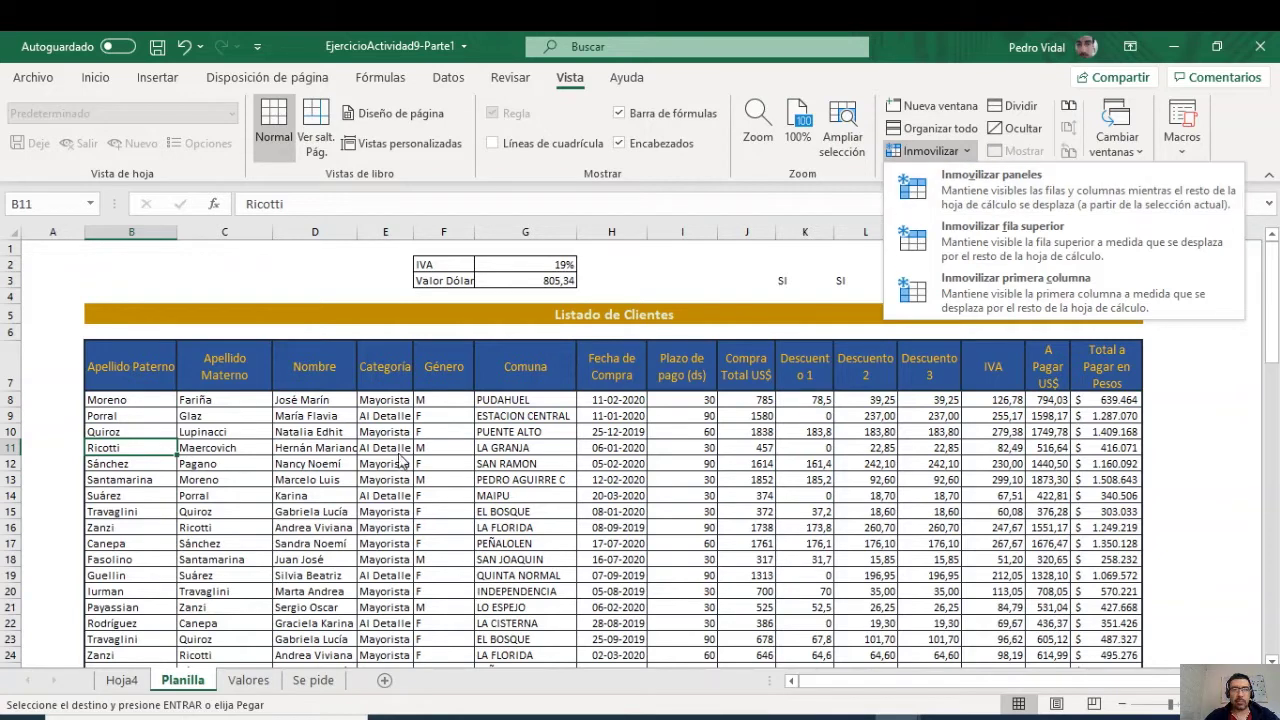
pyautogui.click(583, 423)
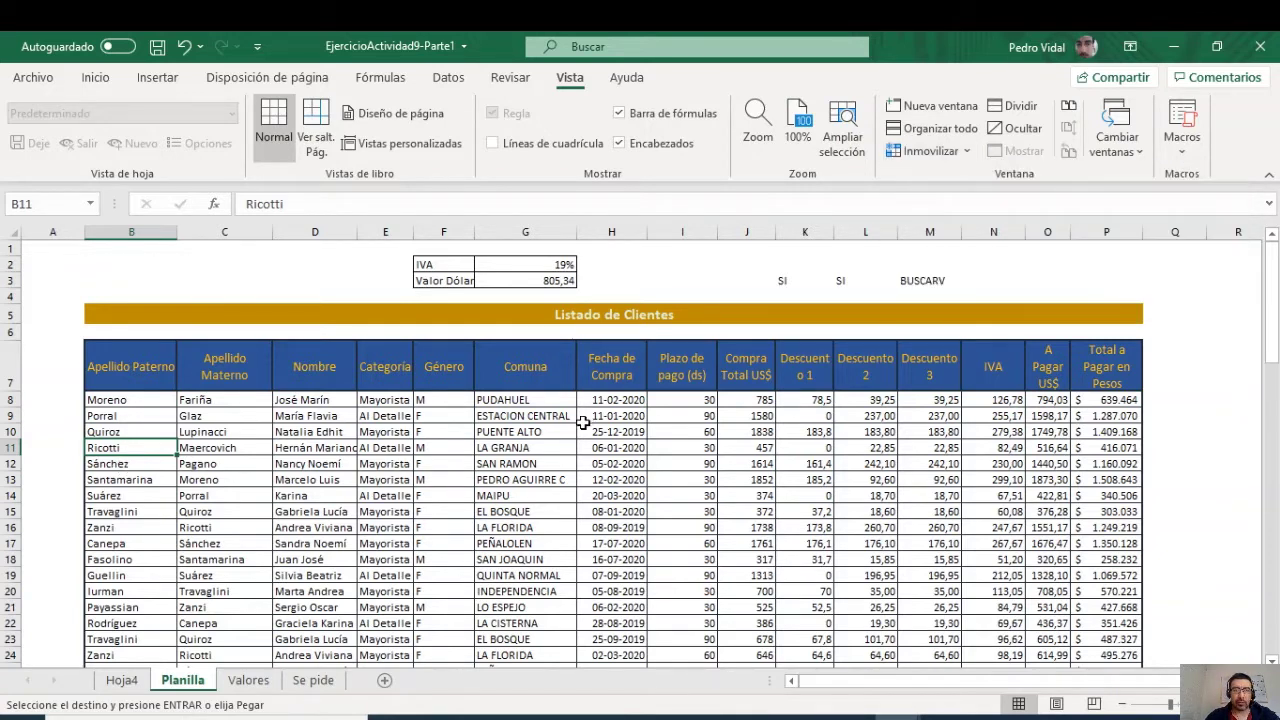
pyautogui.click(128, 495)
pyautogui.click(296, 434)
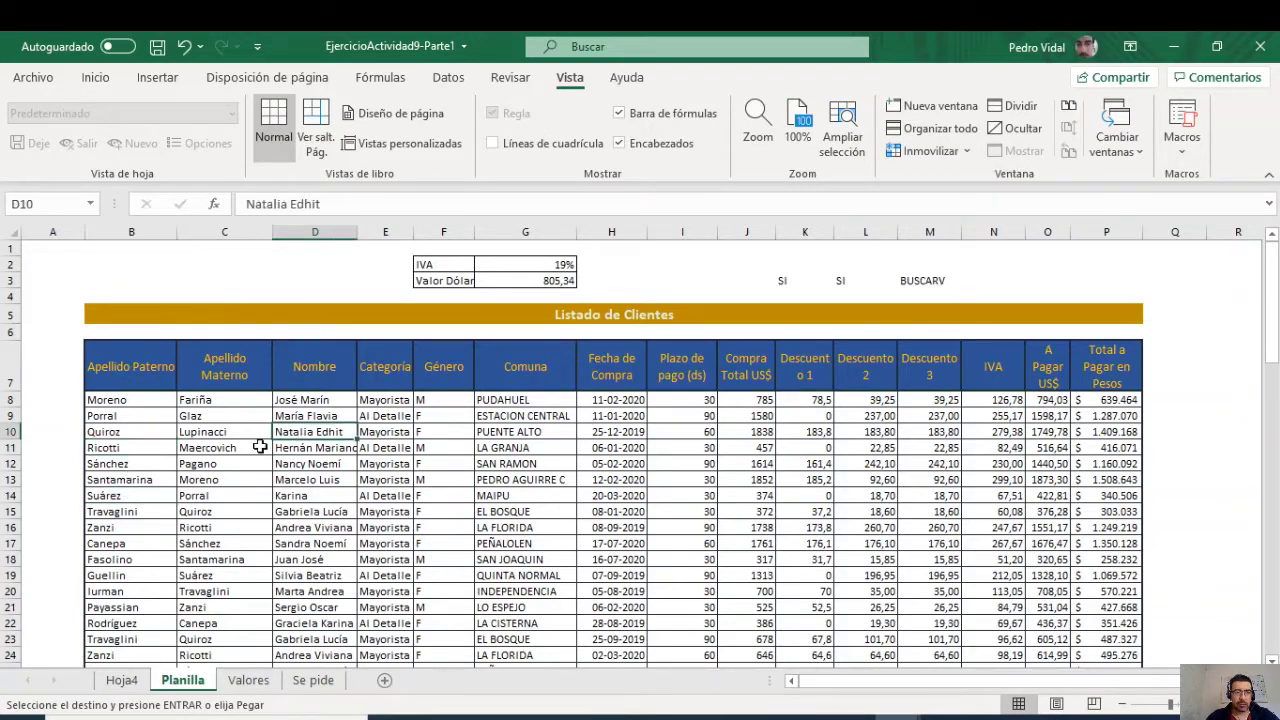
pyautogui.click(133, 448)
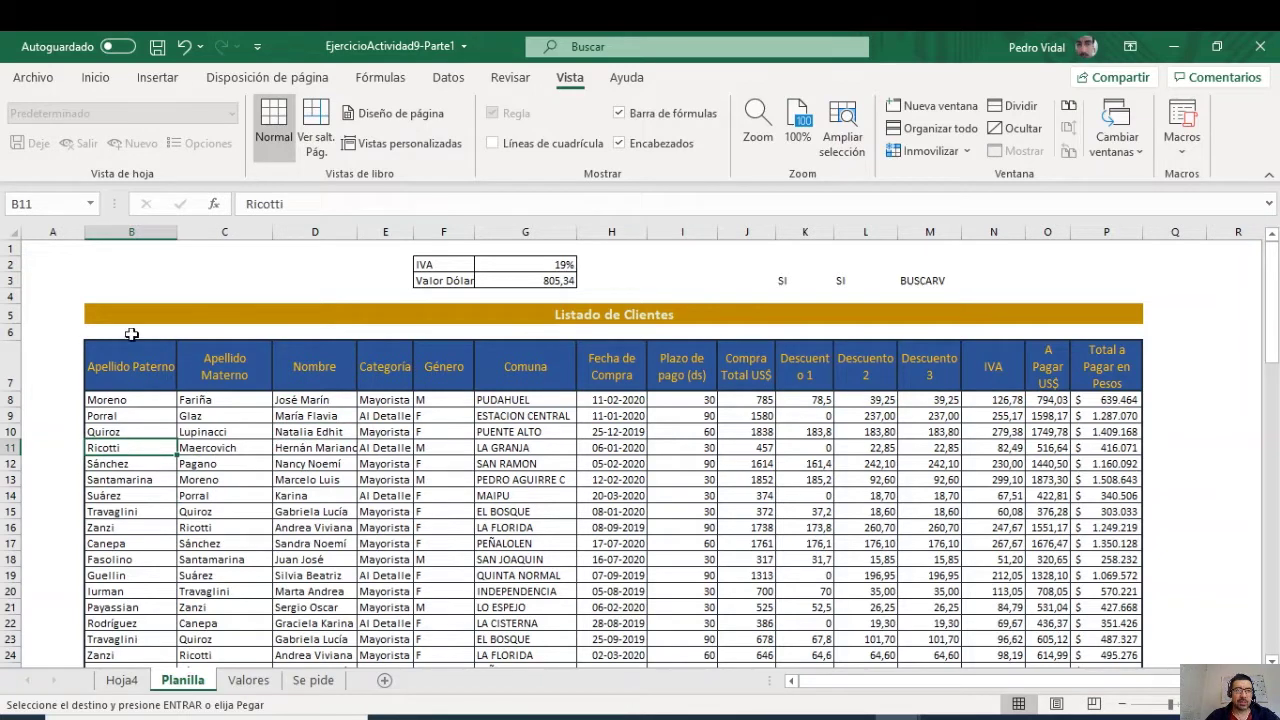
pyautogui.click(117, 416)
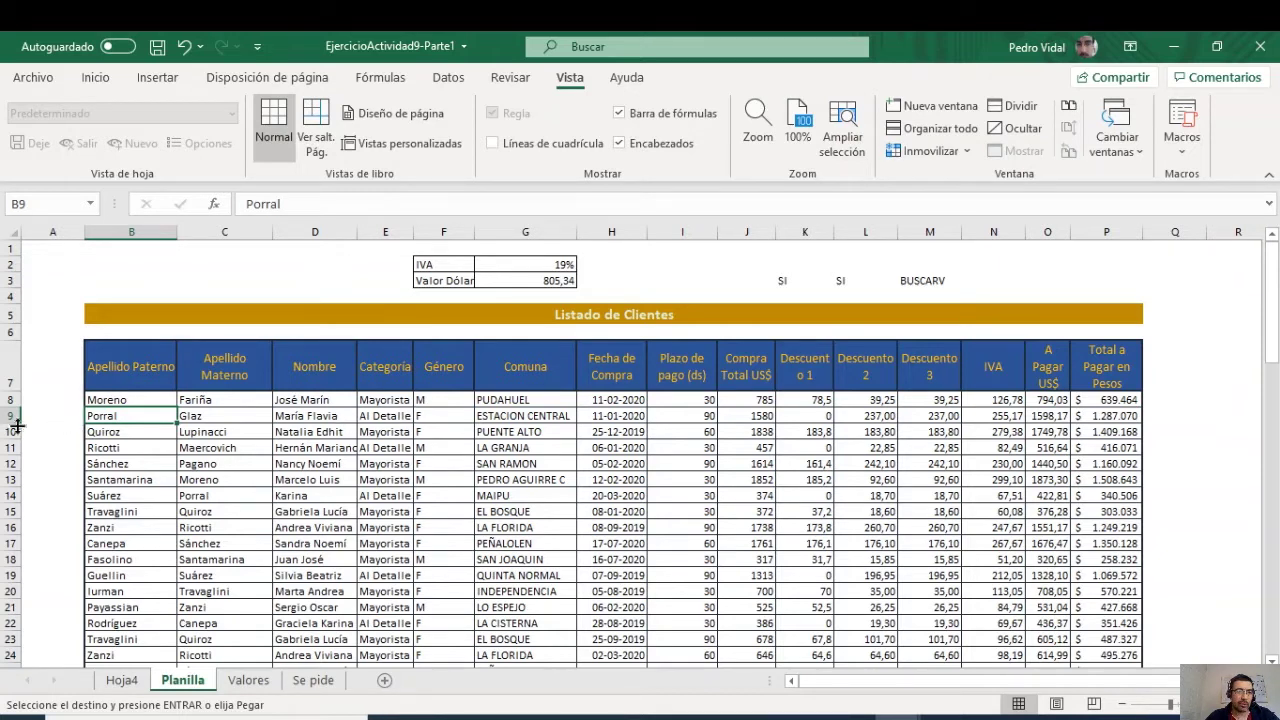
# Step: Freeze the panes at cell D14 and check the fixed rows against the lower part of the customer list
pyautogui.click(341, 497)
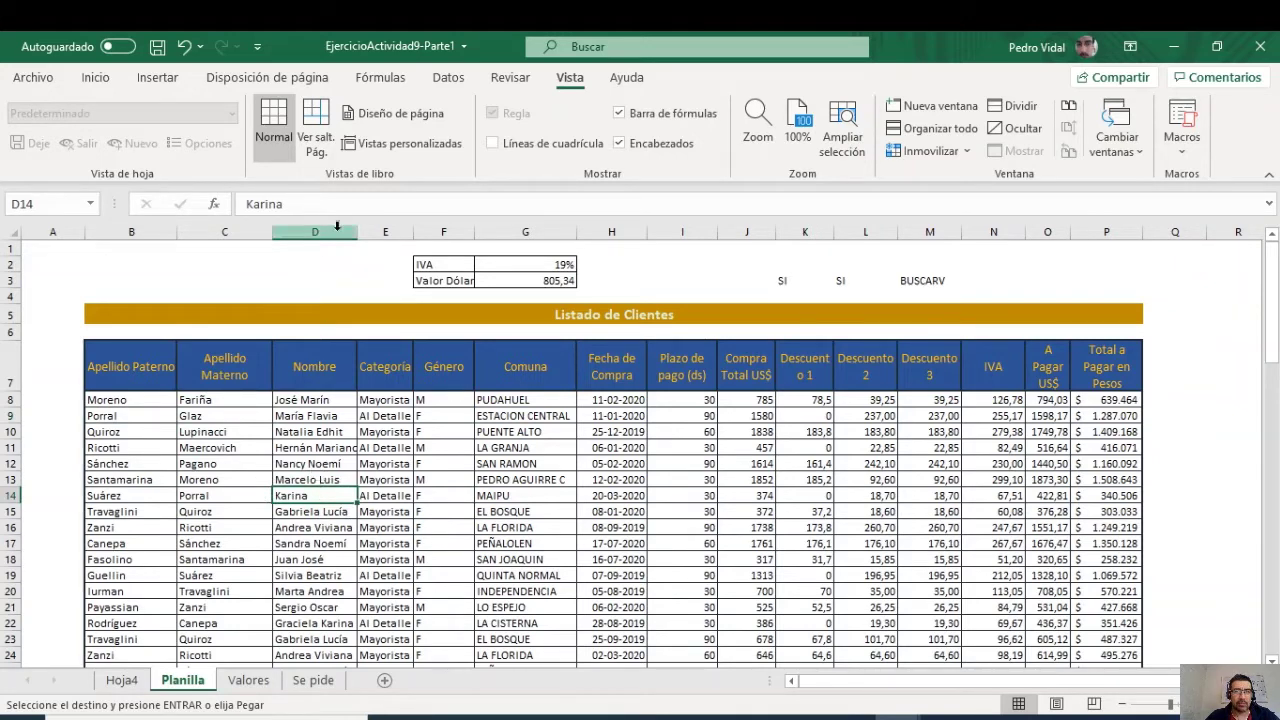
pyautogui.click(935, 150)
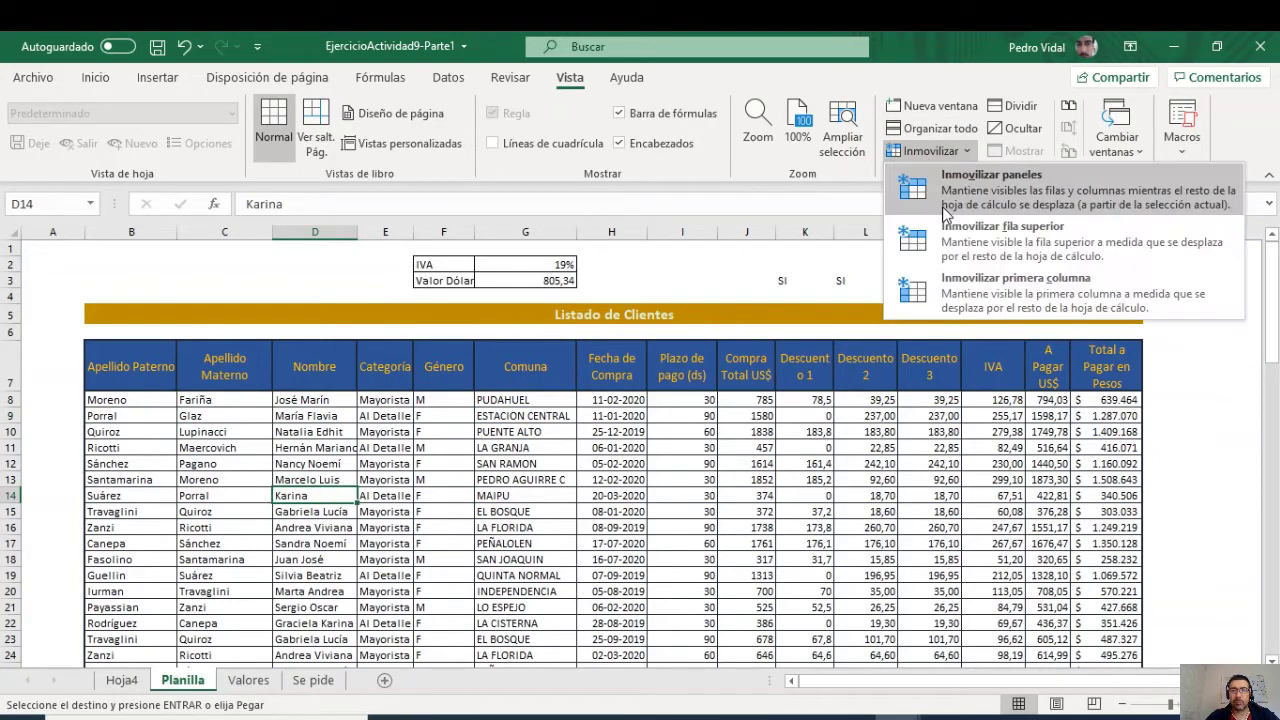
pyautogui.click(965, 182)
pyautogui.scroll(-3, 487, 551)
pyautogui.scroll(-5, 487, 551)
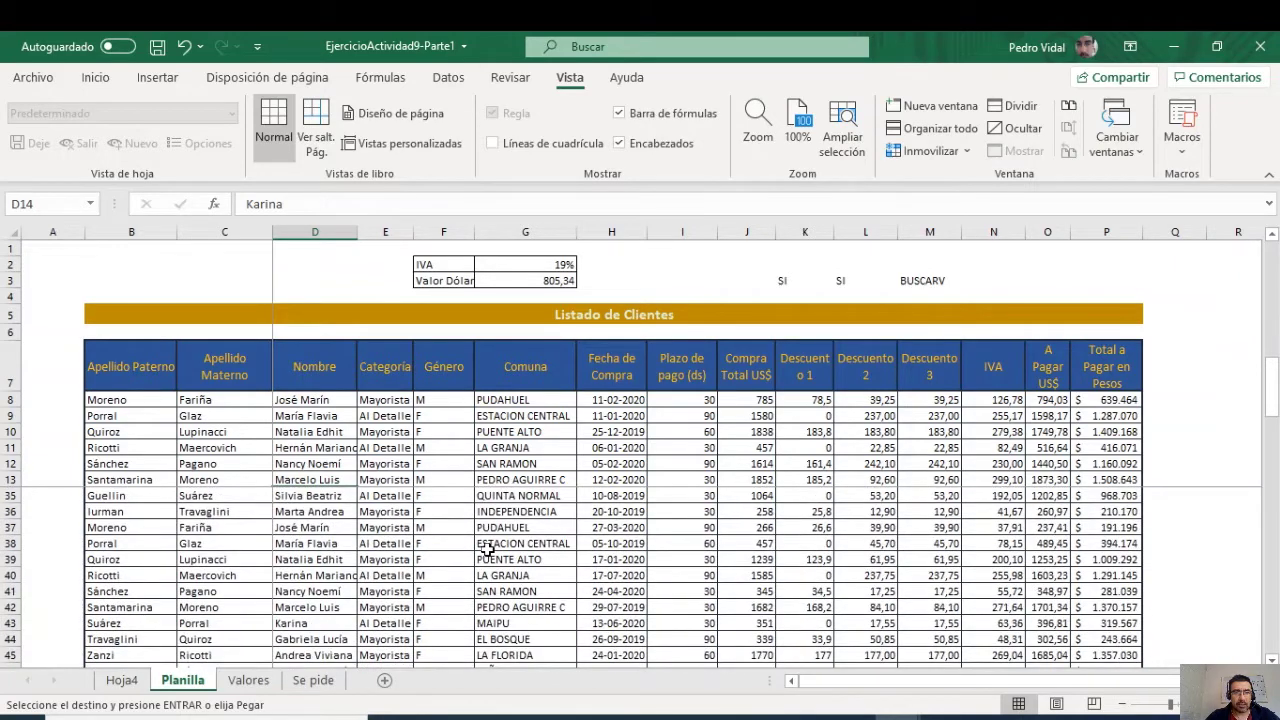
# Step: Examine how the frozen columns behave by moving across row 14 past the table and back to cell D14
pyautogui.press('Right')
pyautogui.press('Right')
pyautogui.press('Right')
pyautogui.press('Right')
pyautogui.press('Right')
pyautogui.press('Right')
pyautogui.press('Right')
pyautogui.press('Right')
pyautogui.press('Right')
pyautogui.press('Right')
pyautogui.press('Right')
pyautogui.press('Right')
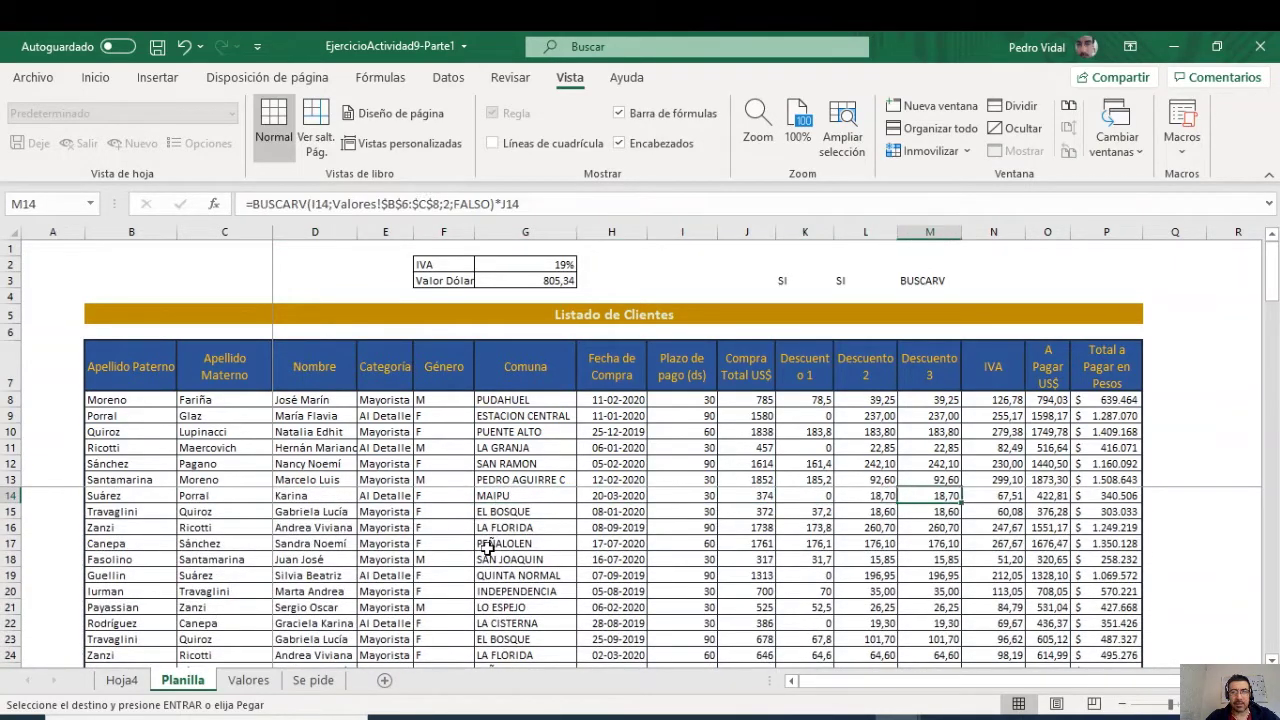
pyautogui.press('Right')
pyautogui.press('Right')
pyautogui.press('Right')
pyautogui.press('Right')
pyautogui.press('Right')
pyautogui.press('Right')
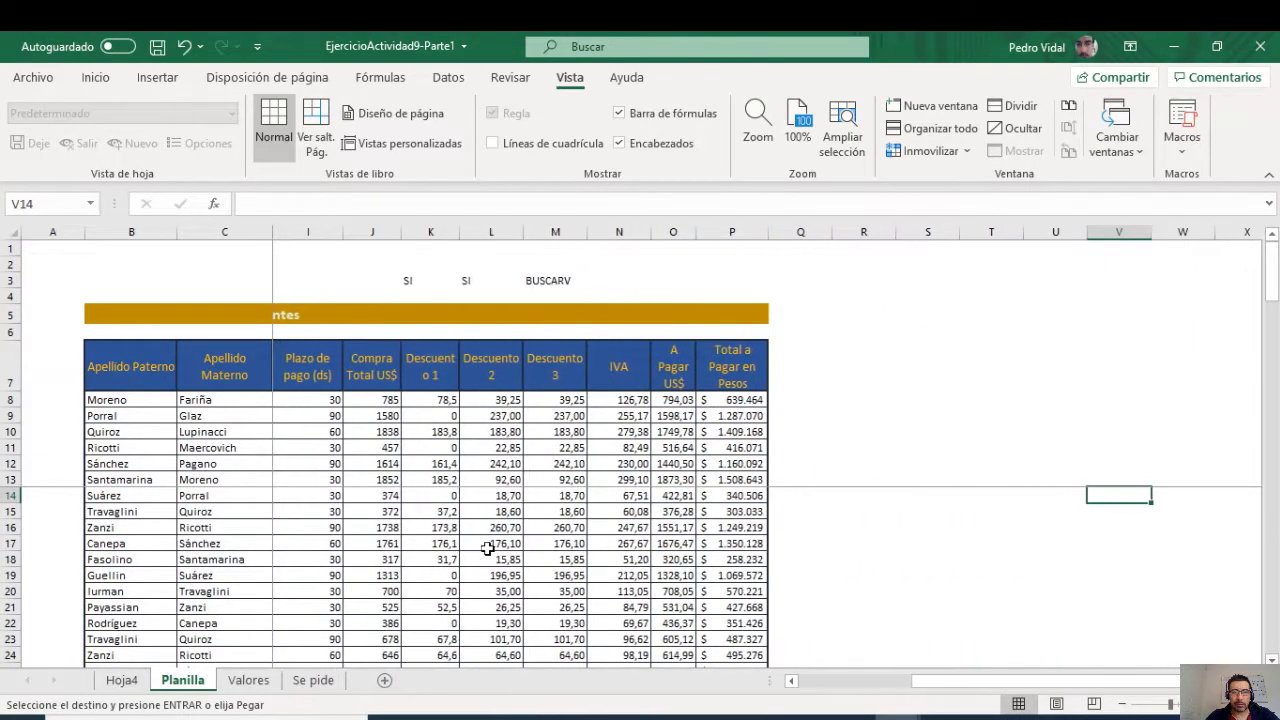
pyautogui.press('Left')
pyautogui.press('Left')
pyautogui.press('Left')
pyautogui.press('Left')
pyautogui.press('Left')
pyautogui.press('Left')
pyautogui.press('Left')
pyautogui.press('Left')
pyautogui.press('Left')
pyautogui.press('Left')
pyautogui.press('Left')
pyautogui.press('Left')
pyautogui.press('Left')
pyautogui.press('Left')
pyautogui.press('Left')
pyautogui.press('Left')
pyautogui.press('Left')
pyautogui.press('Left')
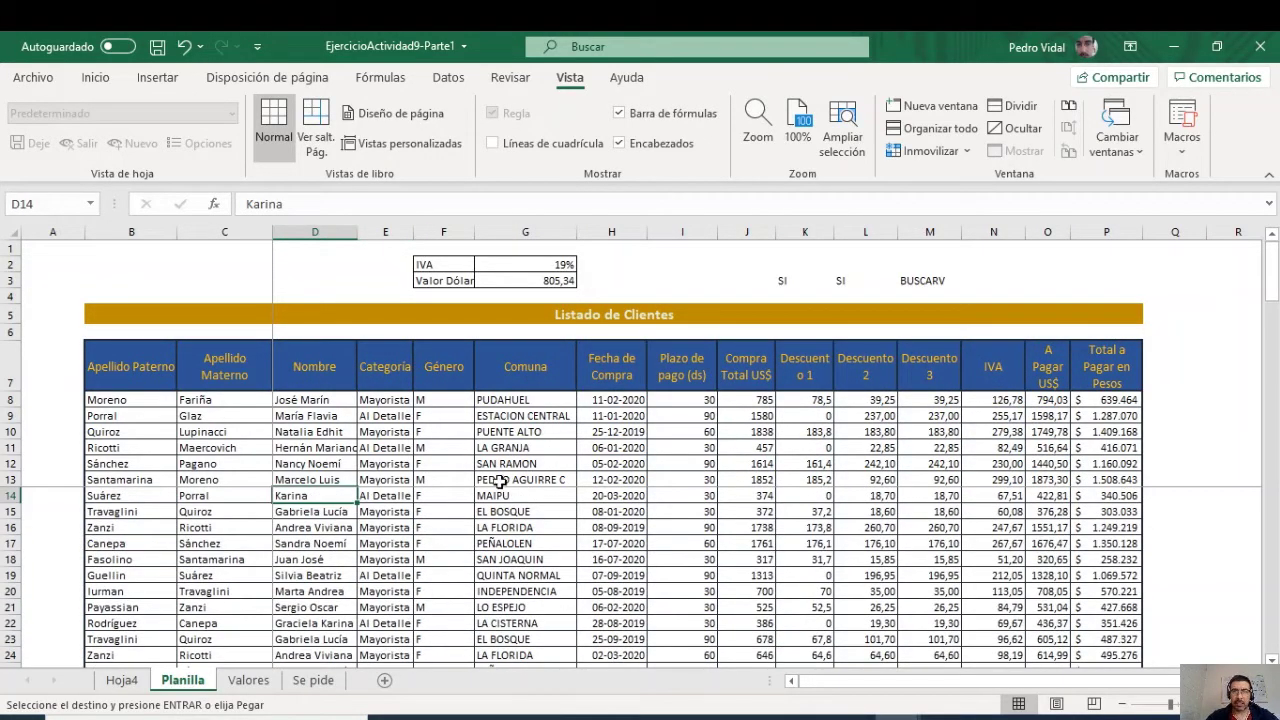
# Step: Unfreeze all panes on the Planilla sheet
pyautogui.click(938, 153)
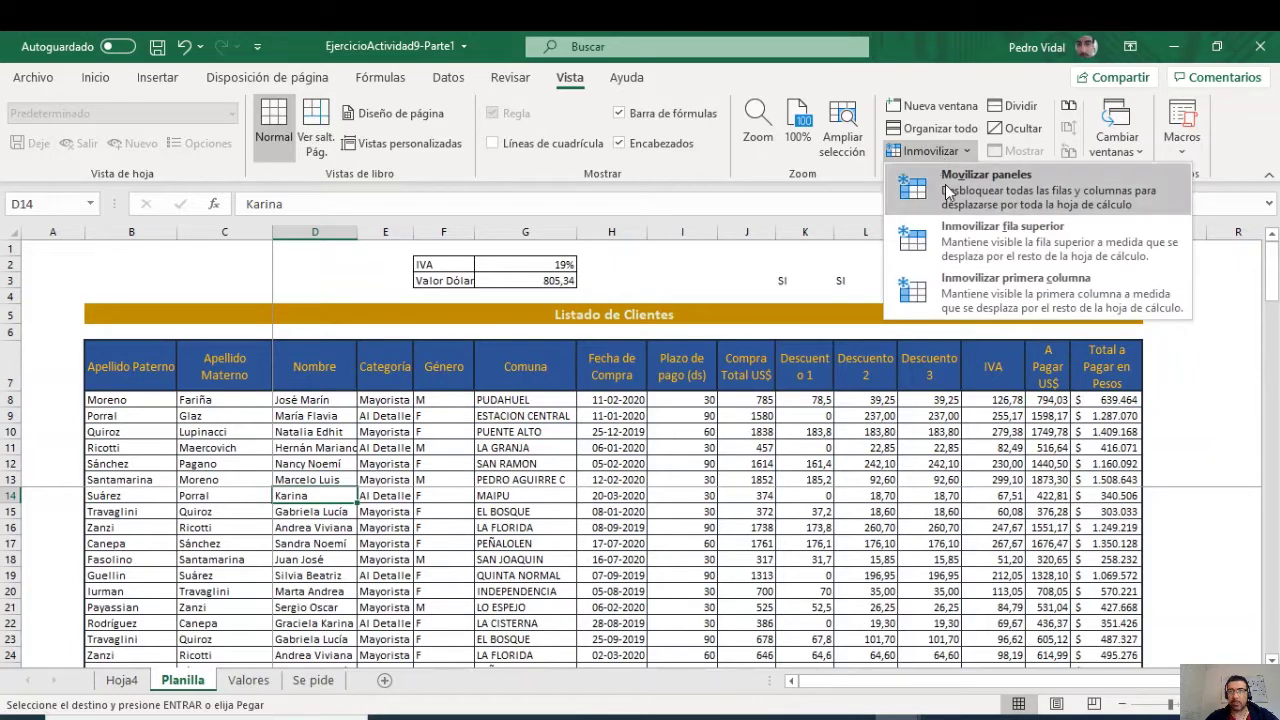
pyautogui.click(945, 184)
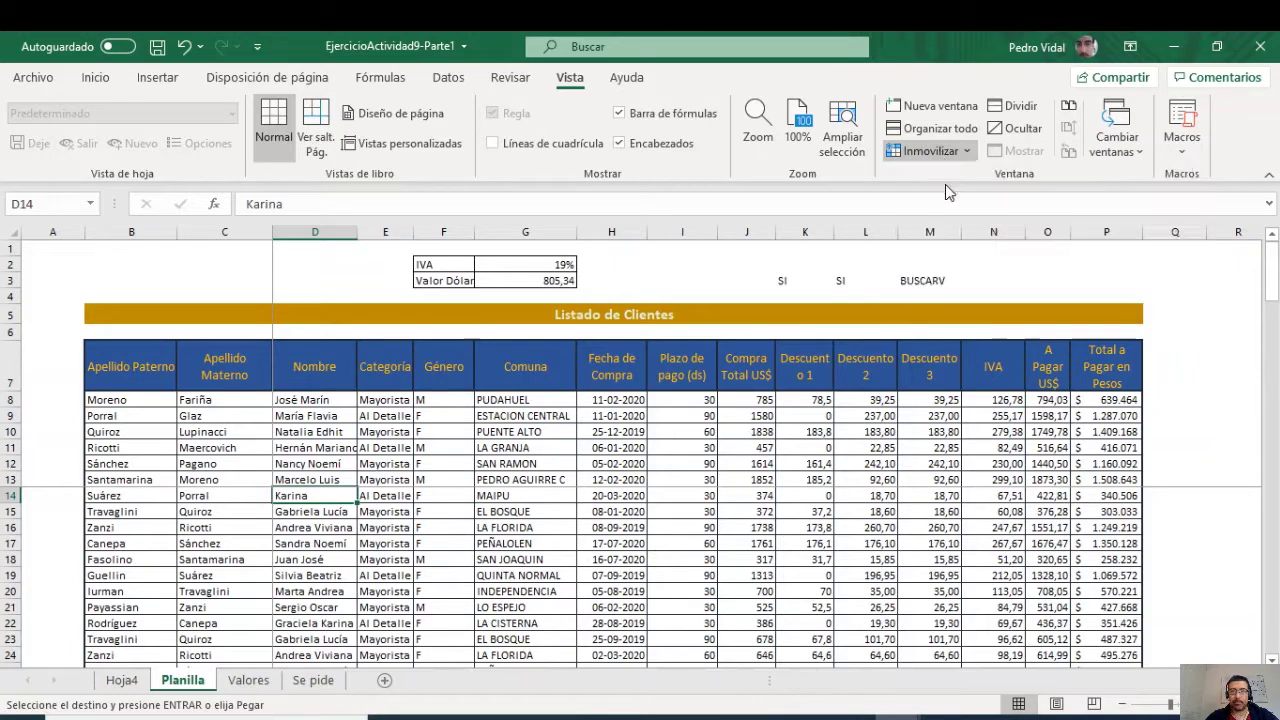
# Step: Freeze the panes at cell B9 with column B as the first visible column, and check the fixed rows
pyautogui.click(109, 415)
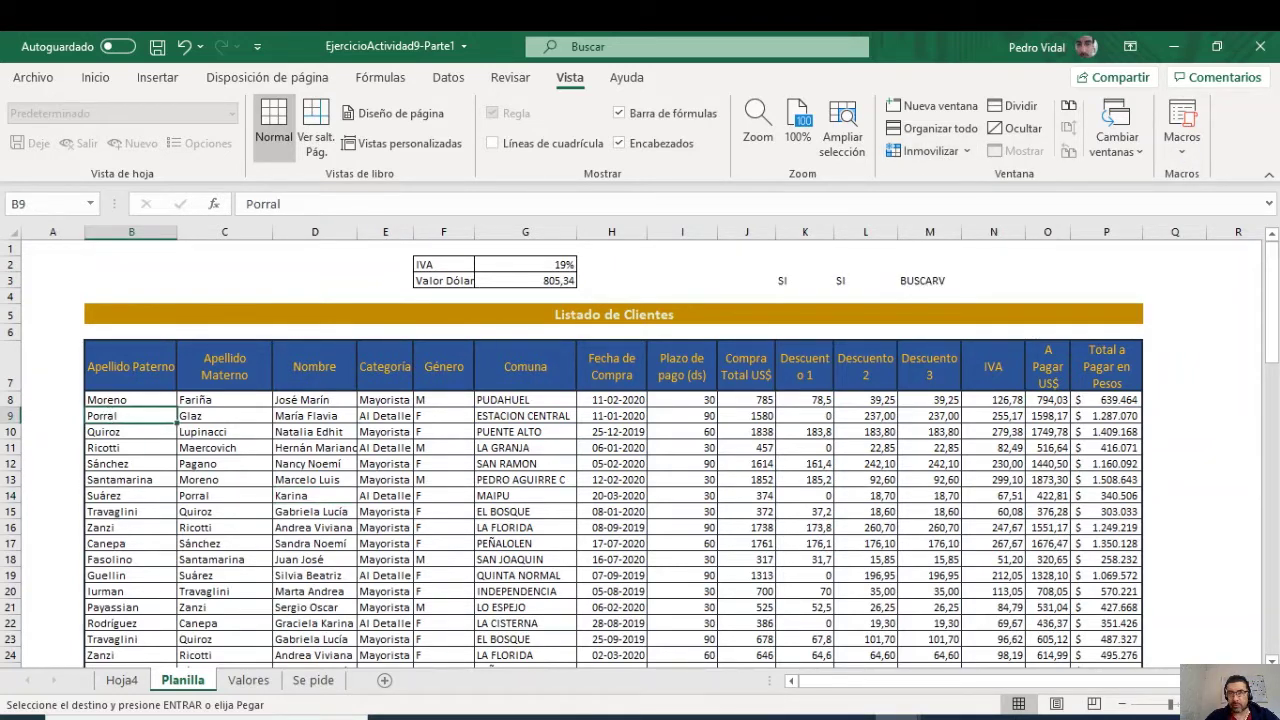
pyautogui.hscroll(1, 105, 410)
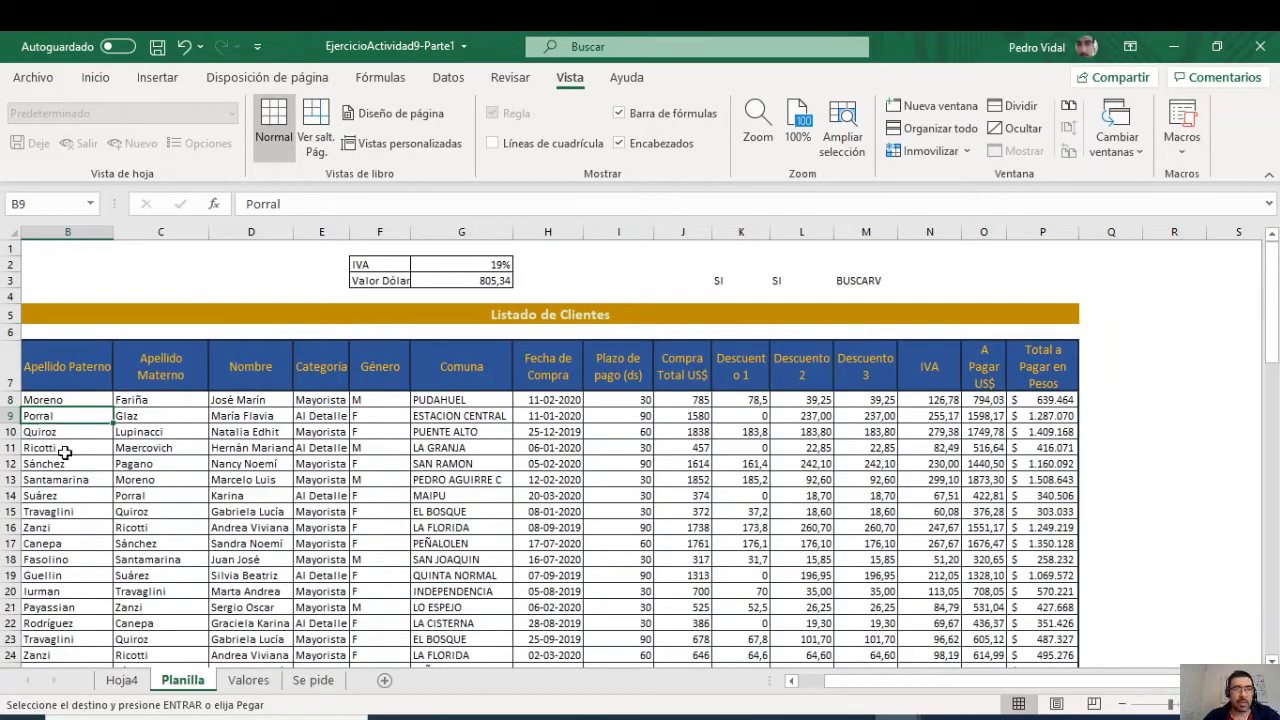
pyautogui.click(930, 151)
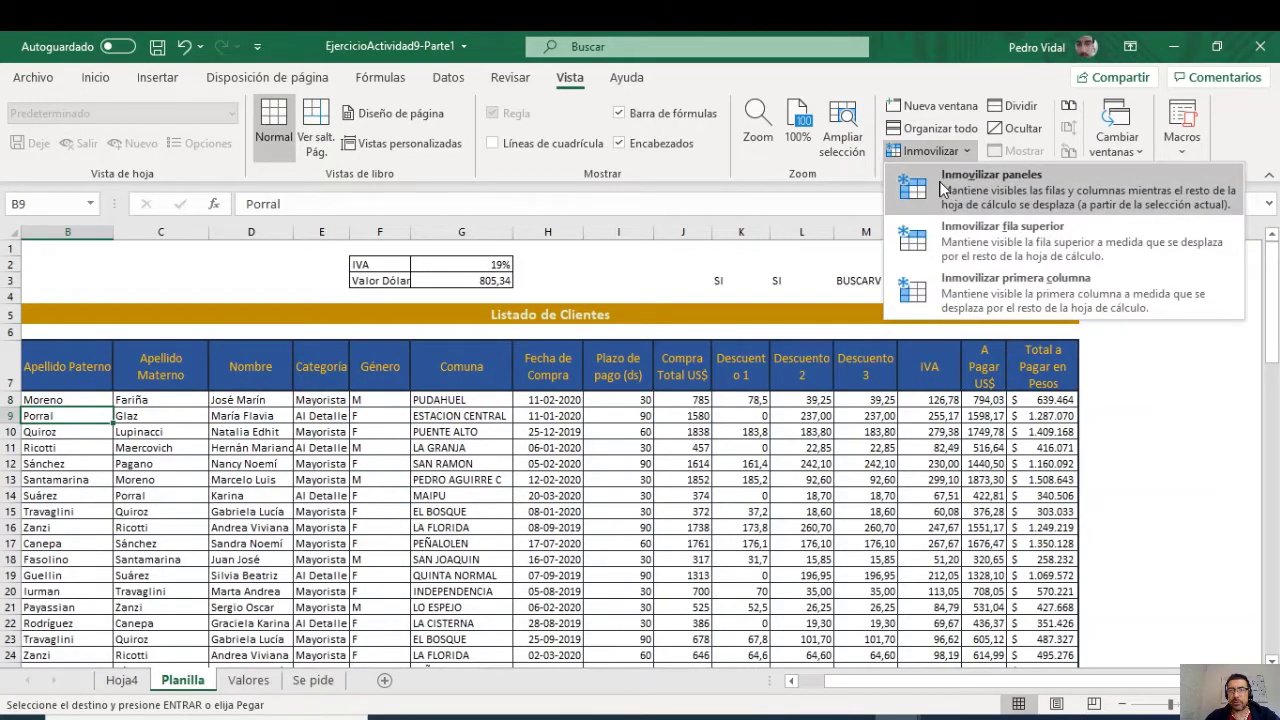
pyautogui.click(939, 181)
pyautogui.scroll(-8, 235, 437)
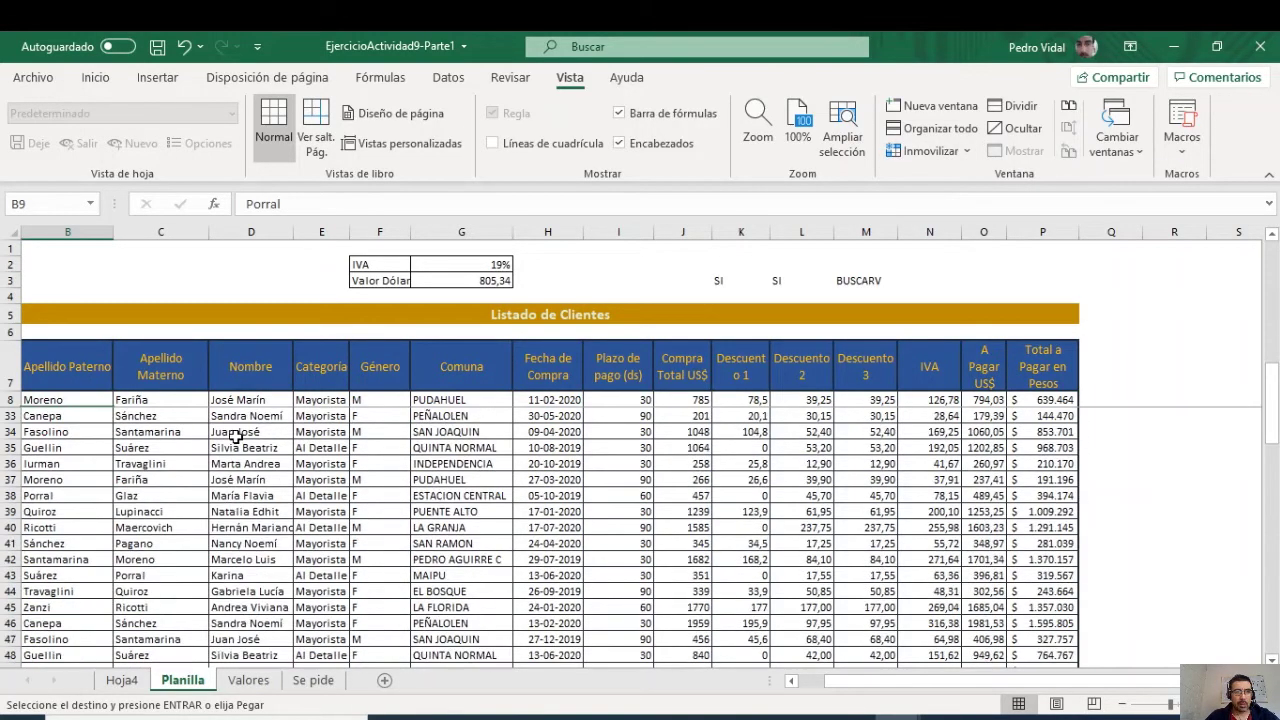
# Step: Delete the empty rows 68 to 72 between the customer table and the instructions below it
pyautogui.scroll(-10, 235, 437)
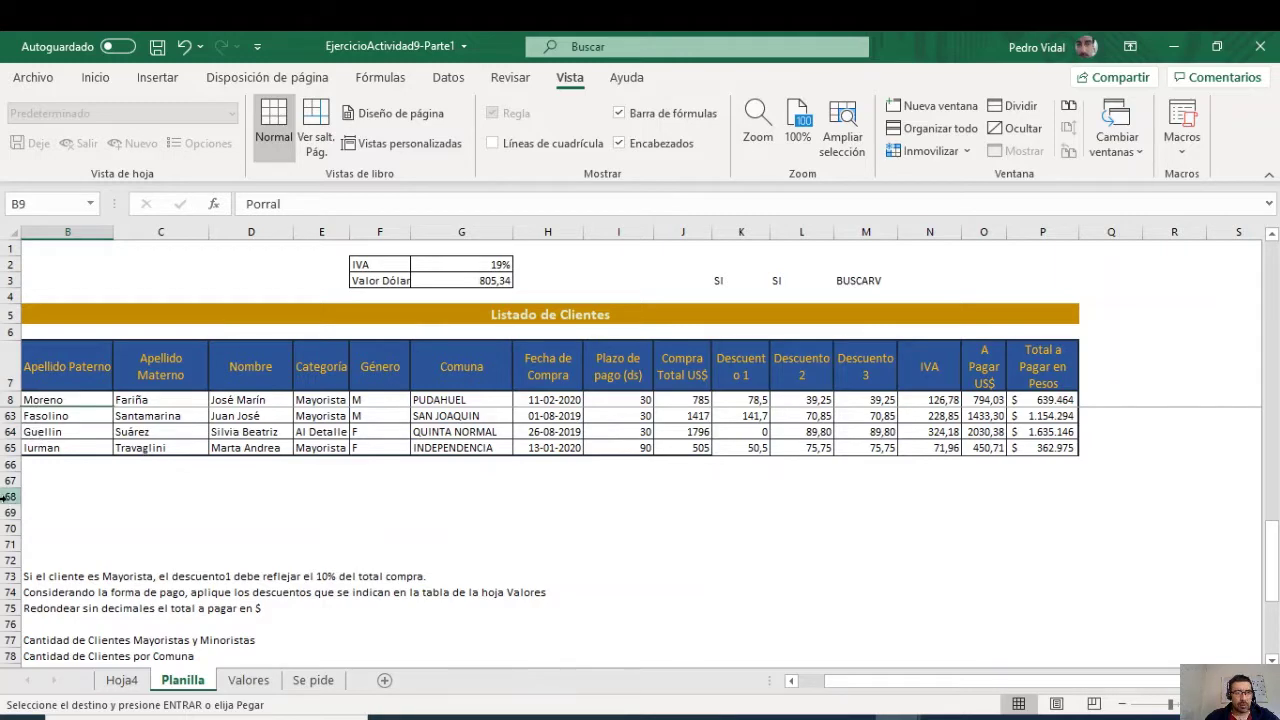
pyautogui.moveTo(5, 497); pyautogui.dragTo(8, 558)
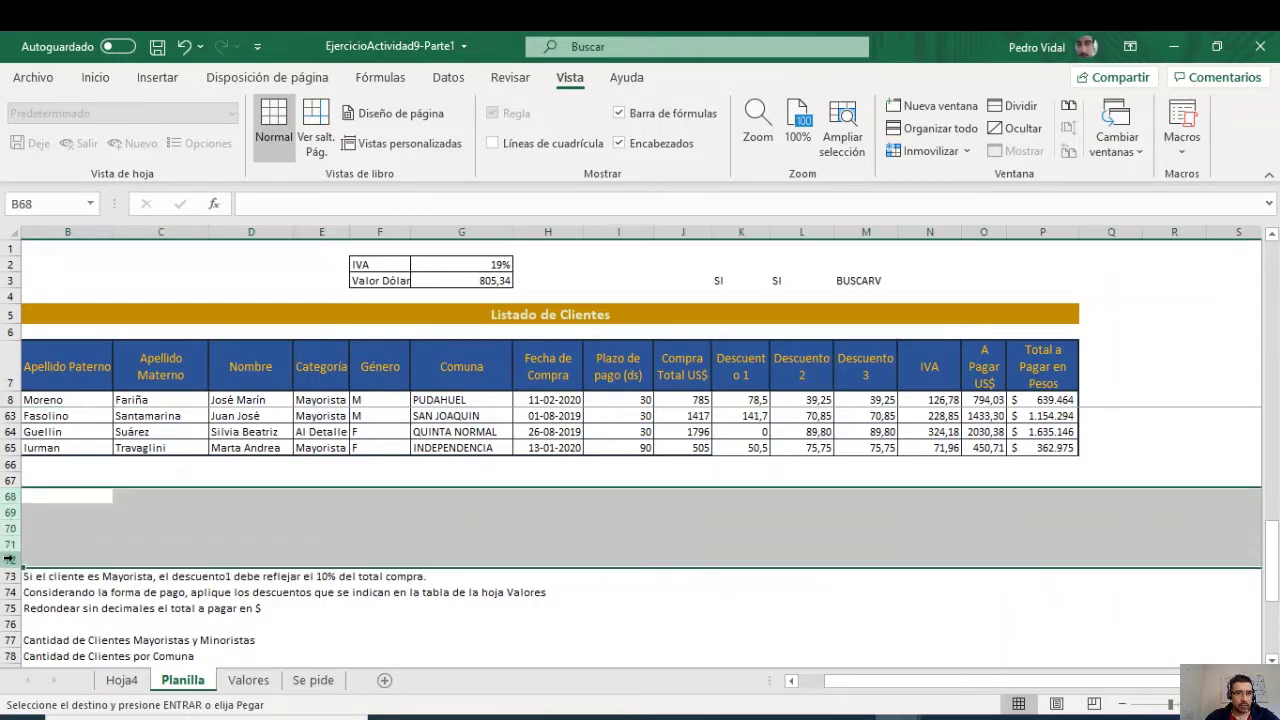
pyautogui.rightClick(106, 504)
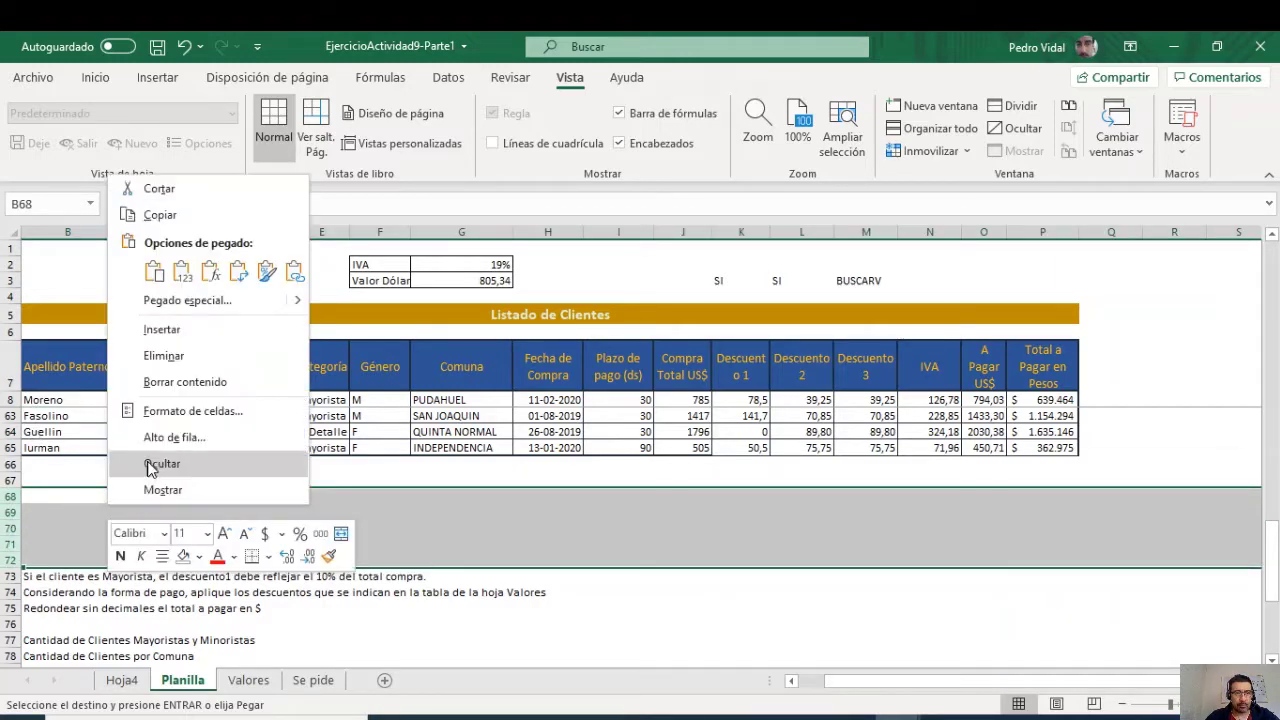
pyautogui.click(174, 358)
pyautogui.click(62, 500)
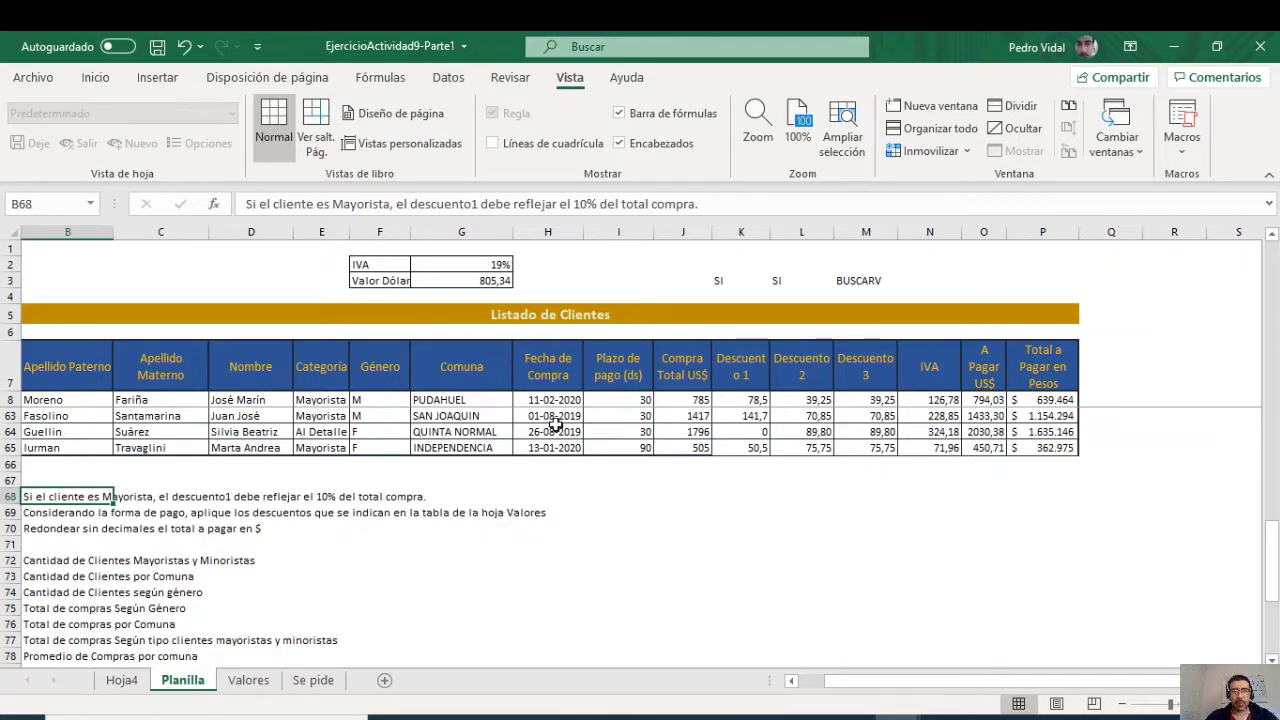
# Step: Examine the SI formulas for Descuento 1 in K8 and Descuento 2 in L8, plus the discount table on the Valores sheet
pyautogui.click(665, 367)
pyautogui.click(680, 399)
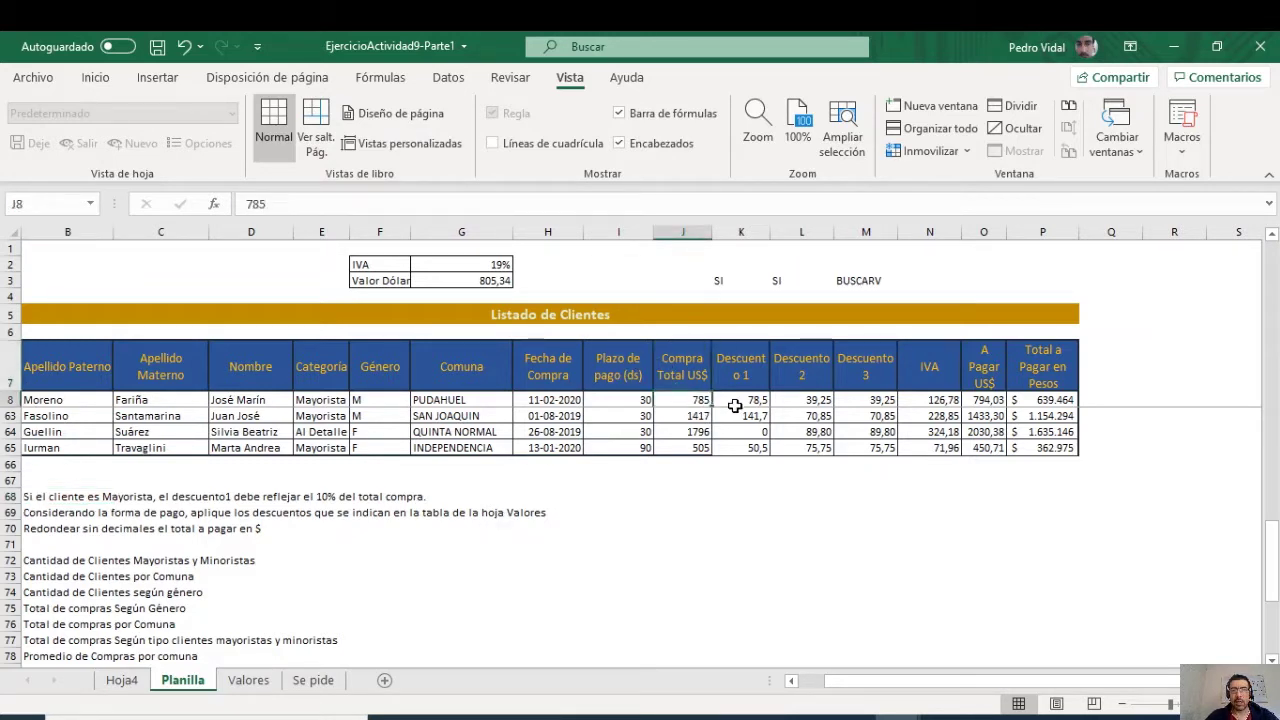
pyautogui.click(735, 404)
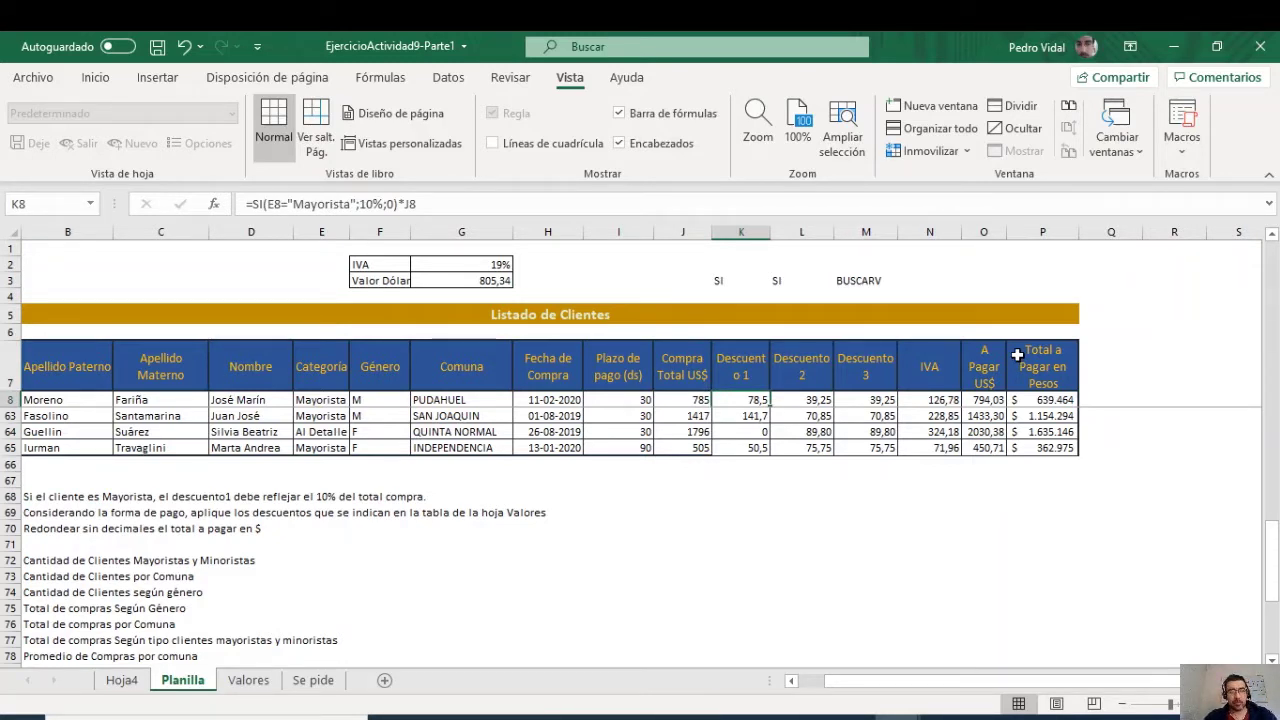
pyautogui.press('F2')
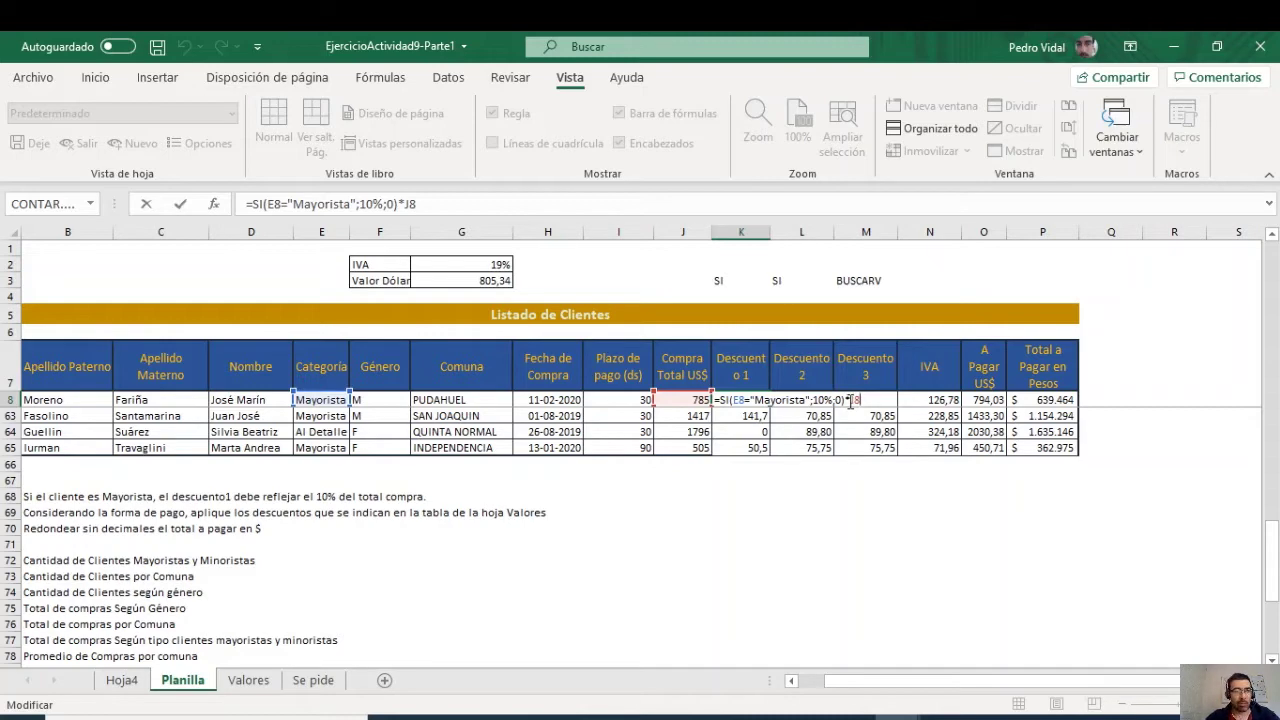
pyautogui.press('Tab')
pyautogui.scroll(18, 848, 400)
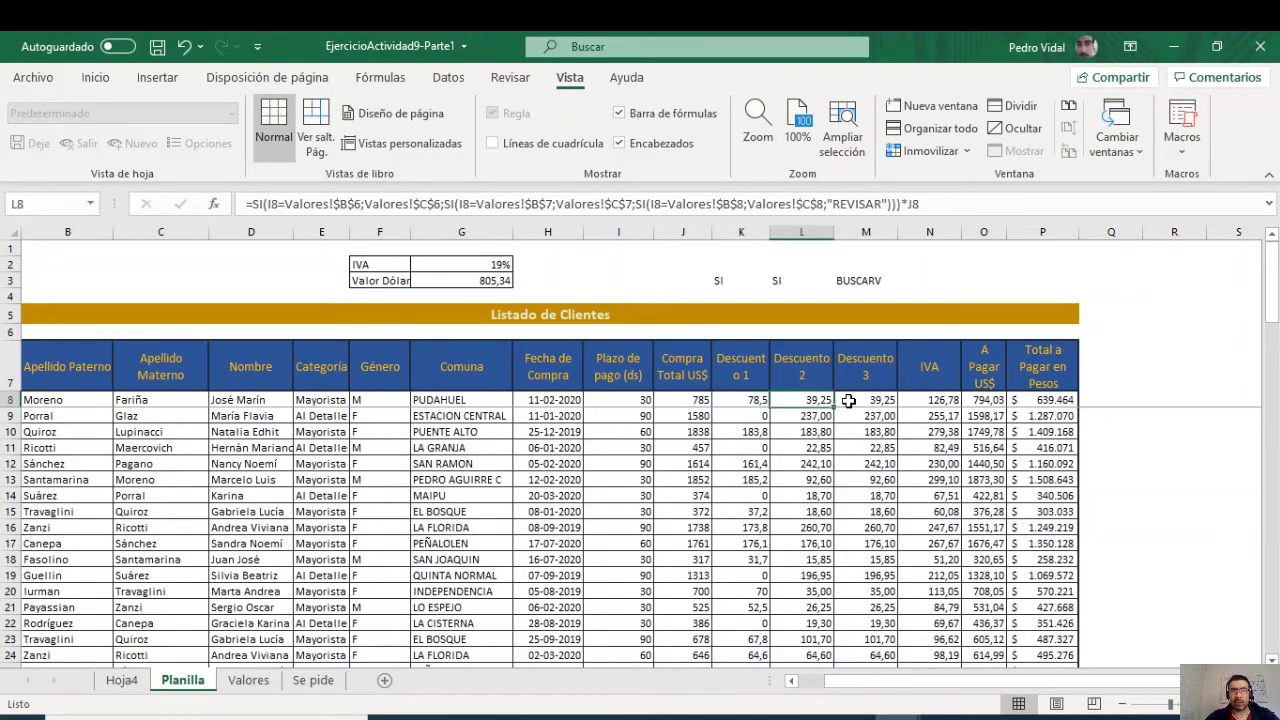
pyautogui.press('F2')
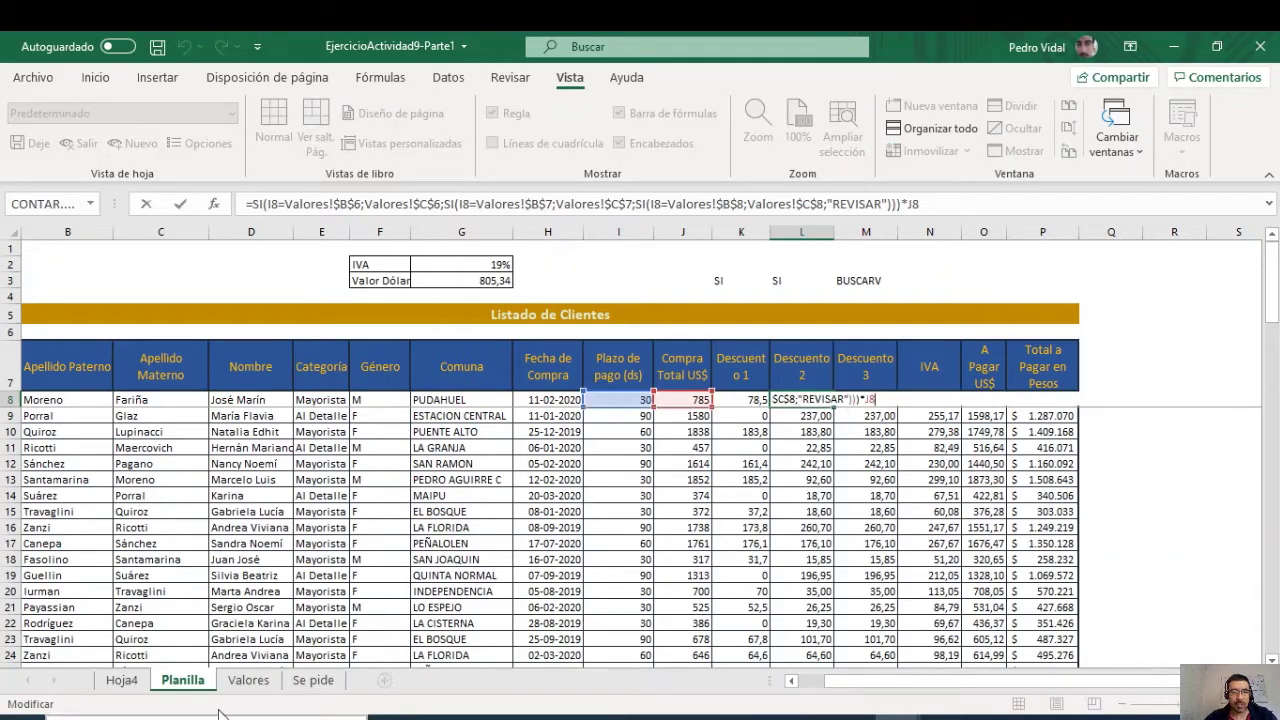
pyautogui.press('Escape')
pyautogui.click(248, 680)
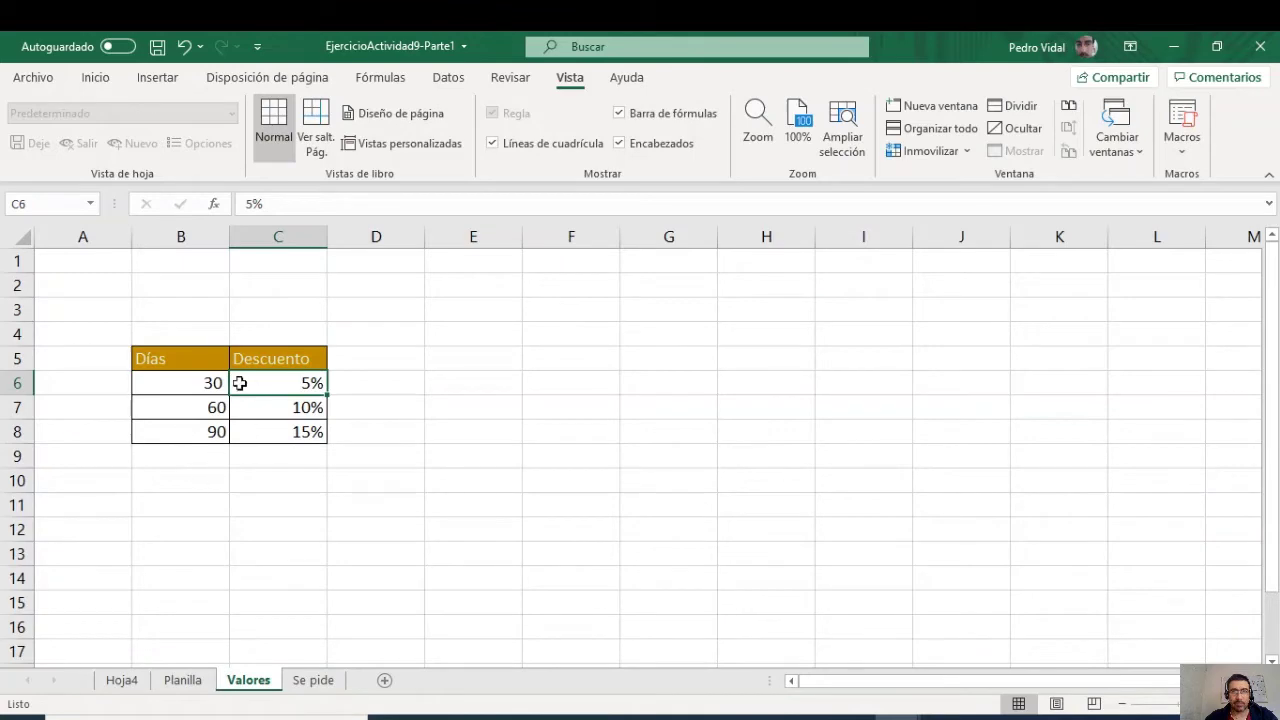
pyautogui.click(183, 680)
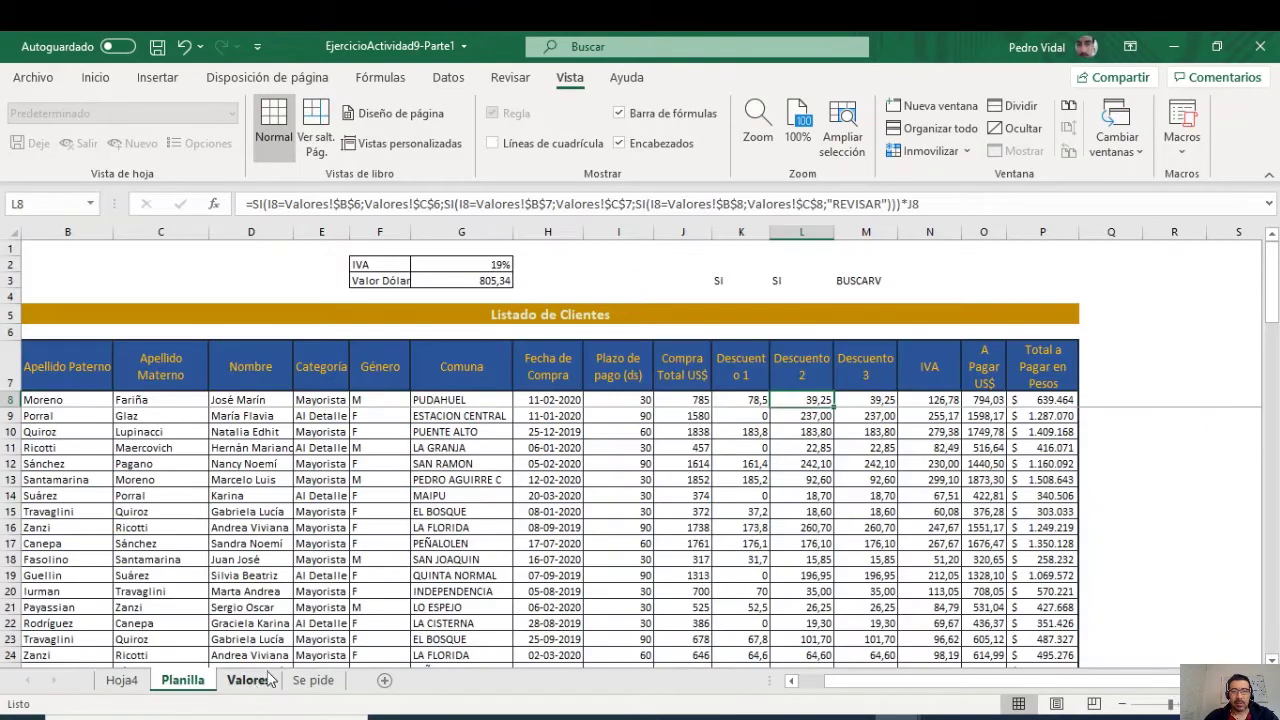
# Step: Compare the BUSCARV formula for Descuento 3 in M8 with the nested SI formula for Descuento 2 in L8
pyautogui.click(878, 400)
pyautogui.scroll(-16, 878, 400)
pyautogui.doubleClick(878, 400)
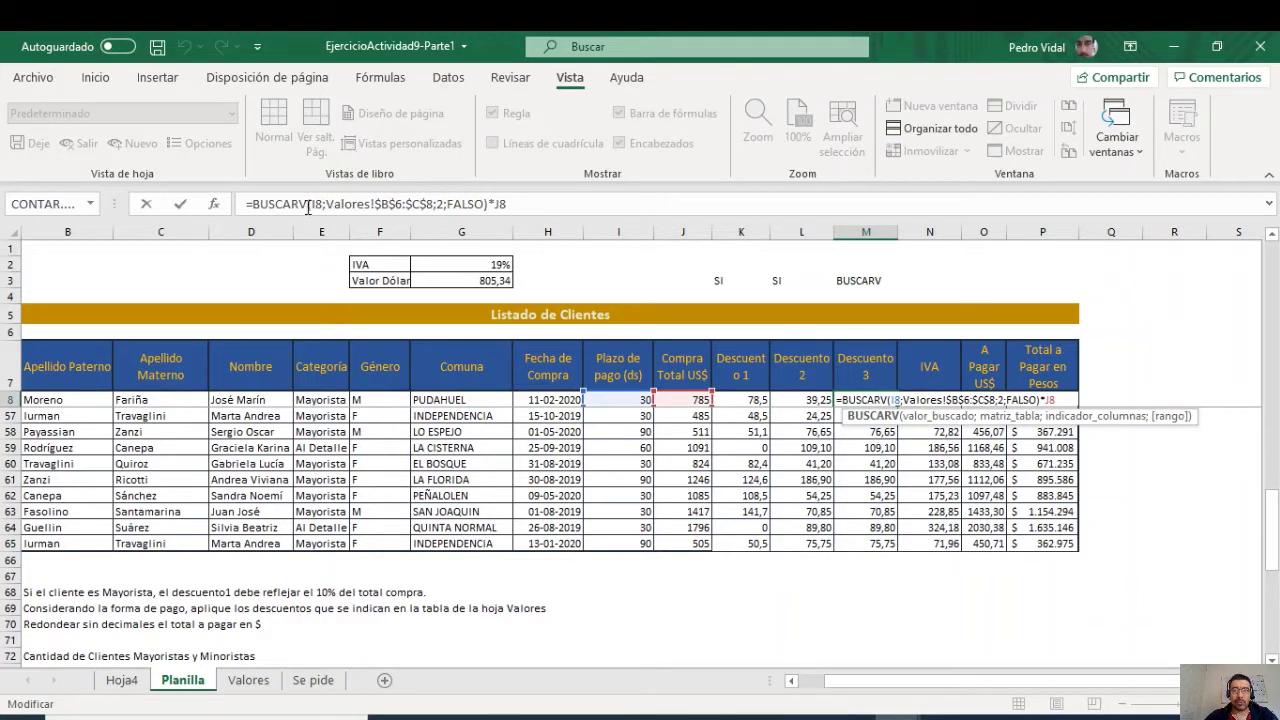
pyautogui.press('Escape')
pyautogui.click(830, 399)
pyautogui.doubleClick(830, 399)
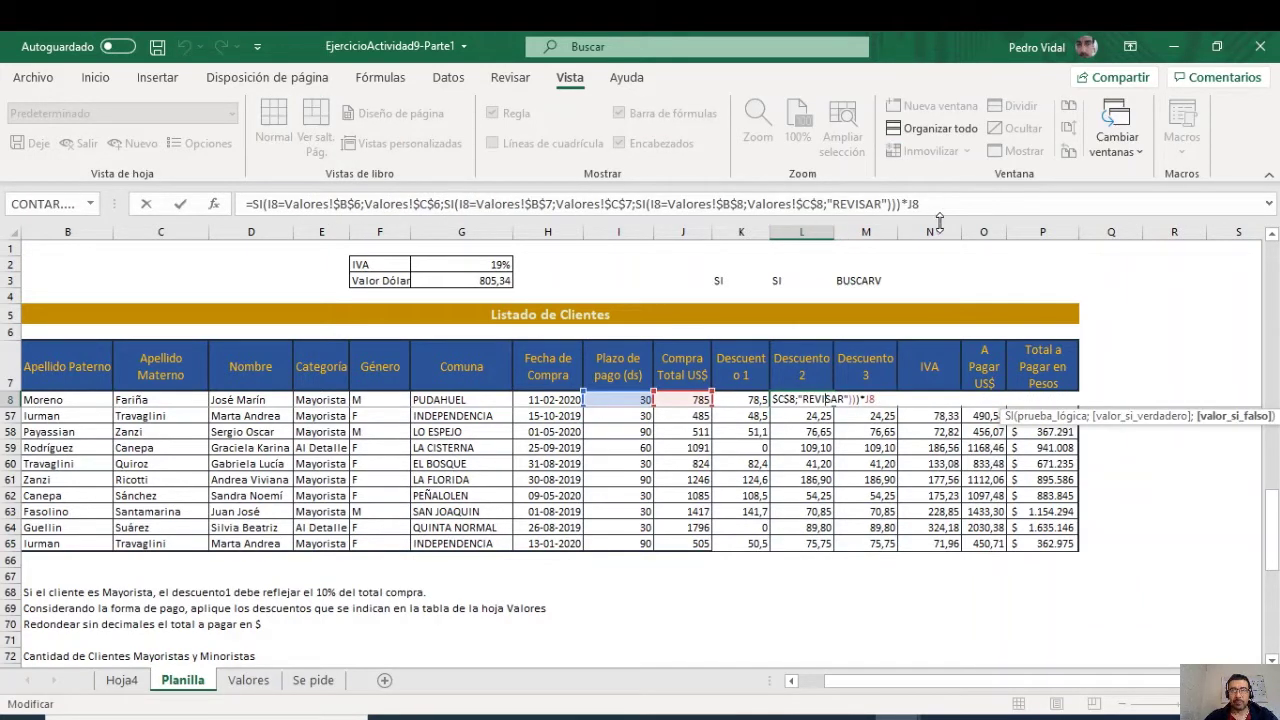
pyautogui.hotkey('ctrl', 'Return')
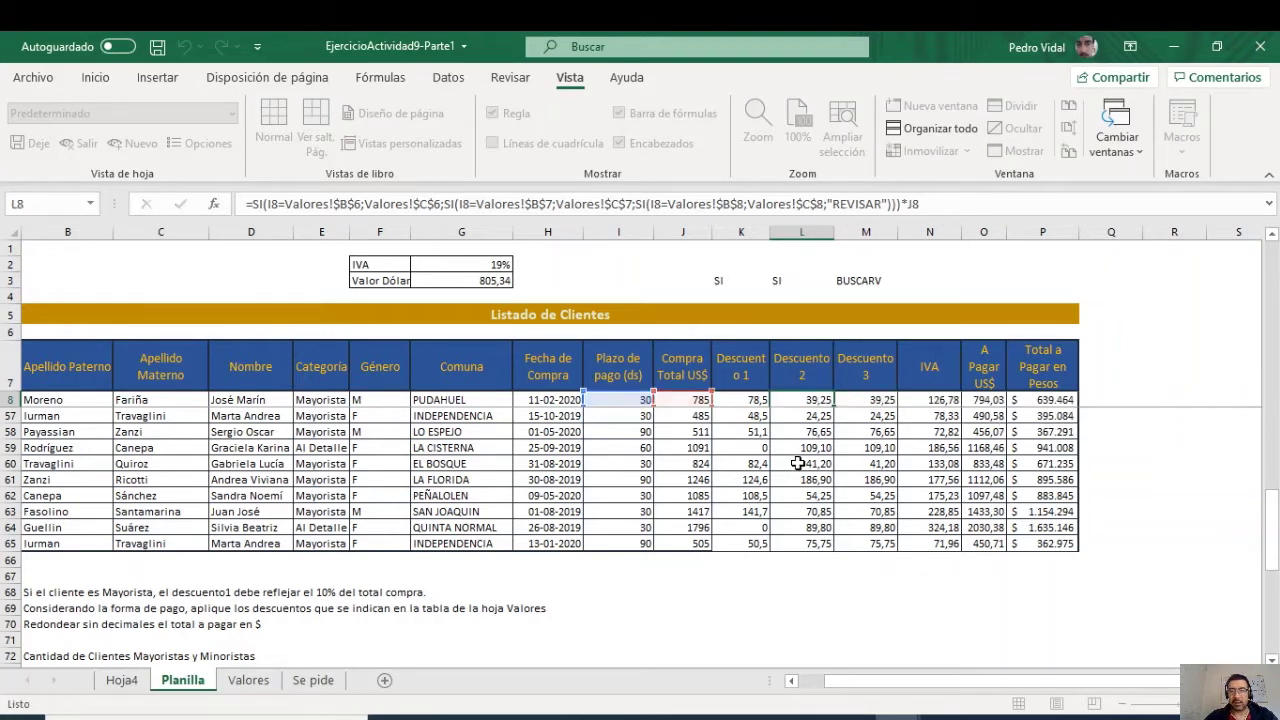
# Step: Examine the IVA formula in N8 and the REDONDEAR formula for A Pagar US$ in O8
pyautogui.click(935, 398)
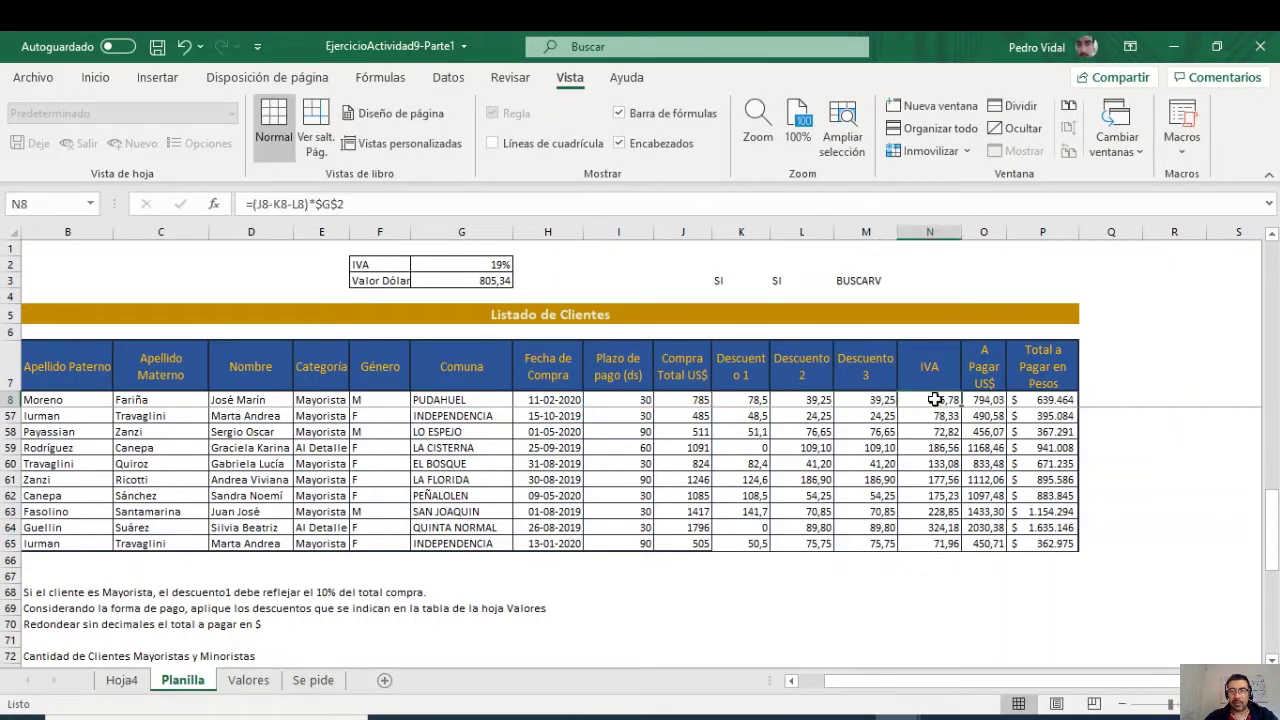
pyautogui.doubleClick(935, 398)
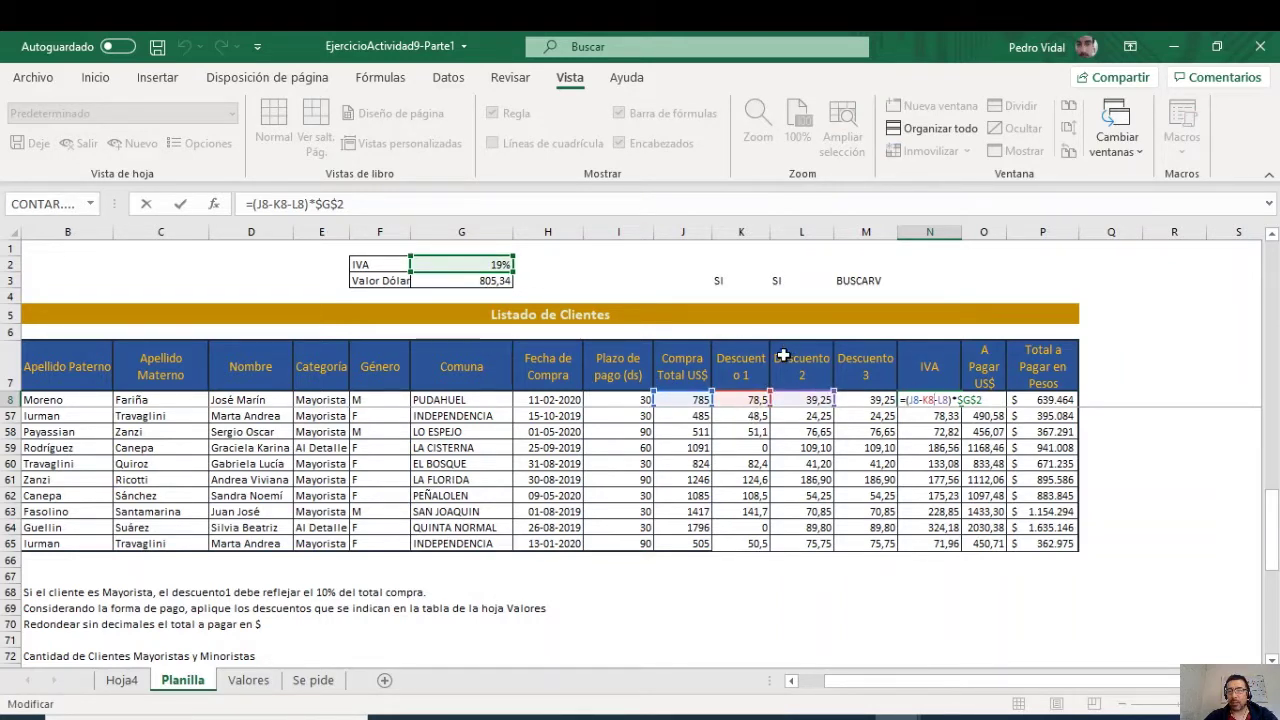
pyautogui.press('Return')
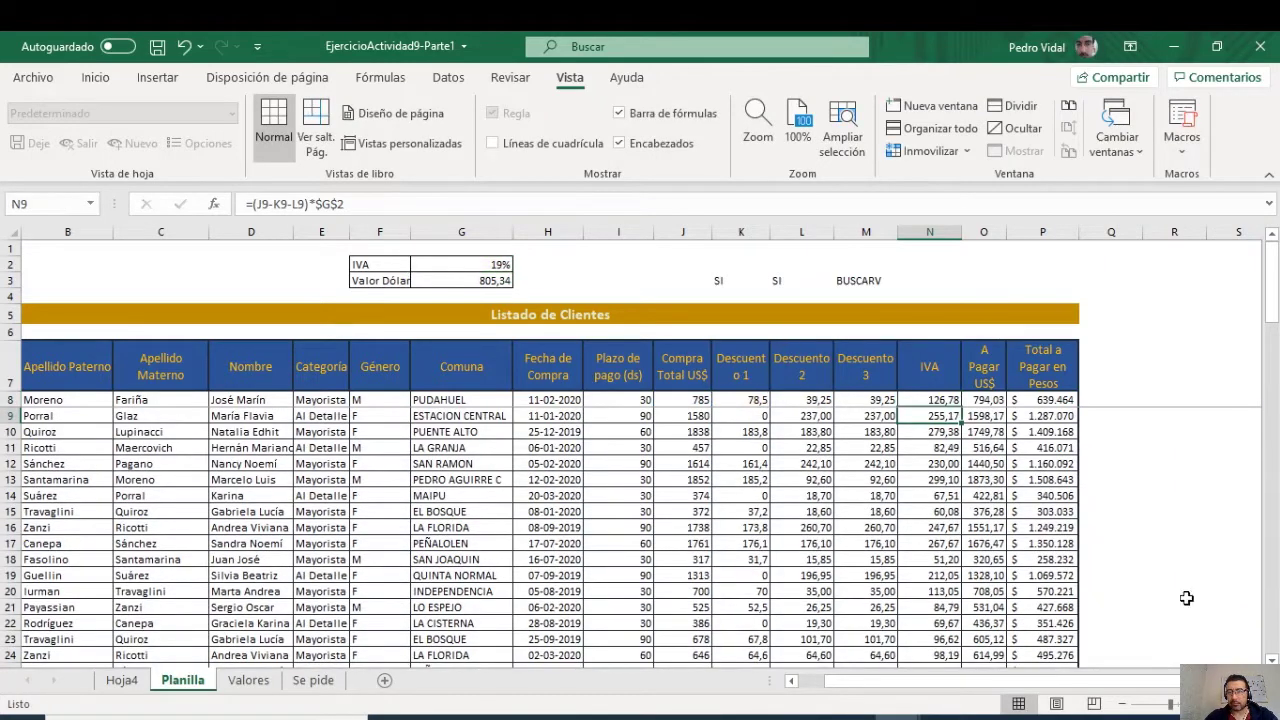
pyautogui.click(990, 400)
pyautogui.doubleClick(990, 400)
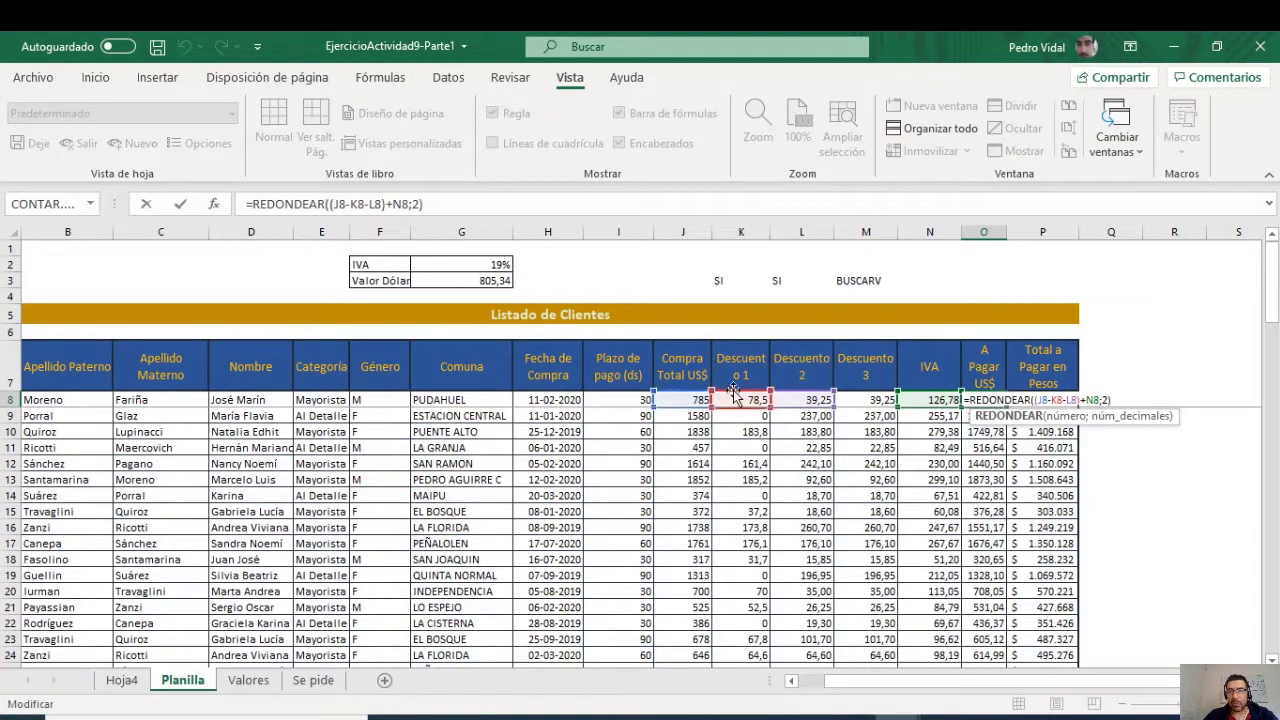
pyautogui.click(1105, 400)
pyautogui.press('Tab')
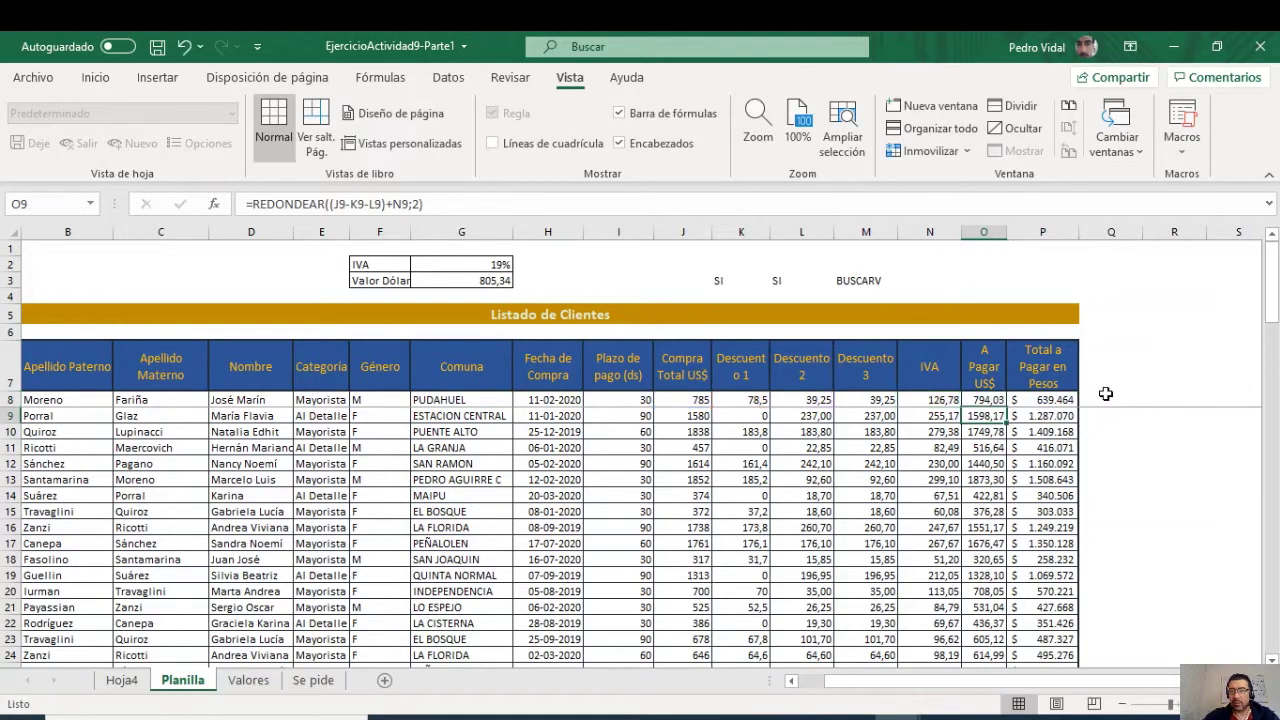
# Step: Examine the REDONDEAR formula for Total a Pagar en Pesos in P8 and the instructions below the customer table
pyautogui.doubleClick(1044, 396)
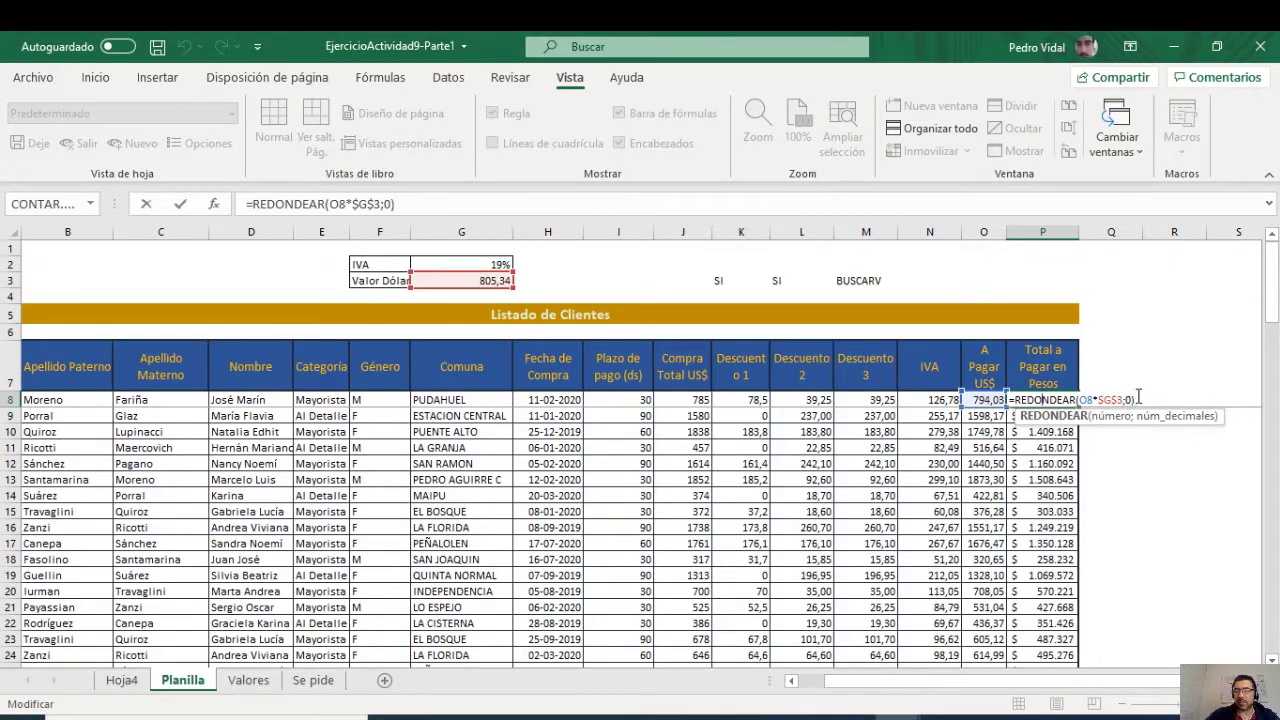
pyautogui.press('Return')
pyautogui.scroll(-6, 200, 460)
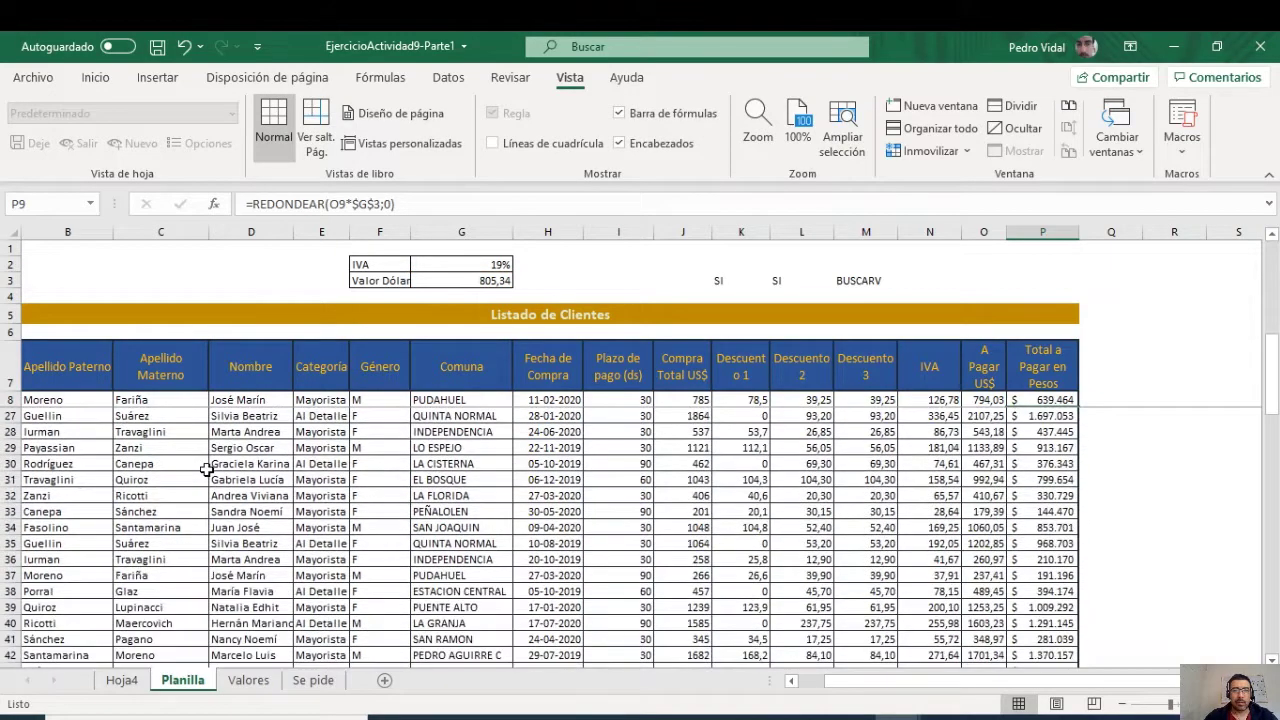
pyautogui.scroll(-11, 206, 468)
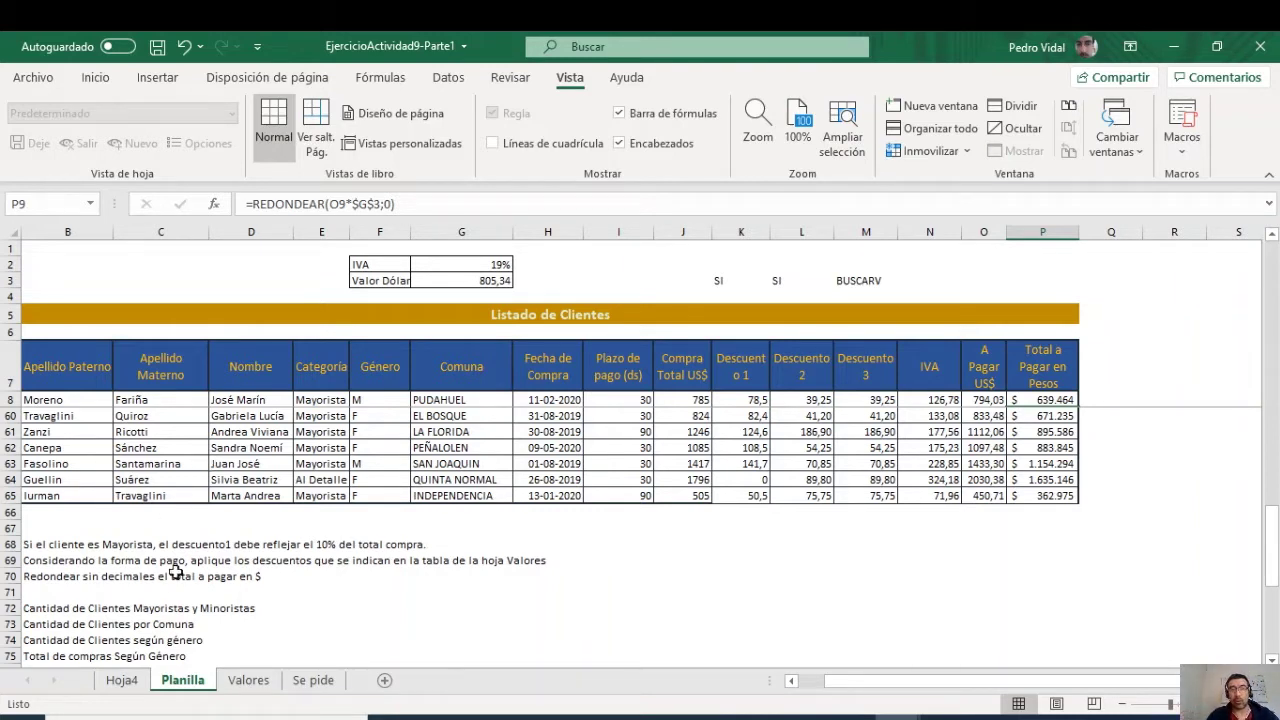
# Step: Insert four blank columns between Fecha de Compra and Plazo de pago (ds) in the customer table
pyautogui.click(615, 233)
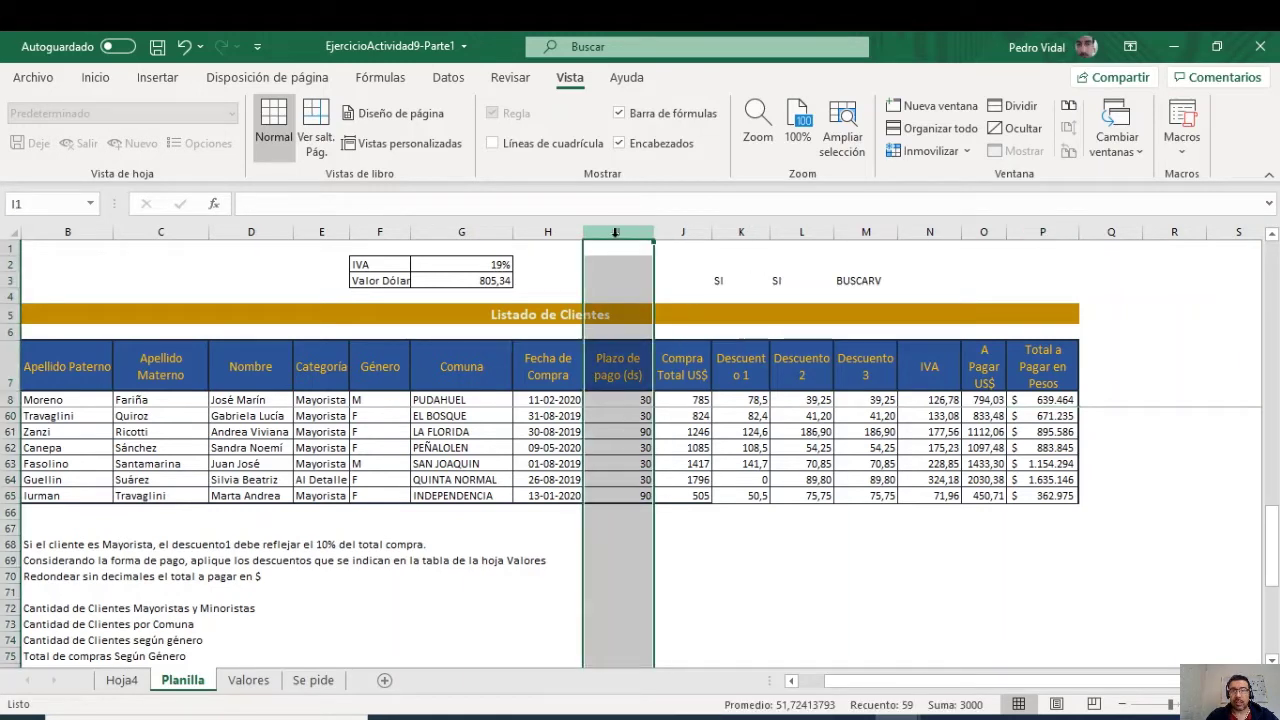
pyautogui.moveTo(618, 229); pyautogui.dragTo(795, 234)
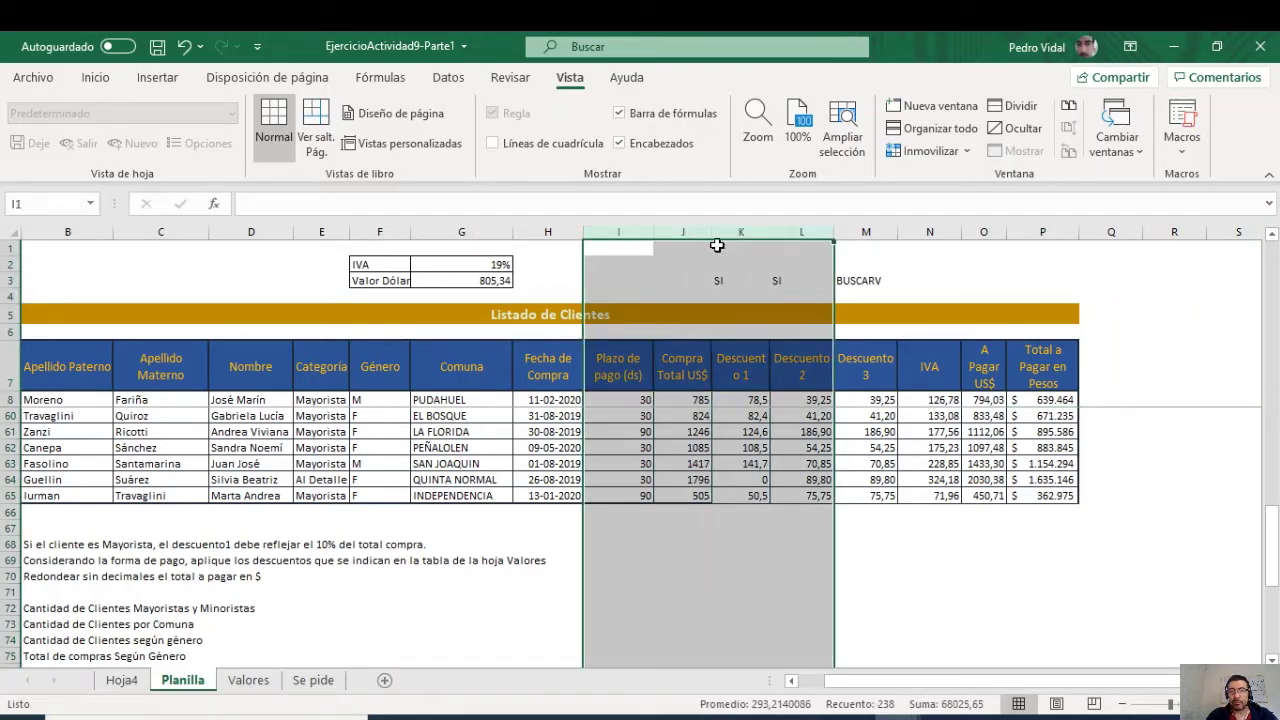
pyautogui.rightClick(622, 238)
pyautogui.click(669, 398)
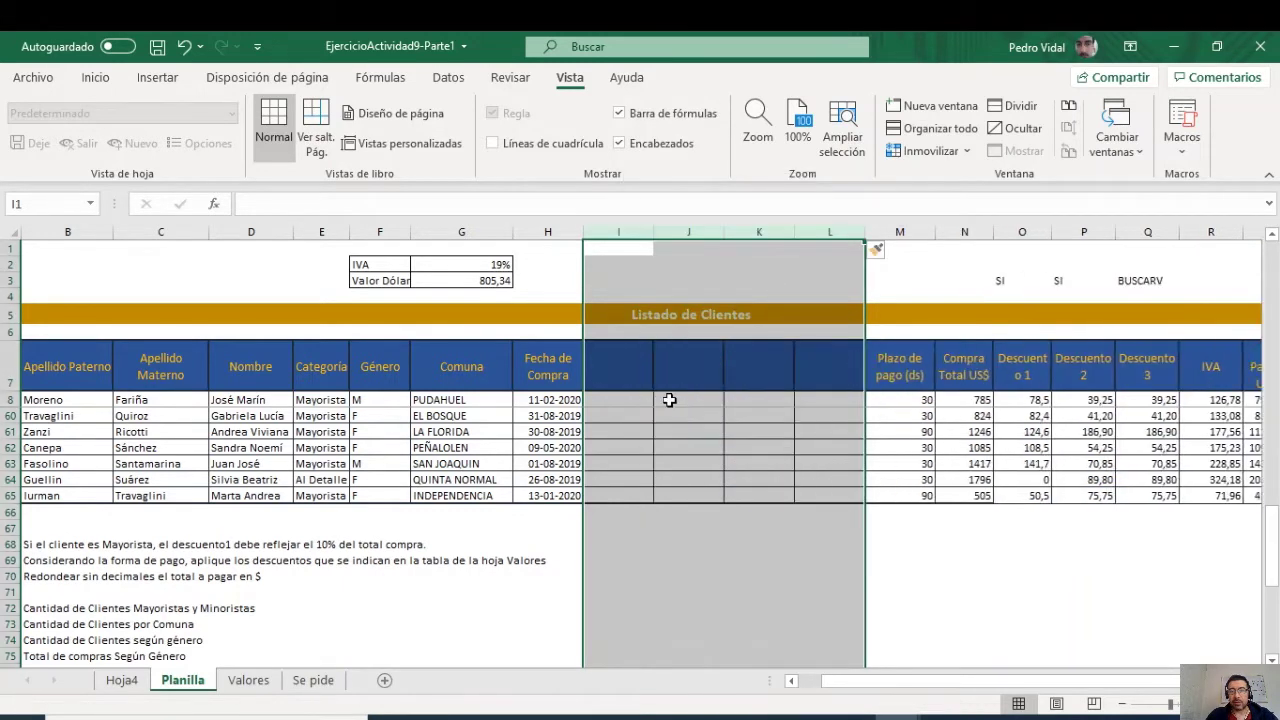
# Step: Enter the headers "Día de la Semana" in I7 and "Día de Compra" in J7
pyautogui.click(622, 365)
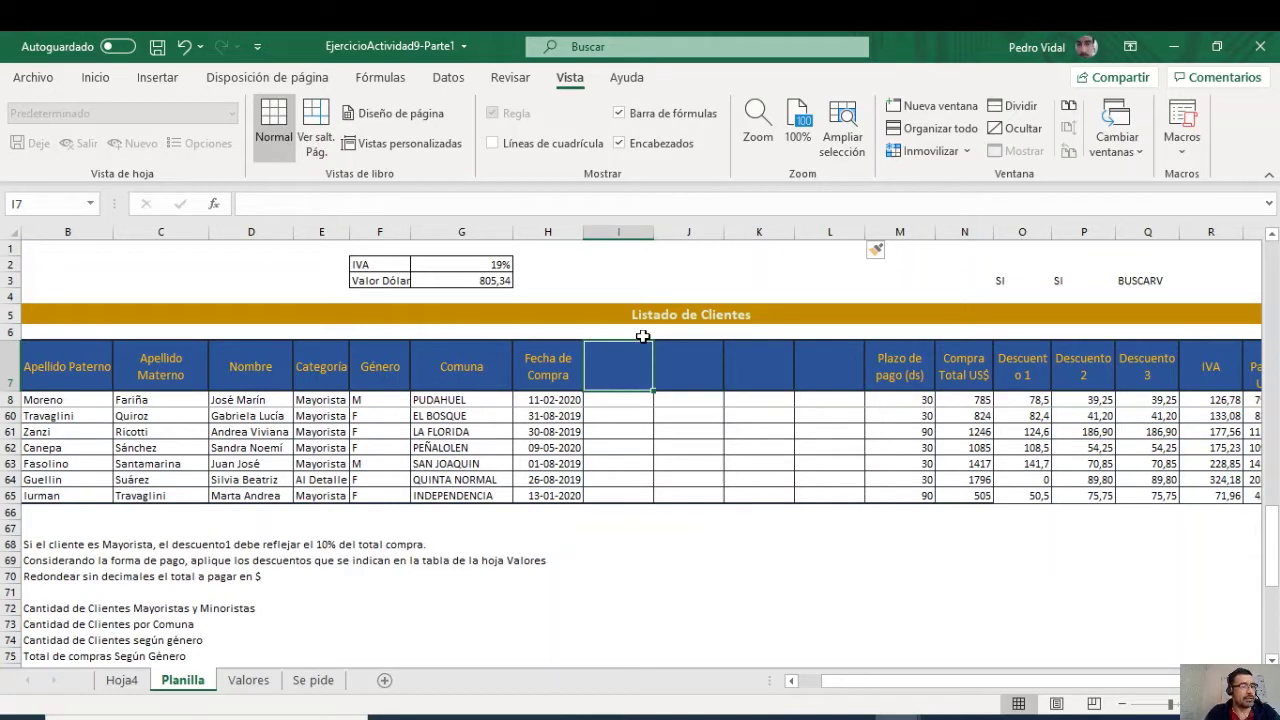
pyautogui.write('Día de la Semana')
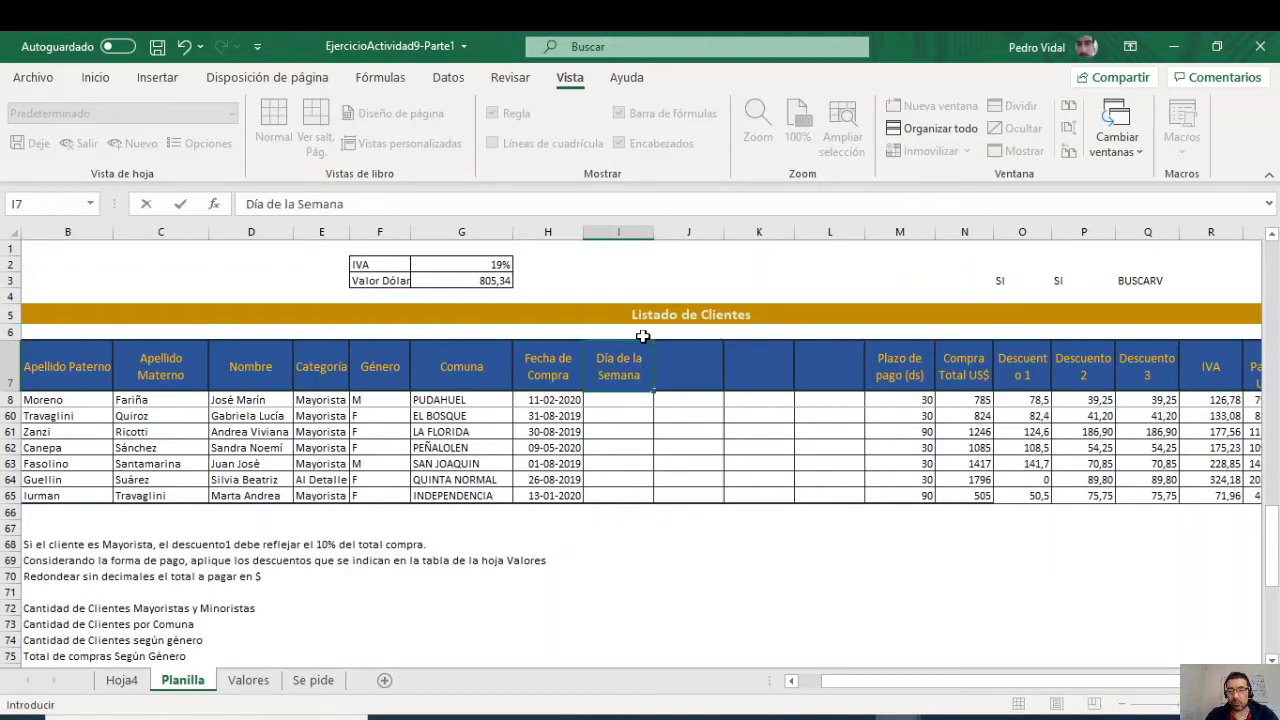
pyautogui.press('Tab')
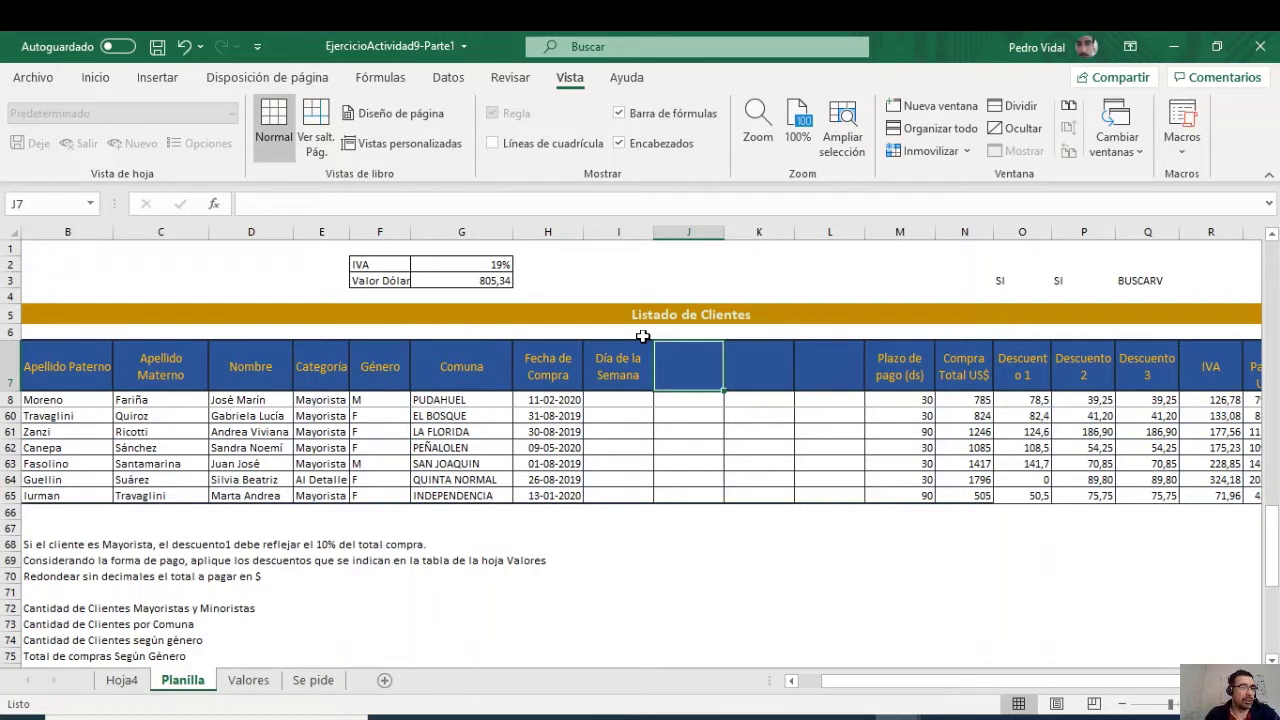
pyautogui.write('Día de')
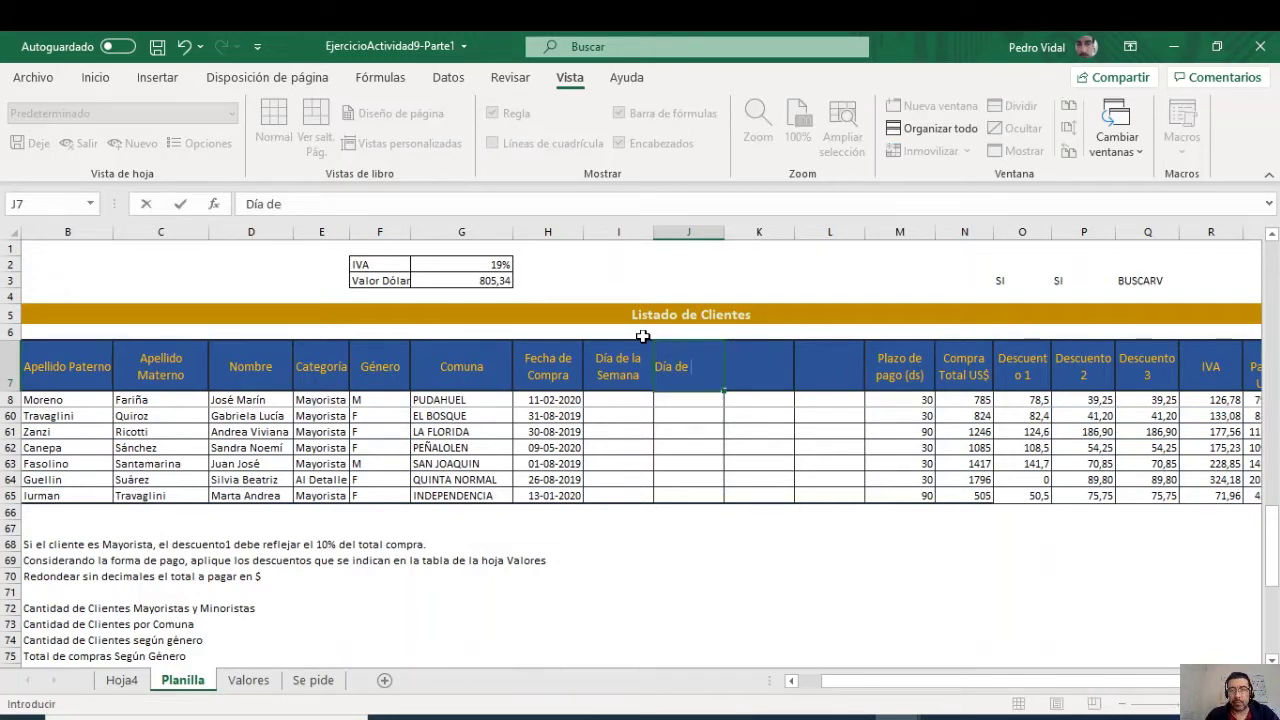
pyautogui.write(' Compra')
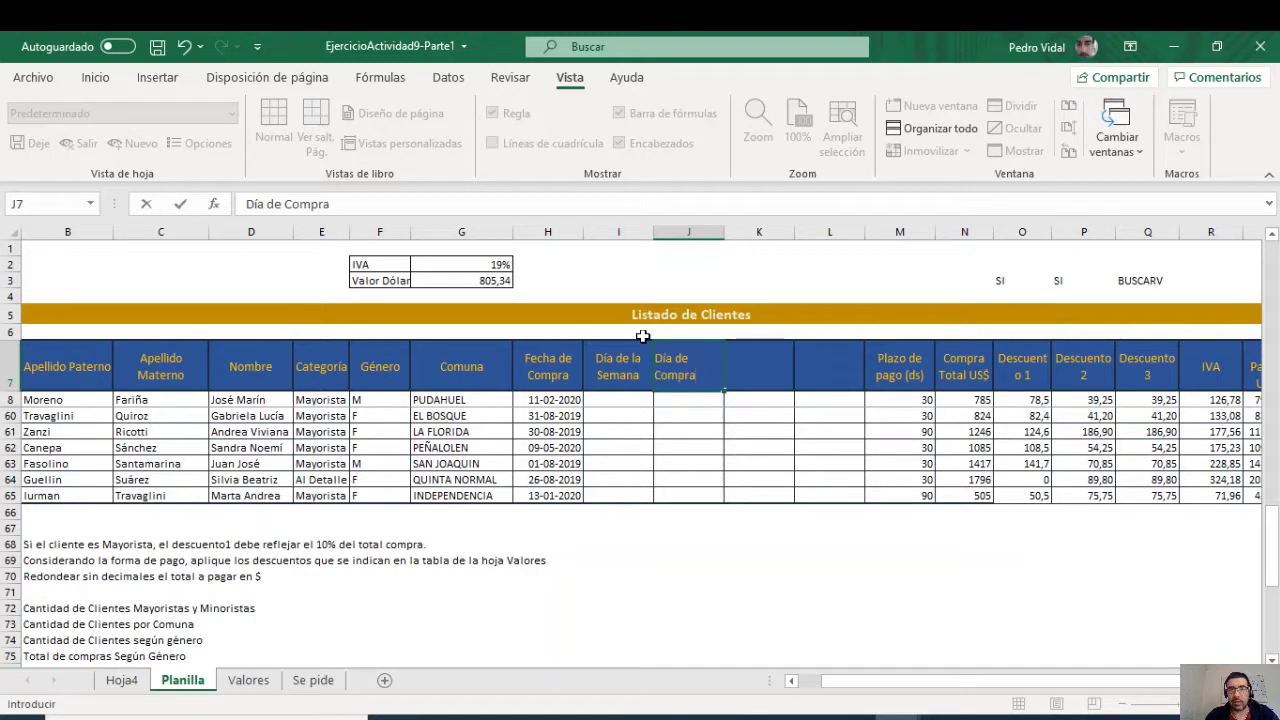
pyautogui.press('Tab')
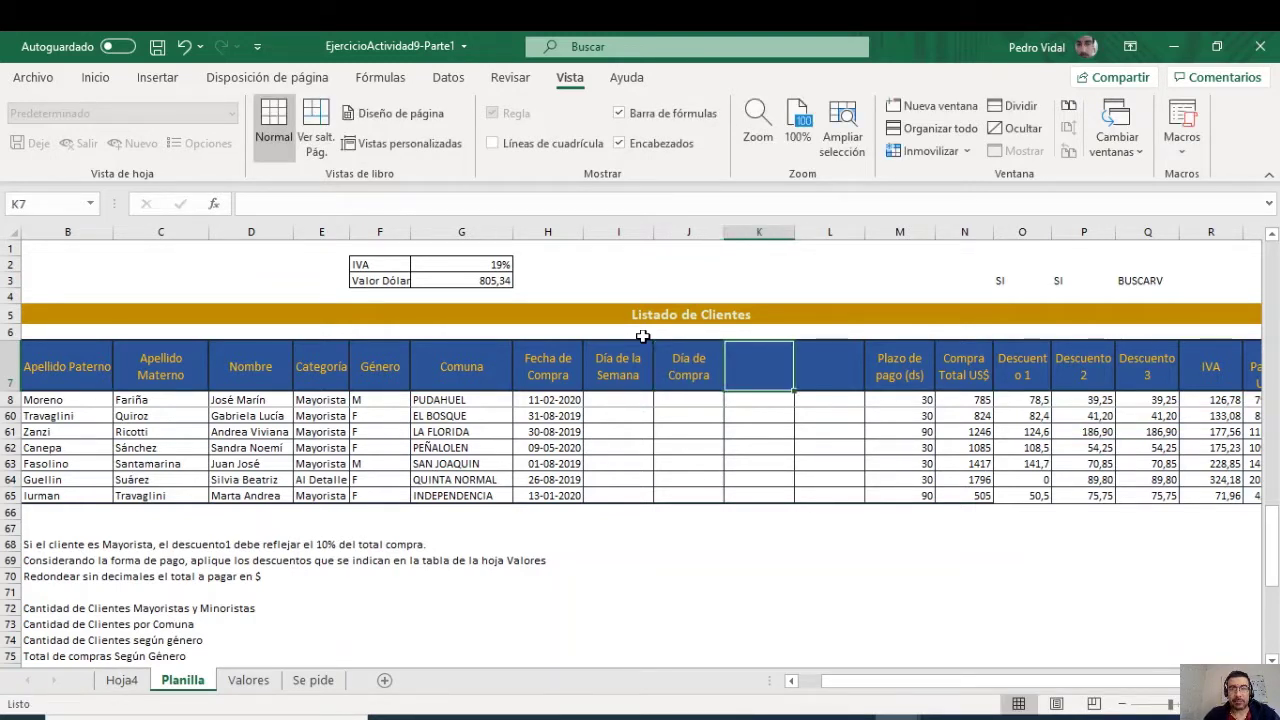
pyautogui.press('Left')
pyautogui.press('Left')
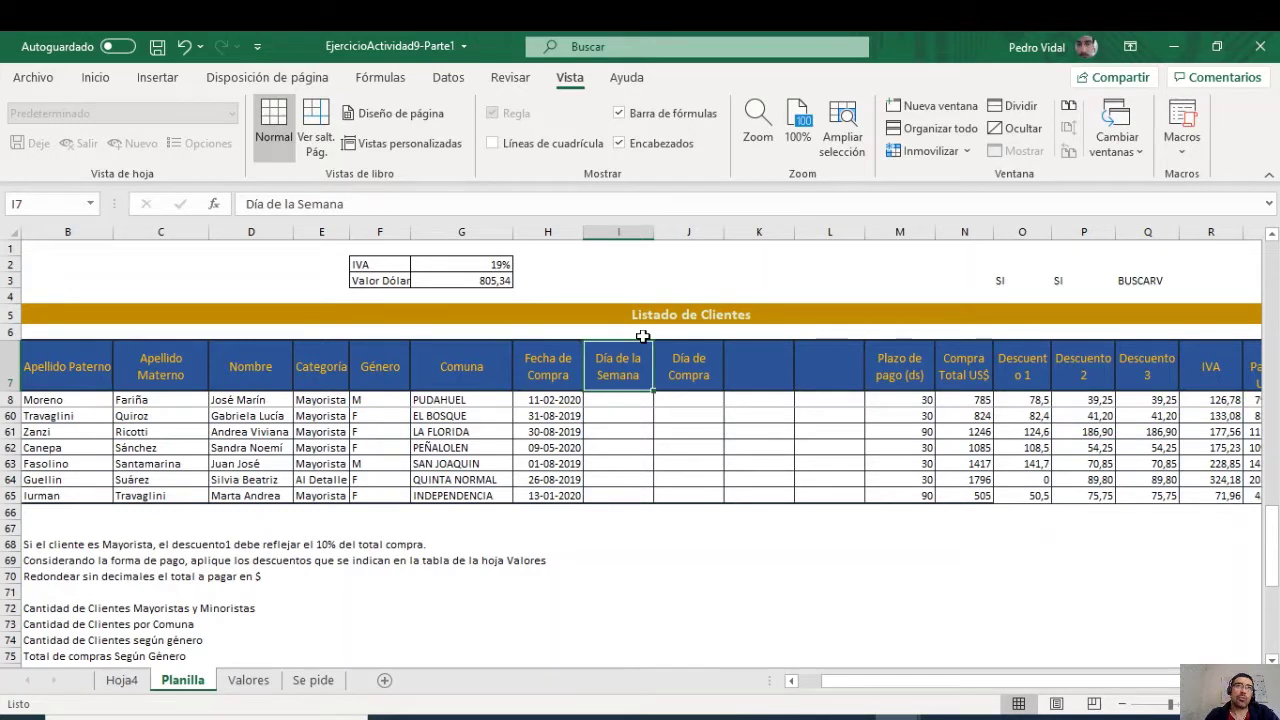
pyautogui.press('Right')
pyautogui.press('Right')
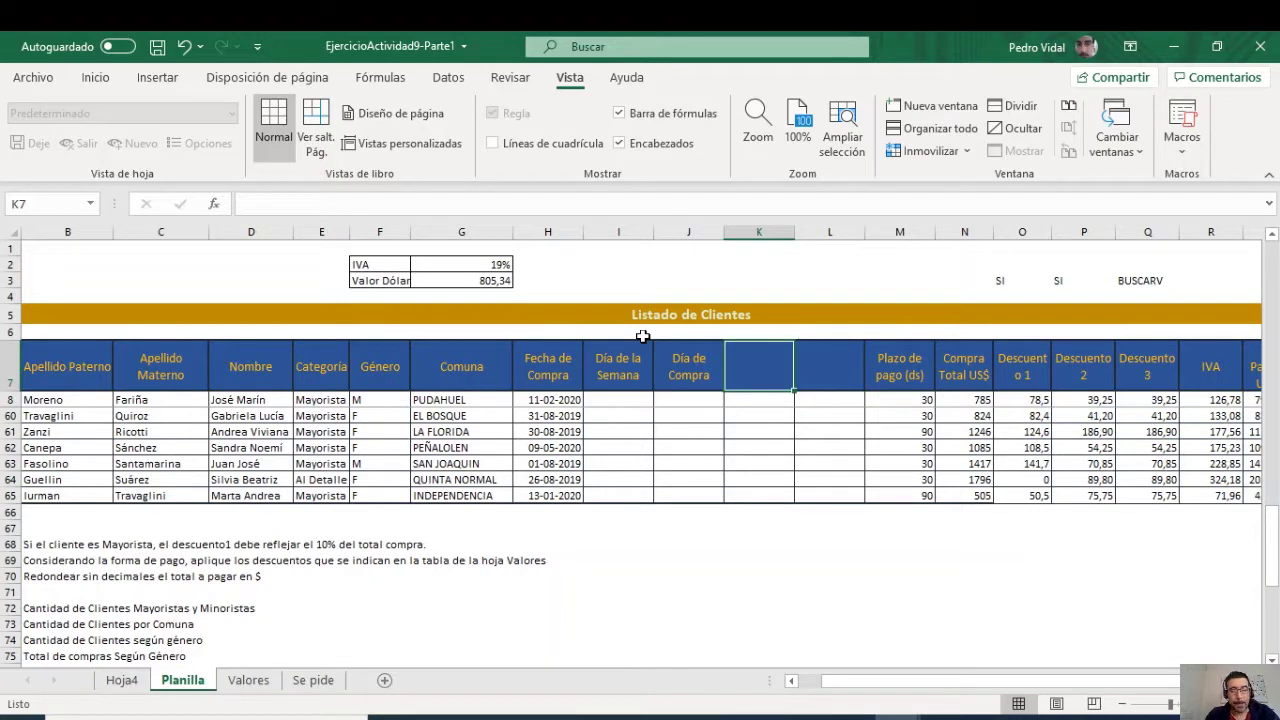
# Step: Enter the headers "Mes de Compra" in K7 and "Año de Compra" in L7
pyautogui.write('Mes de C')
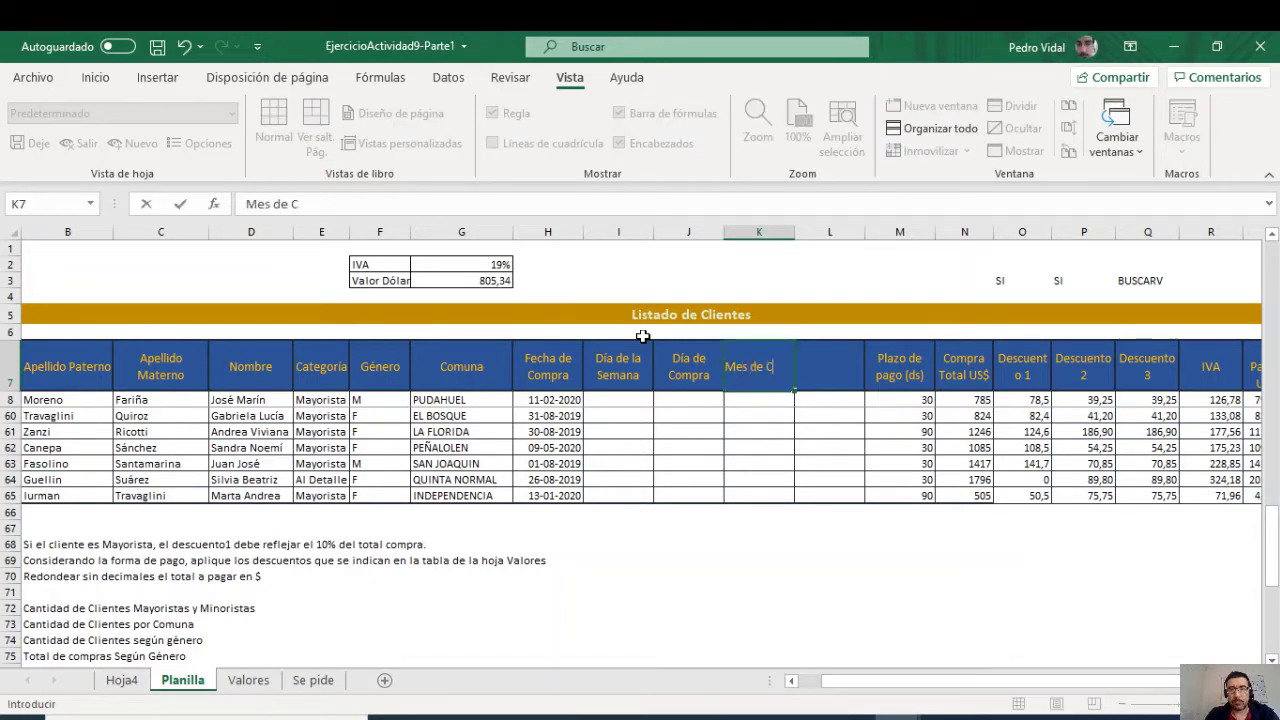
pyautogui.write('ompra')
pyautogui.press('Tab')
pyautogui.write('Año')
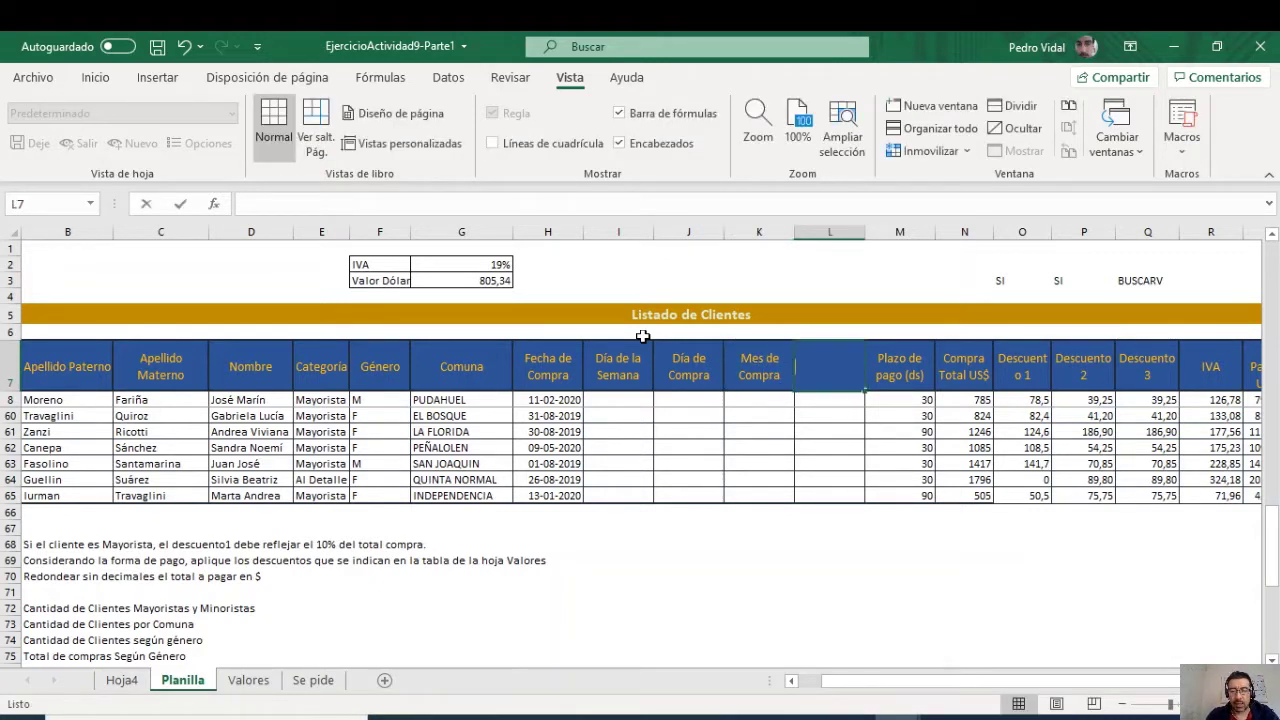
pyautogui.write(' de C')
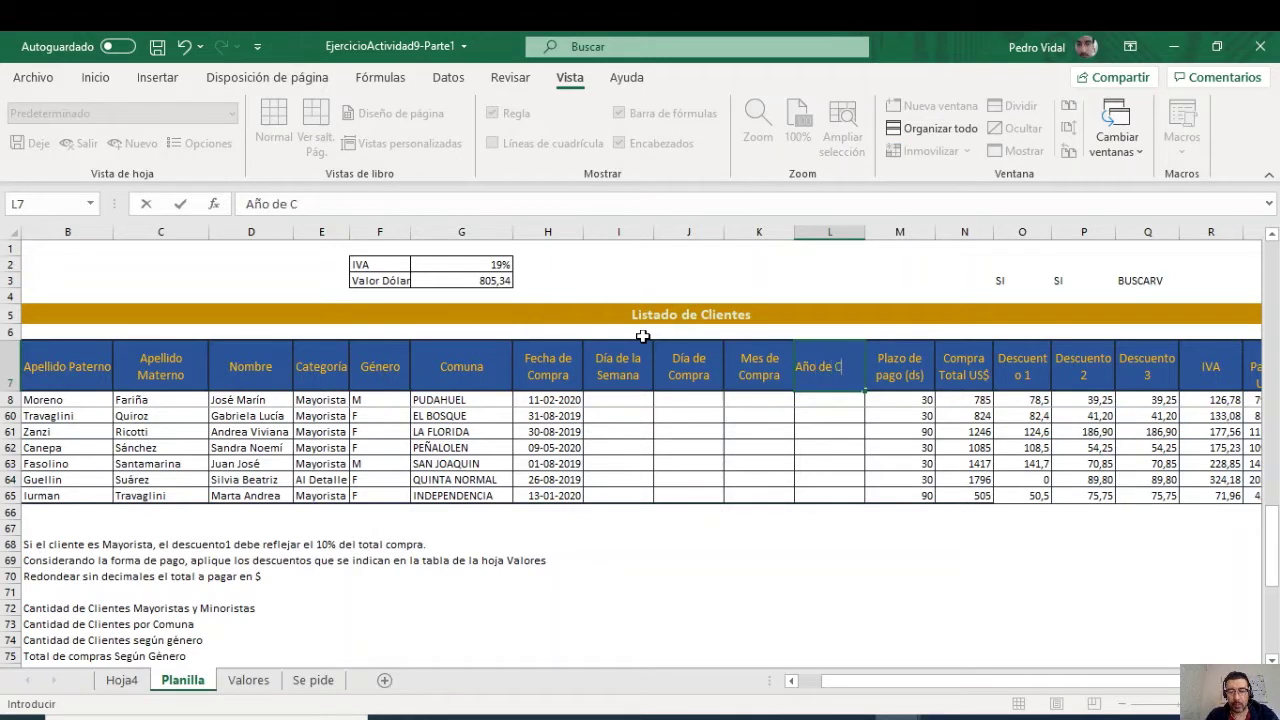
pyautogui.write('ompr')
# Step: Enter the formula =DIA(H8) in J8 to extract the day from the first customer's purchase date
pyautogui.press('Left')
pyautogui.press('Left')
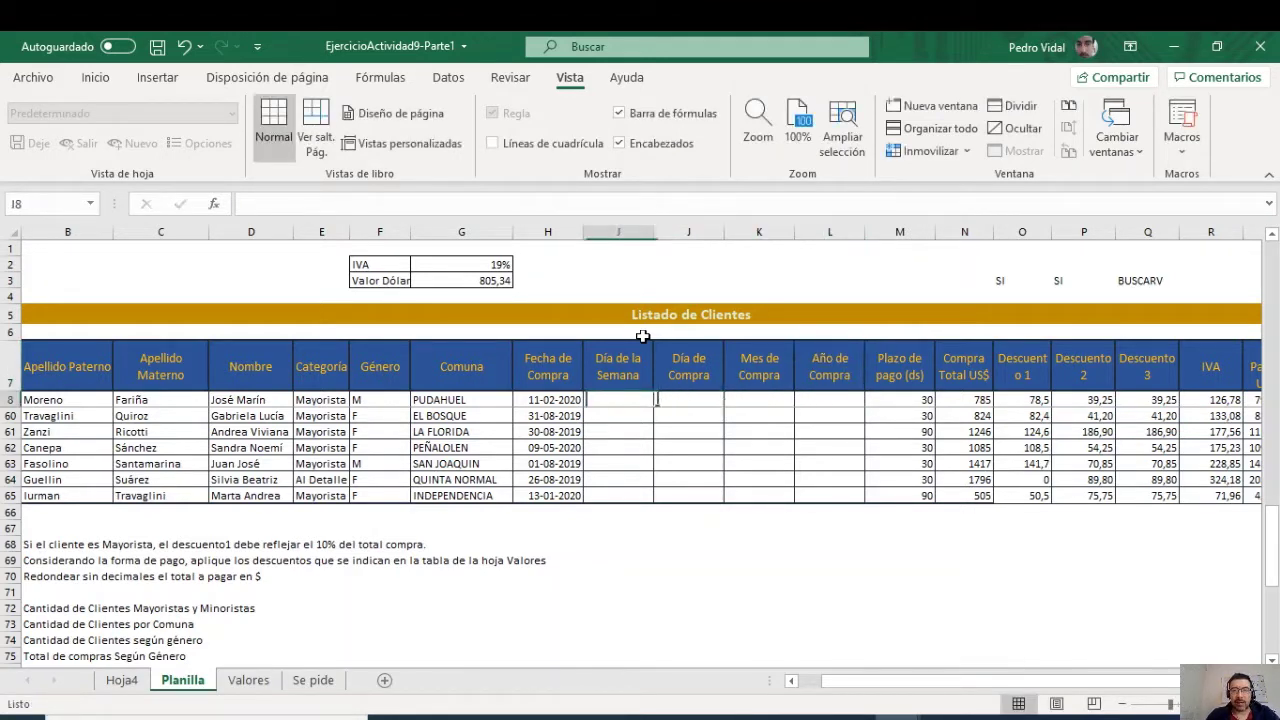
pyautogui.press('Left')
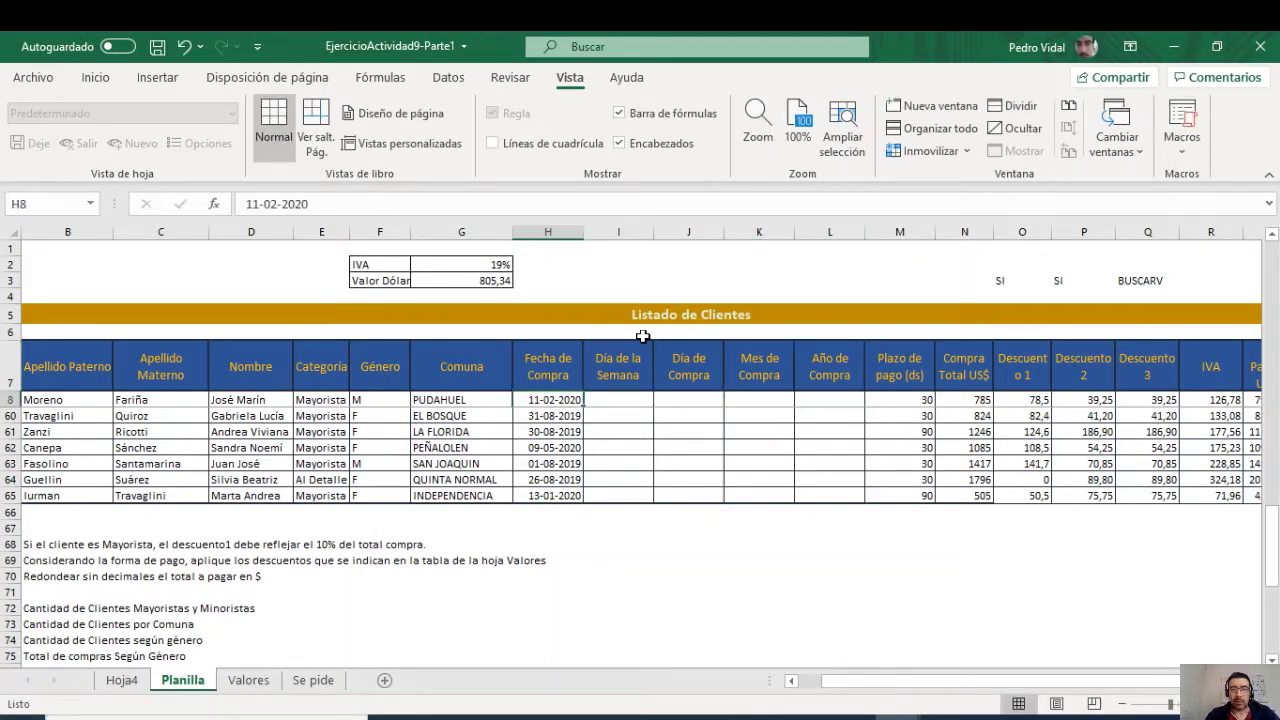
pyautogui.press('Right')
pyautogui.press('Right')
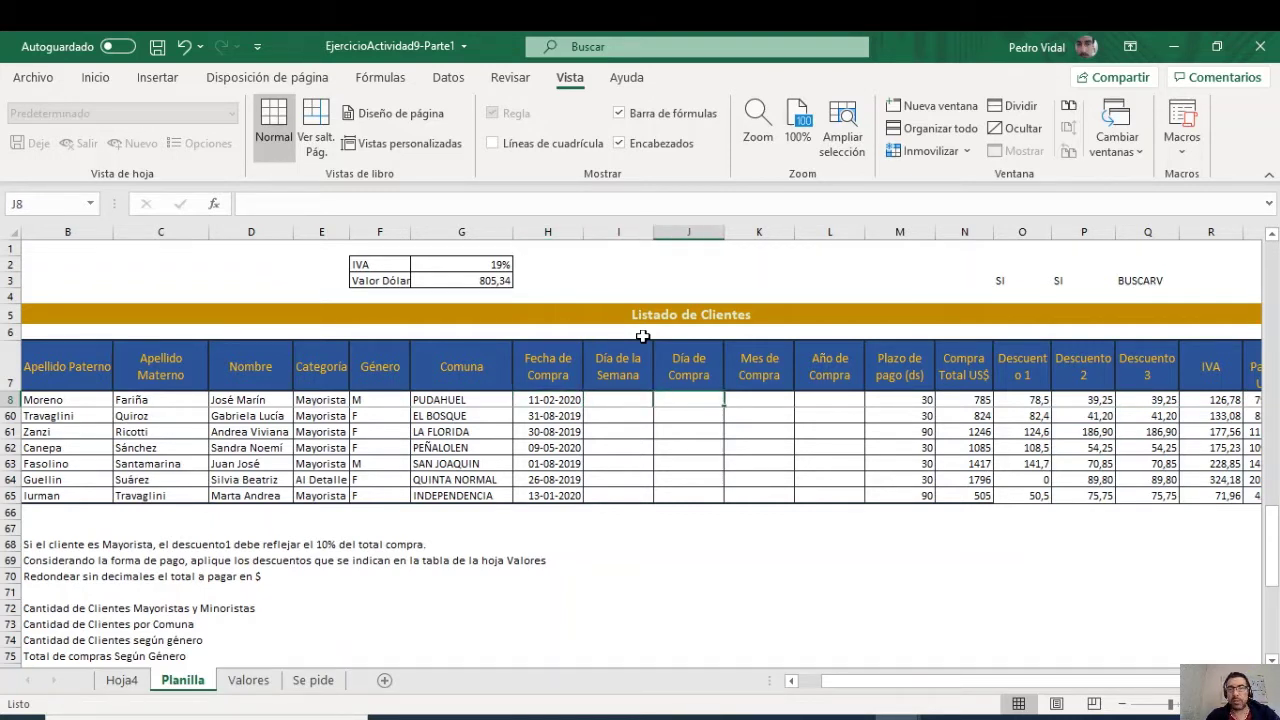
pyautogui.write('=')
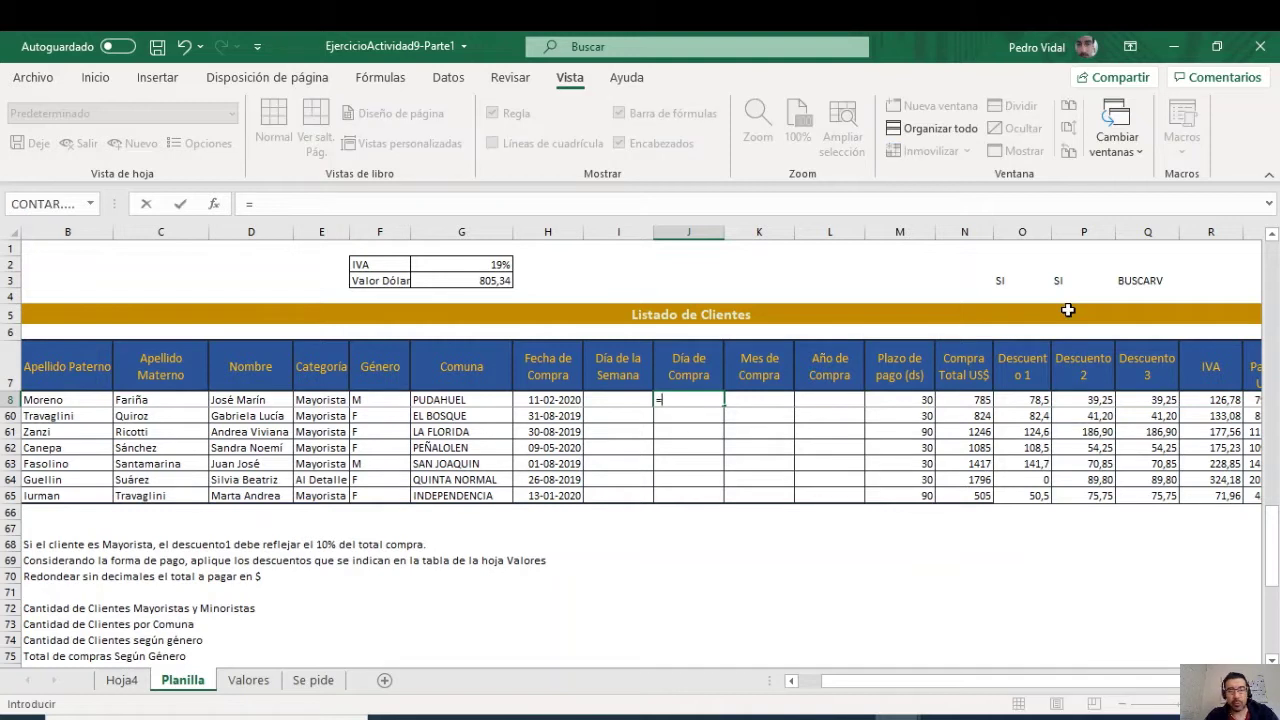
pyautogui.write('DIA')
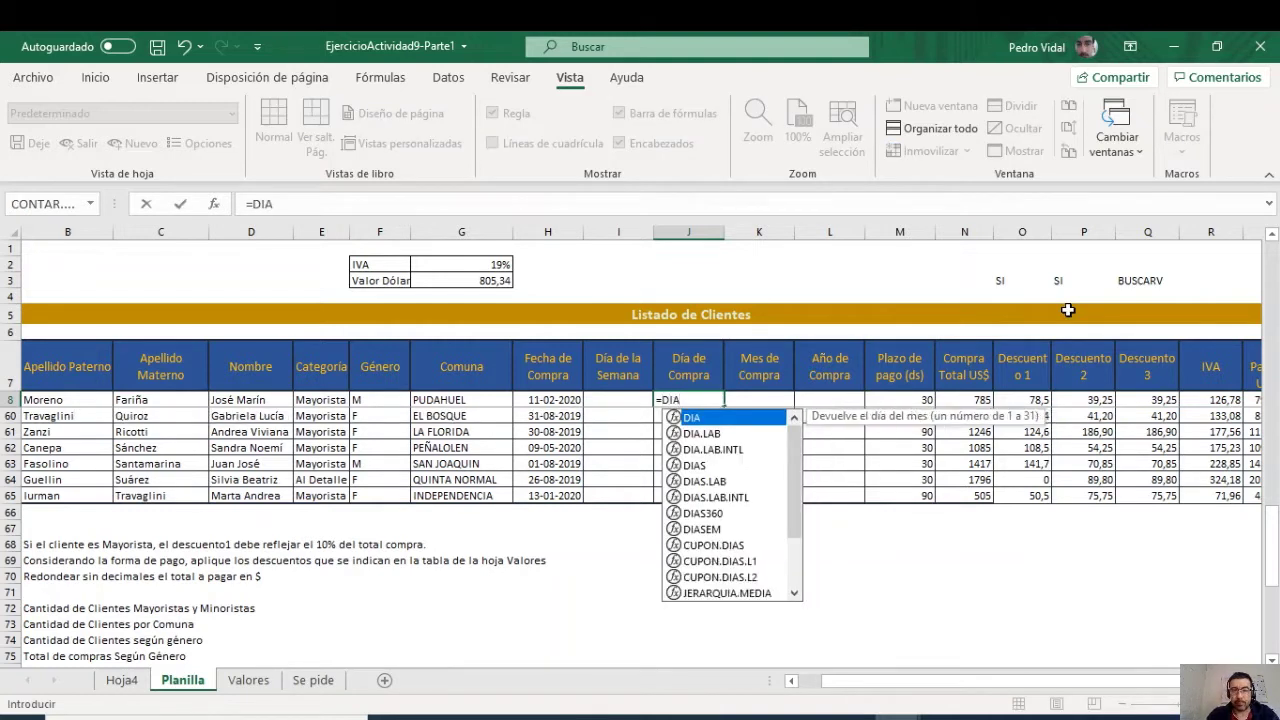
pyautogui.write('(')
pyautogui.click(544, 400)
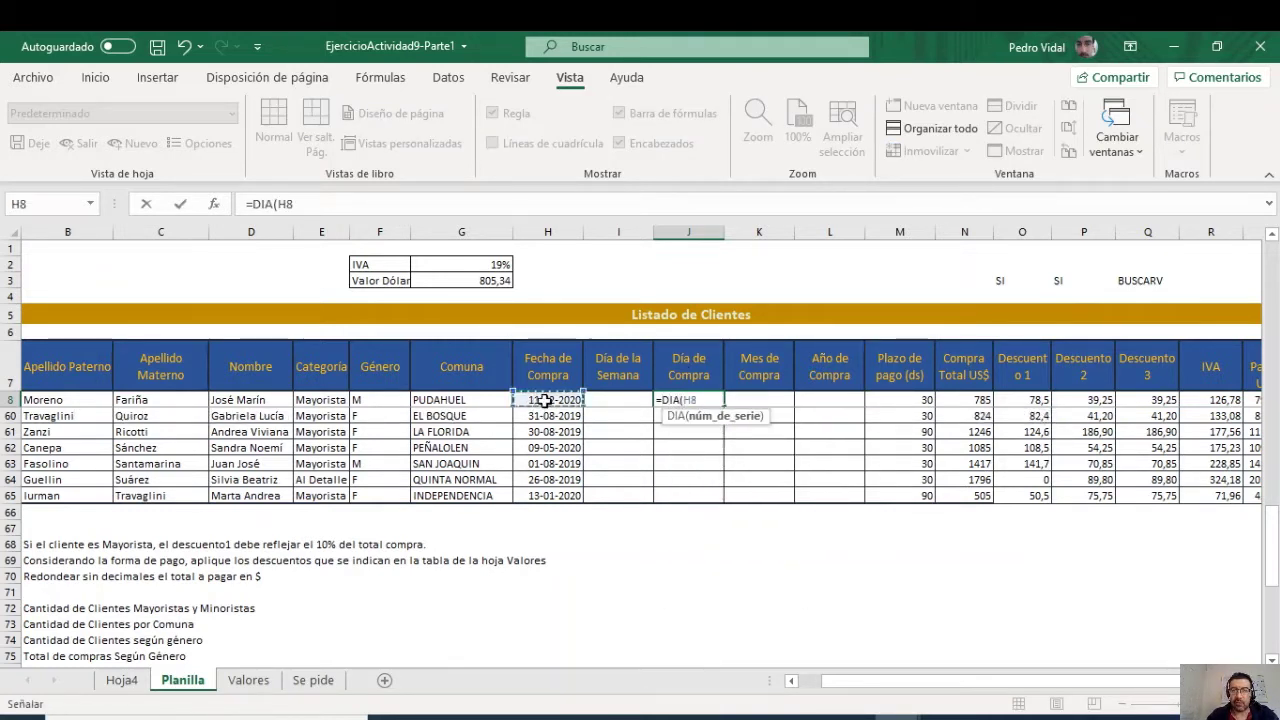
pyautogui.write(')')
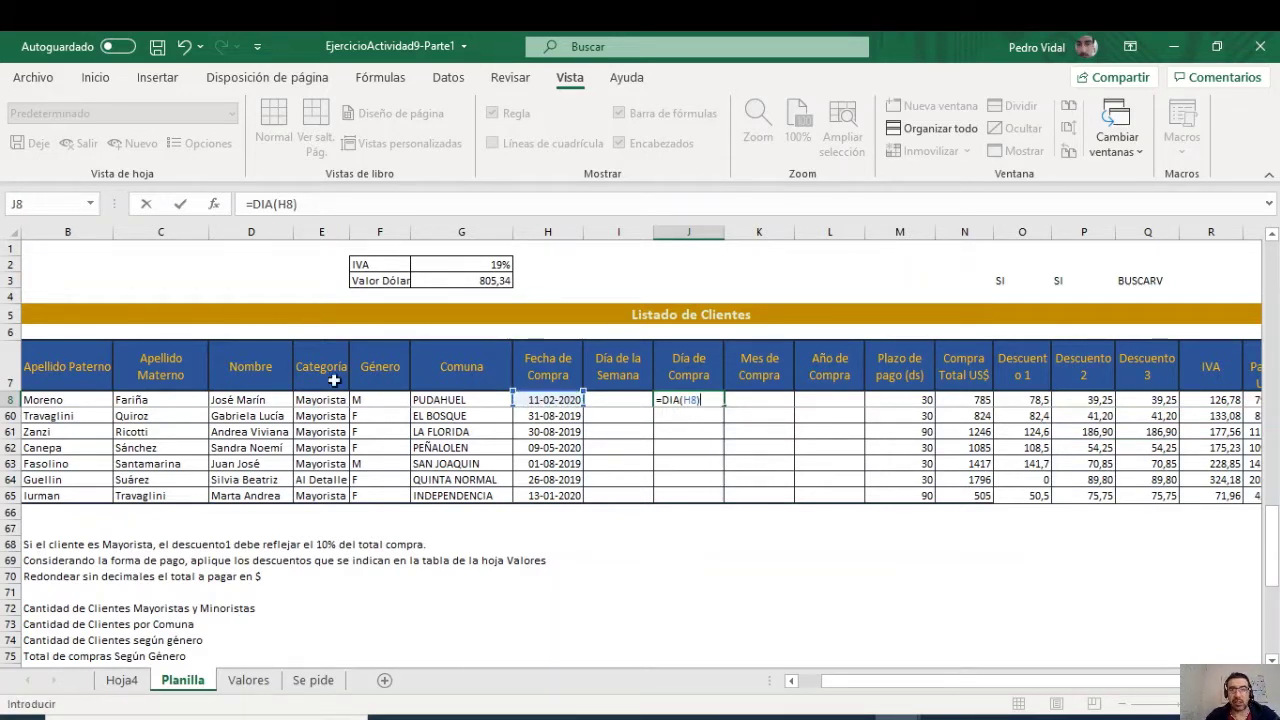
pyautogui.press('Return')
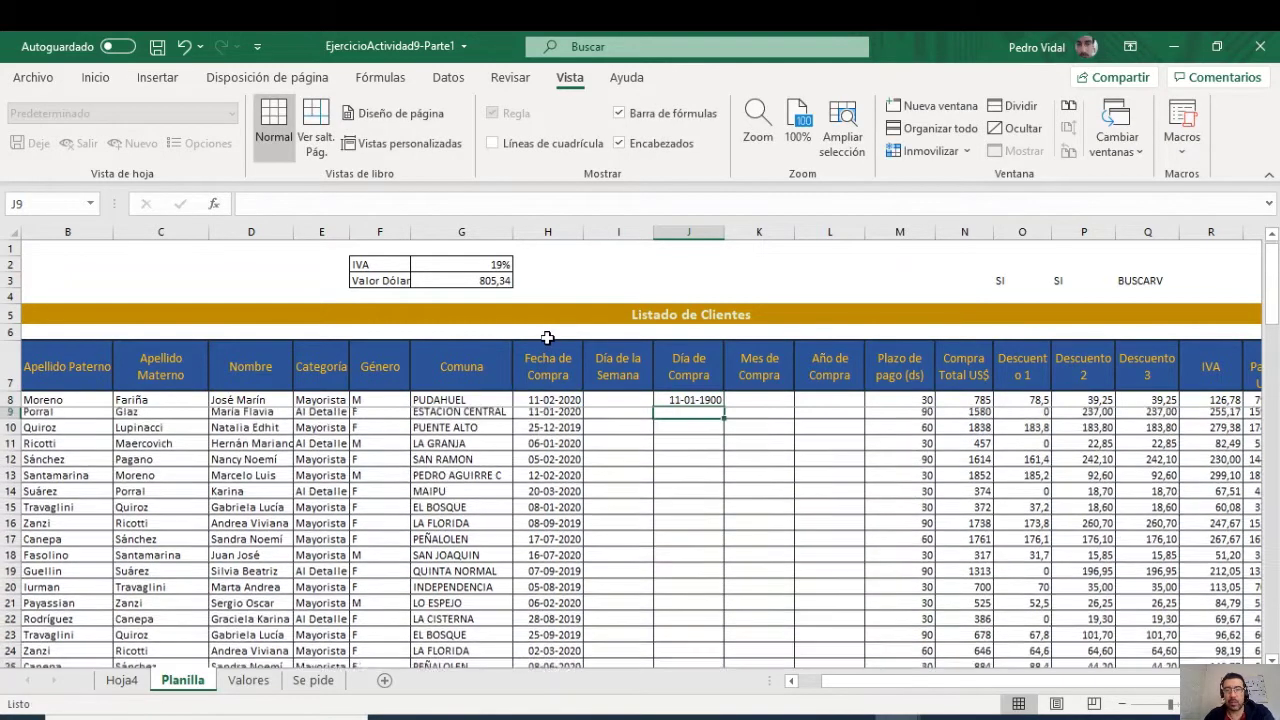
# Step: Apply the Número format to I8:L8, the first data row of the new date columns
pyautogui.click(698, 400)
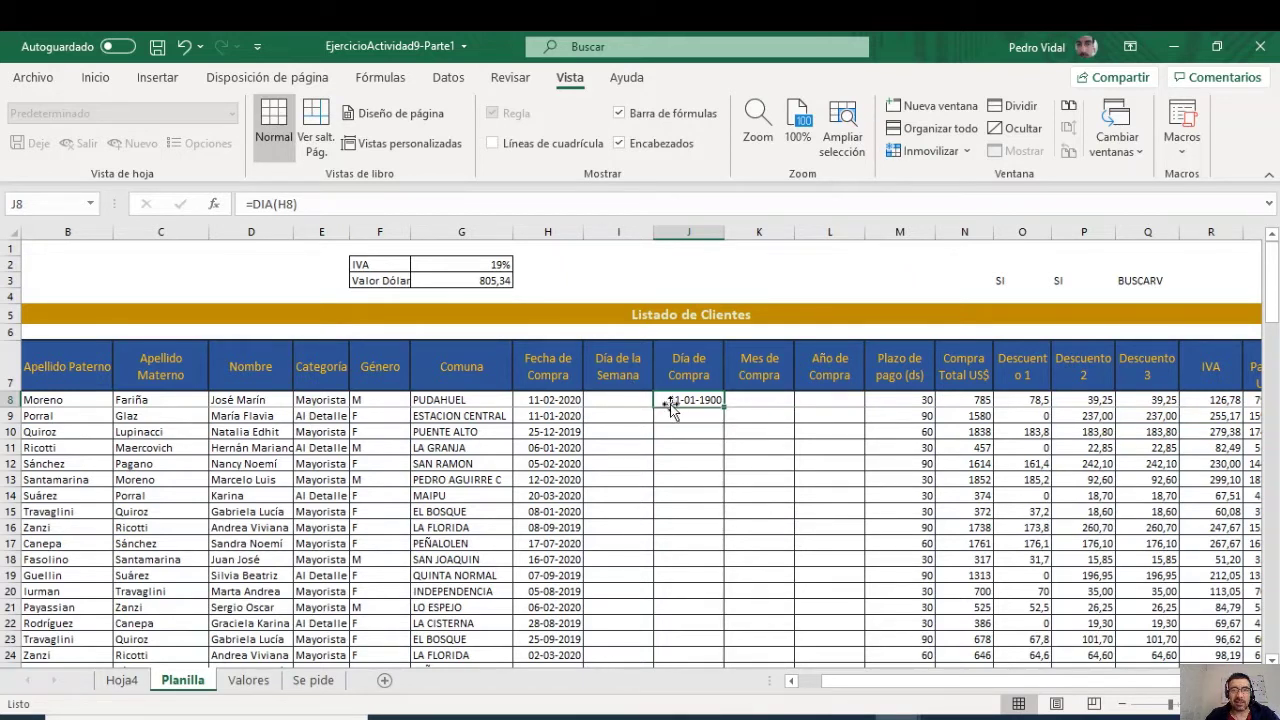
pyautogui.moveTo(632, 399); pyautogui.dragTo(838, 398)
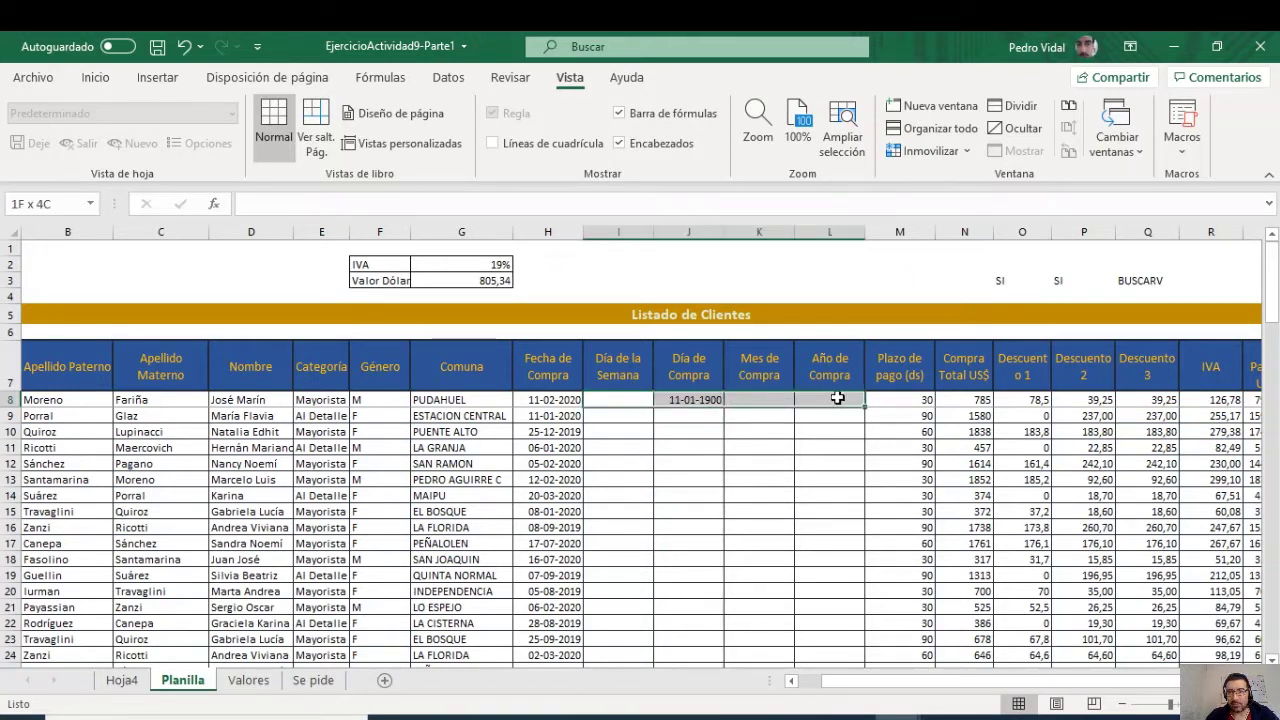
pyautogui.click(95, 77)
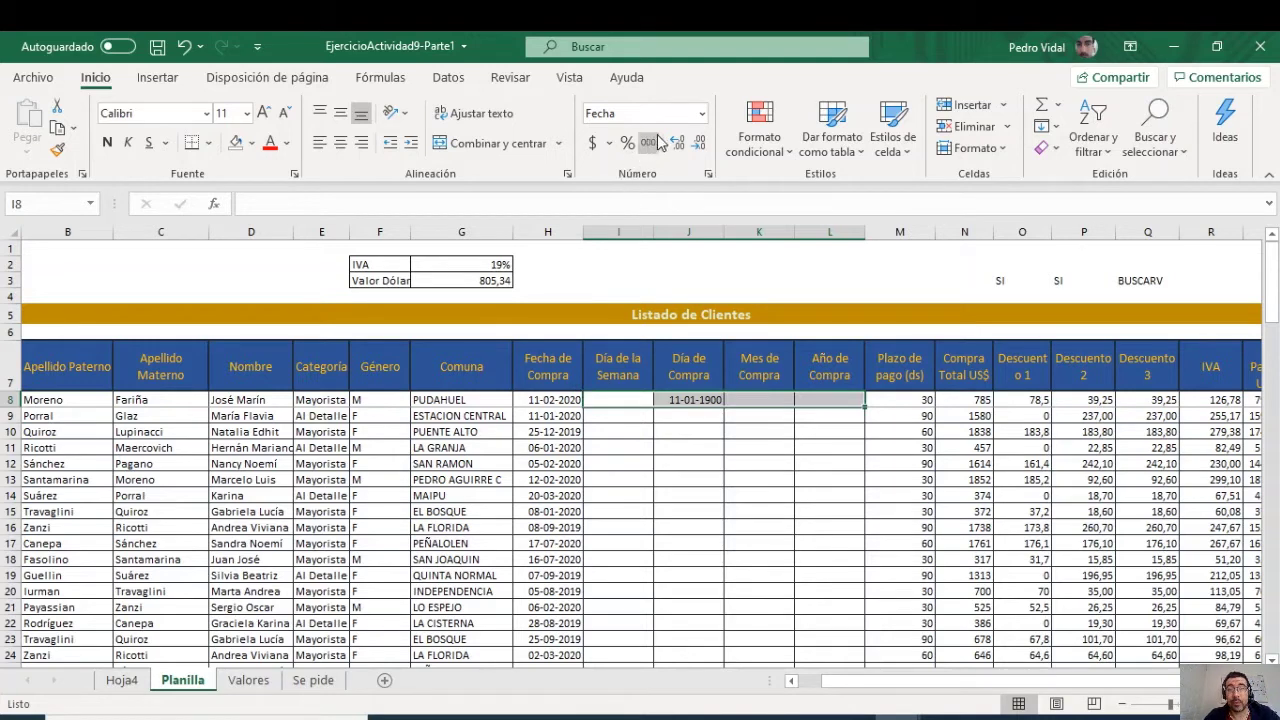
pyautogui.click(703, 115)
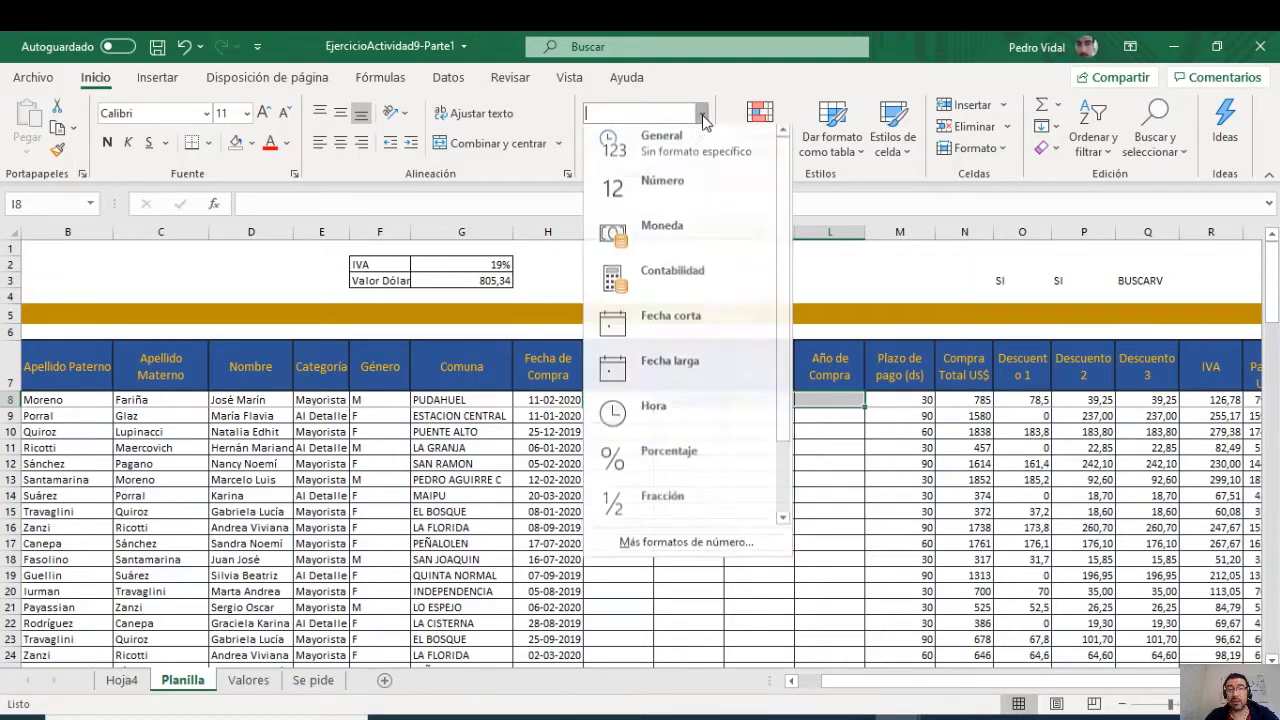
pyautogui.click(680, 195)
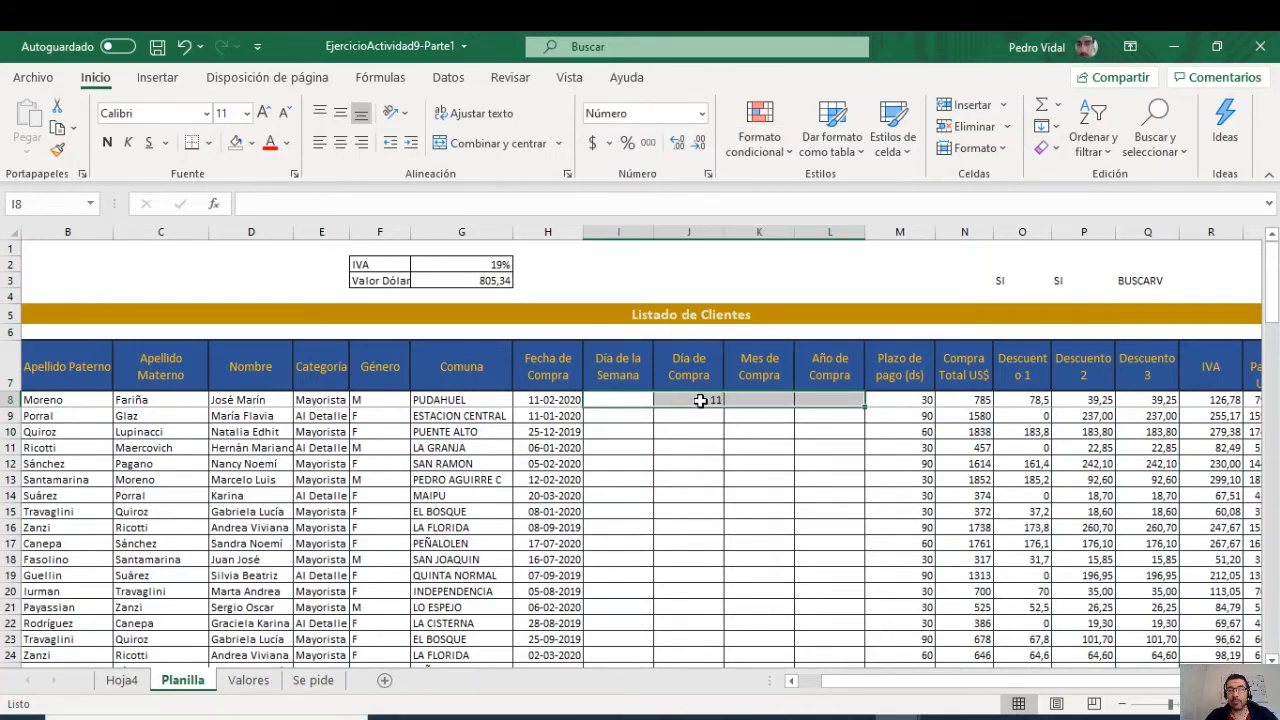
# Step: Enter the formula =MES(H8) in K8 to extract the month from the first customer's purchase date
pyautogui.click(756, 397)
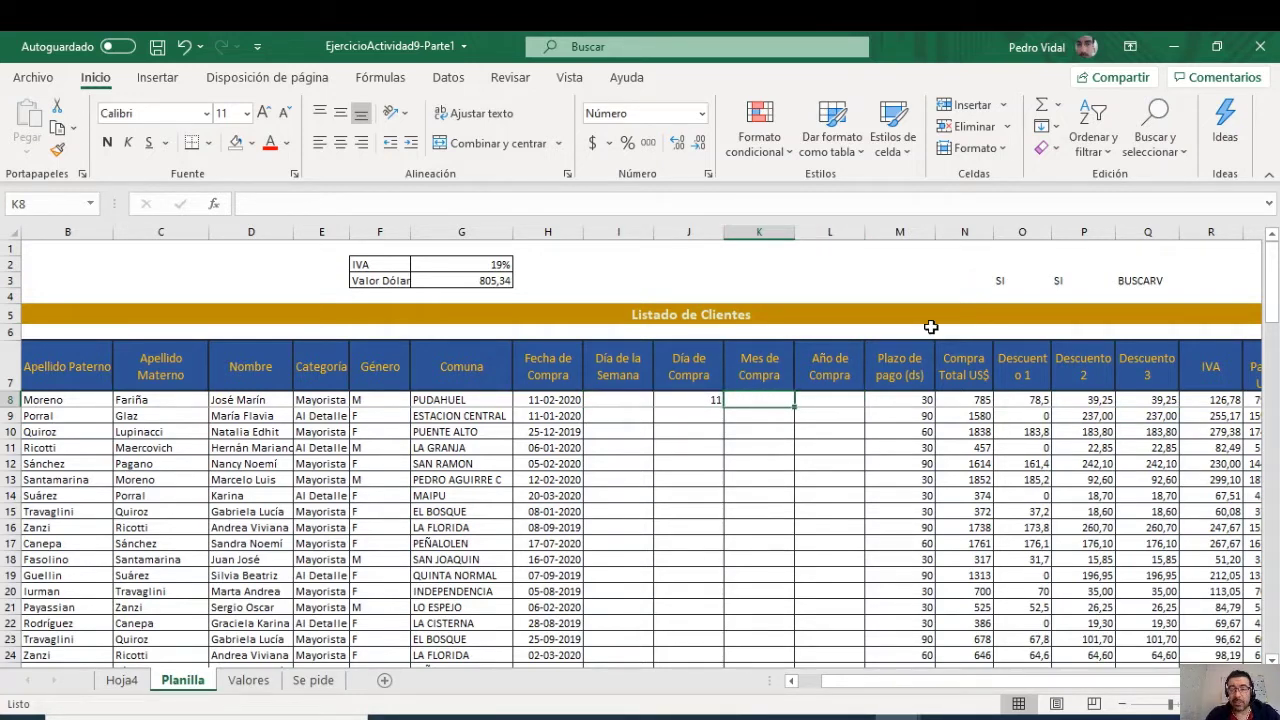
pyautogui.write('=MES(')
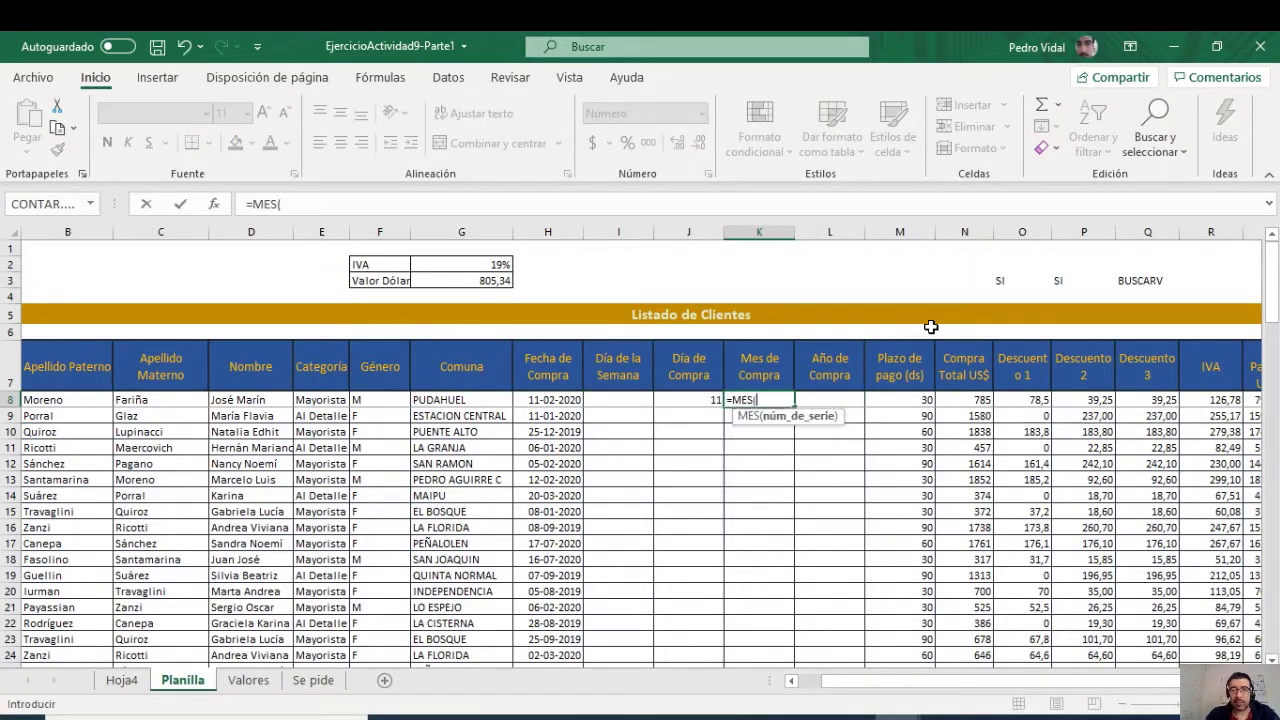
pyautogui.press('Left')
pyautogui.press('Left')
pyautogui.press('Left')
pyautogui.press('Return')
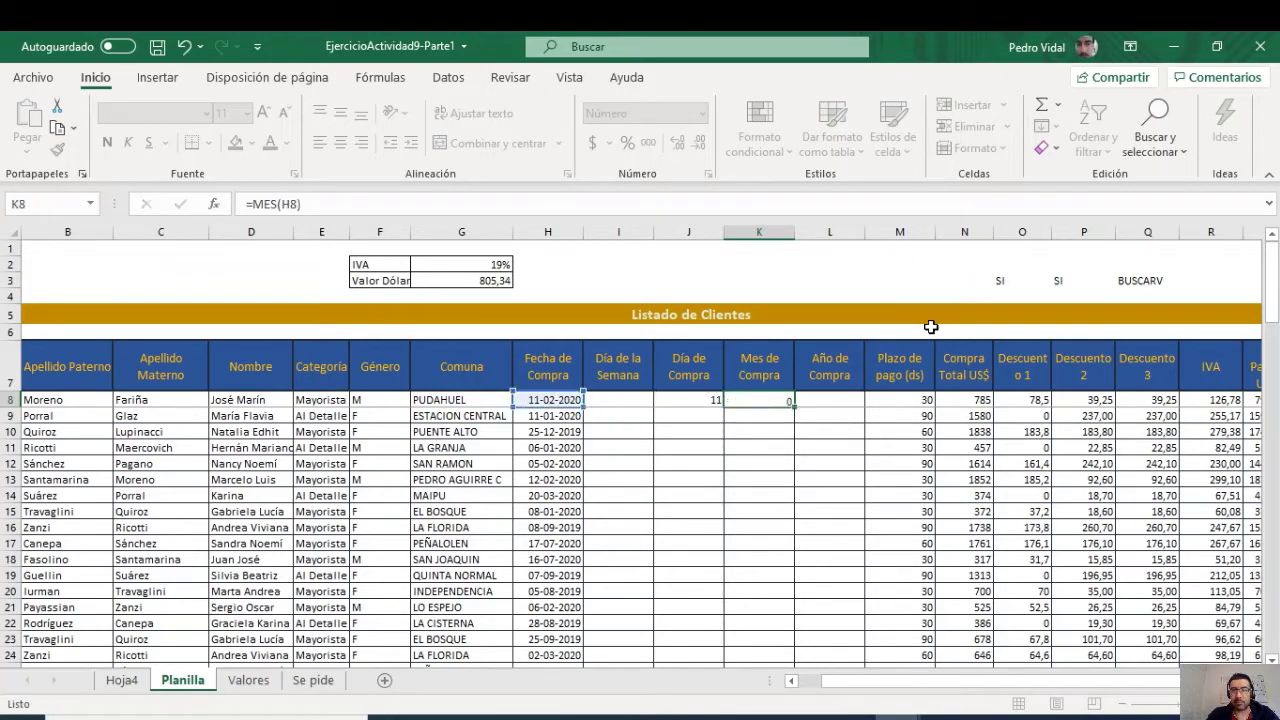
# Step: Enter the formula =AÑO(H8) in L8 to extract the year from the first customer's purchase date
pyautogui.click(831, 400)
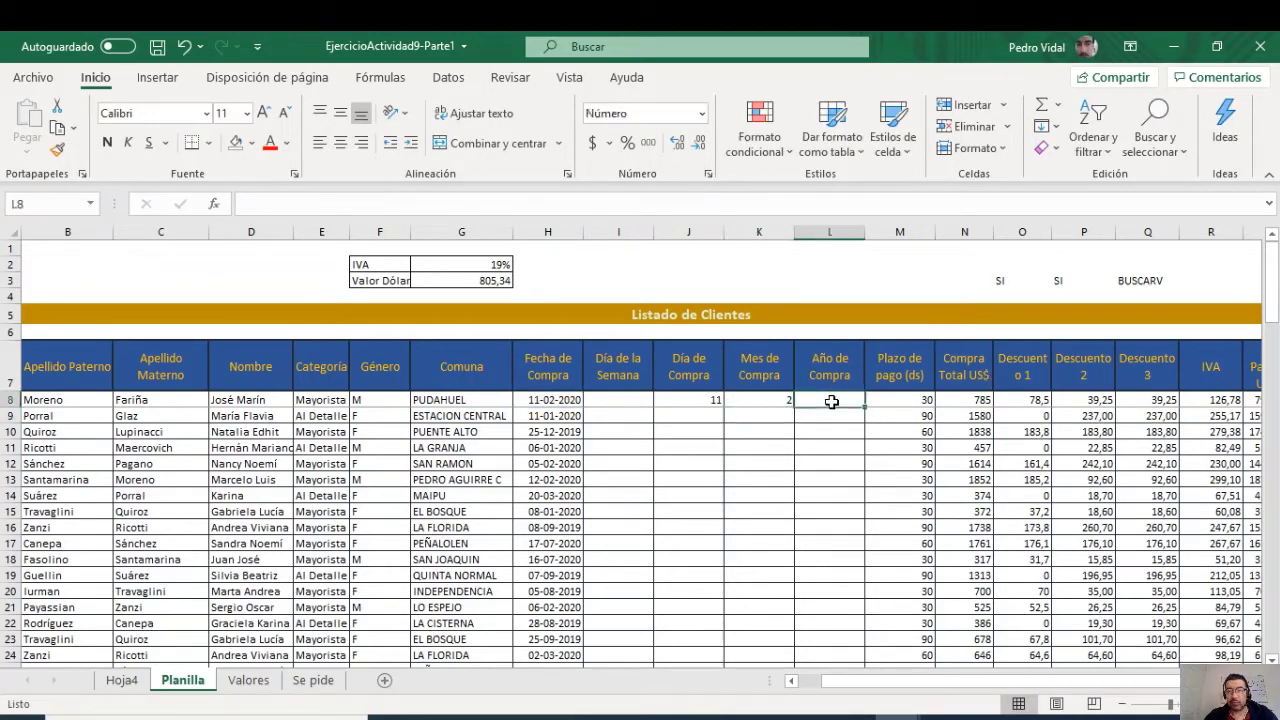
pyautogui.write('=AÑO')
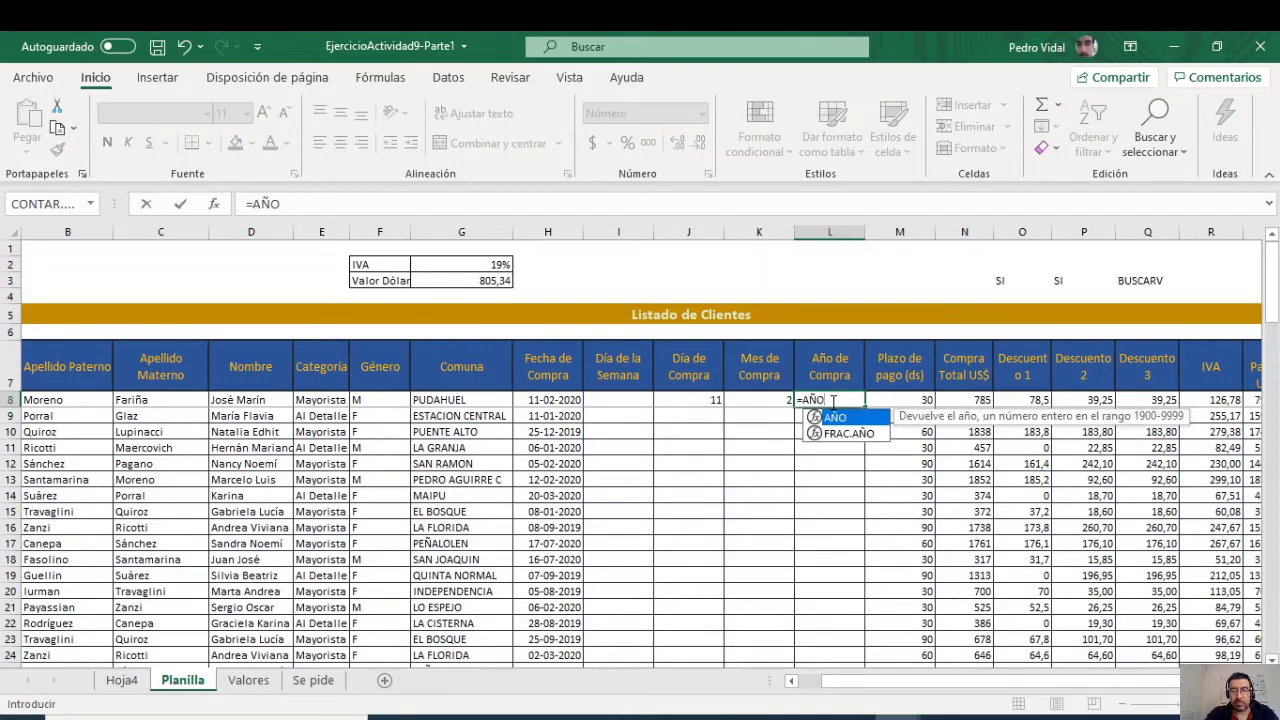
pyautogui.write('(')
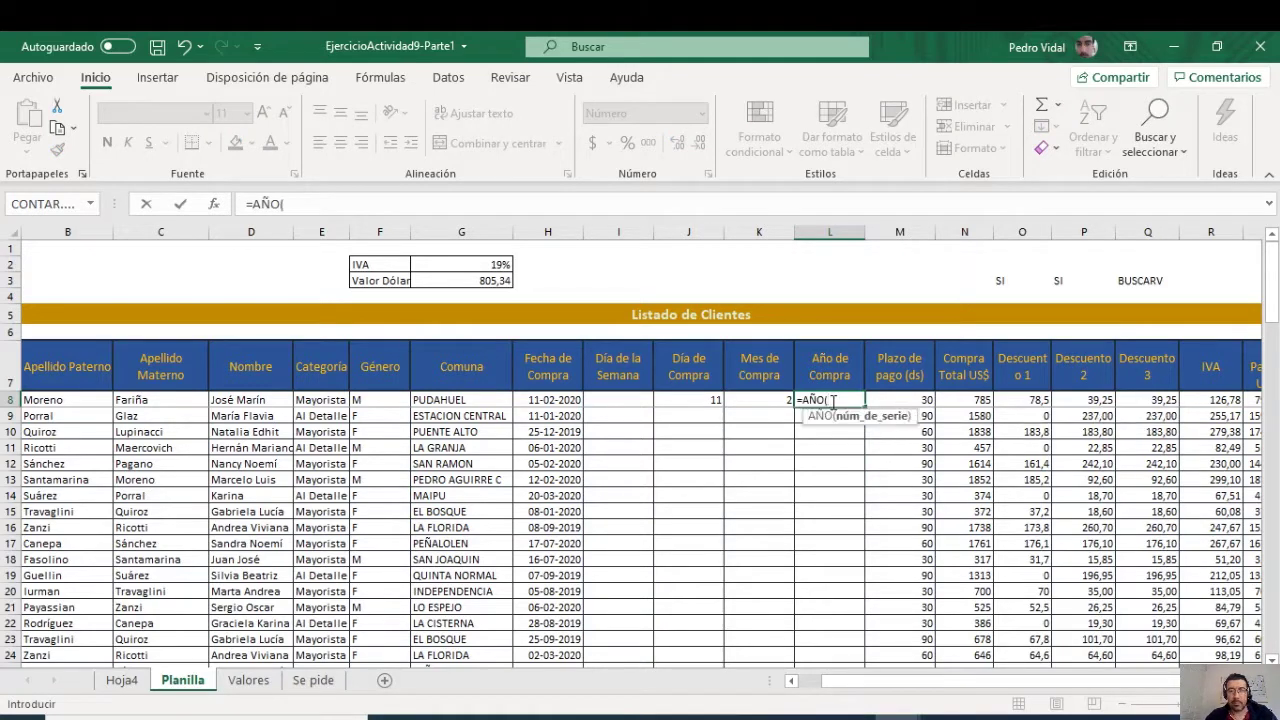
pyautogui.click(538, 400)
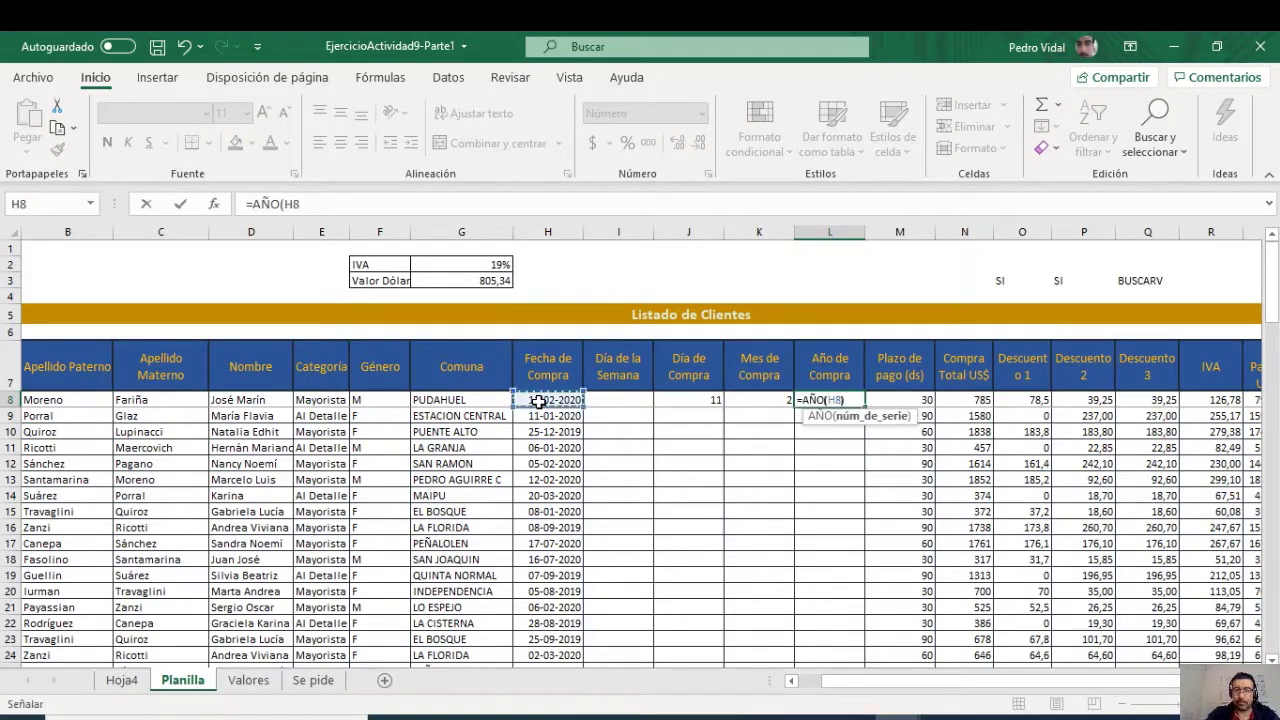
pyautogui.press('Return')
# Step: Enter the formula =DIASEM(H8;2) in I8 to number the first customer's purchase weekday from 1 (lunes) to 7 (domingo)
pyautogui.click(606, 398)
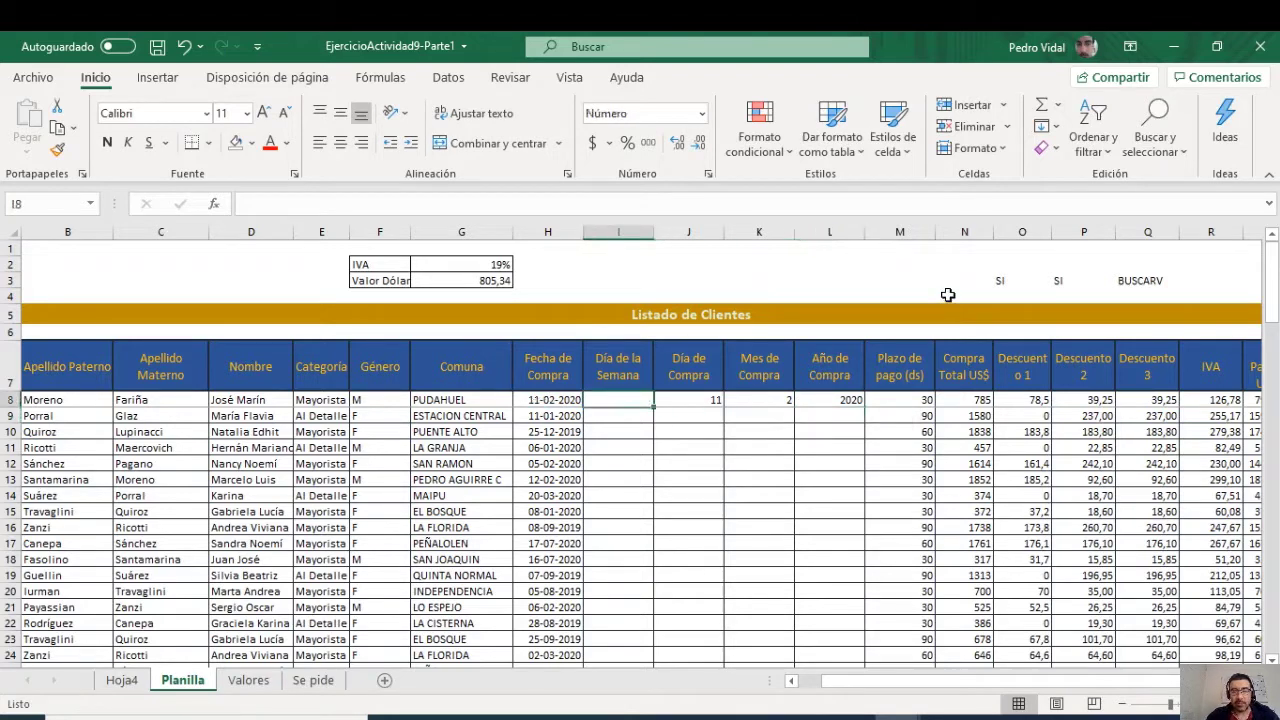
pyautogui.write('=DI')
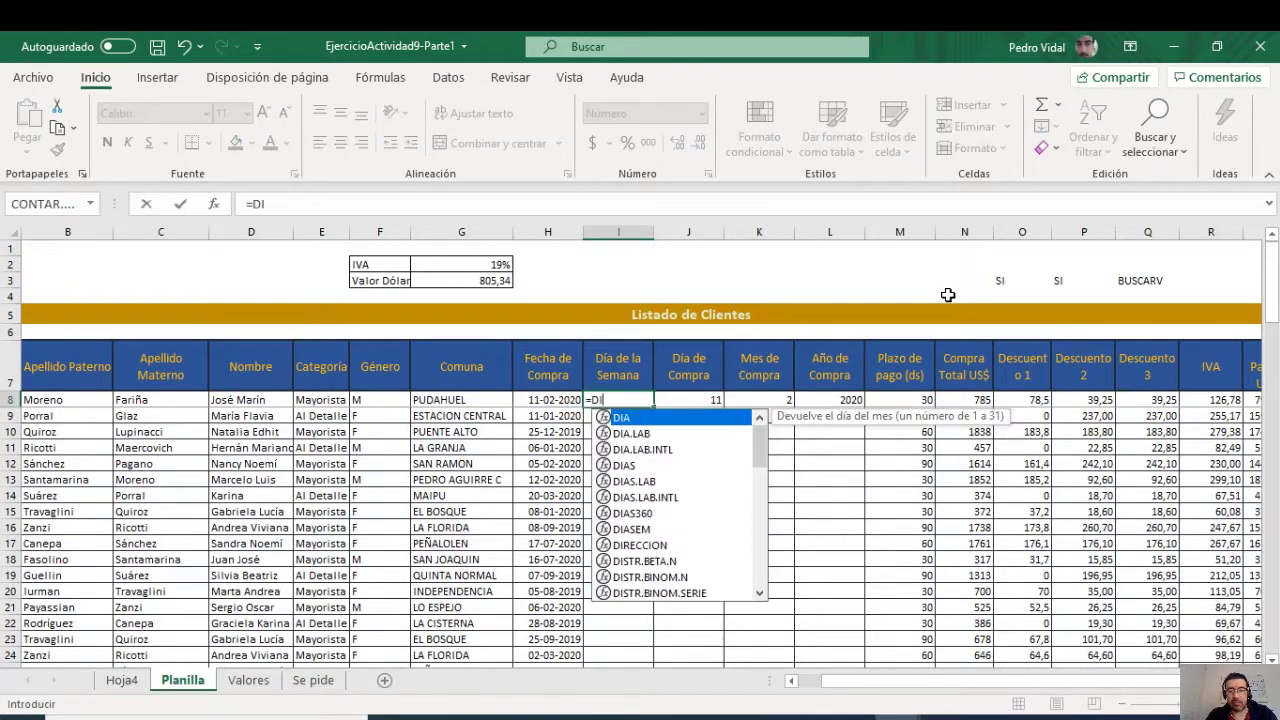
pyautogui.write('ASE')
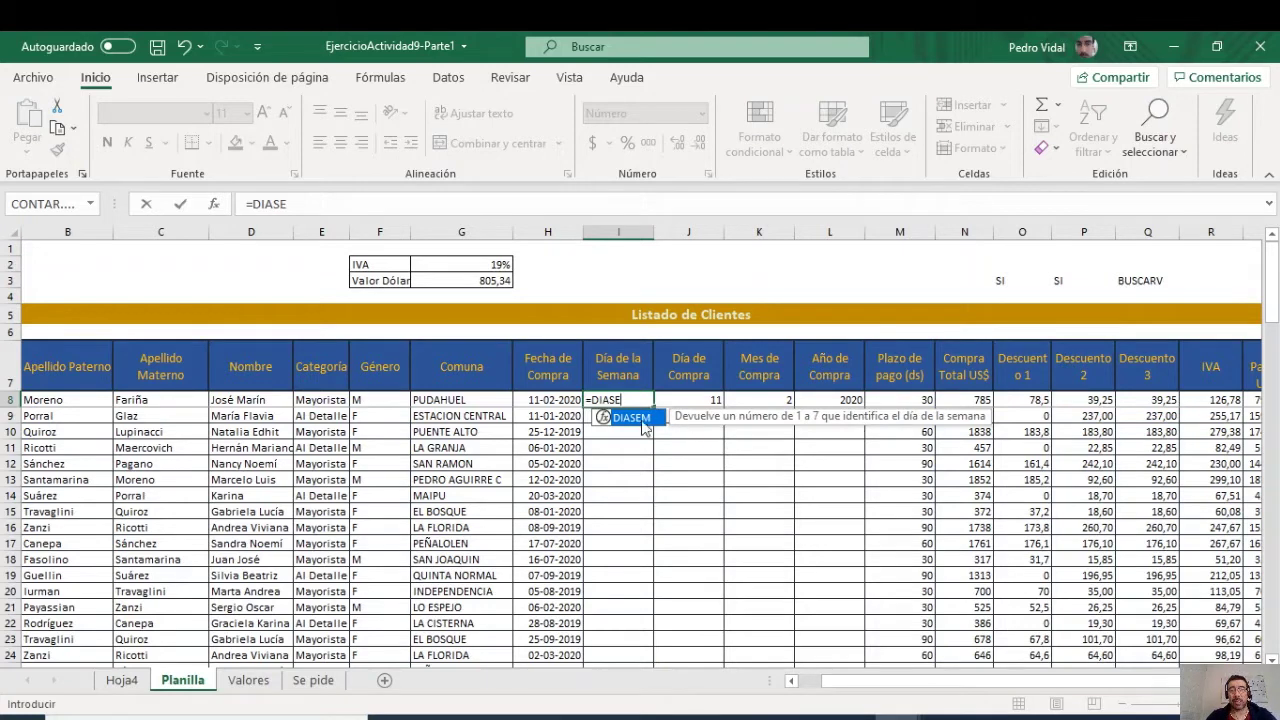
pyautogui.doubleClick(638, 422)
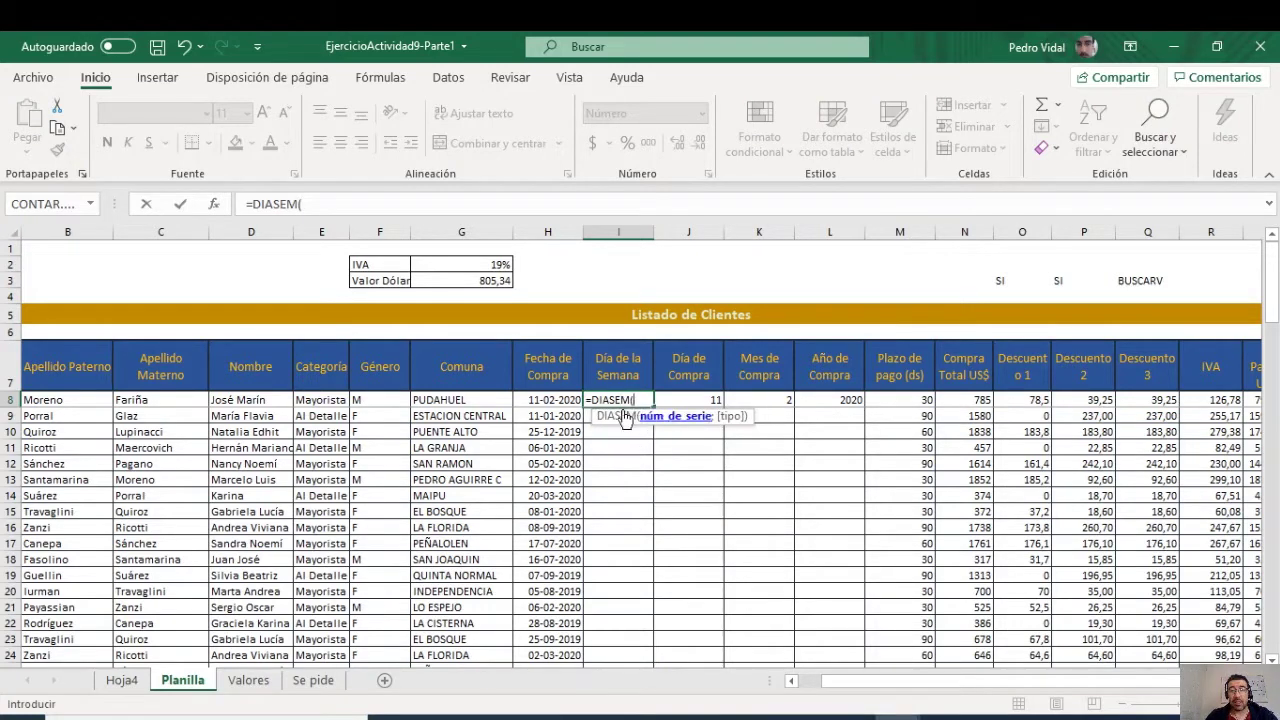
pyautogui.click(551, 400)
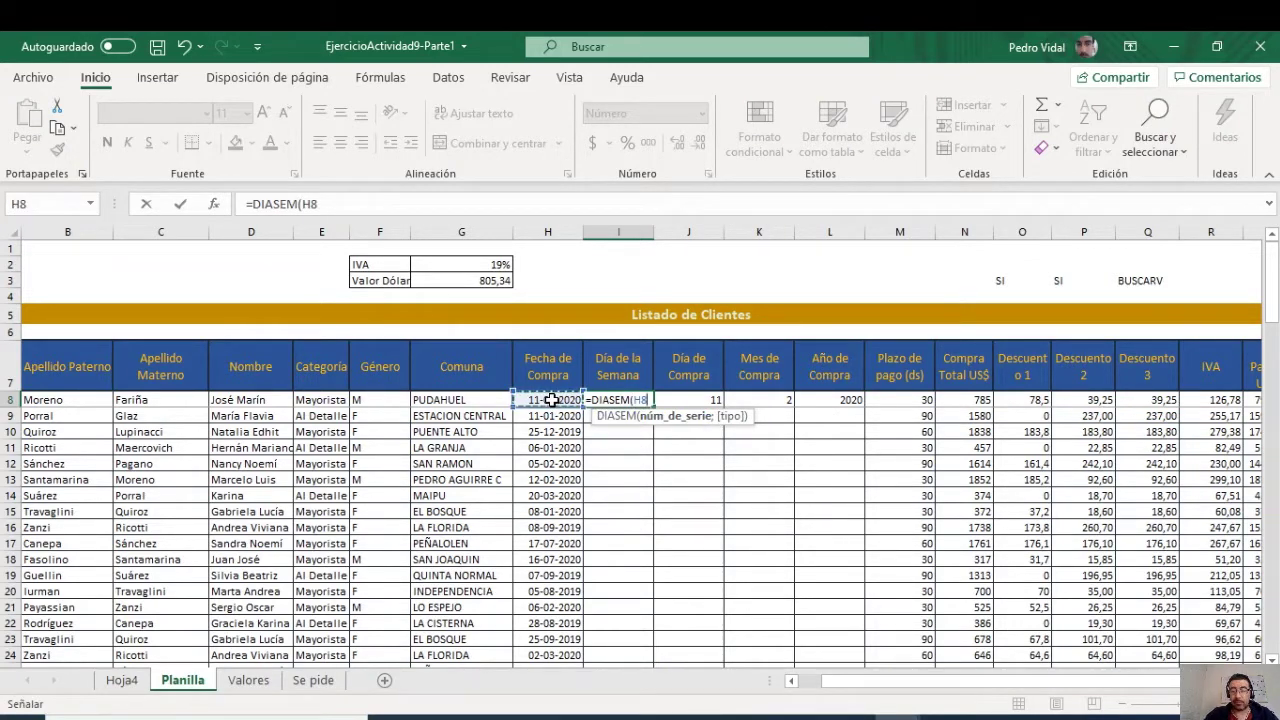
pyautogui.write(';')
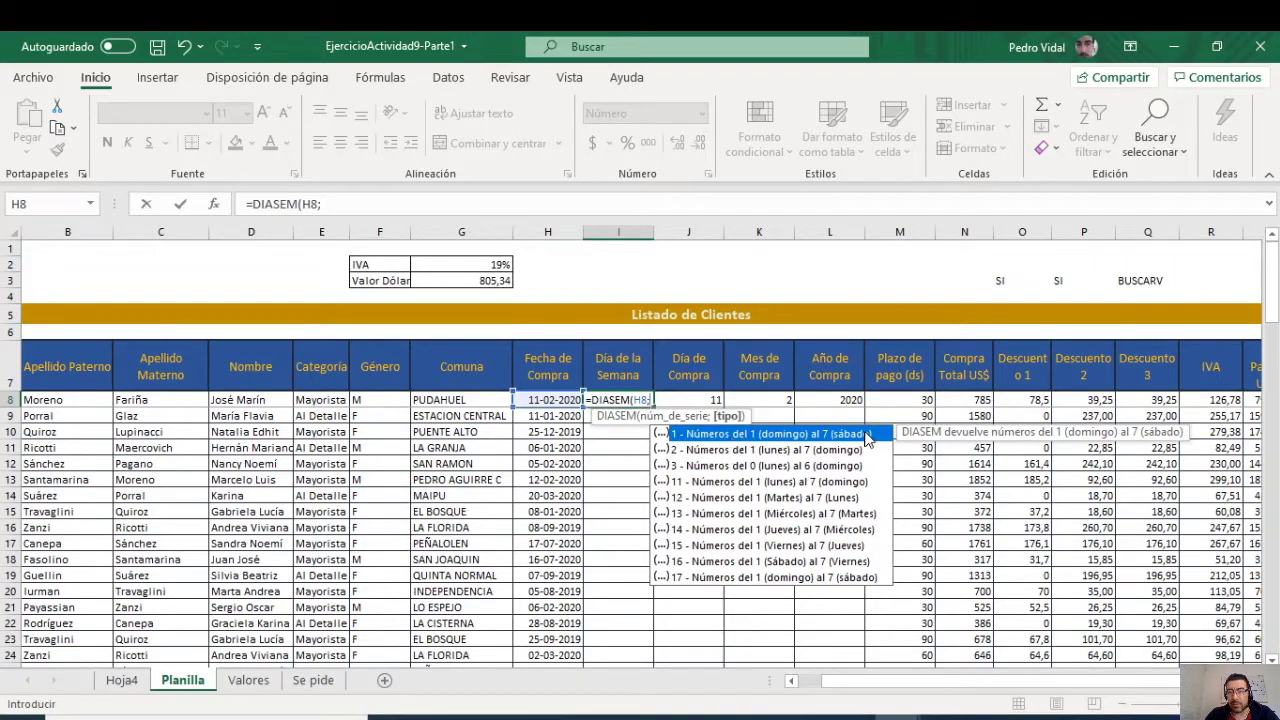
pyautogui.click(768, 452)
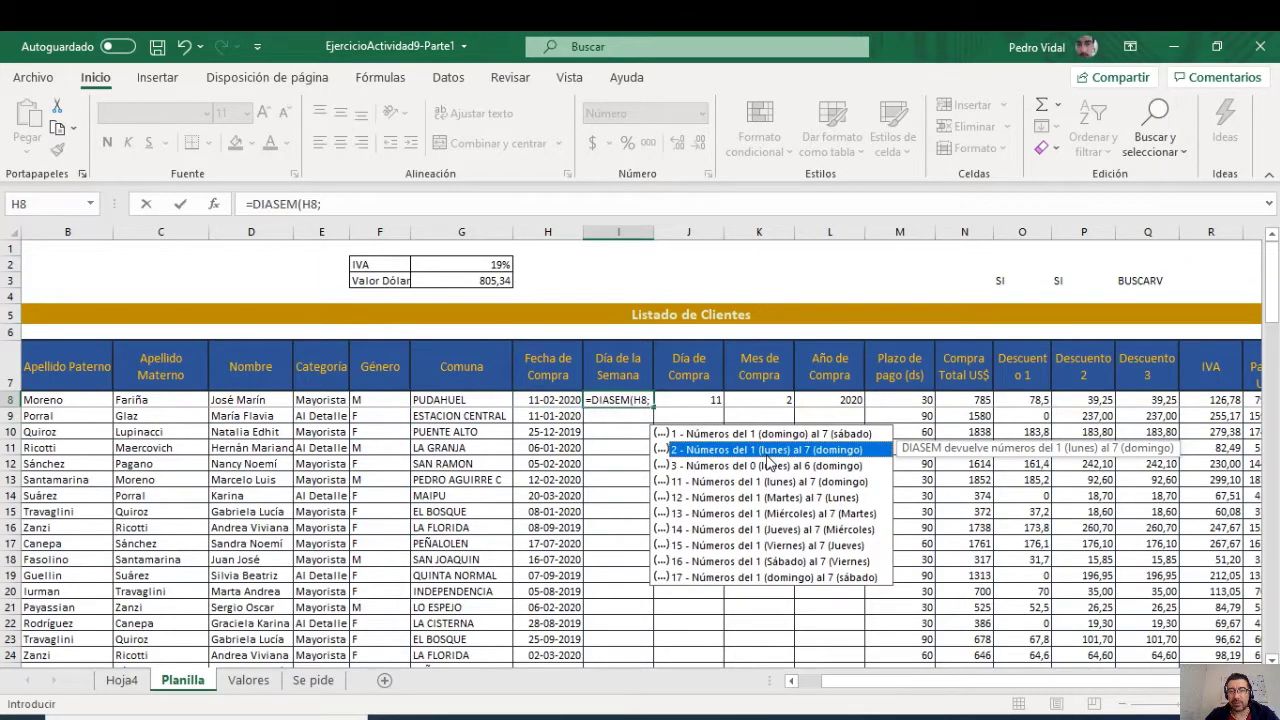
pyautogui.doubleClick(740, 452)
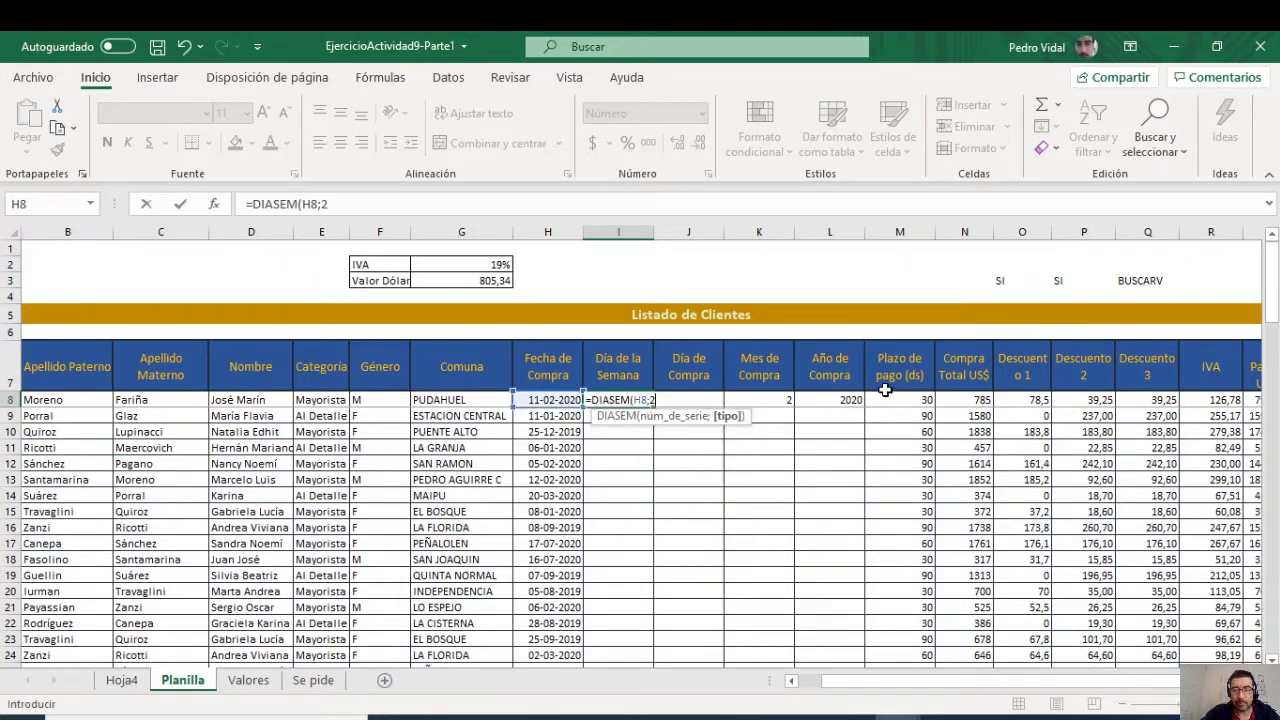
pyautogui.write(')')
pyautogui.press('Return')
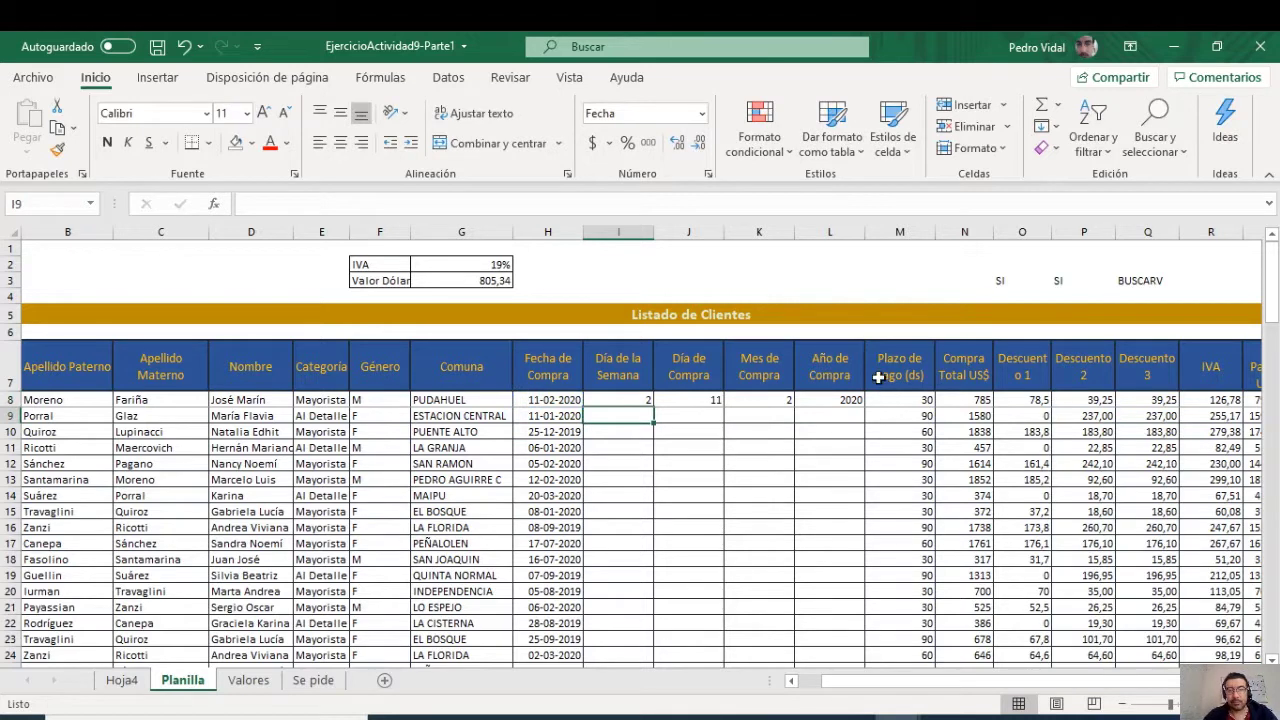
# Step: Fill the weekday, day, month and year formulas in I8:L8 down to the last customer row
pyautogui.click(618, 397)
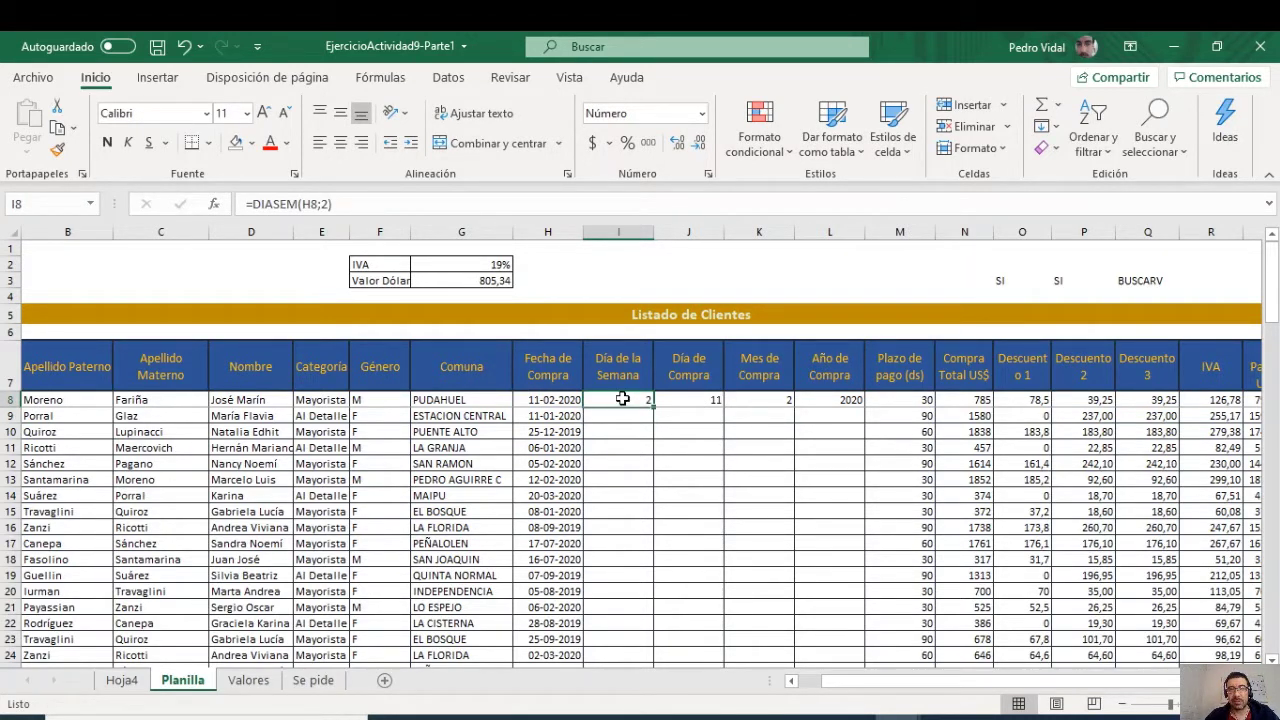
pyautogui.moveTo(629, 400); pyautogui.dragTo(855, 415)
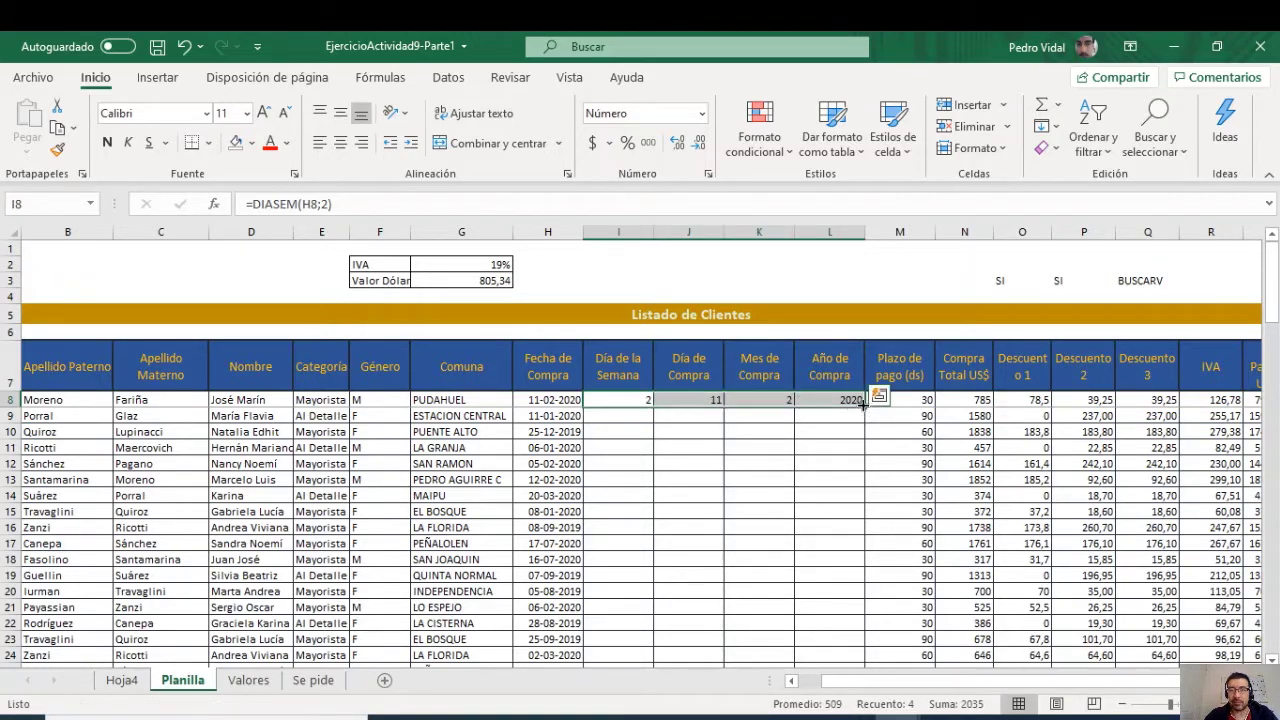
pyautogui.doubleClick(862, 404)
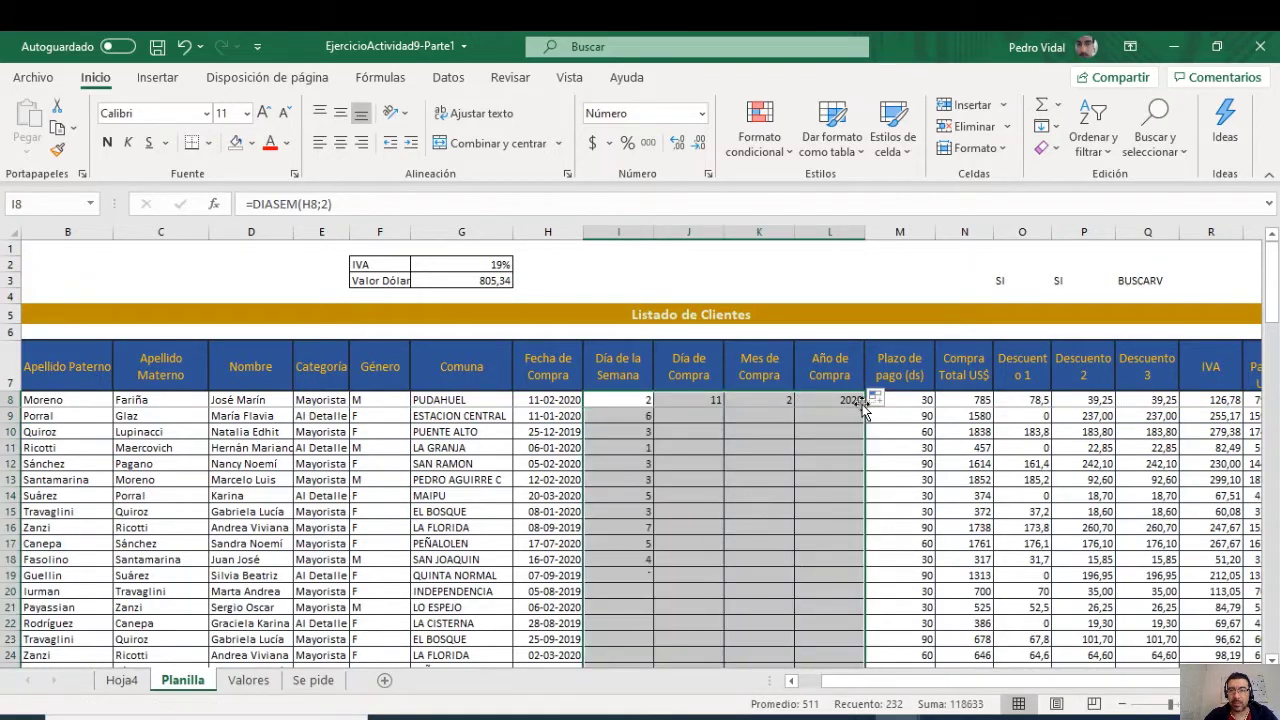
# Step: Check the filled weekday, day, month and year formulas in row 16 and down to the end of the customer list
pyautogui.click(636, 432)
pyautogui.click(634, 575)
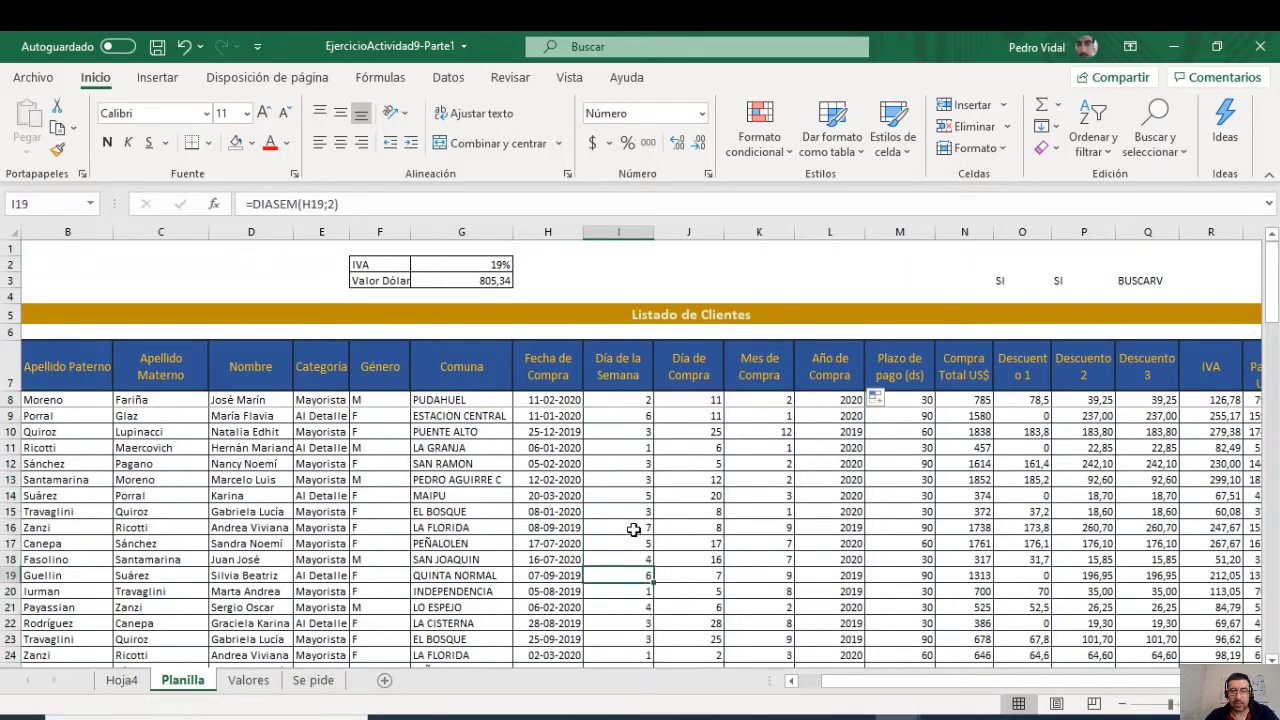
pyautogui.click(634, 530)
pyautogui.click(718, 530)
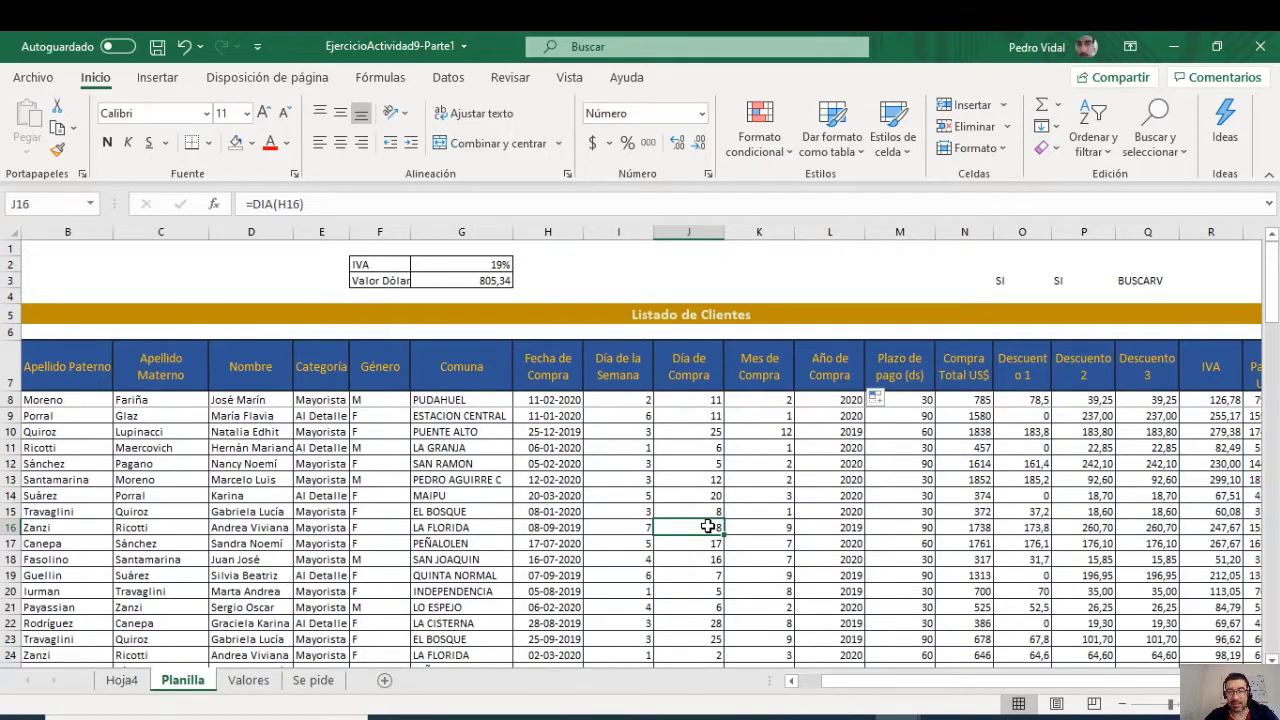
pyautogui.click(650, 527)
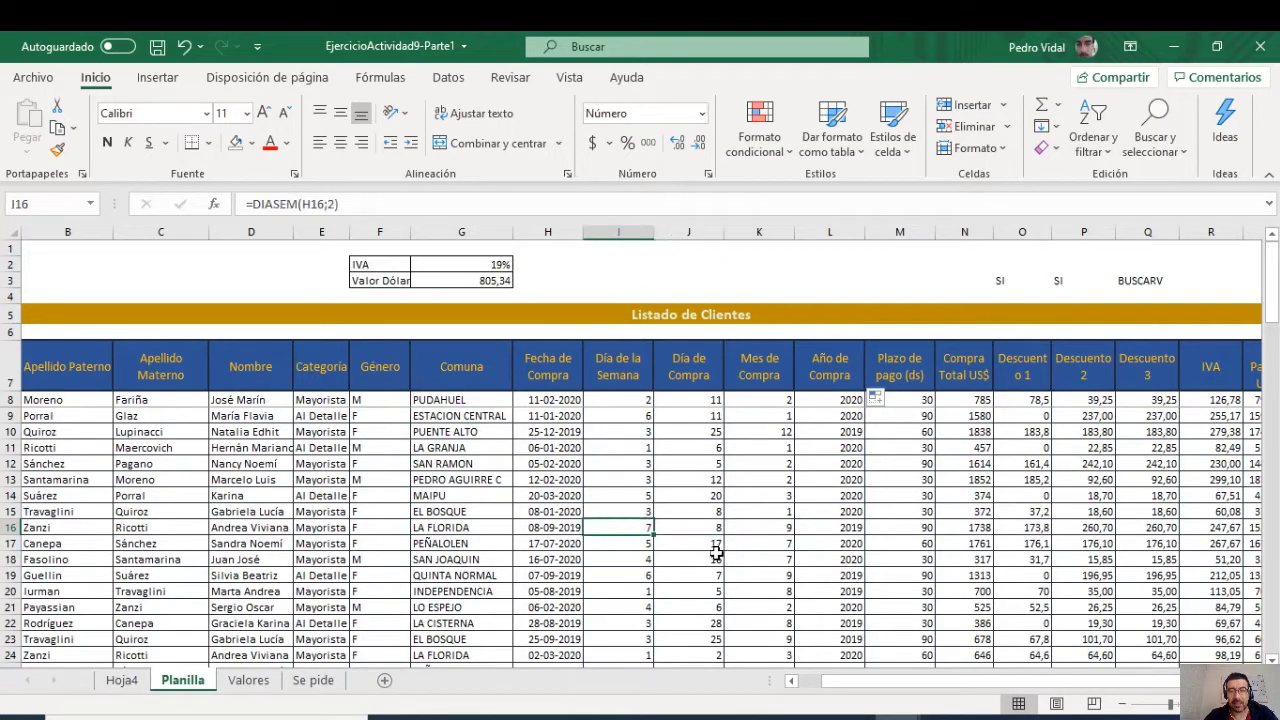
pyautogui.click(748, 526)
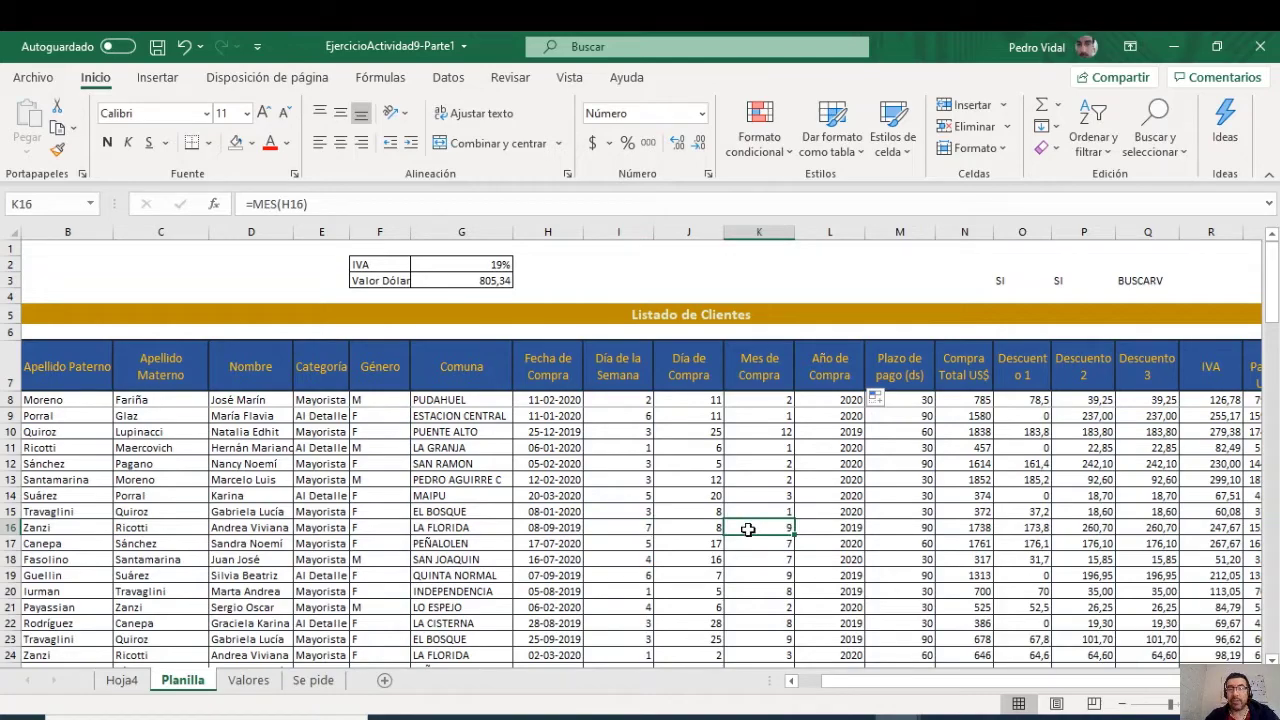
pyautogui.click(840, 522)
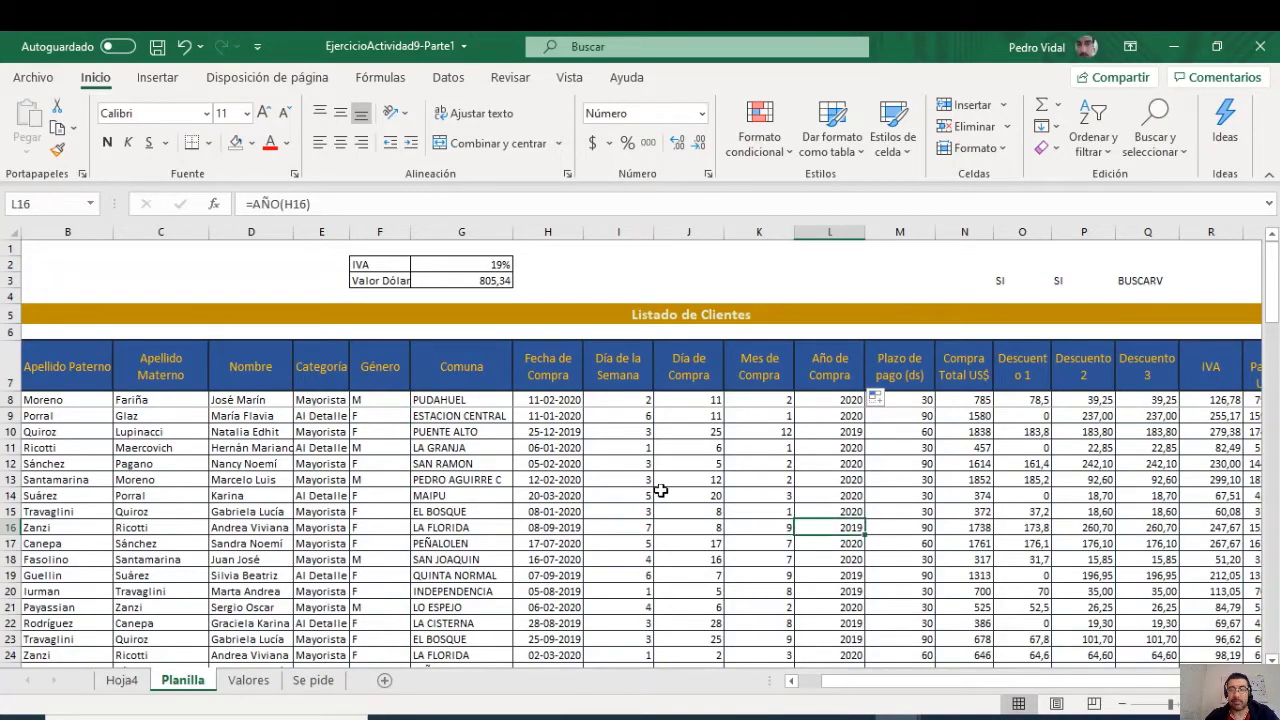
pyautogui.scroll(-7, 661, 488)
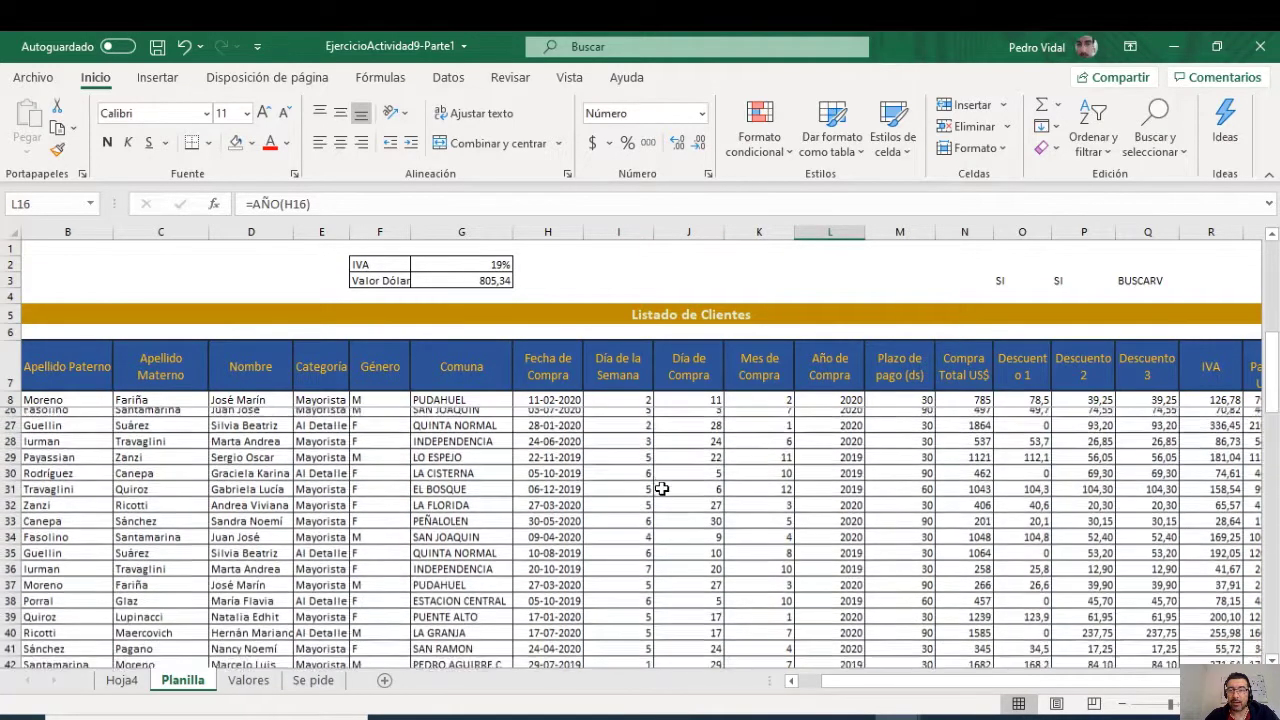
pyautogui.scroll(-10, 661, 488)
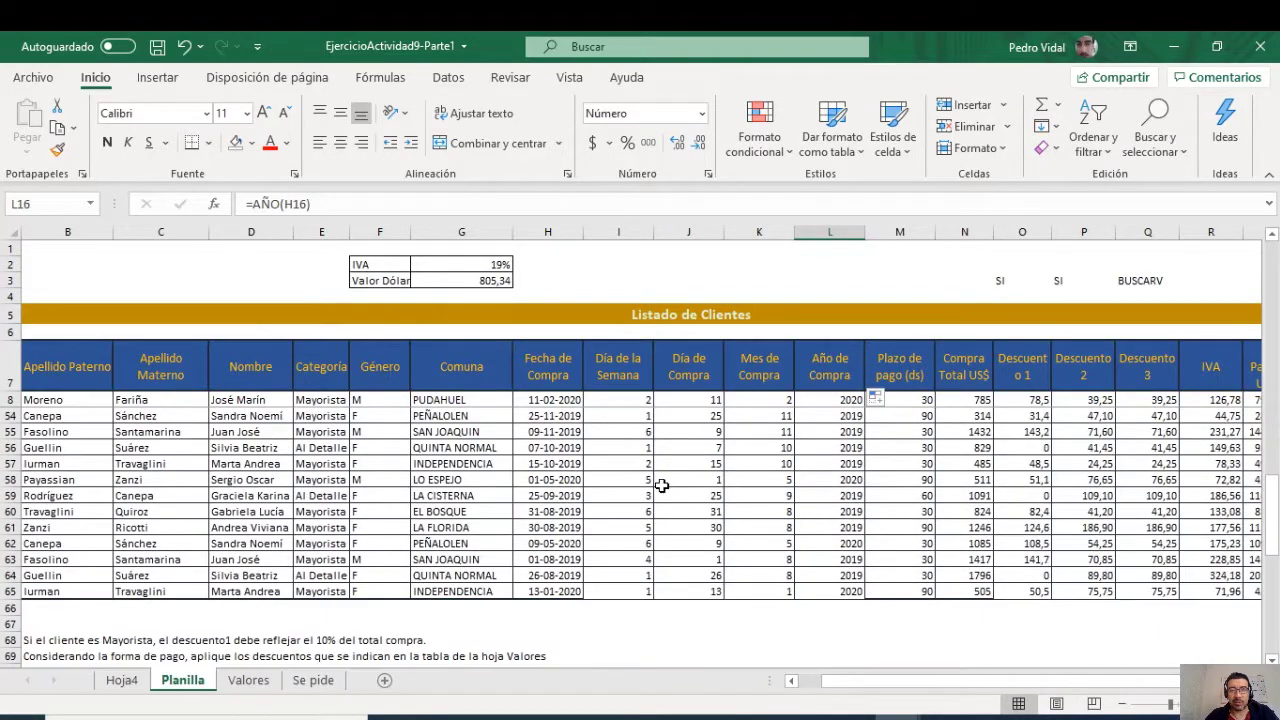
# Step: Mark the three discount and rounding instructions in B68:B70 with a dark gold fill
pyautogui.scroll(-1, 661, 486)
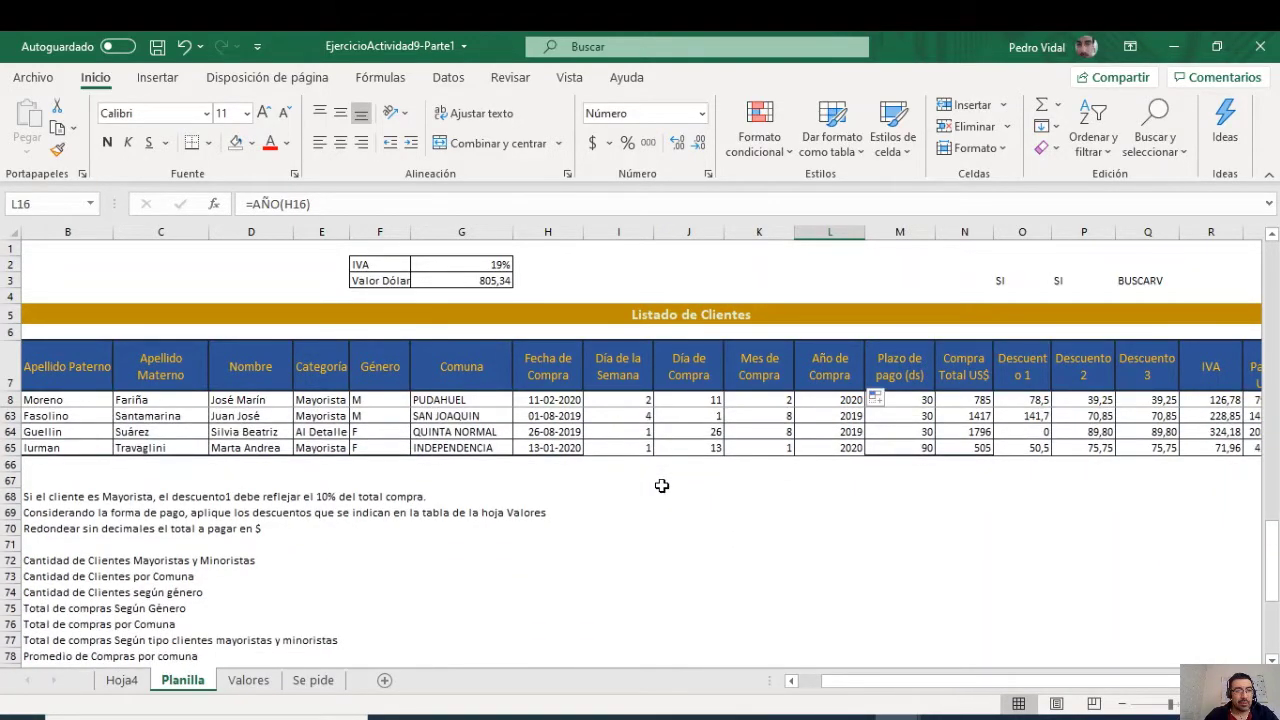
pyautogui.scroll(1, 661, 486)
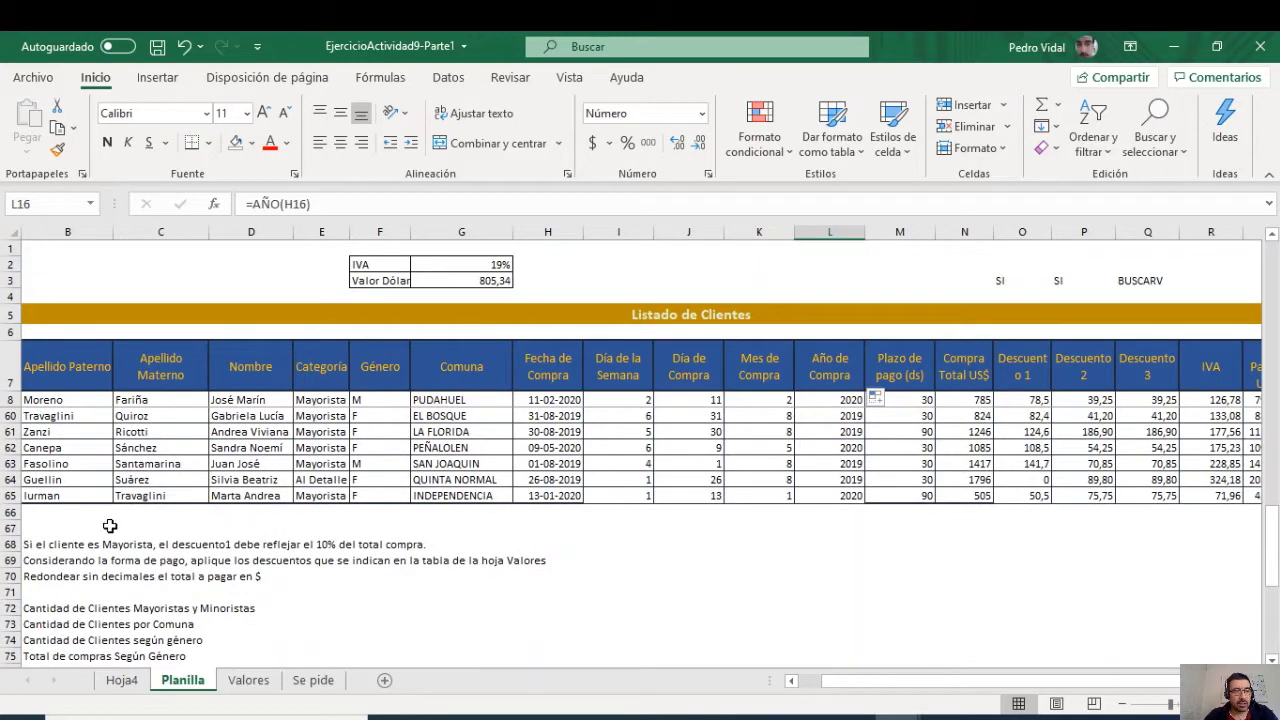
pyautogui.moveTo(56, 548); pyautogui.dragTo(56, 570)
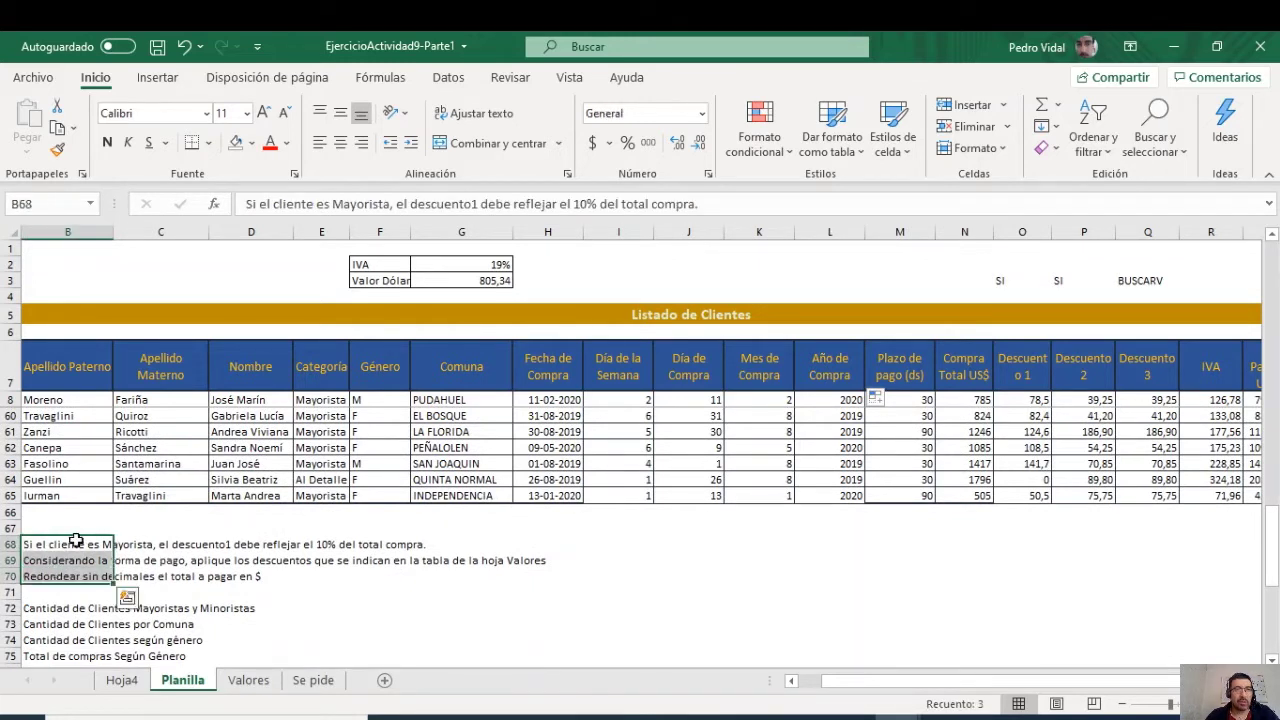
pyautogui.click(250, 143)
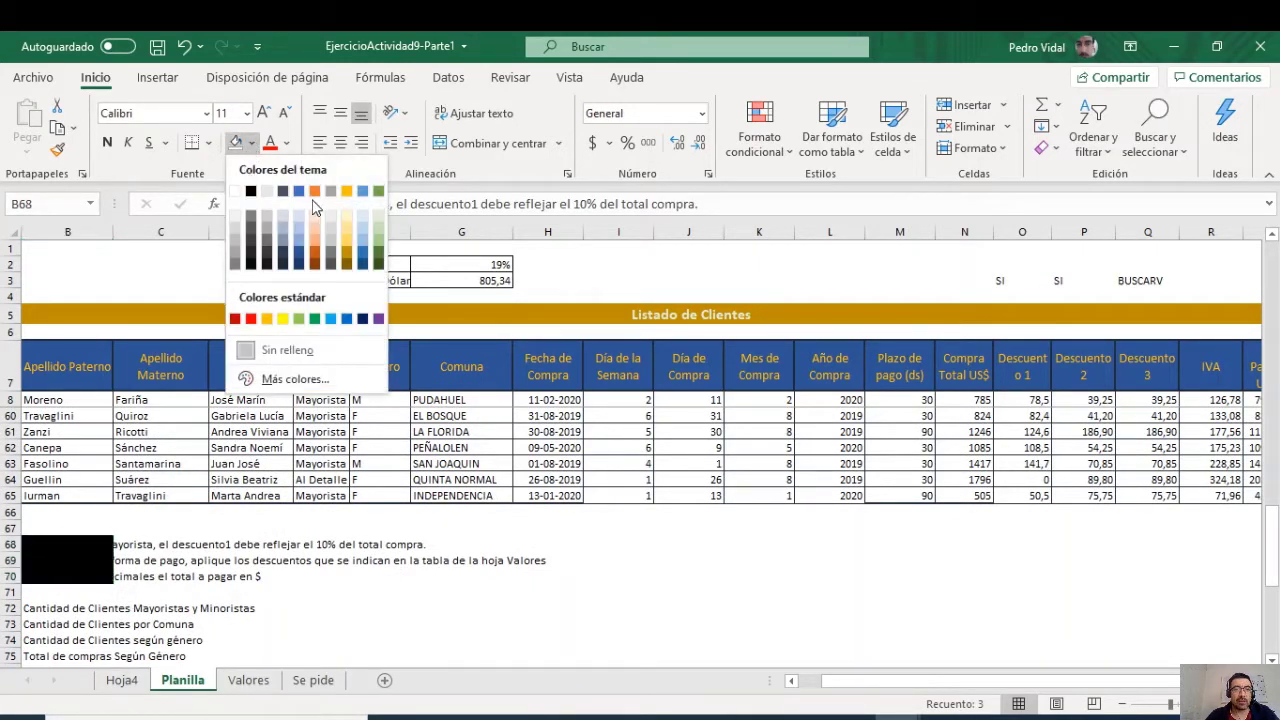
pyautogui.click(347, 255)
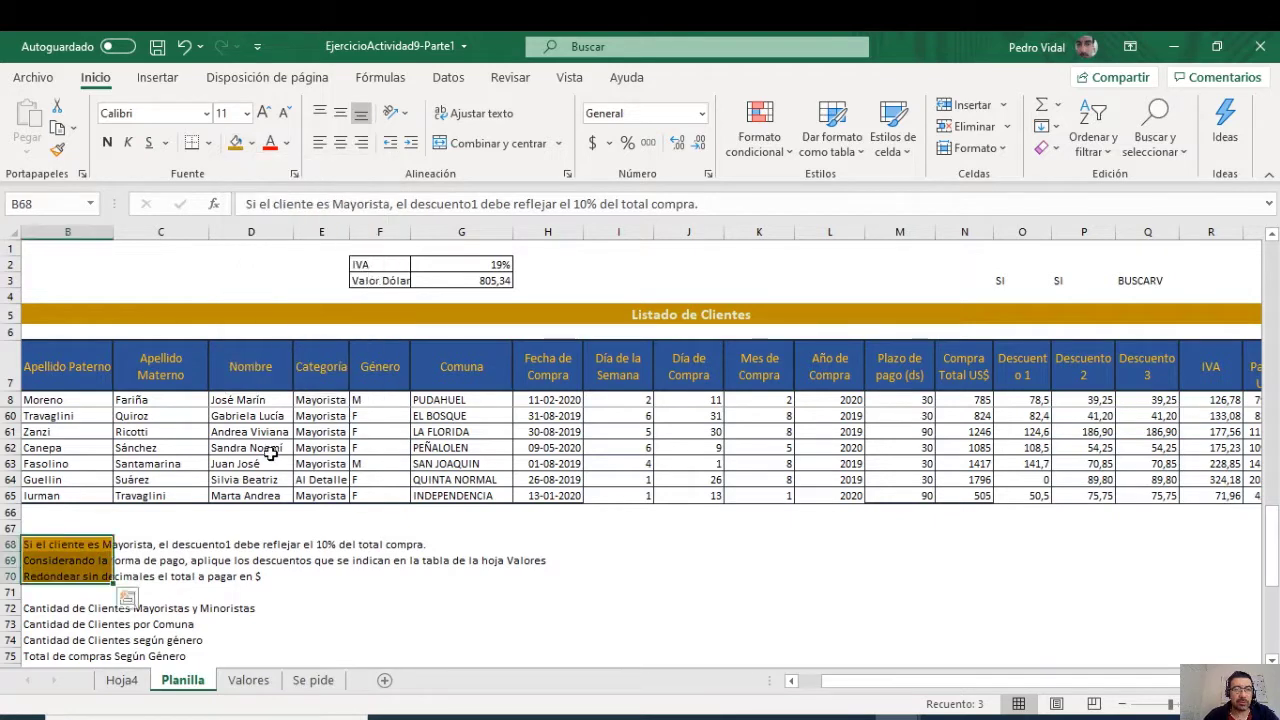
# Step: Copy the Categoría column with its header, E7:E65, for the "Cantidad de Clientes Mayoristas y Minoristas" task in B72
pyautogui.scroll(-2, 266, 452)
pyautogui.click(53, 513)
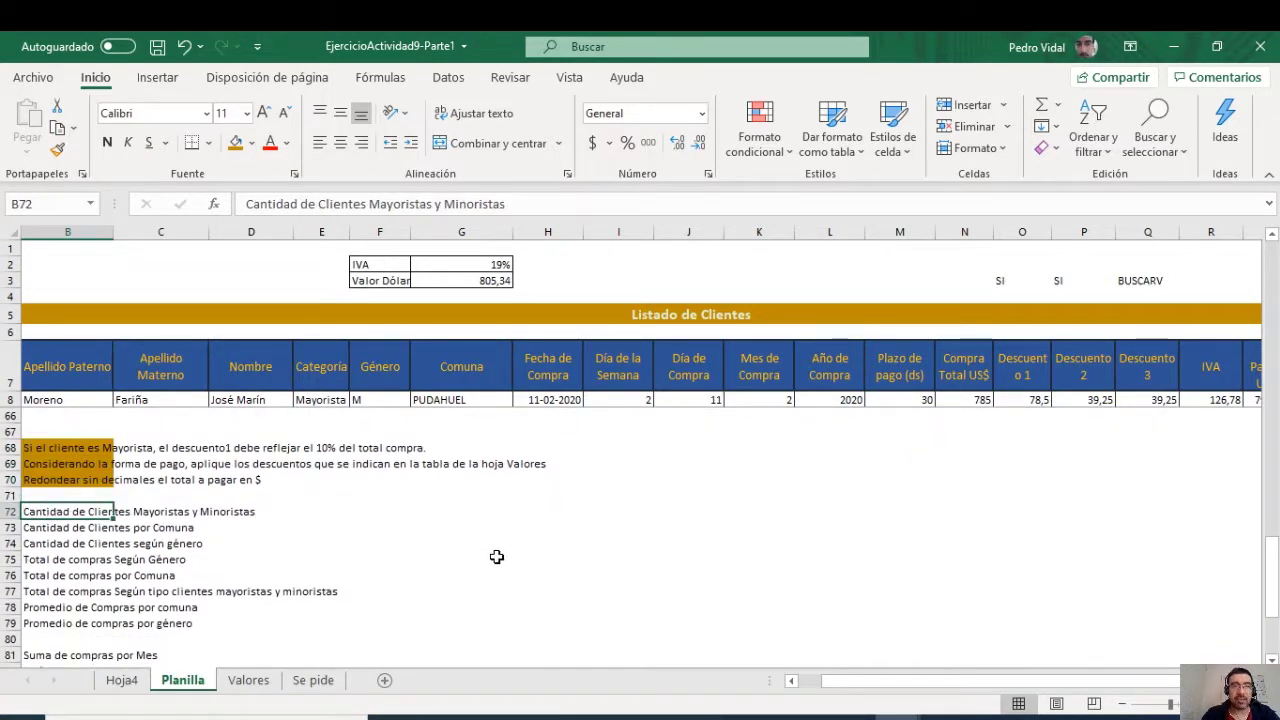
pyautogui.scroll(12, 484, 556)
pyautogui.scroll(7, 497, 551)
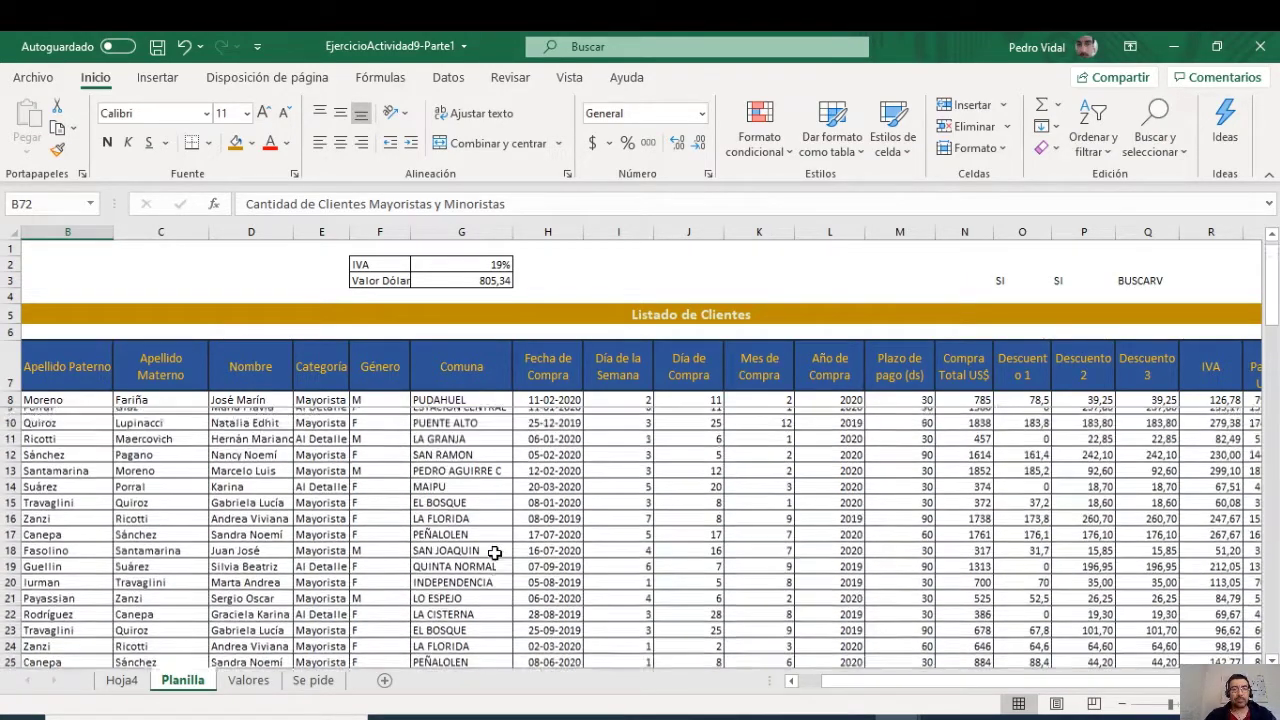
pyautogui.click(327, 367)
pyautogui.scroll(-14, 350, 425)
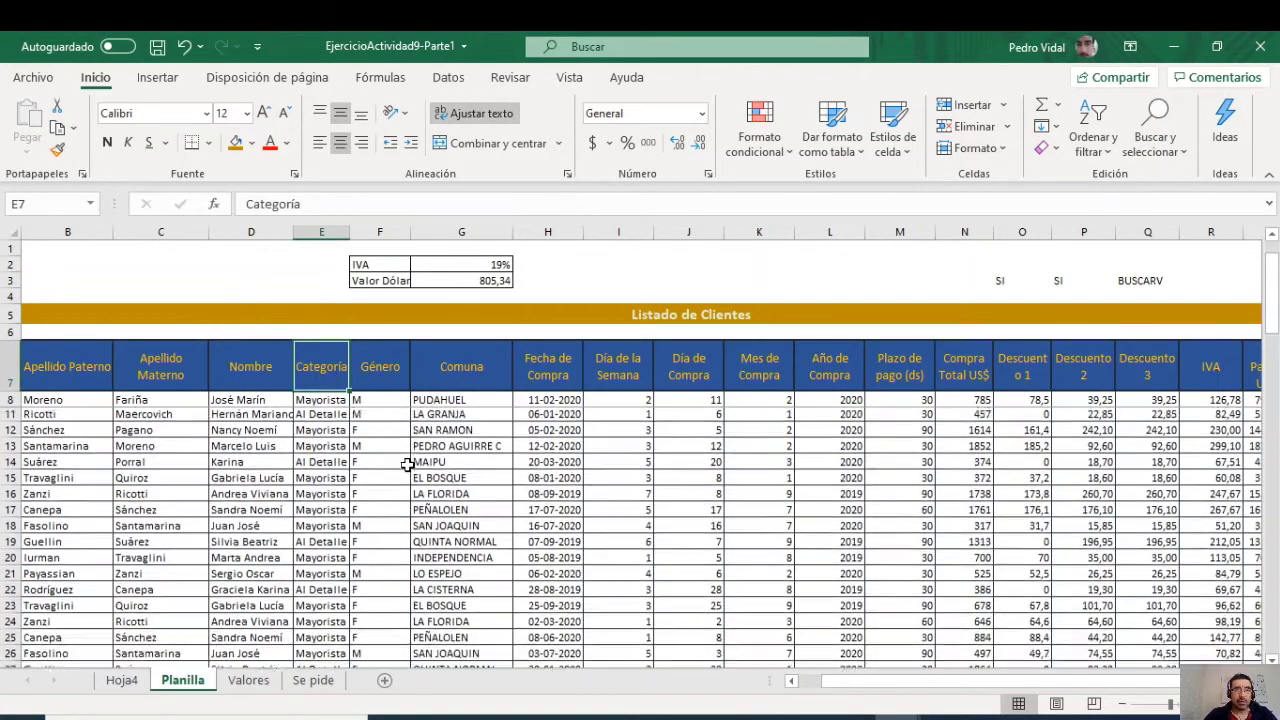
pyautogui.scroll(-4, 408, 469)
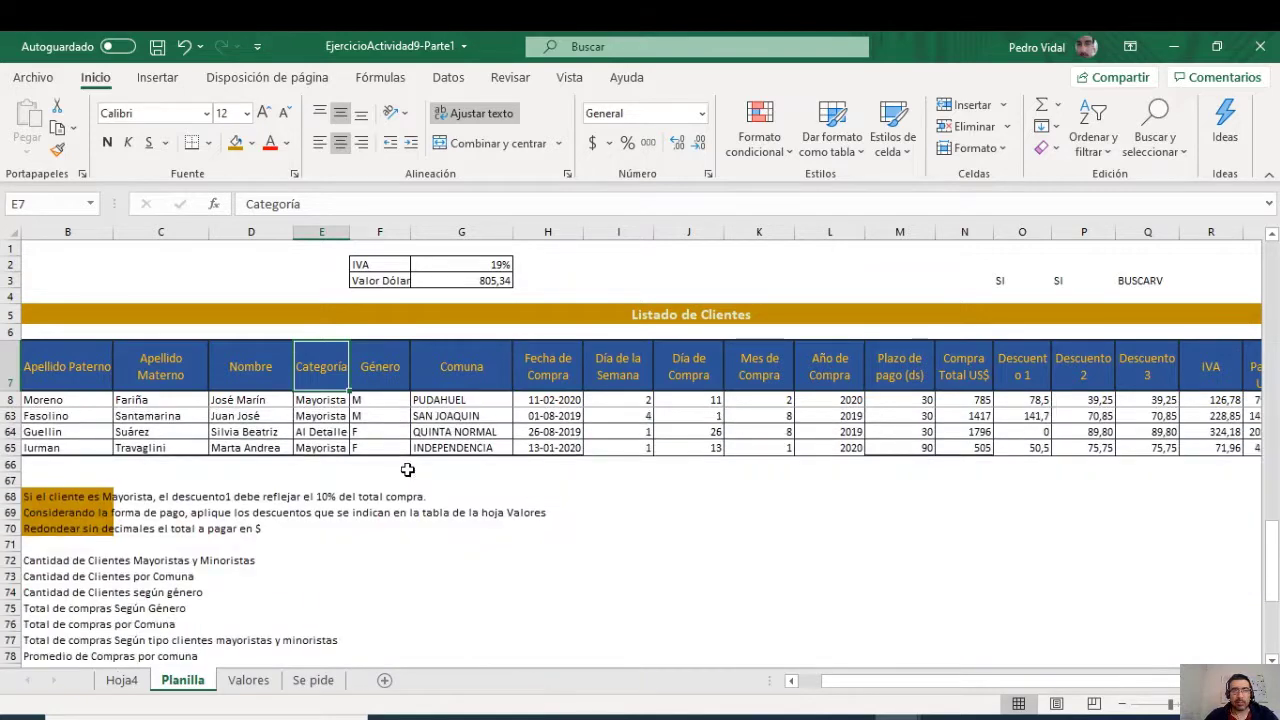
pyautogui.keyDown('shift'); pyautogui.click(330, 448); pyautogui.keyUp('shift')
pyautogui.scroll(6, 330, 451)
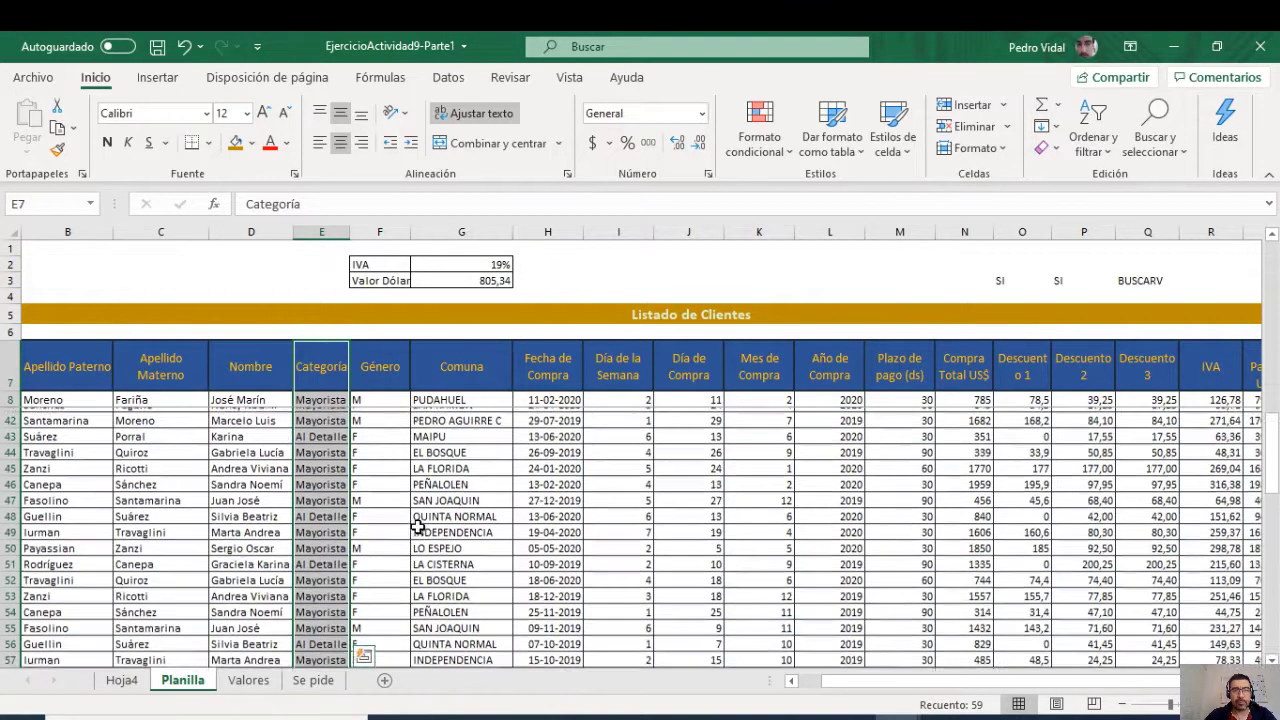
pyautogui.scroll(-5, 403, 481)
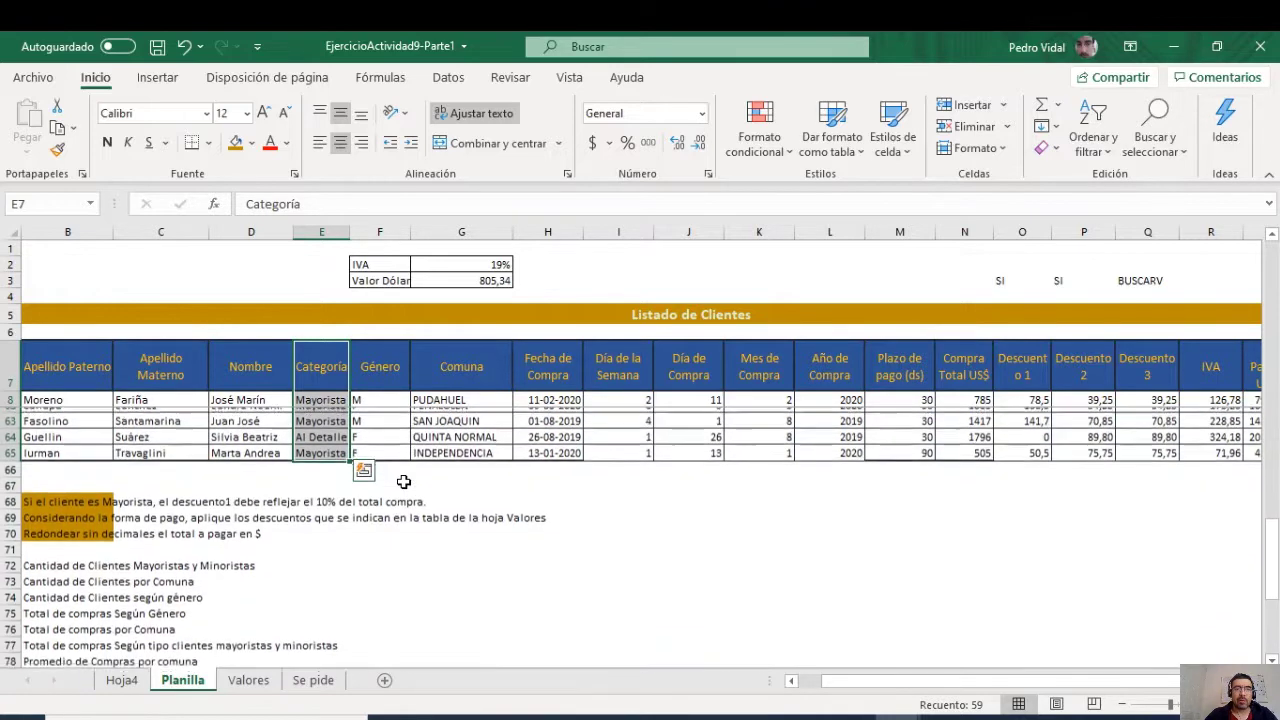
pyautogui.hotkey('ctrl', 'c')
pyautogui.click(363, 470)
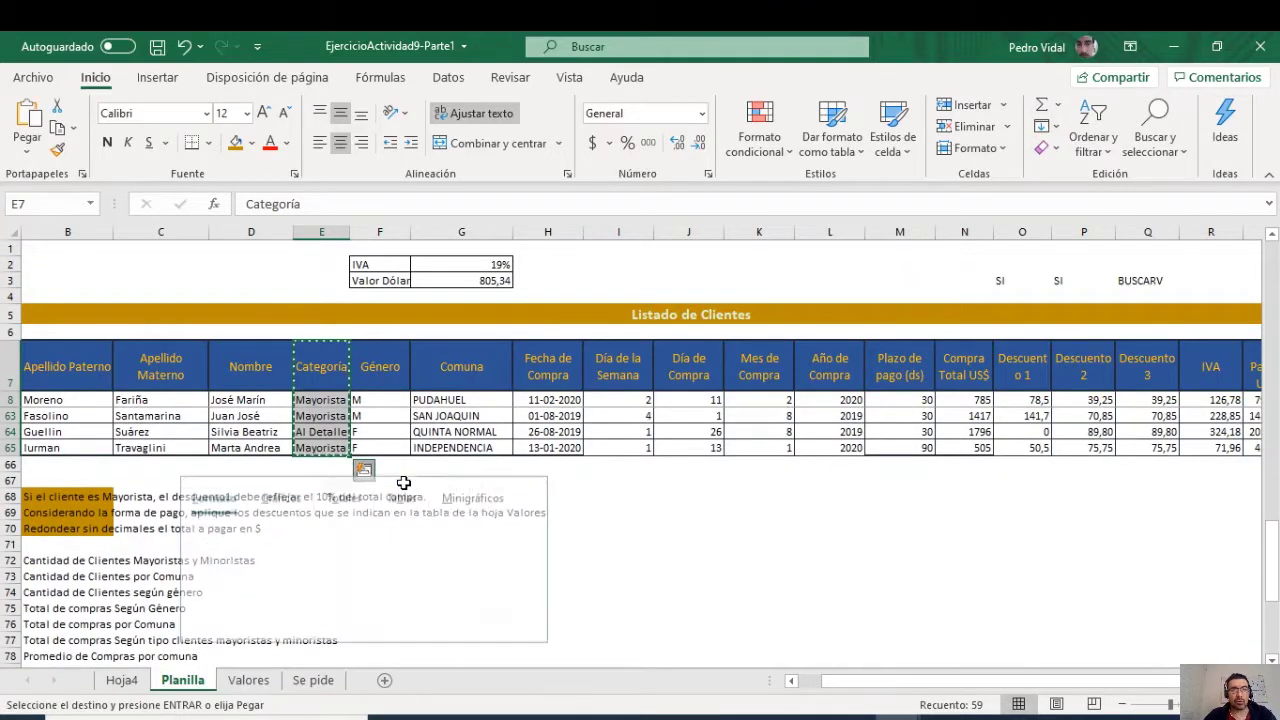
# Step: Paste the copied Categoría column at H68, beside the task list, and check how far down it extends
pyautogui.press('Escape')
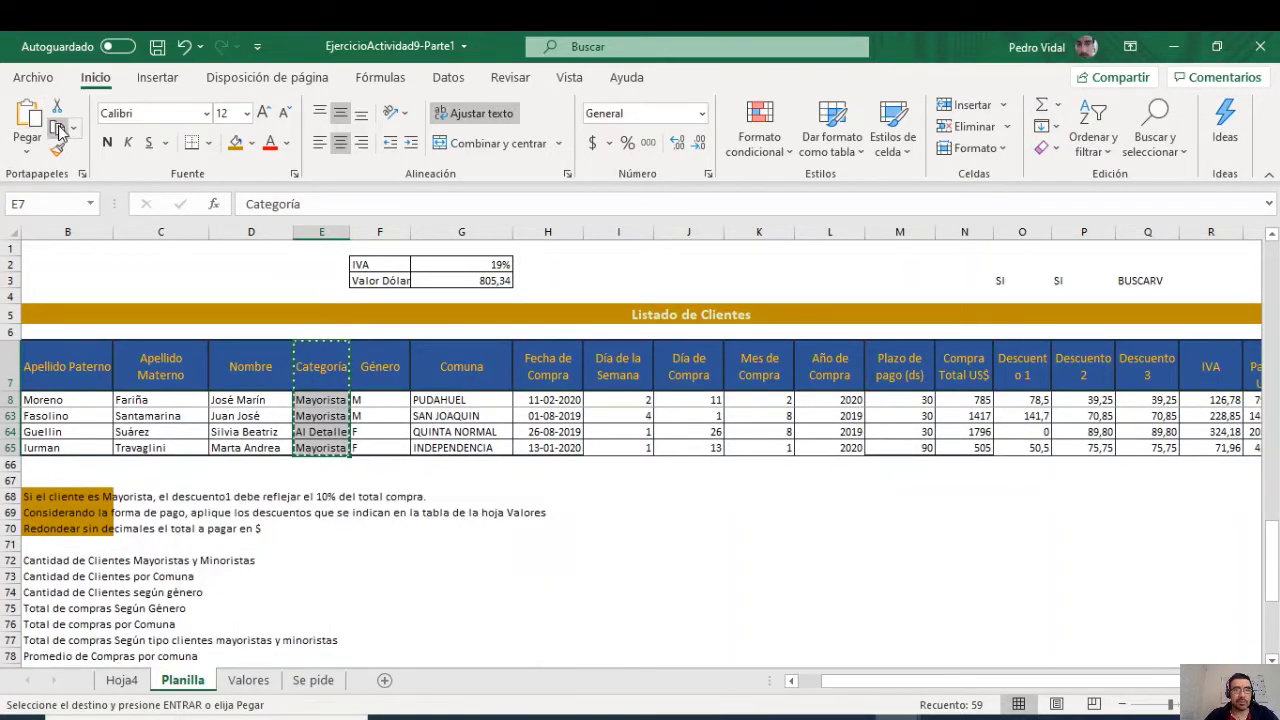
pyautogui.click(567, 497)
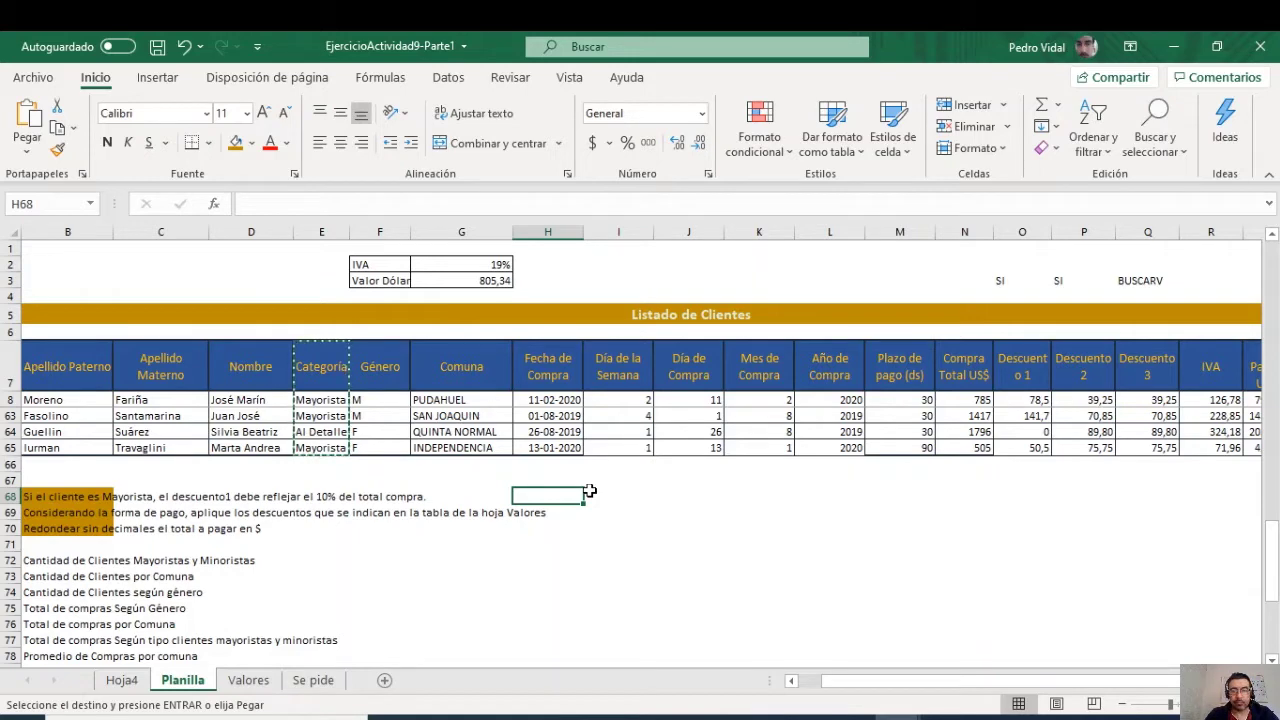
pyautogui.press('Return')
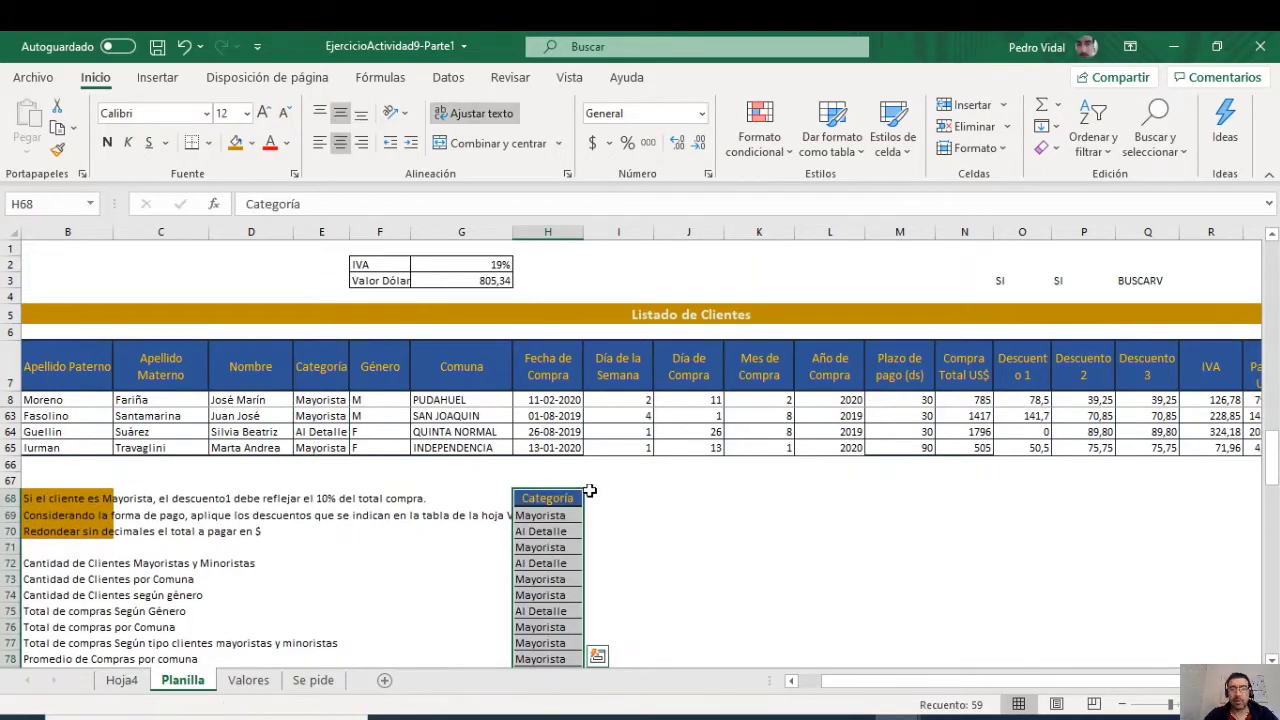
pyautogui.scroll(-15, 486, 490)
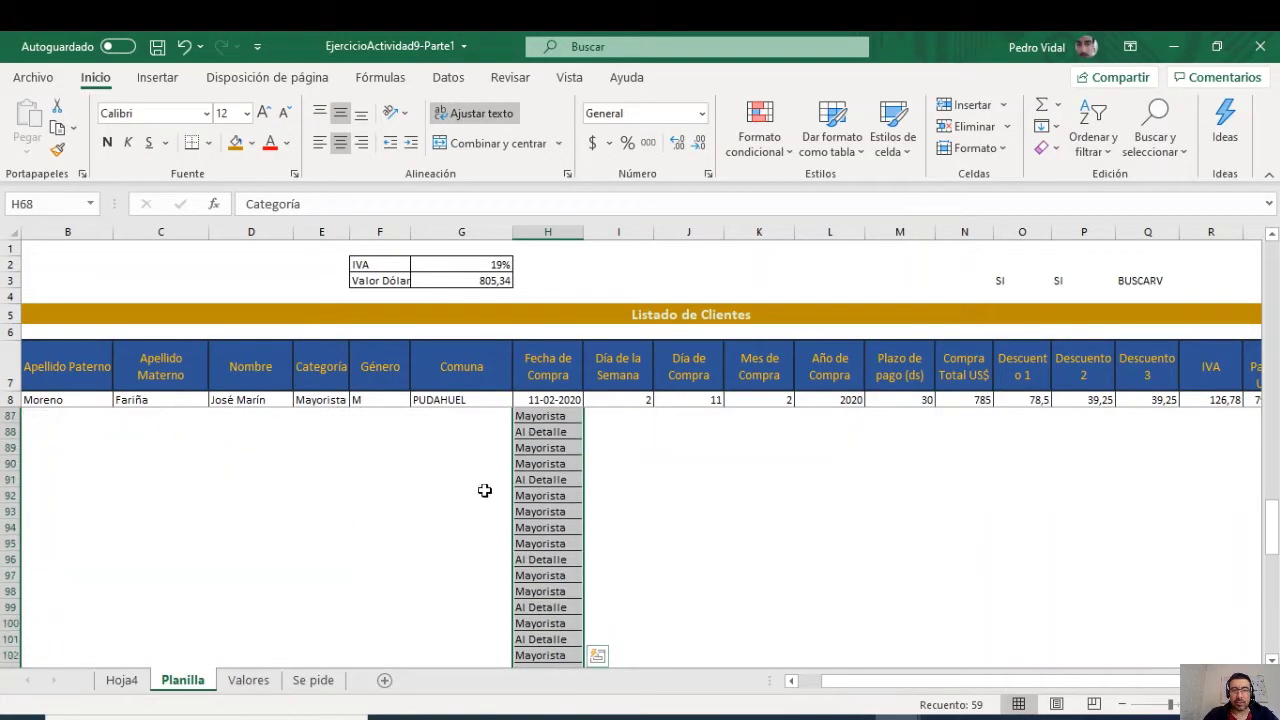
pyautogui.scroll(15, 492, 486)
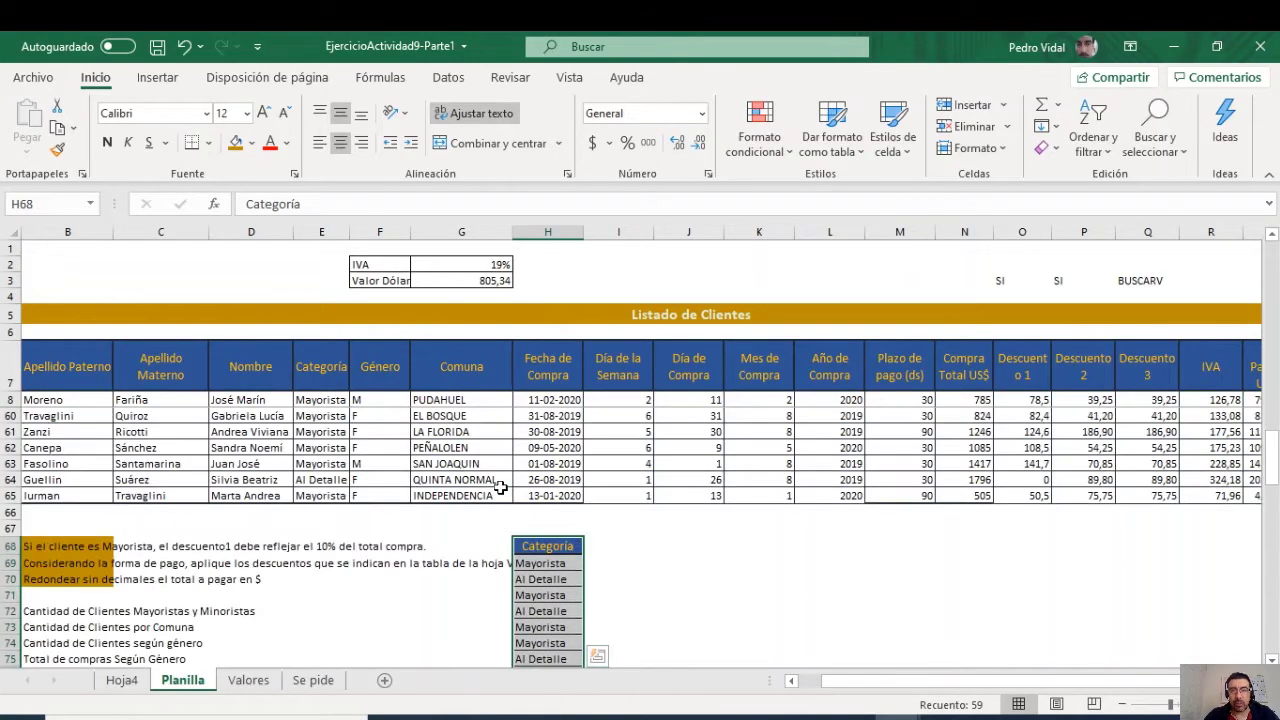
pyautogui.scroll(-1, 500, 487)
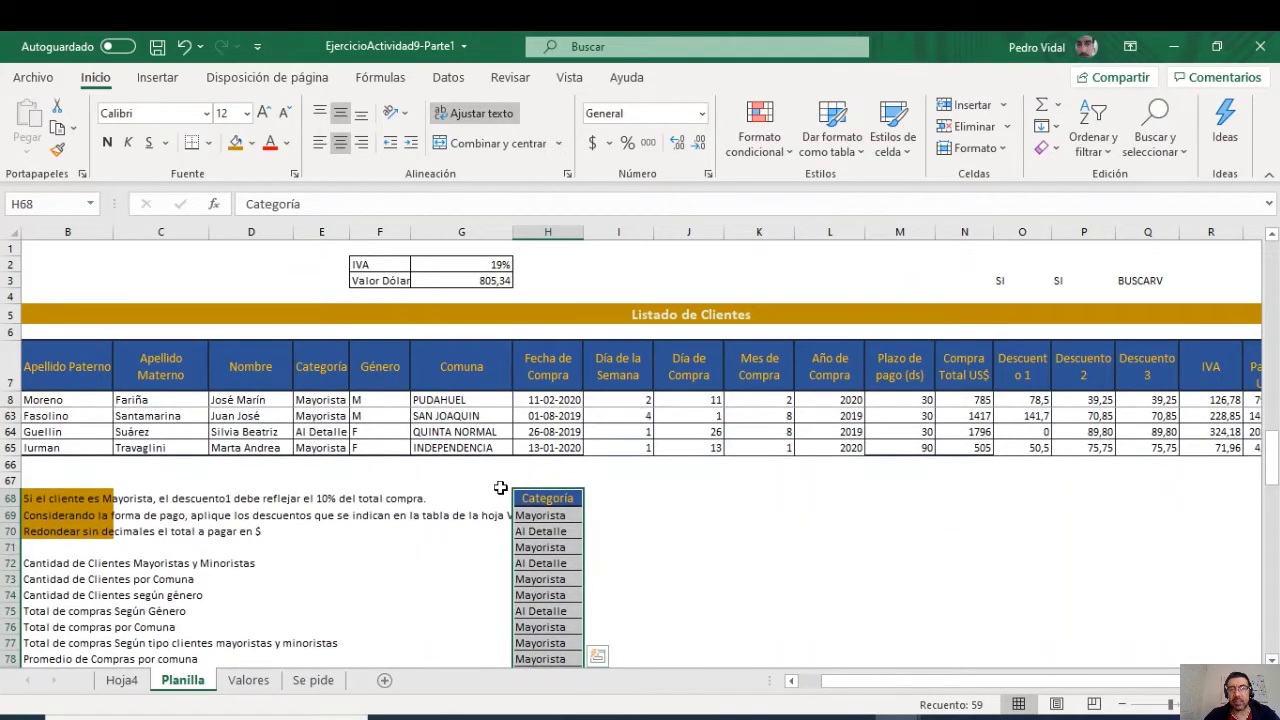
# Step: Remove the duplicates from the pasted Categoría list in column H, treating H68 as the header
pyautogui.click(449, 80)
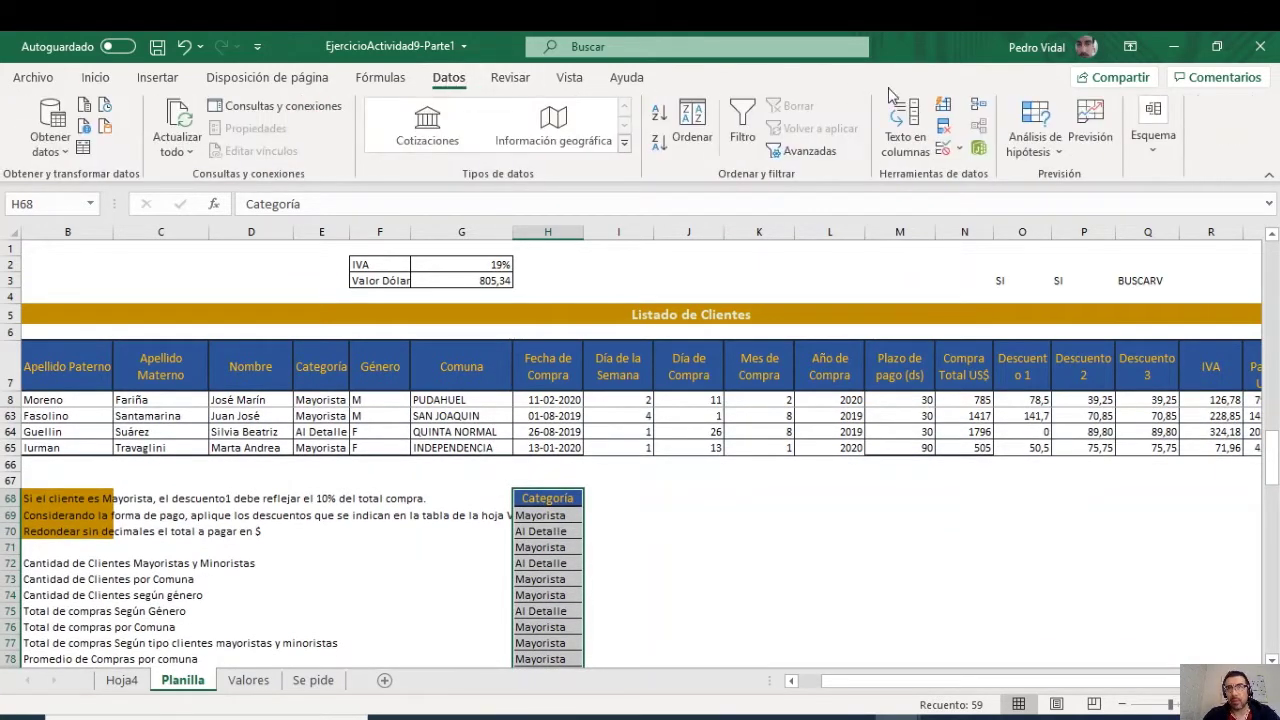
pyautogui.click(945, 128)
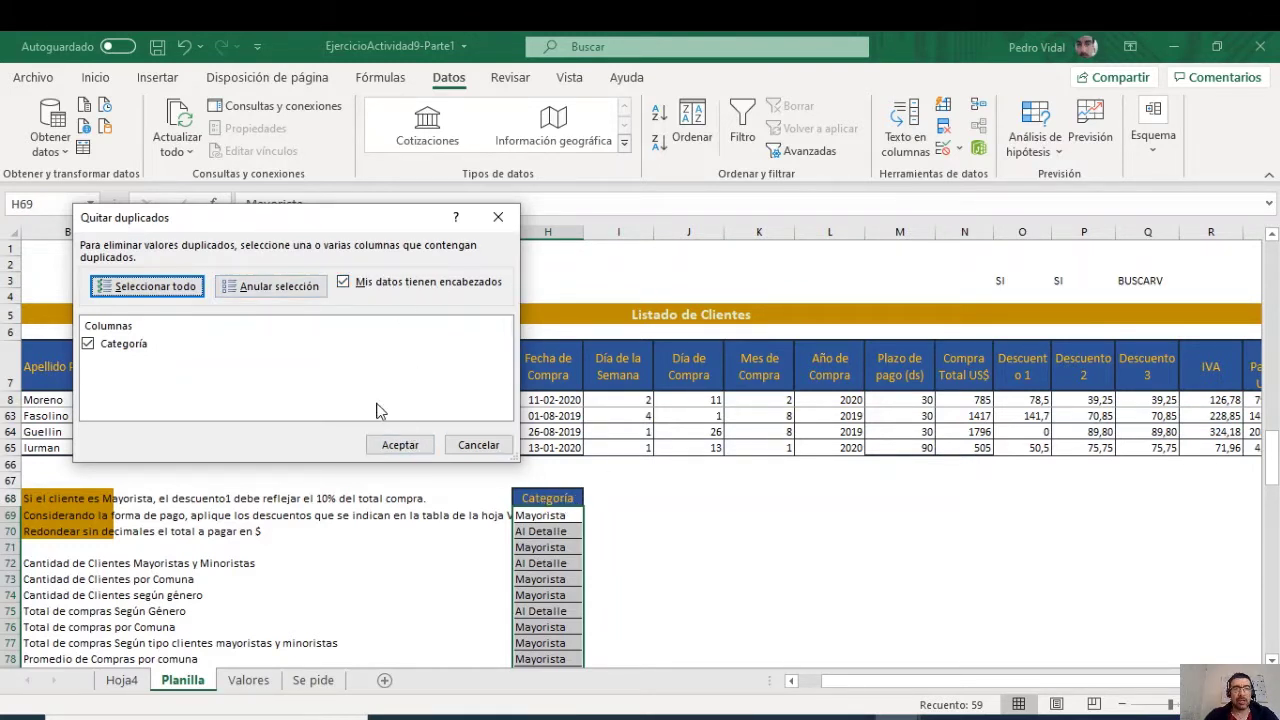
pyautogui.click(380, 446)
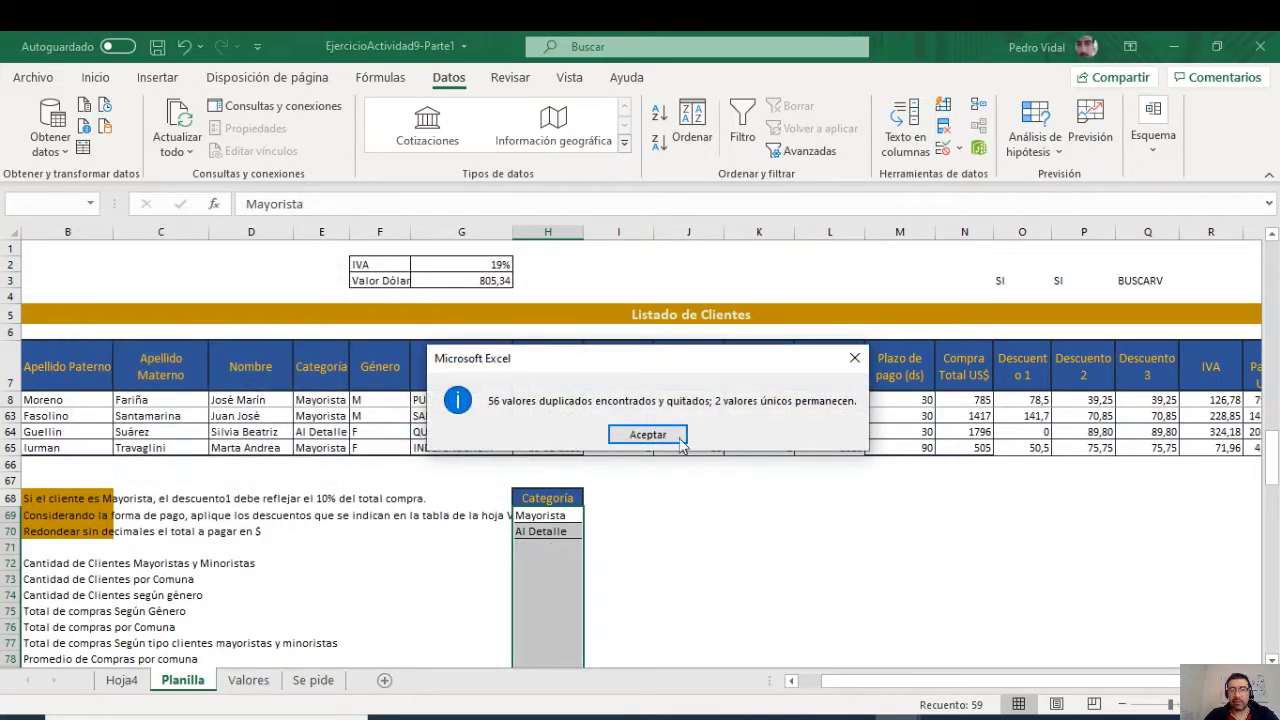
pyautogui.click(667, 440)
pyautogui.click(558, 532)
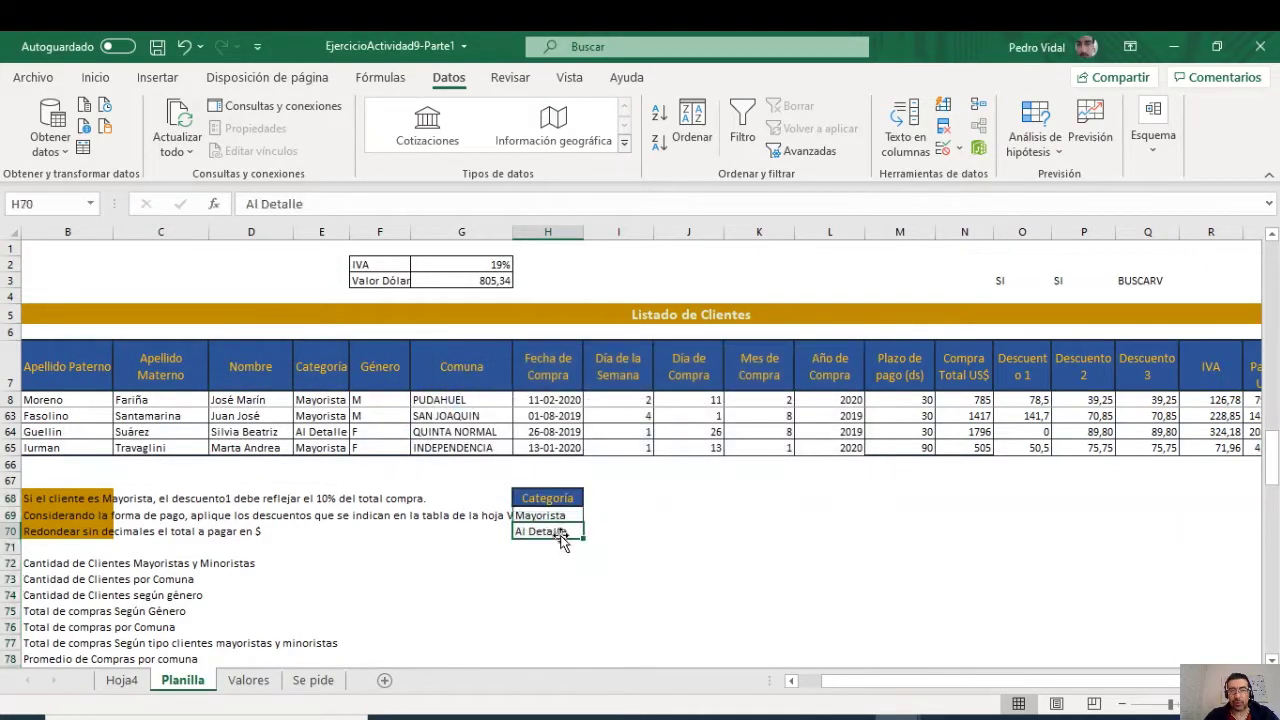
# Step: Extend the formatting of H68:H70 across to column K and clear the copied contents from I68:K70
pyautogui.moveTo(538, 490); pyautogui.dragTo(740, 541)
pyautogui.moveTo(781, 541); pyautogui.dragTo(784, 543)
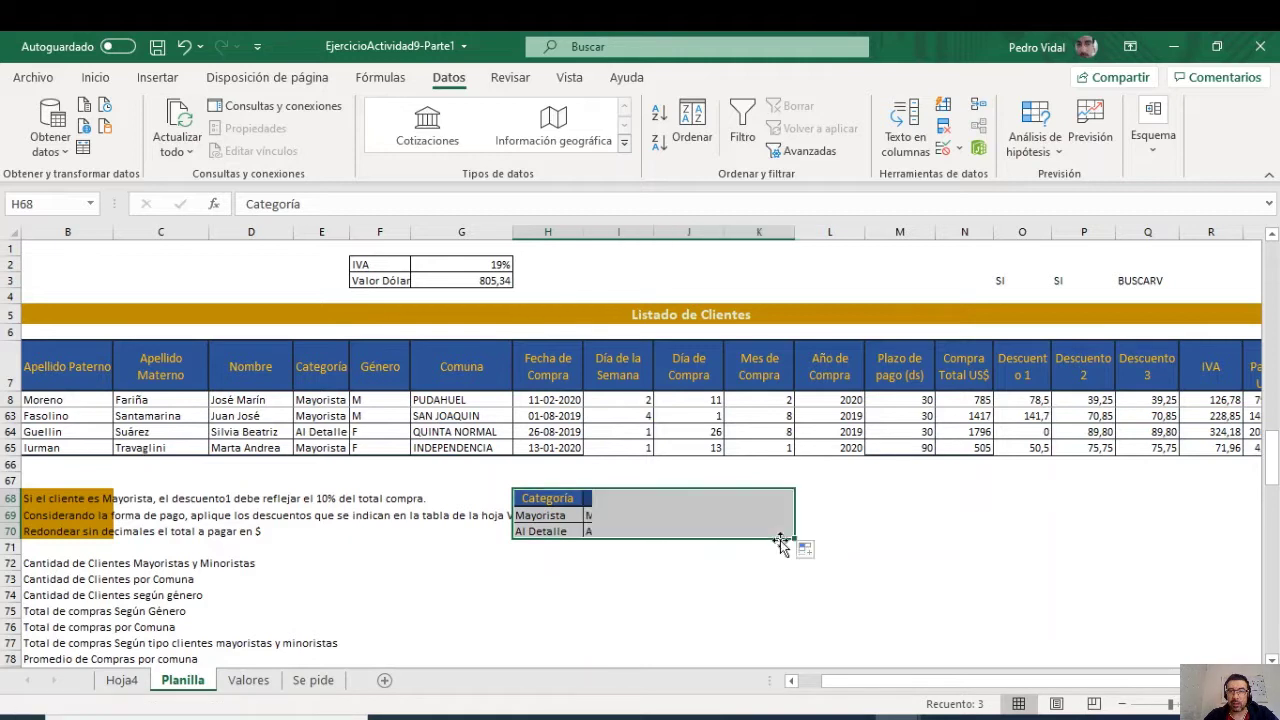
pyautogui.moveTo(610, 500); pyautogui.dragTo(760, 527)
pyautogui.press('Delete')
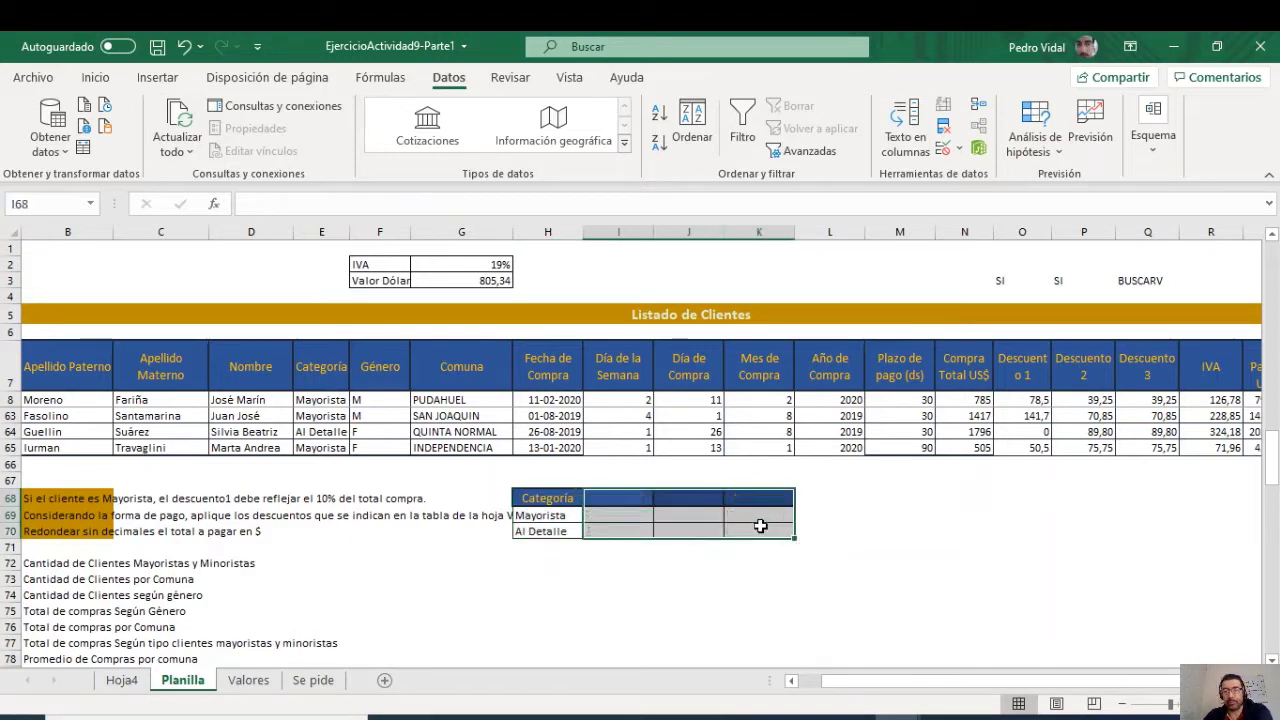
# Step: Enter the headers "Cantidad", "Total Compras" and "Promedio Compras" in I68:K68
pyautogui.click(633, 497)
pyautogui.write('Cantidad')
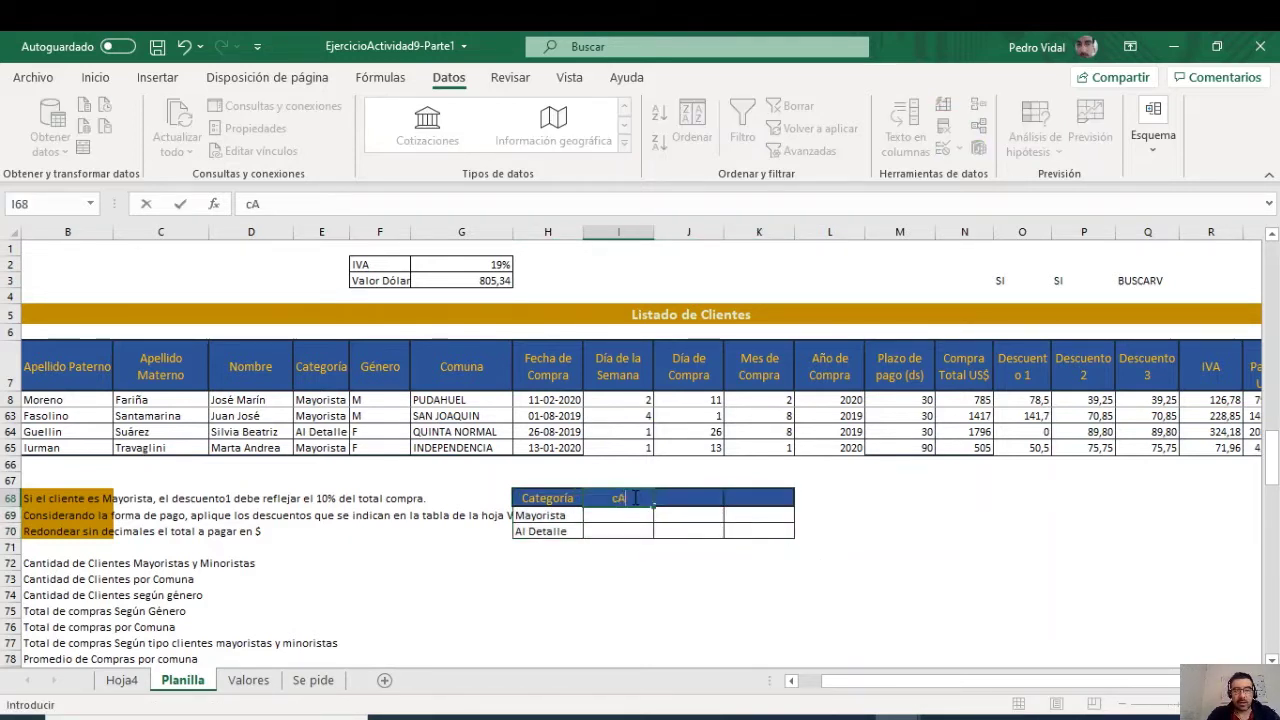
pyautogui.press('Tab')
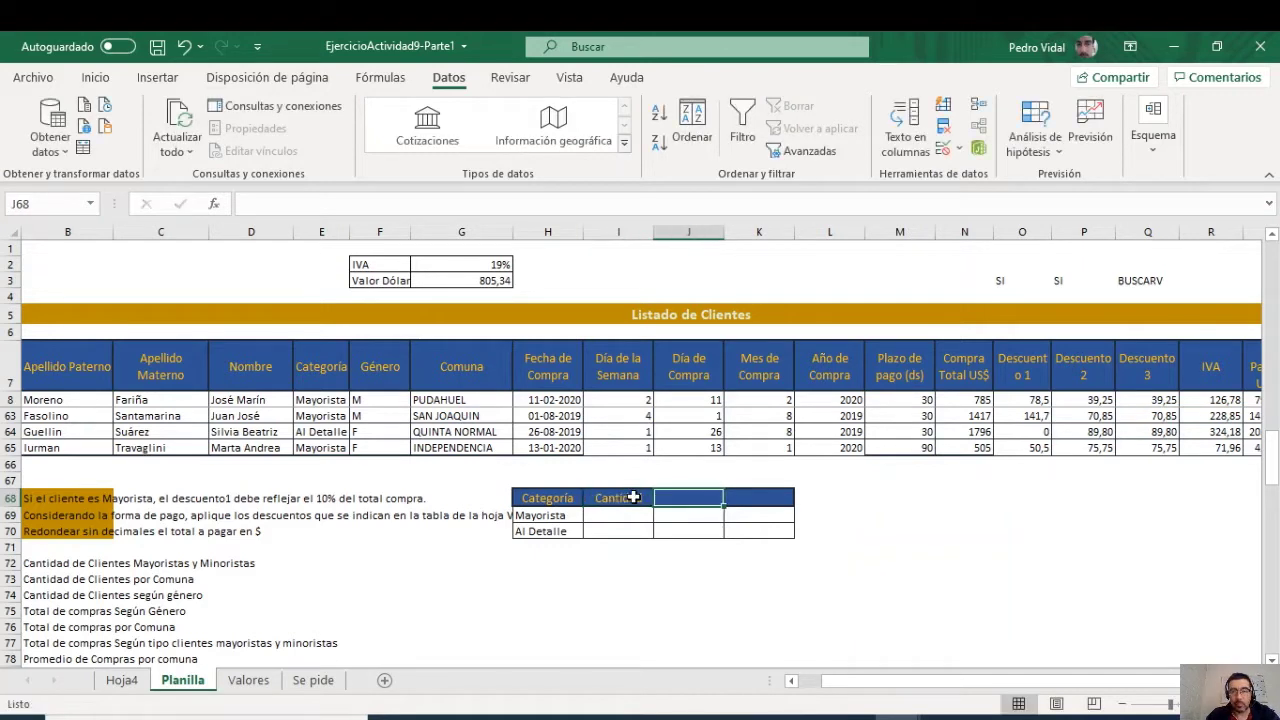
pyautogui.write('Total')
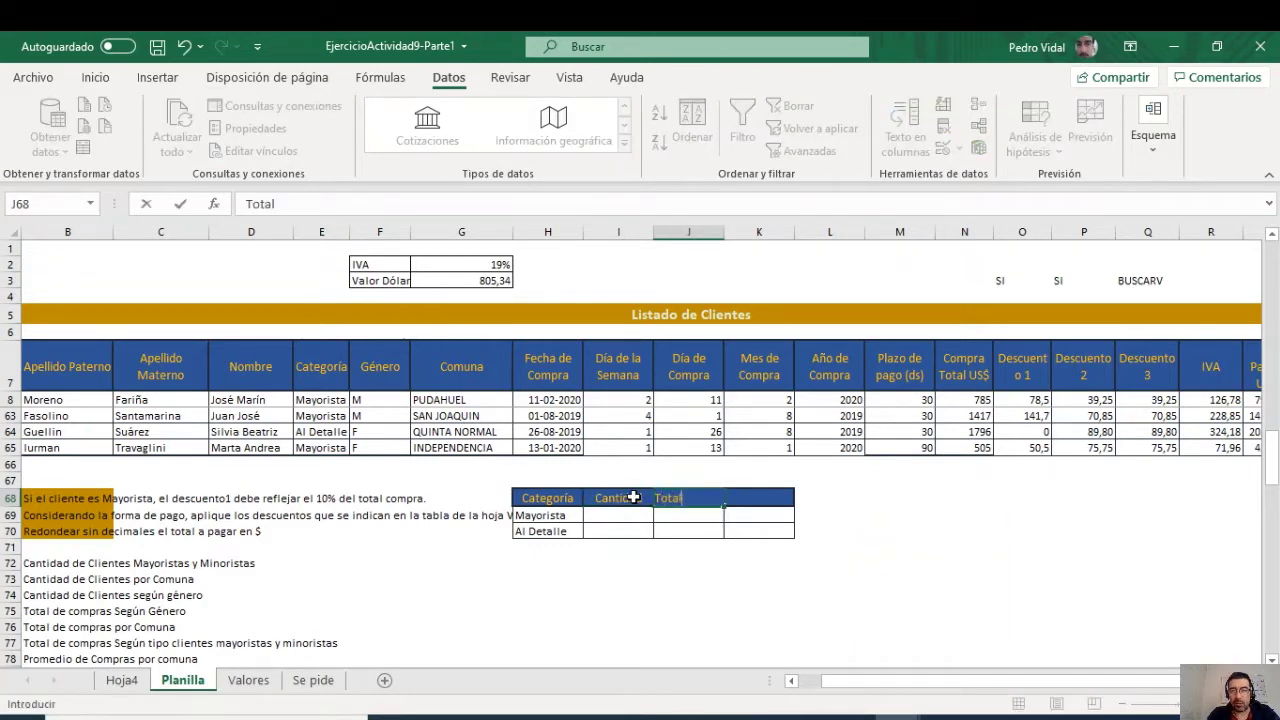
pyautogui.write(' Compras')
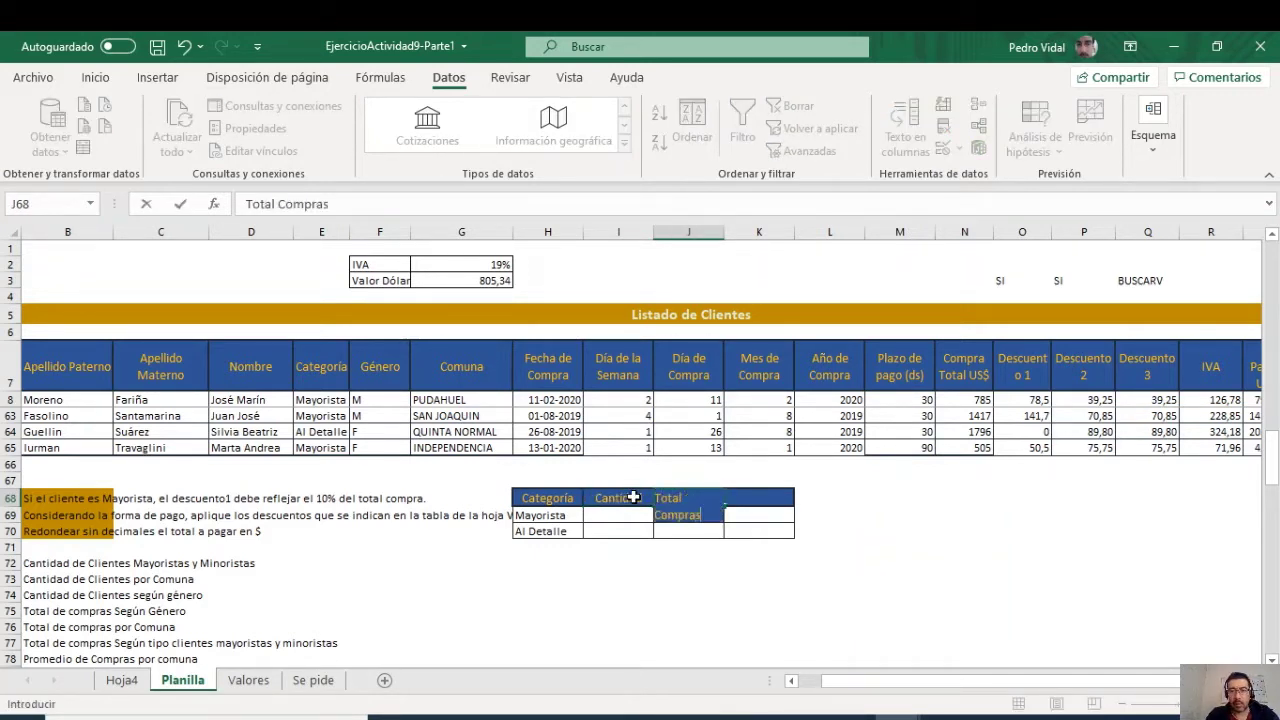
pyautogui.press('Tab')
pyautogui.write('Promed')
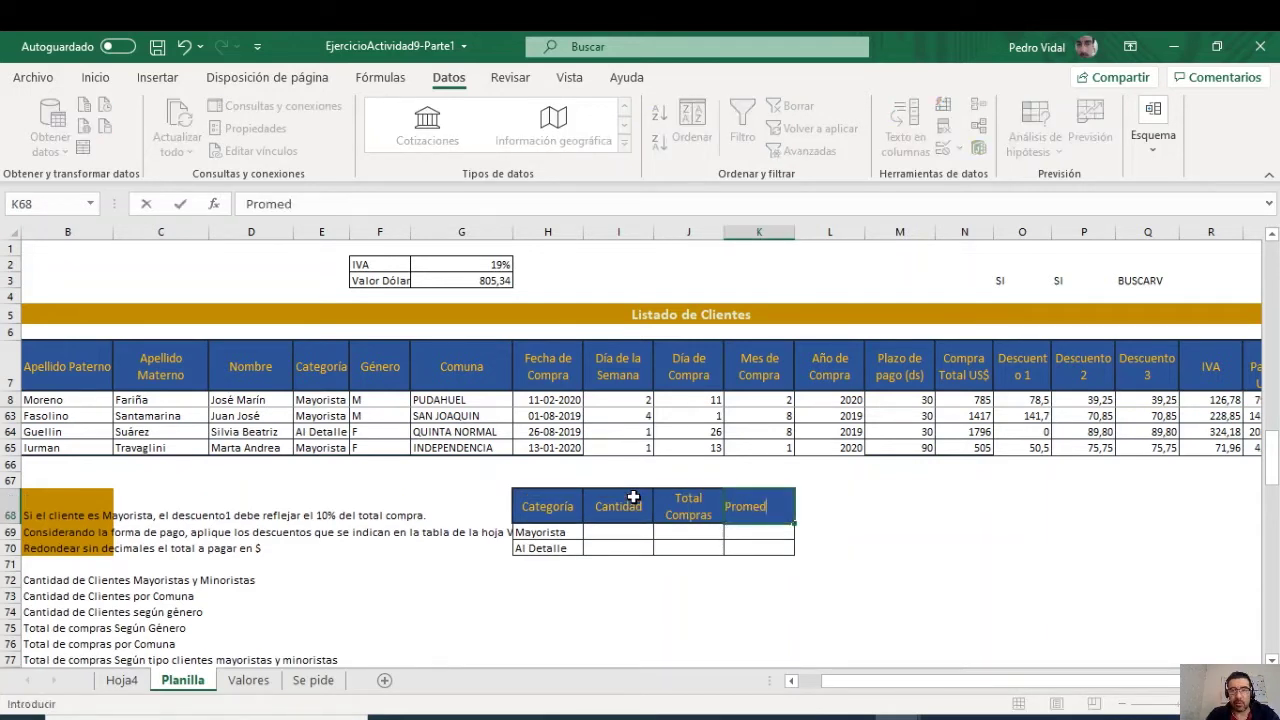
pyautogui.write('io Compras')
pyautogui.press('Return')
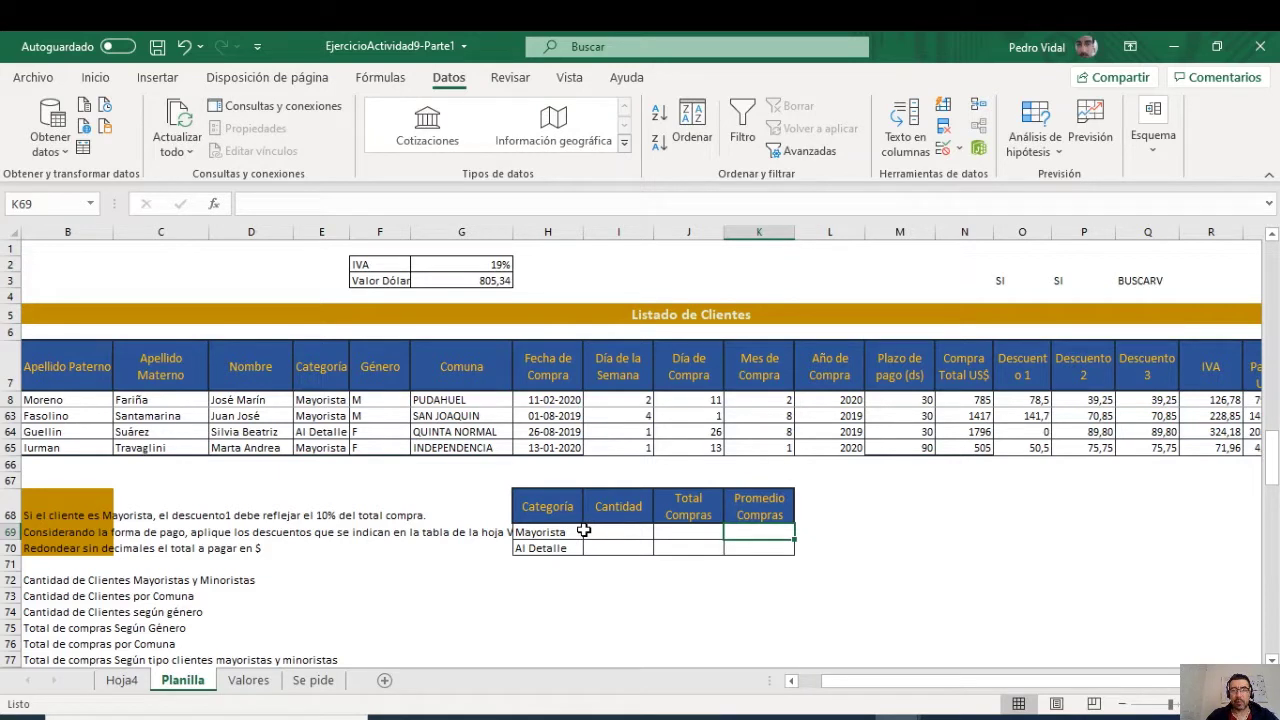
# Step: Compare the count, total and average tasks listed from B72 down with the columns of the category summary table
pyautogui.click(605, 532)
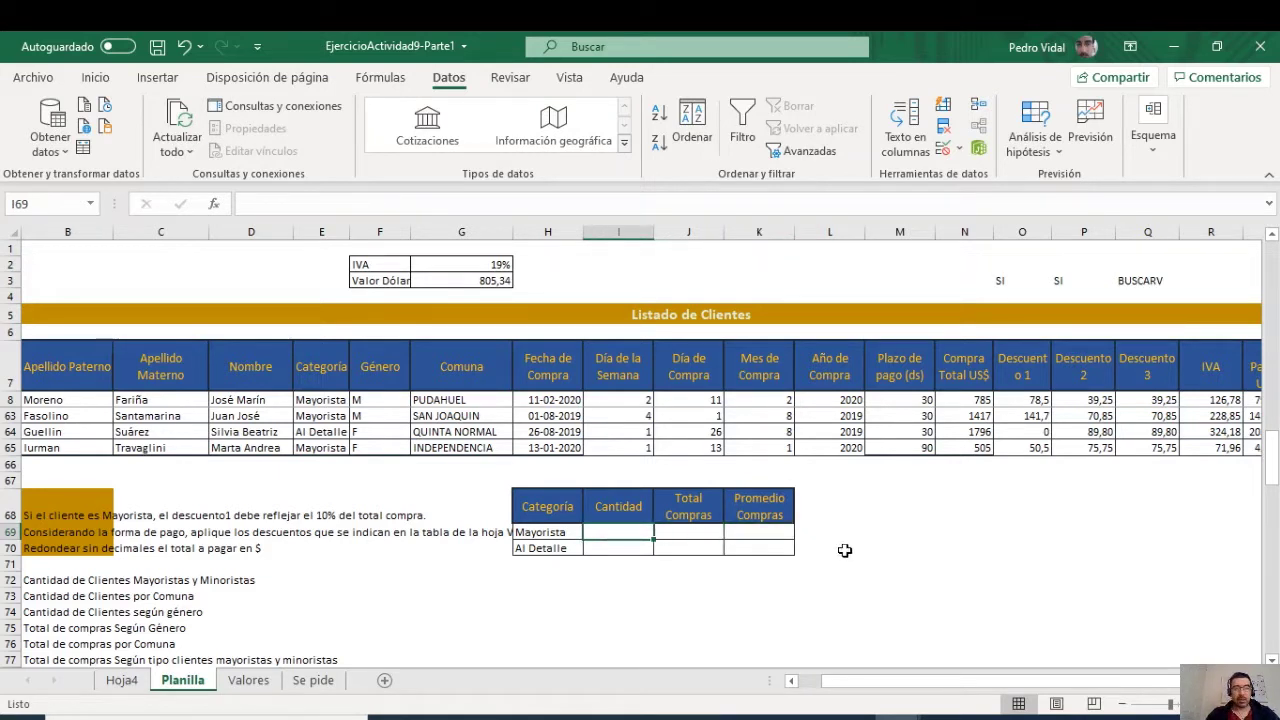
pyautogui.click(42, 580)
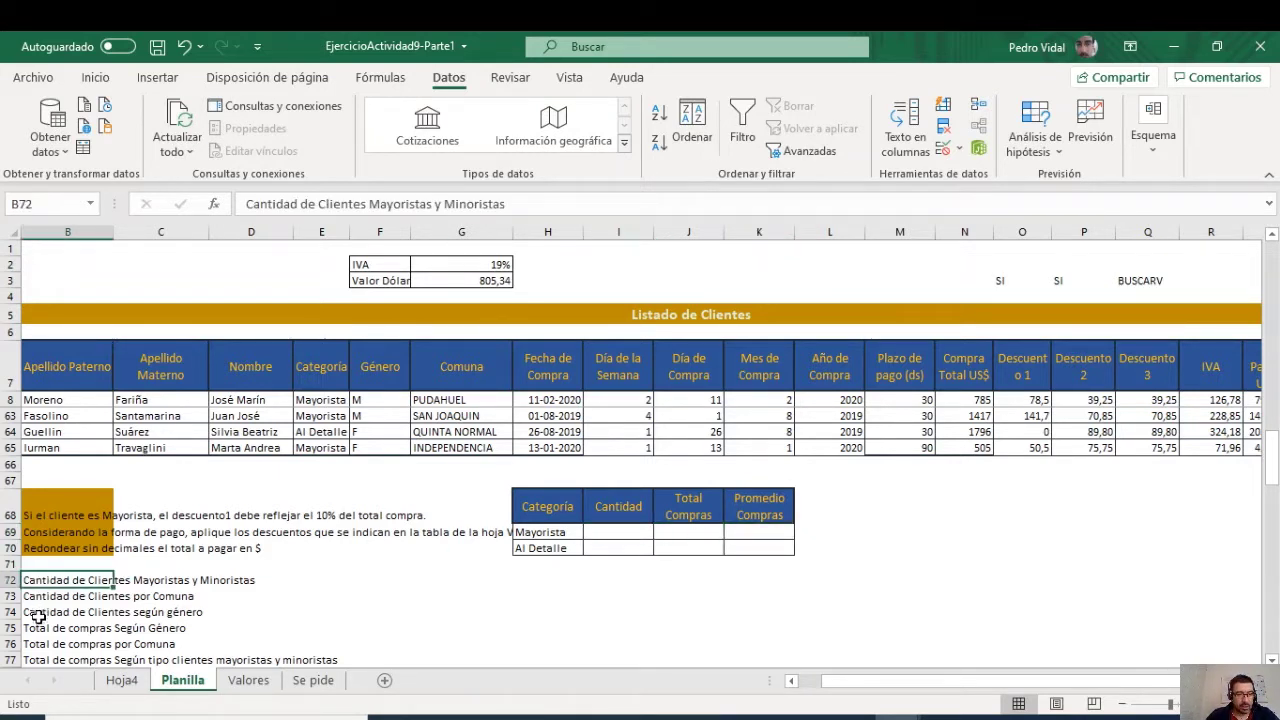
pyautogui.click(38, 628)
pyautogui.scroll(-2, 300, 600)
pyautogui.scroll(2, 502, 599)
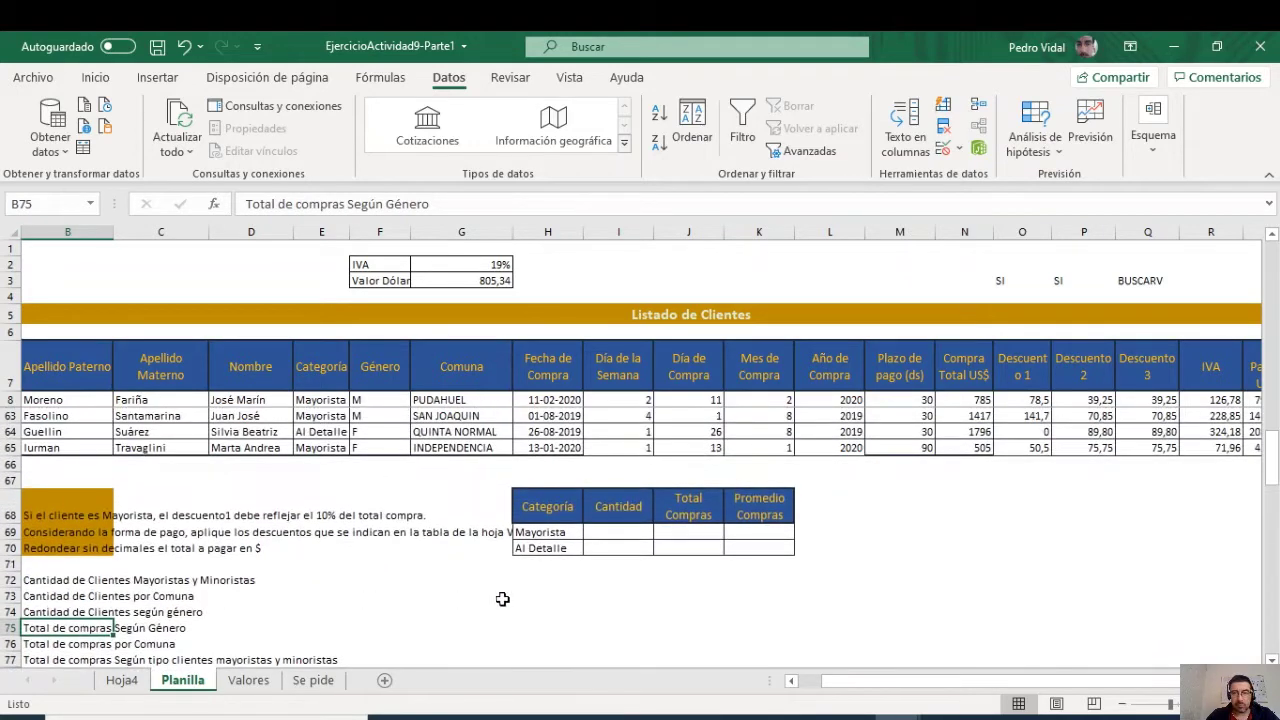
pyautogui.click(608, 532)
pyautogui.click(762, 533)
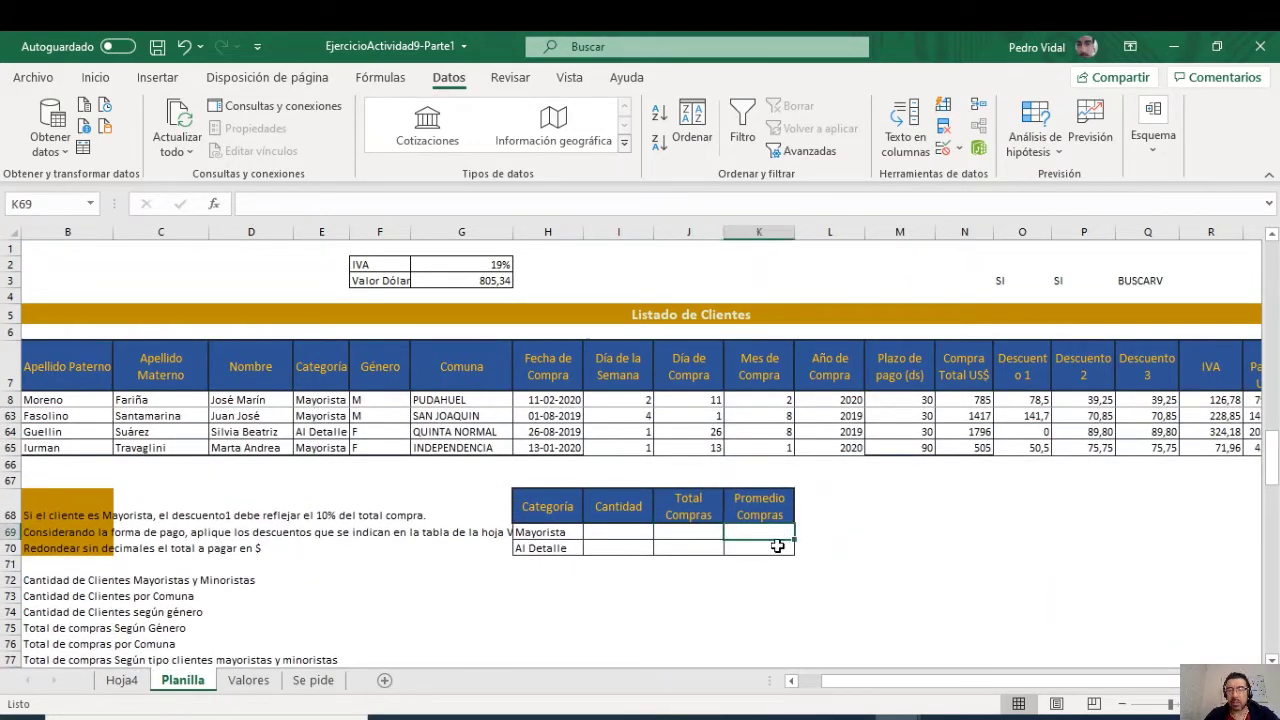
pyautogui.moveTo(574, 507); pyautogui.dragTo(731, 548)
# Step: Begin a CONTAR.SI formula in I69 with the category cells $E$8:$E$65 as its absolute range
pyautogui.click(608, 536)
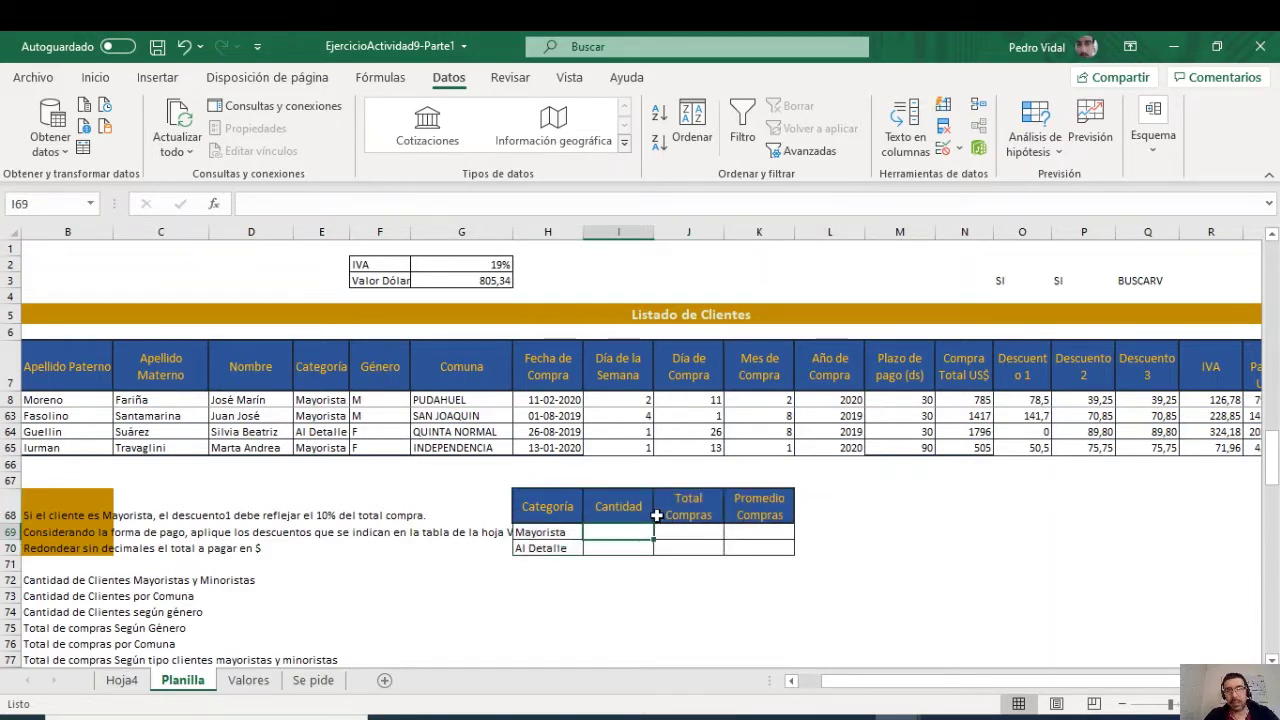
pyautogui.write('=contar')
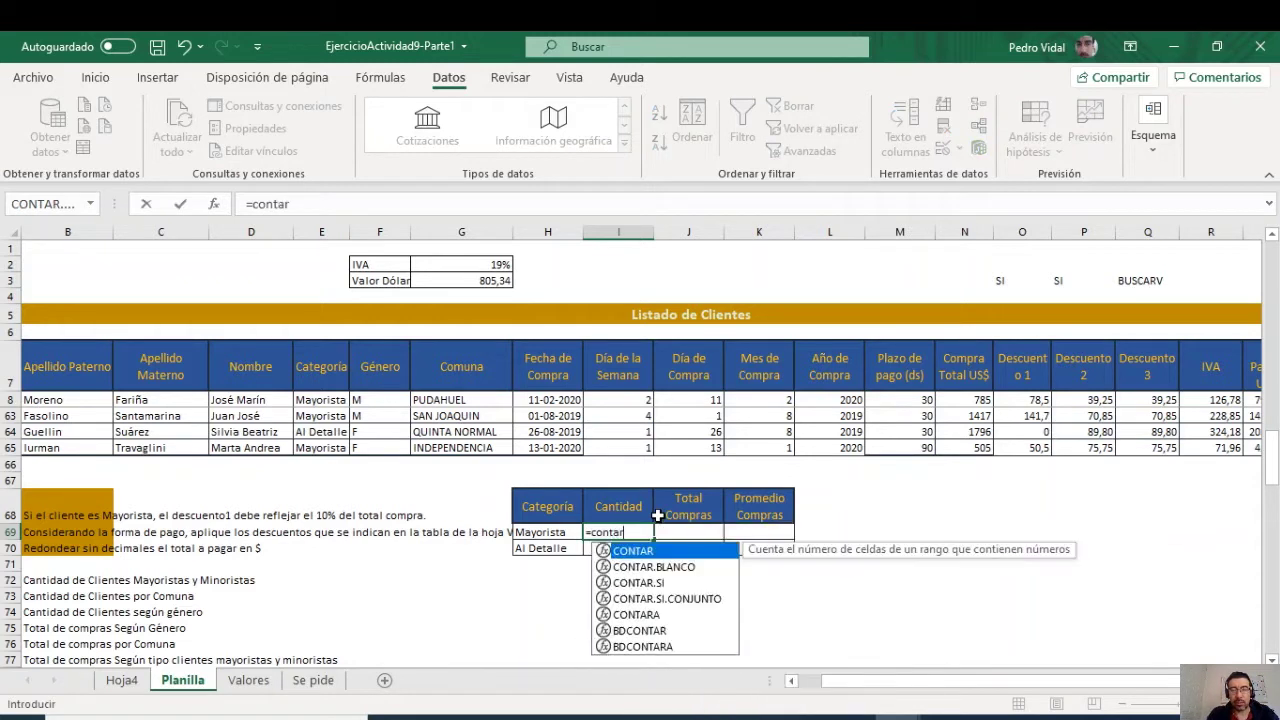
pyautogui.doubleClick(669, 582)
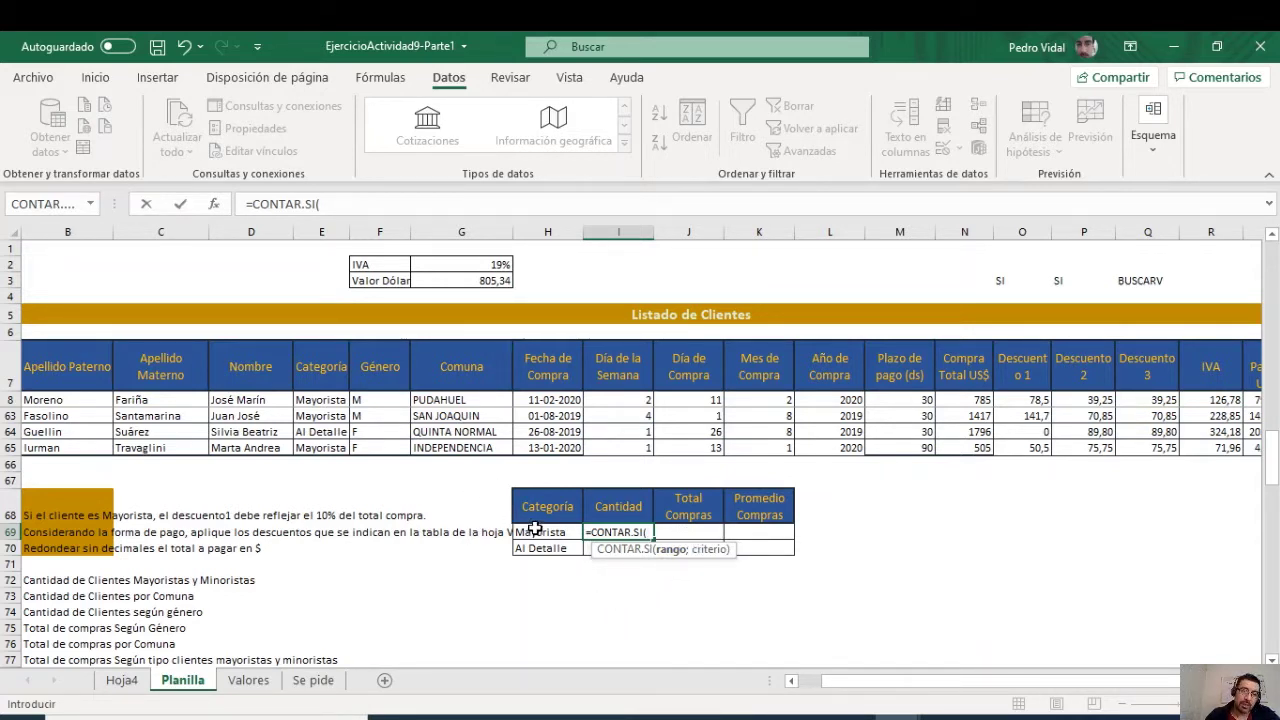
pyautogui.scroll(12, 423, 583)
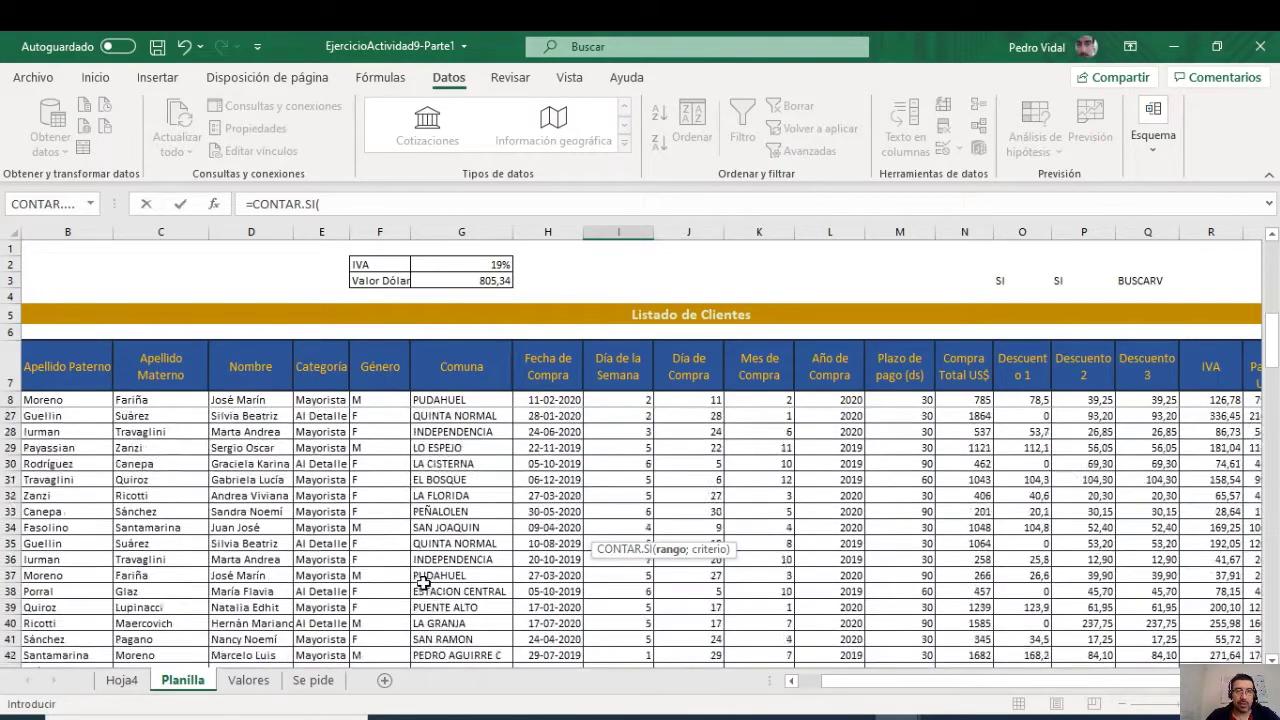
pyautogui.scroll(6, 423, 583)
pyautogui.moveTo(326, 397); pyautogui.dragTo(328, 500)
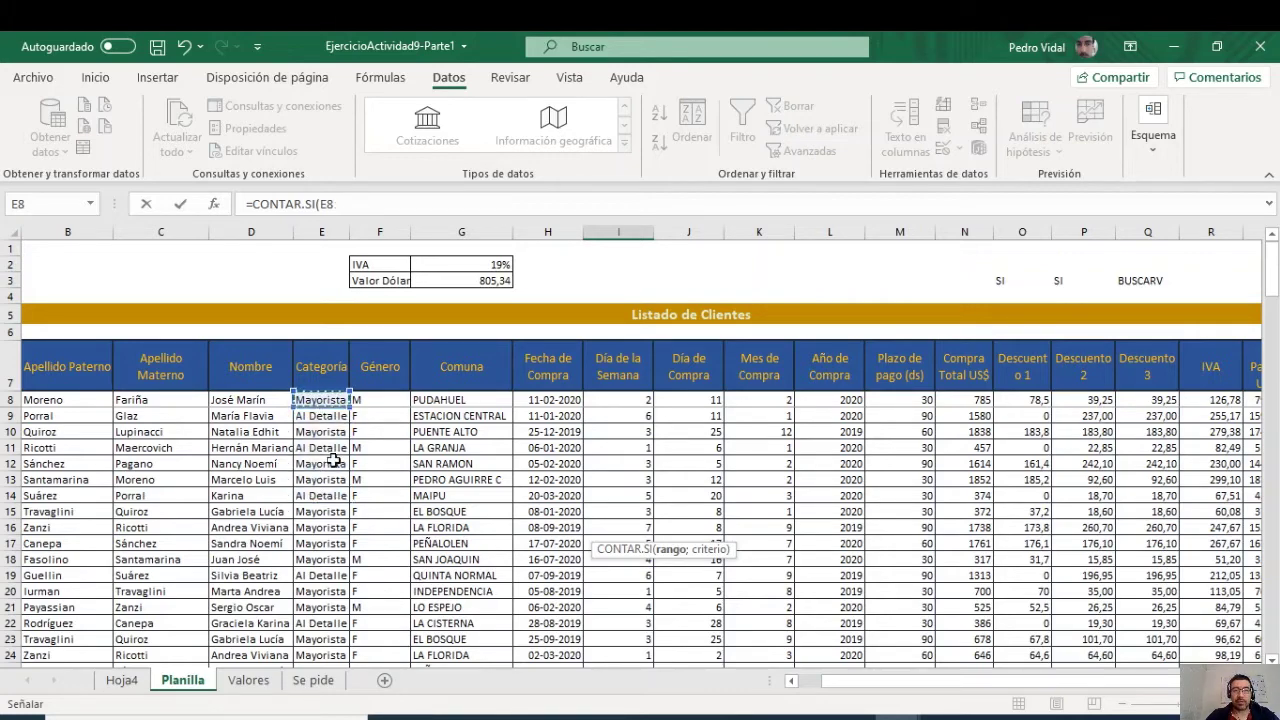
pyautogui.scroll(-18, 333, 460)
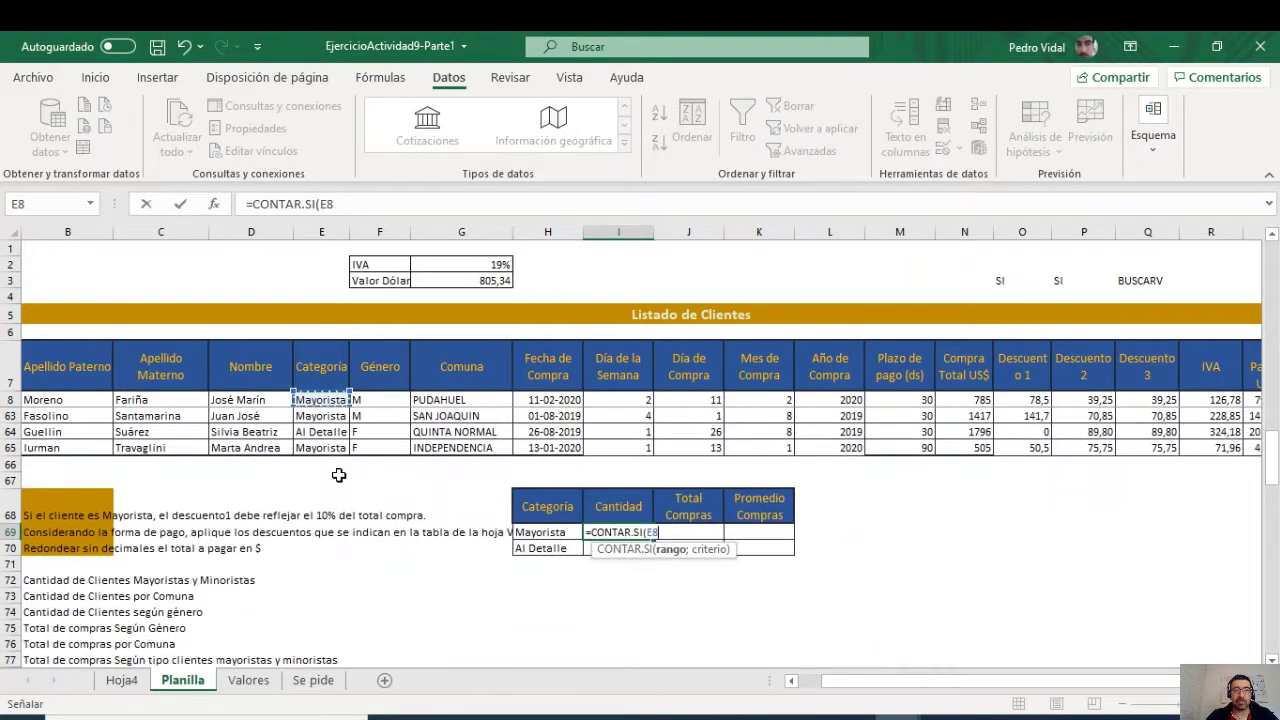
pyautogui.moveTo(318, 452); pyautogui.dragTo(318, 442)
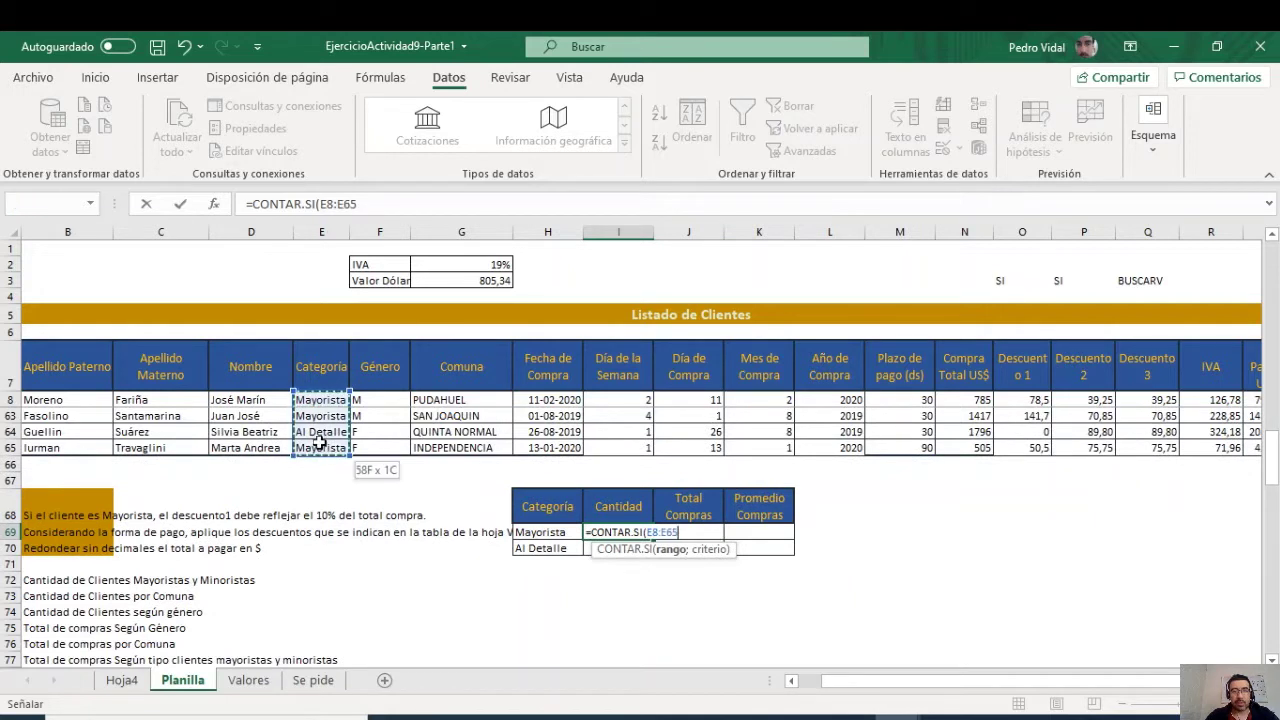
pyautogui.press('F4')
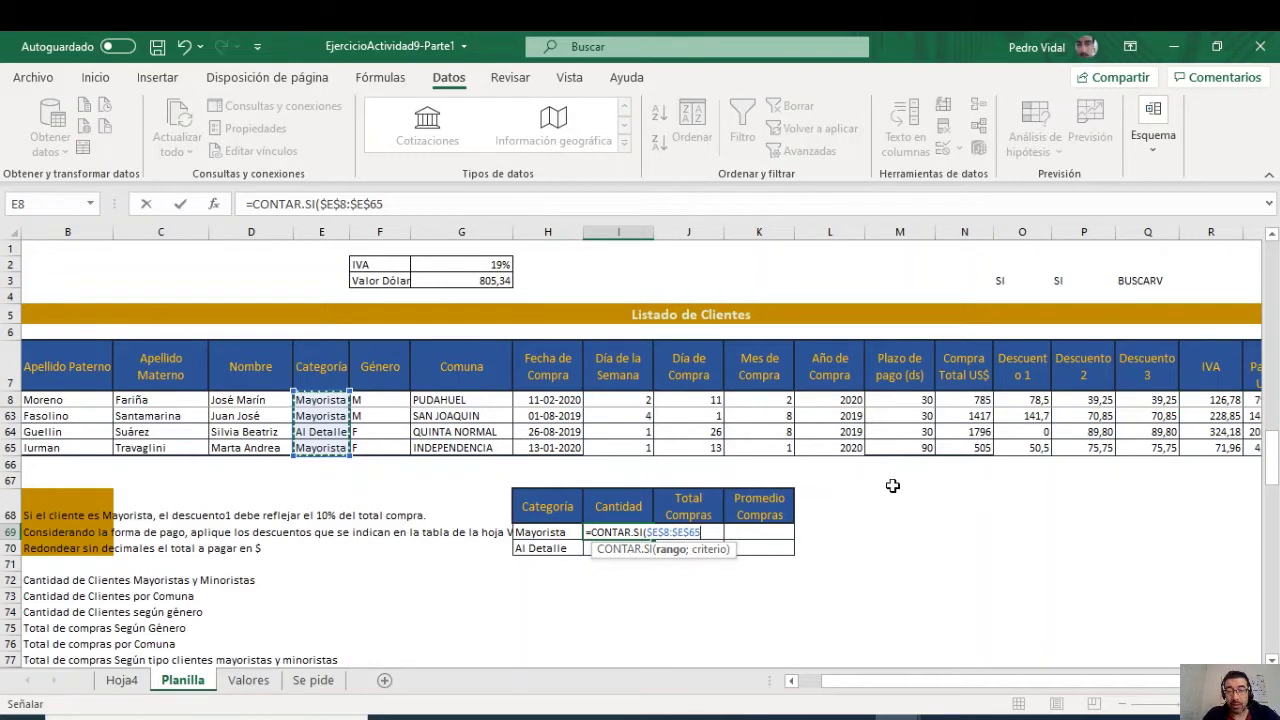
# Step: Complete the I69 formula with H69 as the criterion and fill it down to I70 for Al Detalle
pyautogui.write(';')
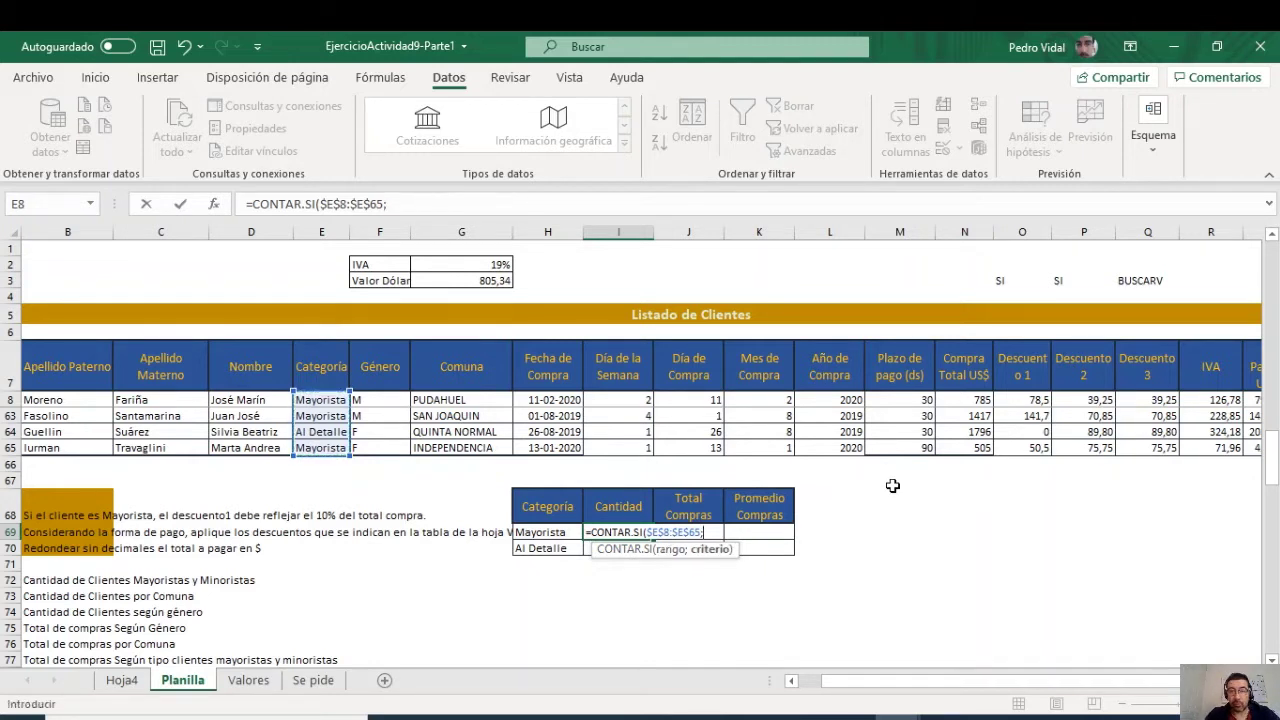
pyautogui.click(540, 527)
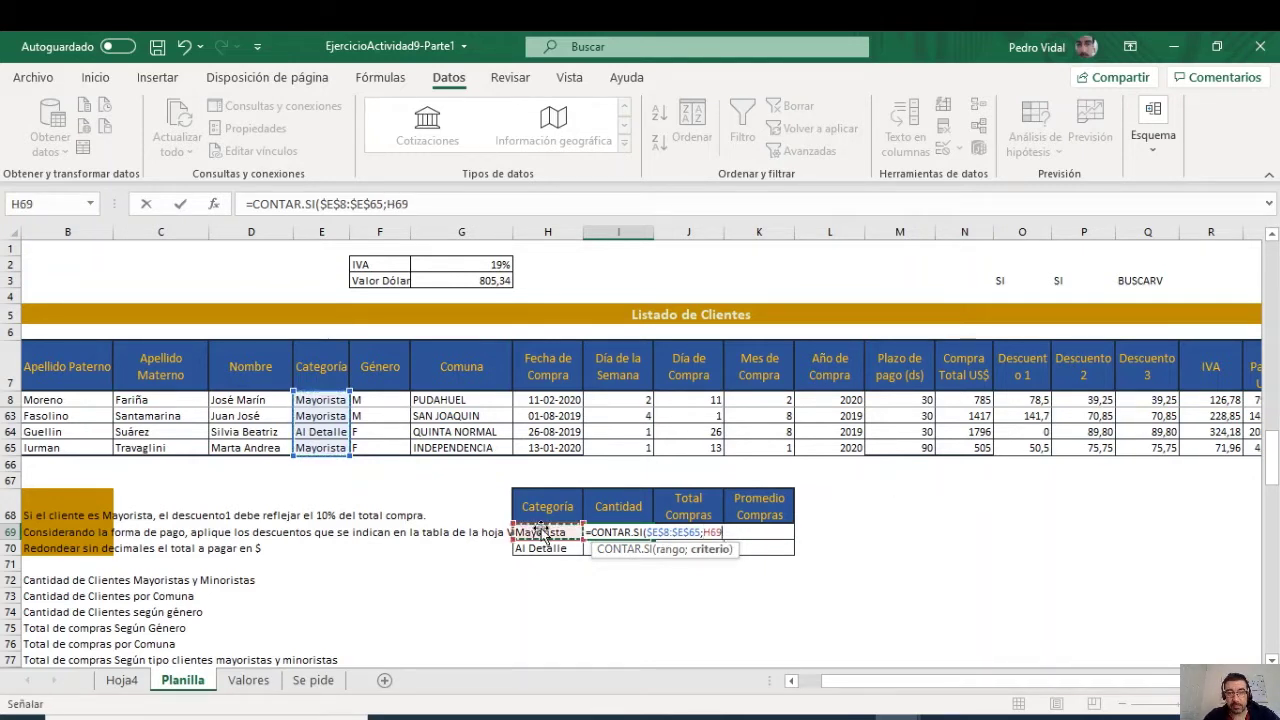
pyautogui.write(')')
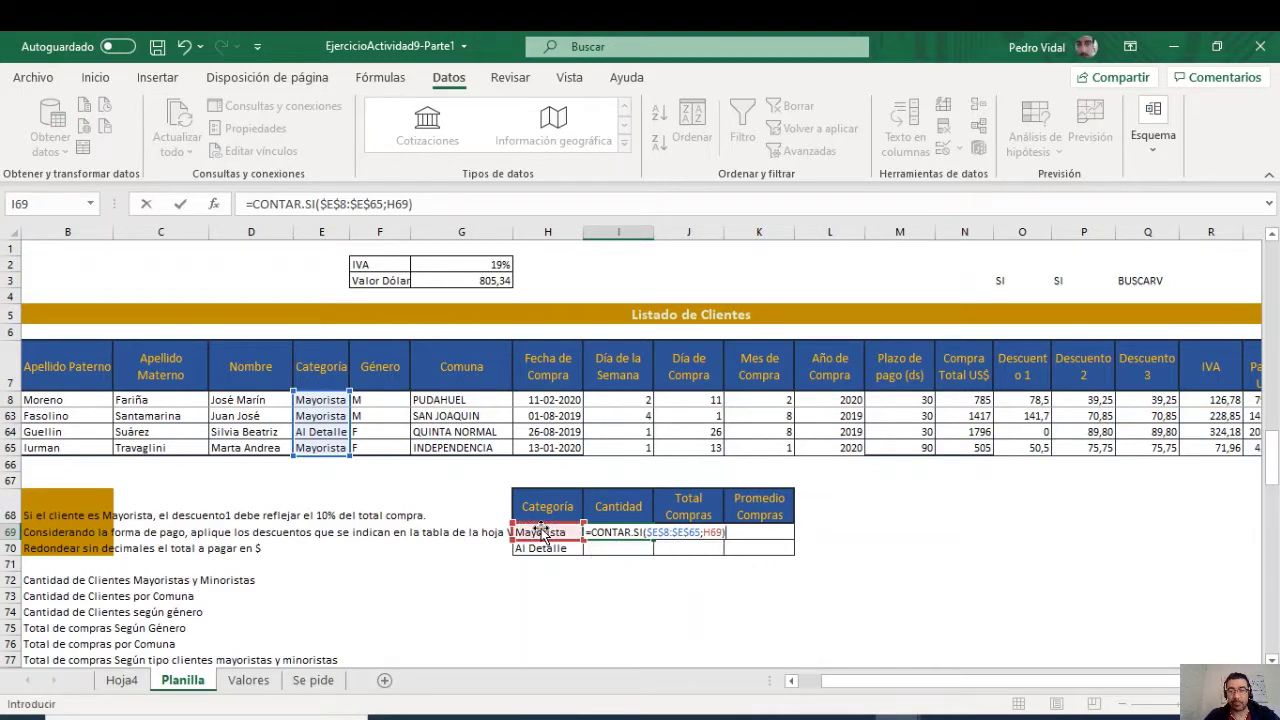
pyautogui.press('Return')
pyautogui.click(638, 533)
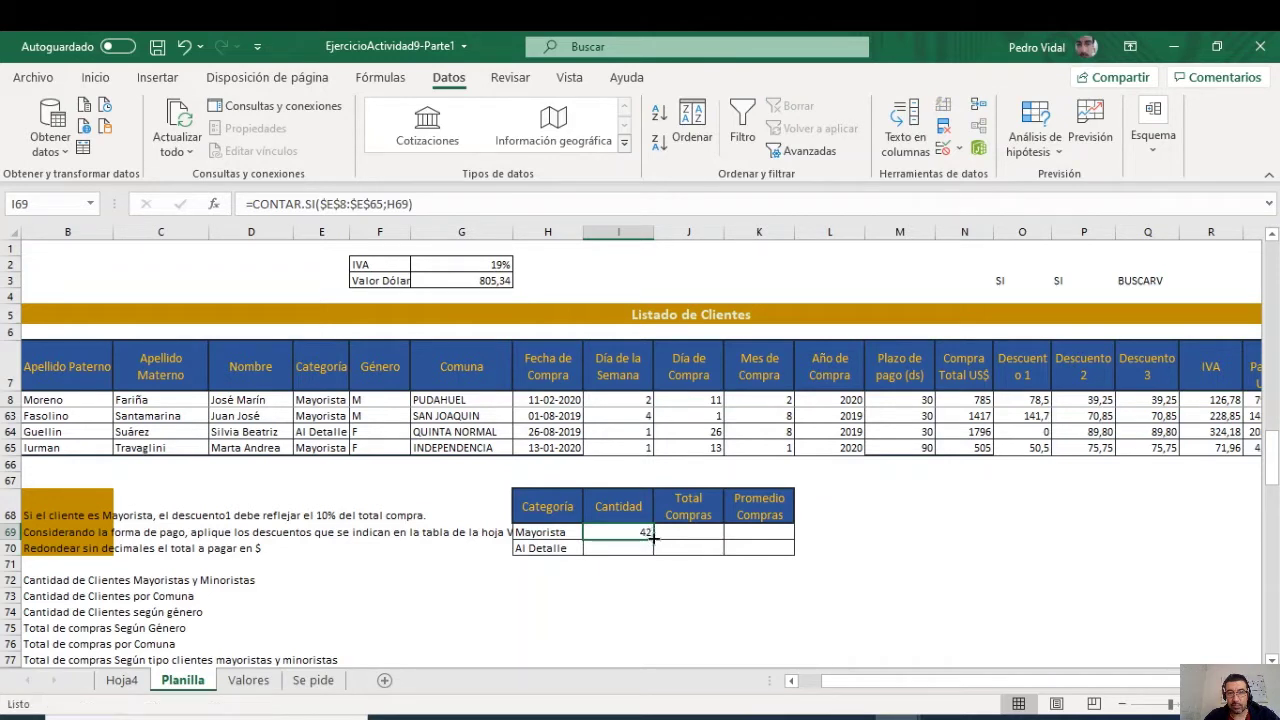
pyautogui.moveTo(651, 537); pyautogui.dragTo(650, 553)
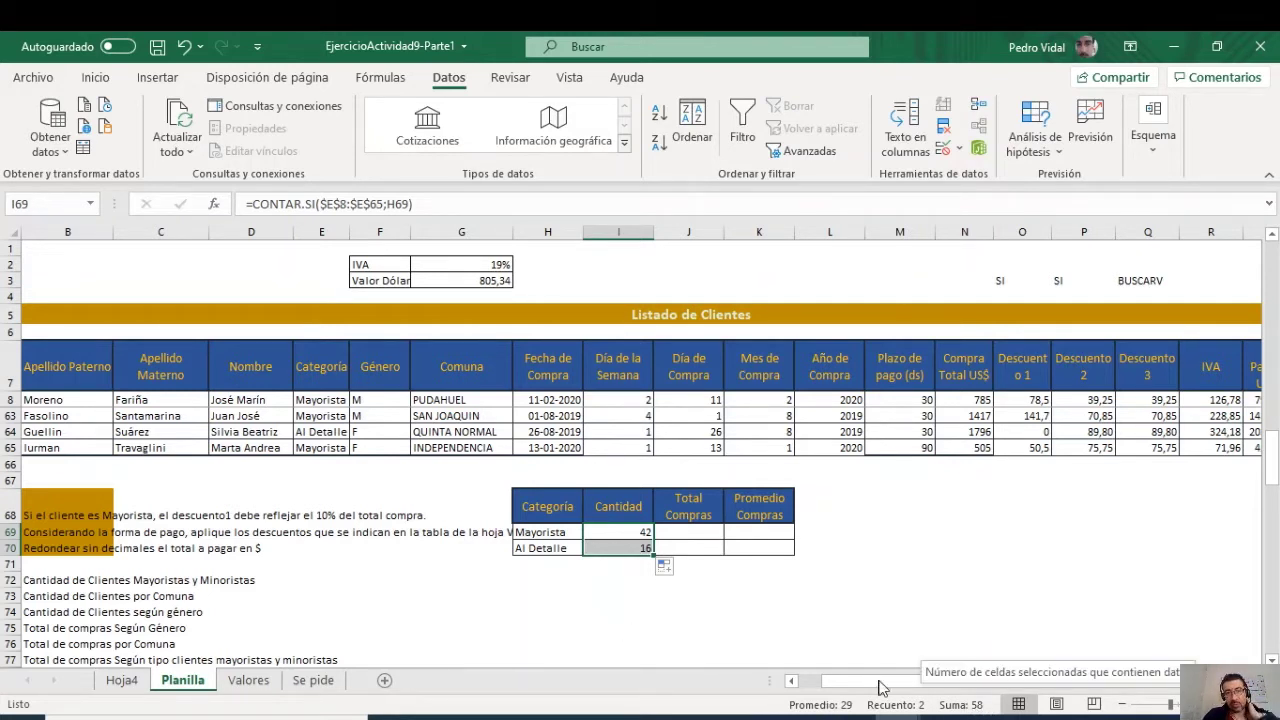
# Step: Count the listed client names in D8:D65 and compare them with the Mayorista and Al Detalle counts in I69:I70
pyautogui.moveTo(250, 447); pyautogui.dragTo(262, 400)
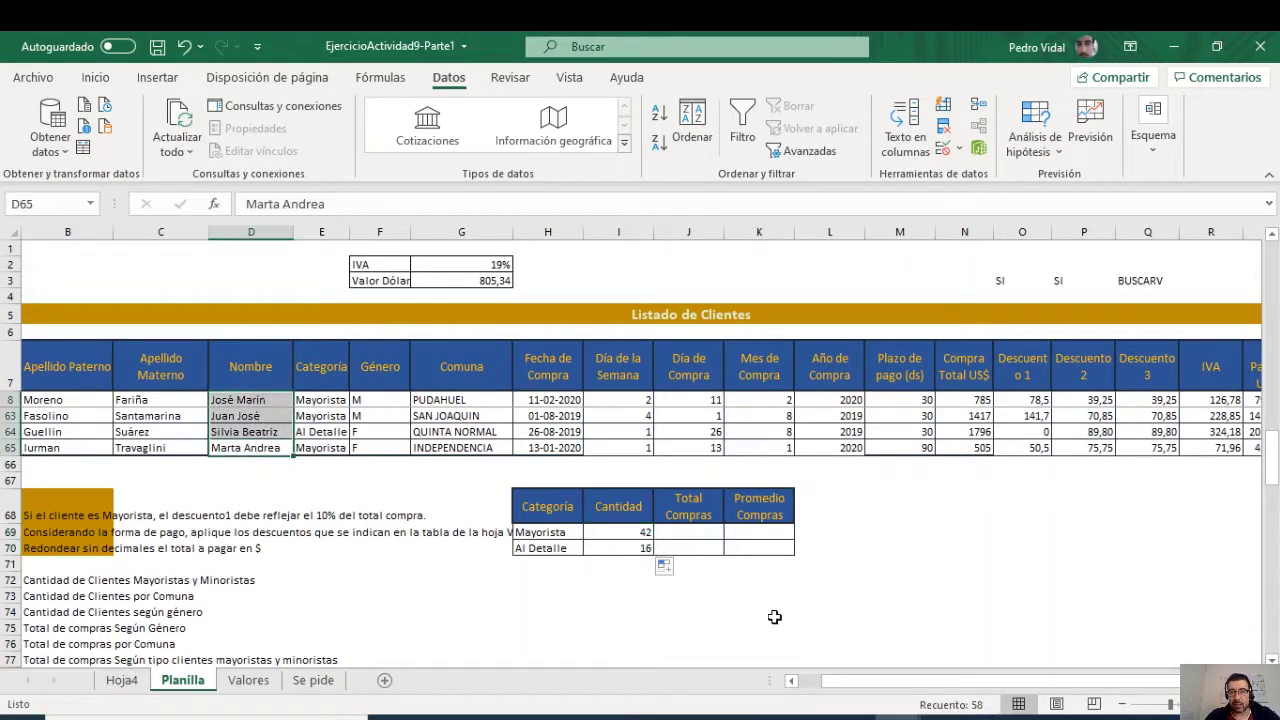
pyautogui.moveTo(628, 532); pyautogui.dragTo(560, 440)
pyautogui.click(623, 563)
pyautogui.click(628, 532)
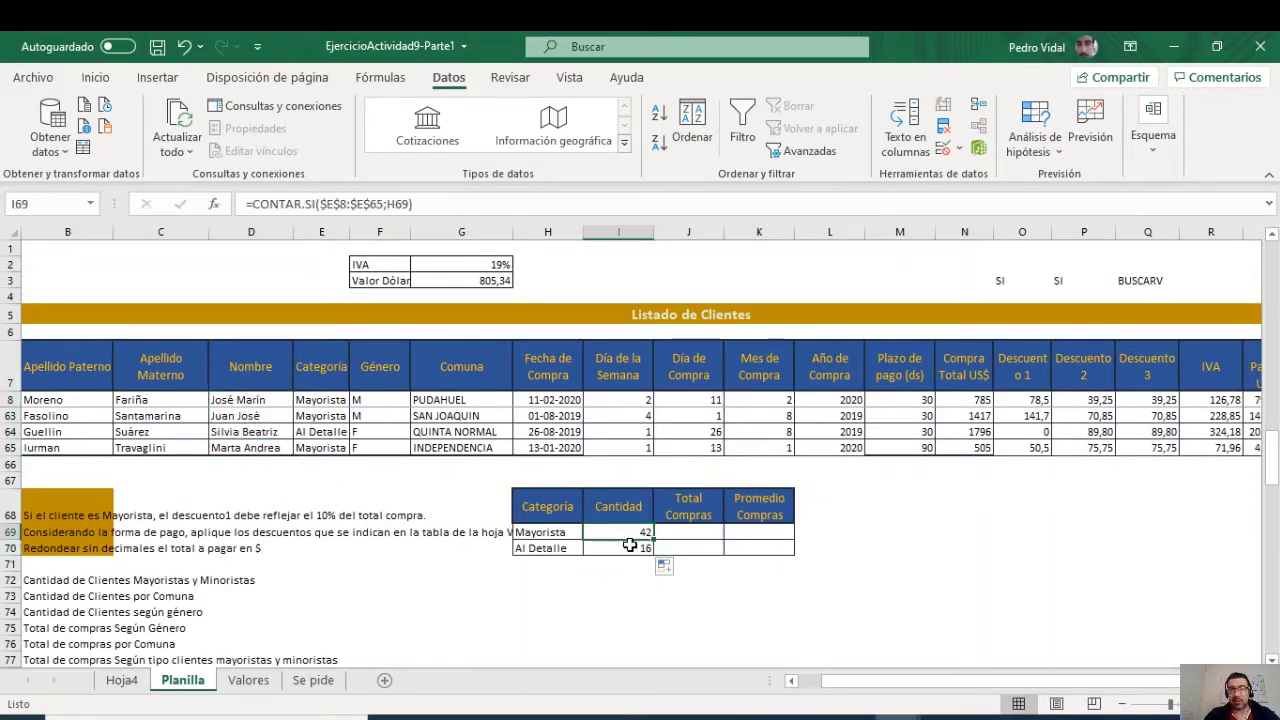
pyautogui.click(628, 546)
pyautogui.click(625, 533)
pyautogui.click(623, 548)
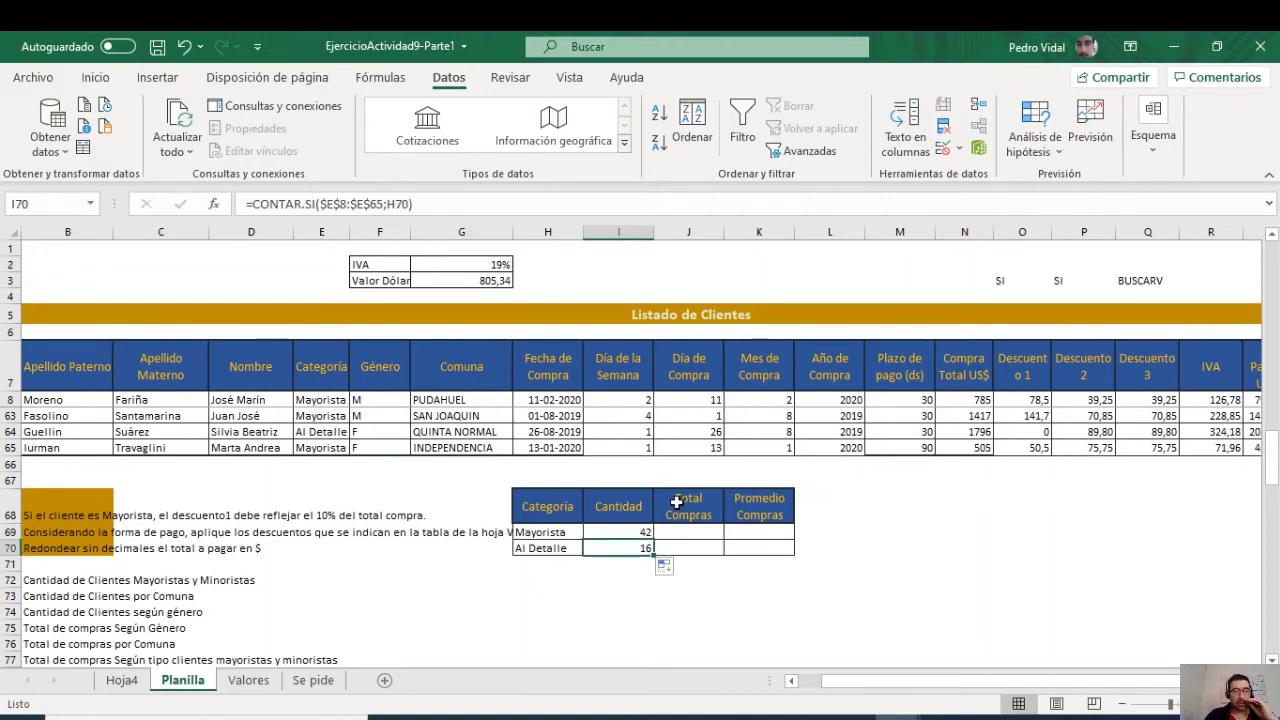
# Step: Begin a SUMAR.SI formula in J69 with the absolute category range $E$8:$E$65 and H69 as the criterion
pyautogui.click(694, 529)
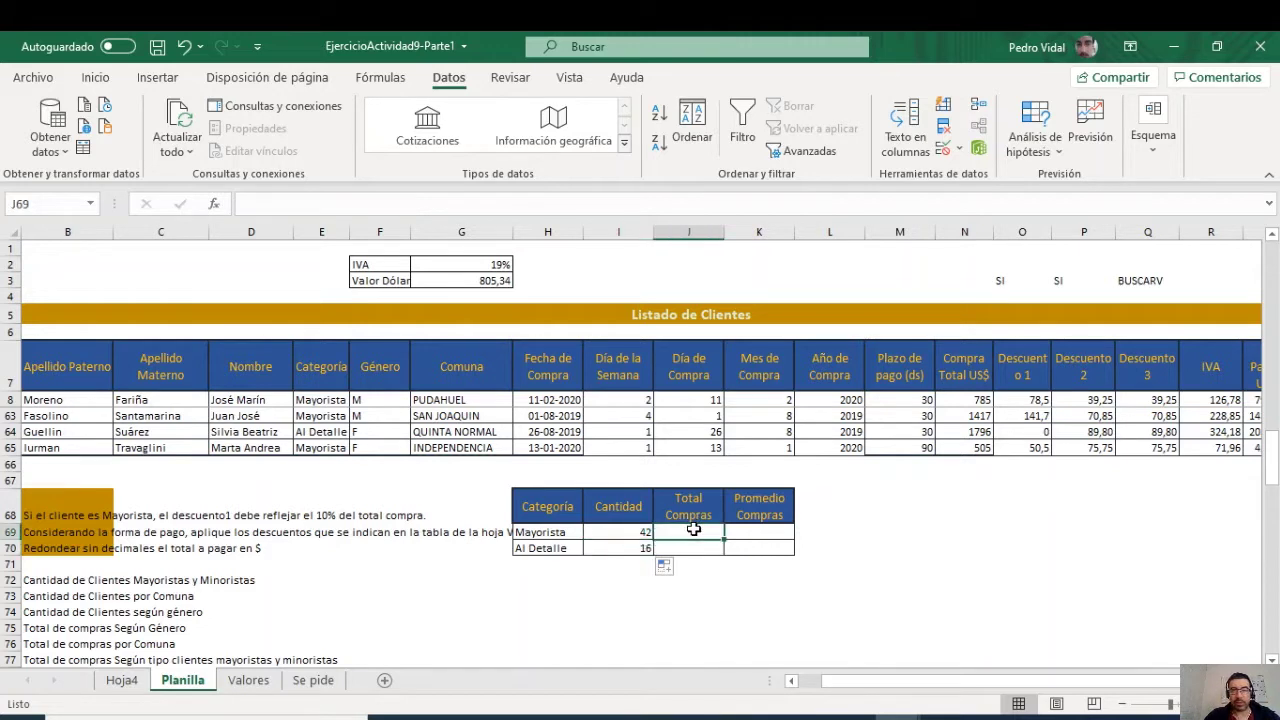
pyautogui.write('=SUMA')
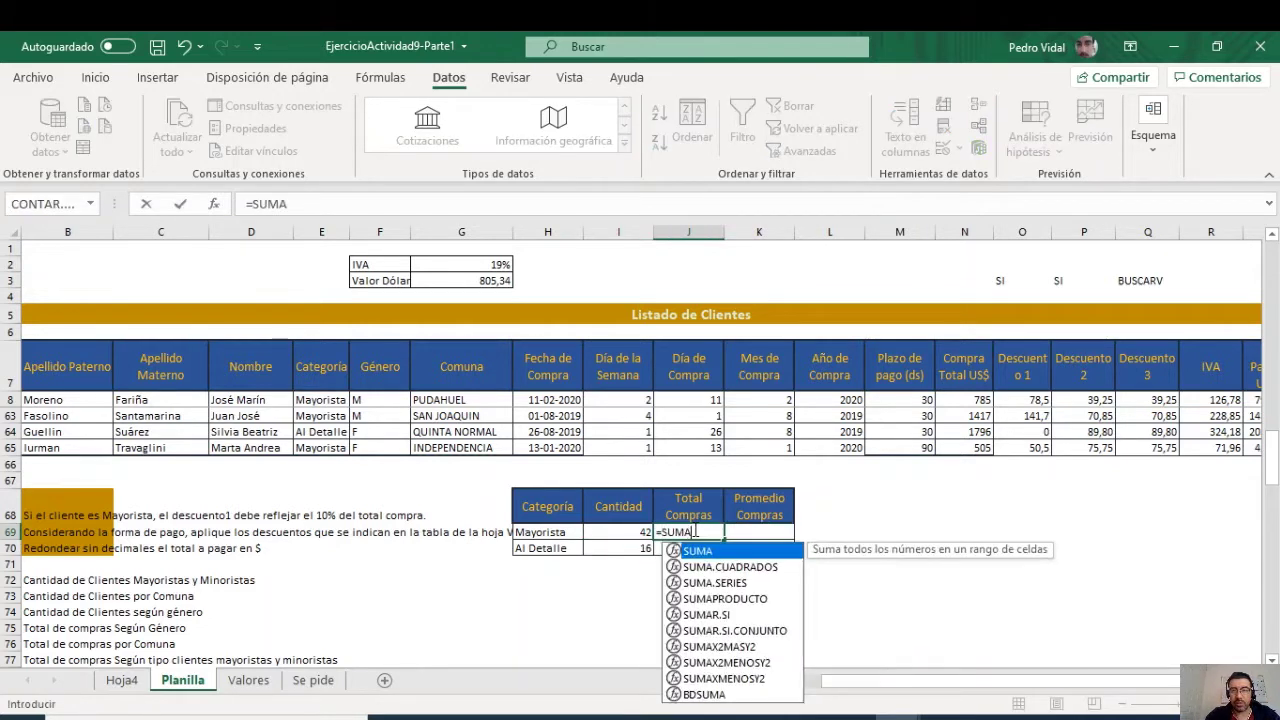
pyautogui.doubleClick(729, 615)
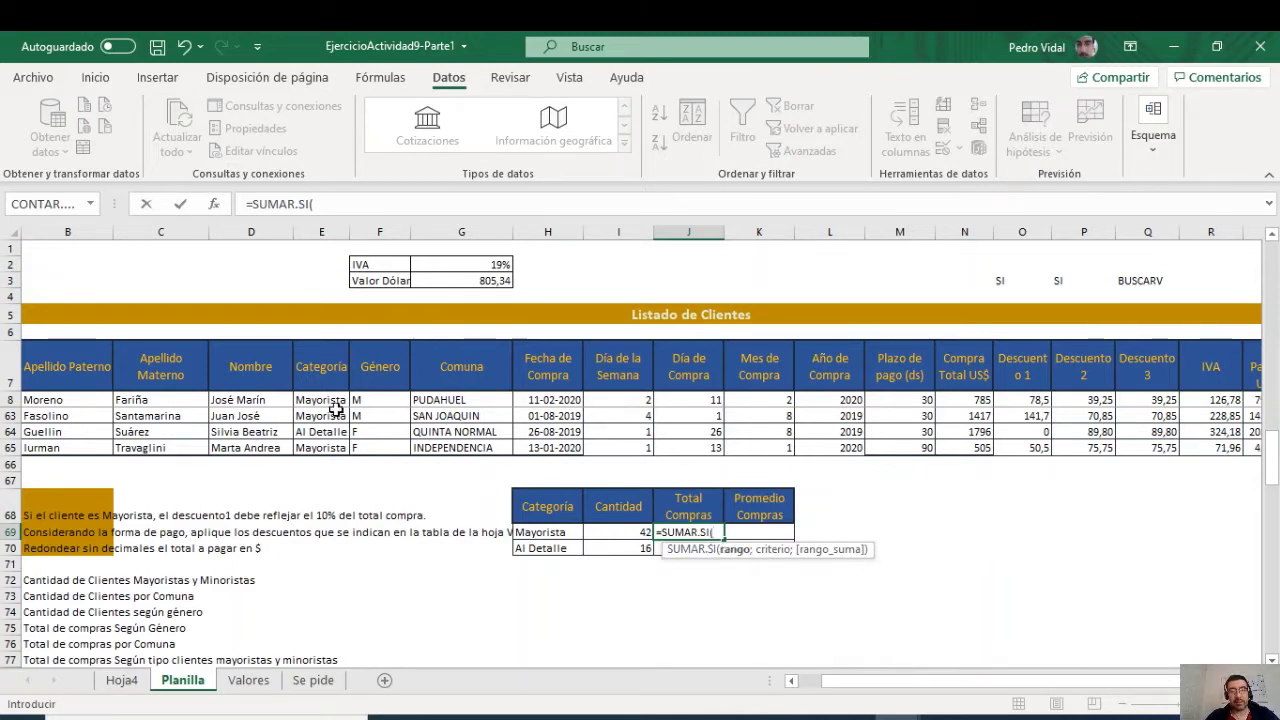
pyautogui.moveTo(333, 400); pyautogui.dragTo(330, 452)
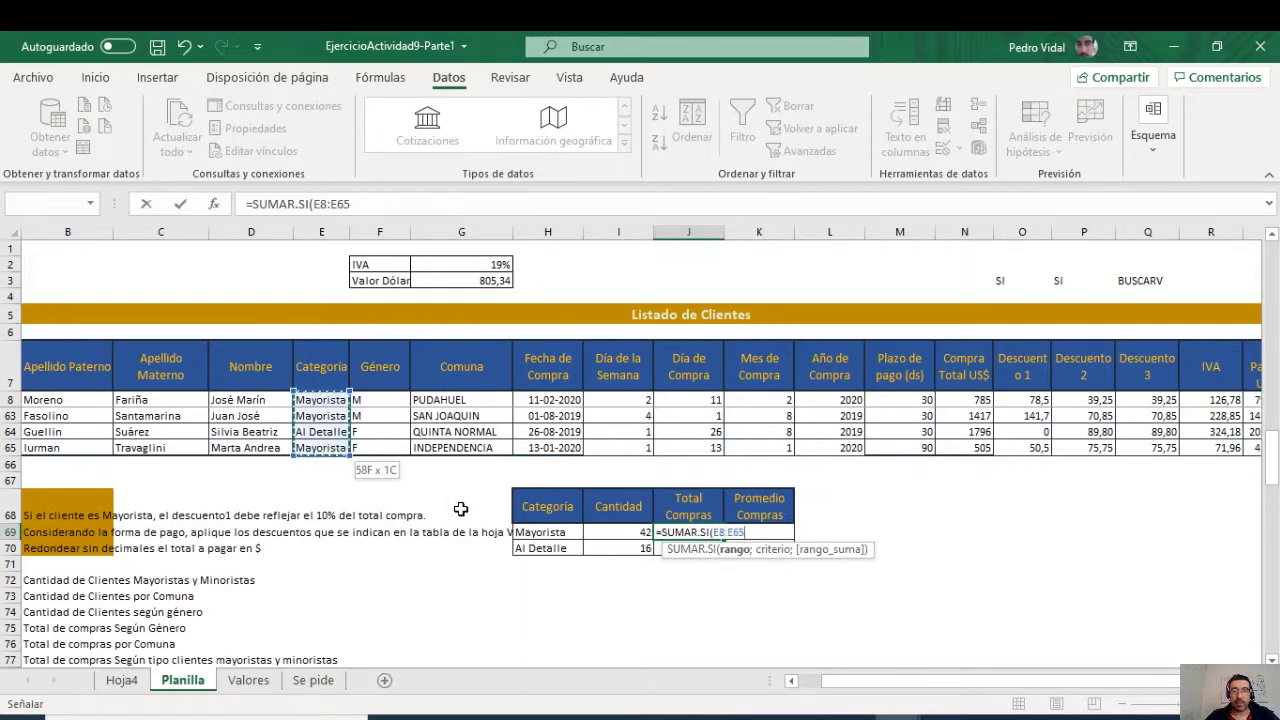
pyautogui.press('F4')
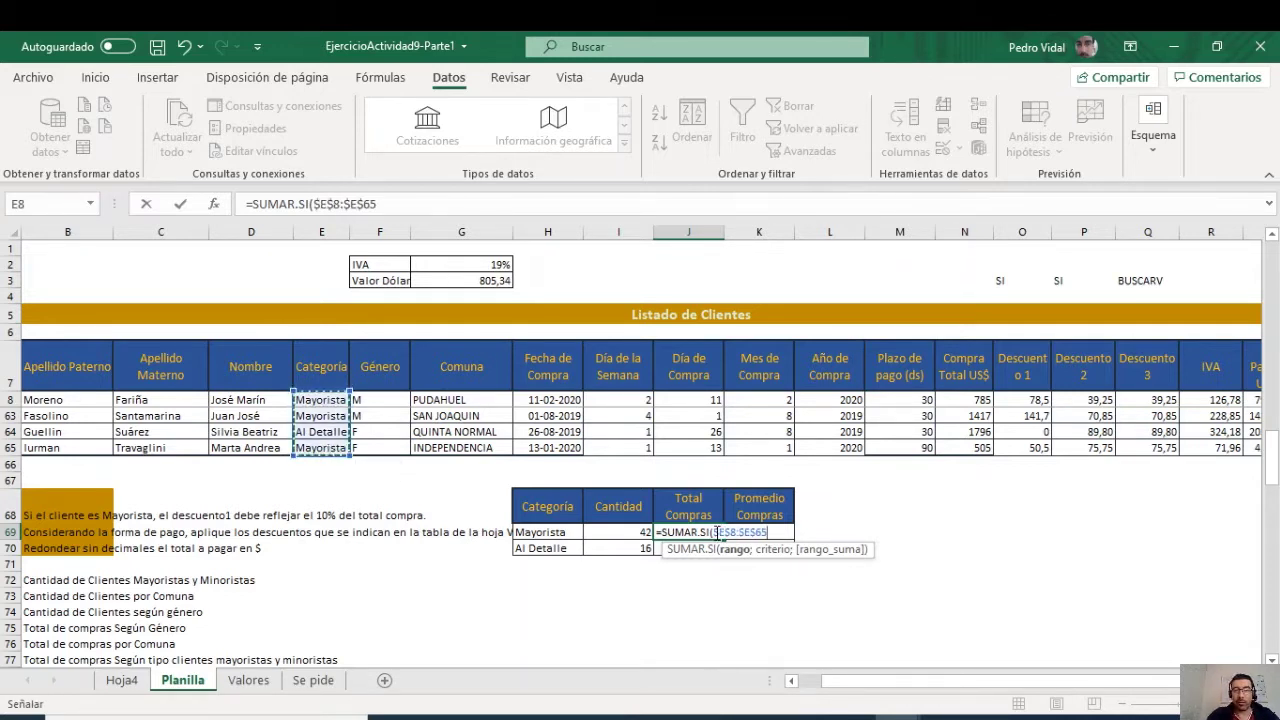
pyautogui.write(';')
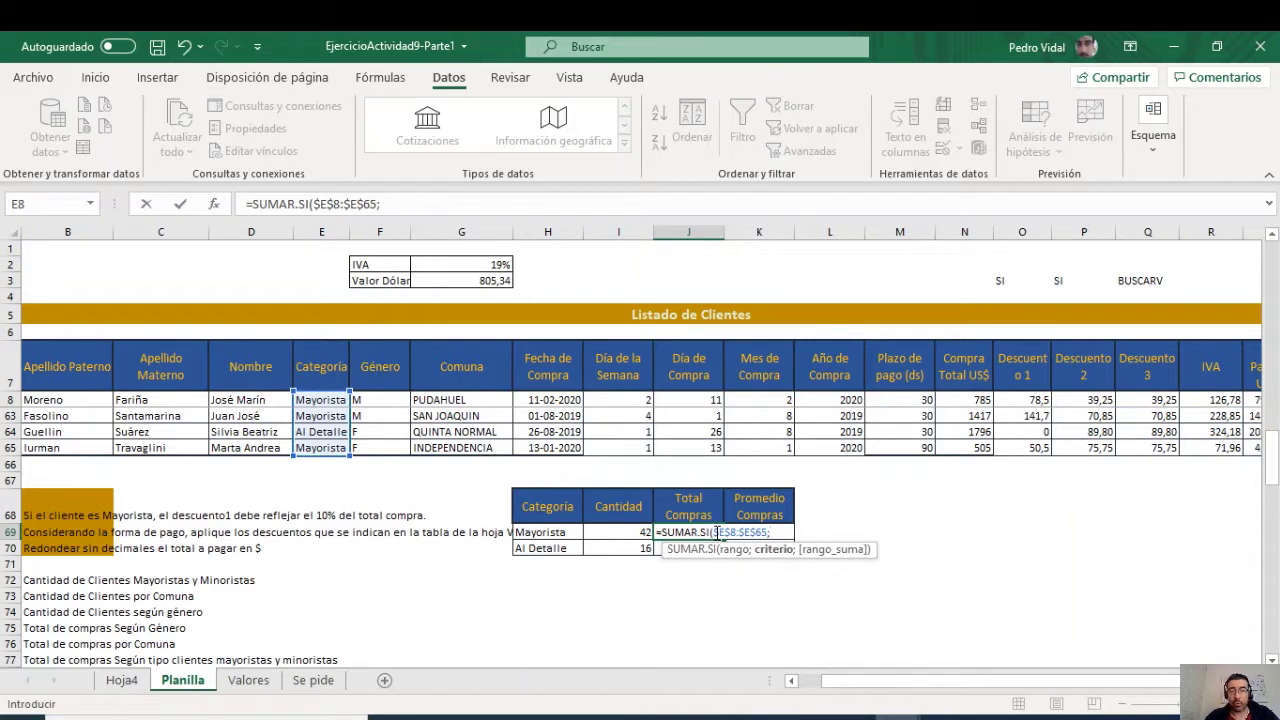
pyautogui.click(553, 533)
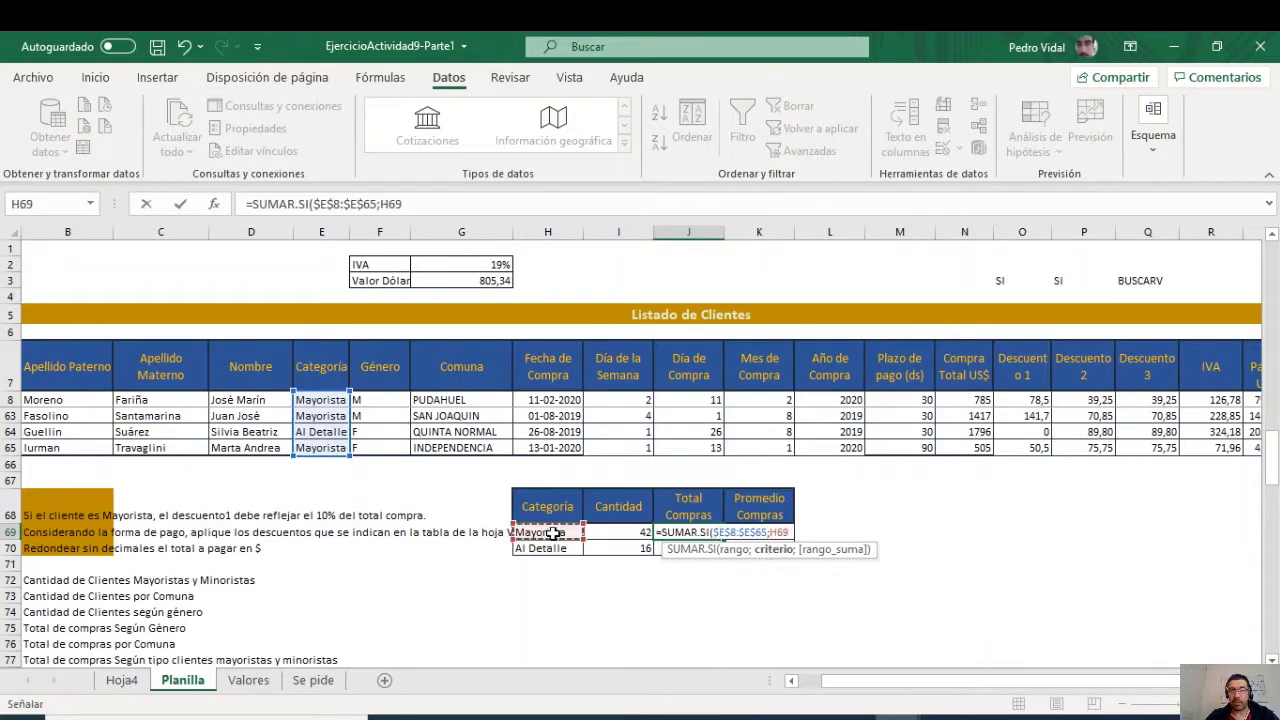
pyautogui.write(';')
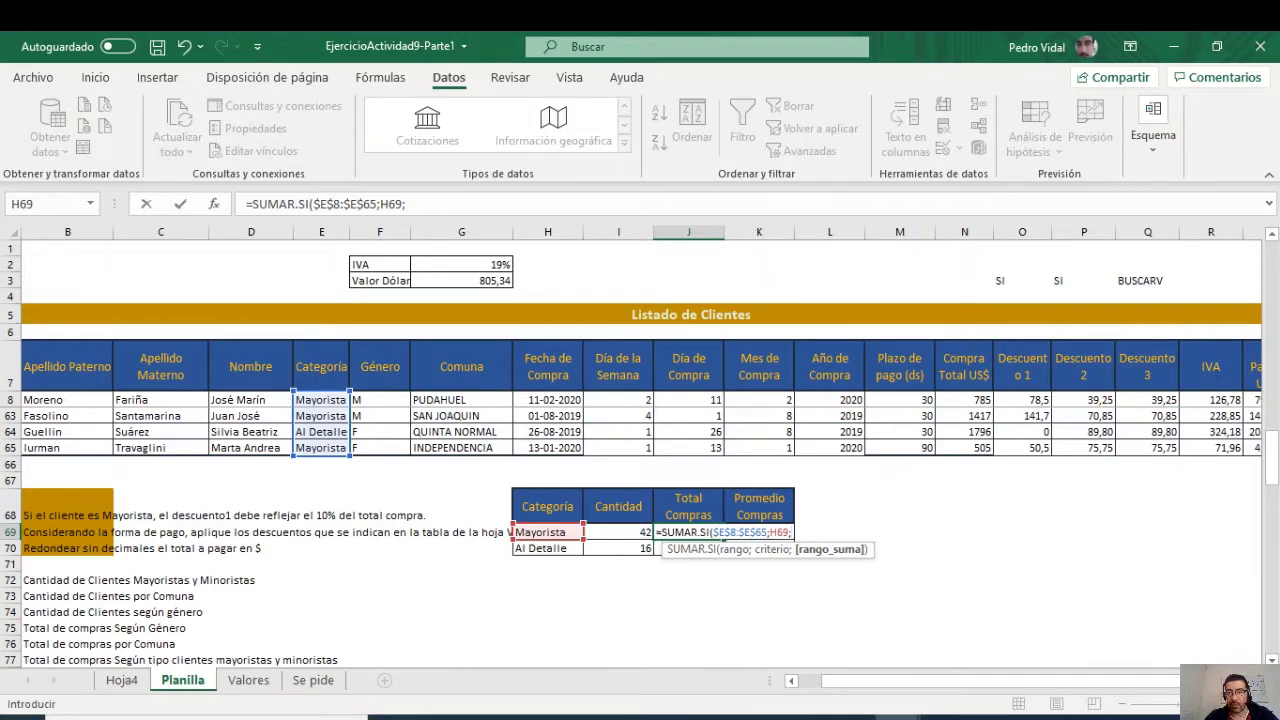
# Step: Add the A Pagar US$ cells $S$8:$S$65 as the absolute sum range of the J69 formula
pyautogui.hscroll(2, 640, 450)
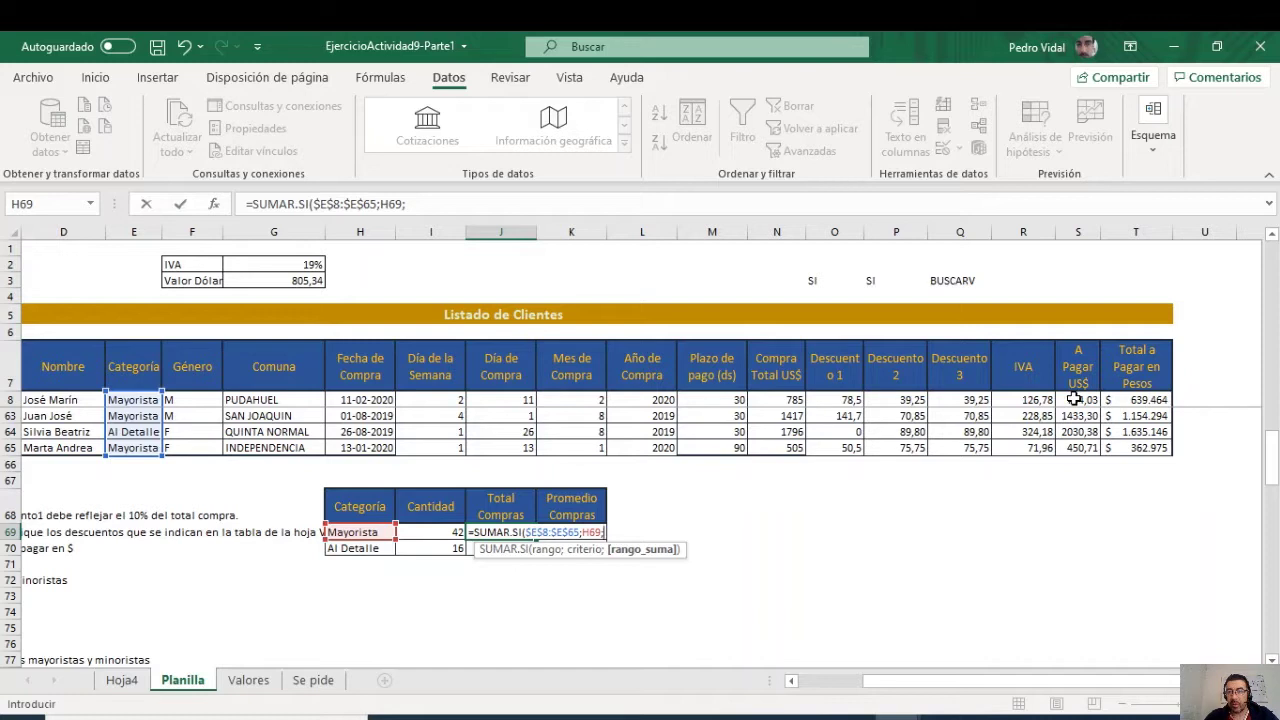
pyautogui.moveTo(1074, 399); pyautogui.dragTo(1073, 447)
pyautogui.press('F4')
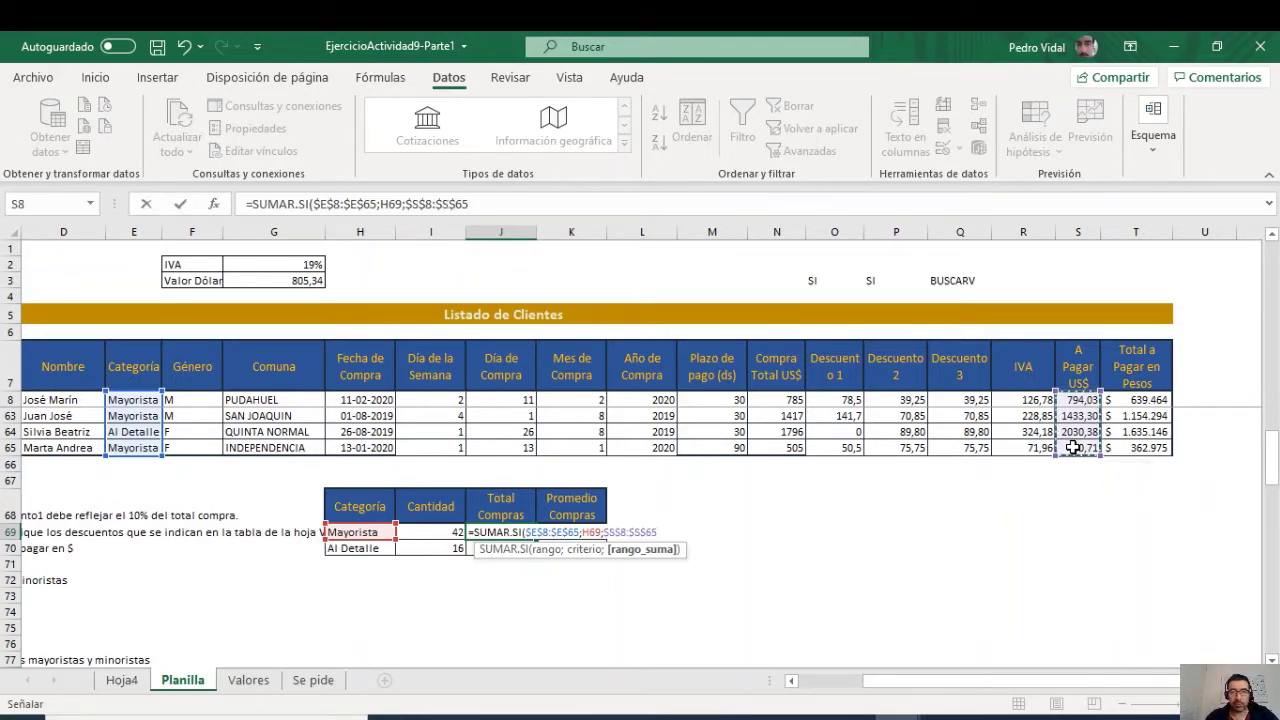
pyautogui.write(')')
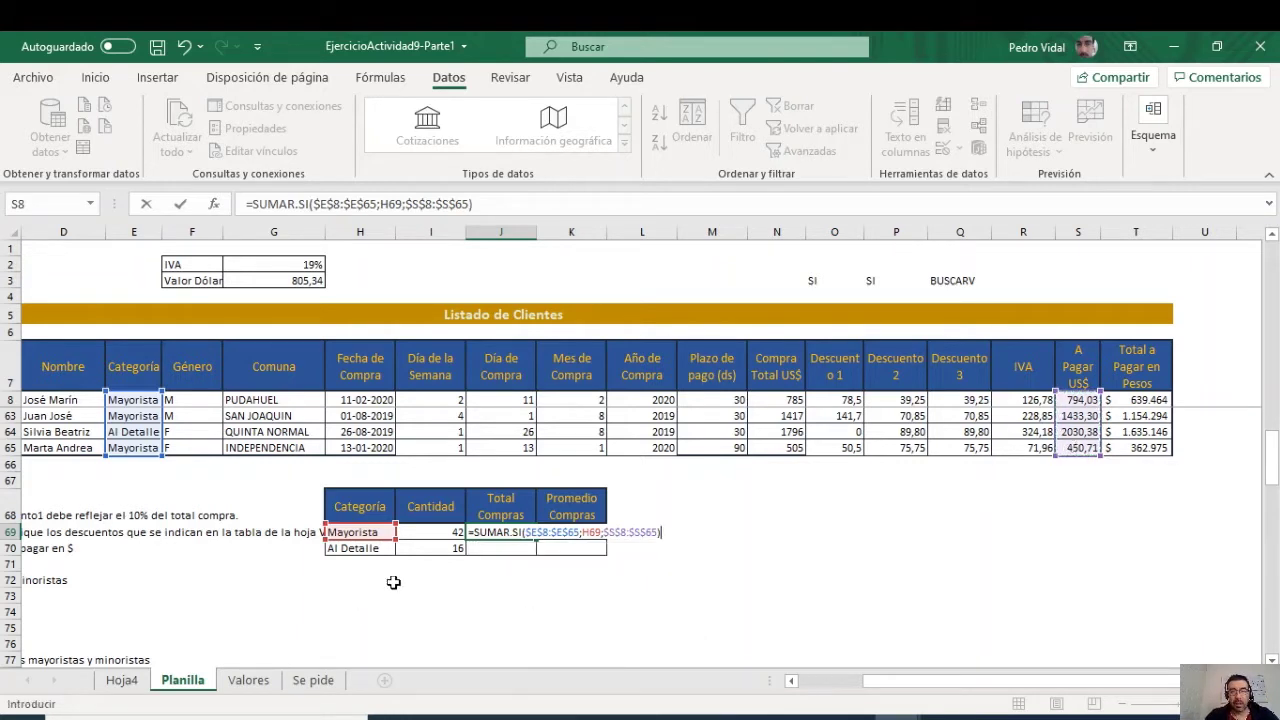
pyautogui.press('BackSpace')
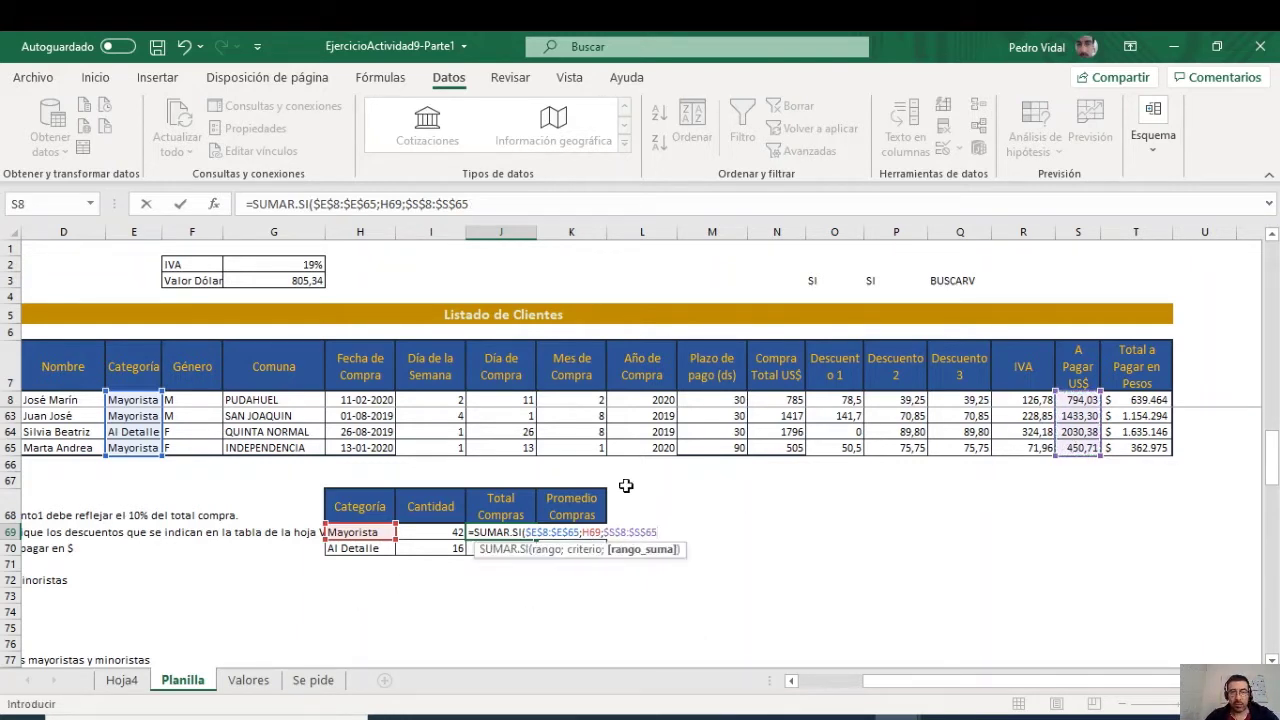
# Step: Check which cells the range, criterion and sum range arguments of the J69 formula refer to
pyautogui.click(550, 551)
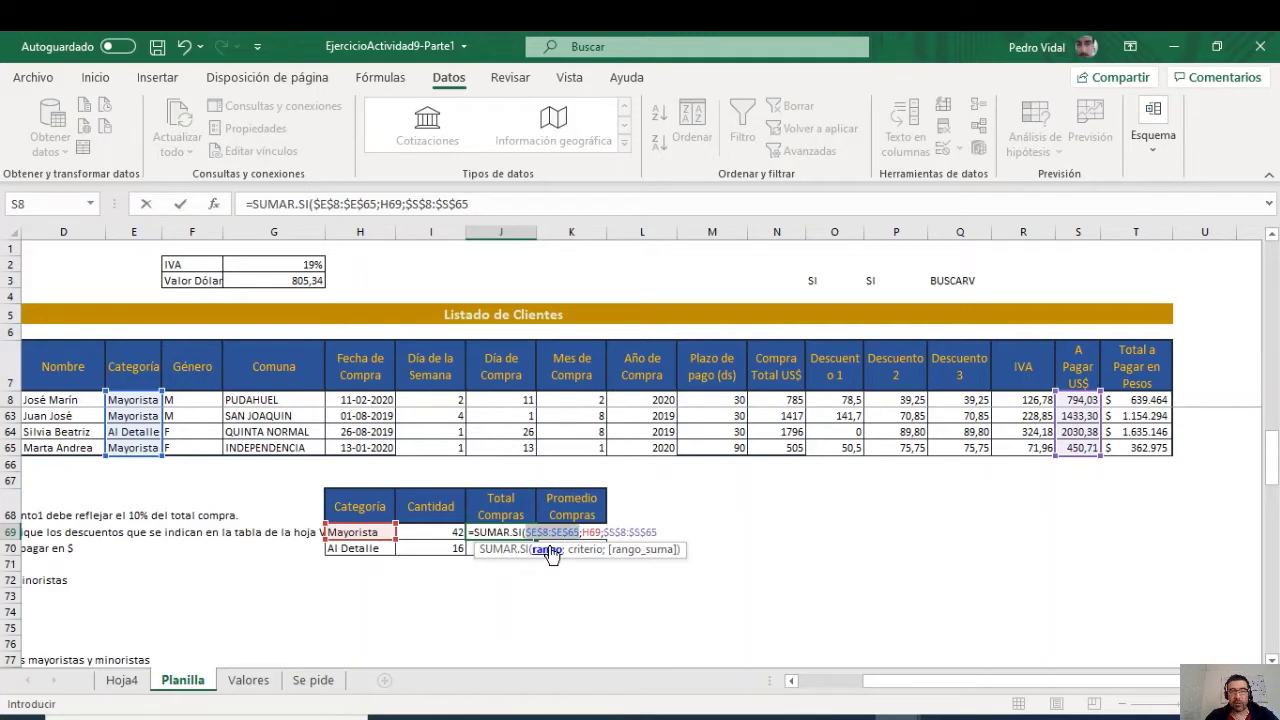
pyautogui.click(588, 551)
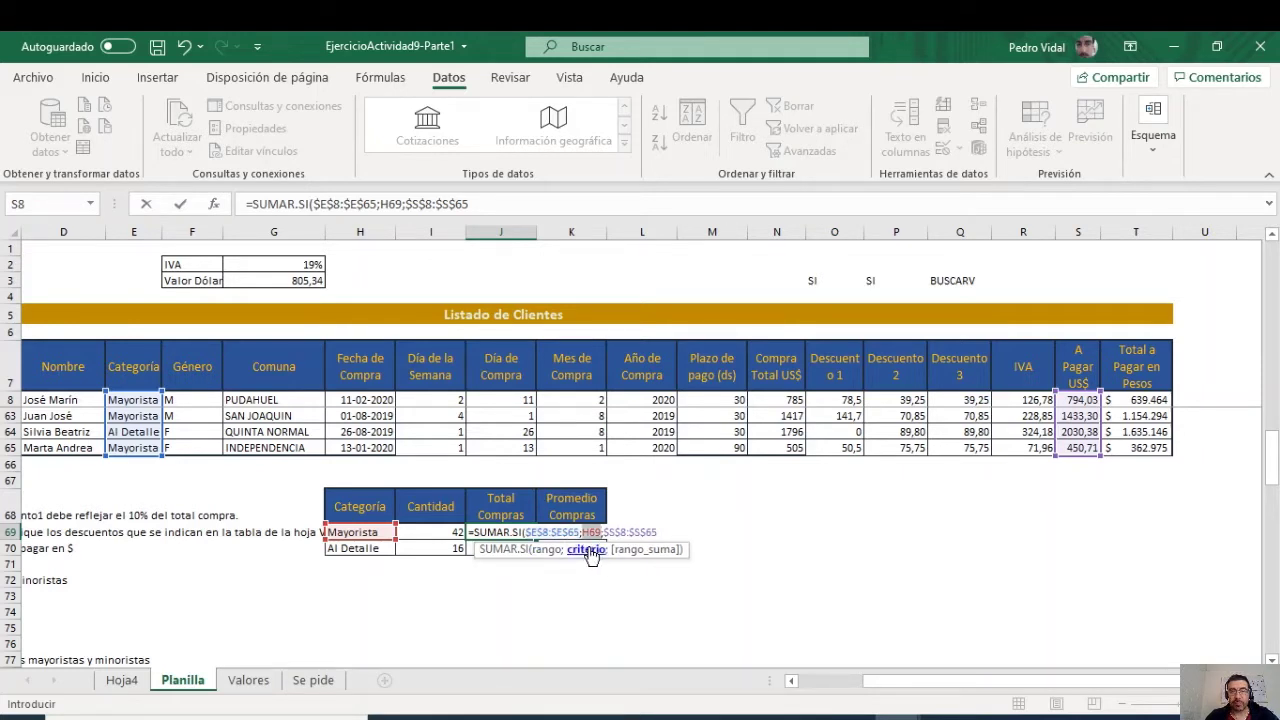
pyautogui.click(650, 551)
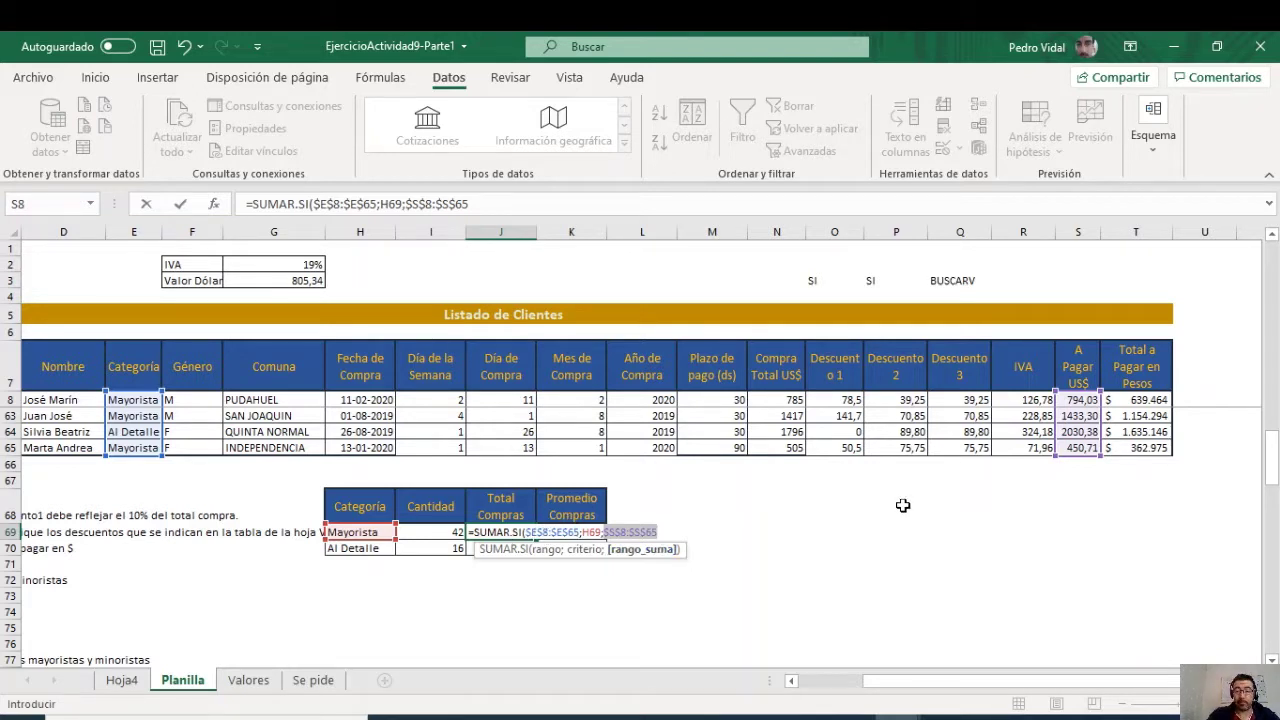
# Step: Re-enter the A Pagar US$ cells as the absolute sum range $S$8:$S$65 and complete the J69 formula
pyautogui.press('BackSpace')
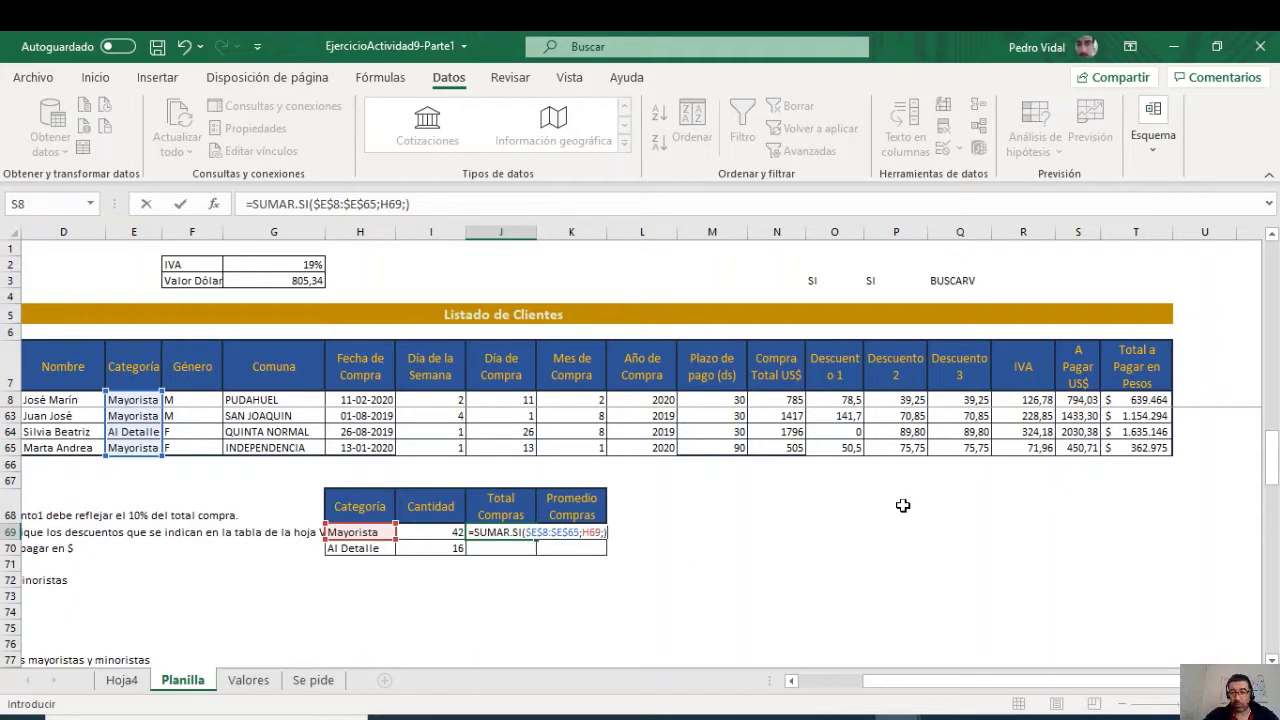
pyautogui.press('Delete')
pyautogui.click(1086, 399)
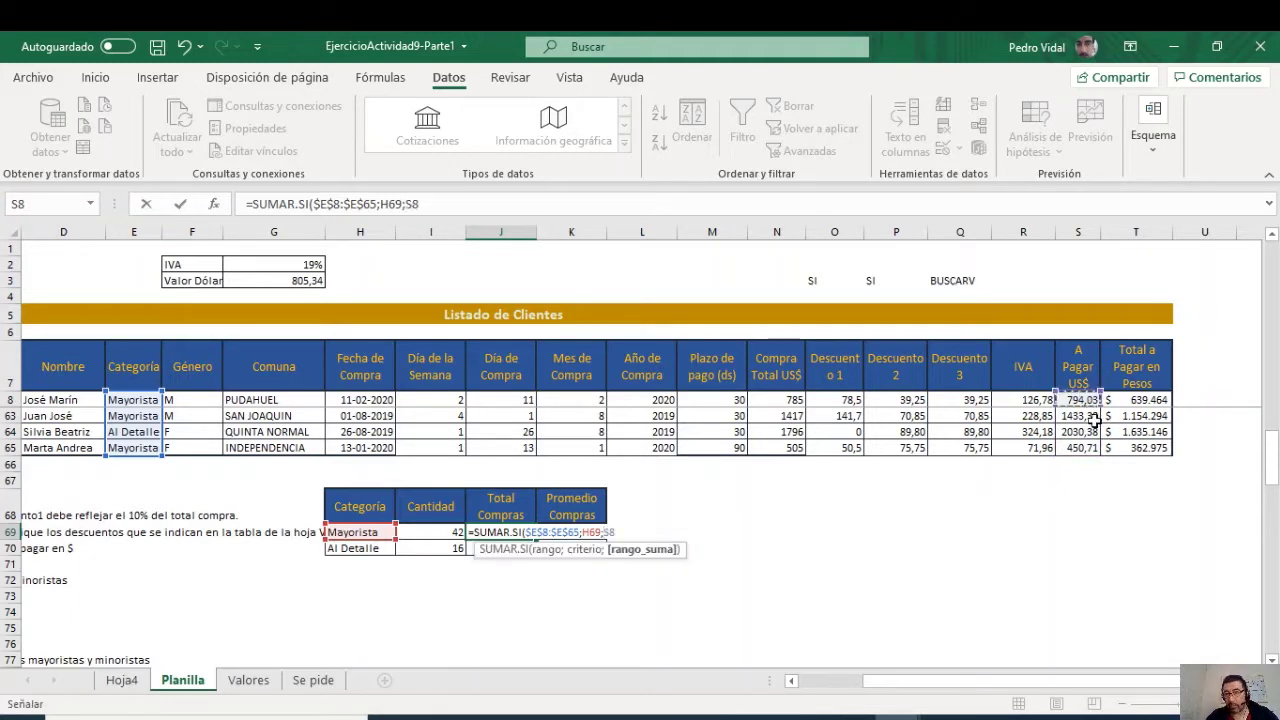
pyautogui.moveTo(1093, 420); pyautogui.dragTo(1093, 440)
pyautogui.press('F4')
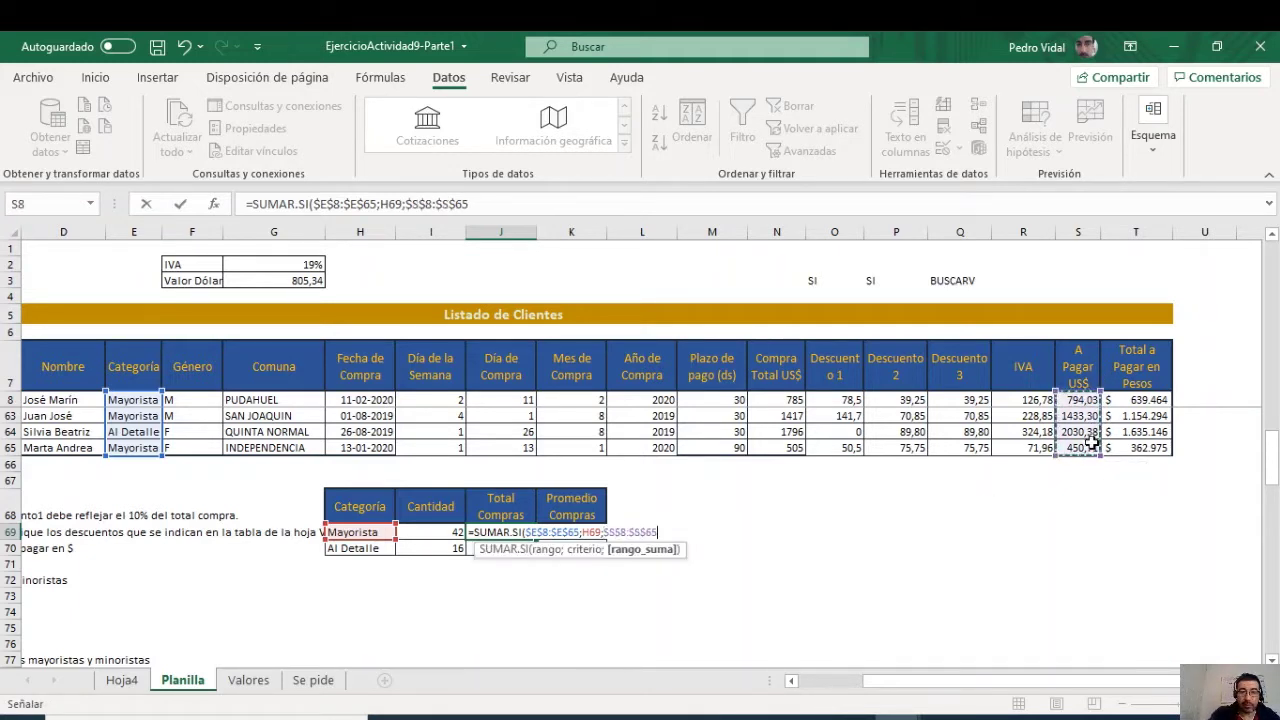
pyautogui.write(')')
pyautogui.press('Return')
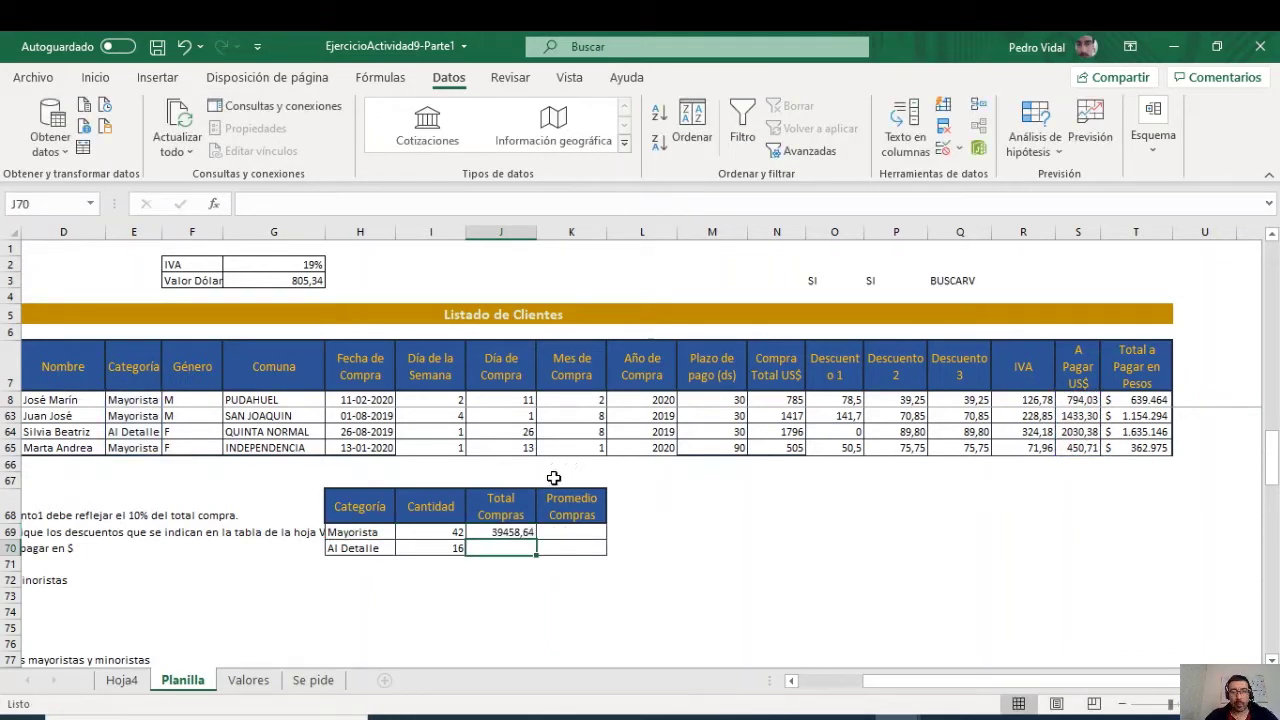
# Step: Narrow columns F and G and columns I through L so more of the client list fits on screen
pyautogui.scroll(1, 553, 478)
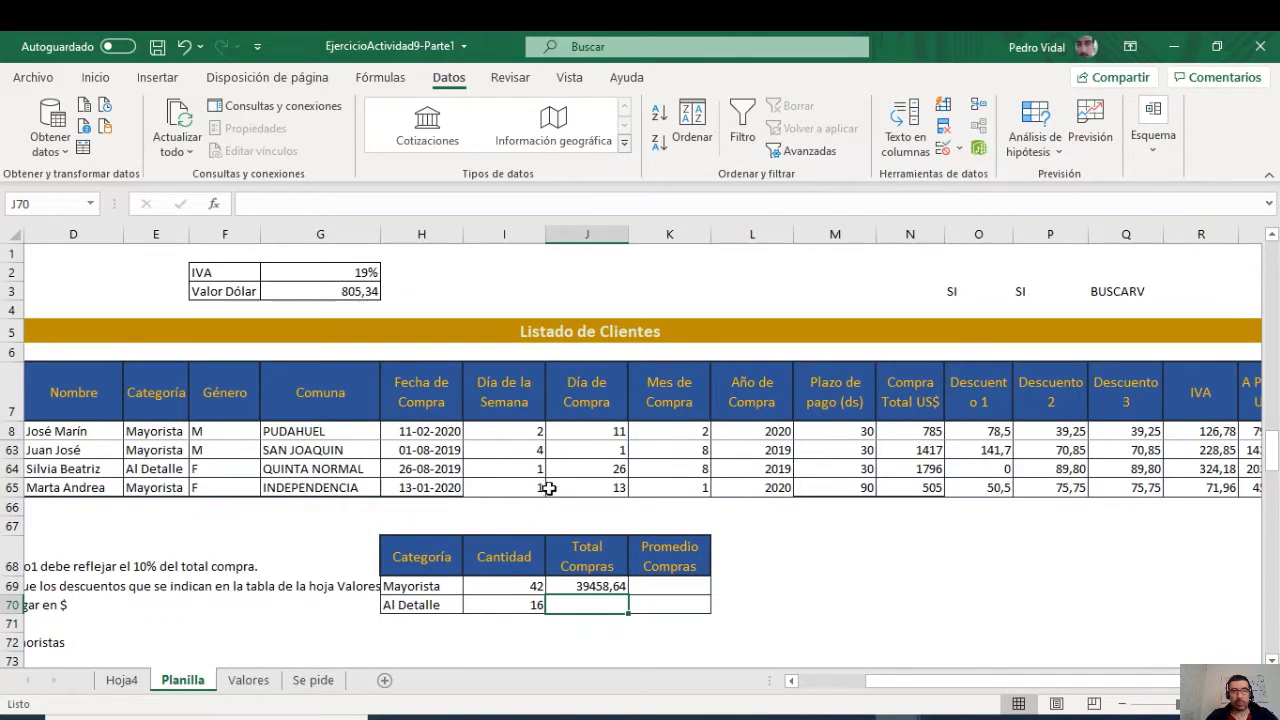
pyautogui.moveTo(257, 236); pyautogui.dragTo(248, 235)
pyautogui.moveTo(362, 233); pyautogui.dragTo(357, 234)
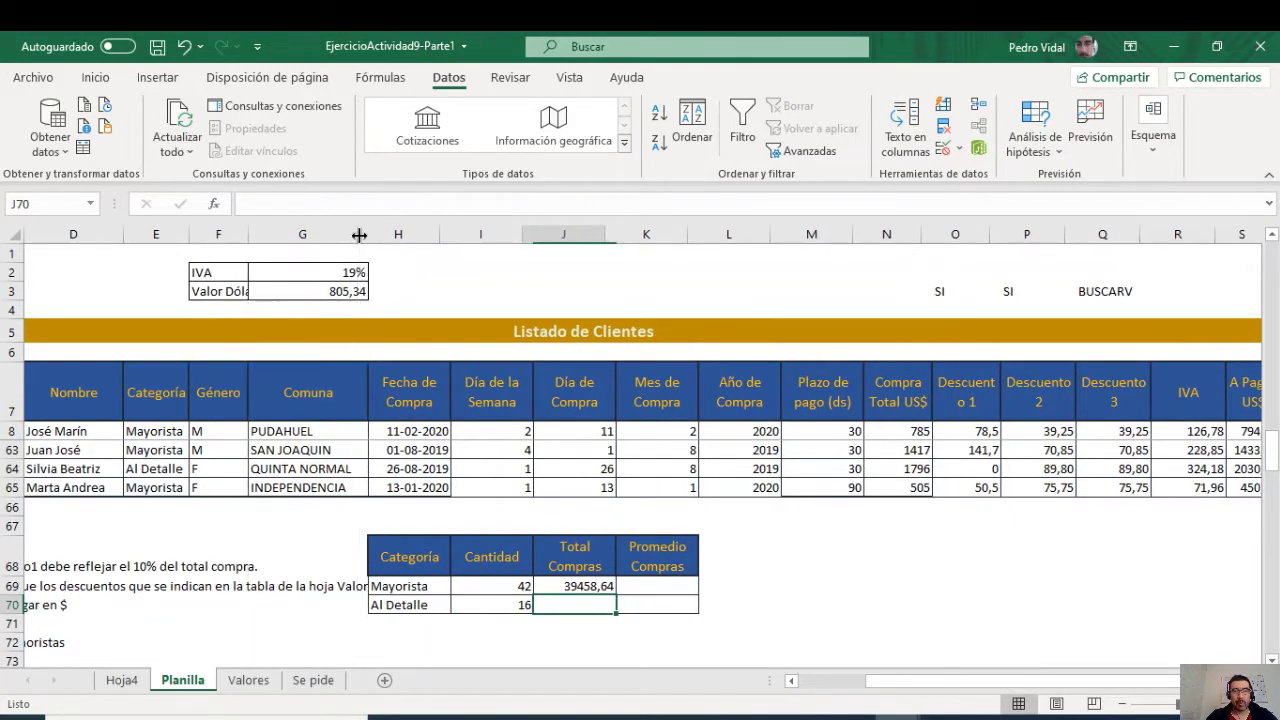
pyautogui.moveTo(490, 234); pyautogui.dragTo(625, 236)
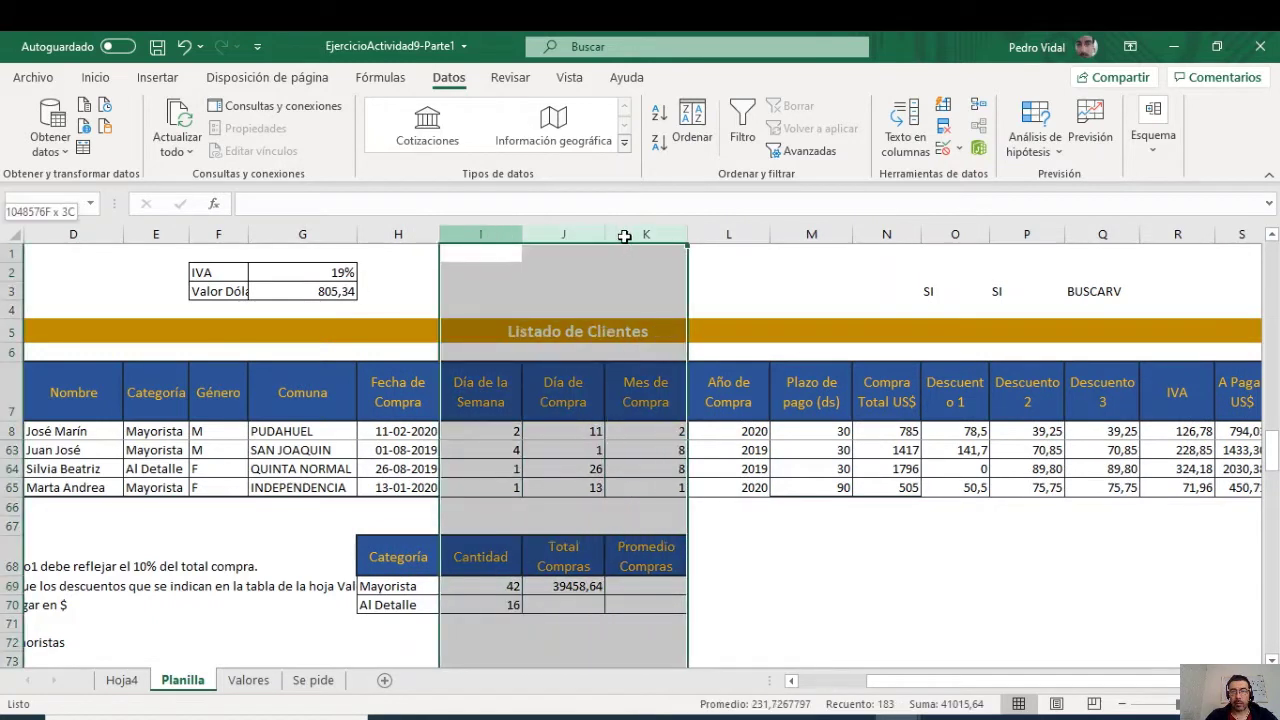
pyautogui.moveTo(512, 232)
pyautogui.mouseDown()
pyautogui.moveTo(739, 232)
pyautogui.moveTo(500, 234)
pyautogui.mouseUp()
pyautogui.click(733, 230)
# Step: Fill the J69 total purchases formula down to J70 for Al Detalle
pyautogui.click(593, 566)
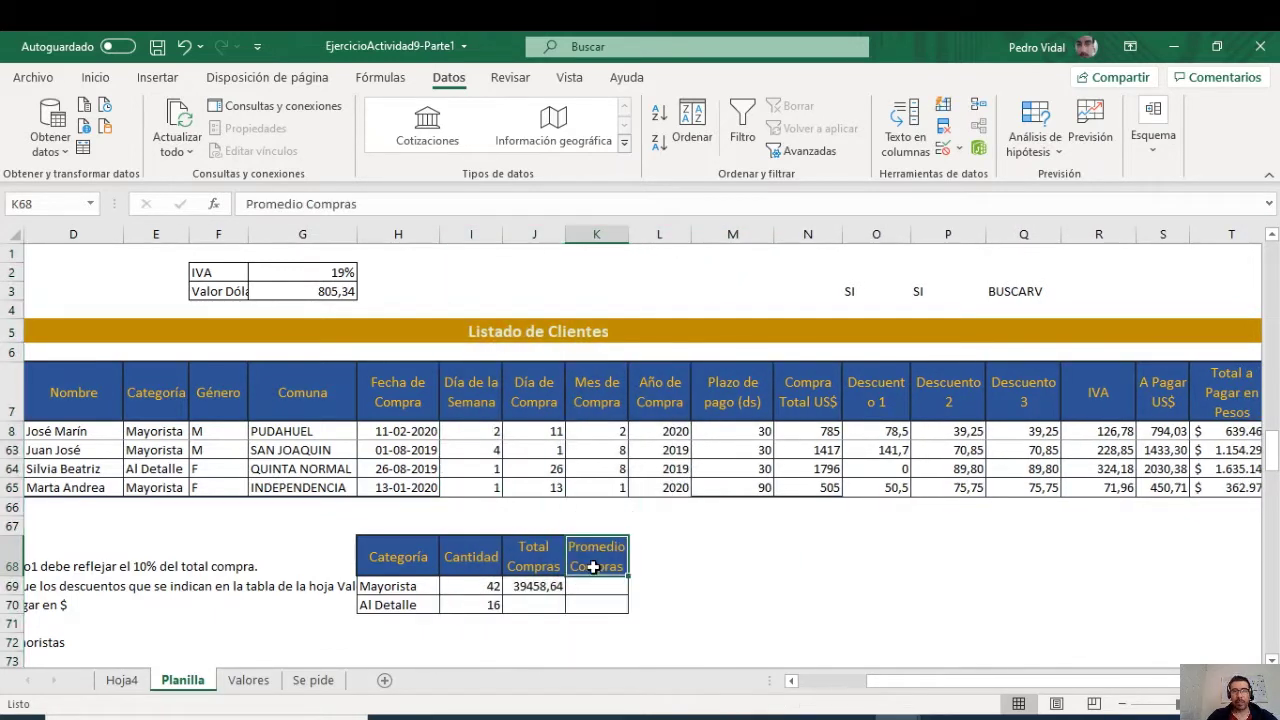
pyautogui.click(551, 586)
pyautogui.moveTo(565, 595); pyautogui.dragTo(565, 608)
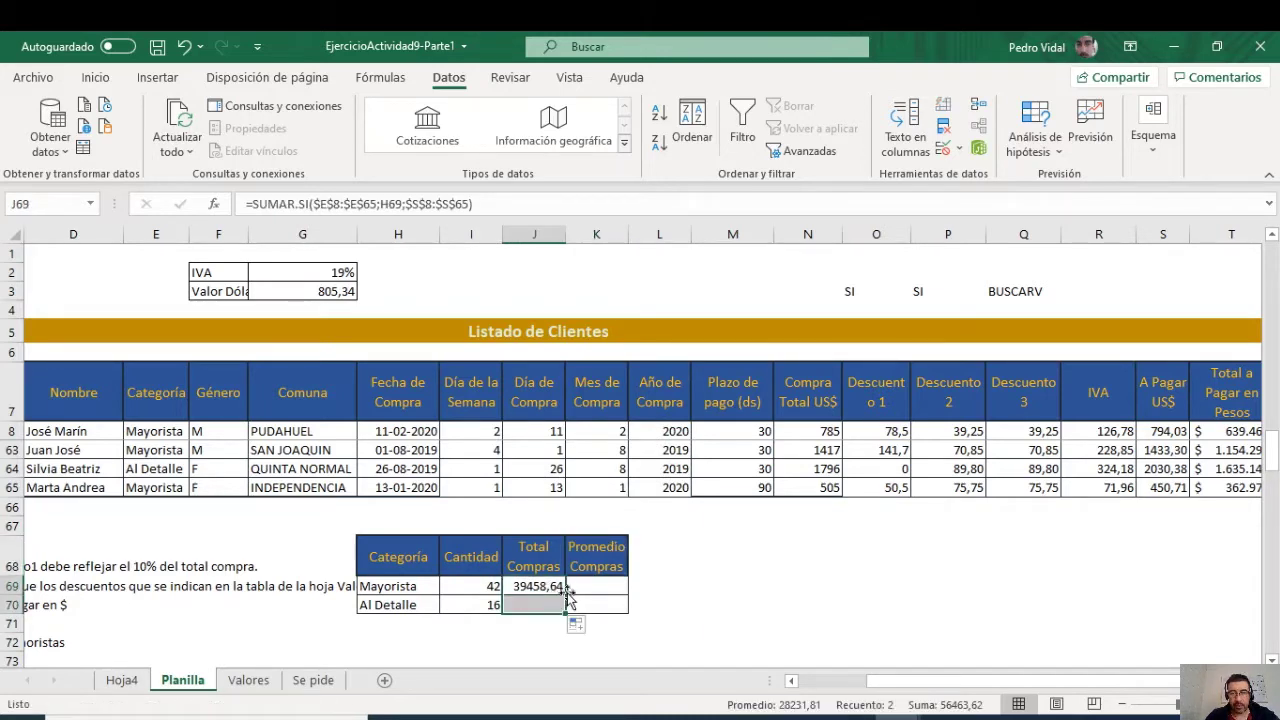
# Step: Begin a PROMEDIO.SI formula in K69 with the category cells $E$8:$E$65 as its absolute range
pyautogui.click(585, 591)
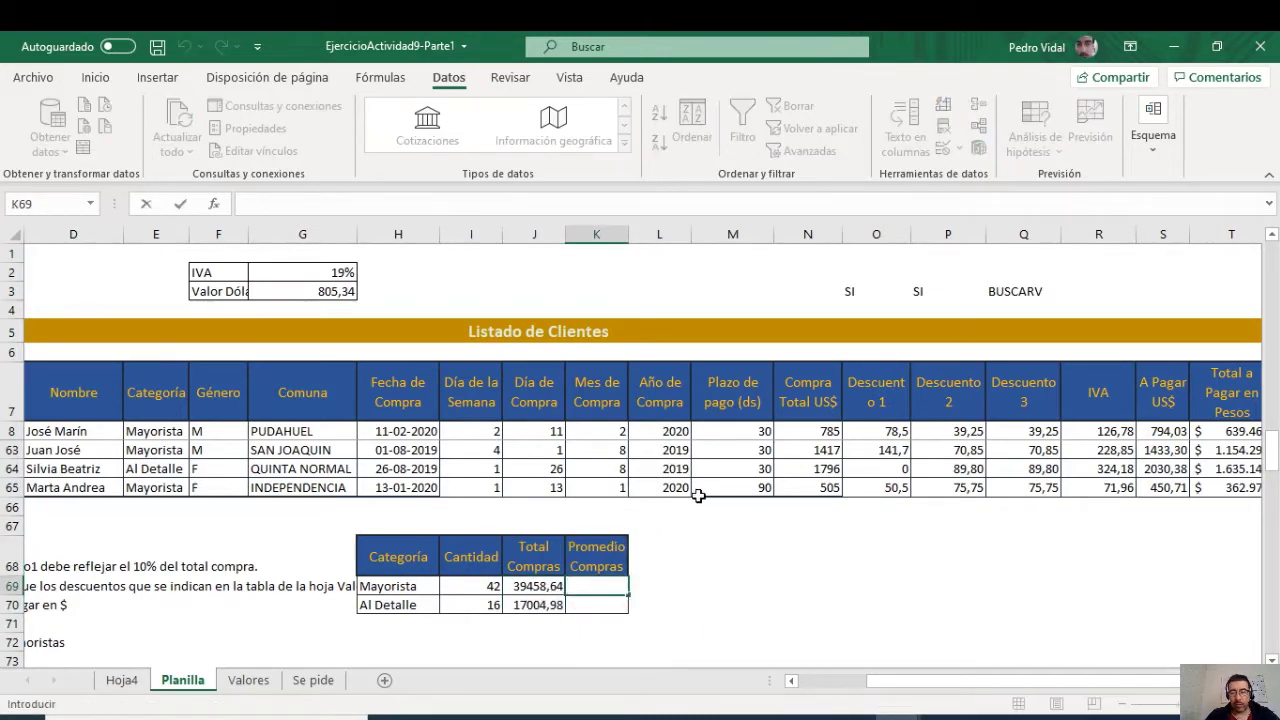
pyautogui.write('=PROME')
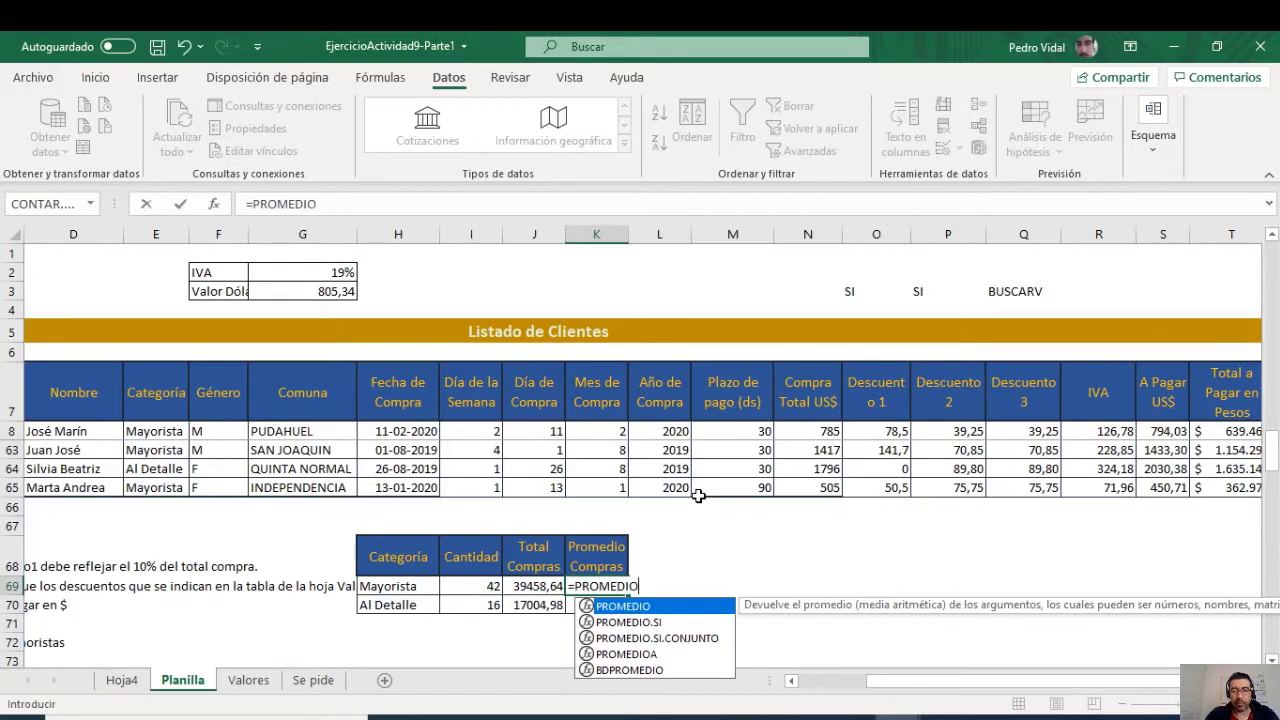
pyautogui.write('DIO.')
pyautogui.doubleClick(642, 623)
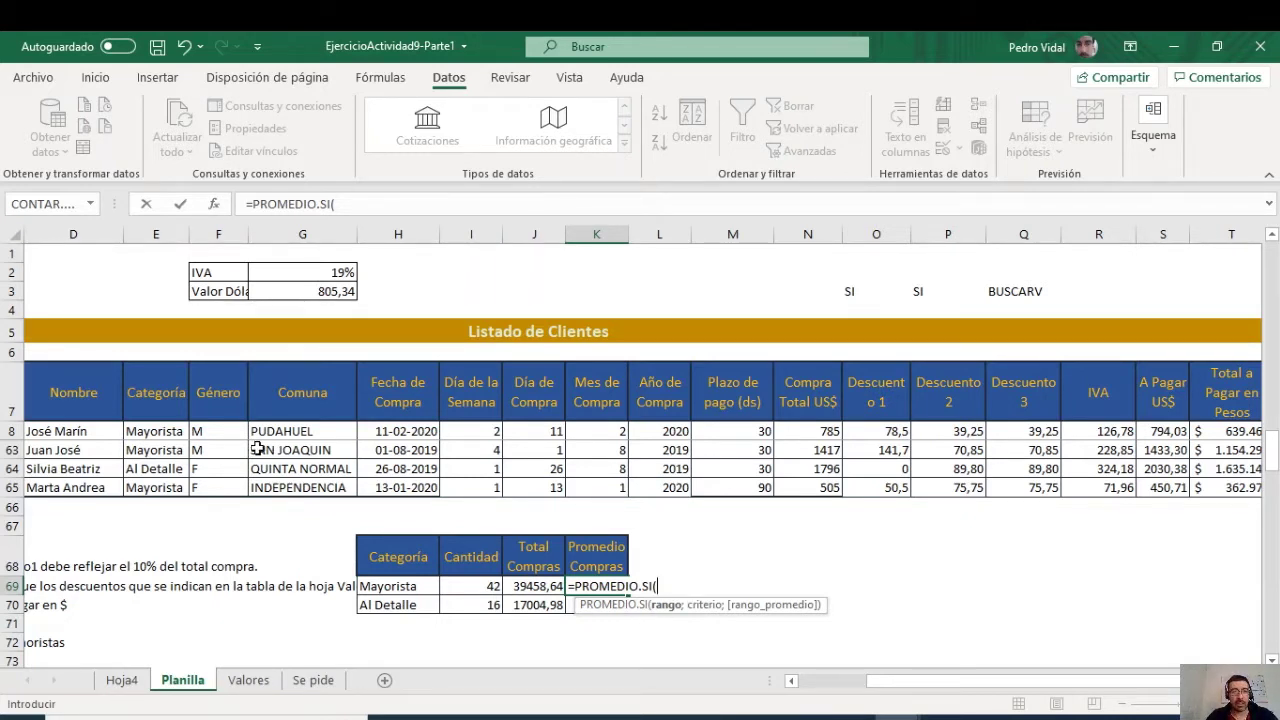
pyautogui.moveTo(172, 431); pyautogui.dragTo(170, 500)
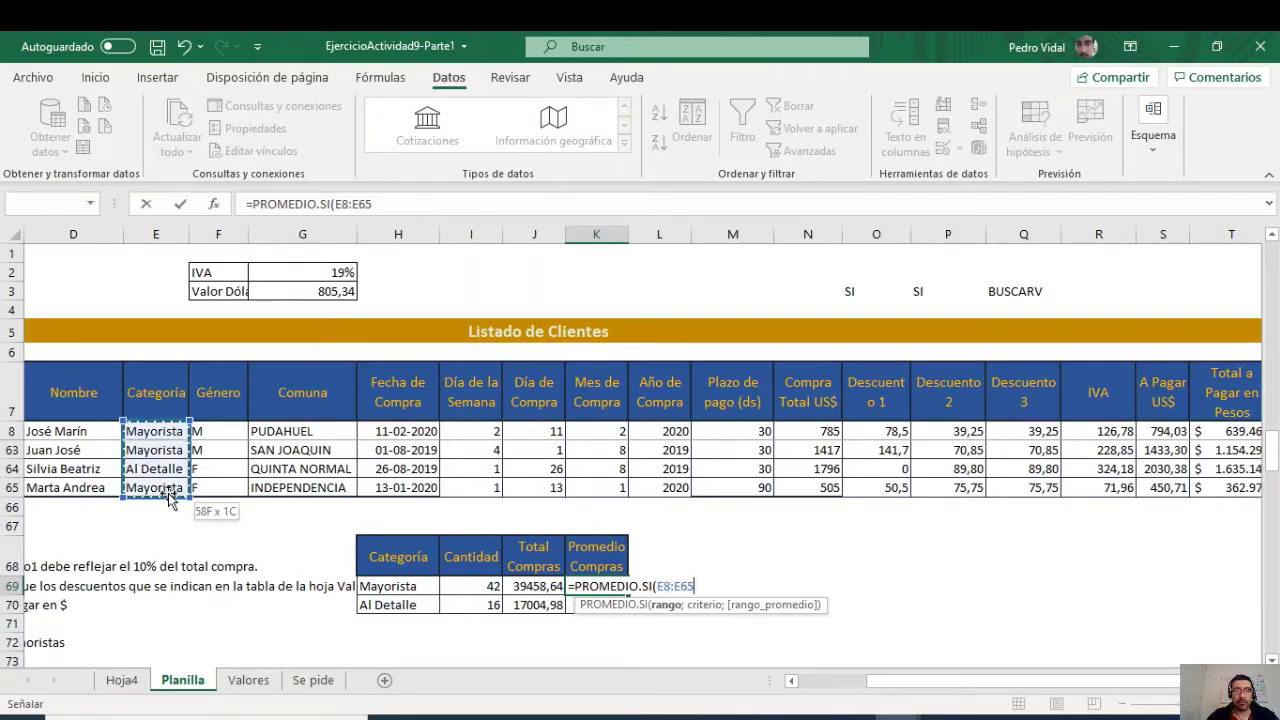
pyautogui.press('F4')
pyautogui.write(';')
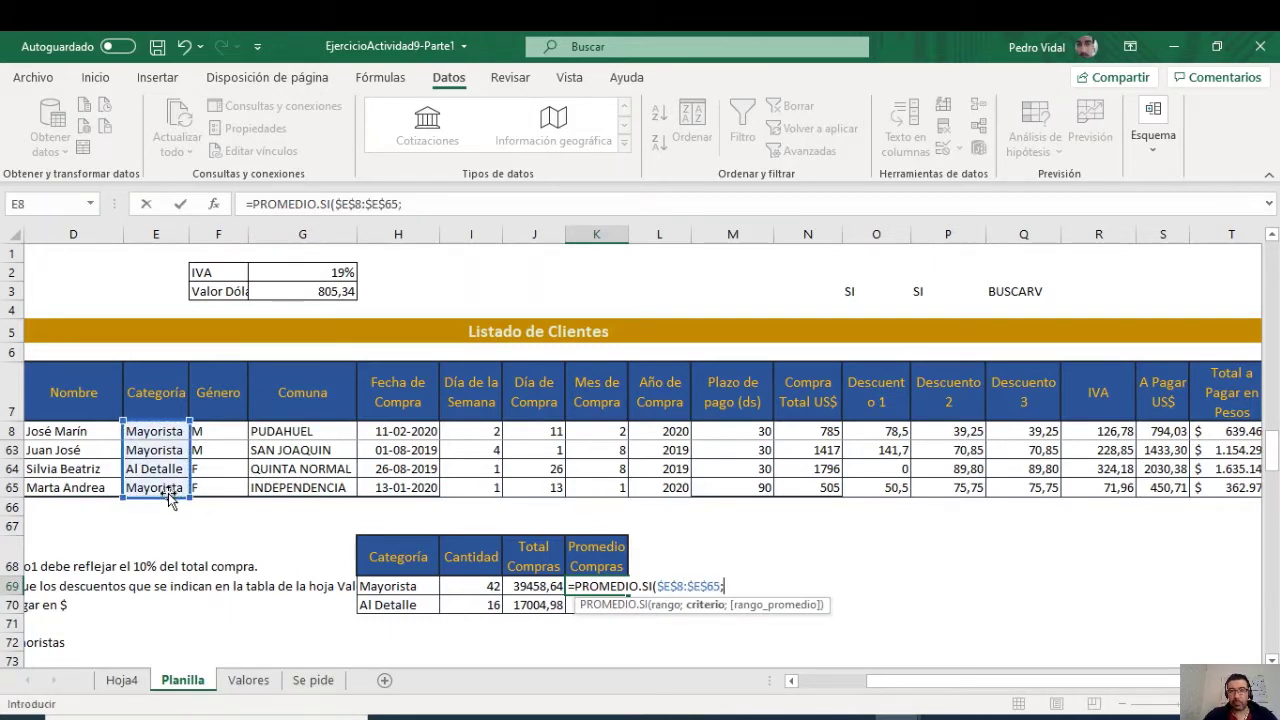
# Step: Complete the K69 PROMEDIO.SI formula with criterion H69 and absolute average range $S$8:$S$65, and fill it down to K70
pyautogui.click(385, 587)
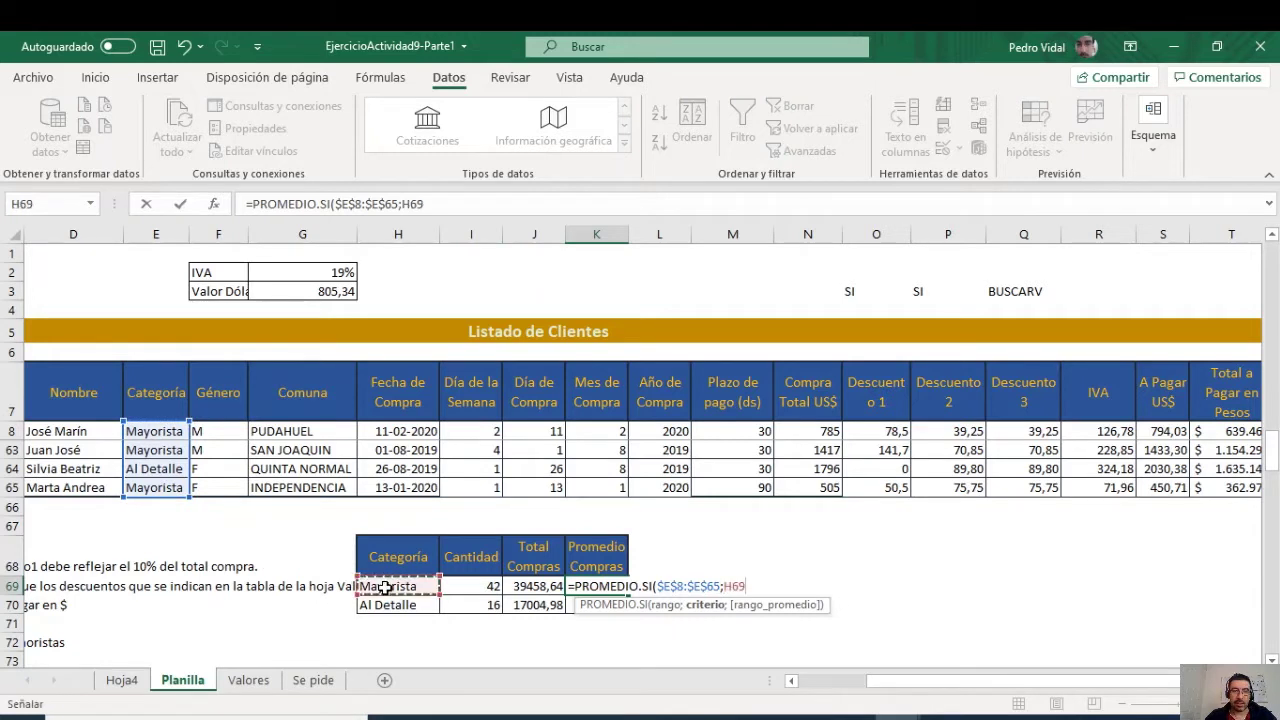
pyautogui.write(';')
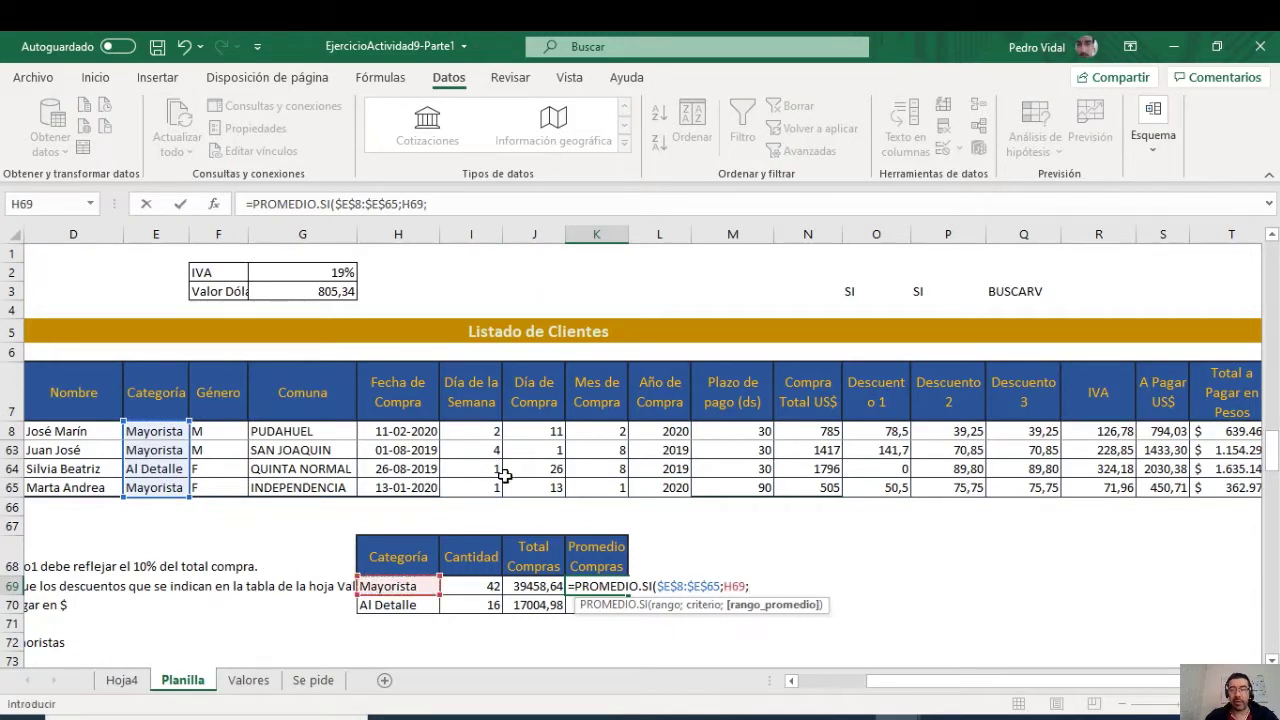
pyautogui.click(1172, 430)
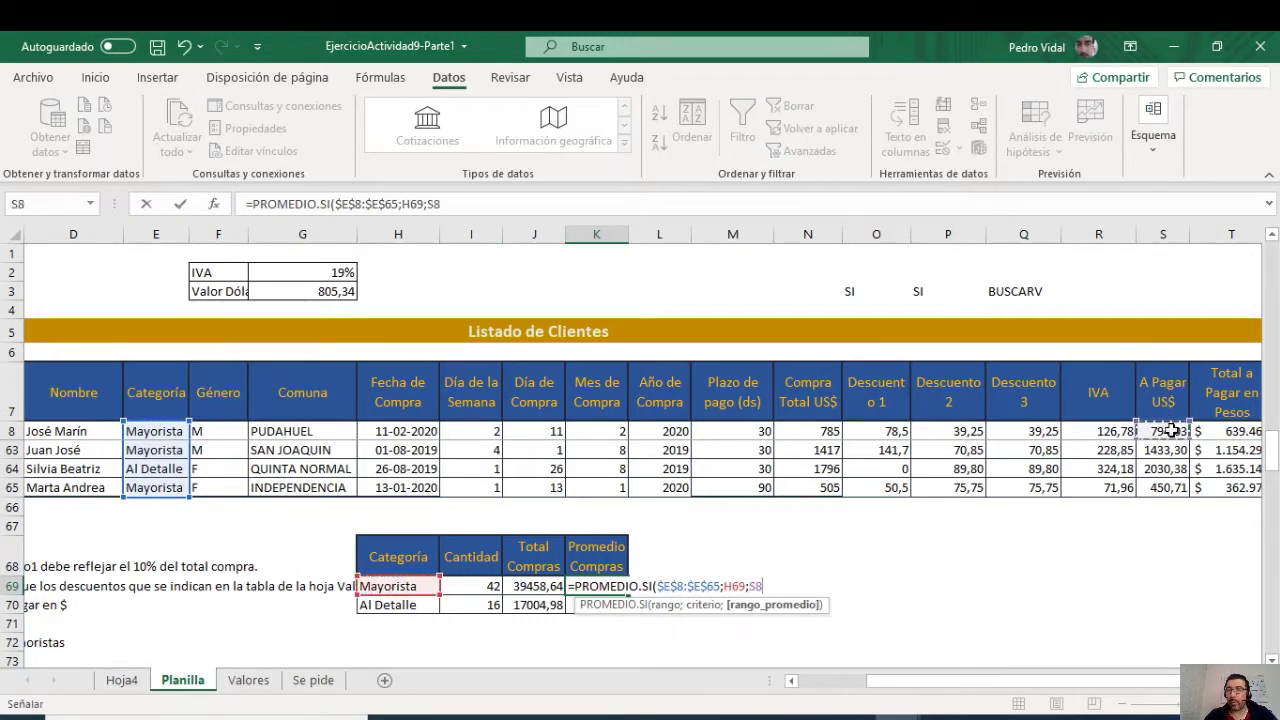
pyautogui.moveTo(1172, 430); pyautogui.dragTo(1173, 487)
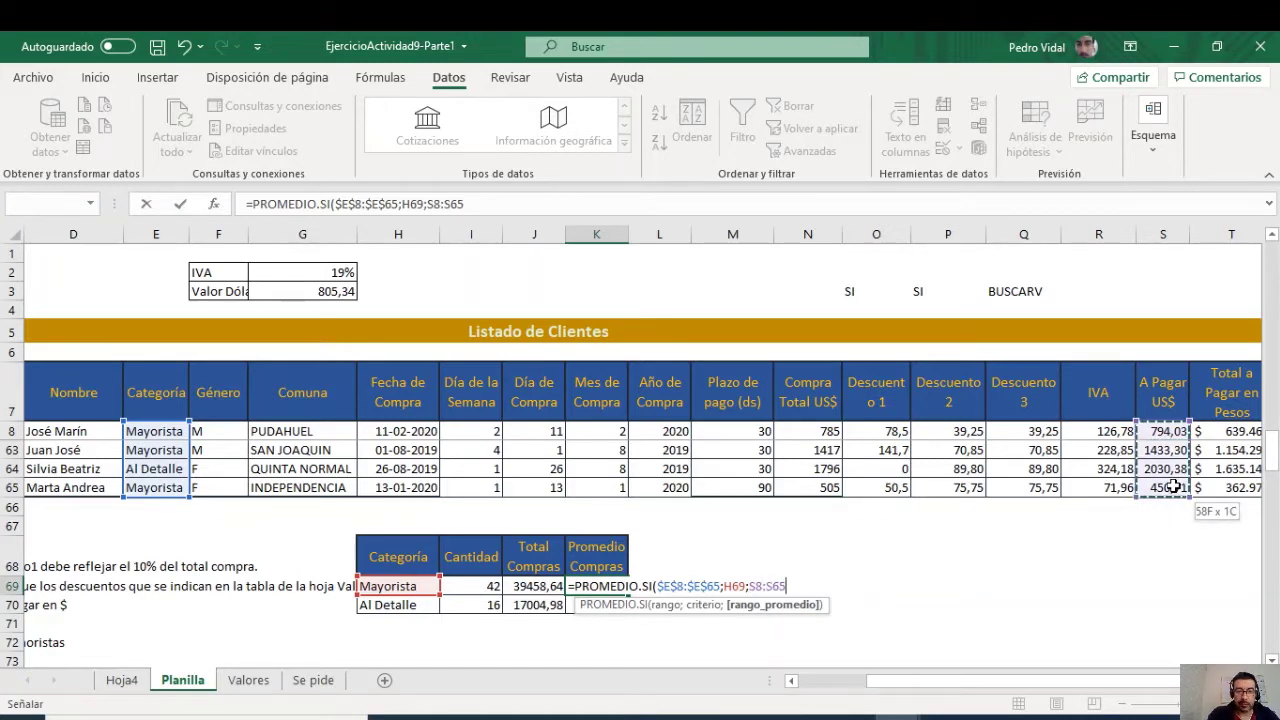
pyautogui.press('F4')
pyautogui.write(')')
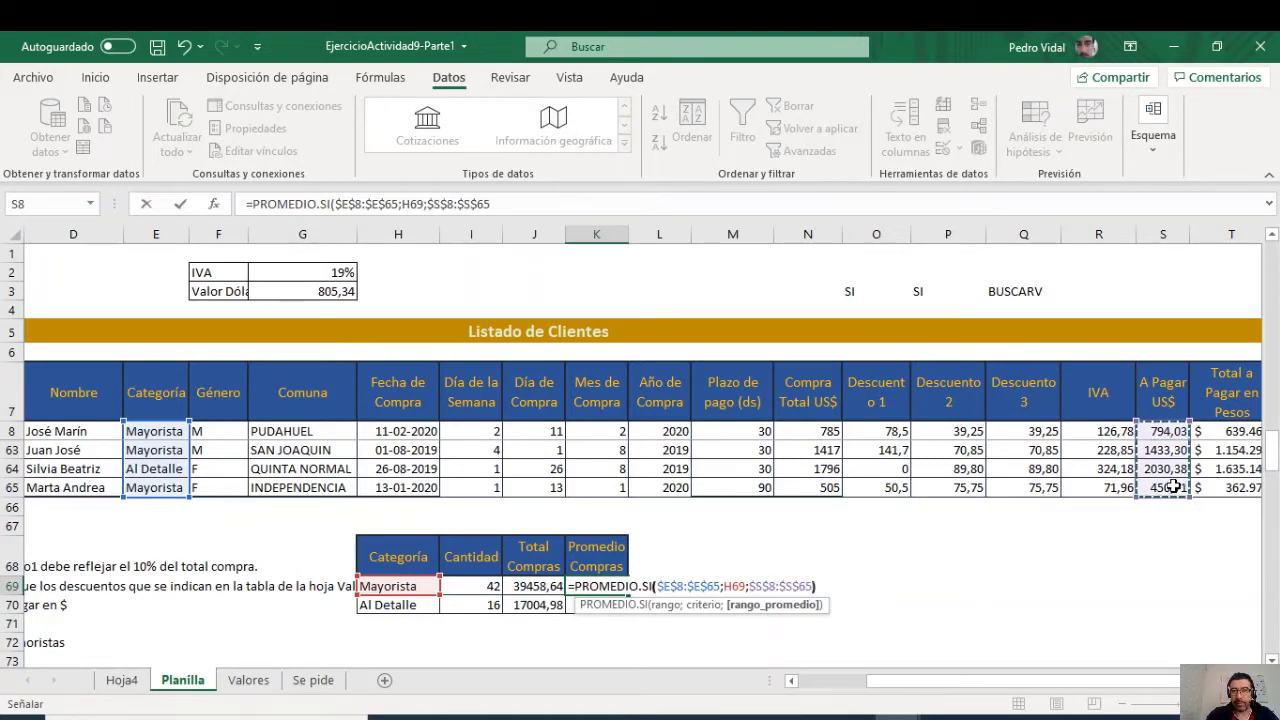
pyautogui.press('Return')
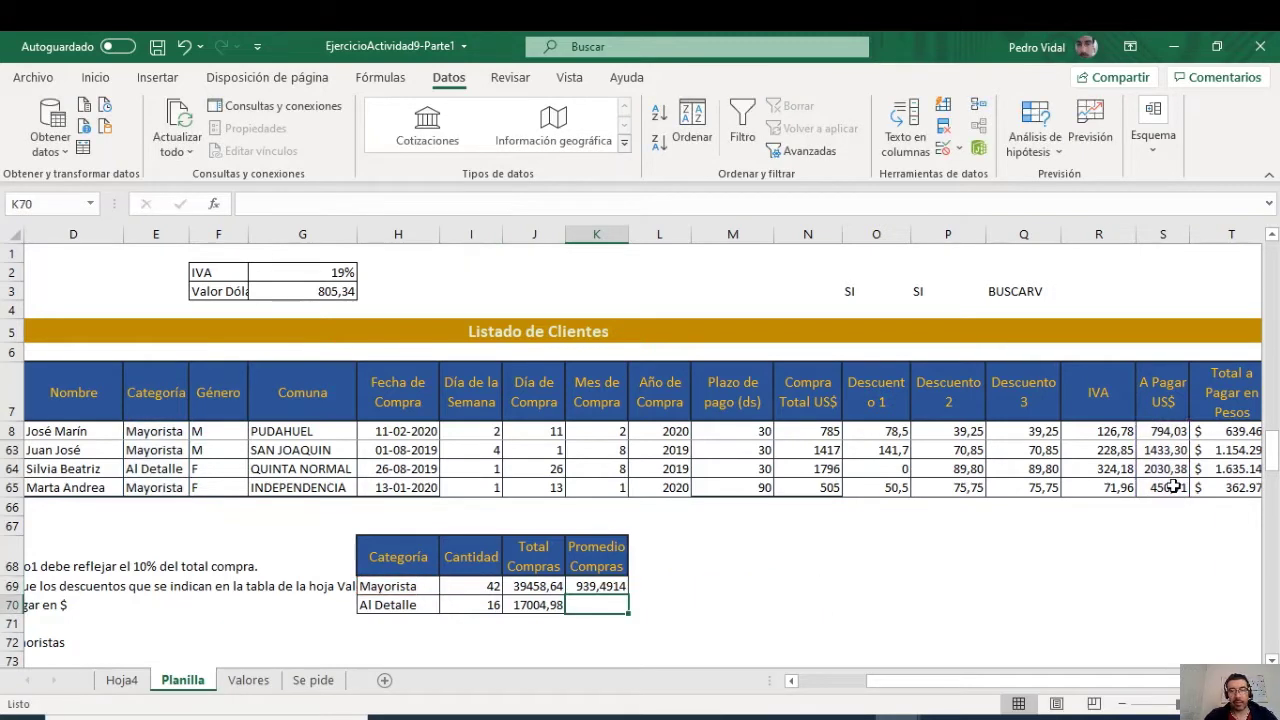
pyautogui.click(622, 585)
pyautogui.moveTo(627, 592); pyautogui.dragTo(630, 614)
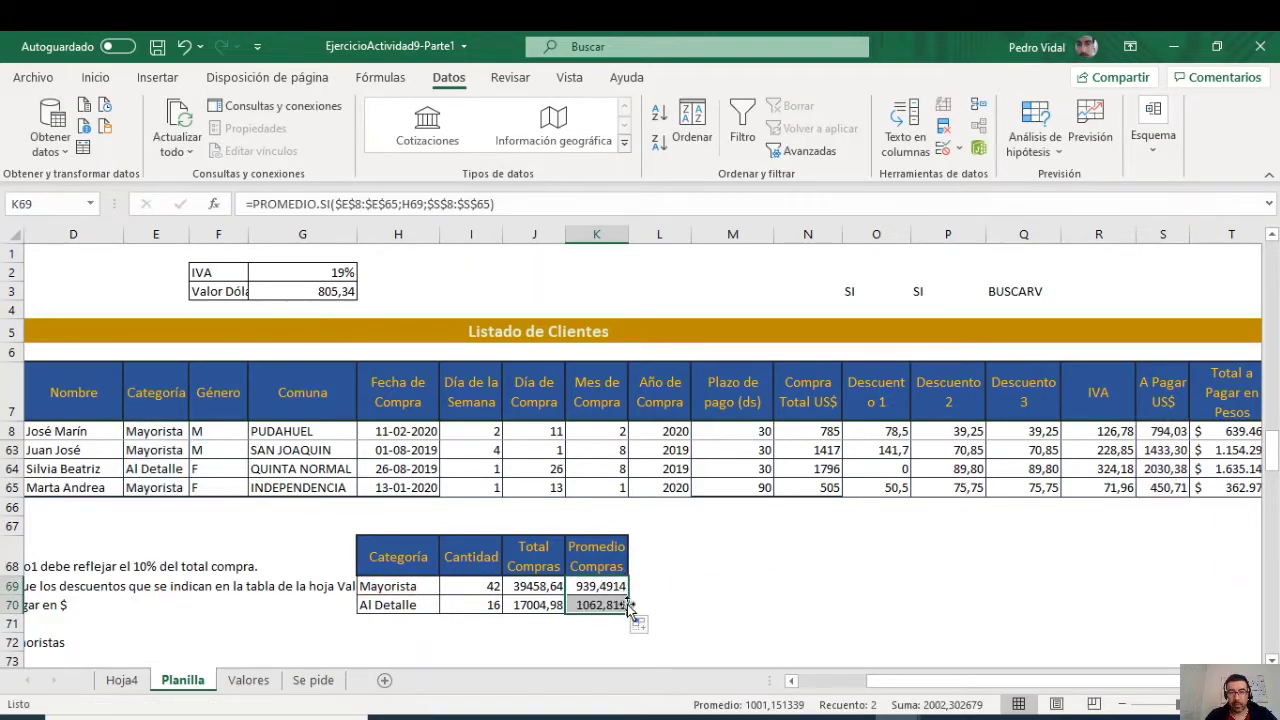
pyautogui.doubleClick(597, 585)
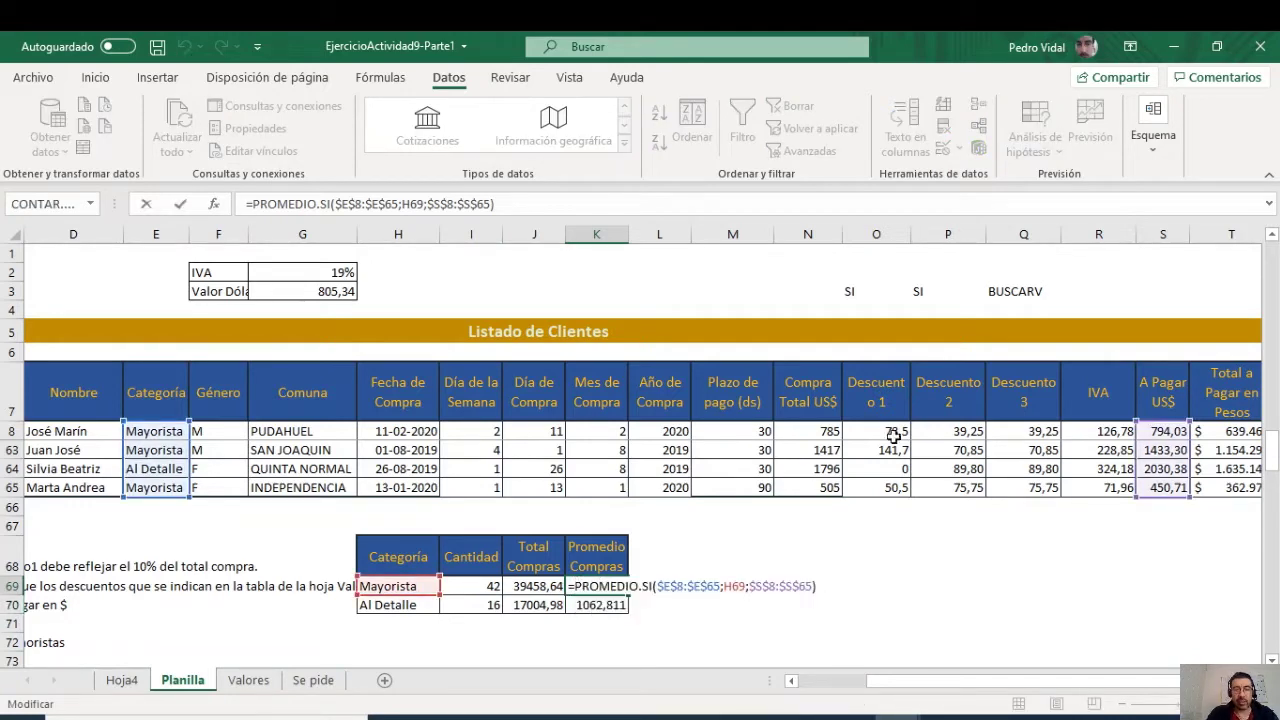
pyautogui.write('REDONDEAR')
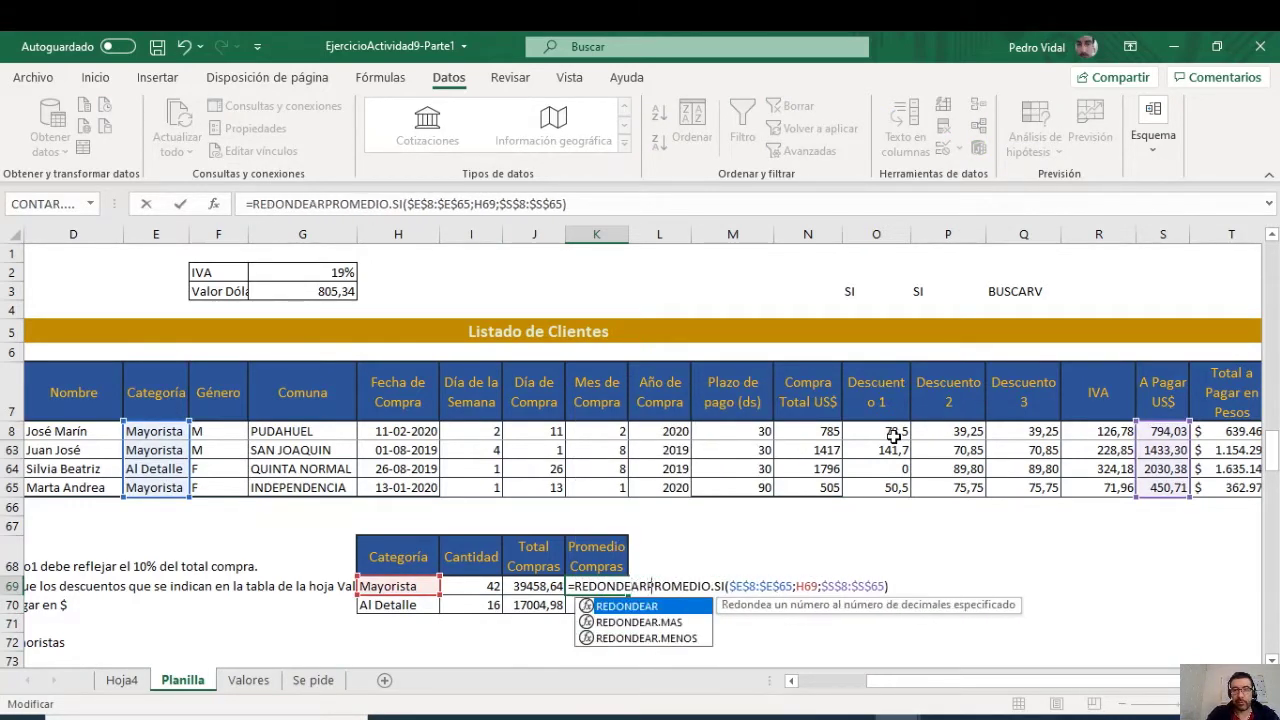
pyautogui.write('(')
pyautogui.click(909, 592)
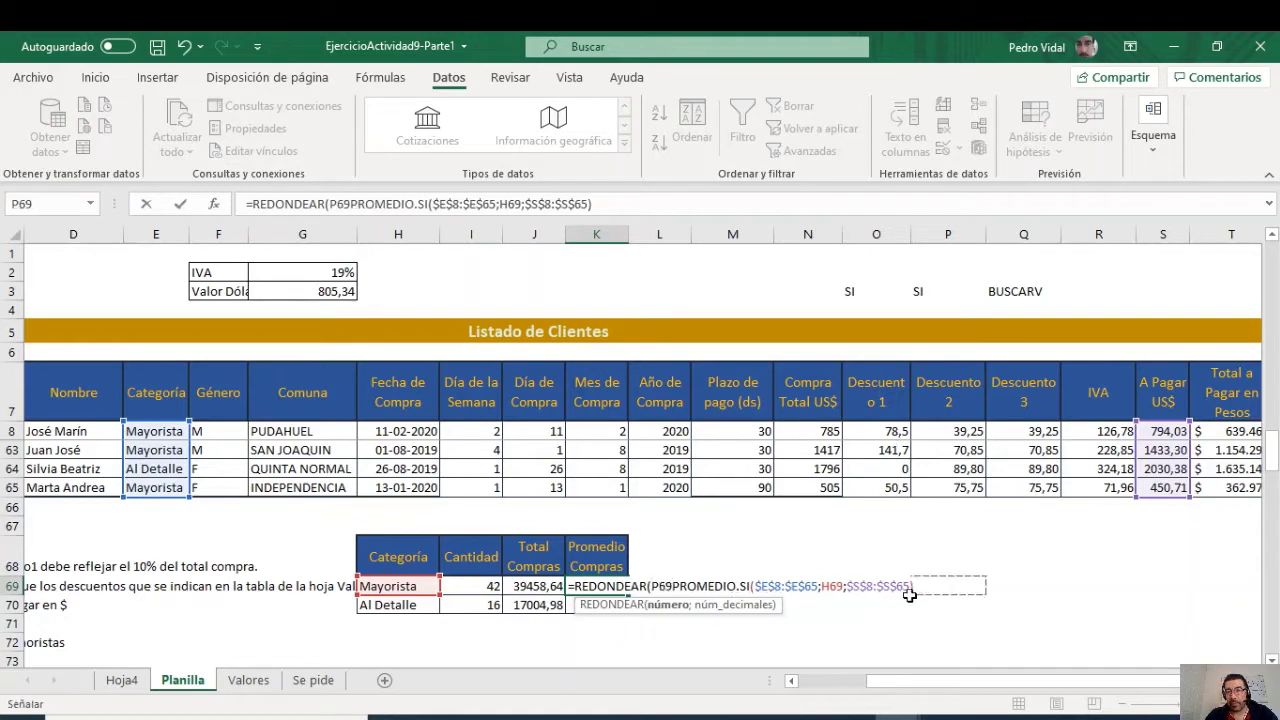
pyautogui.press('Escape')
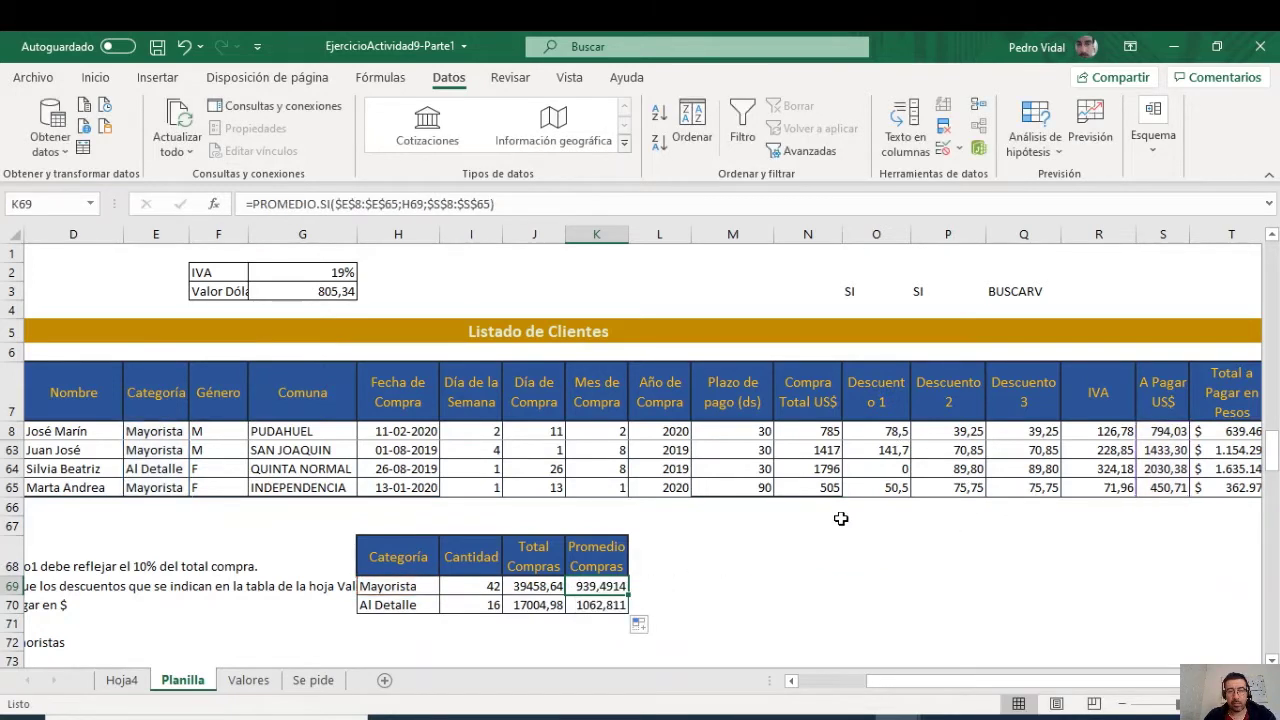
# Step: Wrap the K69 average formula in REDONDEAR with 2 decimals and fill it down to K70
pyautogui.doubleClick(594, 586)
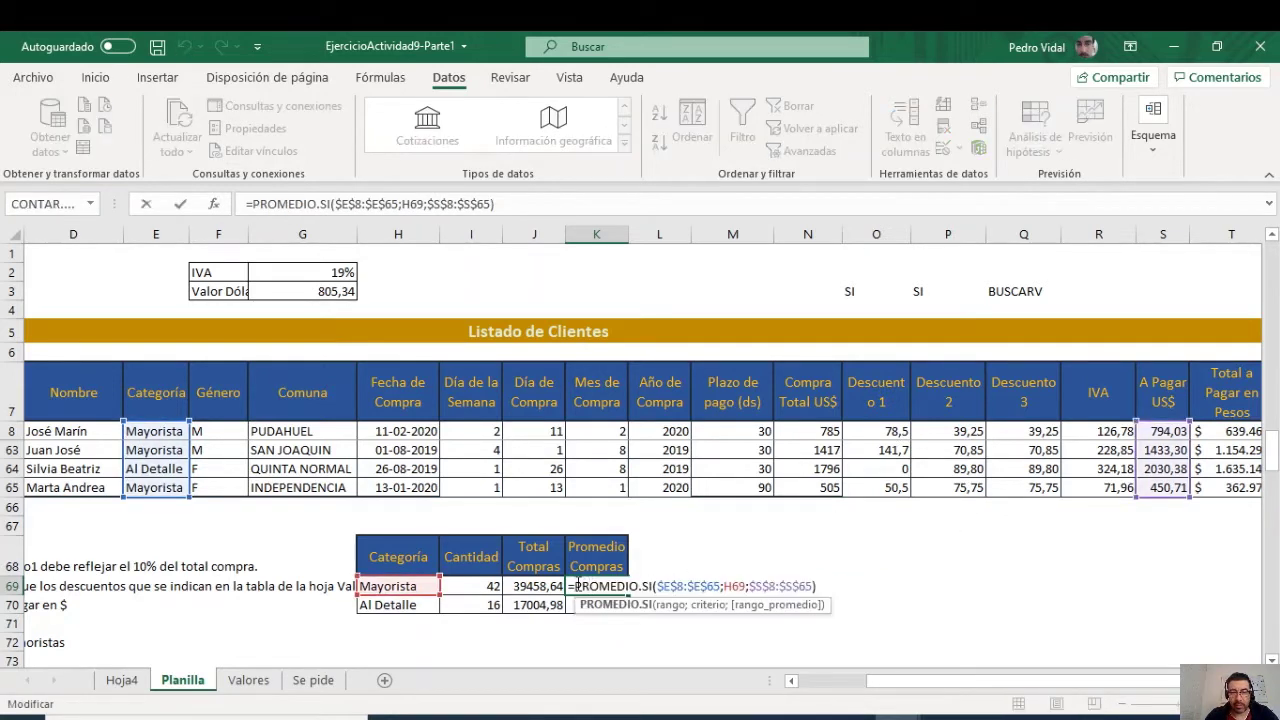
pyautogui.click(576, 586)
pyautogui.write('REDONDEAR')
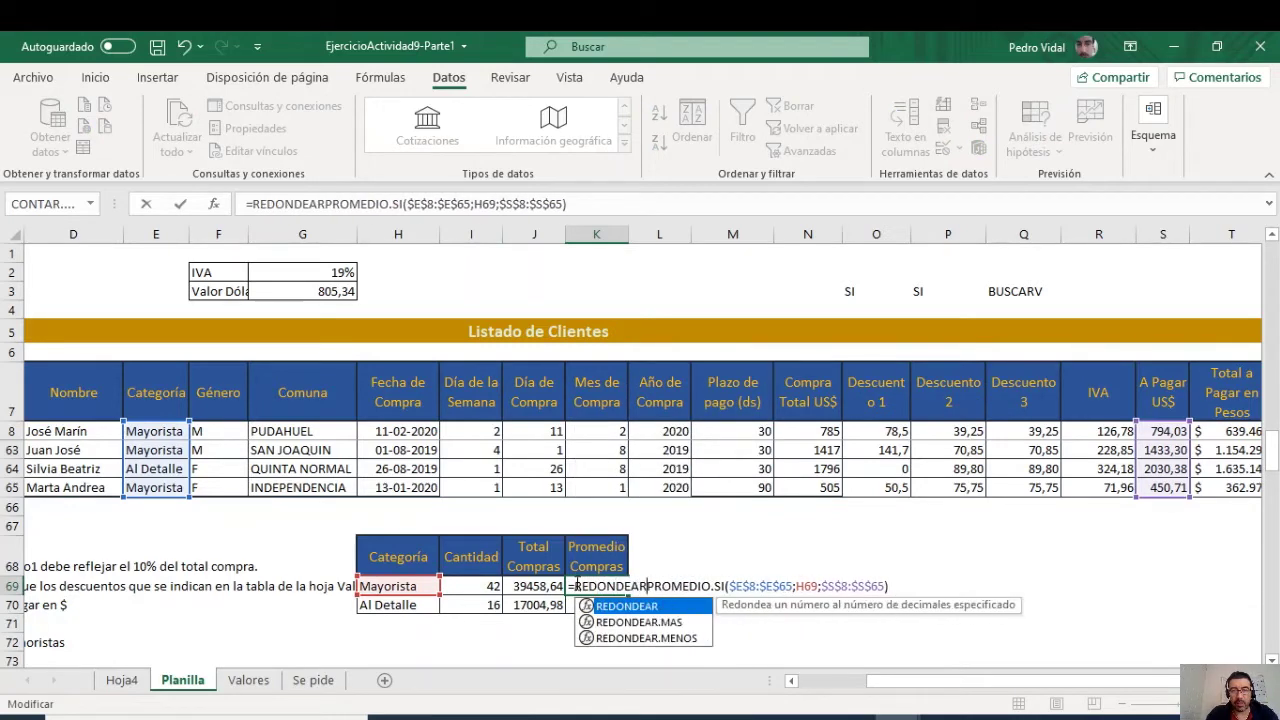
pyautogui.write('(')
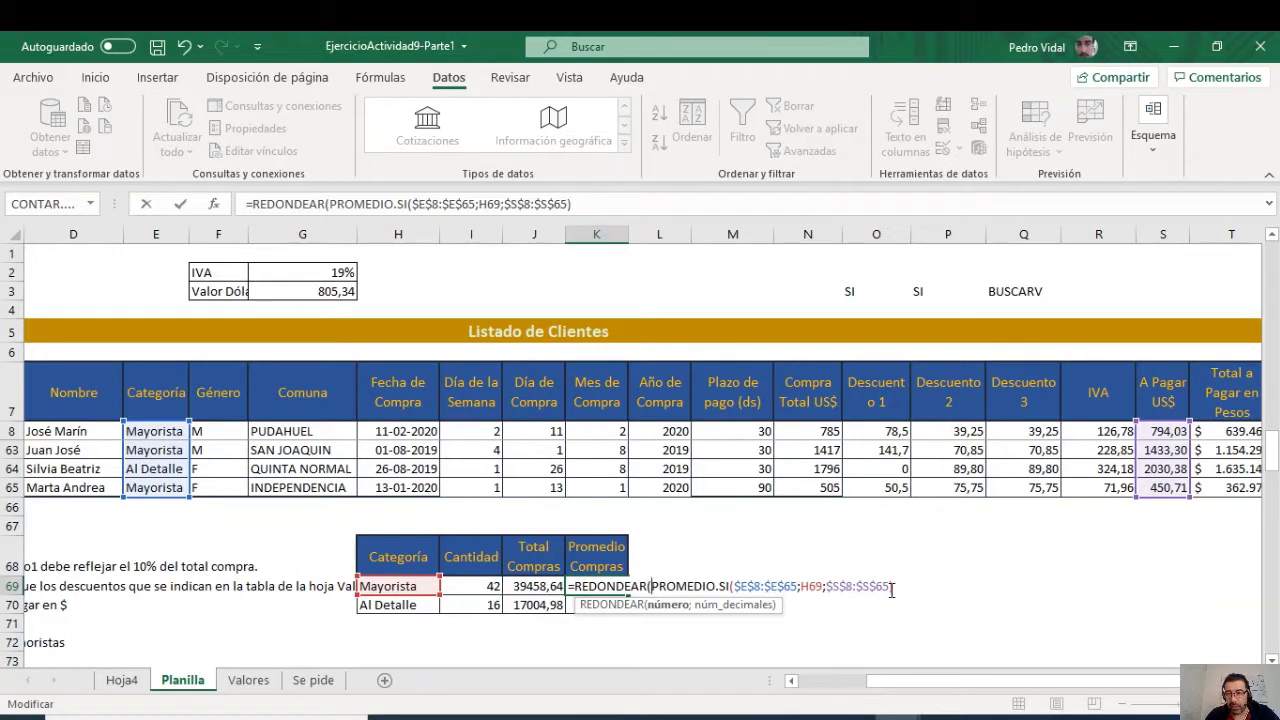
pyautogui.write(';')
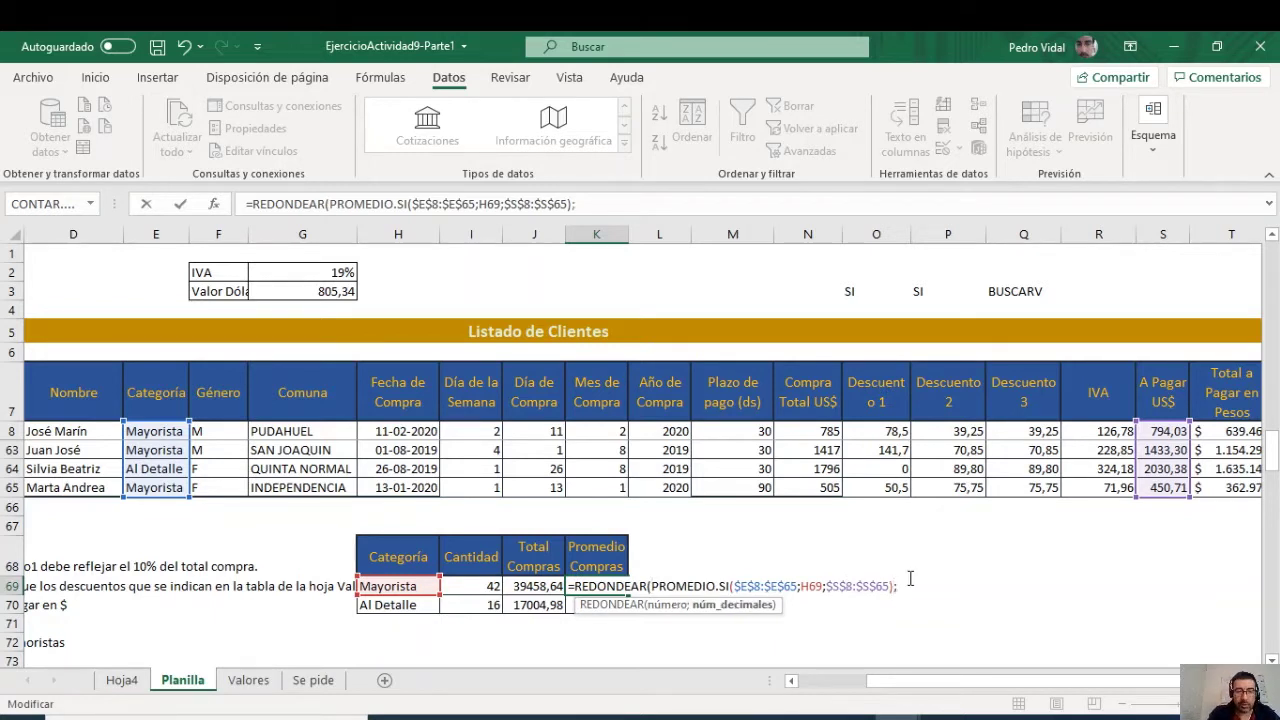
pyautogui.write('2)')
pyautogui.press('Return')
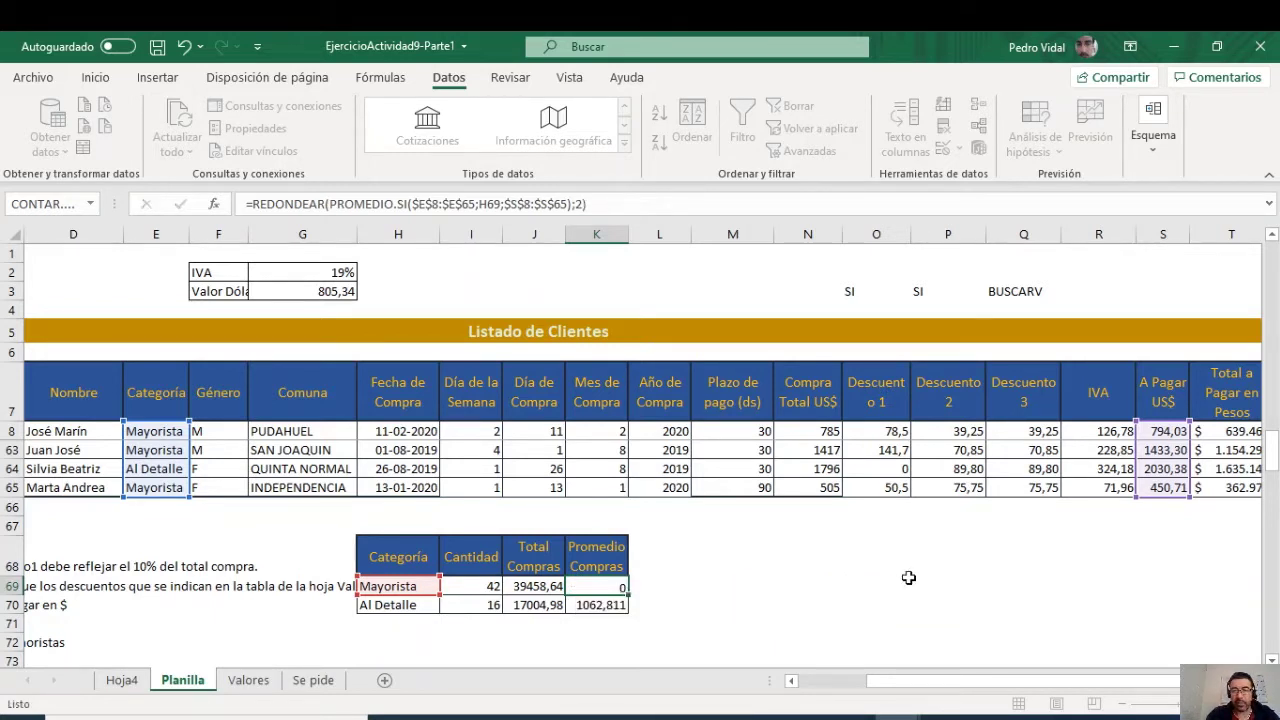
pyautogui.click(620, 588)
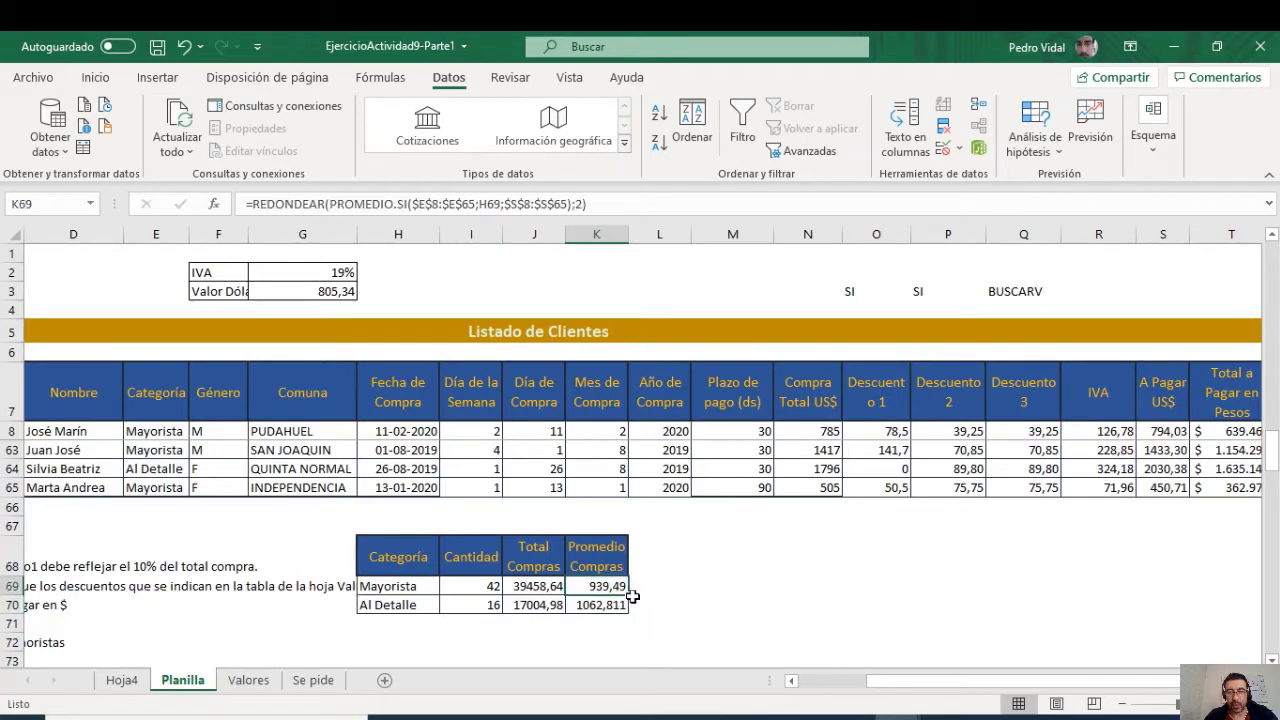
pyautogui.moveTo(629, 596); pyautogui.dragTo(630, 612)
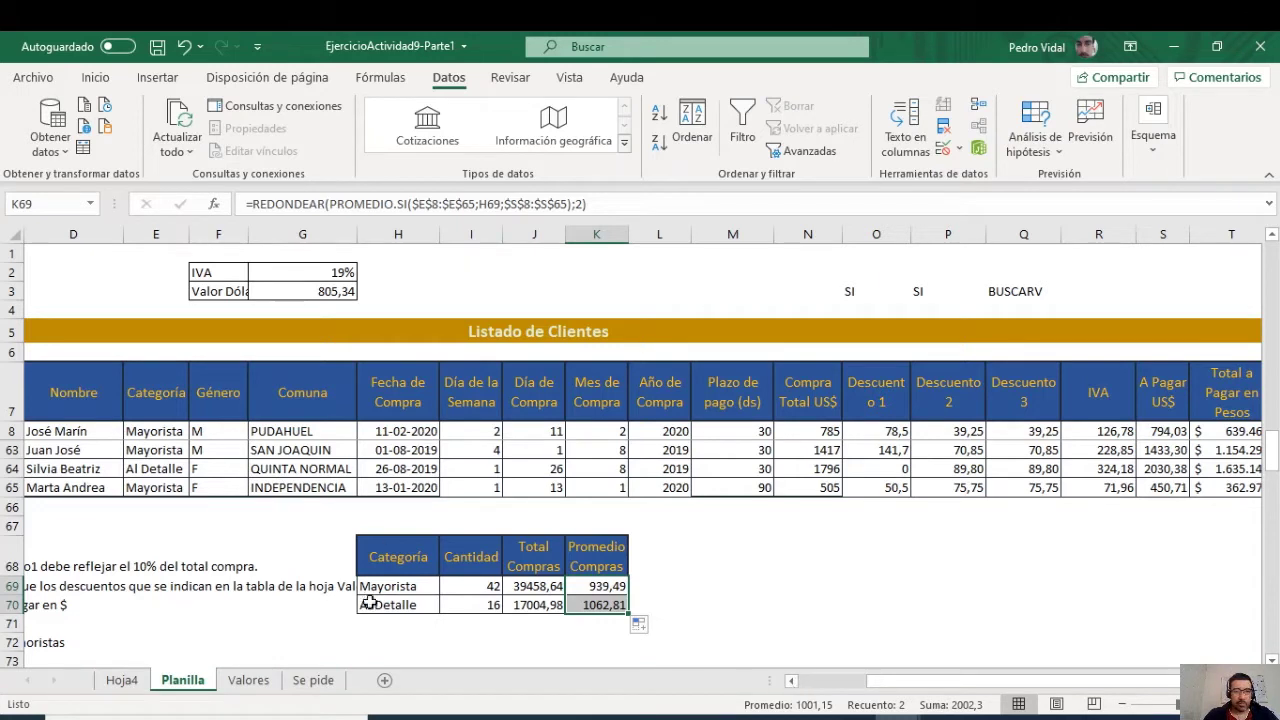
pyautogui.click(291, 392)
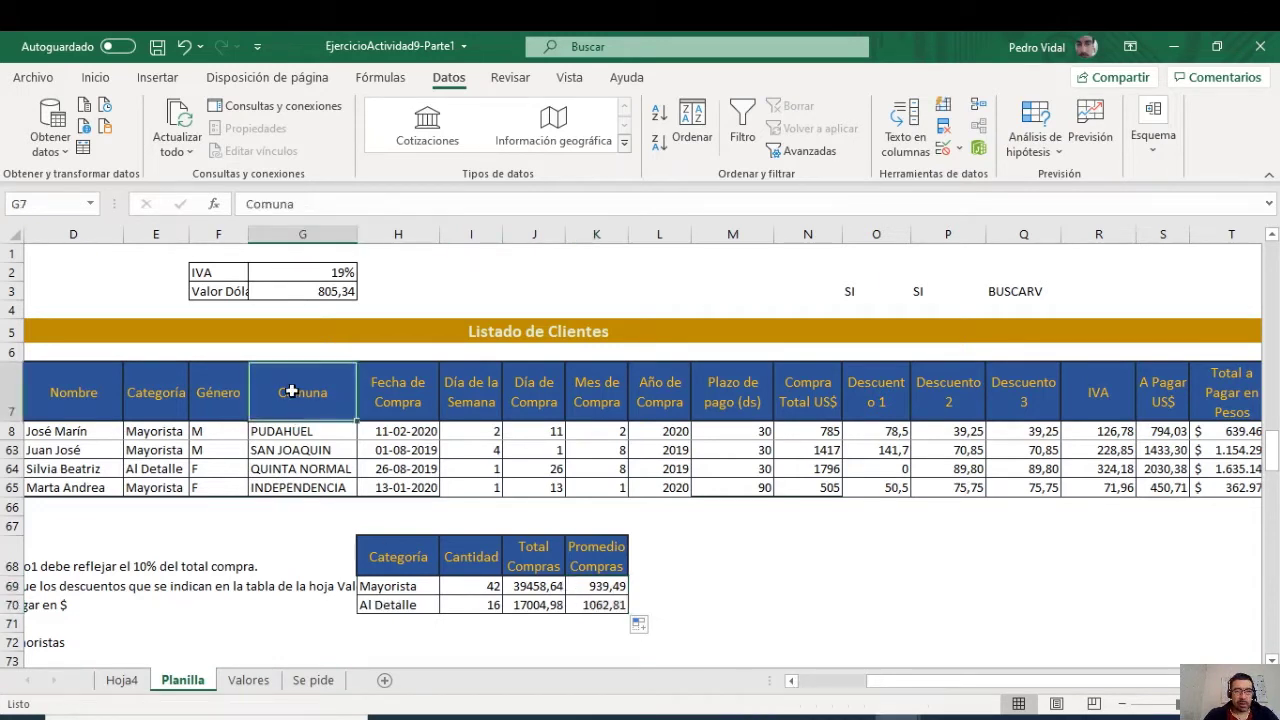
pyautogui.keyDown('shift'); pyautogui.click(288, 487); pyautogui.keyUp('shift')
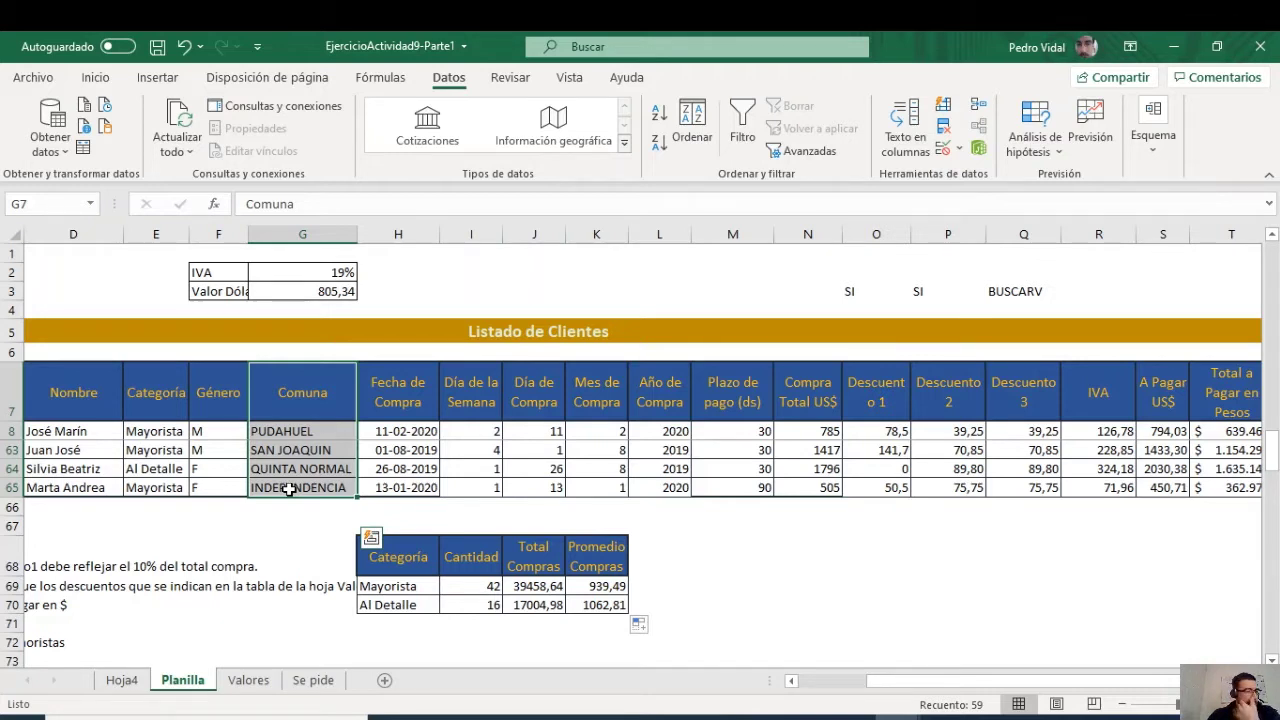
pyautogui.click(291, 411)
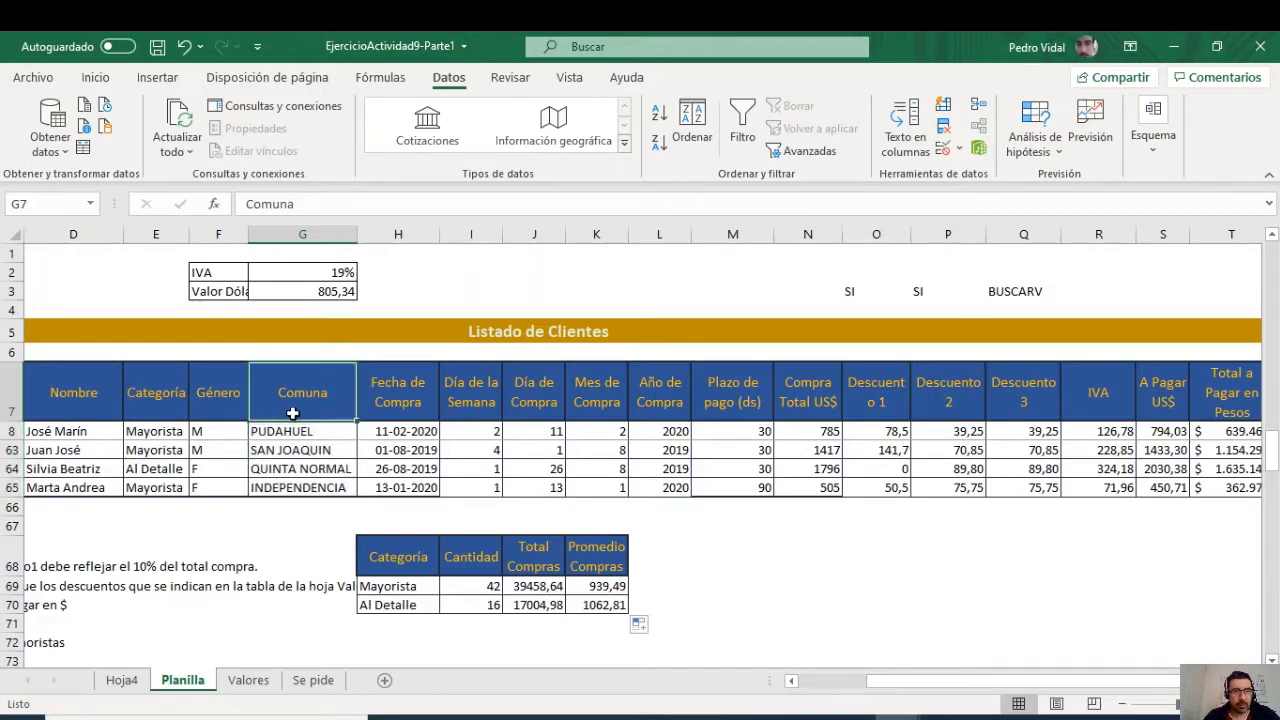
pyautogui.click(90, 392)
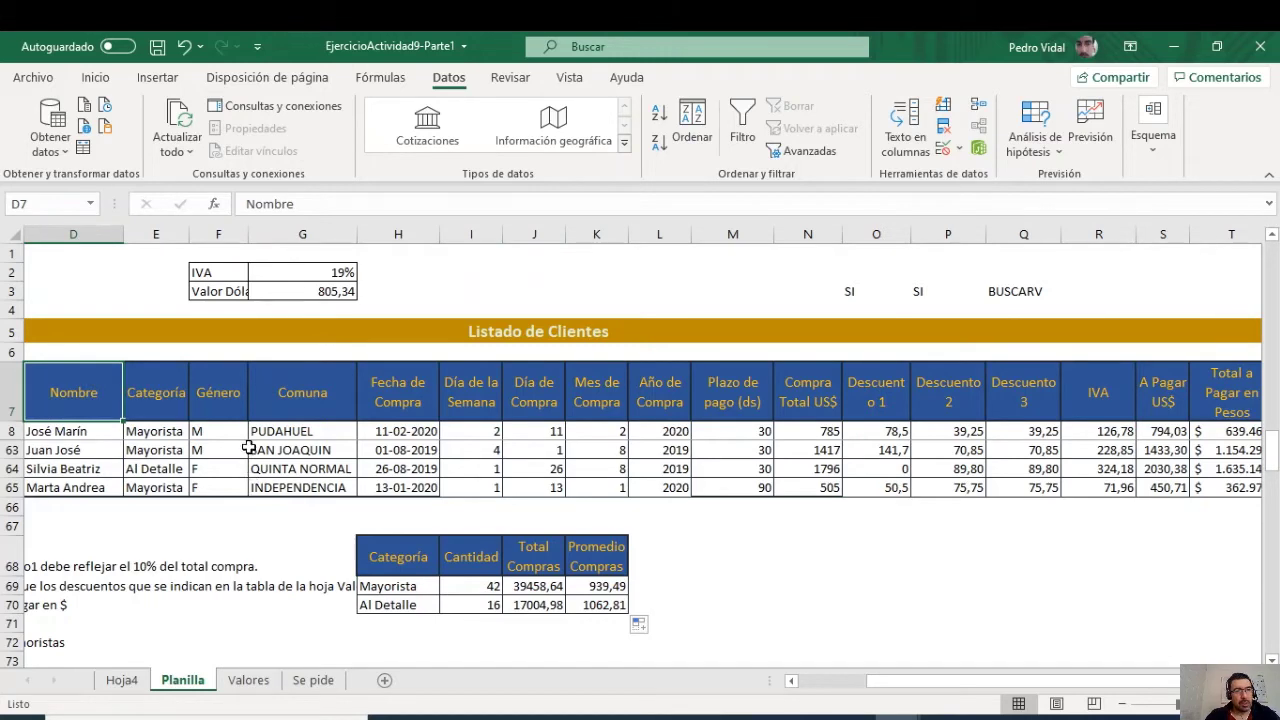
pyautogui.hotkey('ctrl', 'z')
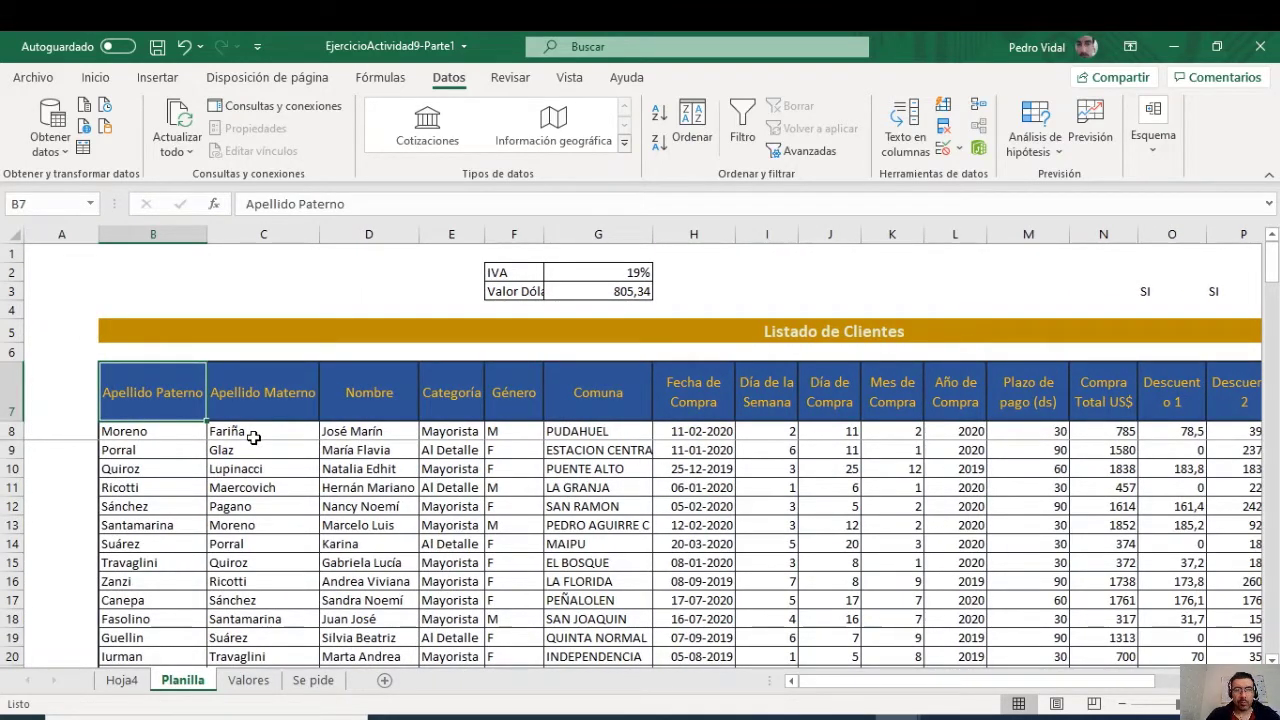
# Step: Copy the Comuna column with its header, G7:G65, and paste it starting at H73 below the category table
pyautogui.click(586, 394)
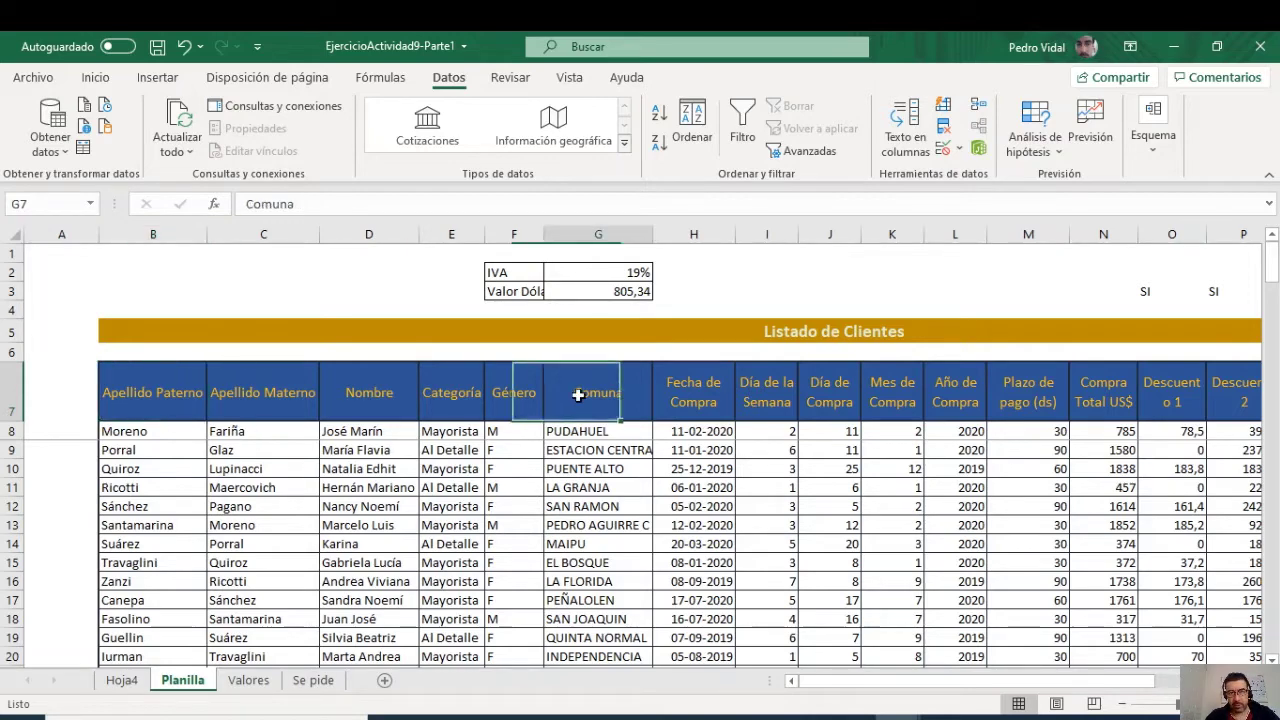
pyautogui.scroll(-5, 575, 457)
pyautogui.scroll(-14, 575, 457)
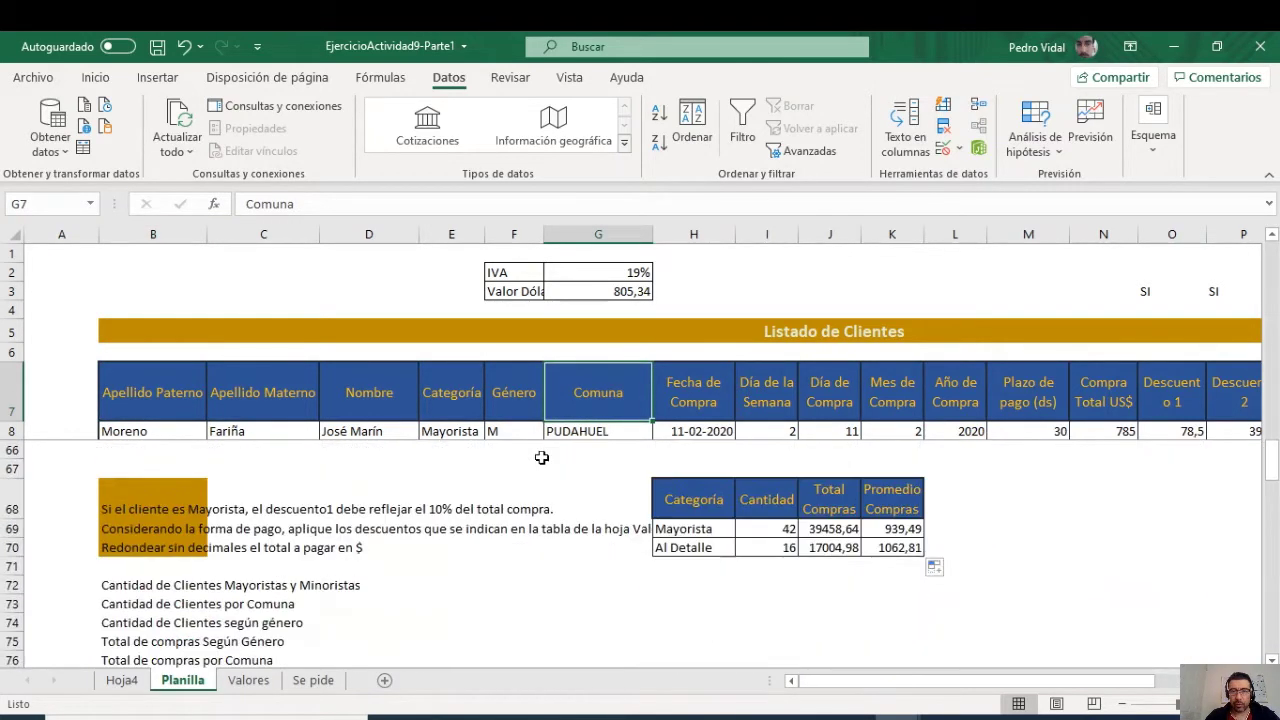
pyautogui.scroll(3, 588, 428)
pyautogui.keyDown('shift'); pyautogui.click(600, 544); pyautogui.keyUp('shift')
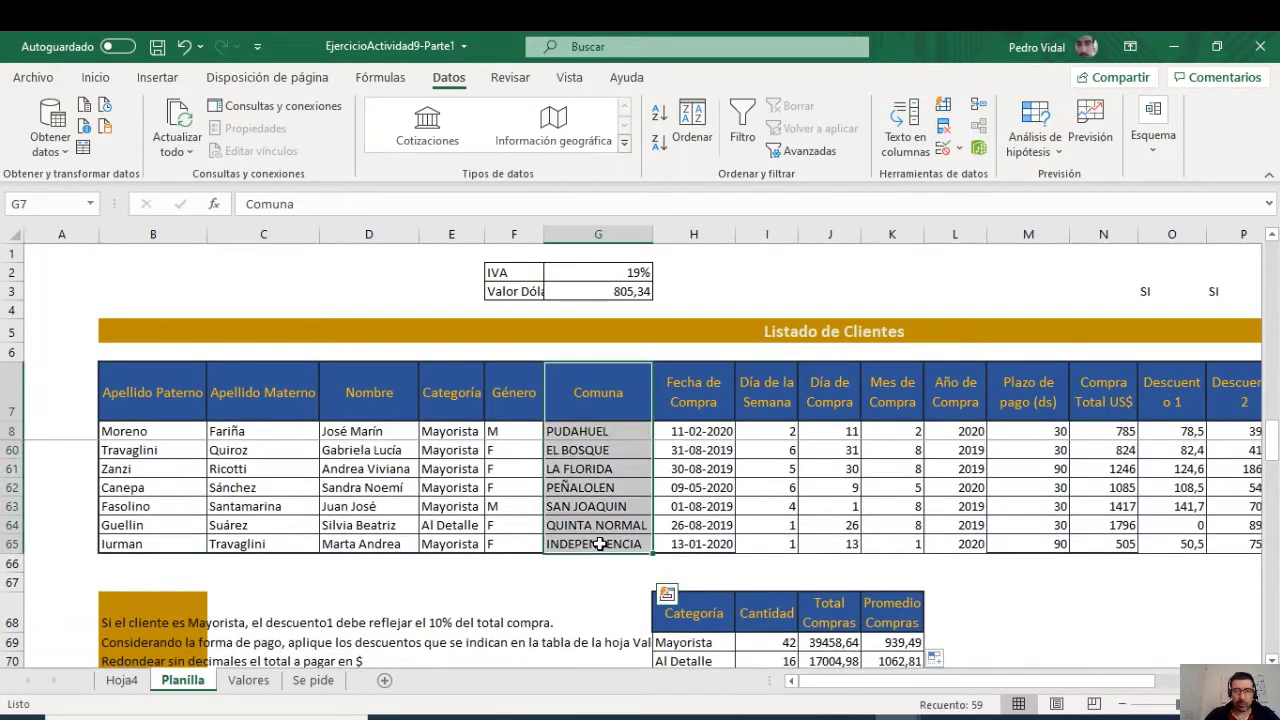
pyautogui.hotkey('ctrl', 'c')
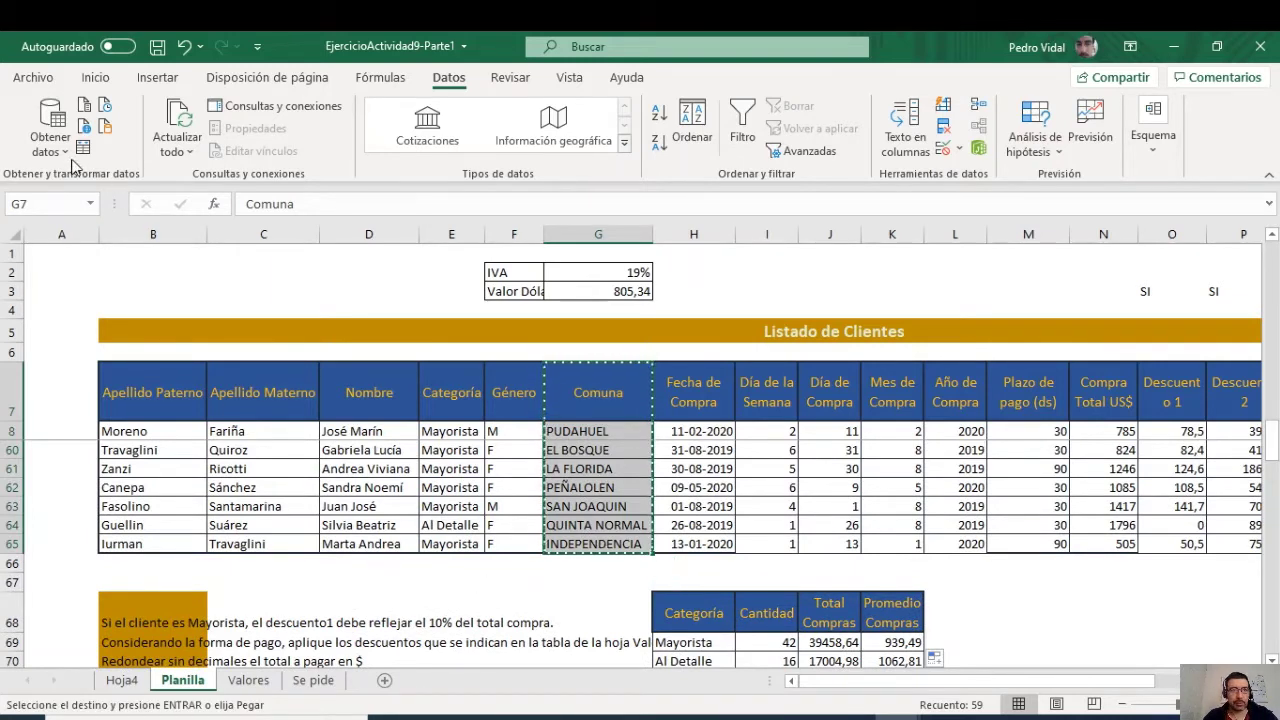
pyautogui.click(110, 74)
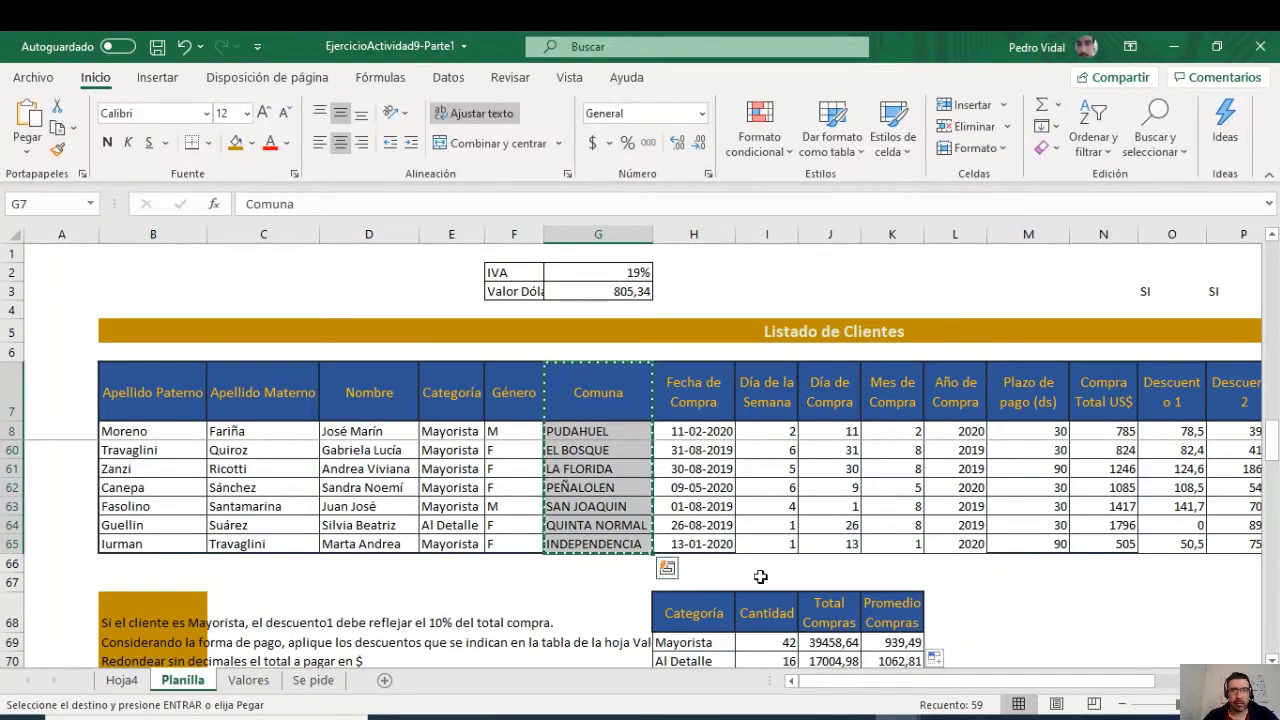
pyautogui.scroll(-4, 899, 577)
pyautogui.scroll(2, 899, 577)
pyautogui.click(690, 600)
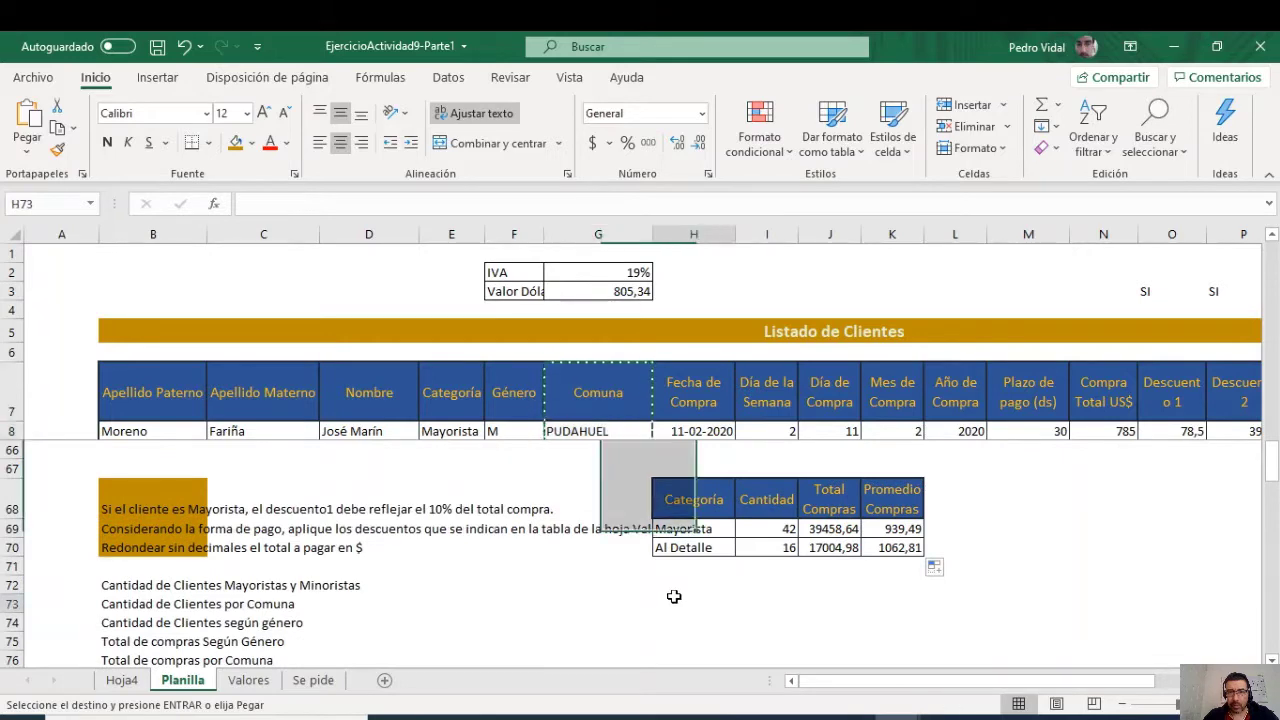
pyautogui.press('Return')
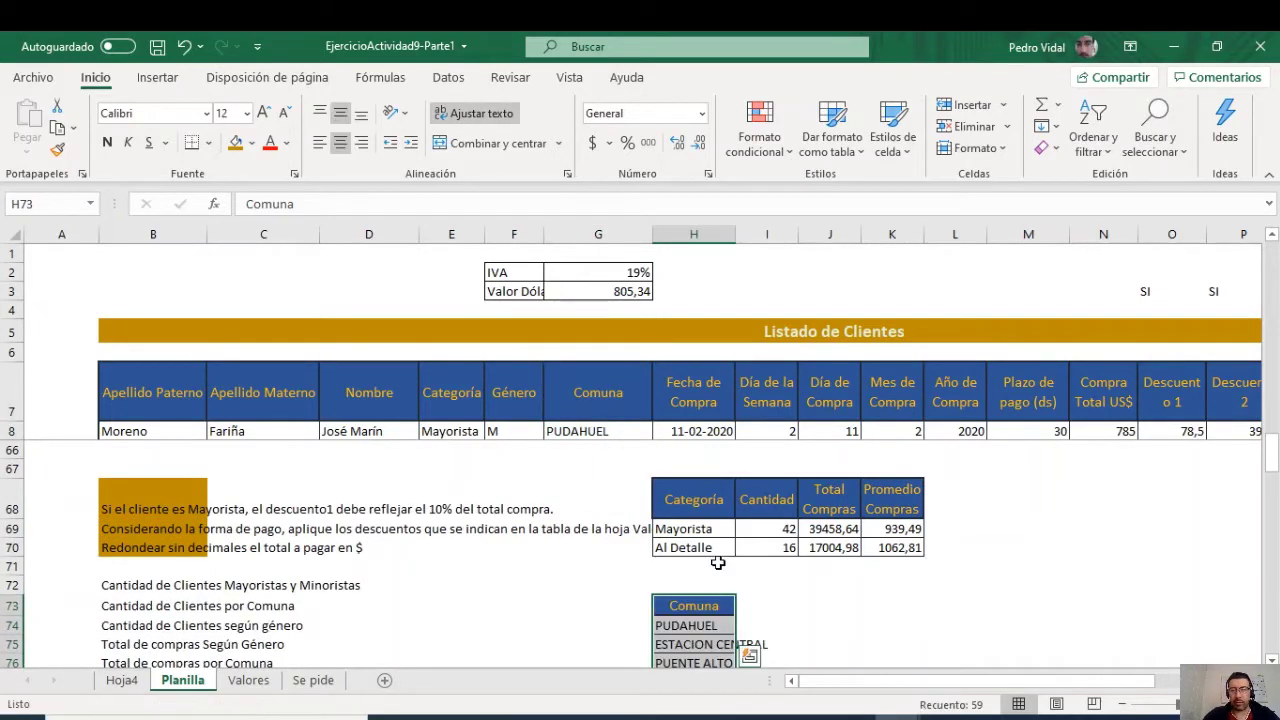
# Step: Remove duplicates from the pasted Comuna list, treating its first row as a header
pyautogui.click(448, 77)
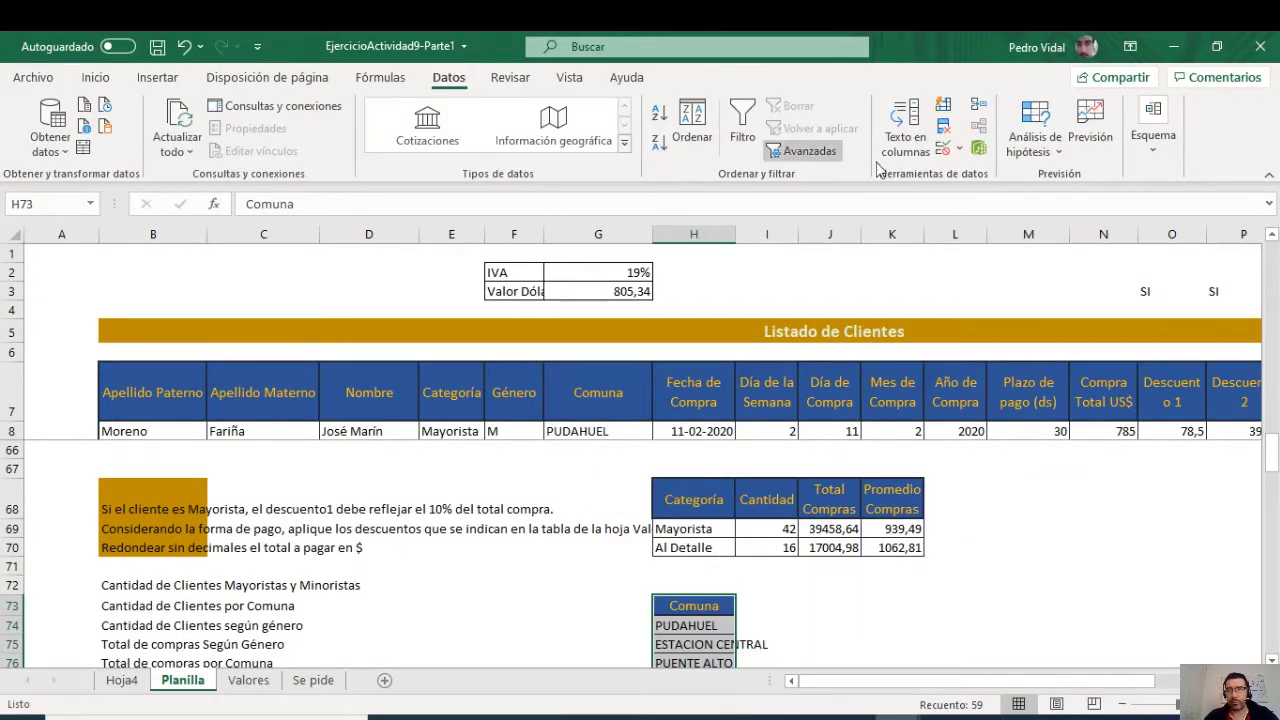
pyautogui.click(943, 127)
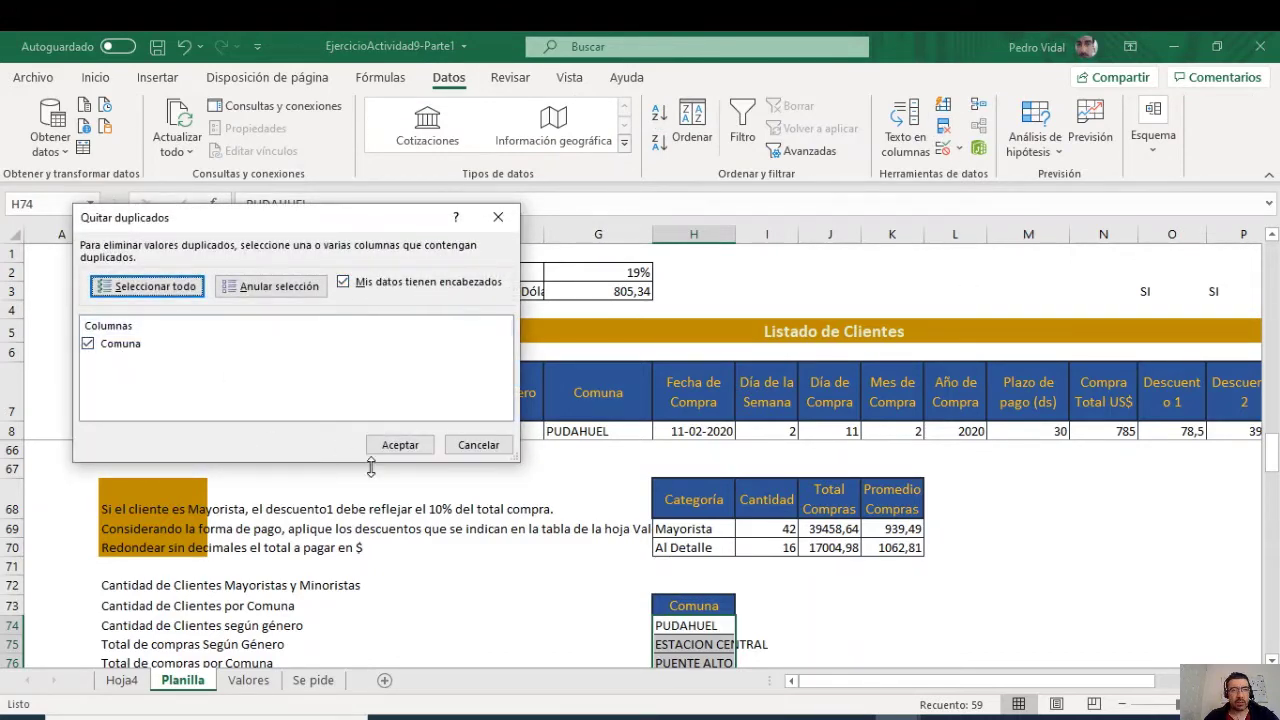
pyautogui.click(405, 445)
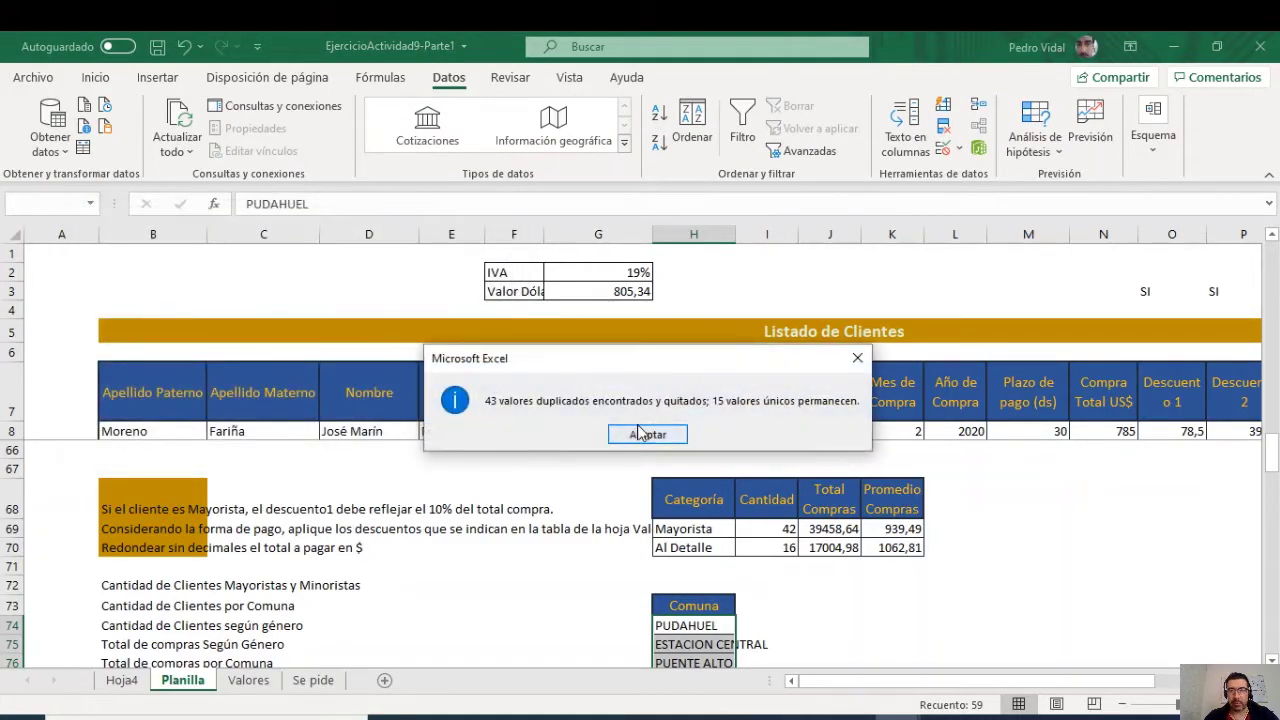
pyautogui.click(647, 434)
pyautogui.scroll(-4, 857, 635)
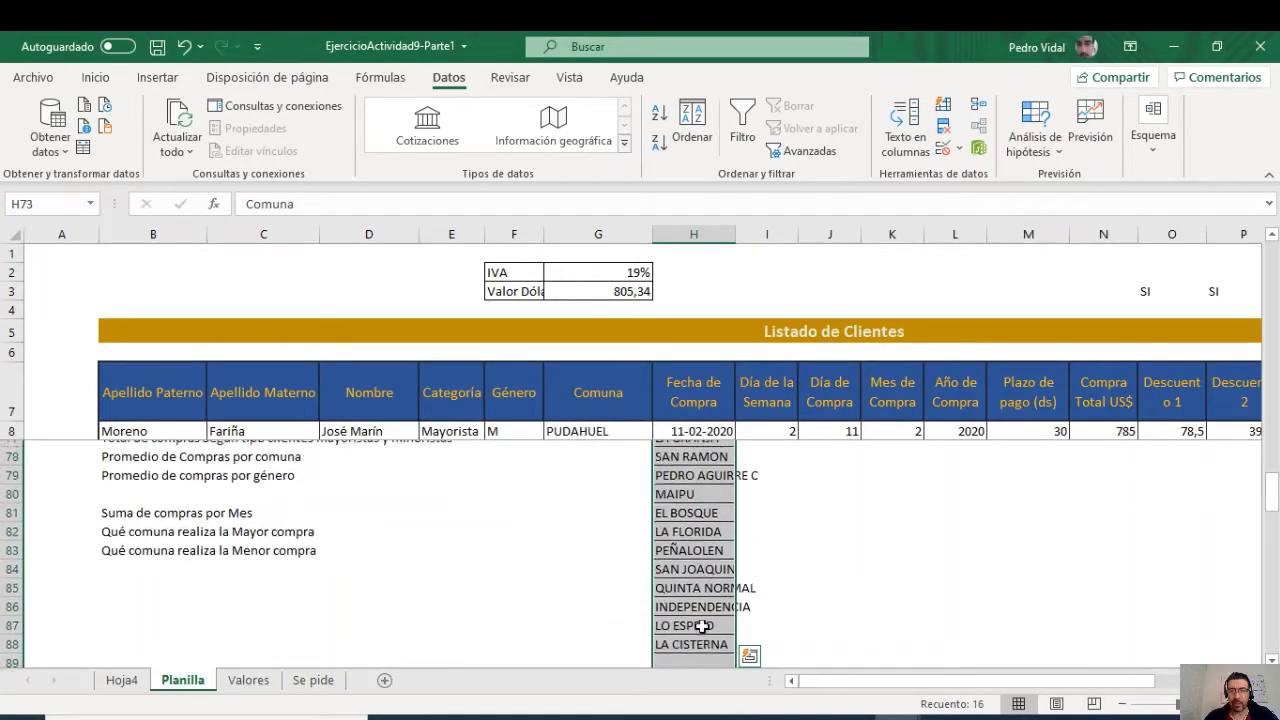
pyautogui.scroll(4, 700, 632)
pyautogui.click(697, 605)
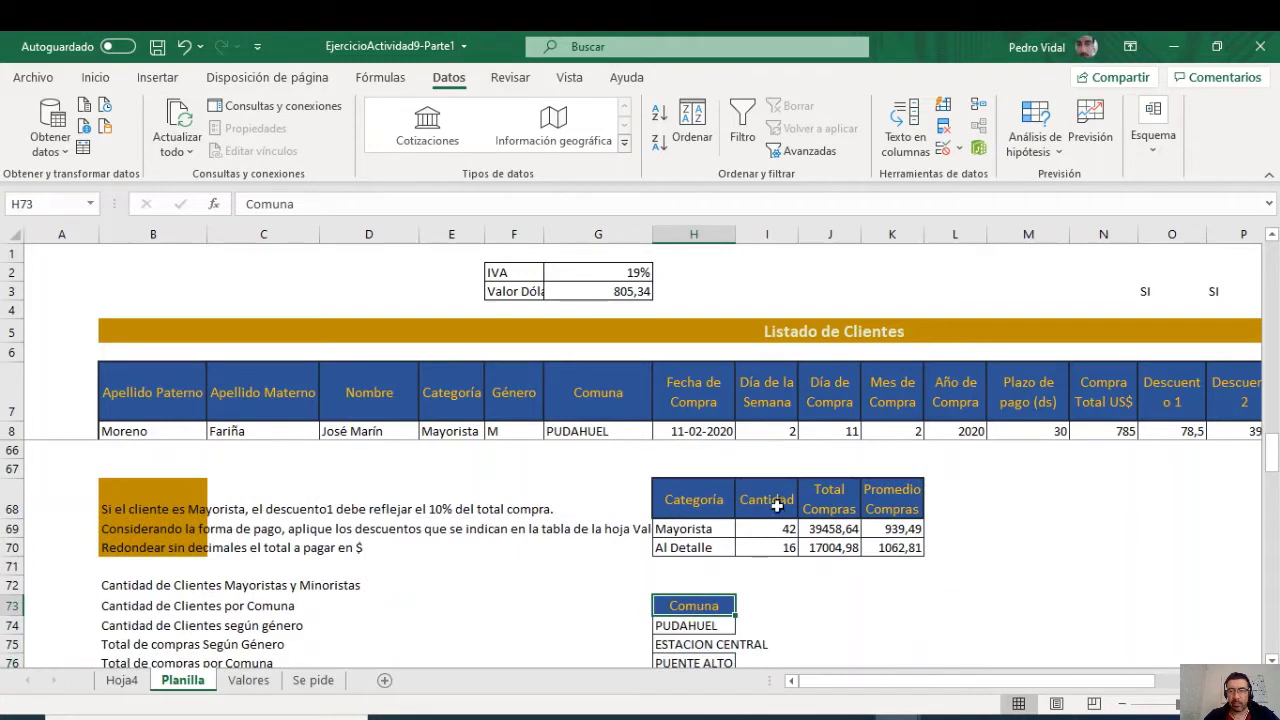
# Step: Copy the headers Cantidad, Total Compras and Promedio Compras from I68:K68 to the Comuna table starting at I73
pyautogui.moveTo(770, 500); pyautogui.dragTo(873, 494)
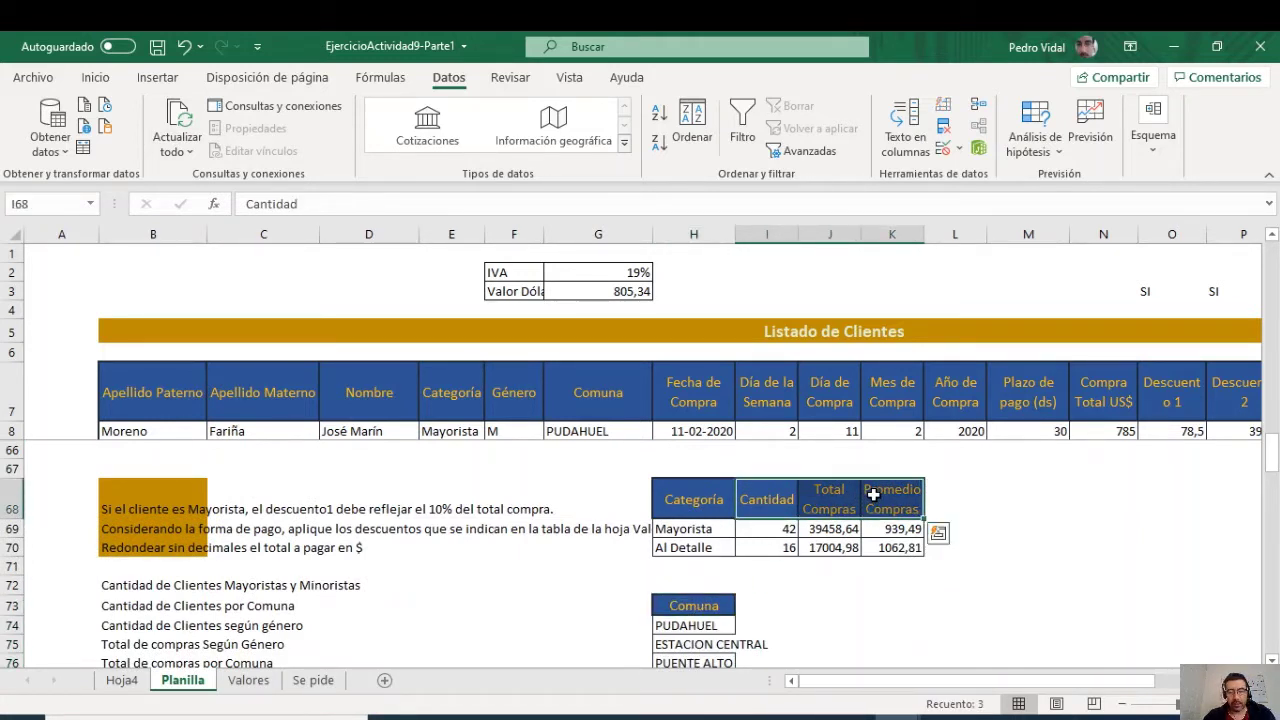
pyautogui.hotkey('ctrl', 'c')
pyautogui.click(760, 603)
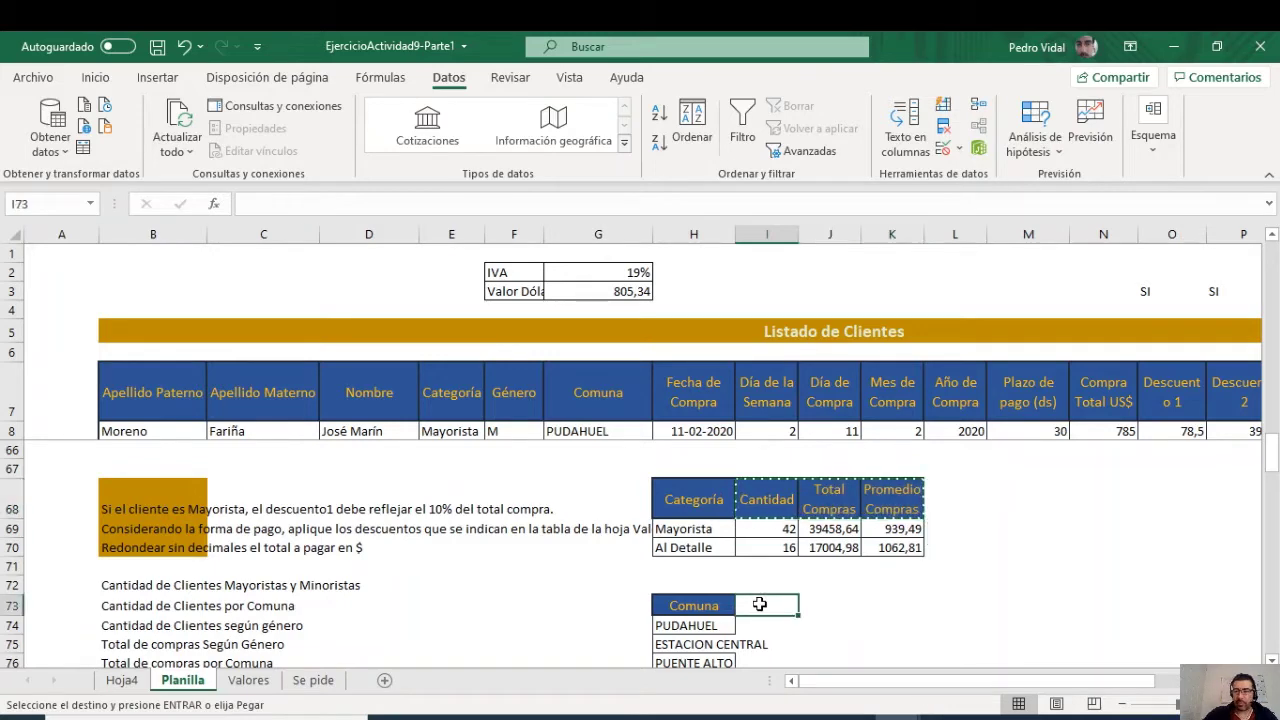
pyautogui.hotkey('ctrl', 'v')
pyautogui.scroll(-2, 715, 575)
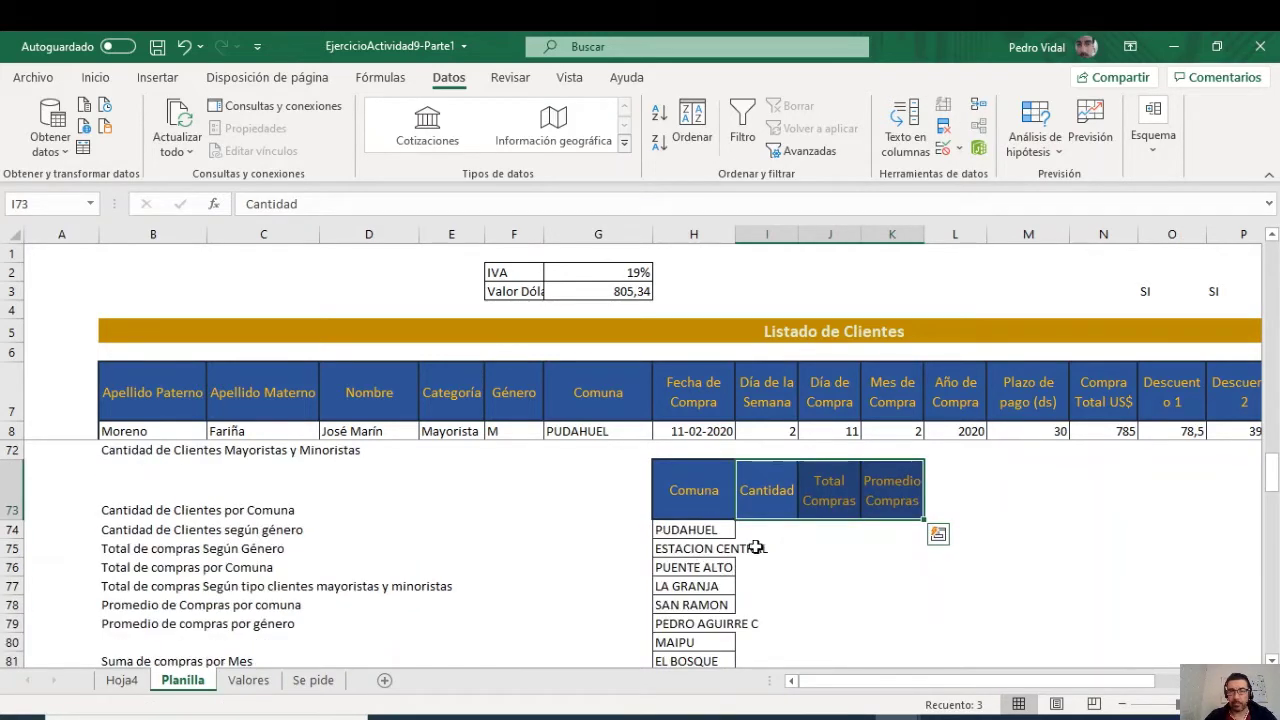
# Step: Apply all borders to the Comuna table, H73:K88
pyautogui.click(755, 528)
pyautogui.click(700, 501)
pyautogui.hotkey('ctrl', 'shift', 'Right')
pyautogui.hotkey('ctrl', 'shift', 'Down')
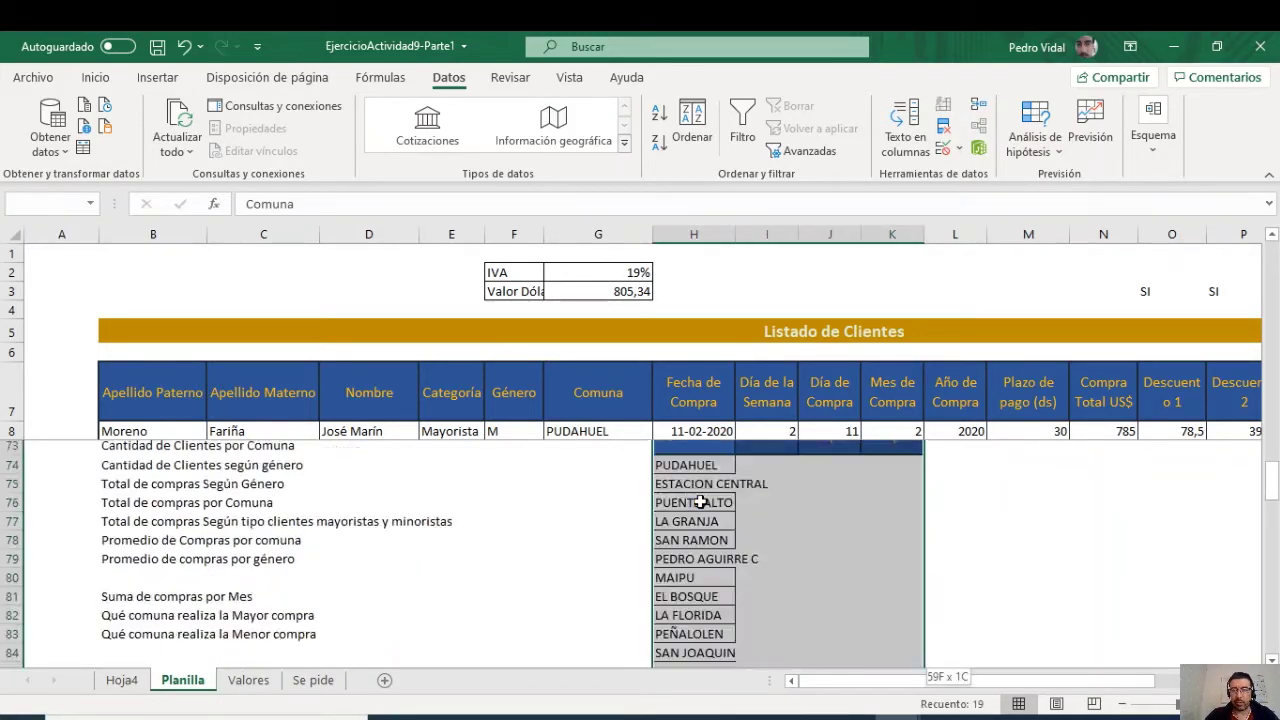
pyautogui.click(95, 77)
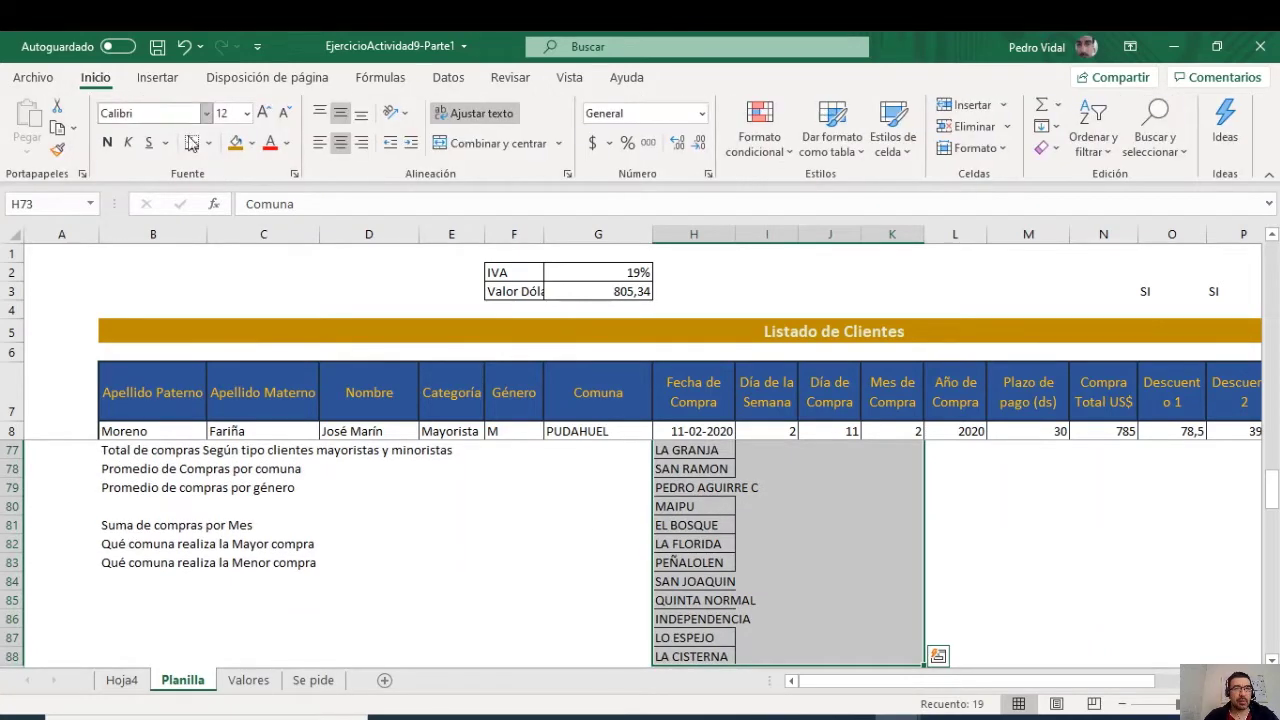
pyautogui.click(208, 143)
pyautogui.click(250, 330)
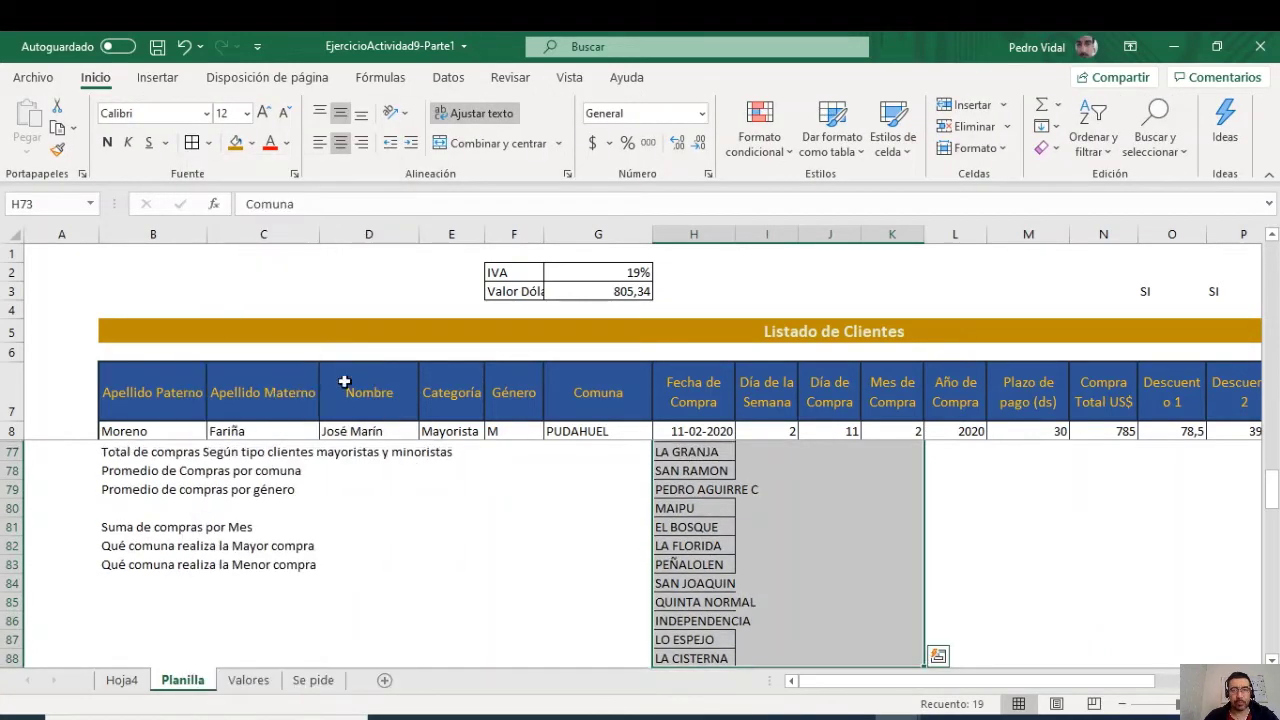
# Step: Start a CONTAR.SI formula in I74 with the list's Comuna column as absolute range $G$8:$G$65
pyautogui.scroll(2, 800, 560)
pyautogui.click(778, 548)
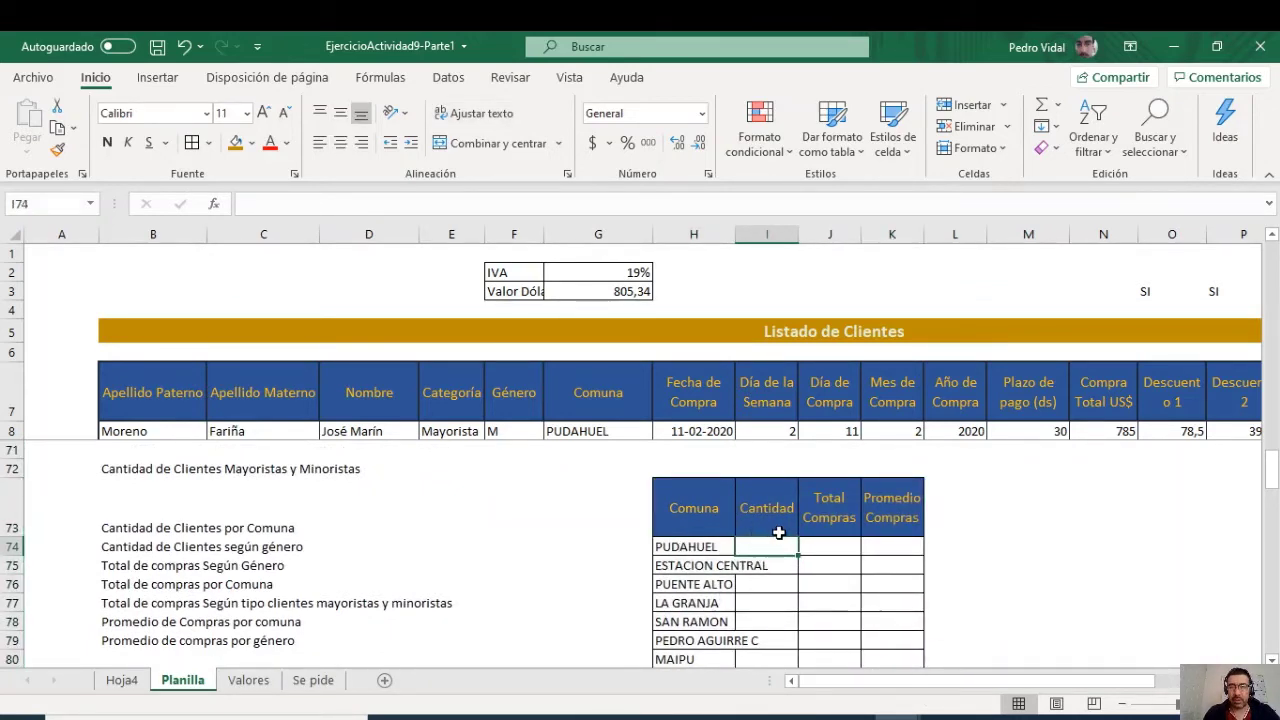
pyautogui.scroll(2, 779, 533)
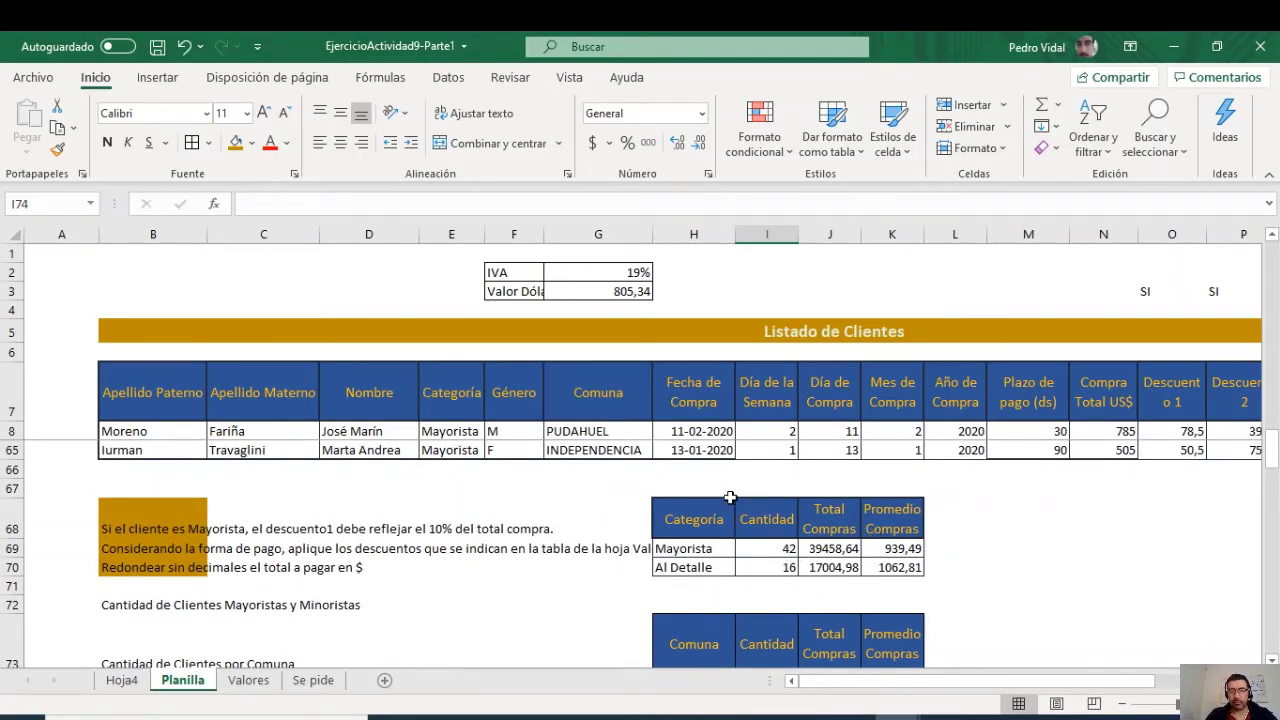
pyautogui.scroll(-2, 593, 503)
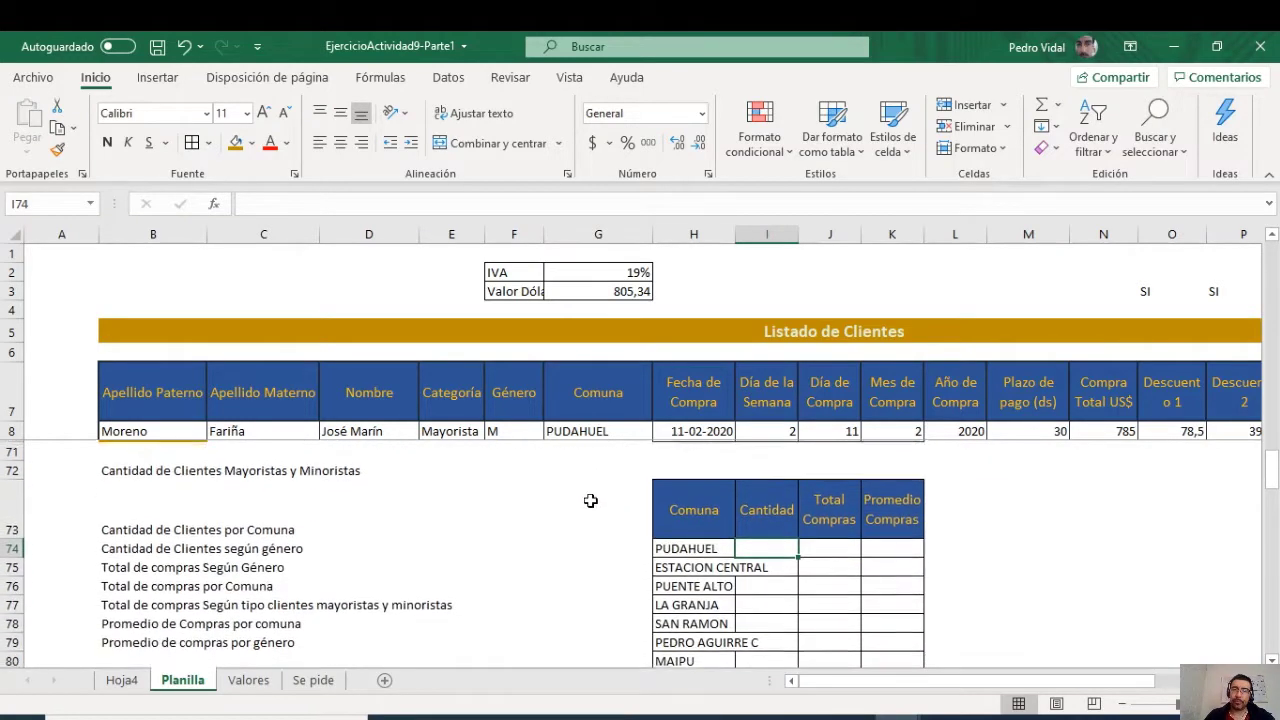
pyautogui.write('=CONTAR')
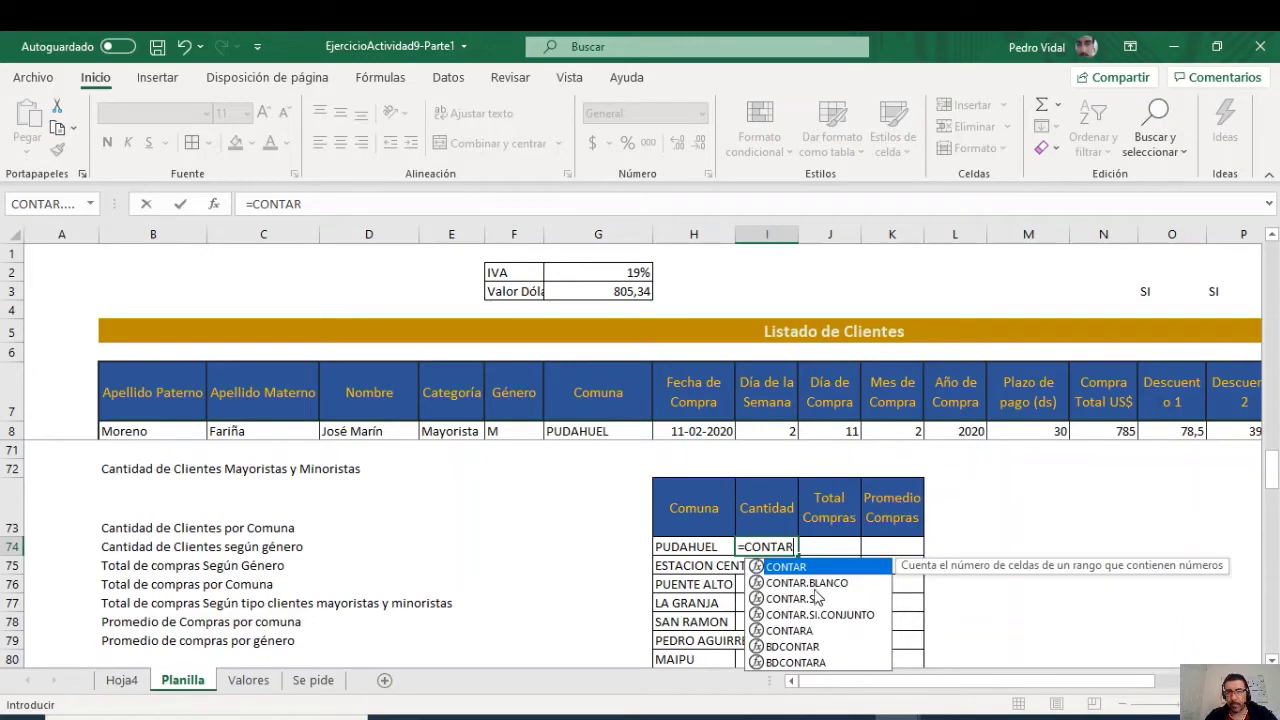
pyautogui.doubleClick(816, 600)
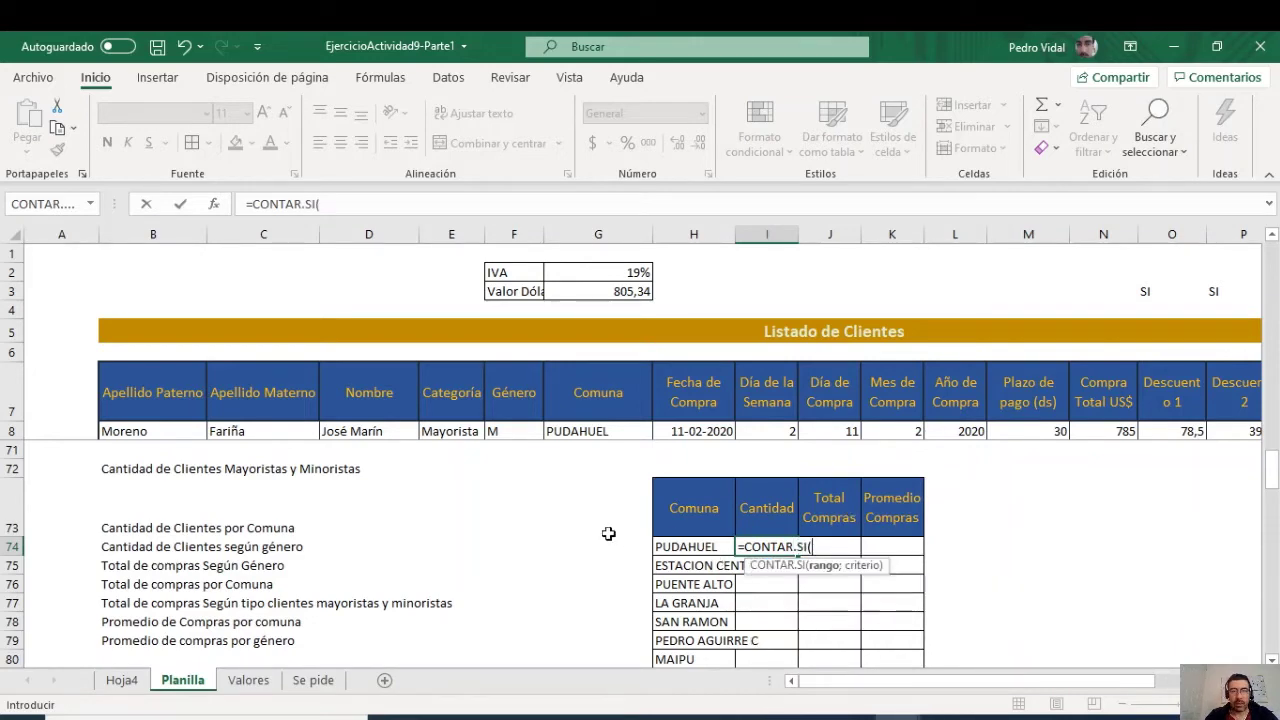
pyautogui.scroll(3, 690, 547)
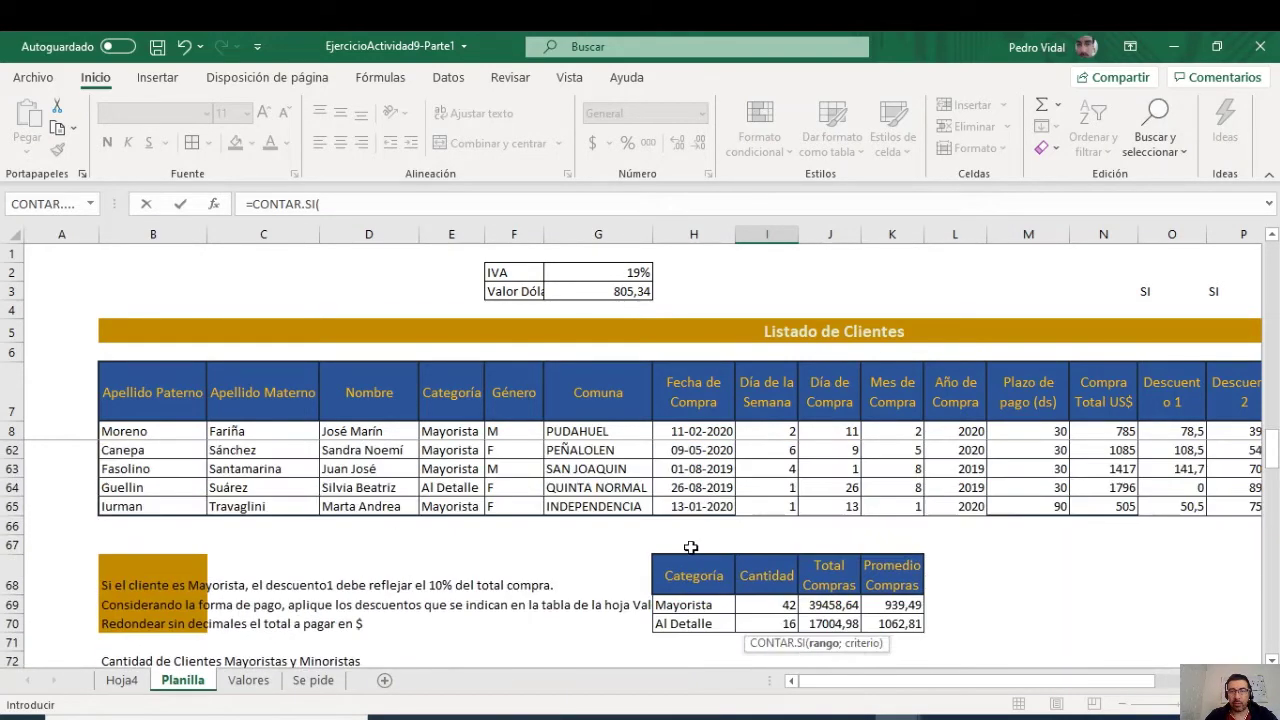
pyautogui.moveTo(600, 431); pyautogui.dragTo(584, 506)
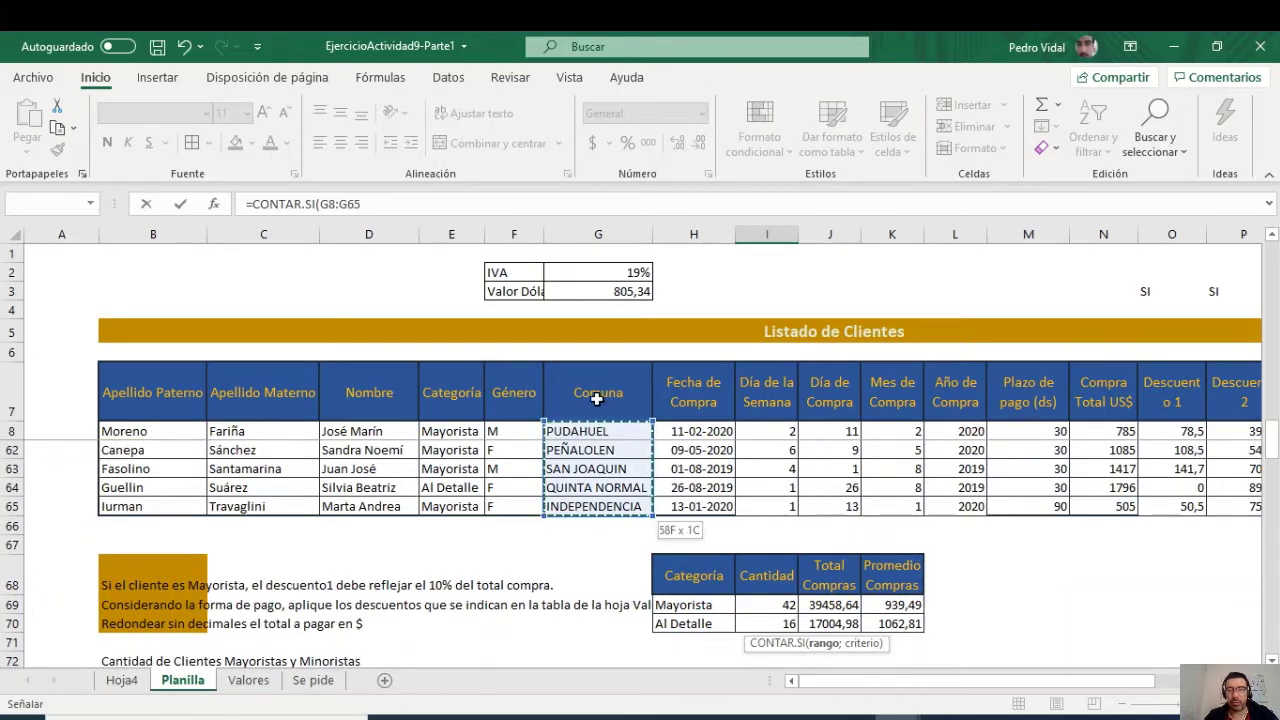
pyautogui.scroll(-3, 708, 408)
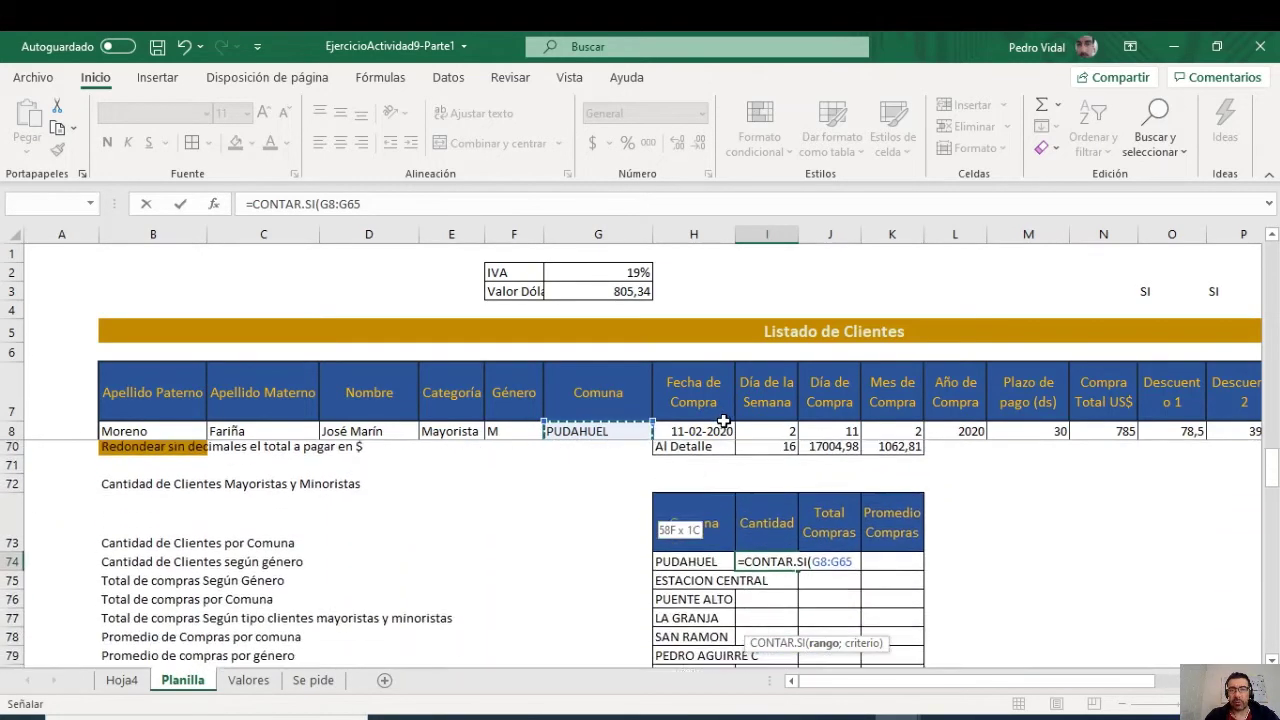
pyautogui.press('F4')
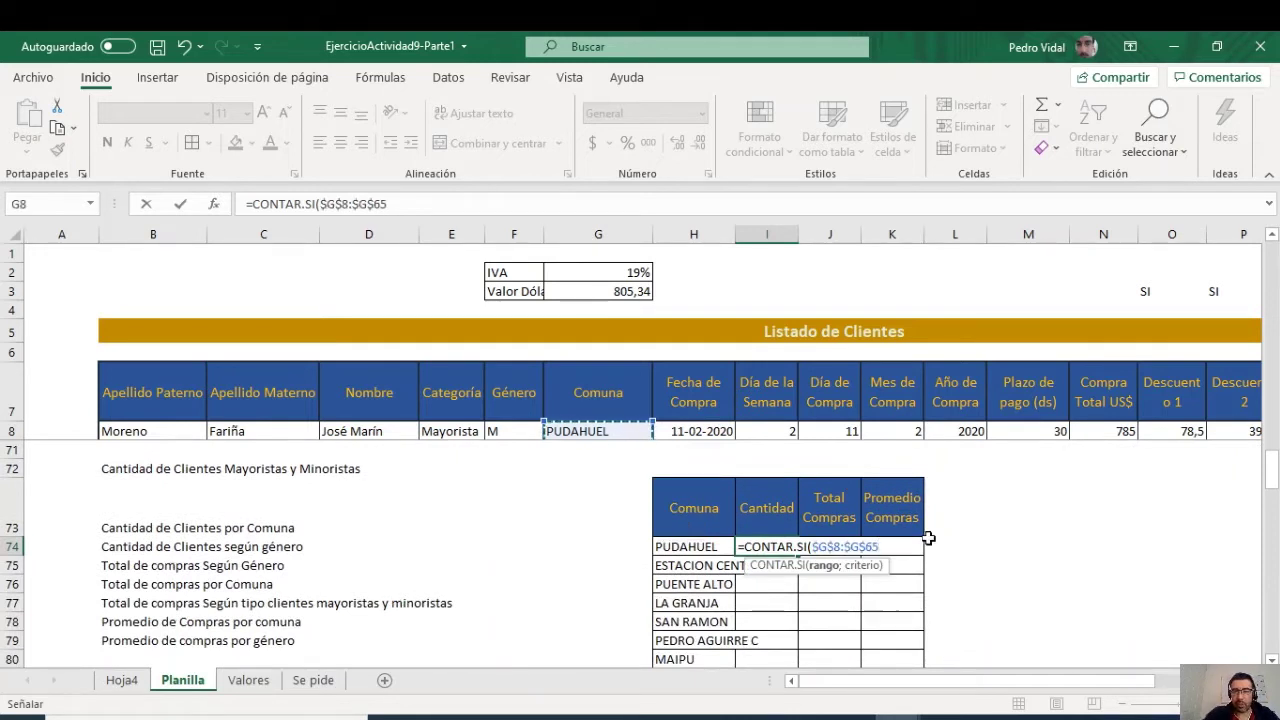
# Step: Complete the I74 CONTAR.SI formula with criterion H74 and fill it down to I88
pyautogui.write(';')
pyautogui.click(701, 548)
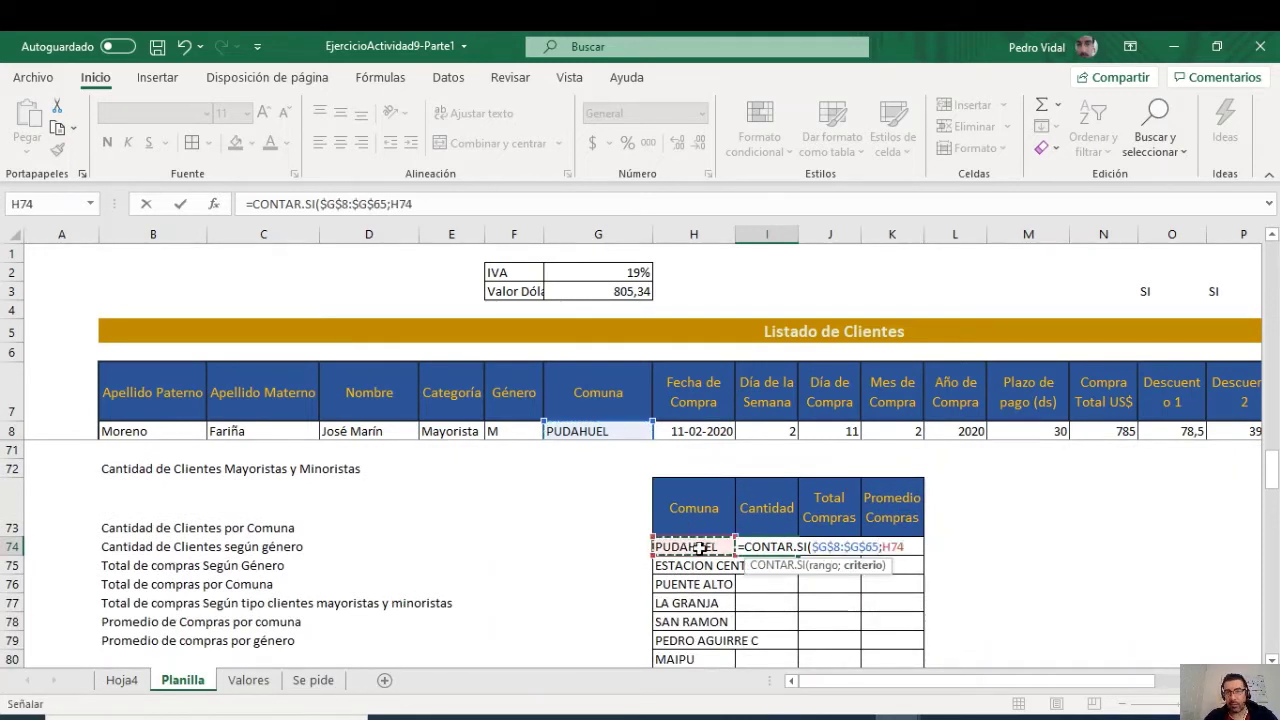
pyautogui.write(')')
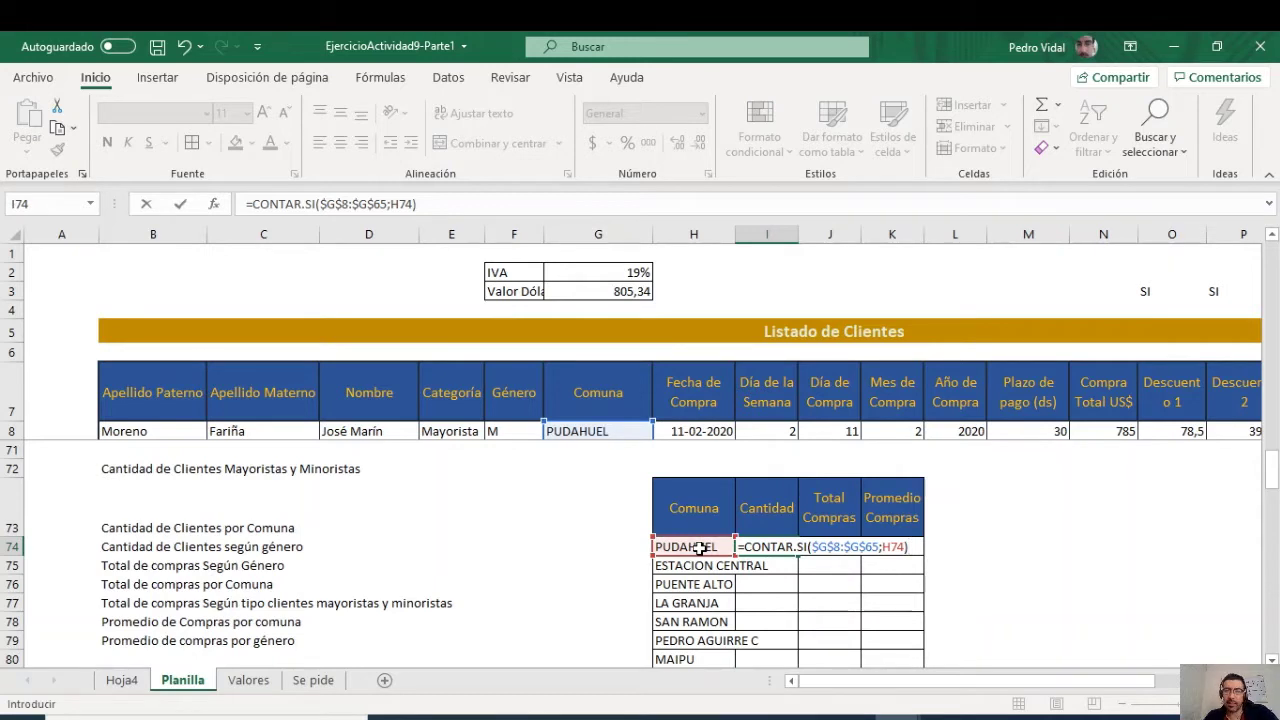
pyautogui.press('Return')
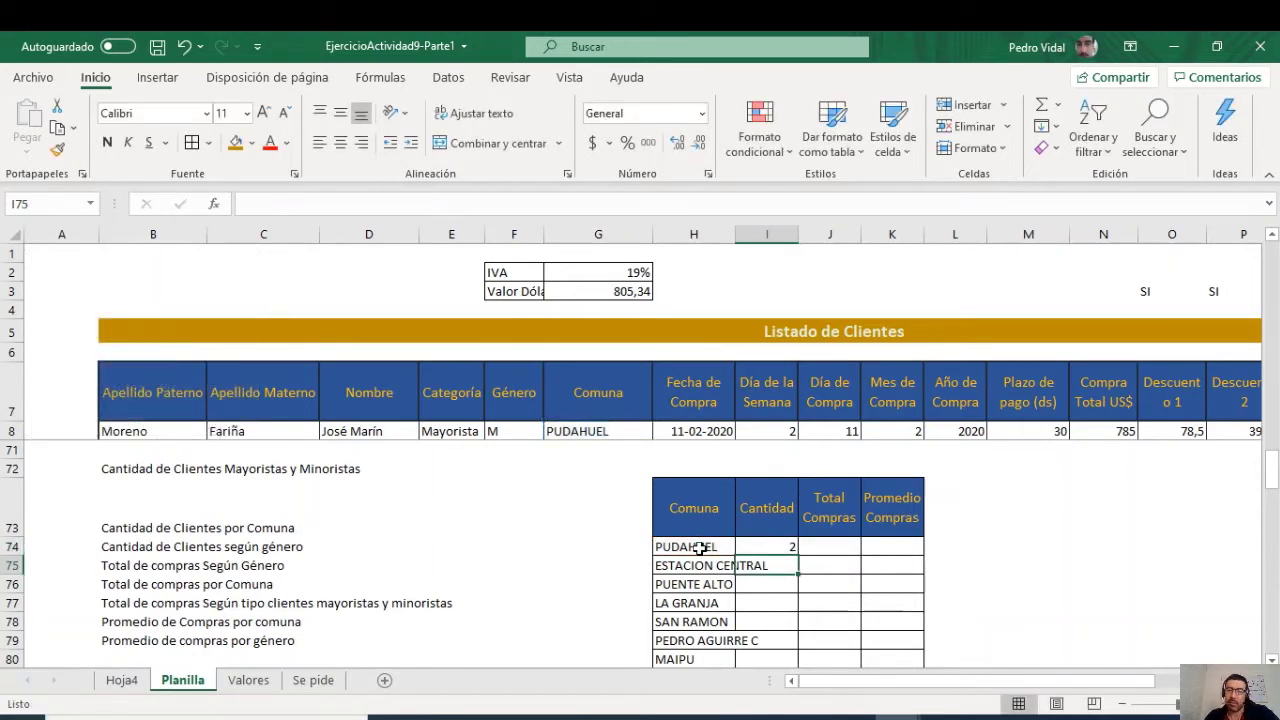
pyautogui.click(786, 546)
pyautogui.doubleClick(797, 549)
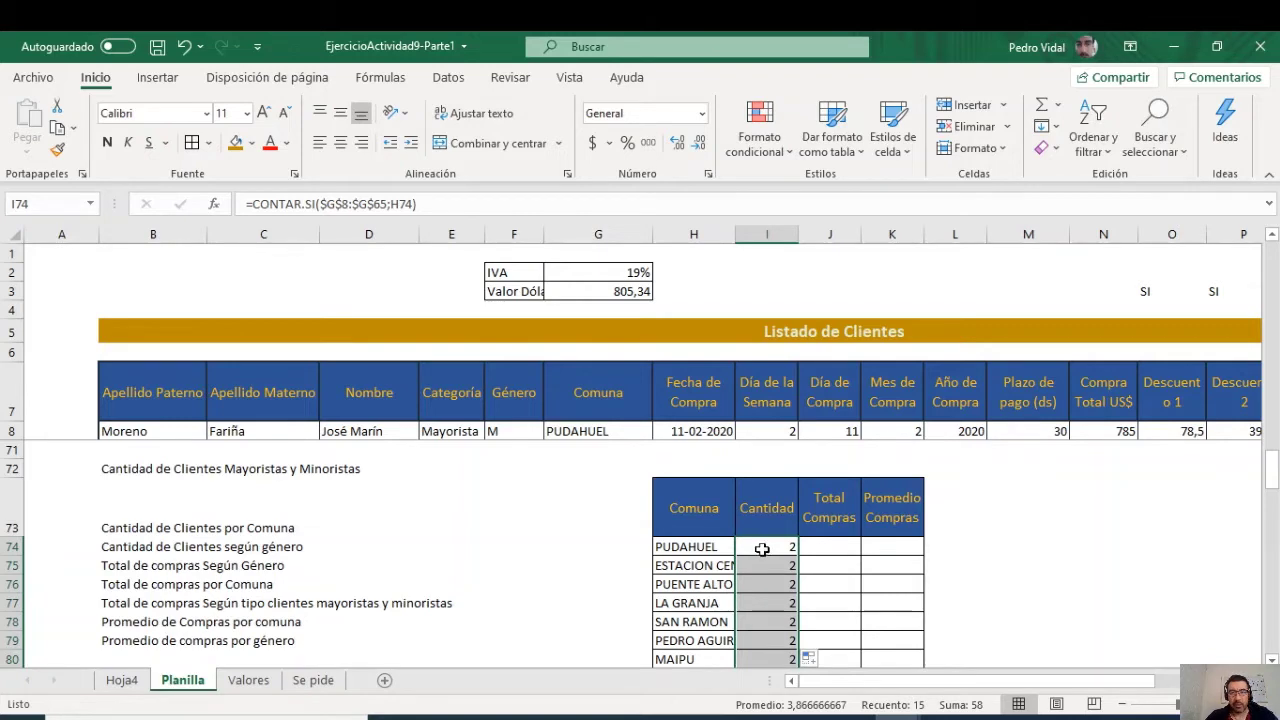
# Step: Check the CONTAR.SI formula in I74 and review the filled counts down the Cantidad column
pyautogui.doubleClick(762, 549)
pyautogui.press('Escape')
pyautogui.scroll(-1, 800, 597)
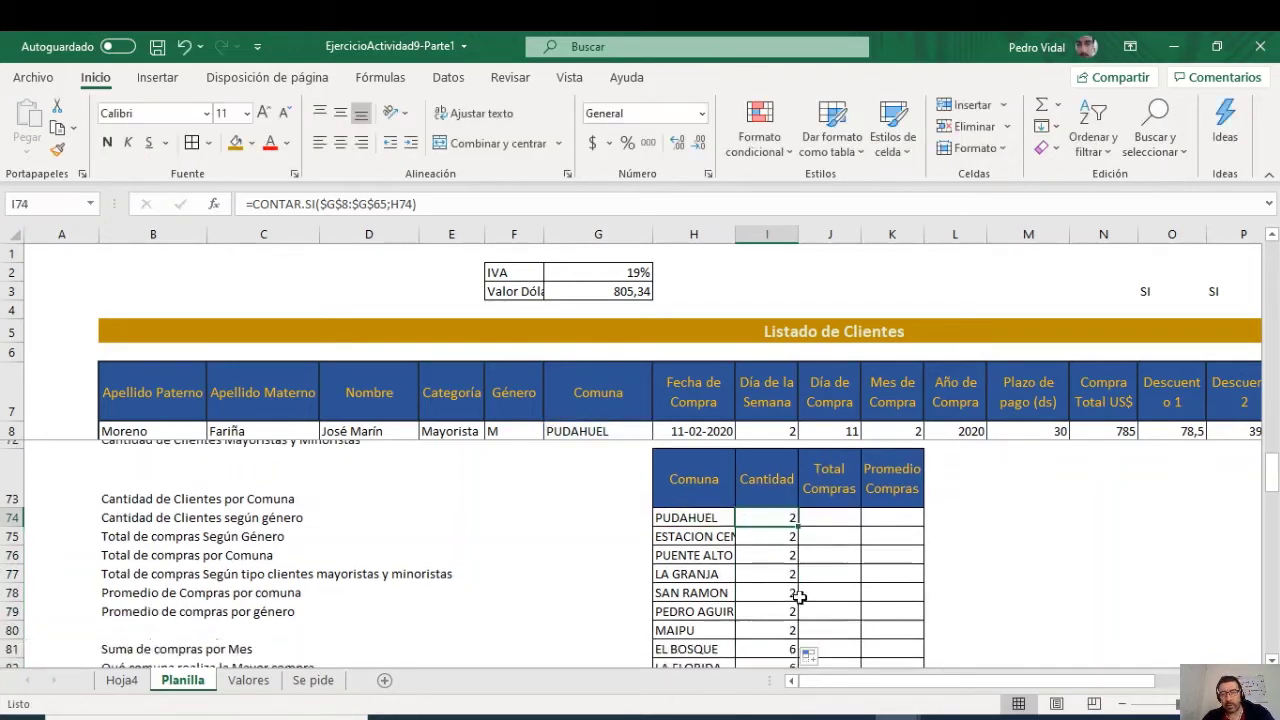
pyautogui.scroll(-4, 800, 597)
pyautogui.scroll(4, 797, 591)
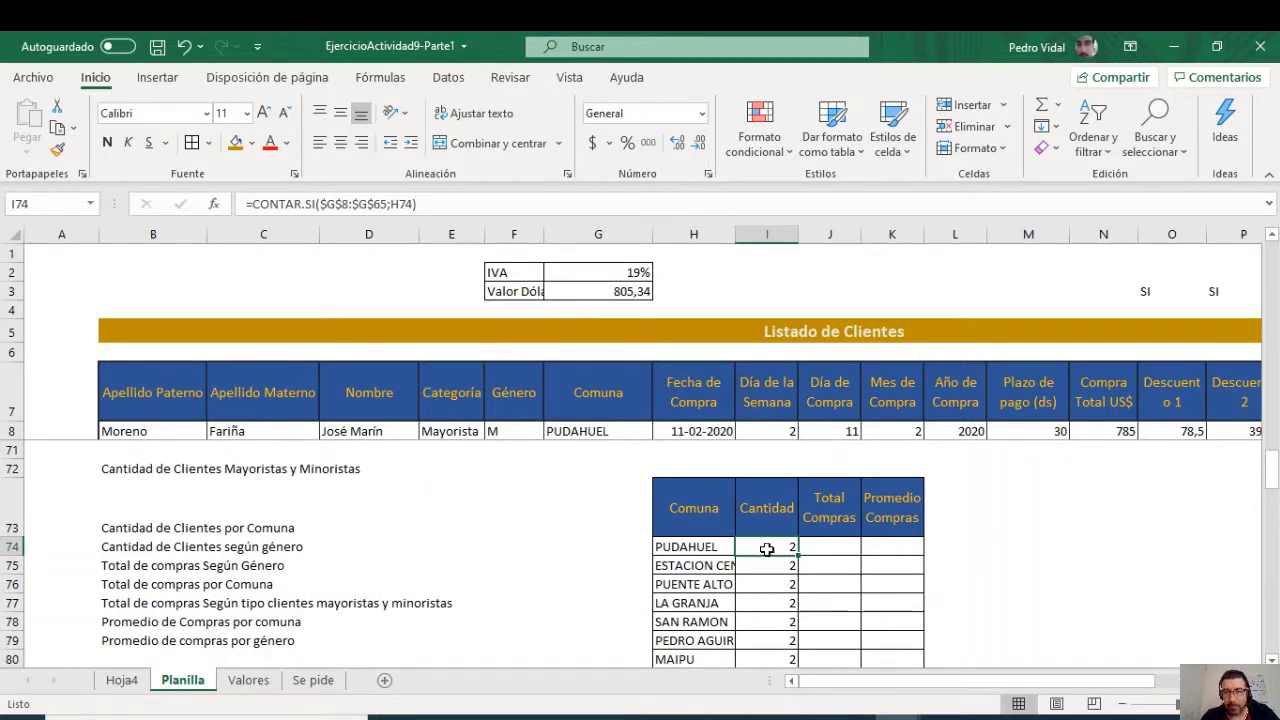
# Step: Try the literal criterion "PUDAHUEL" in the I74 formula, copy it to the rows below and inspect the formula in I75
pyautogui.doubleClick(766, 549)
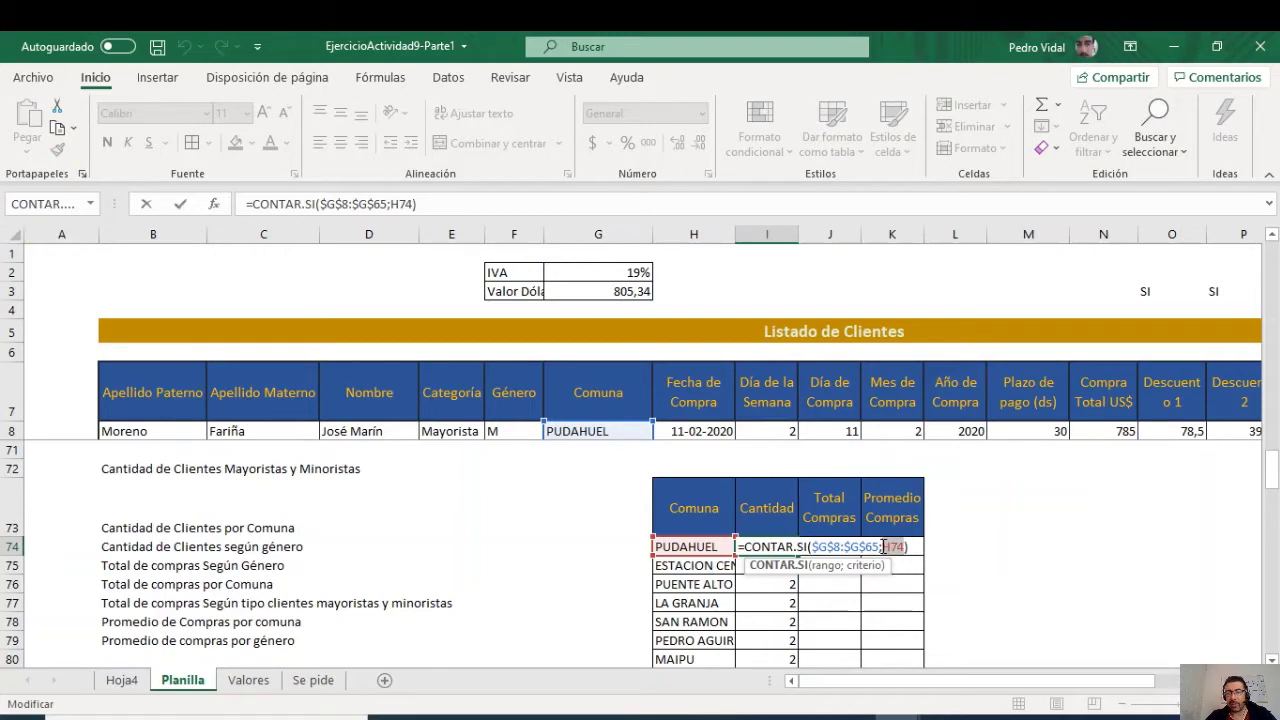
pyautogui.write('"')
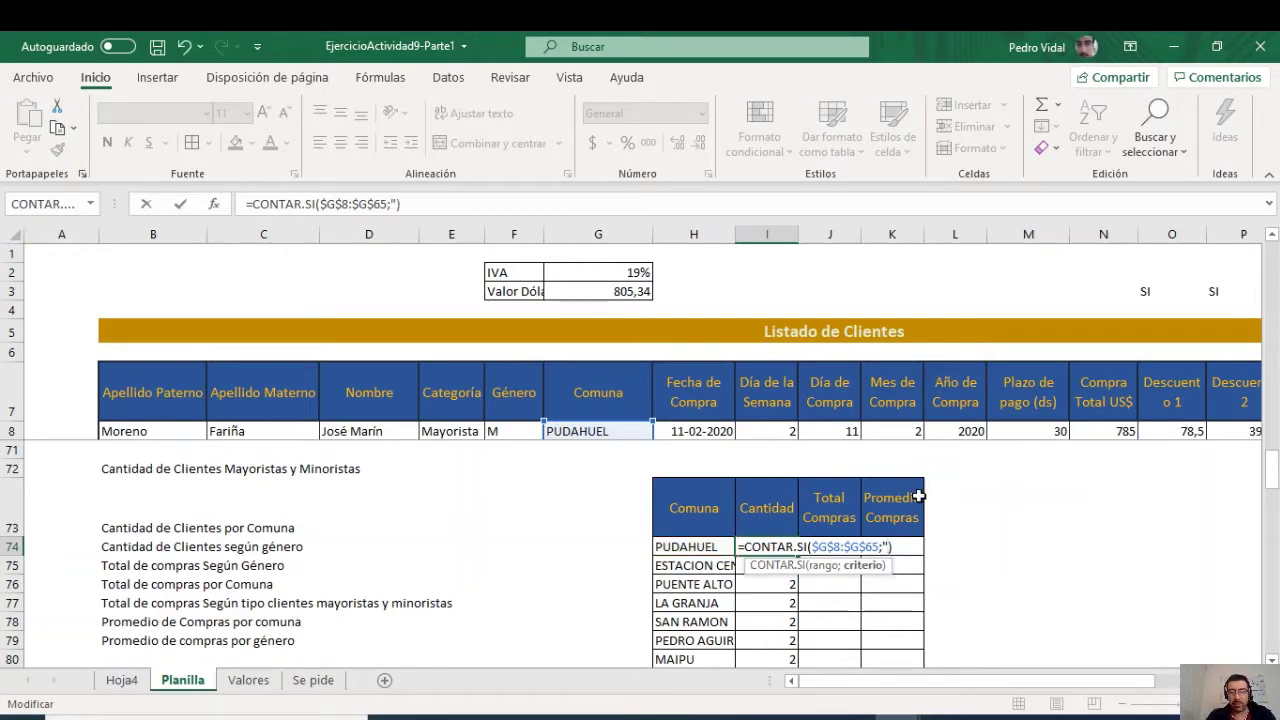
pyautogui.write('PUDAHUEL')
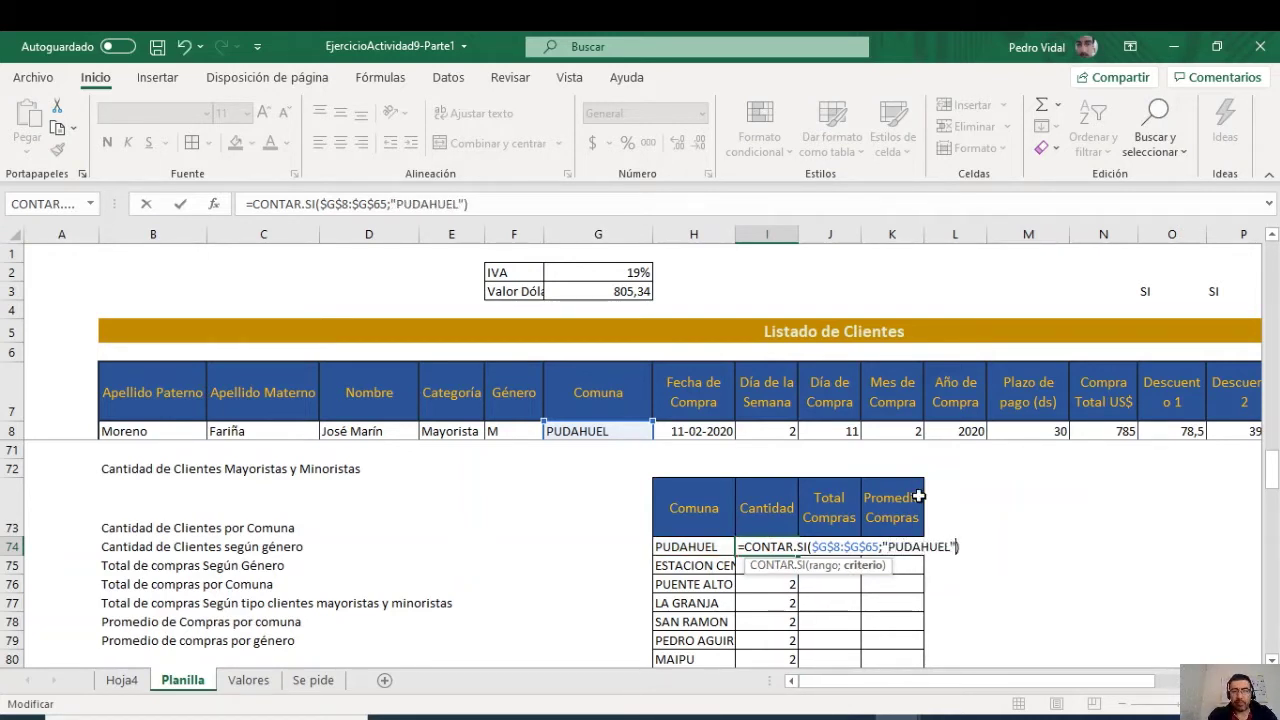
pyautogui.write('")')
pyautogui.press('Return')
pyautogui.click(789, 547)
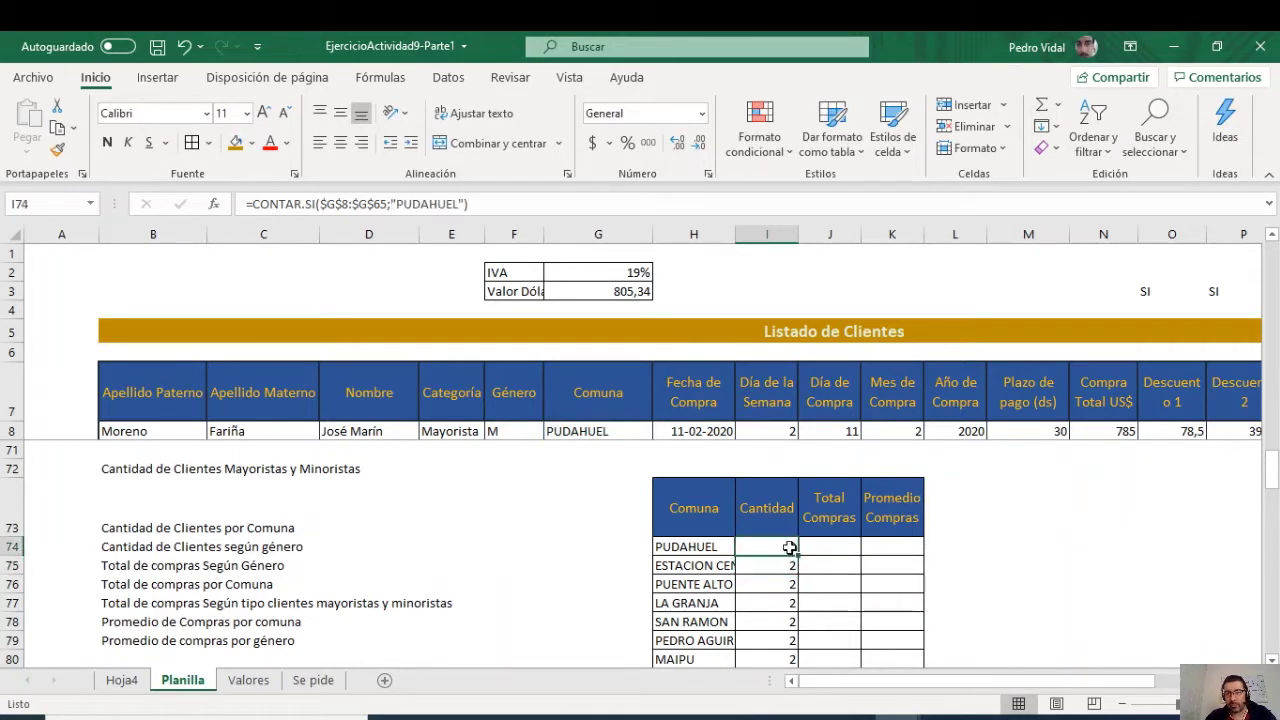
pyautogui.doubleClick(789, 565)
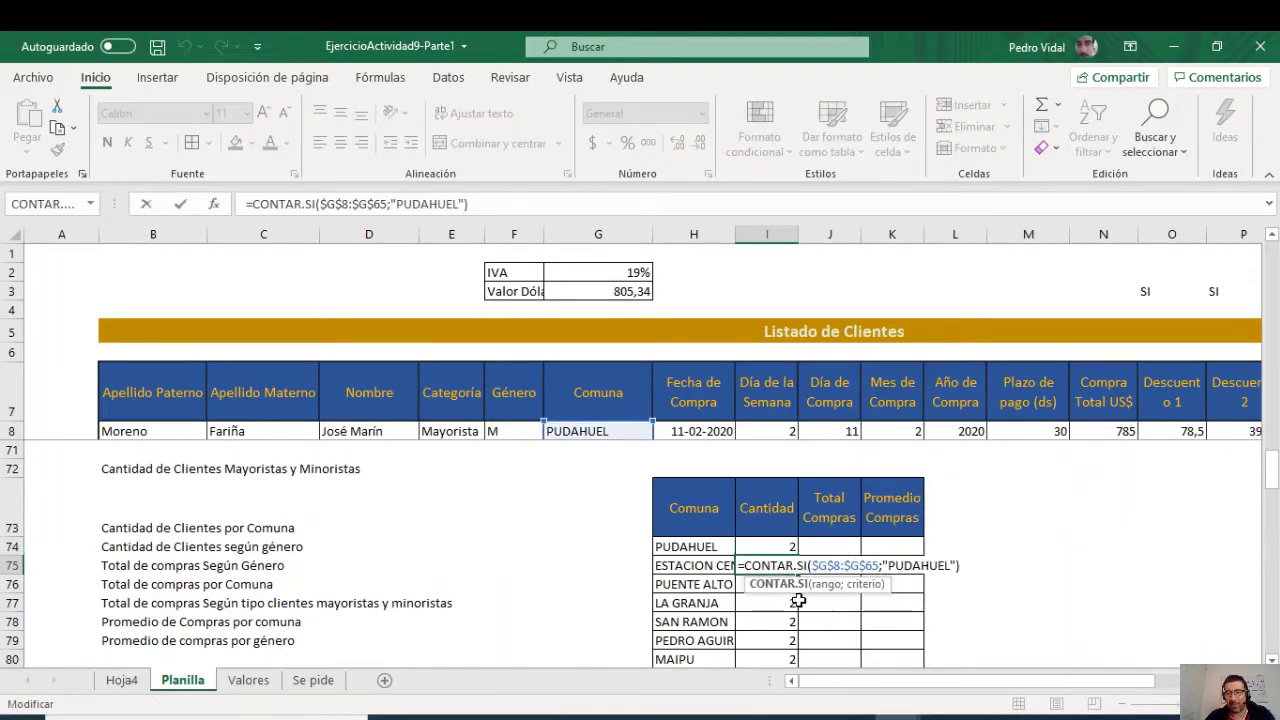
pyautogui.press('Escape')
# Step: Undo the literal criterion and its fill, then check that the I74 formula uses H74 again
pyautogui.moveTo(796, 575); pyautogui.dragTo(775, 548)
pyautogui.doubleClick(775, 548)
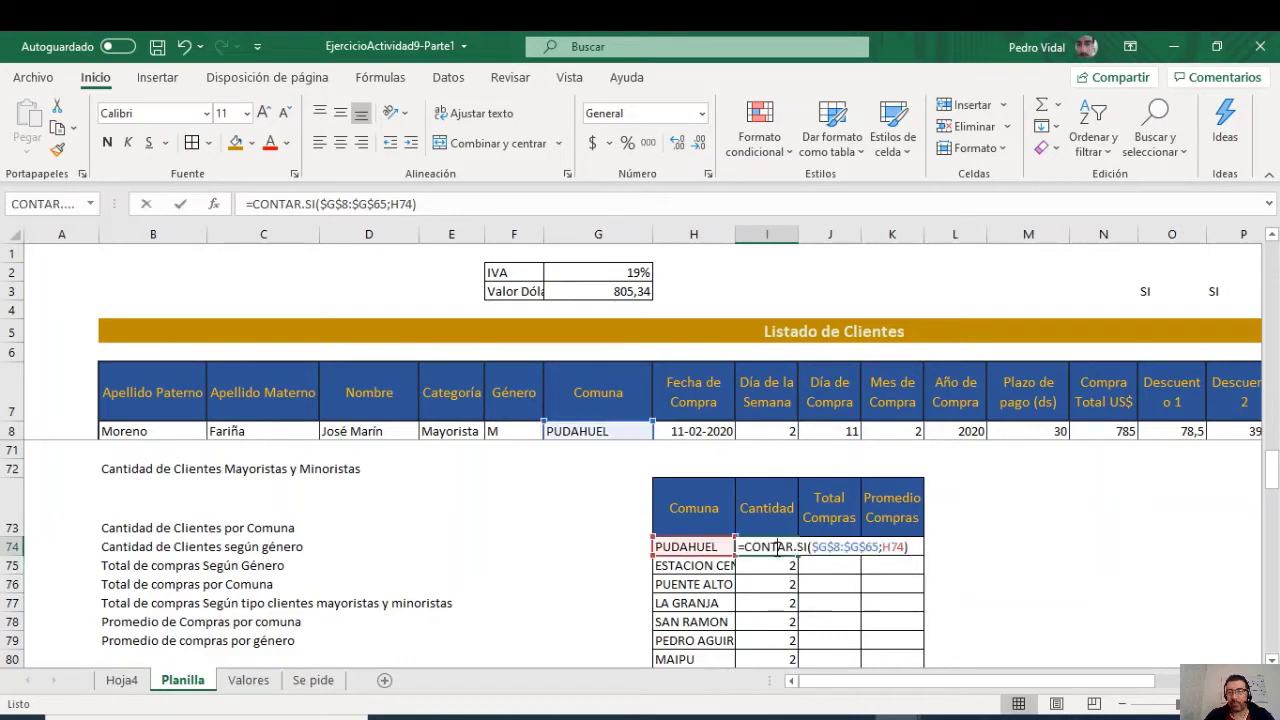
pyautogui.press('Escape')
# Step: Start a SUMAR.SI formula in J74 with the list's Comuna column as absolute range $G$8:$G$65
pyautogui.click(839, 549)
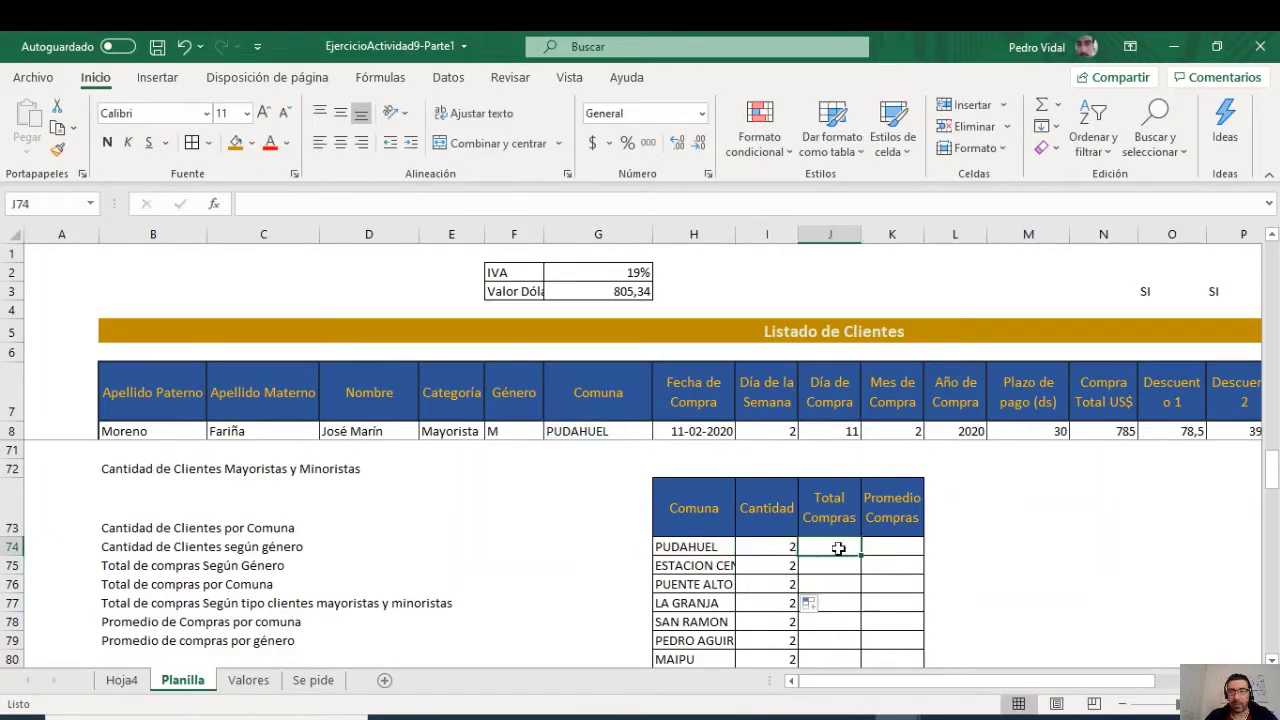
pyautogui.write('=SUMAR')
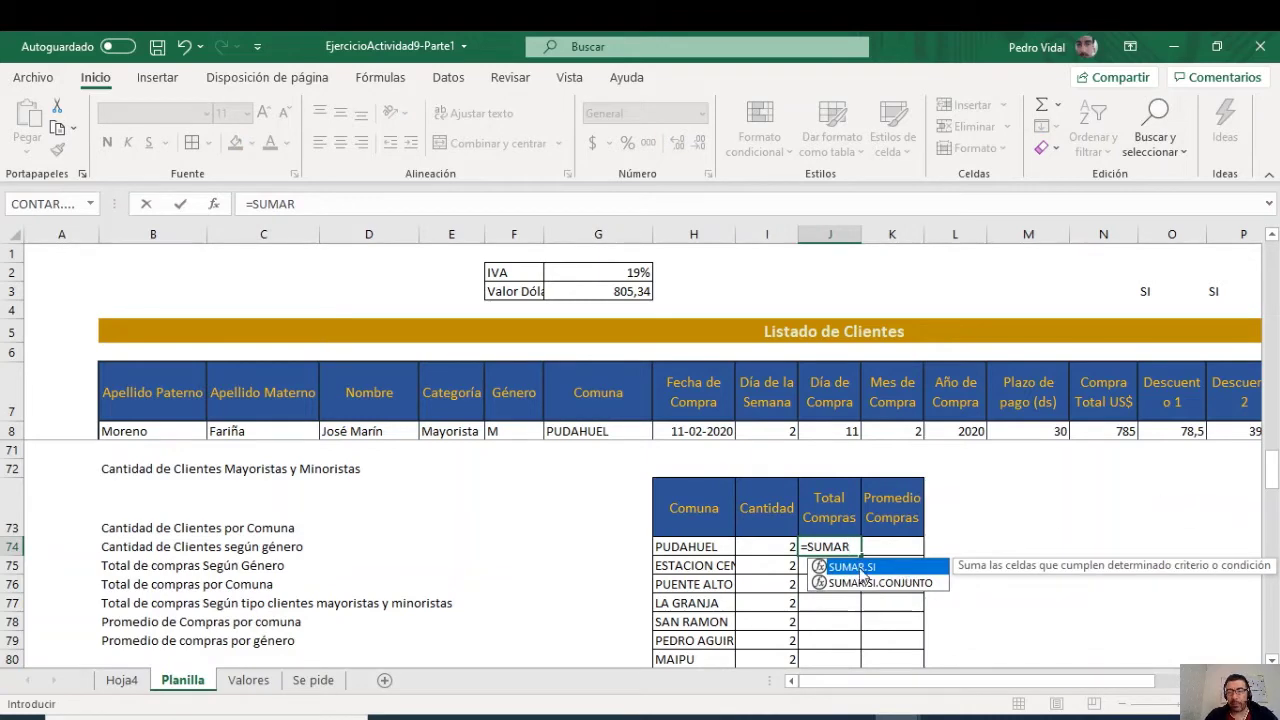
pyautogui.doubleClick(859, 572)
pyautogui.scroll(4, 603, 447)
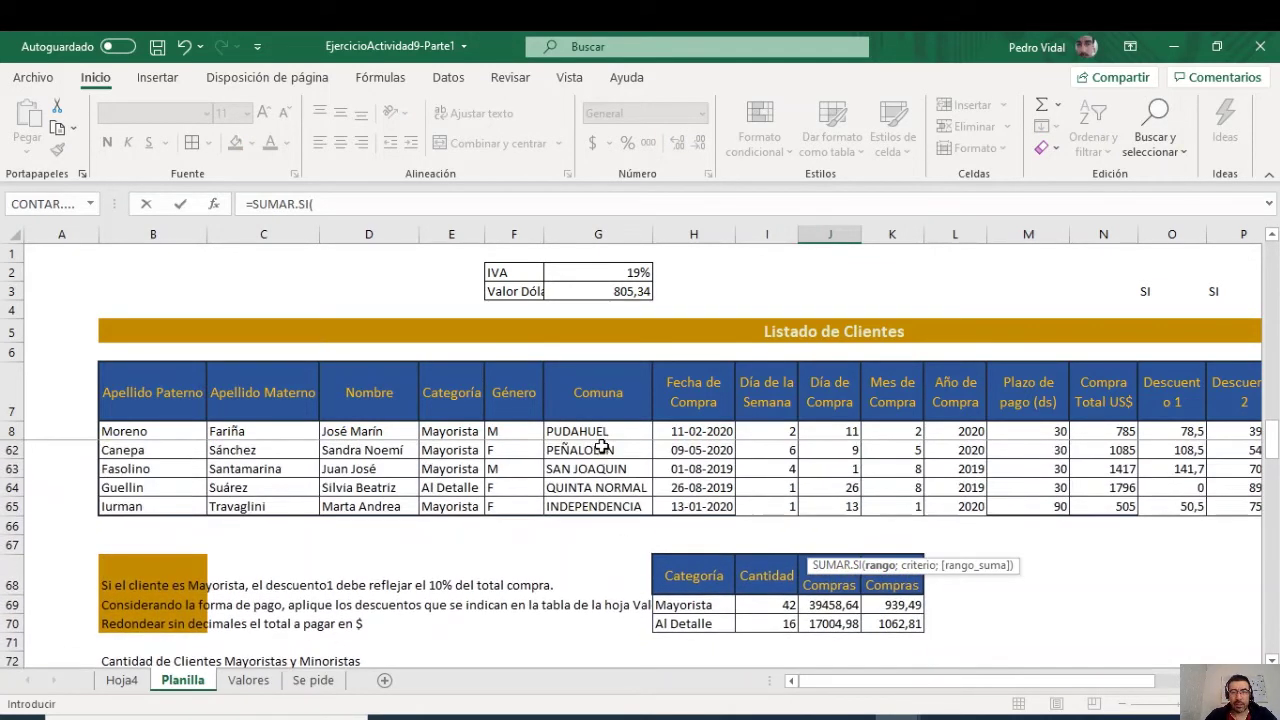
pyautogui.moveTo(598, 430); pyautogui.dragTo(610, 507)
pyautogui.scroll(-3, 899, 487)
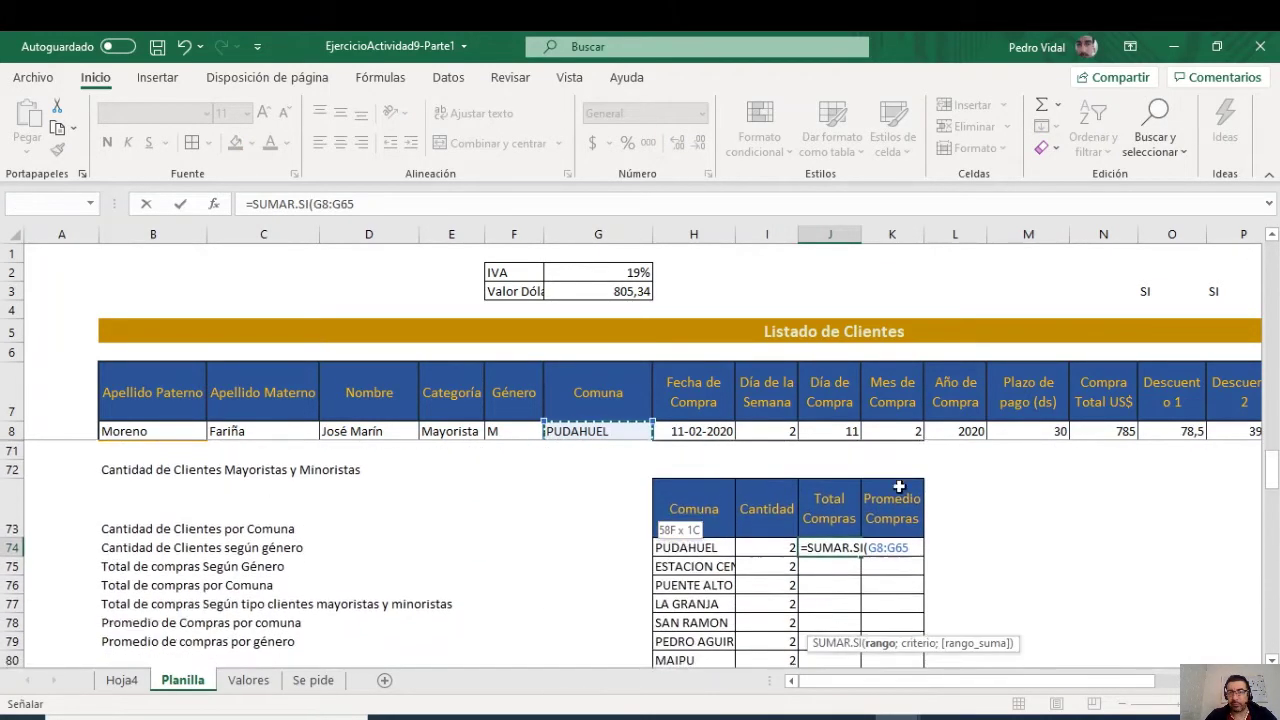
pyautogui.press('F4')
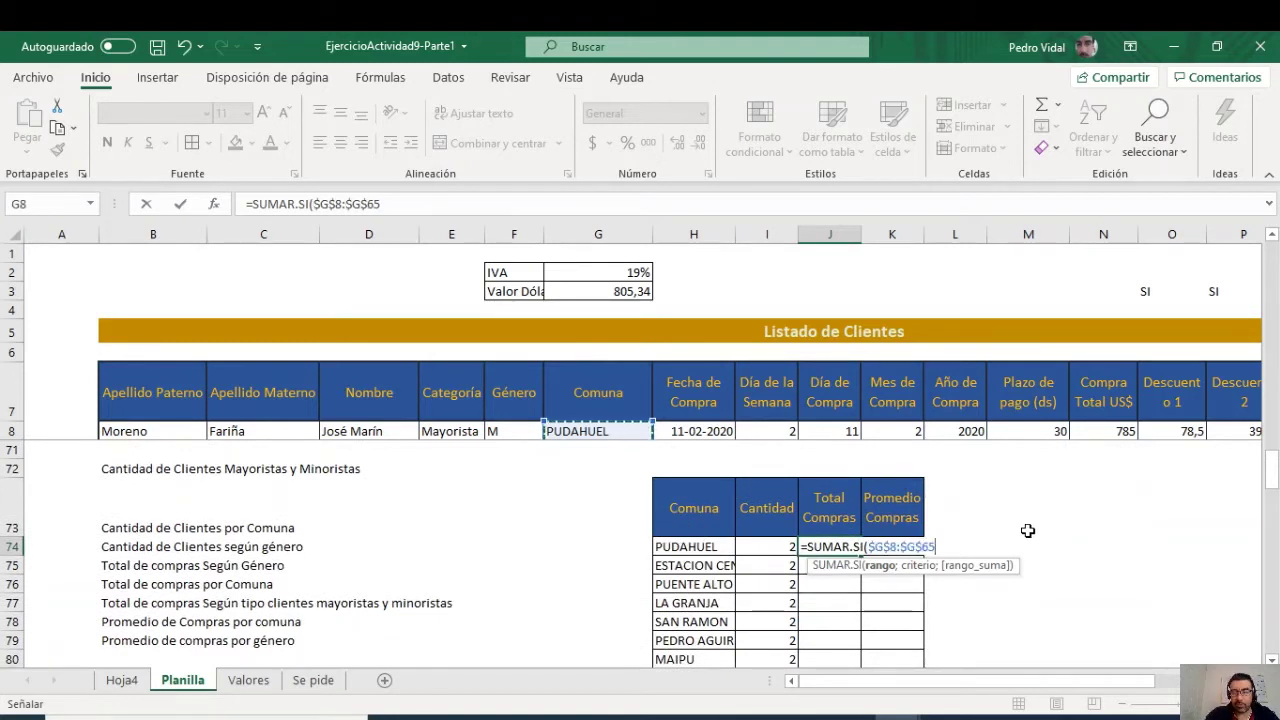
# Step: Complete the SUMAR.SI formula in J74 with H74 as criterion and the A Pagar US$ column $S$8:$S$65 as sum range
pyautogui.write(';')
pyautogui.click(676, 545)
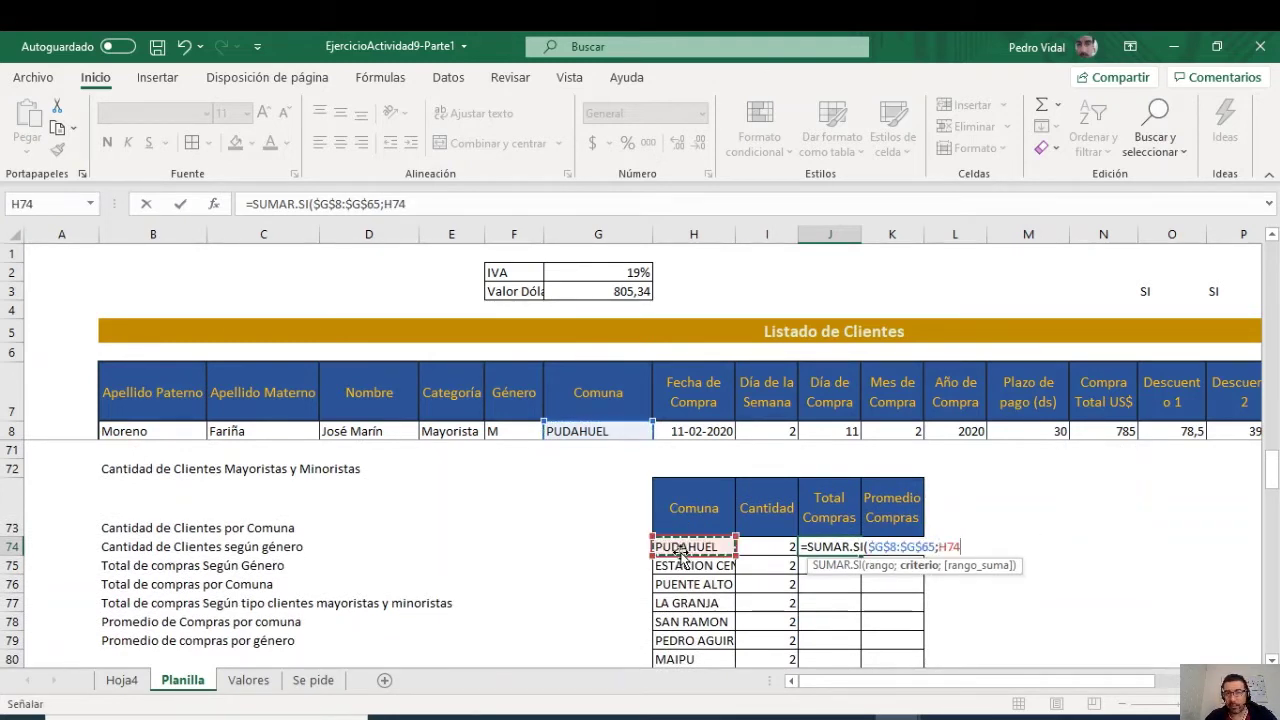
pyautogui.write(';')
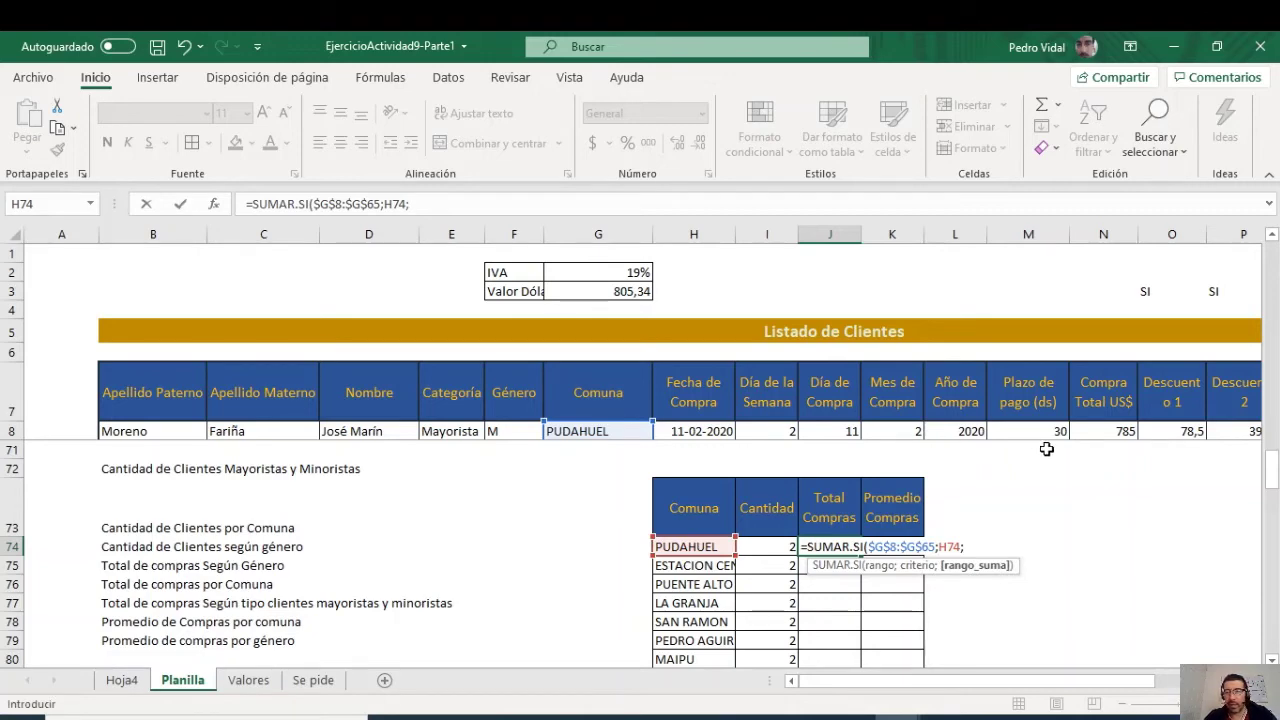
pyautogui.scroll(2, 1199, 473)
pyautogui.scroll(1, 1199, 473)
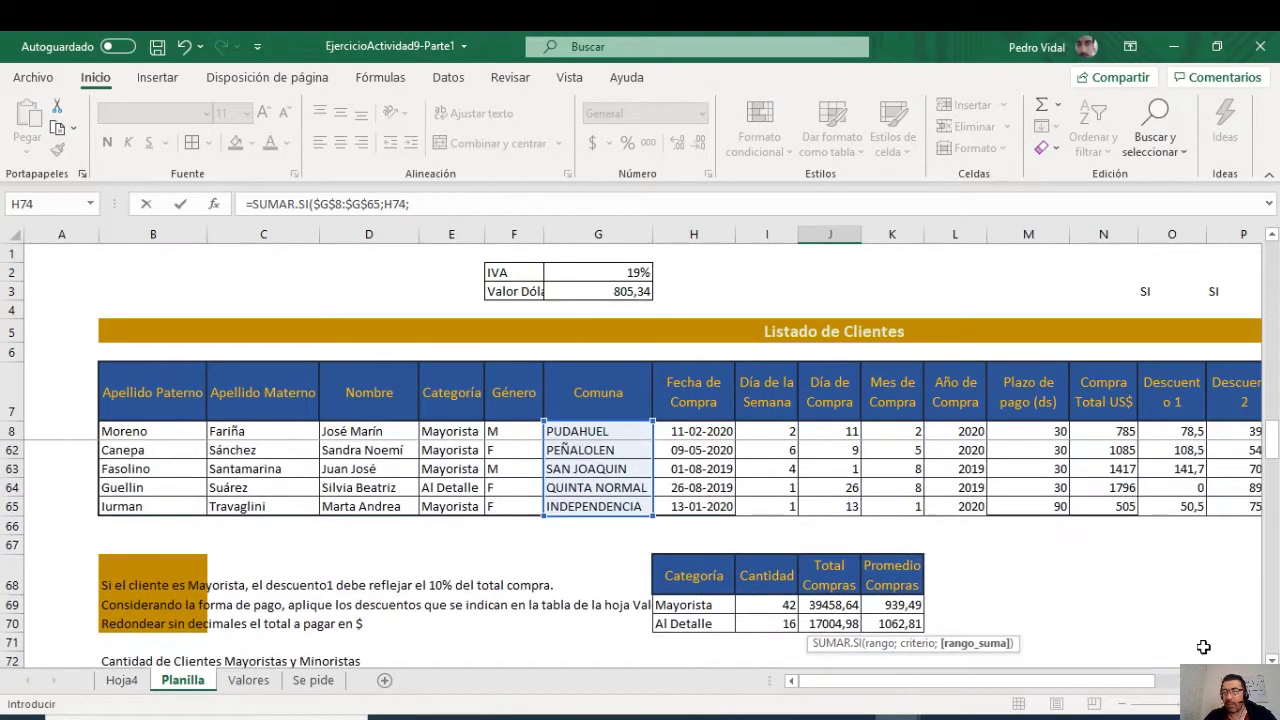
pyautogui.hscroll(4, 647, 456)
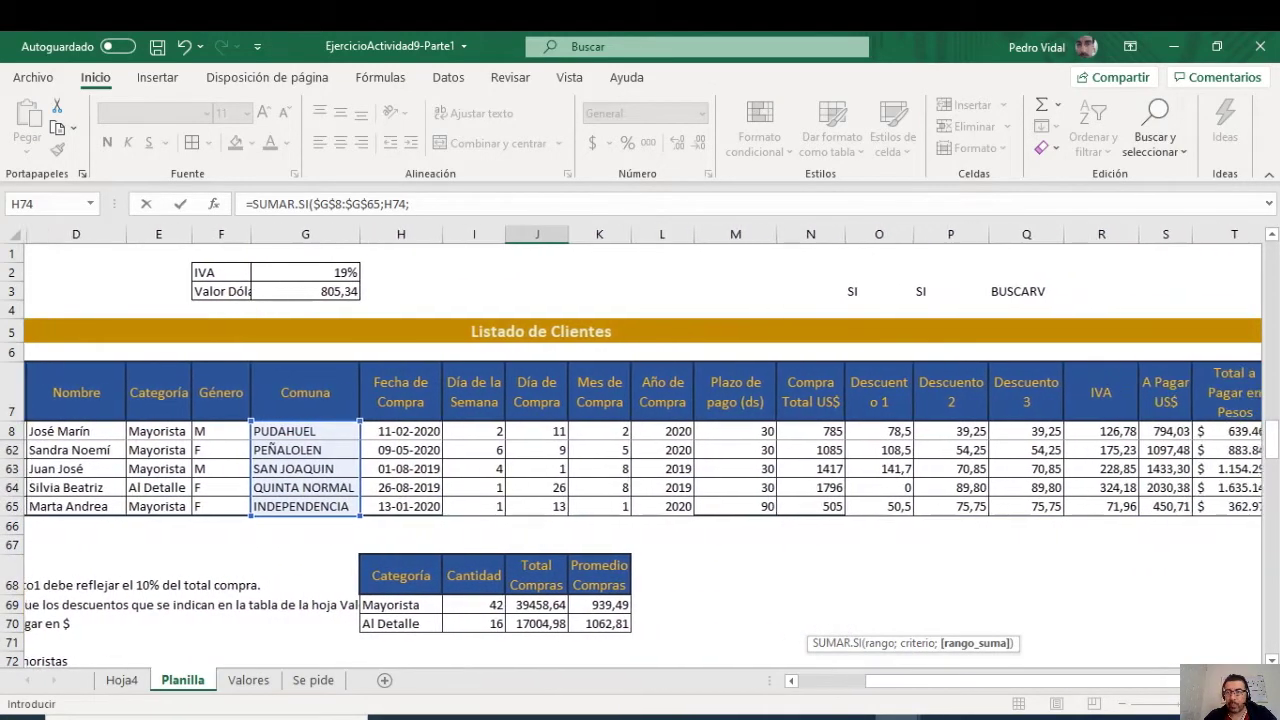
pyautogui.moveTo(1074, 432); pyautogui.dragTo(1068, 510)
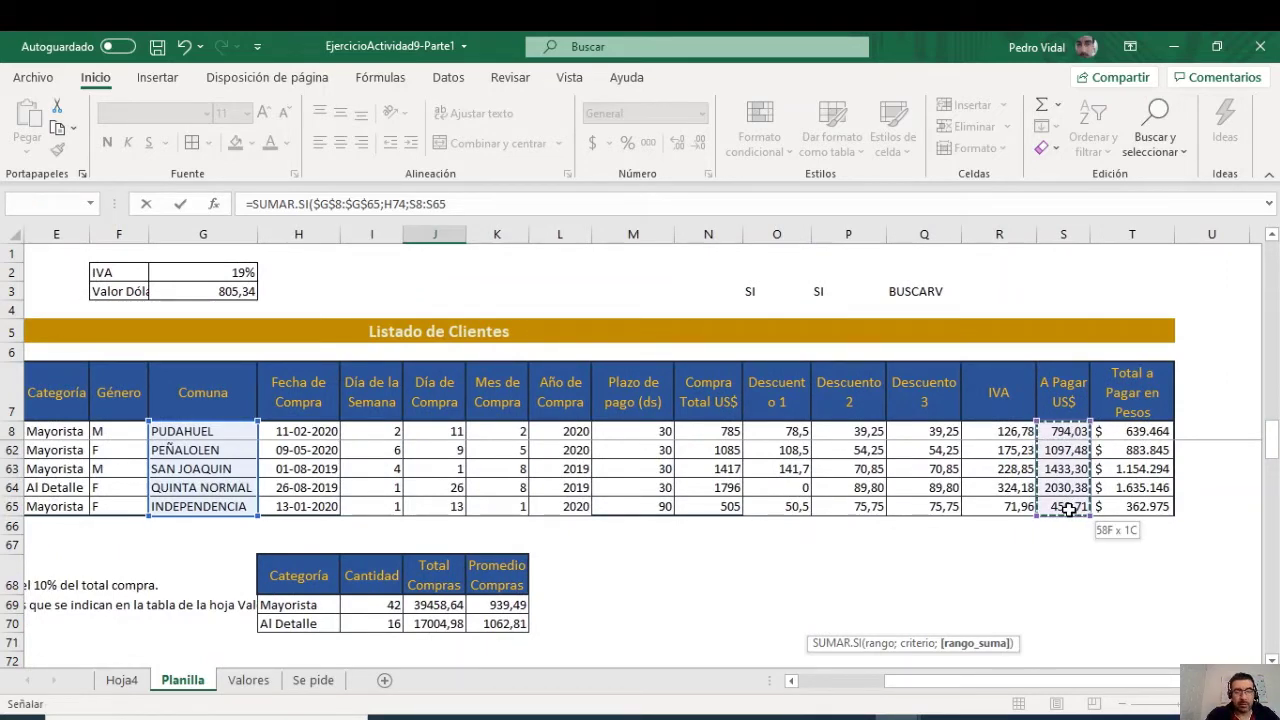
pyautogui.press('F4')
pyautogui.press('Return')
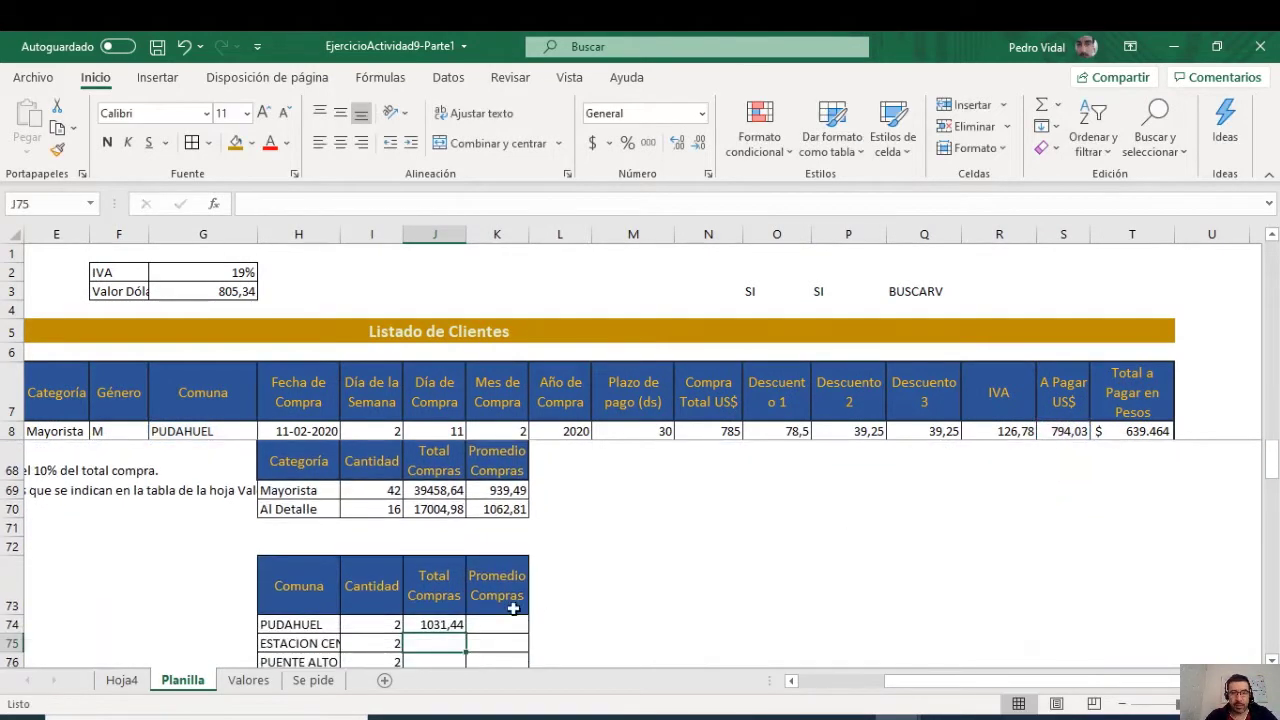
# Step: Inspect the SUMAR.SI formula in J74, checking its sum range argument
pyautogui.click(447, 624)
pyautogui.doubleClick(455, 624)
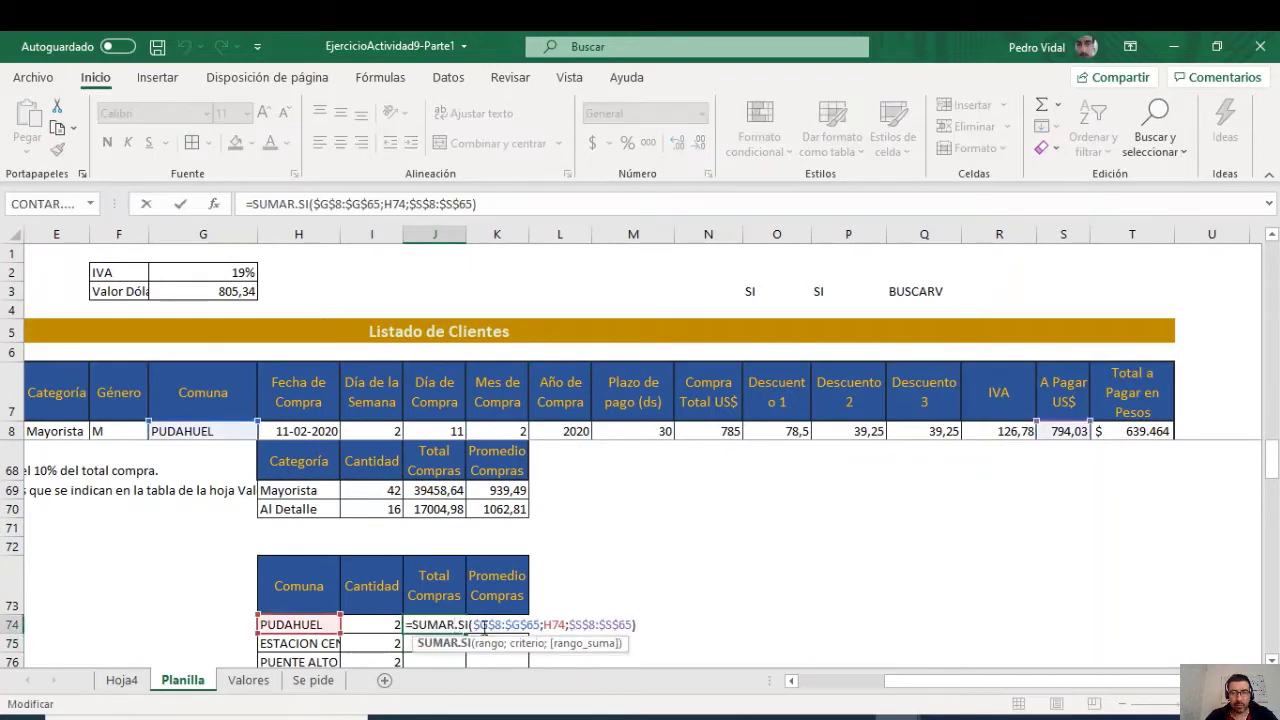
pyautogui.click(570, 645)
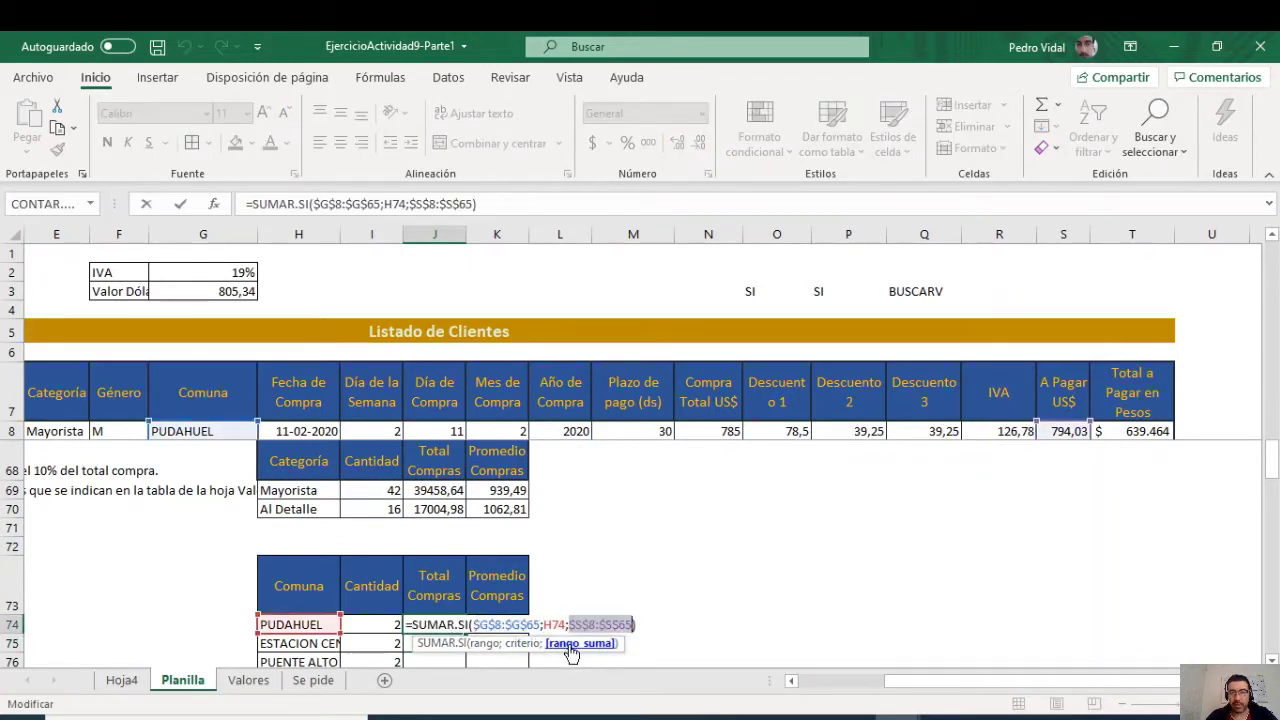
pyautogui.scroll(-1, 706, 563)
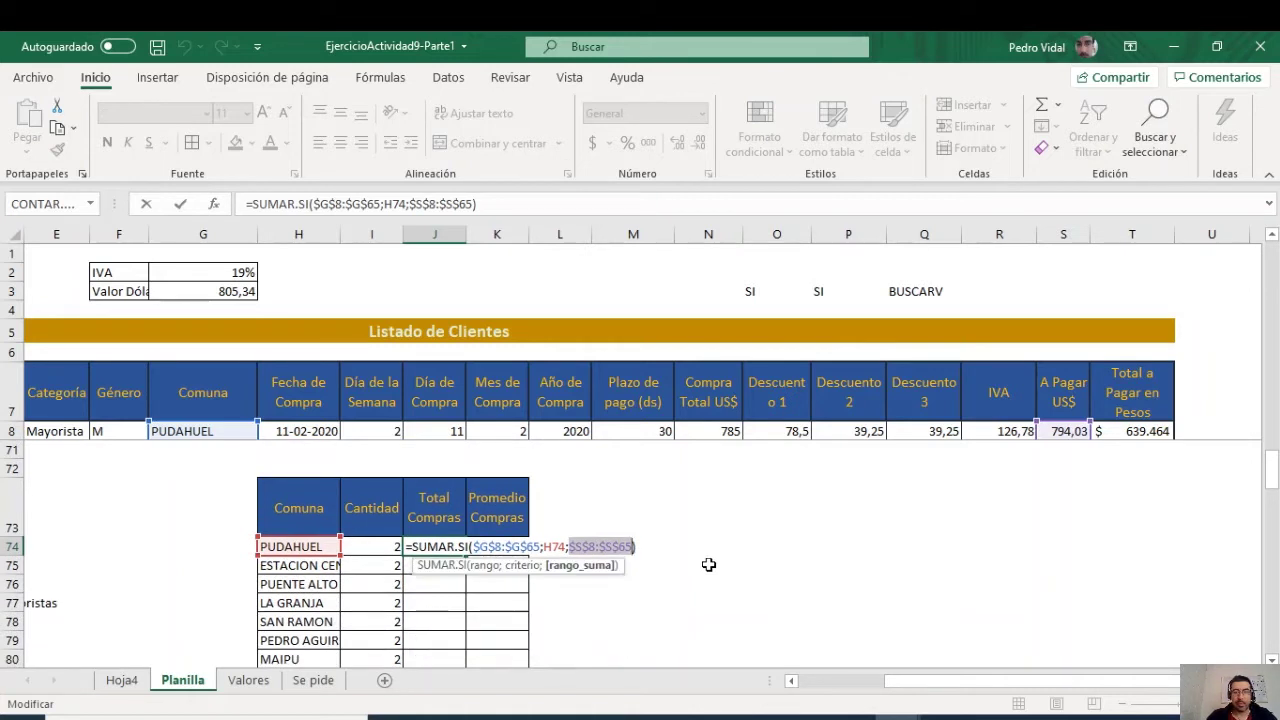
pyautogui.press('Return')
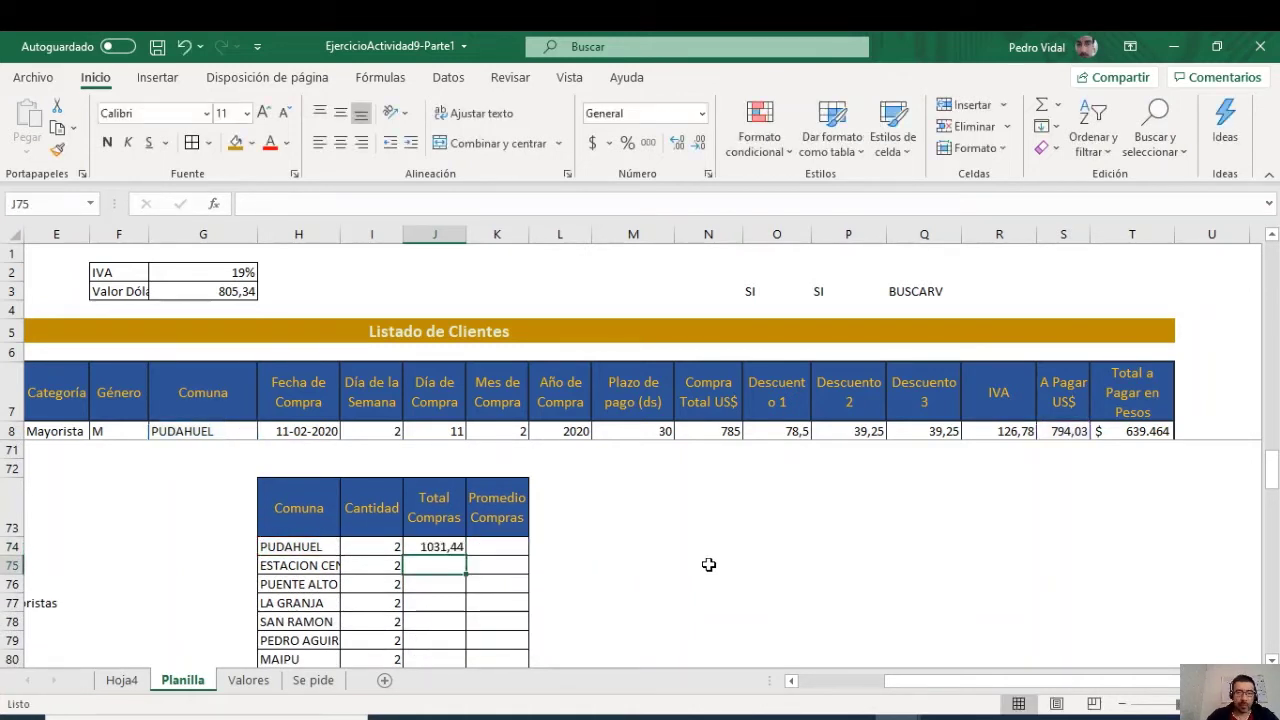
# Step: Copy the full SUMAR.SI formula text from J74, leaving the cell itself unedited
pyautogui.click(477, 545)
pyautogui.click(445, 546)
pyautogui.doubleClick(445, 546)
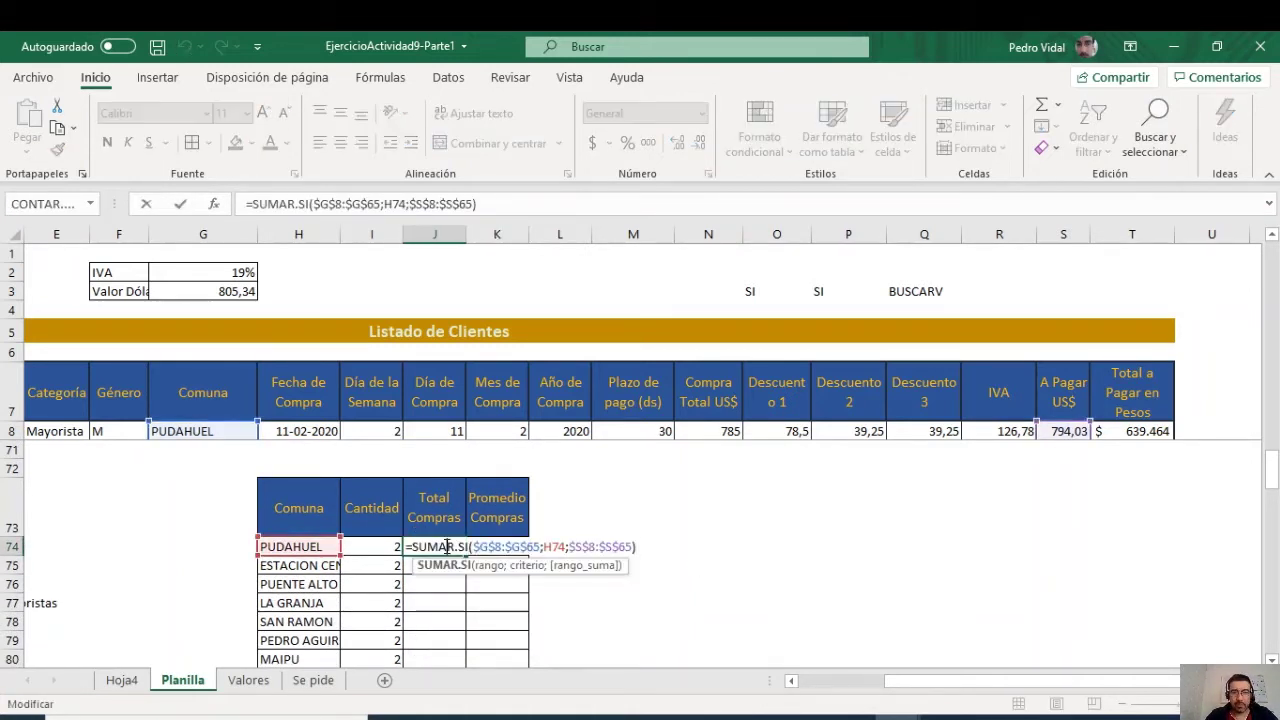
pyautogui.moveTo(638, 546); pyautogui.dragTo(405, 550)
pyautogui.hotkey('ctrl', 'c')
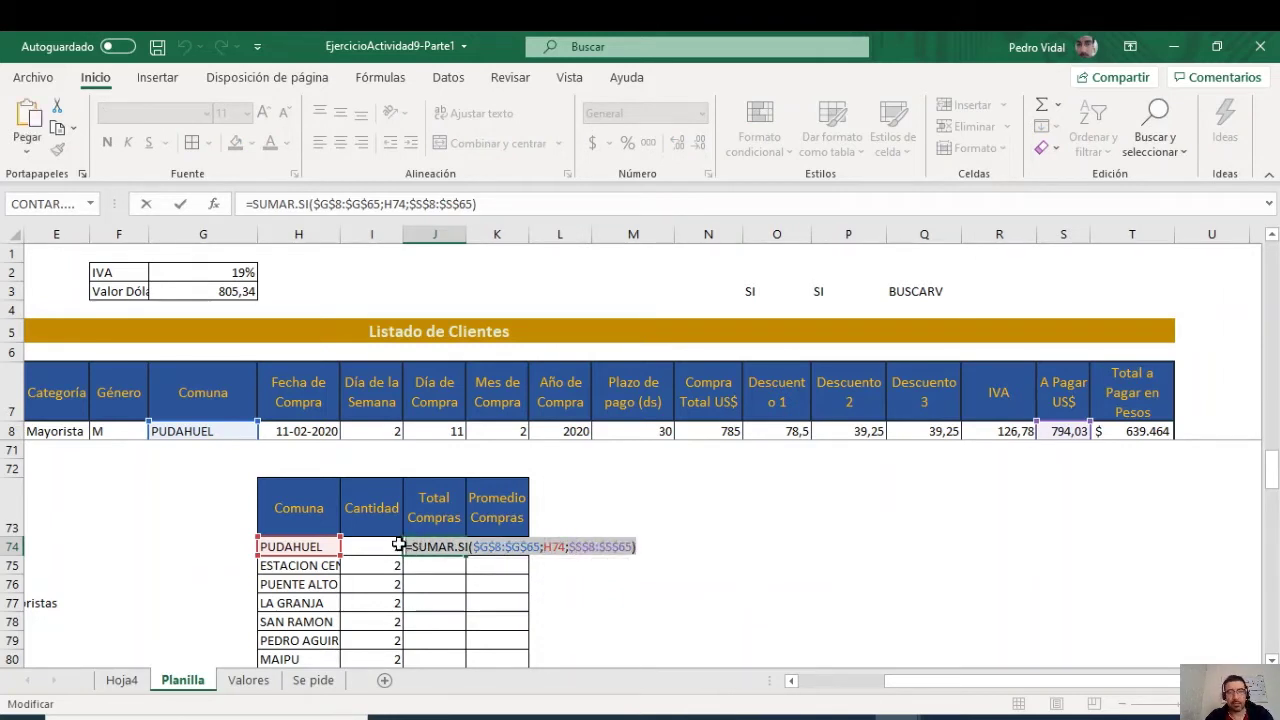
pyautogui.press('Escape')
# Step: Paste the copied formula into K74 and change its function from SUMAR.SI to PROMEDIO.SI
pyautogui.click(491, 549)
pyautogui.doubleClick(505, 547)
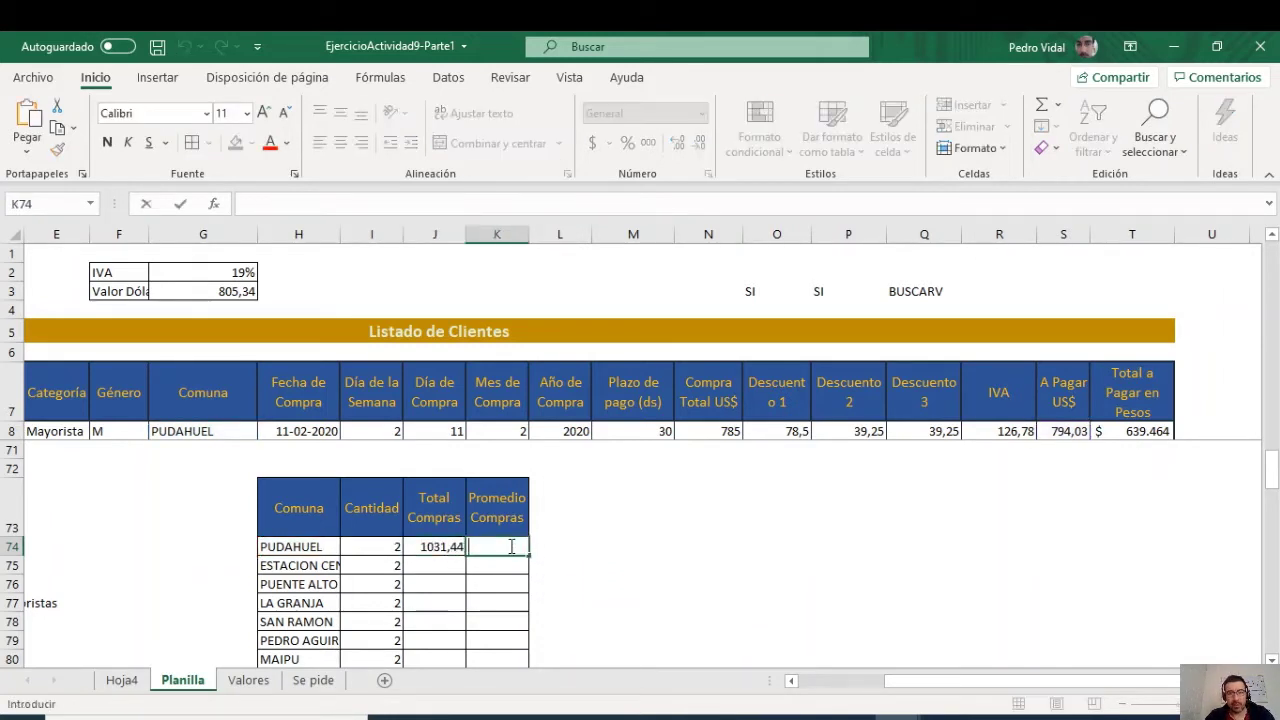
pyautogui.hotkey('ctrl', 'v')
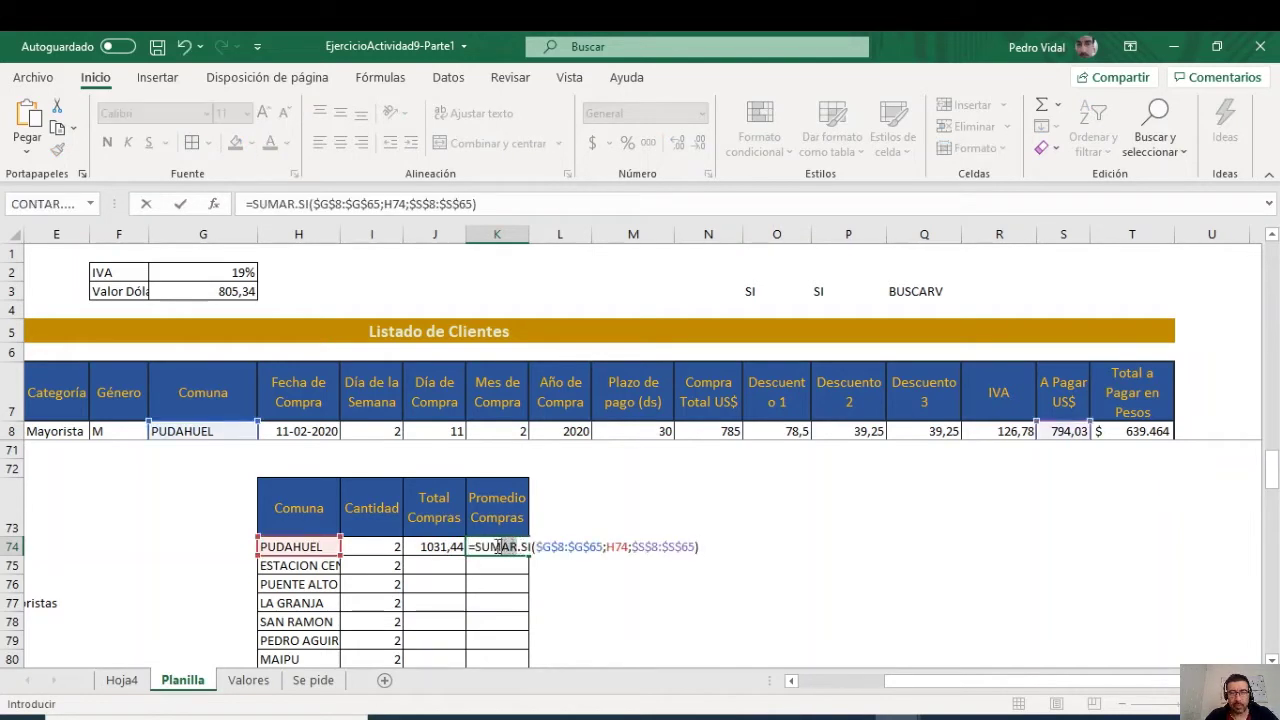
pyautogui.doubleClick(496, 547)
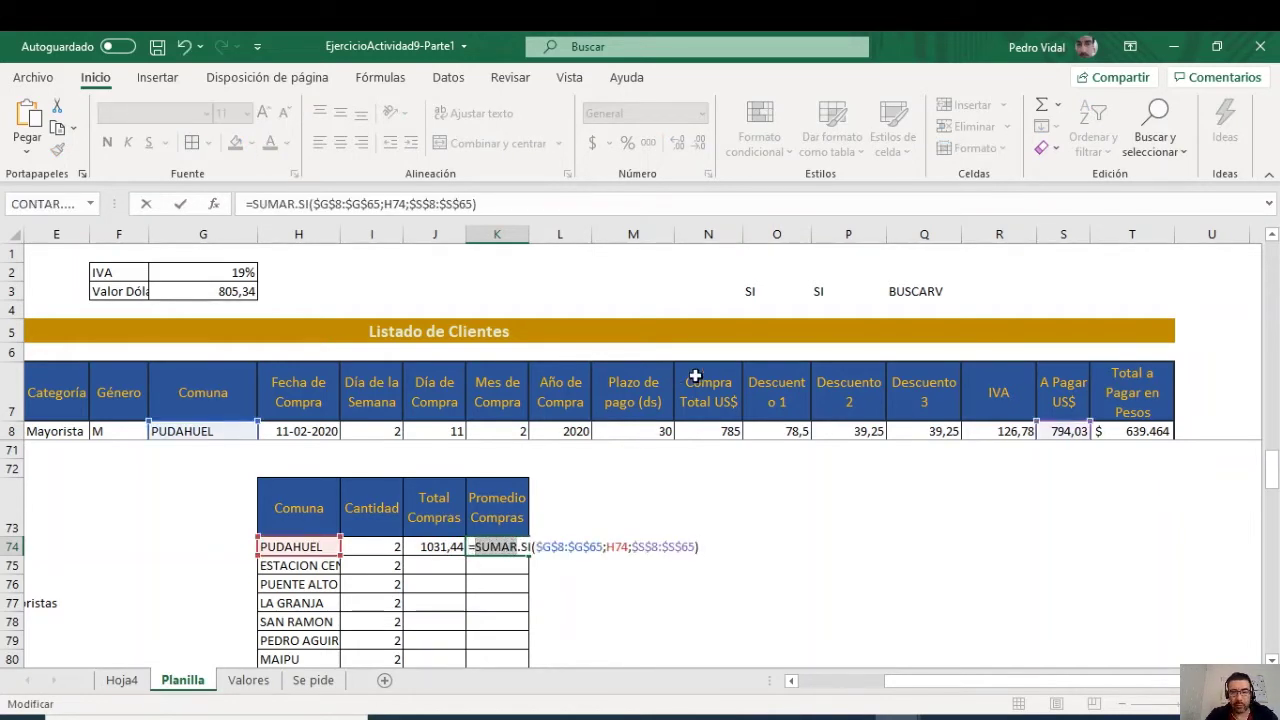
pyautogui.write('PROMEDIO')
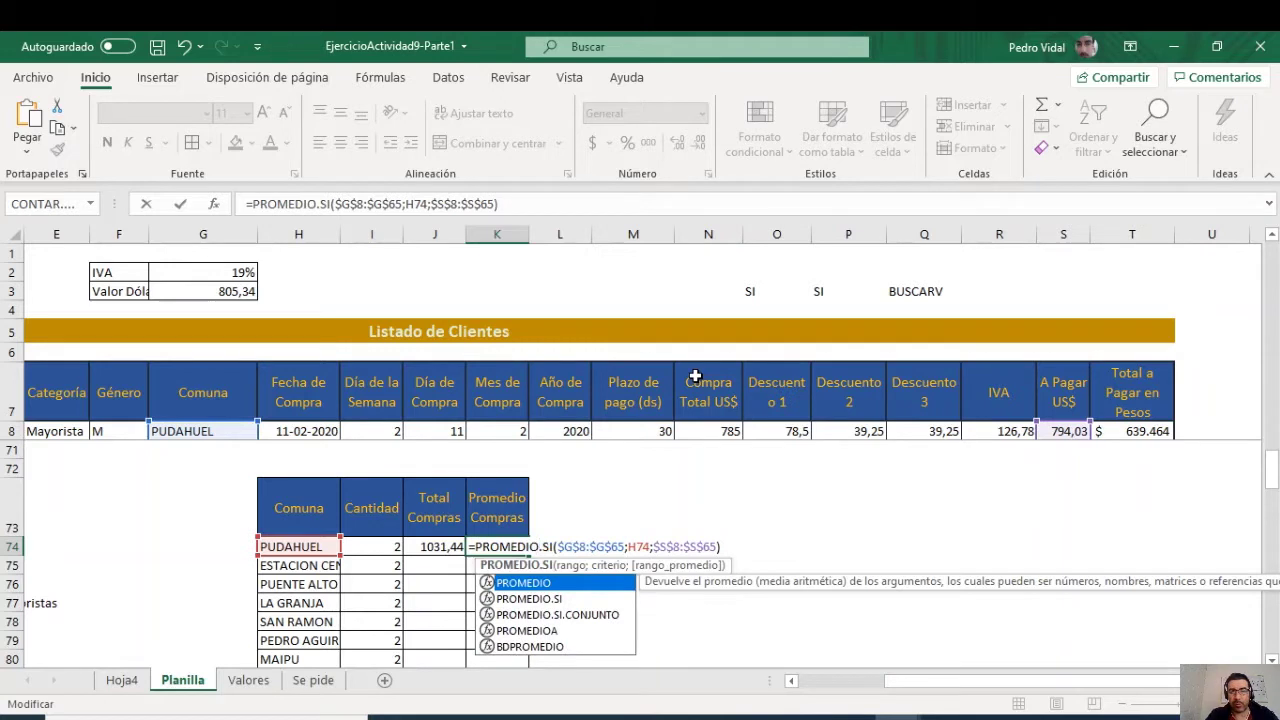
pyautogui.press('Return')
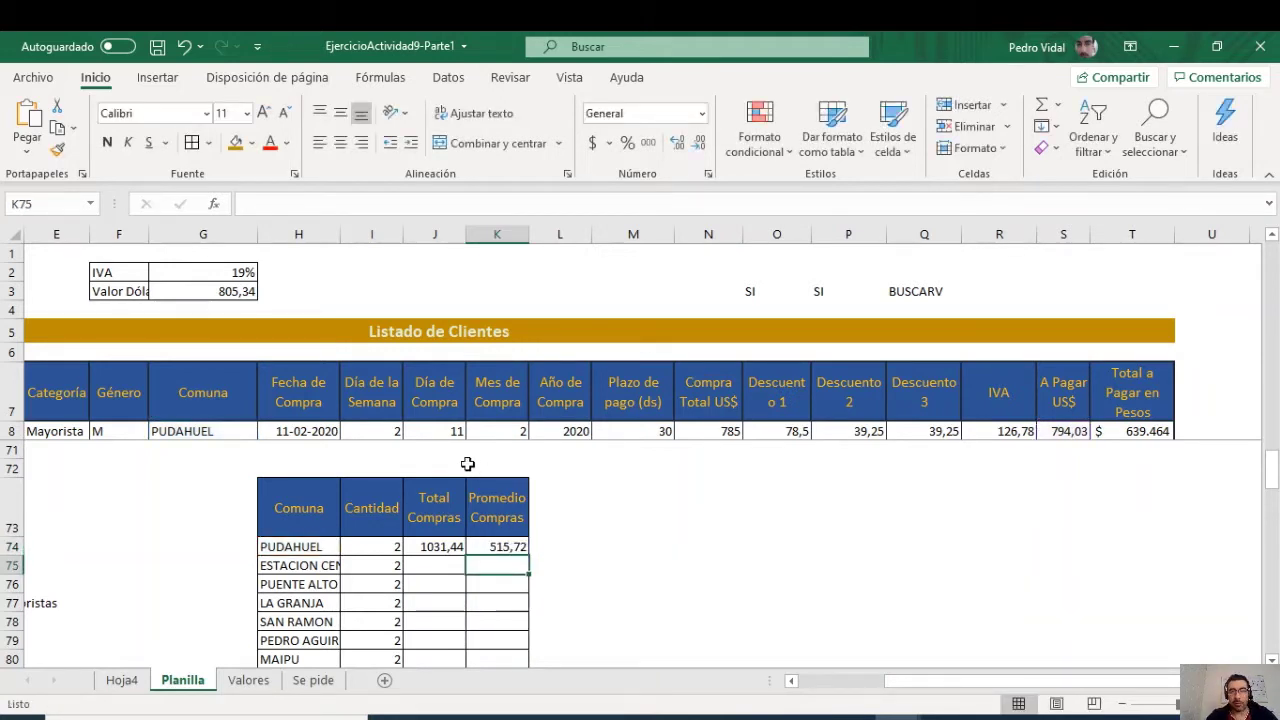
# Step: Wrap the PROMEDIO.SI formula in K74 in REDONDEAR with 2 decimals
pyautogui.doubleClick(519, 547)
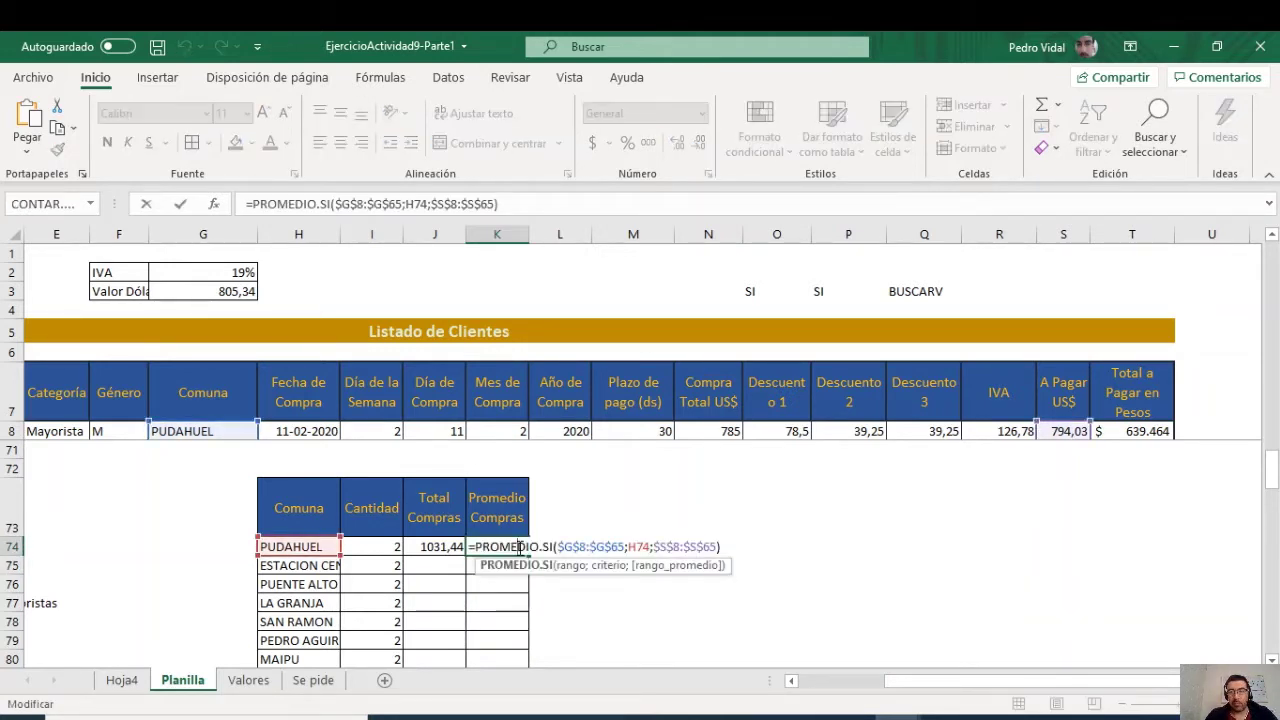
pyautogui.click(475, 547)
pyautogui.write('REDONDEAR')
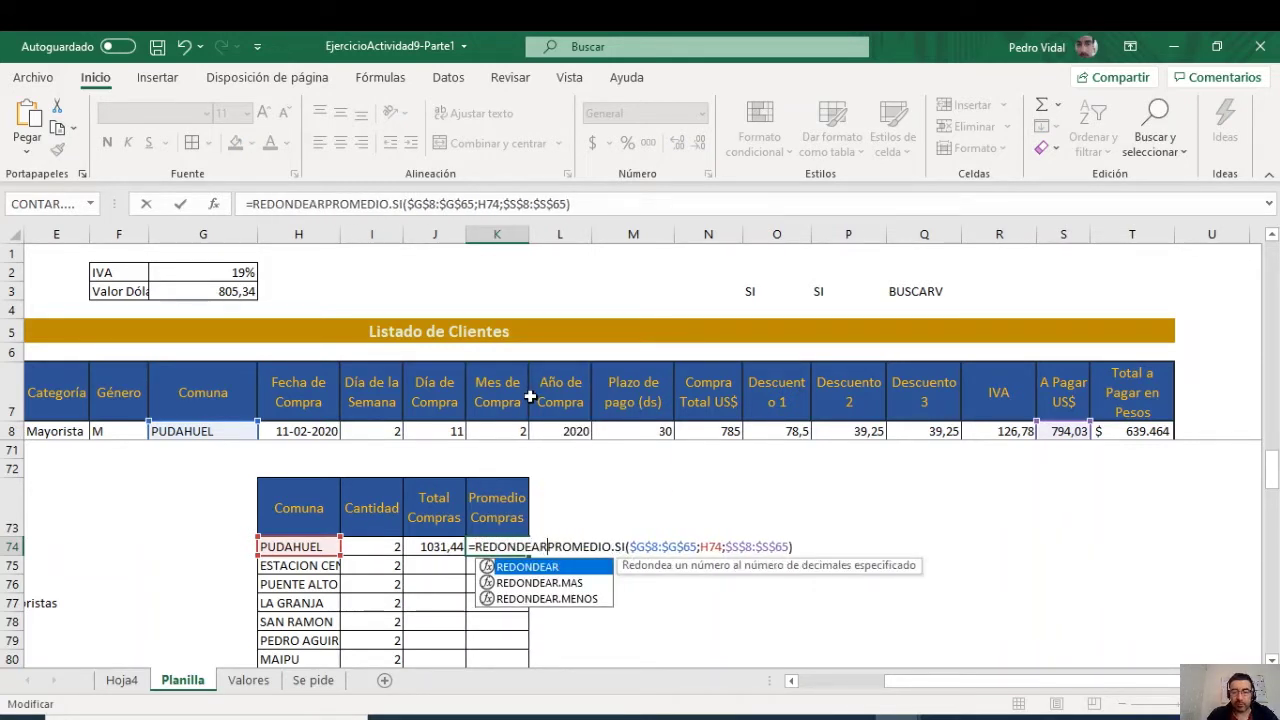
pyautogui.write('(')
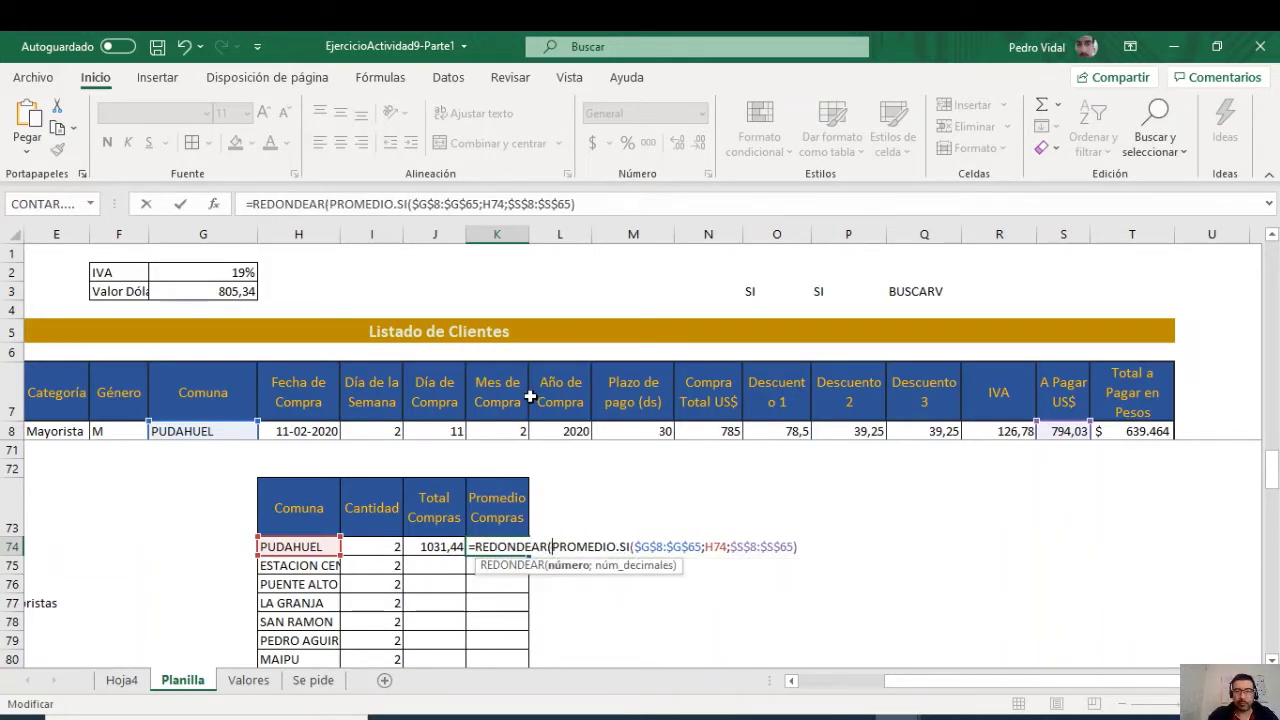
pyautogui.click(797, 546)
pyautogui.press('Right')
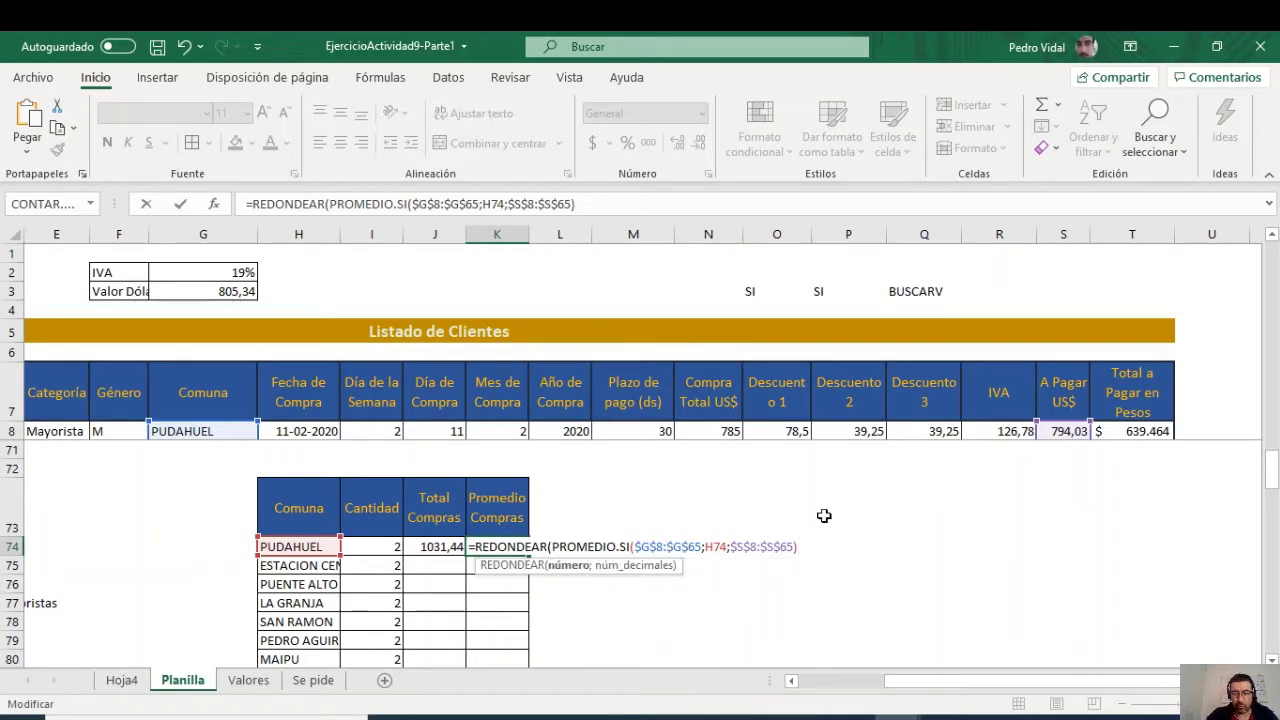
pyautogui.write(';')
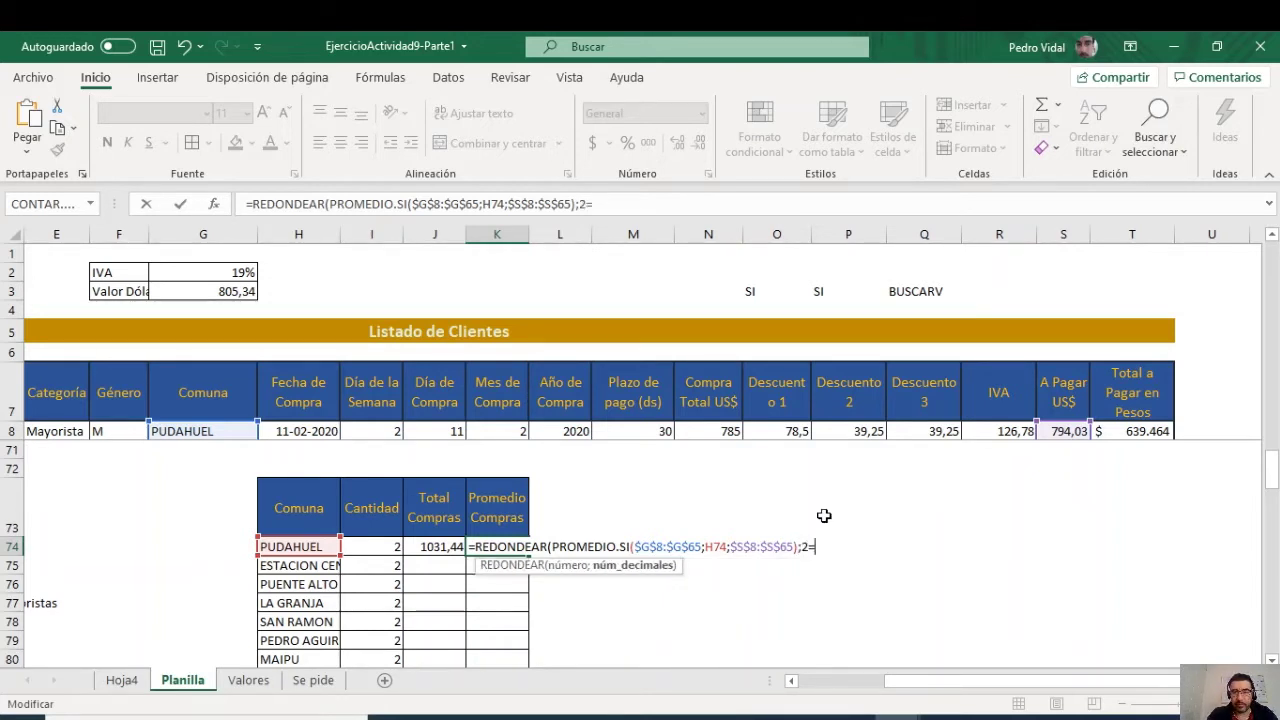
pyautogui.write('2)')
pyautogui.press('Return')
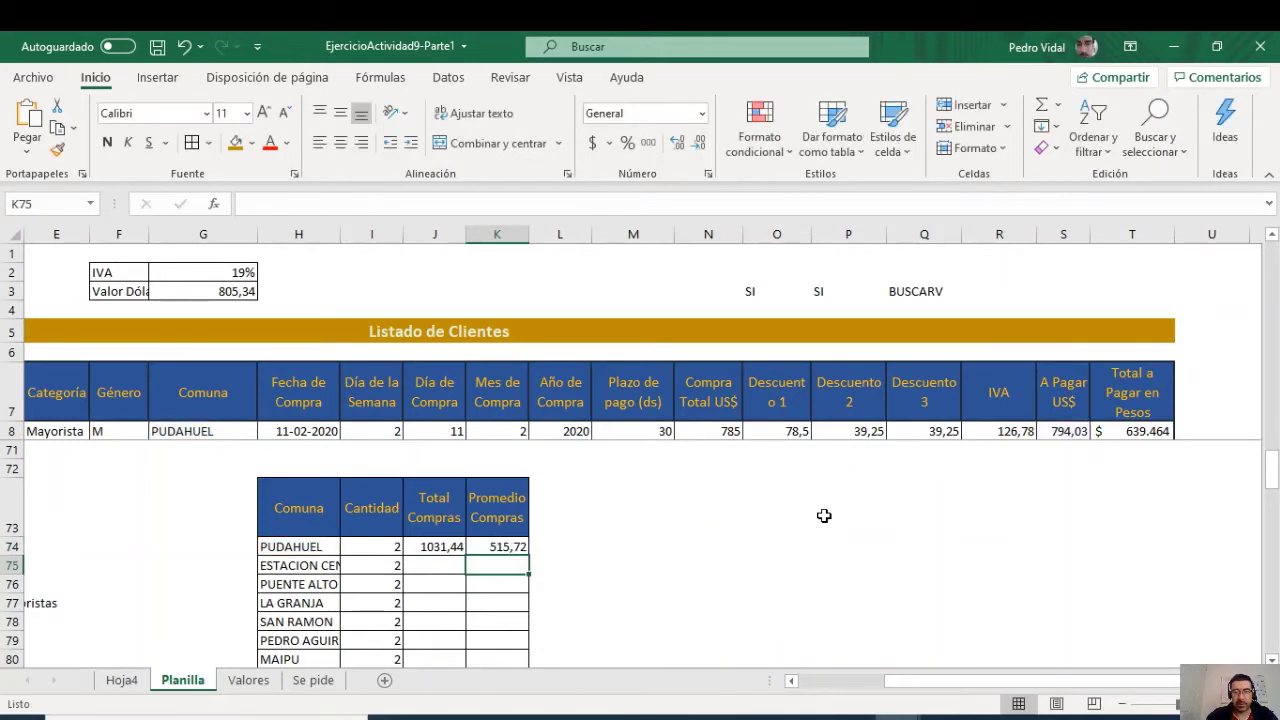
# Step: Fill the Total Compras and Promedio Compras formulas from J74:K74 down to the LA CISTERNA row
pyautogui.moveTo(443, 552); pyautogui.dragTo(494, 548)
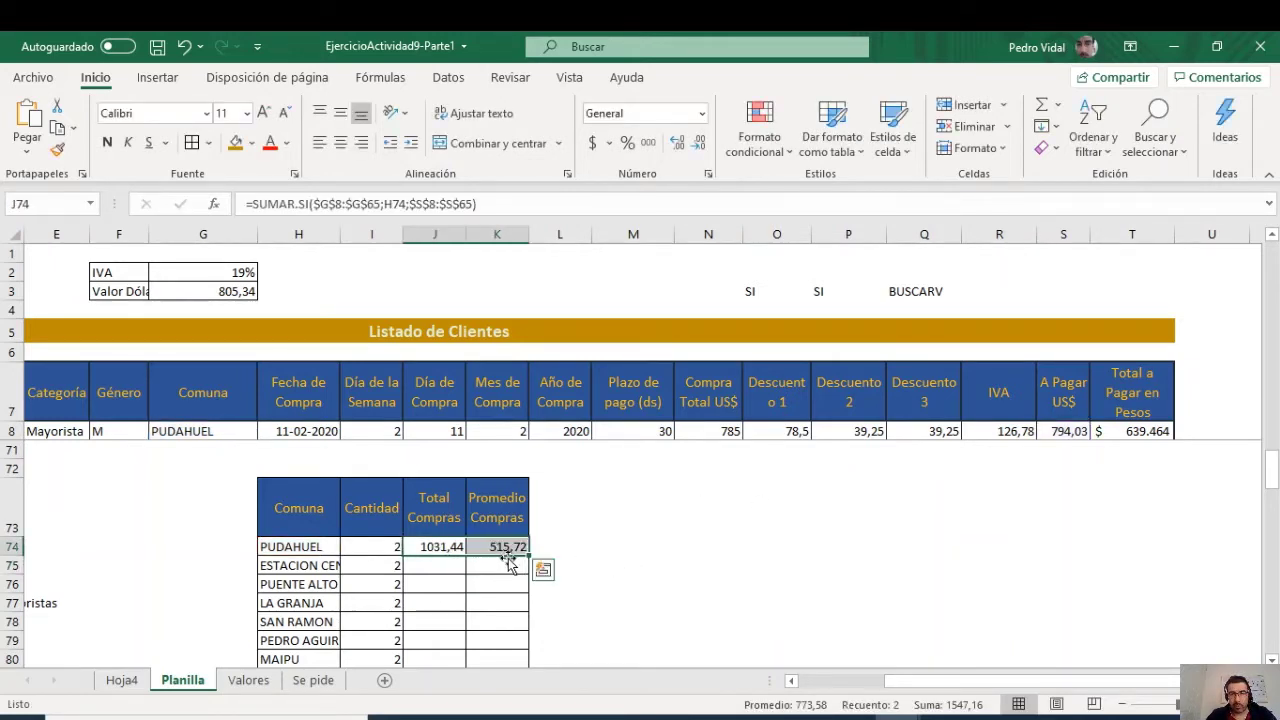
pyautogui.doubleClick(529, 556)
pyautogui.scroll(-3, 529, 550)
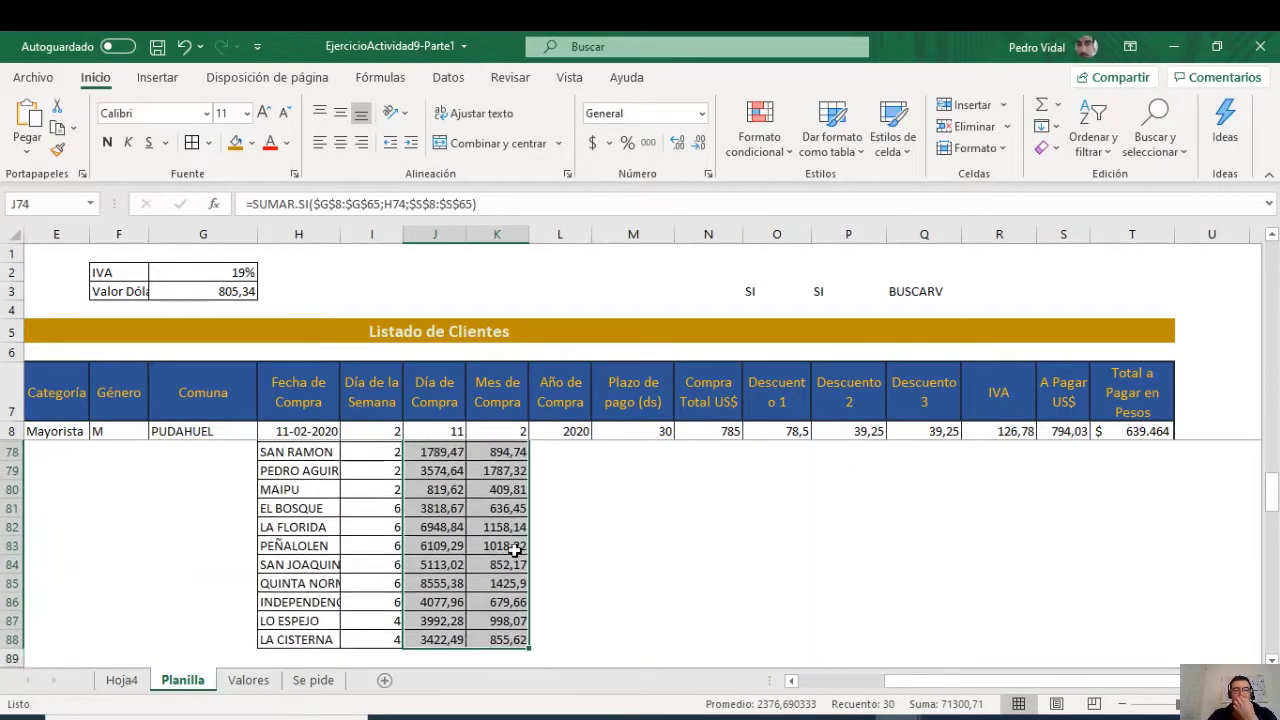
# Step: Review the filled Comuna table and check the PEÑALOLEN row's formulas in I83 and K83
pyautogui.scroll(1, 512, 548)
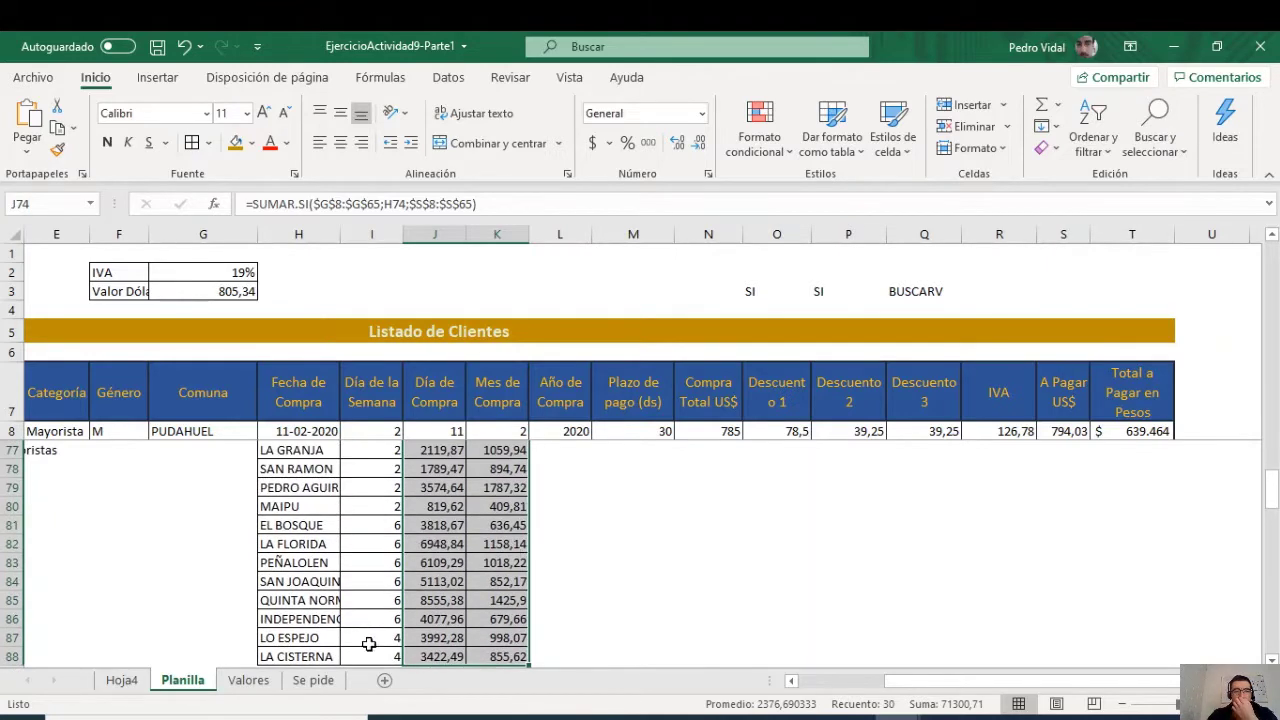
pyautogui.scroll(2, 340, 575)
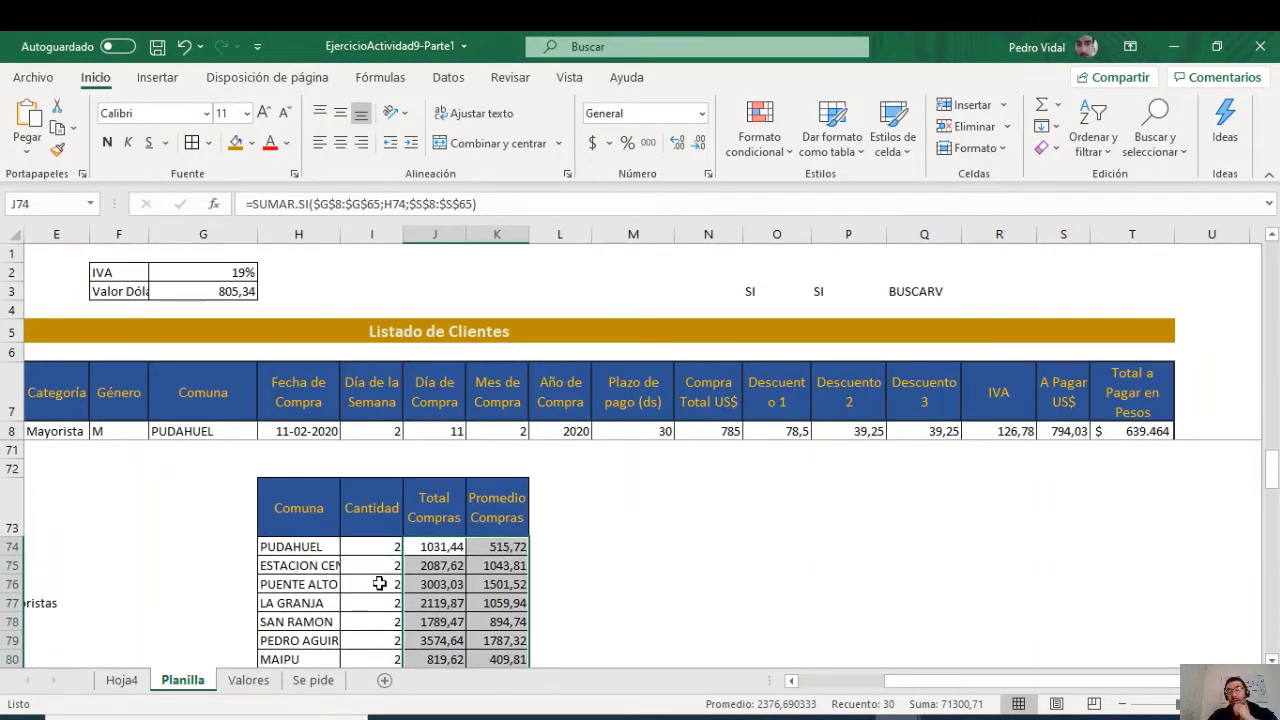
pyautogui.scroll(-3, 380, 583)
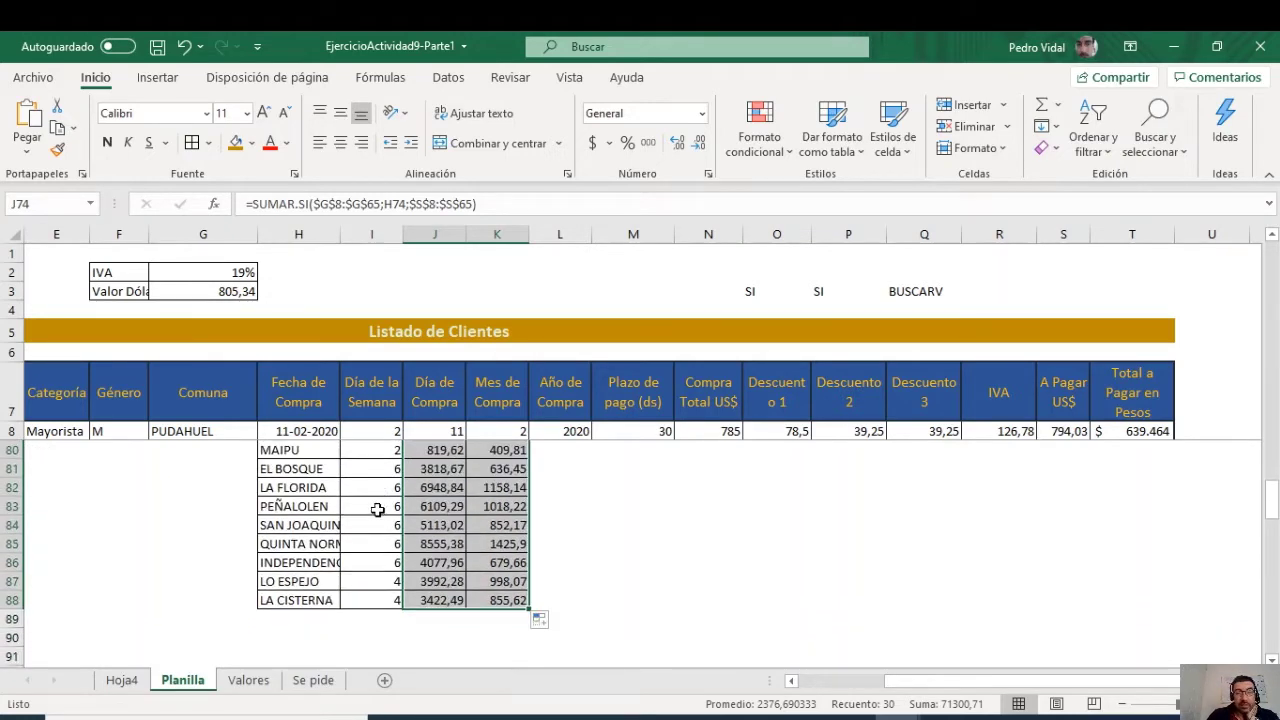
pyautogui.click(377, 510)
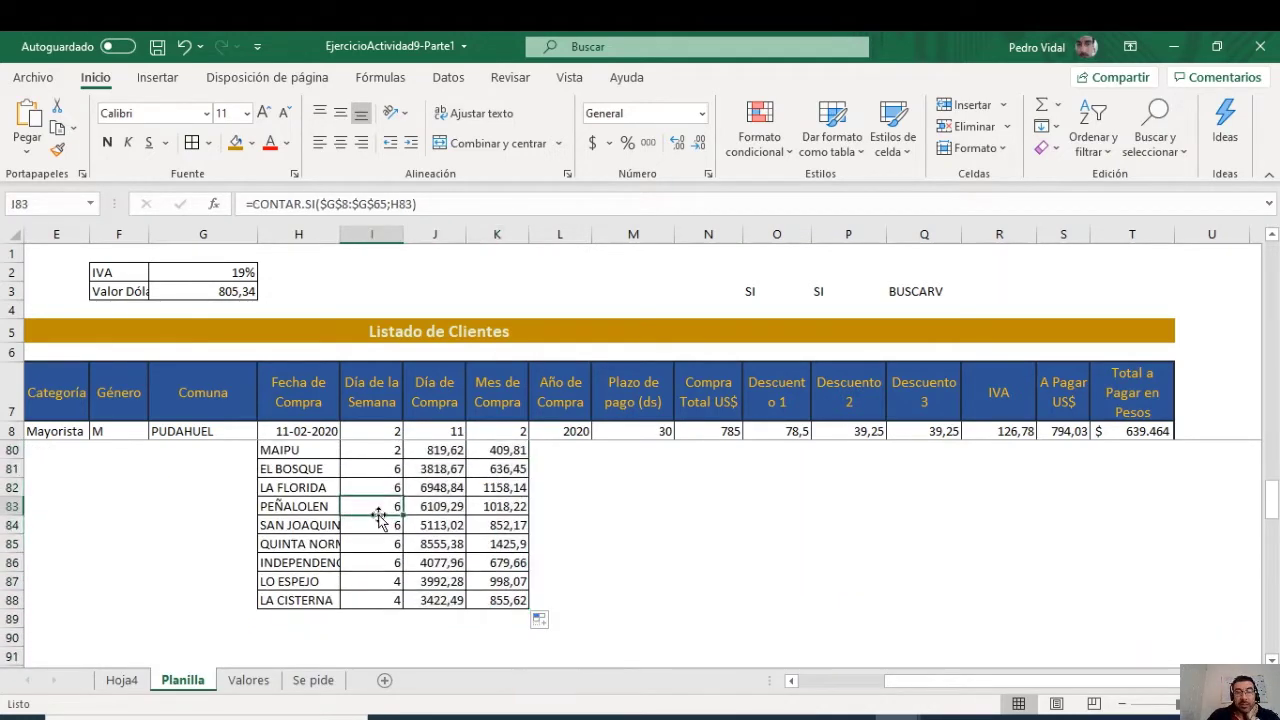
pyautogui.click(519, 506)
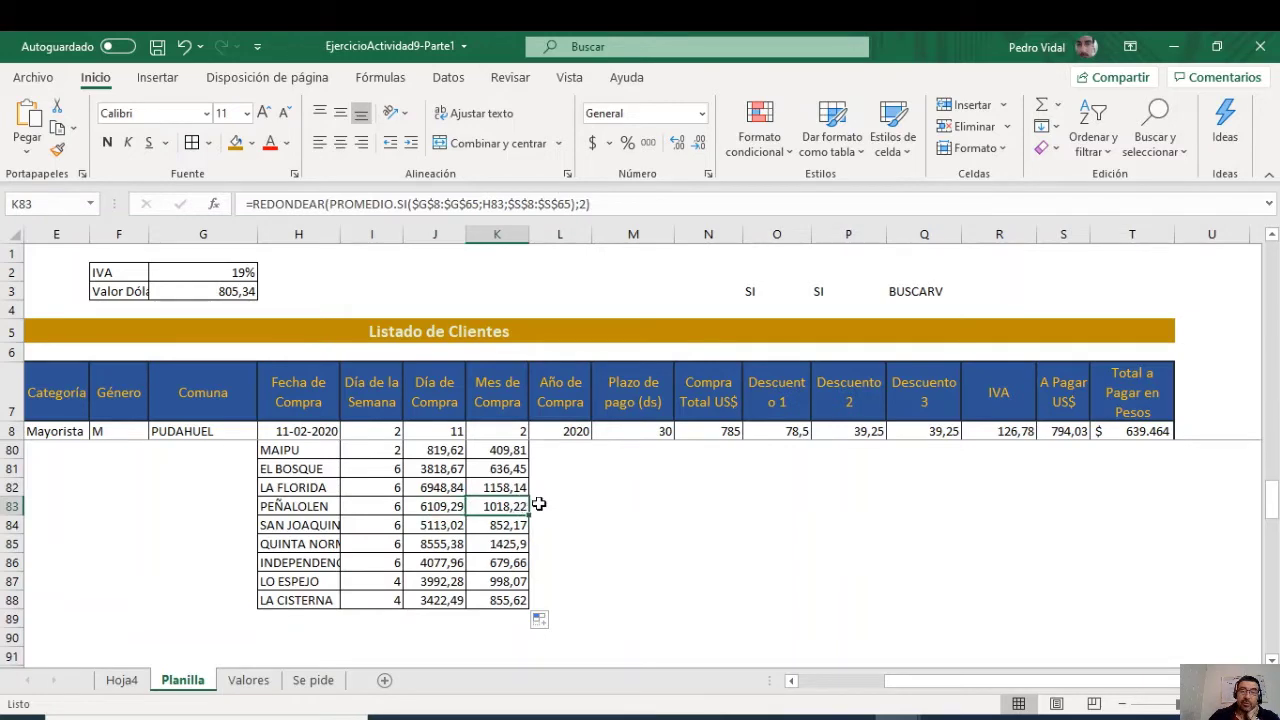
pyautogui.scroll(3, 549, 531)
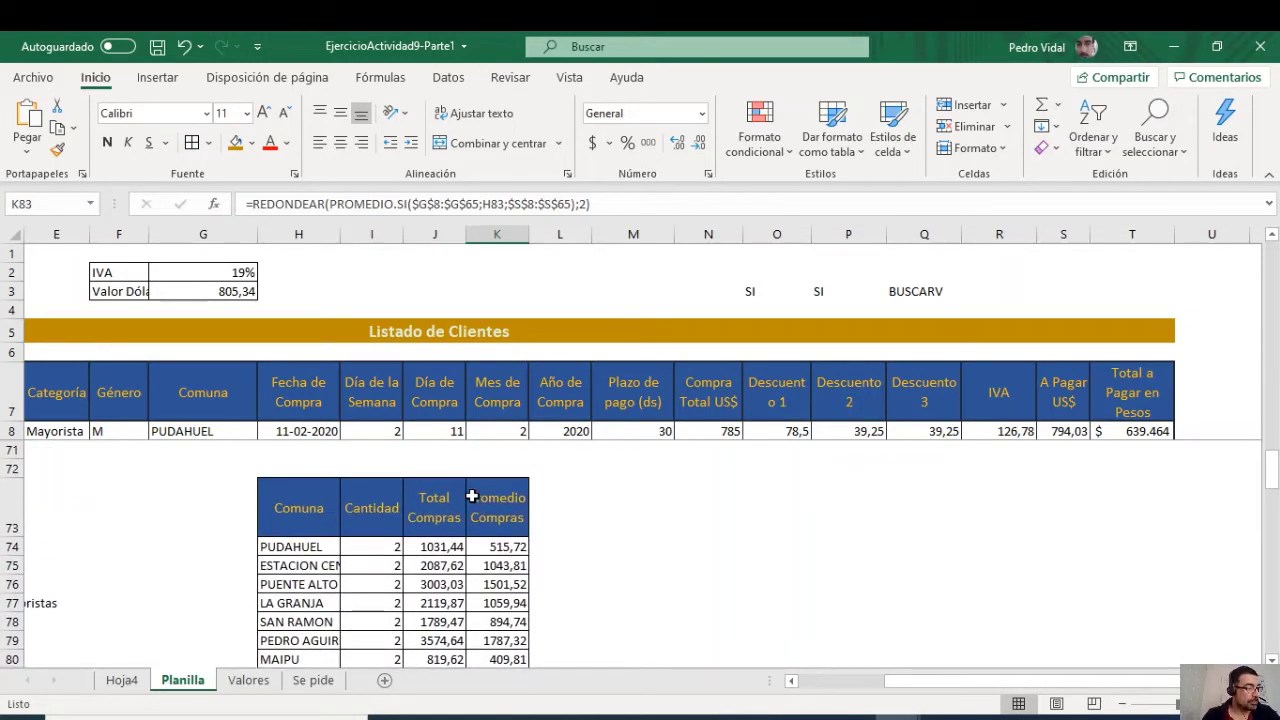
# Step: Go through the summary task list in B75:B79, from total purchases by gender to average purchases by gender
pyautogui.moveTo(878, 690); pyautogui.dragTo(811, 689)
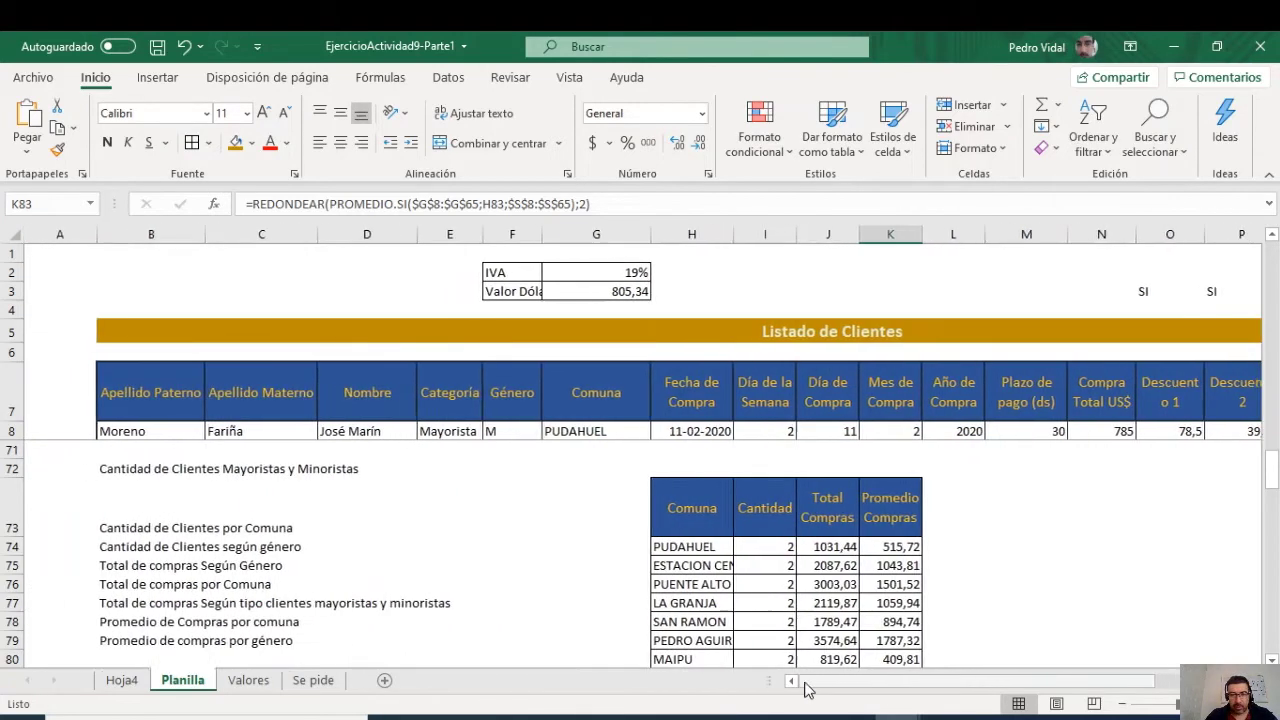
pyautogui.scroll(-1, 246, 512)
pyautogui.click(136, 484)
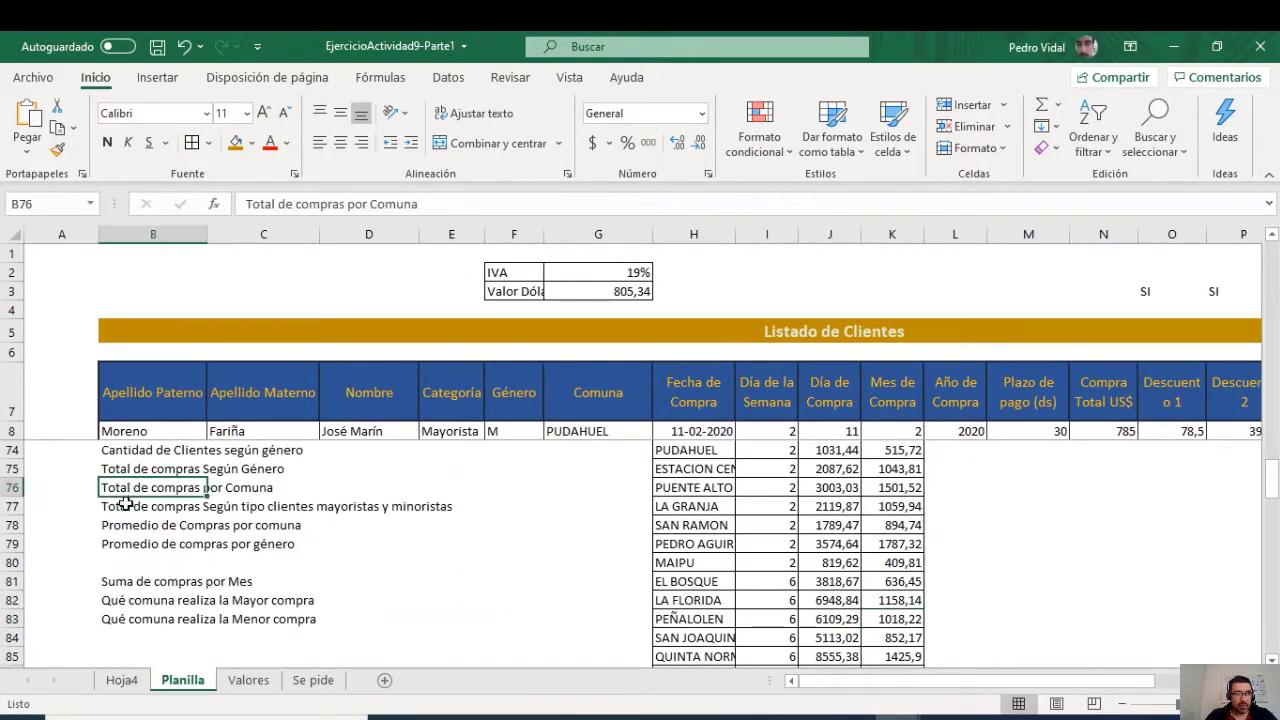
pyautogui.click(127, 508)
pyautogui.click(134, 470)
pyautogui.click(135, 487)
pyautogui.click(134, 506)
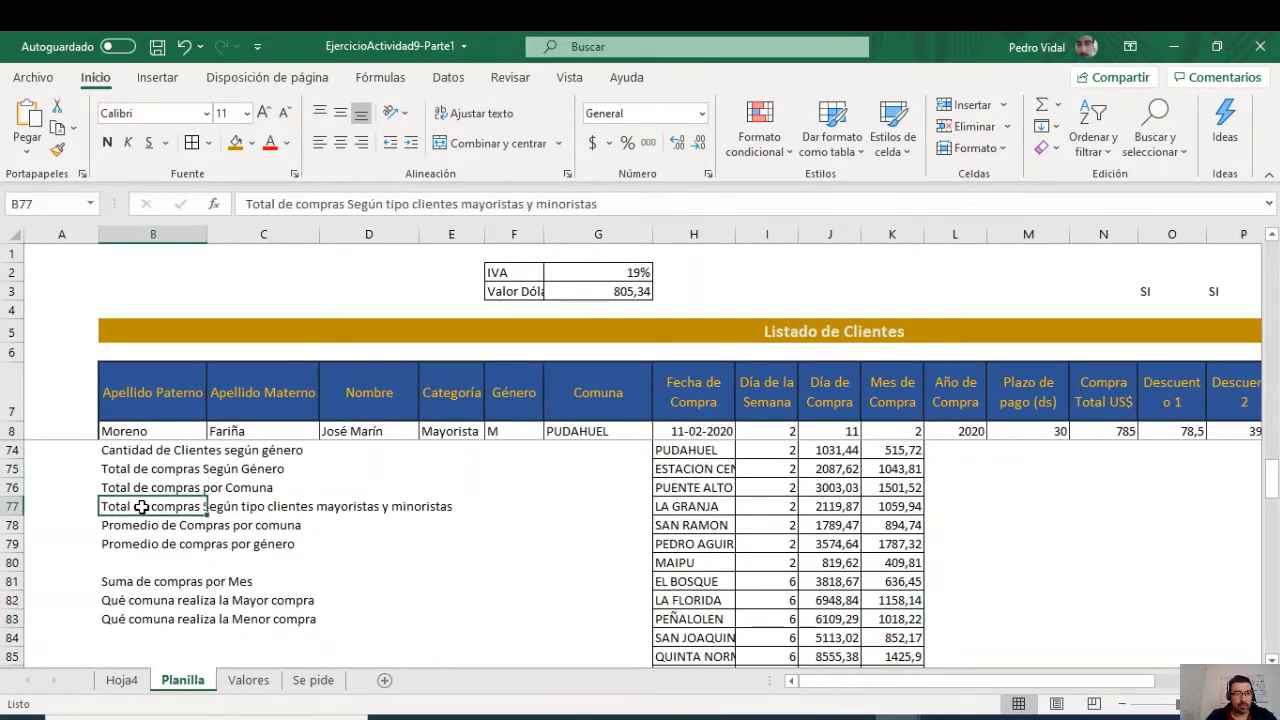
pyautogui.click(158, 528)
pyautogui.click(146, 548)
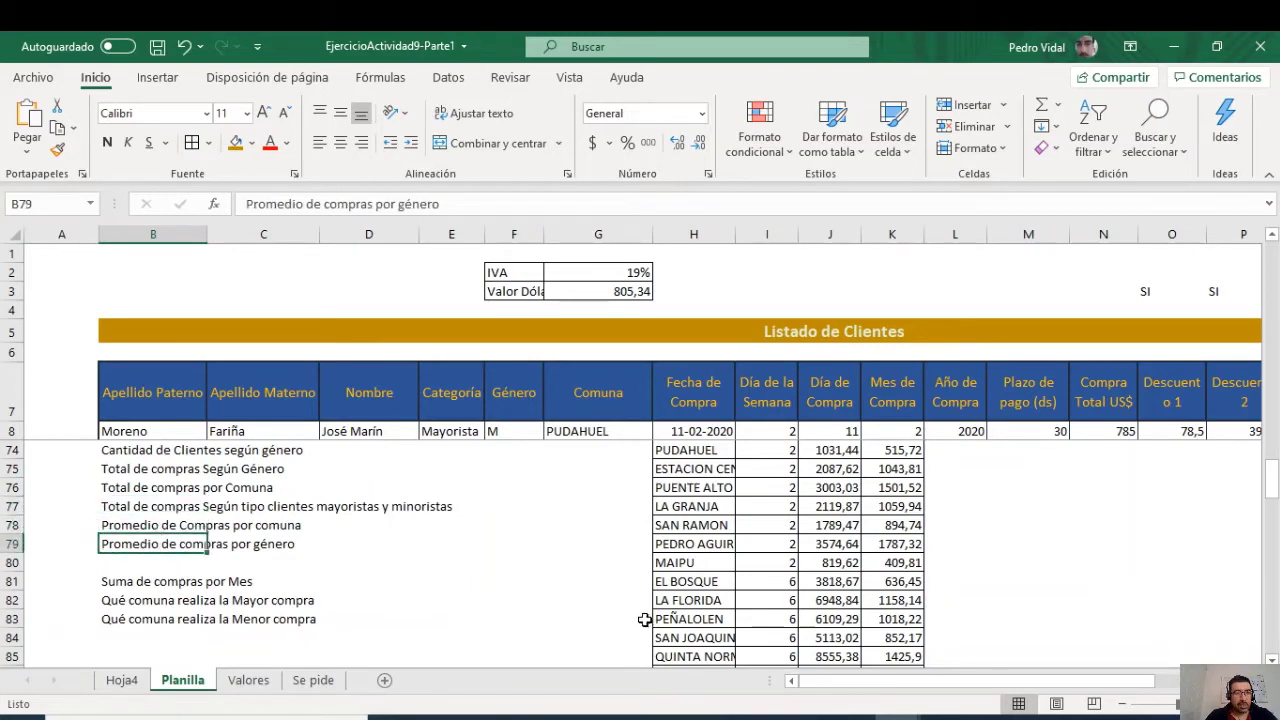
# Step: Copy the Género header with its first two values, M and F, from F7:F9 to M68:M70
pyautogui.scroll(3, 873, 624)
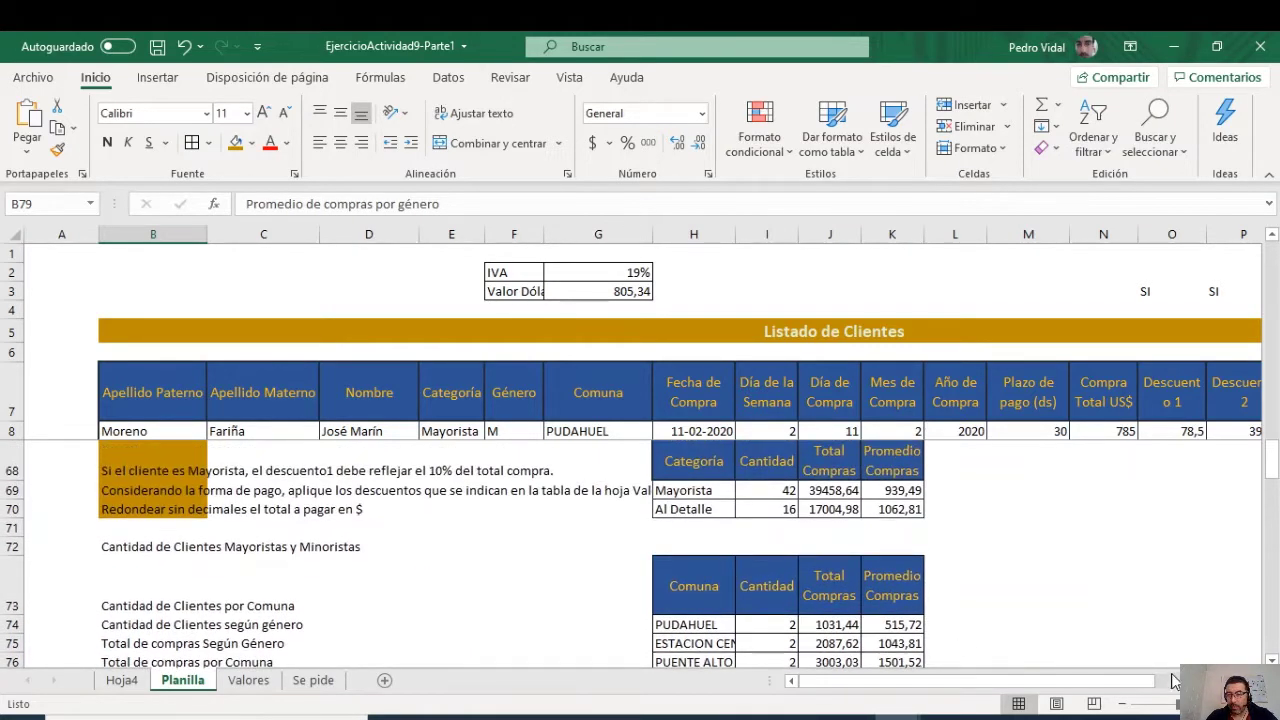
pyautogui.click(1019, 506)
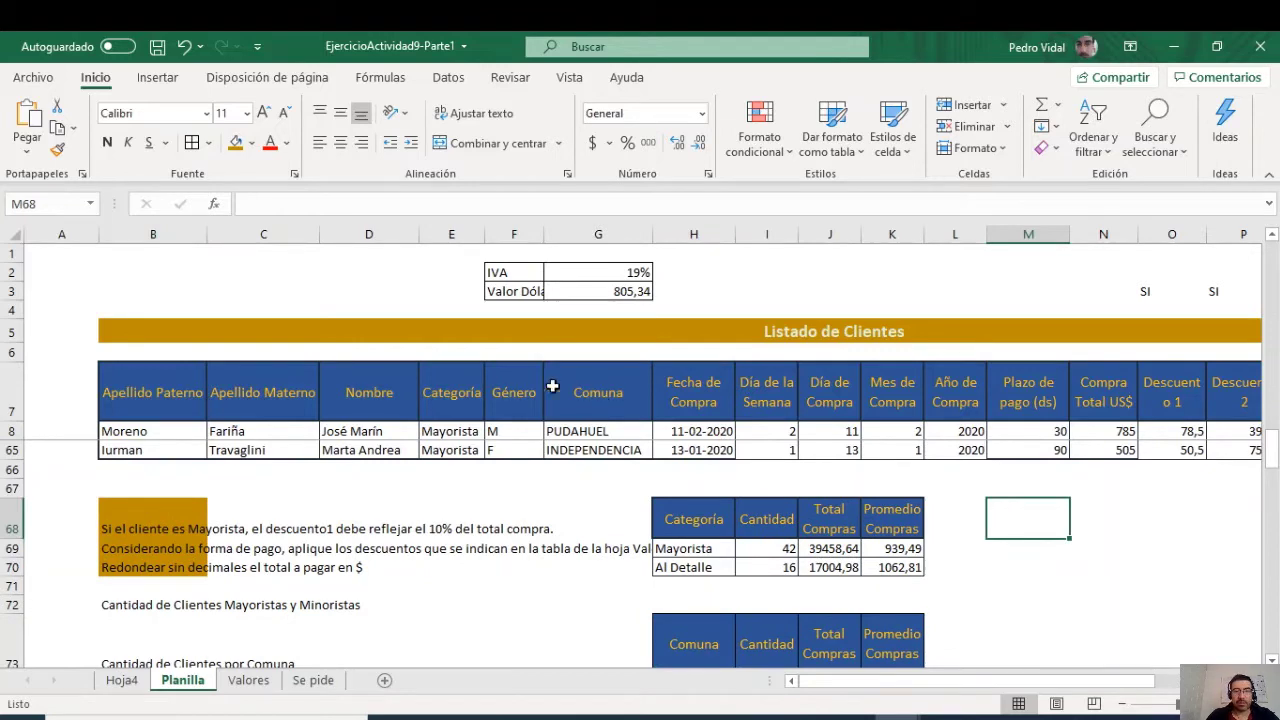
pyautogui.click(514, 393)
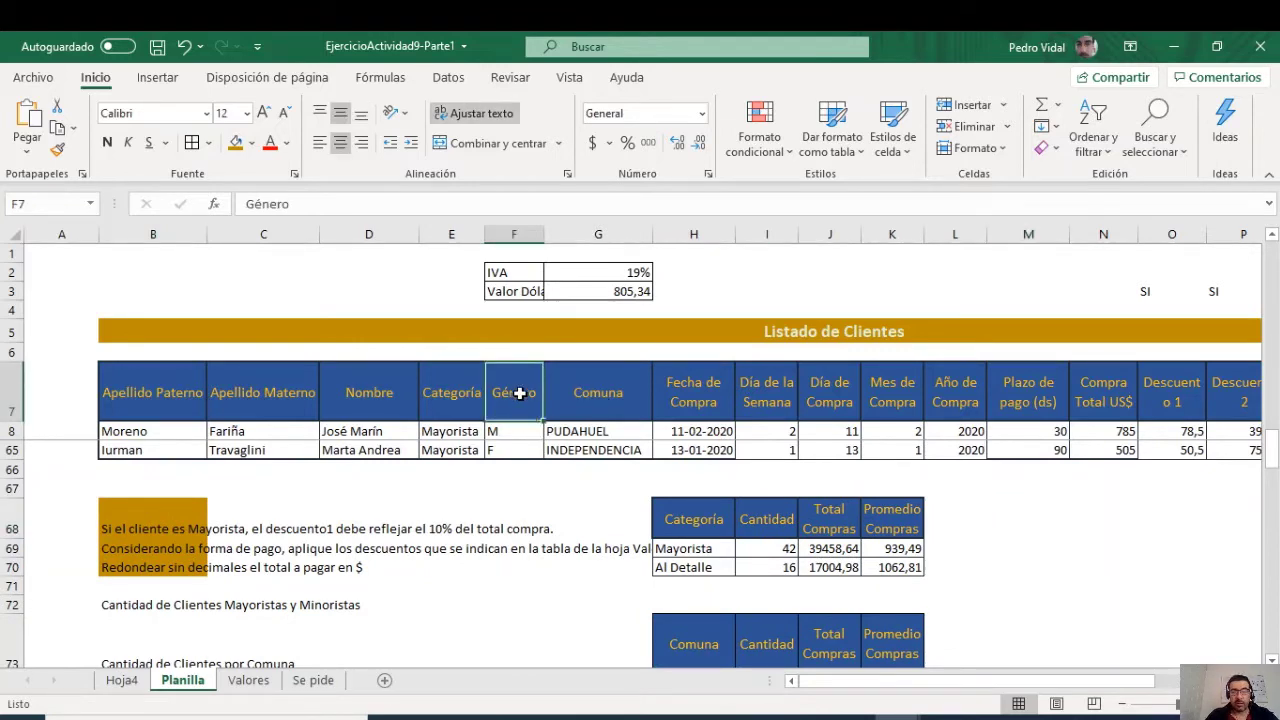
pyautogui.hotkey('shift', 'Down')
pyautogui.hotkey('shift', 'Down')
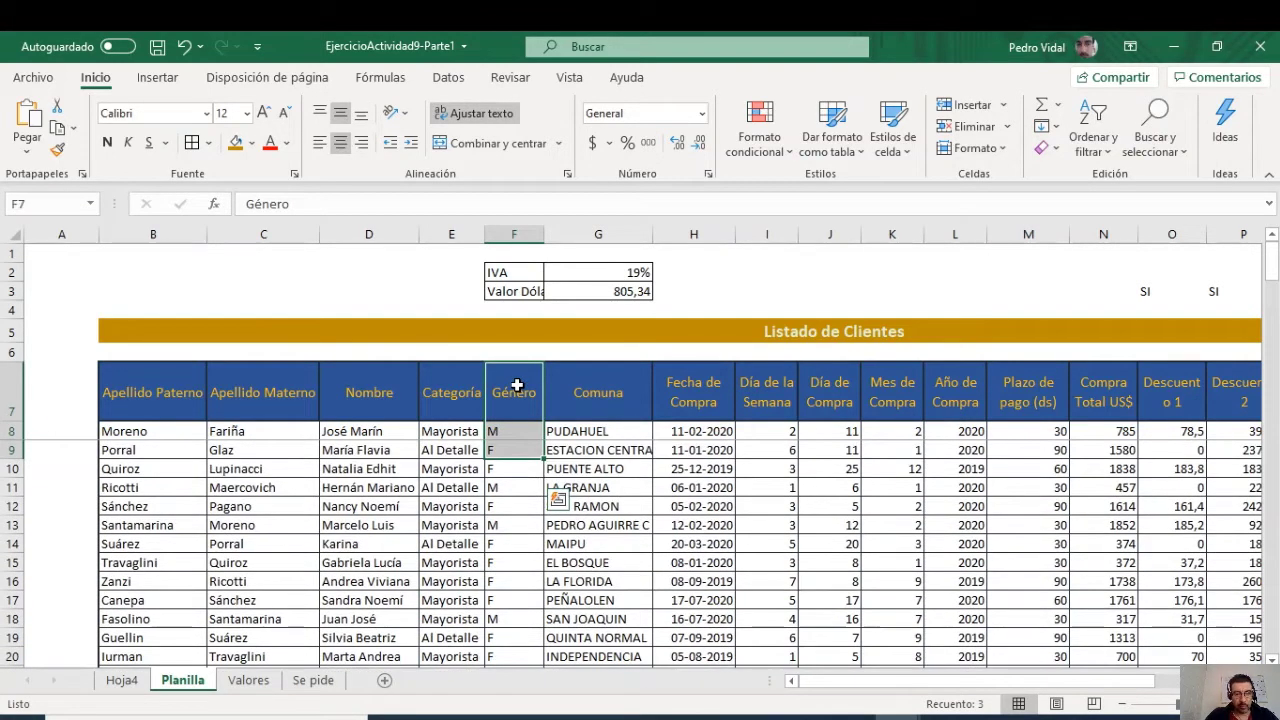
pyautogui.hotkey('ctrl', 'c')
pyautogui.scroll(-10, 1058, 557)
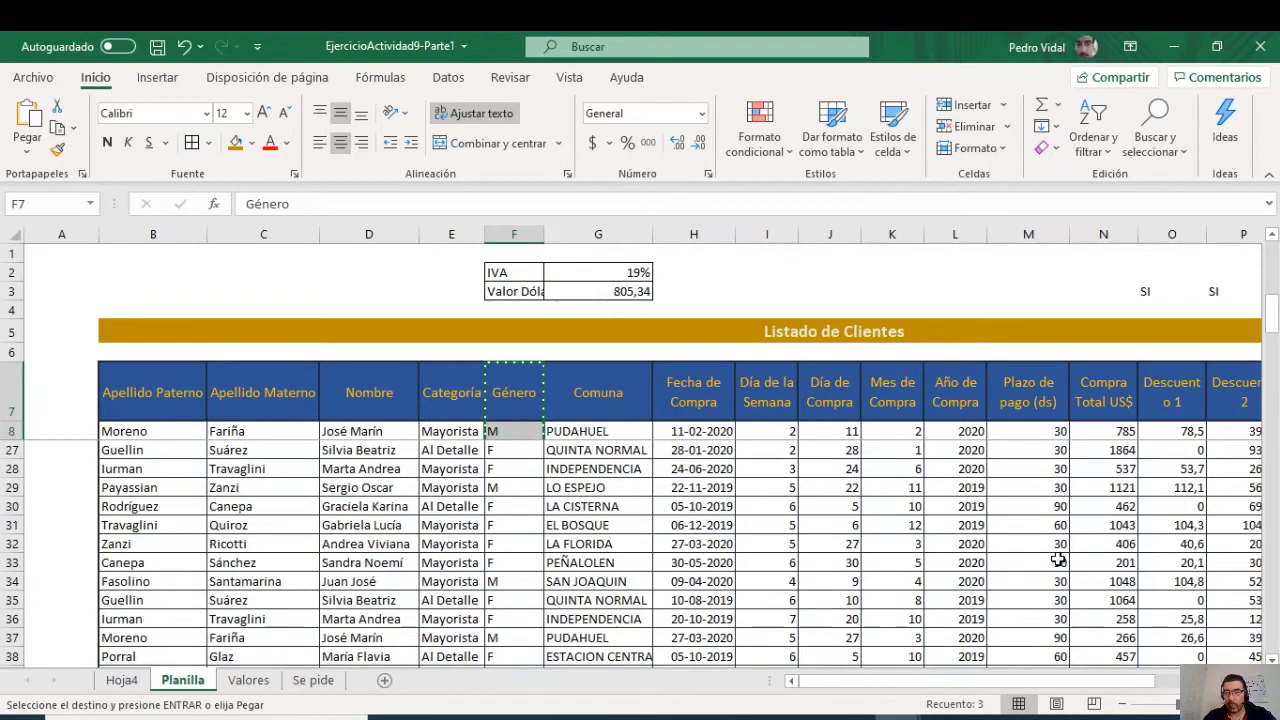
pyautogui.scroll(-8, 1058, 557)
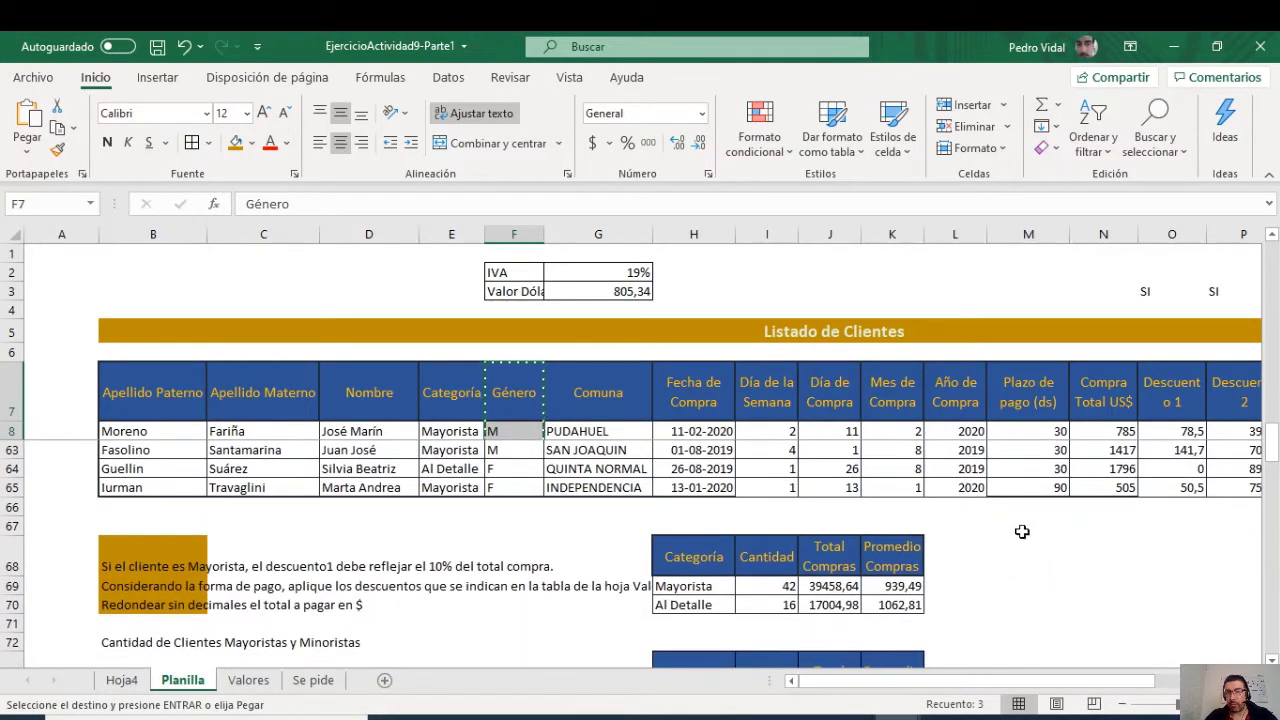
pyautogui.click(1022, 528)
pyautogui.click(1025, 545)
pyautogui.press('Return')
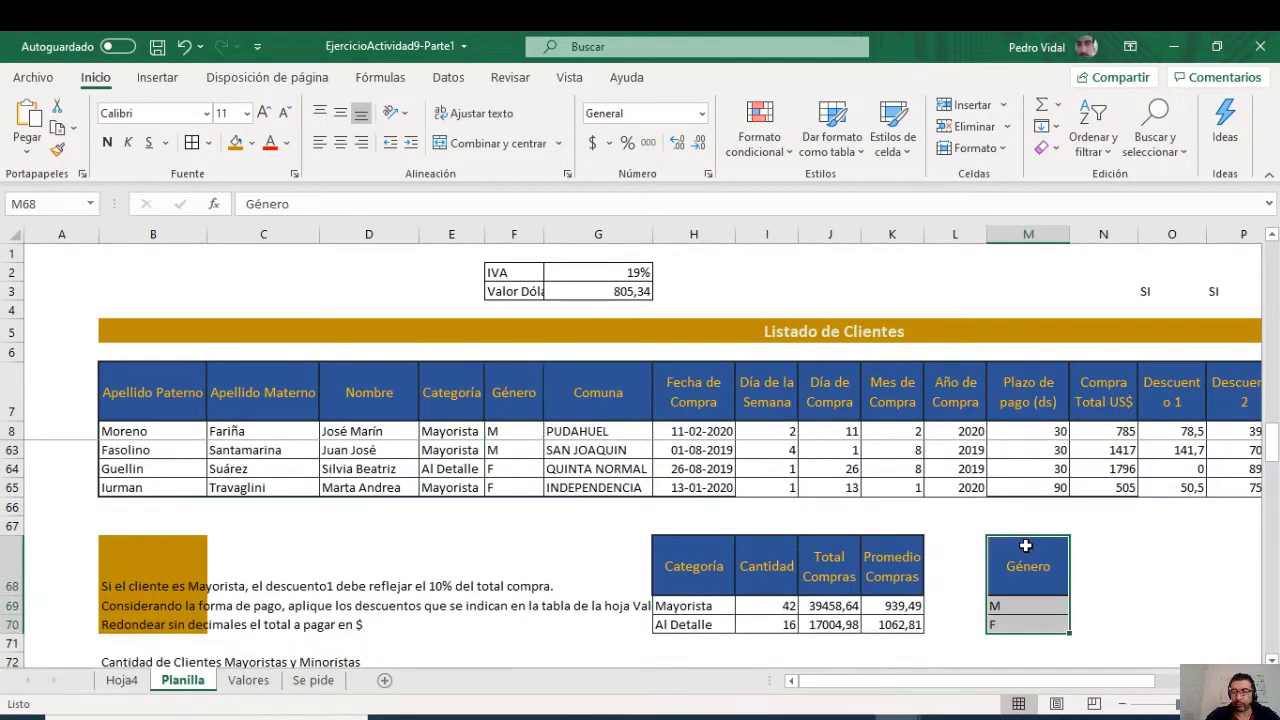
# Step: Copy the Cantidad, Total Compras and Promedio Compras block from I68:K70 to N68 beside Género, and clear the values in N69:P70
pyautogui.moveTo(1072, 636); pyautogui.dragTo(1136, 632)
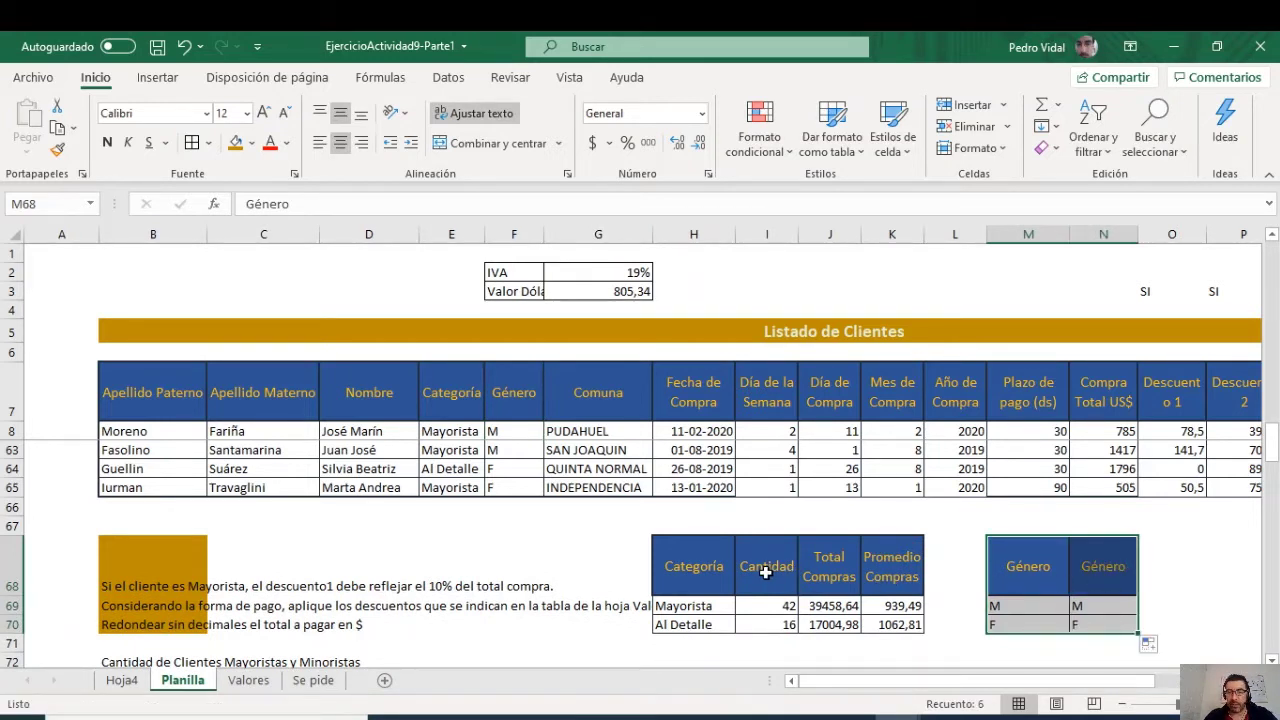
pyautogui.moveTo(766, 571); pyautogui.dragTo(886, 620)
pyautogui.hotkey('ctrl', 'c')
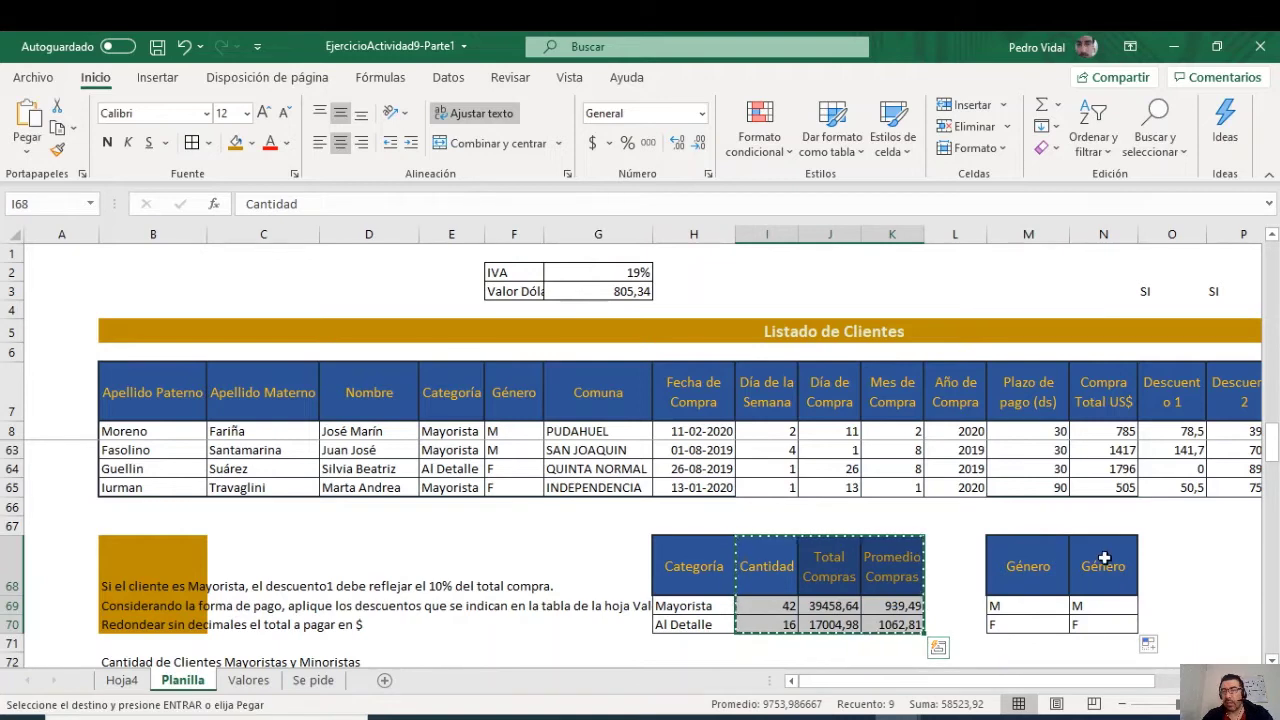
pyautogui.click(1104, 558)
pyautogui.press('Return')
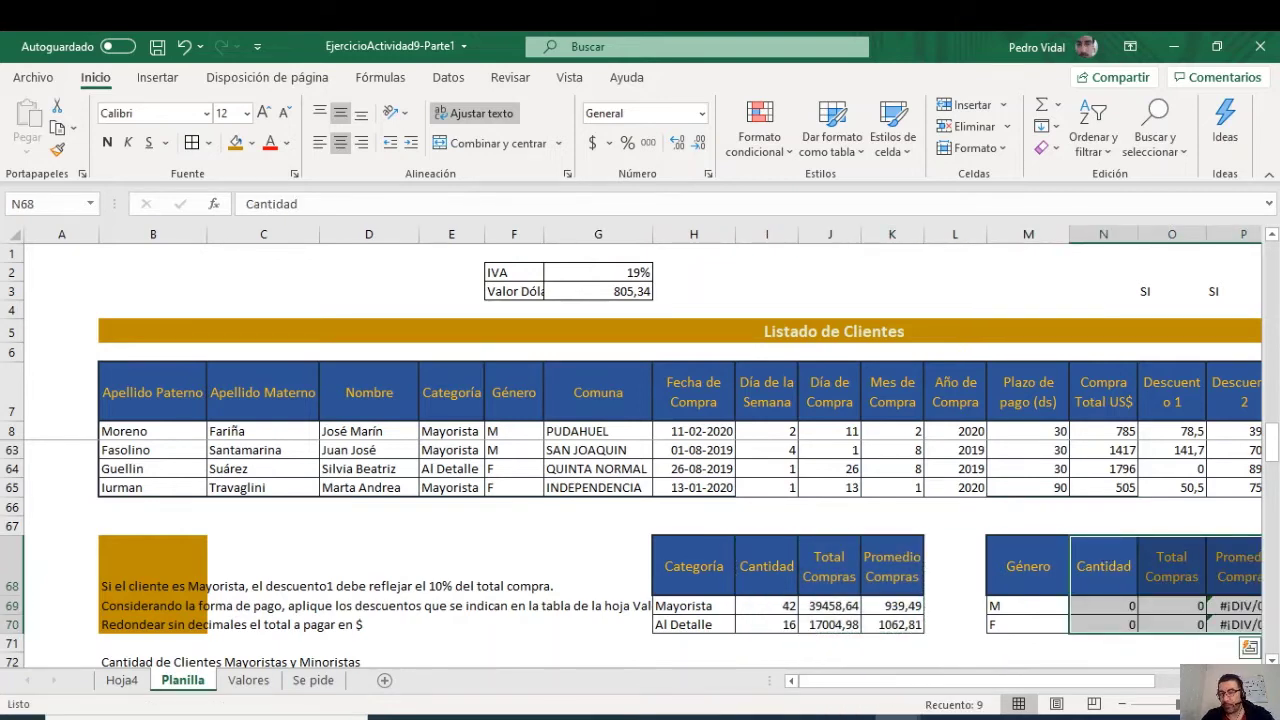
pyautogui.hscroll(2, 930, 605)
pyautogui.moveTo(925, 606); pyautogui.dragTo(1036, 621)
pyautogui.press('Delete')
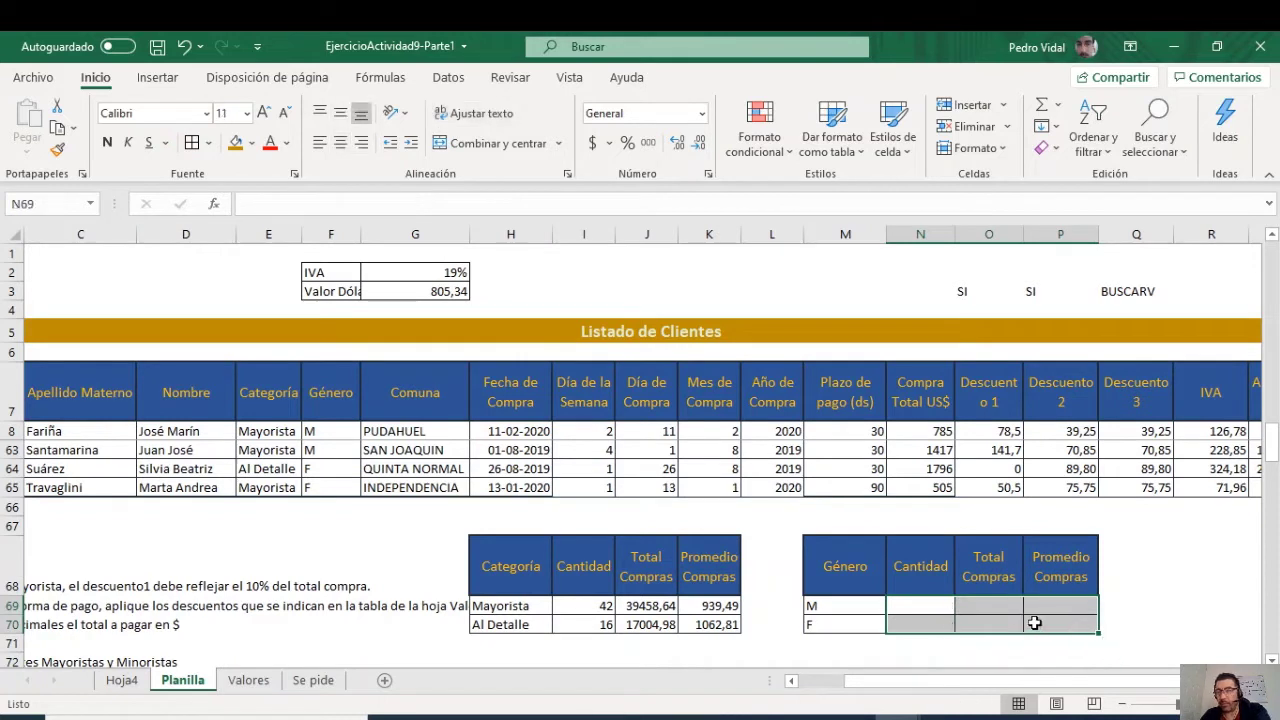
# Step: Count customers by gender in N69 with =CONTAR.SI($F$8:$F$65;M69) and fill the formula down to the F row
pyautogui.click(935, 606)
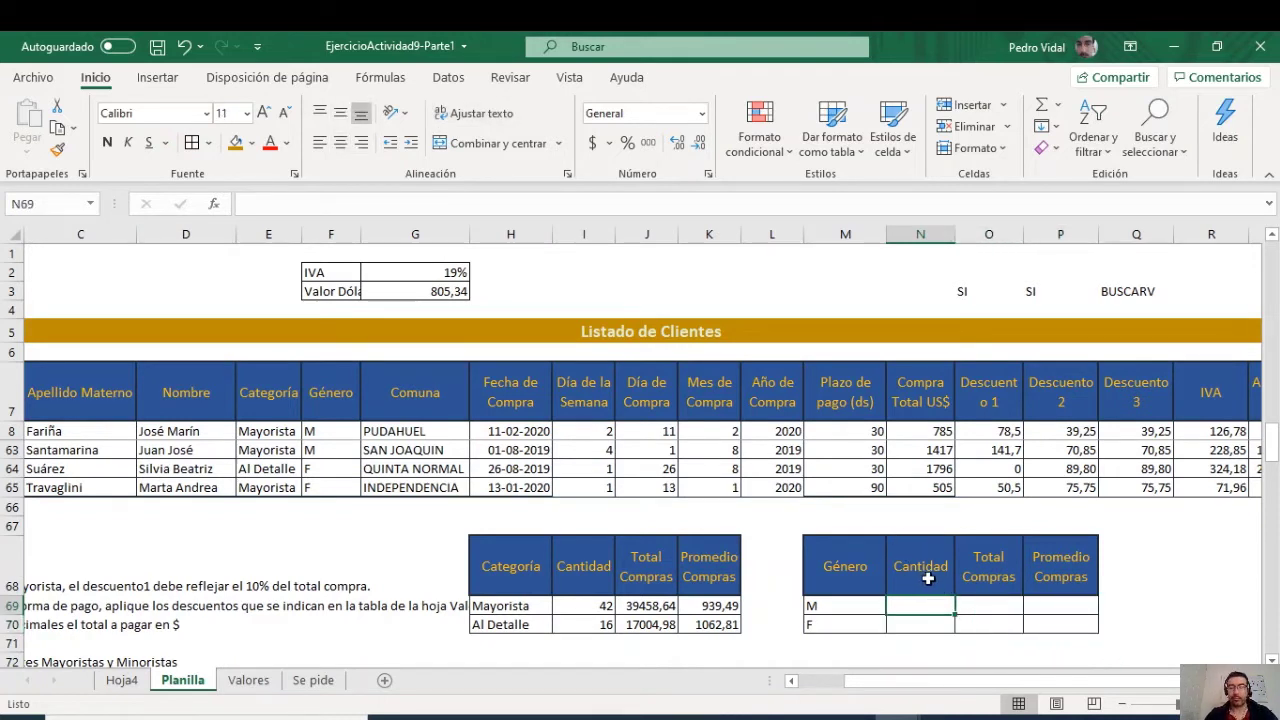
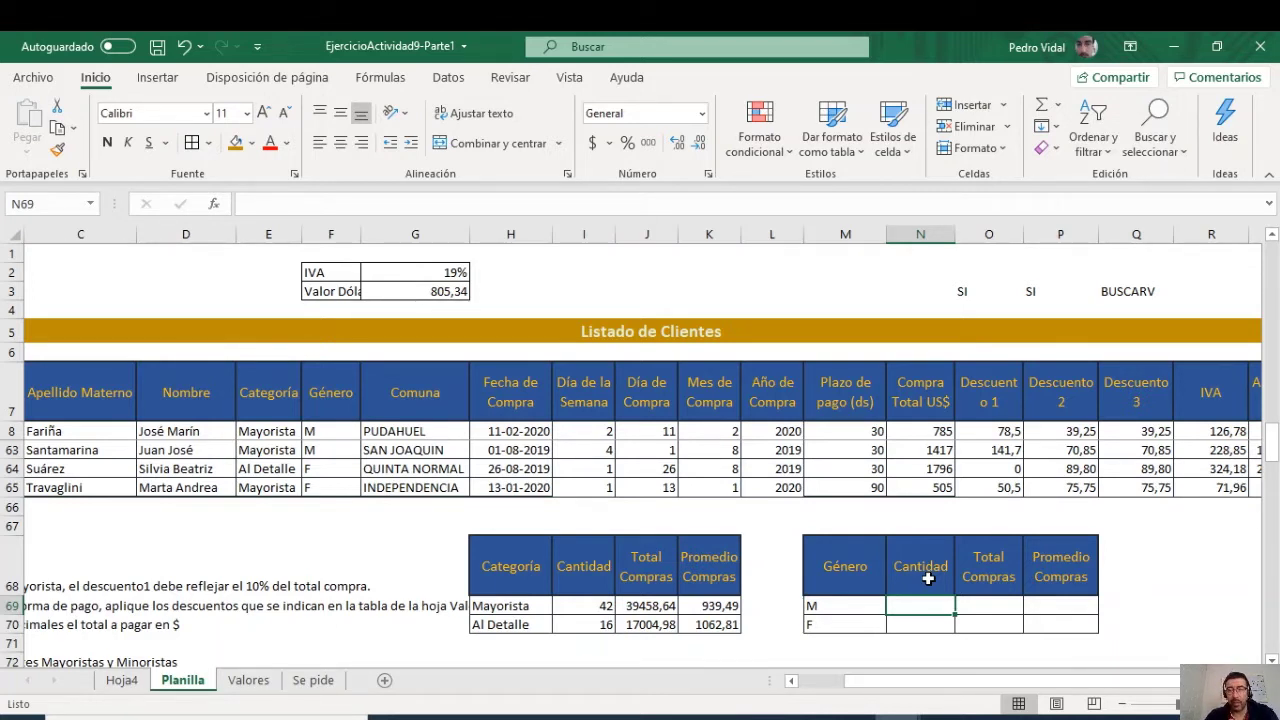
pyautogui.write('=CONTA')
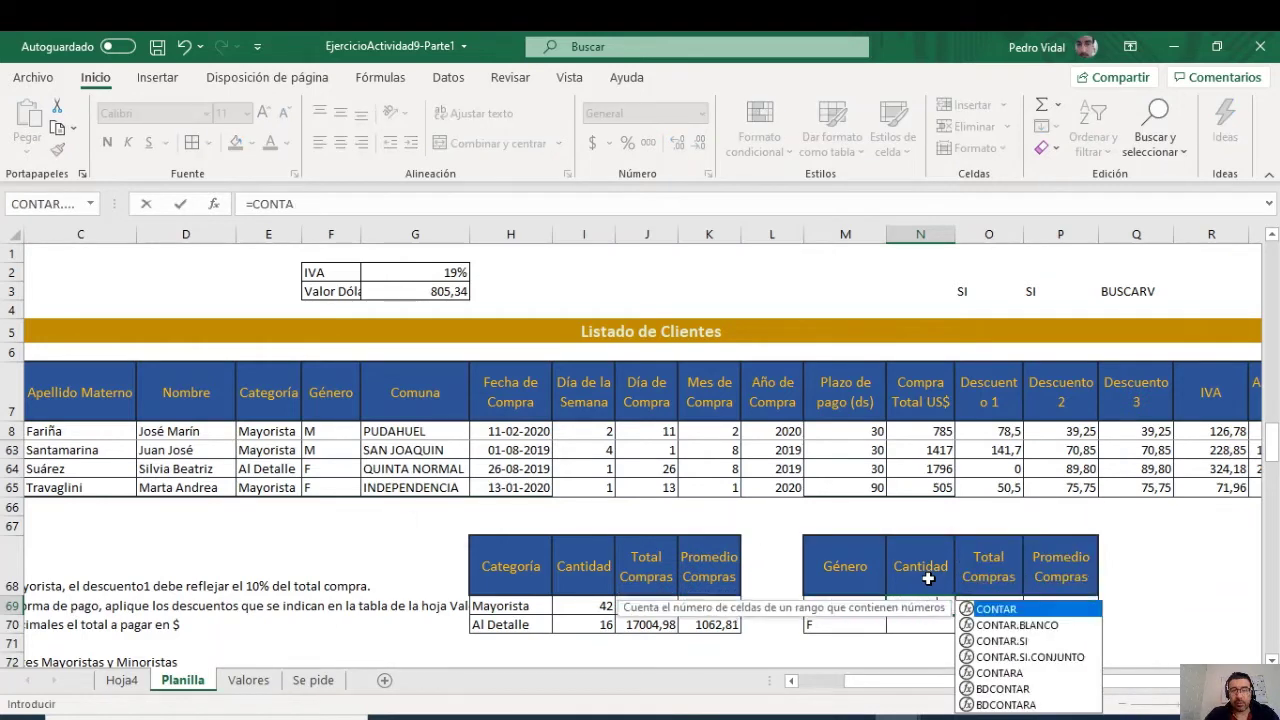
pyautogui.write('R')
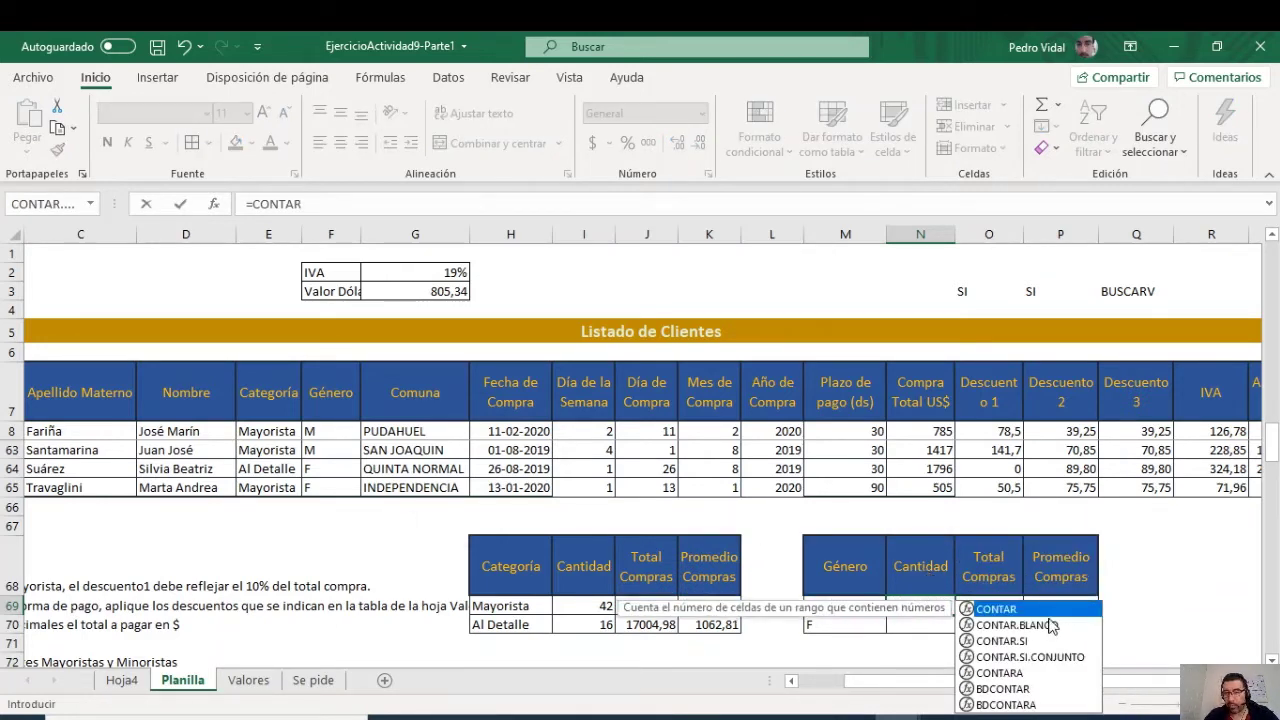
pyautogui.doubleClick(1000, 641)
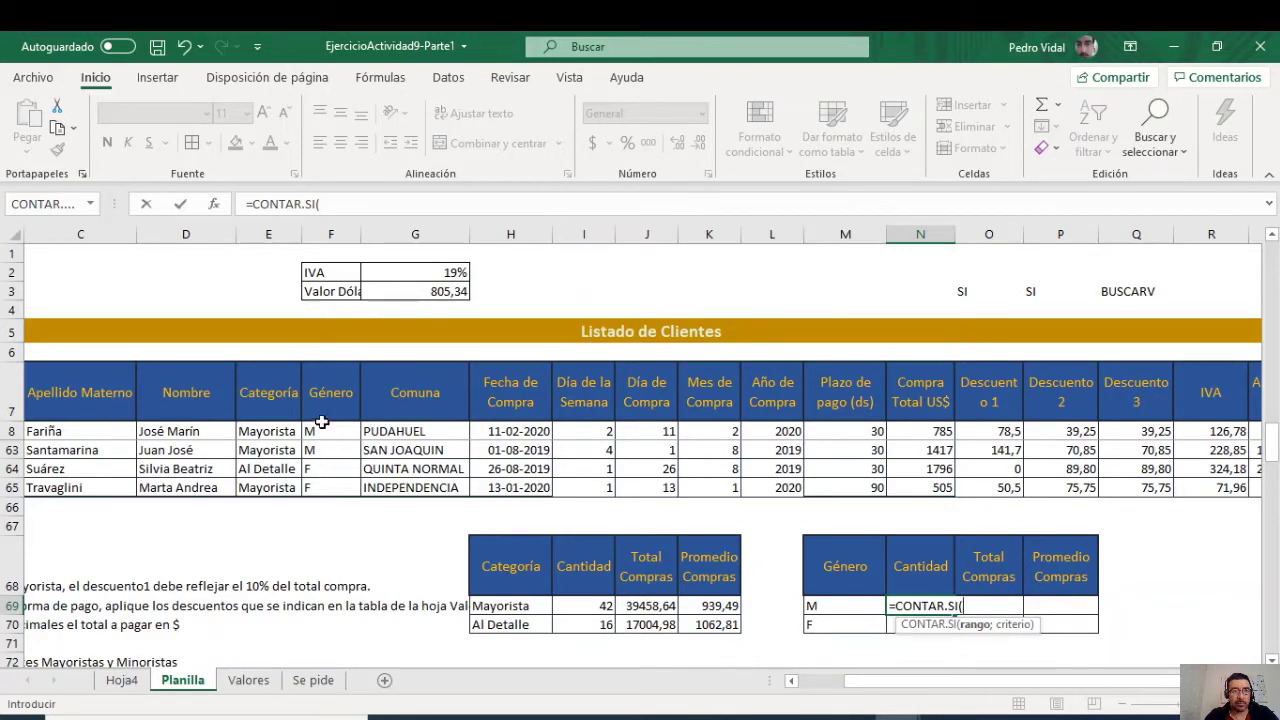
pyautogui.moveTo(320, 431); pyautogui.dragTo(326, 488)
pyautogui.press('F4')
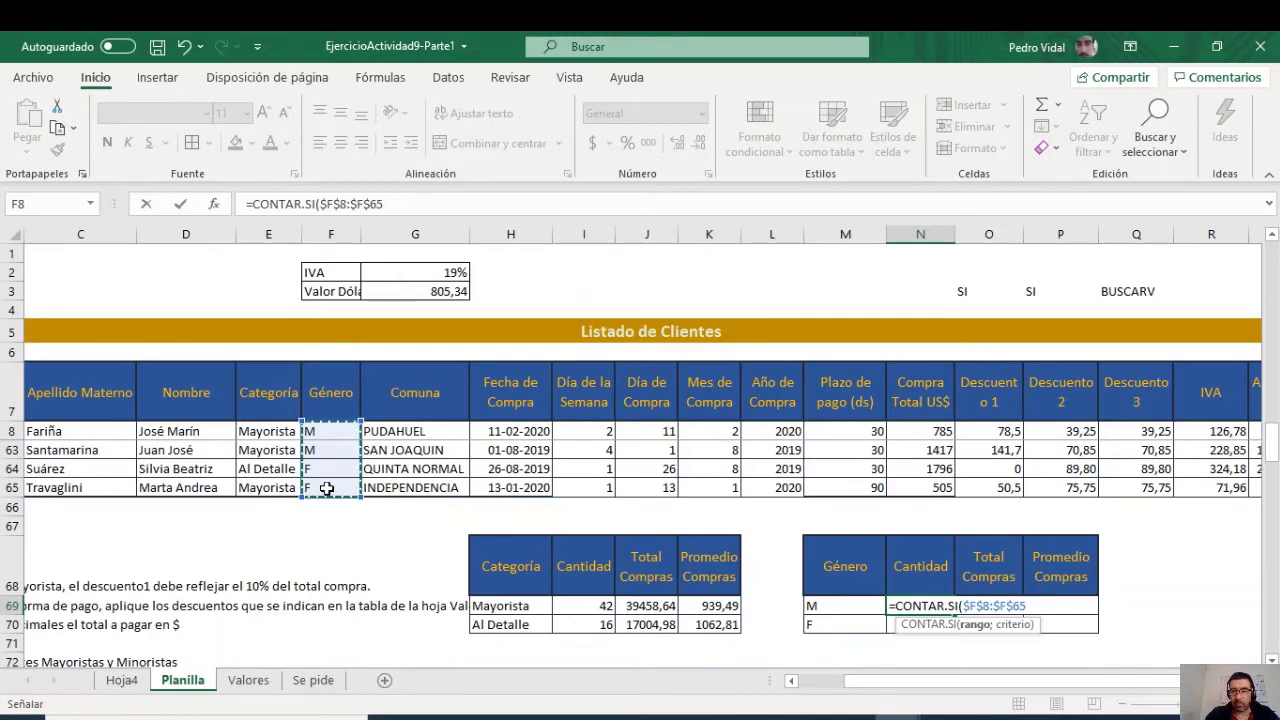
pyautogui.write(';')
pyautogui.click(835, 605)
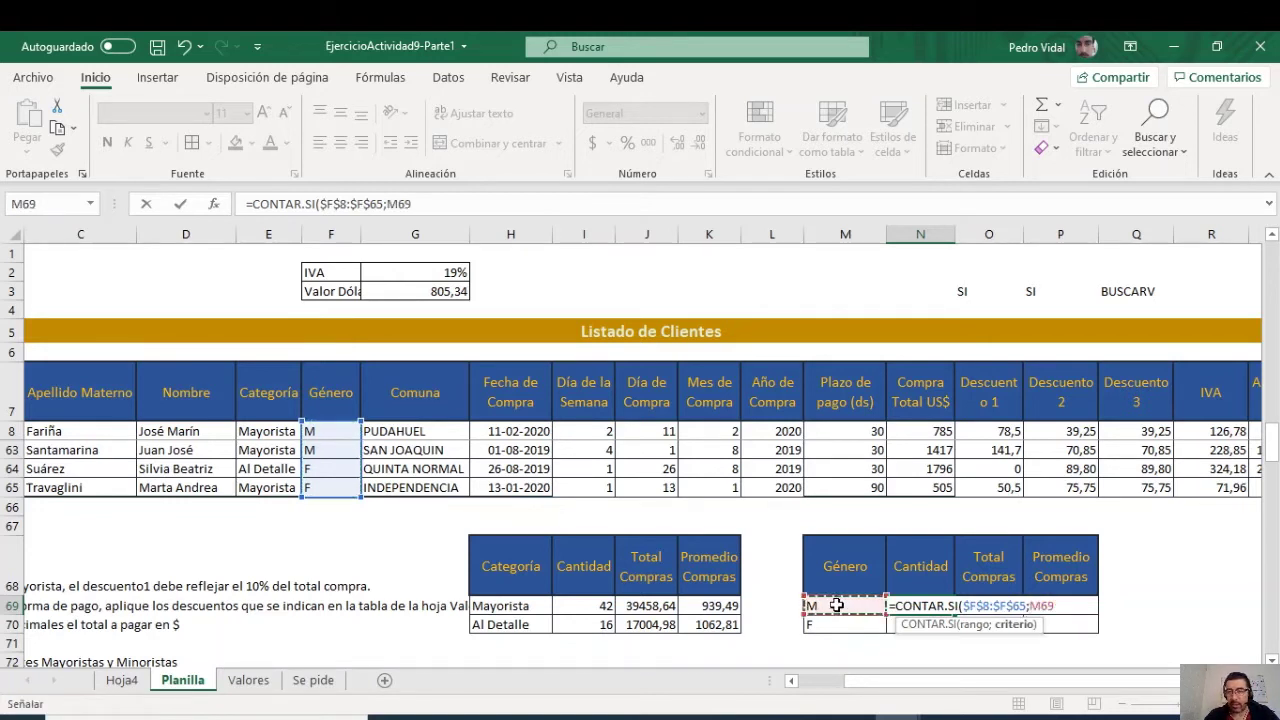
pyautogui.write(')')
pyautogui.hotkey('ctrl', 'Return')
pyautogui.press('Return')
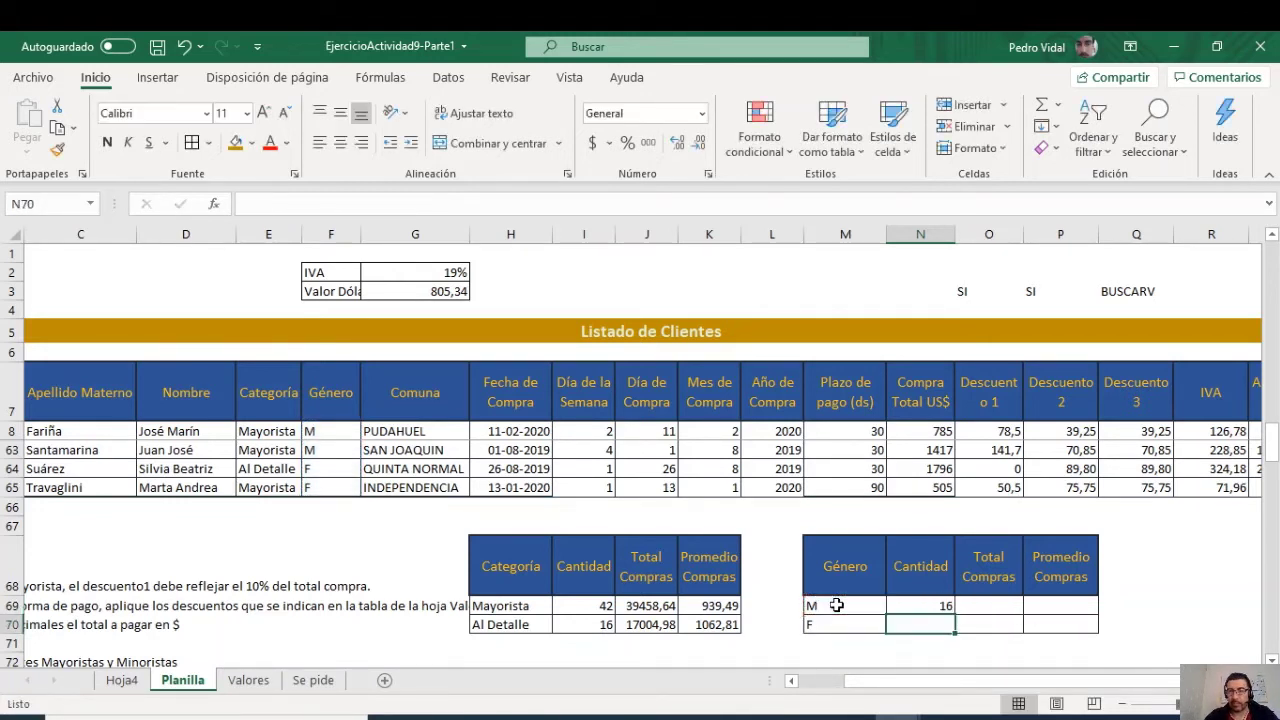
pyautogui.click(944, 602)
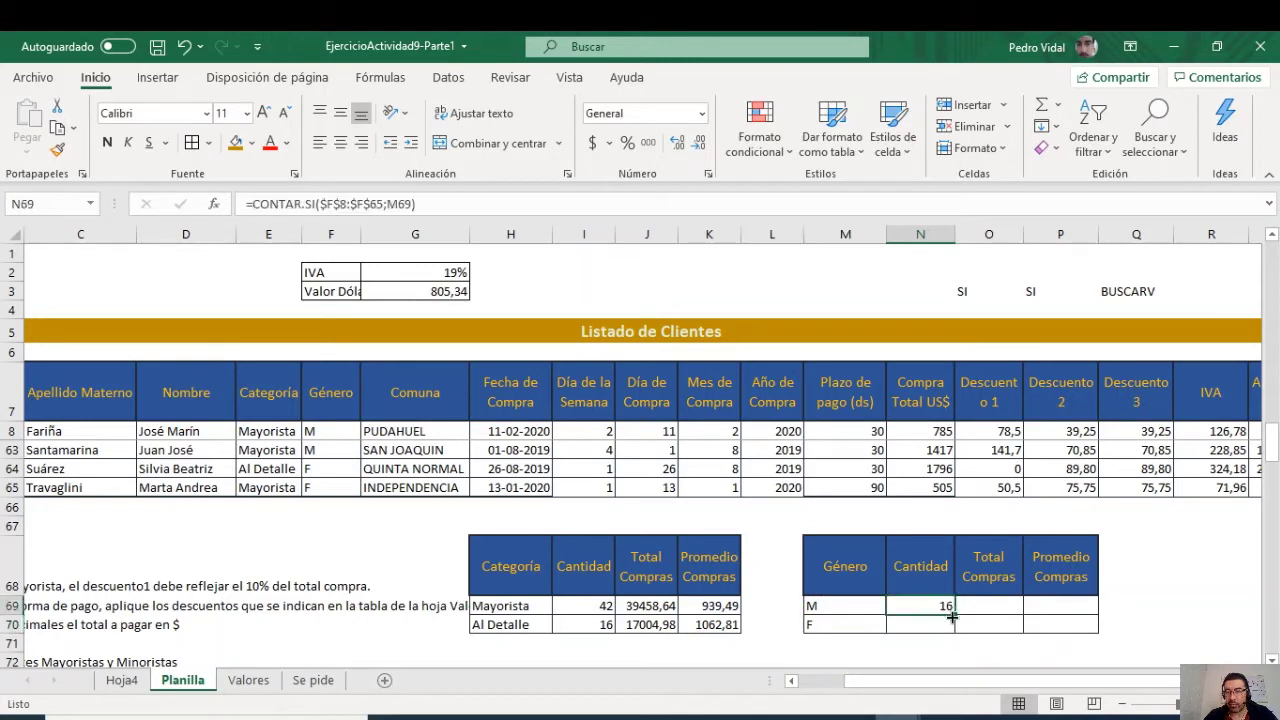
pyautogui.moveTo(956, 617); pyautogui.dragTo(955, 630)
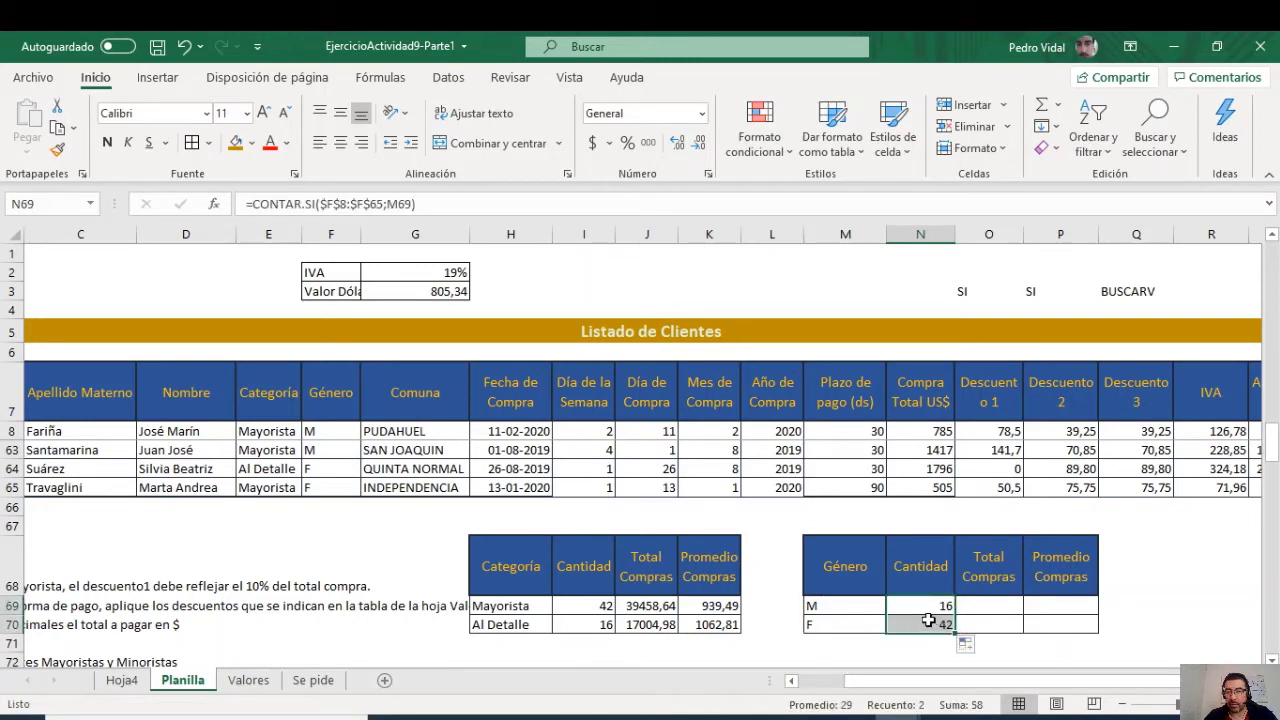
# Step: Start a SUMAR.SI formula in O69, the M row's Total Compras cell
pyautogui.click(978, 609)
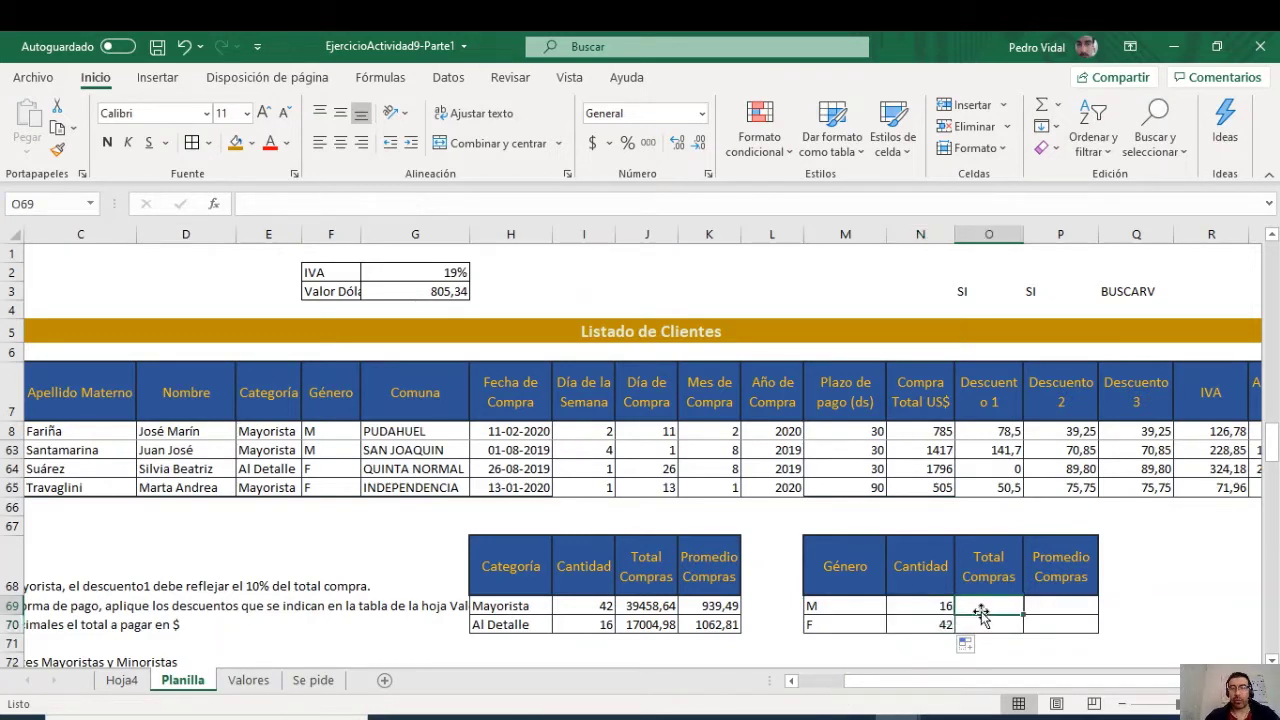
pyautogui.write('=SUMAR.SI(')
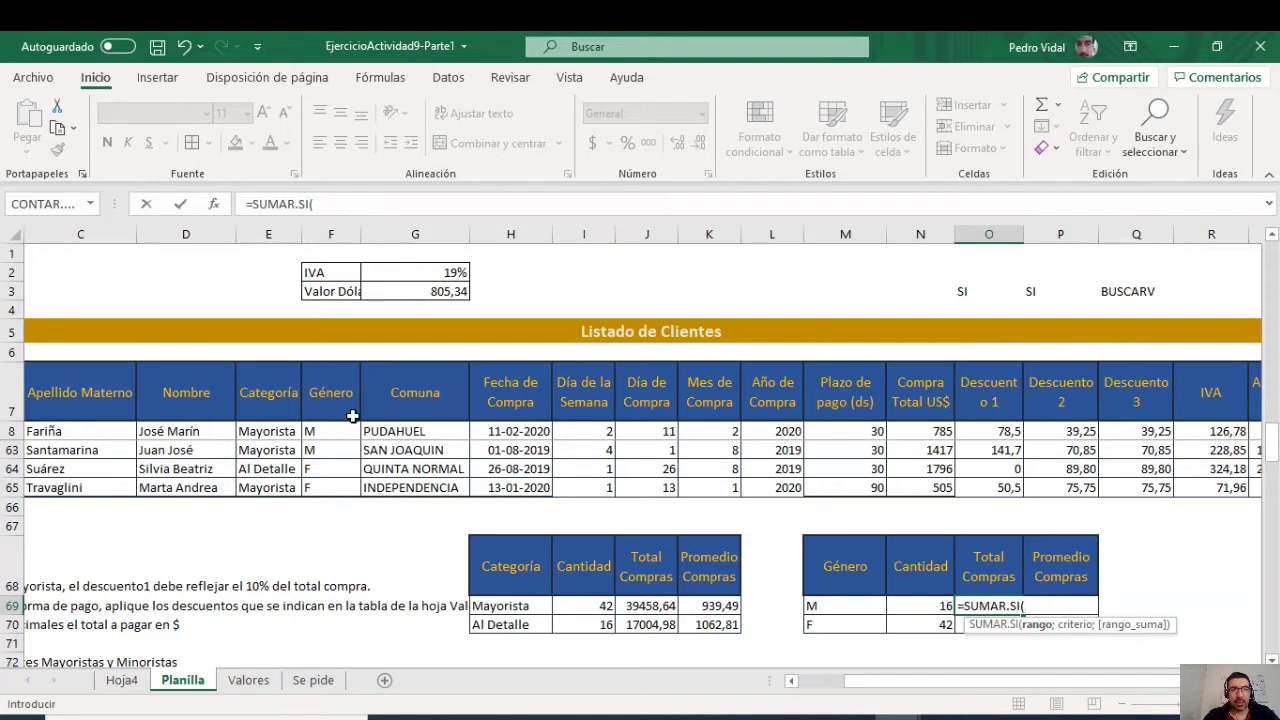
pyautogui.moveTo(313, 436); pyautogui.dragTo(318, 488)
pyautogui.write(';')
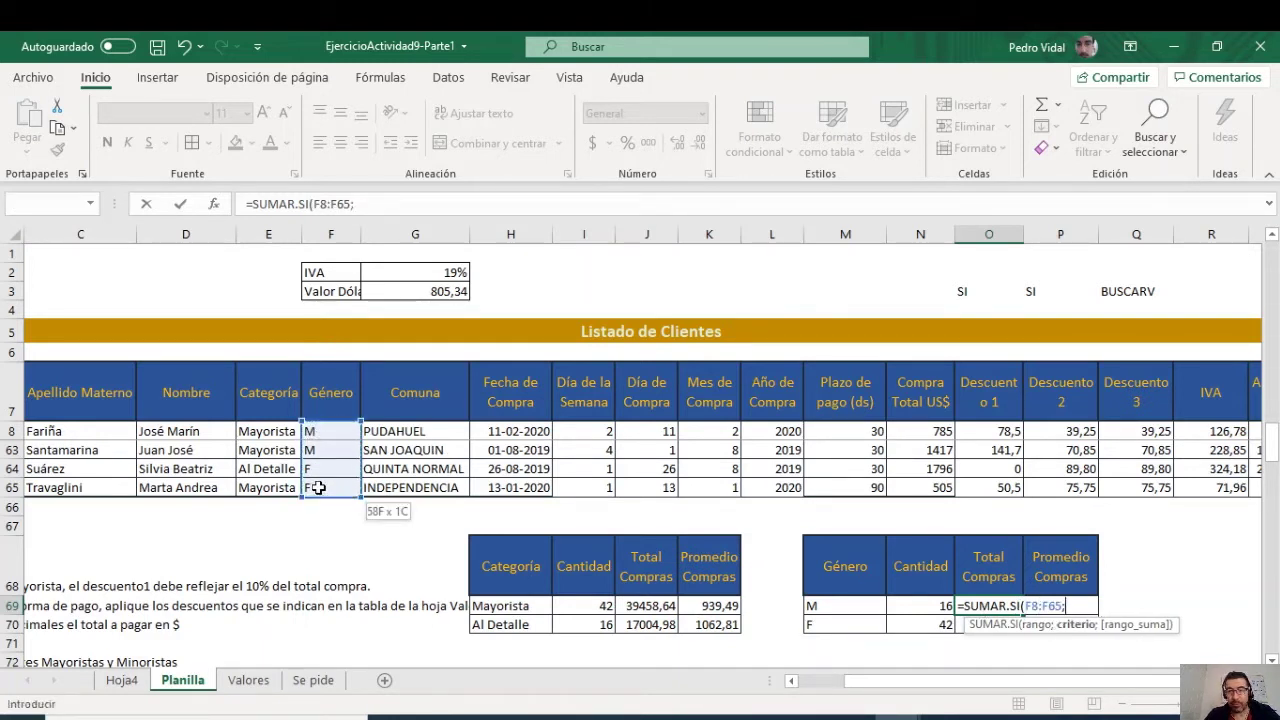
pyautogui.press('BackSpace')
pyautogui.press('BackSpace')
pyautogui.press('BackSpace')
pyautogui.press('BackSpace')
pyautogui.press('BackSpace')
pyautogui.press('BackSpace')
pyautogui.press('BackSpace')
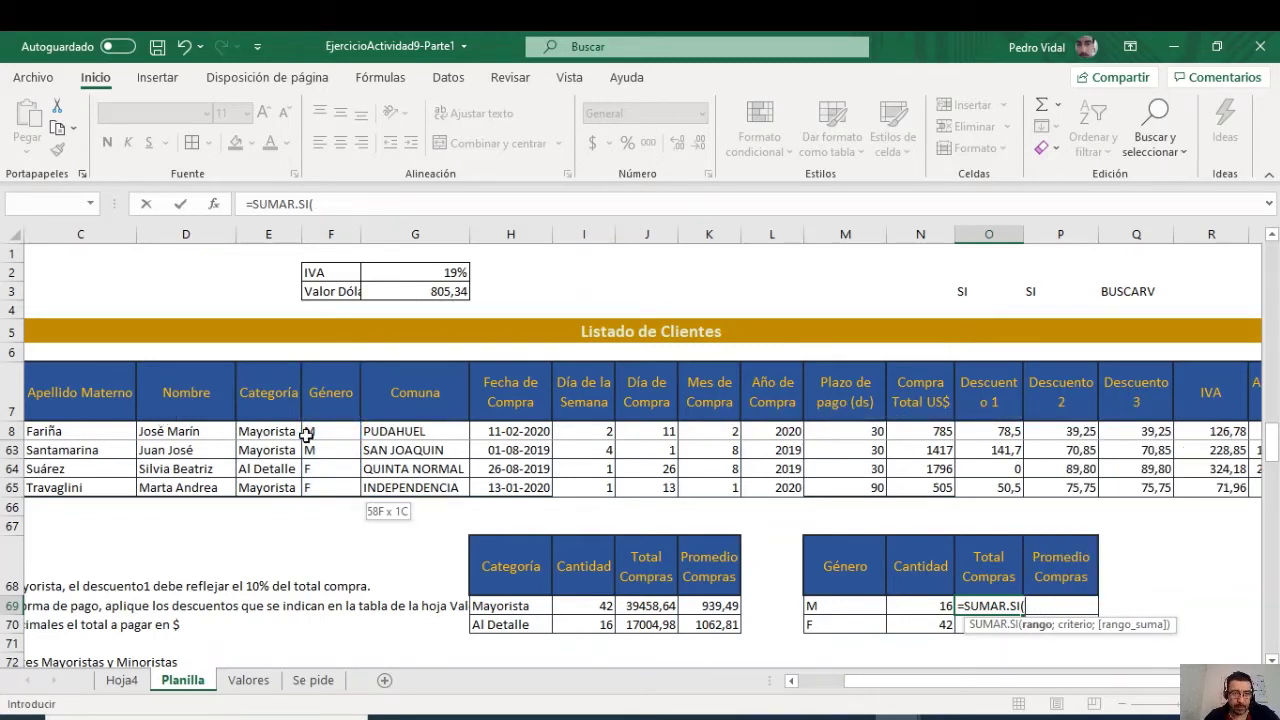
# Step: Complete O69 as =SUMAR.SI($F$8:$F$65;M69;$S$8:$S$65) to total the A Pagar US$ amounts, and fill it down to the F row
pyautogui.moveTo(306, 434); pyautogui.dragTo(314, 486)
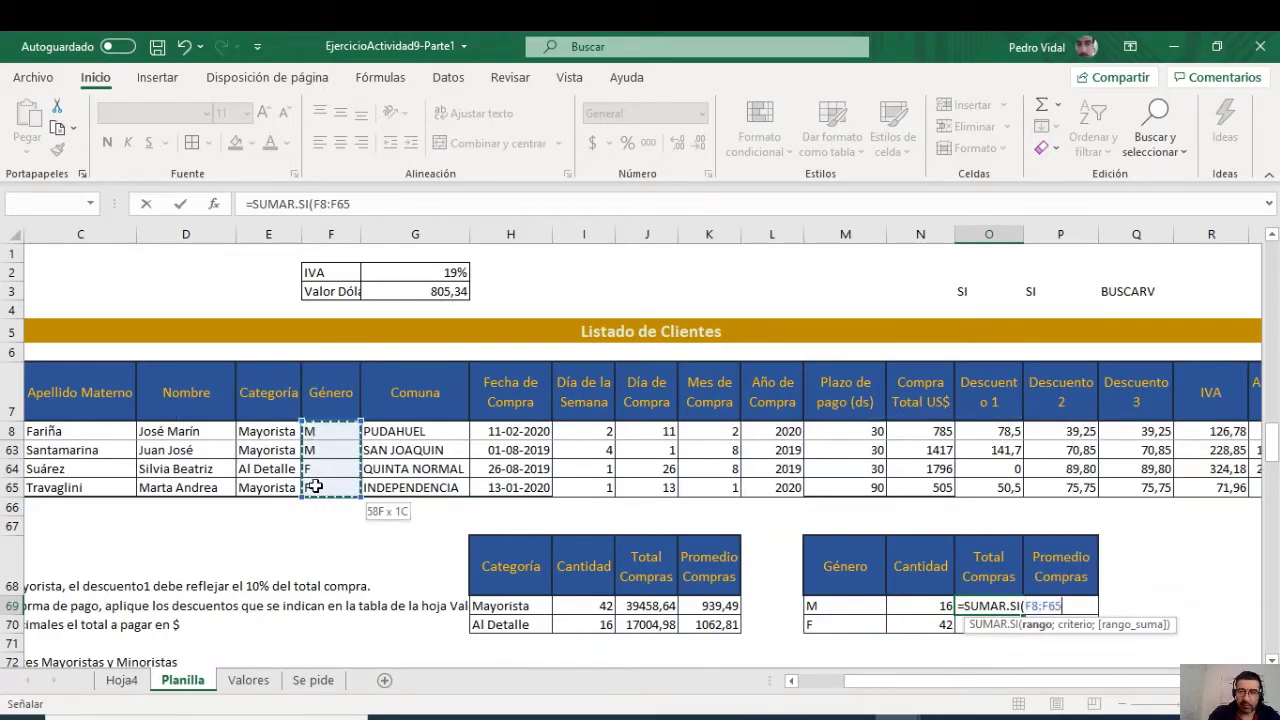
pyautogui.press('F4')
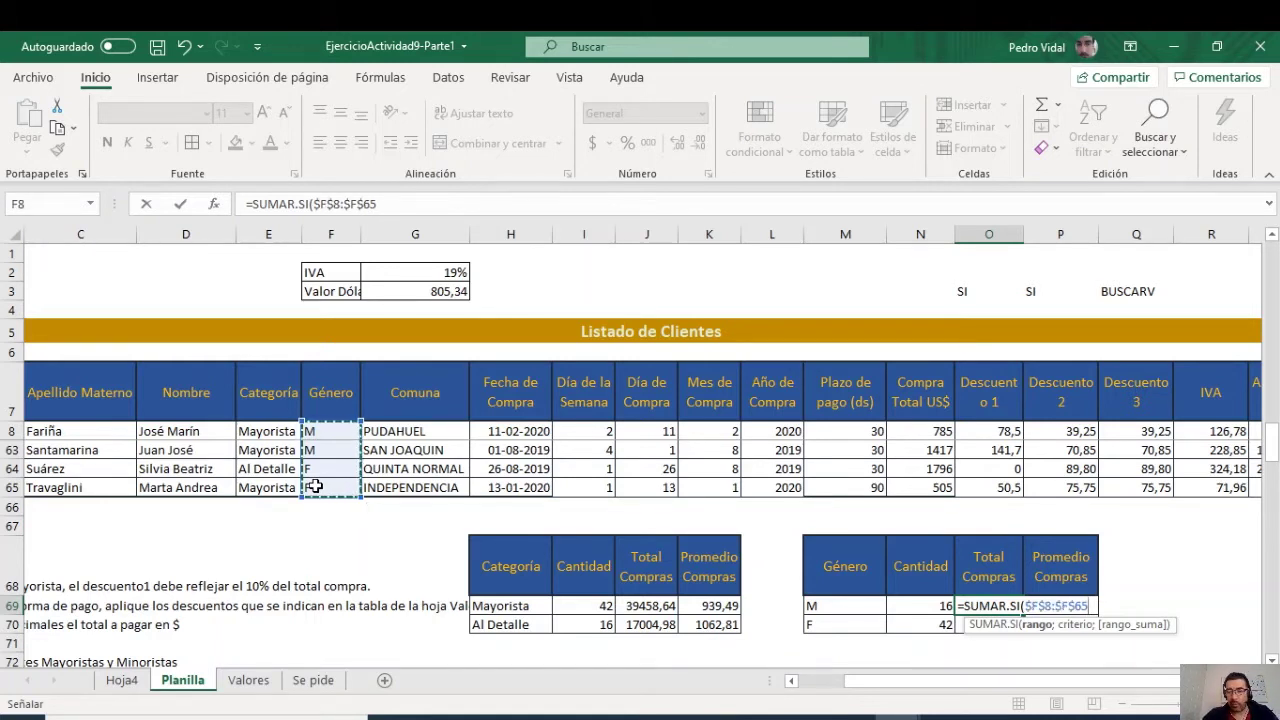
pyautogui.write(';')
pyautogui.click(844, 607)
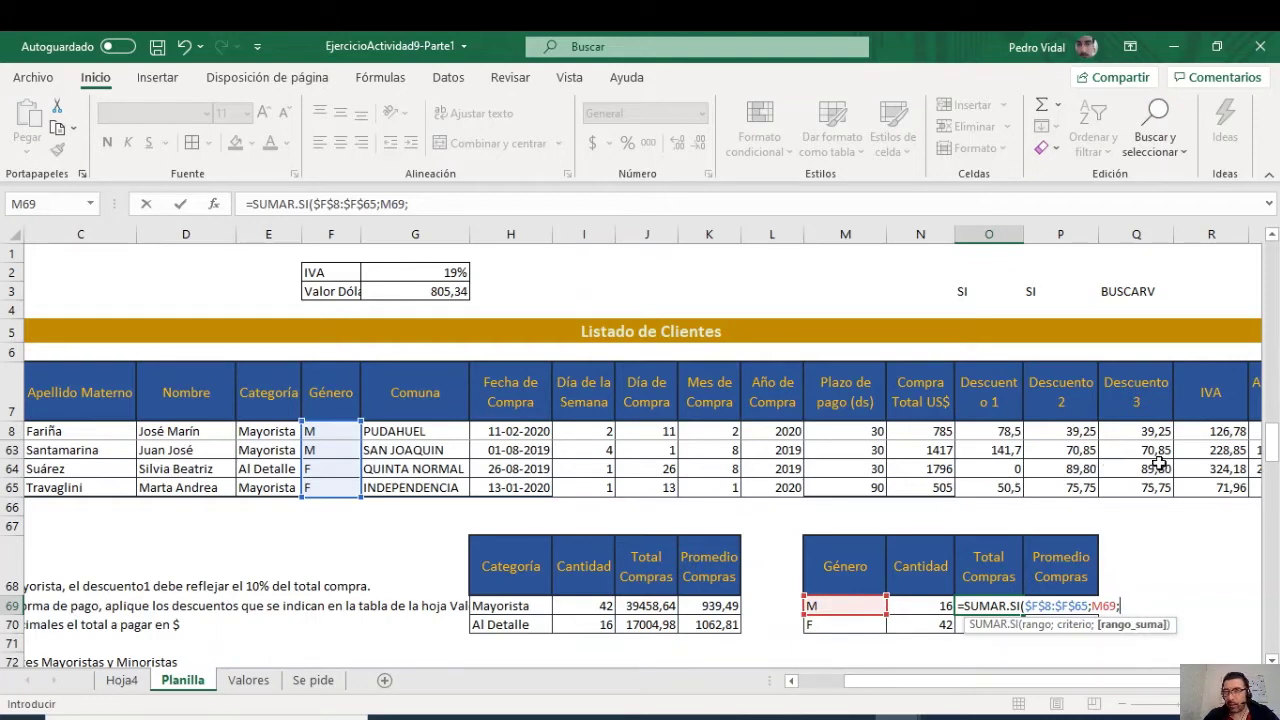
pyautogui.hscroll(2, 1022, 606)
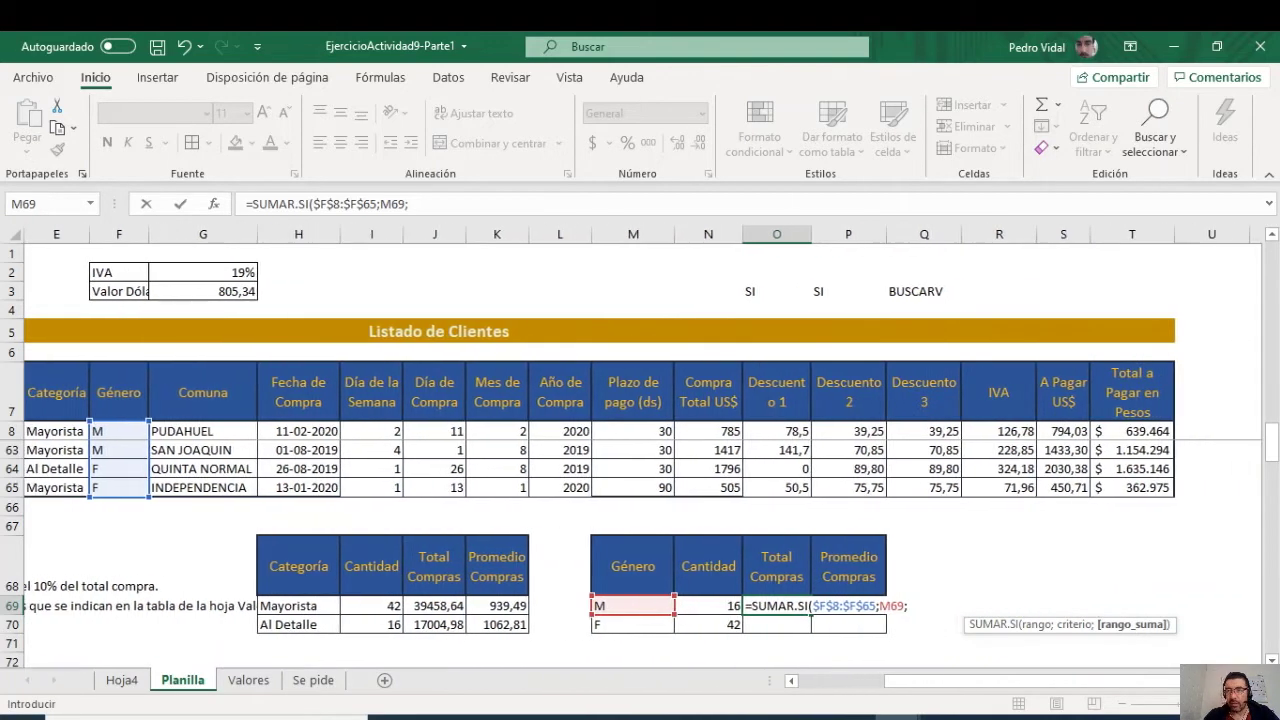
pyautogui.moveTo(1076, 431); pyautogui.dragTo(1070, 485)
pyautogui.press('F4')
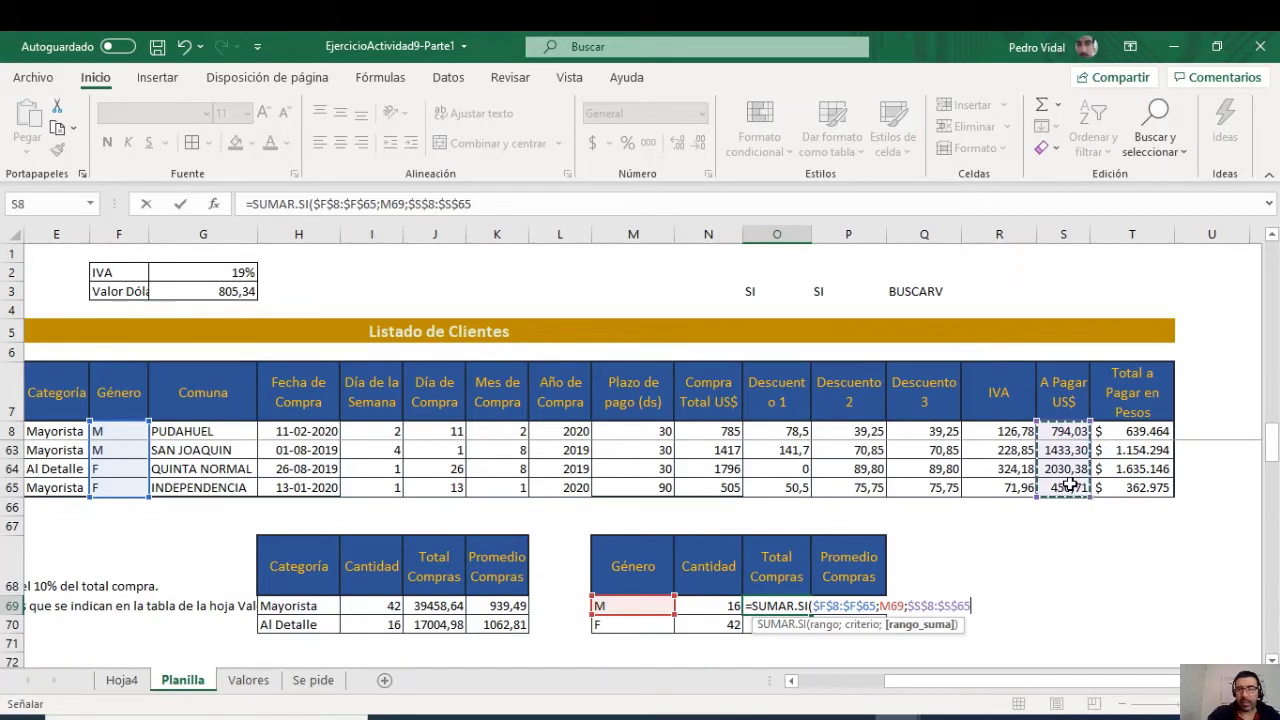
pyautogui.write(')')
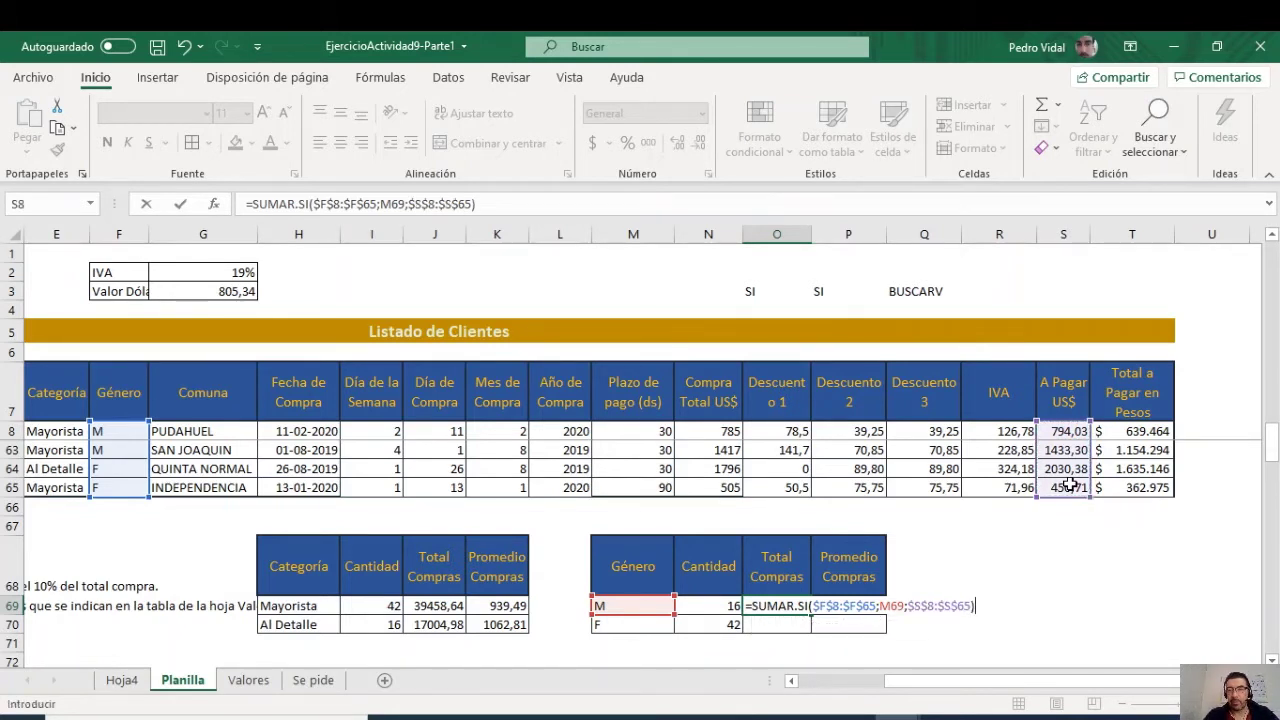
pyautogui.press('Return')
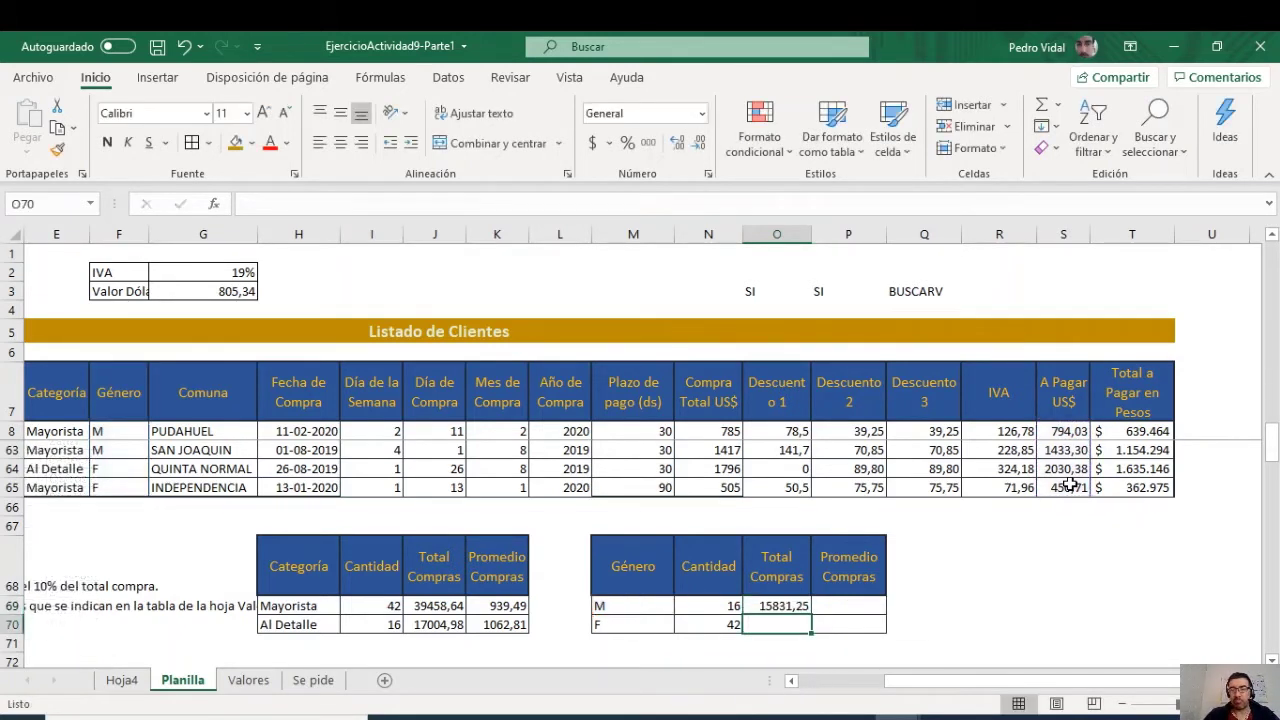
pyautogui.click(800, 598)
pyautogui.moveTo(810, 614); pyautogui.dragTo(806, 630)
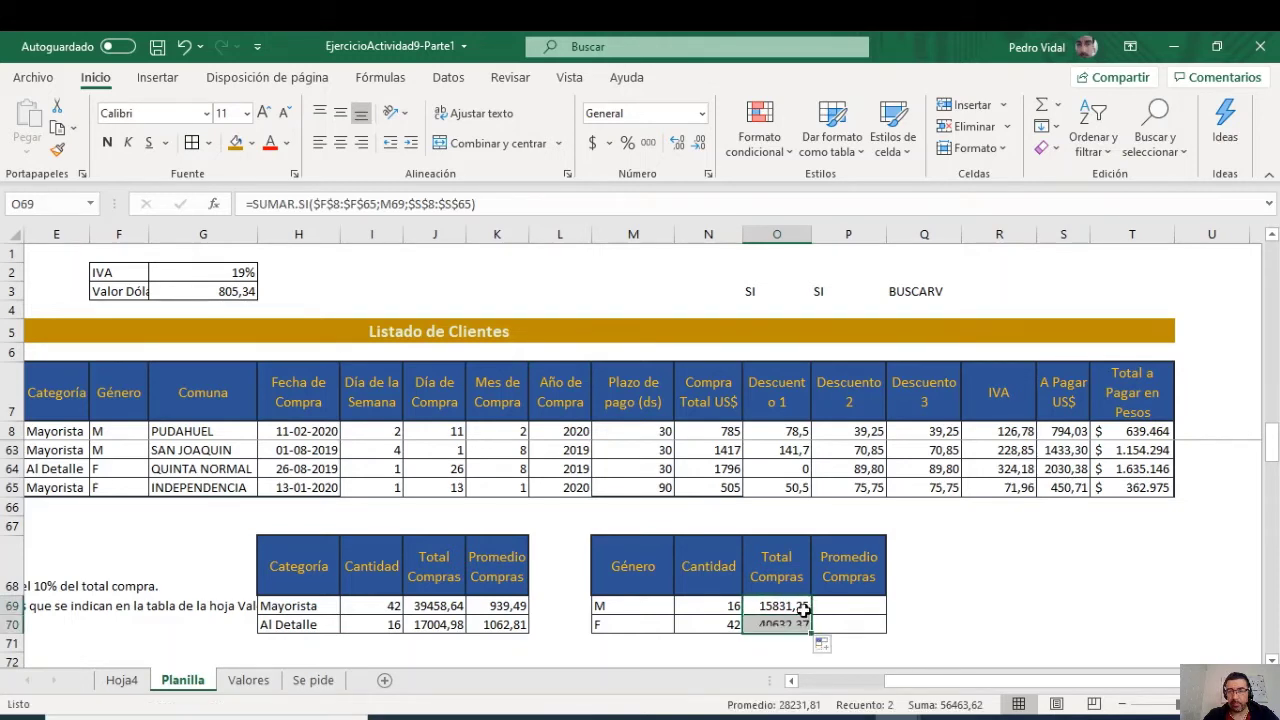
# Step: Reuse the O69 formula text in P69, replacing SUMAR.SI with PROMEDIO.SI for the M row's Promedio Compras
pyautogui.doubleClick(803, 607)
pyautogui.moveTo(974, 606); pyautogui.dragTo(813, 606)
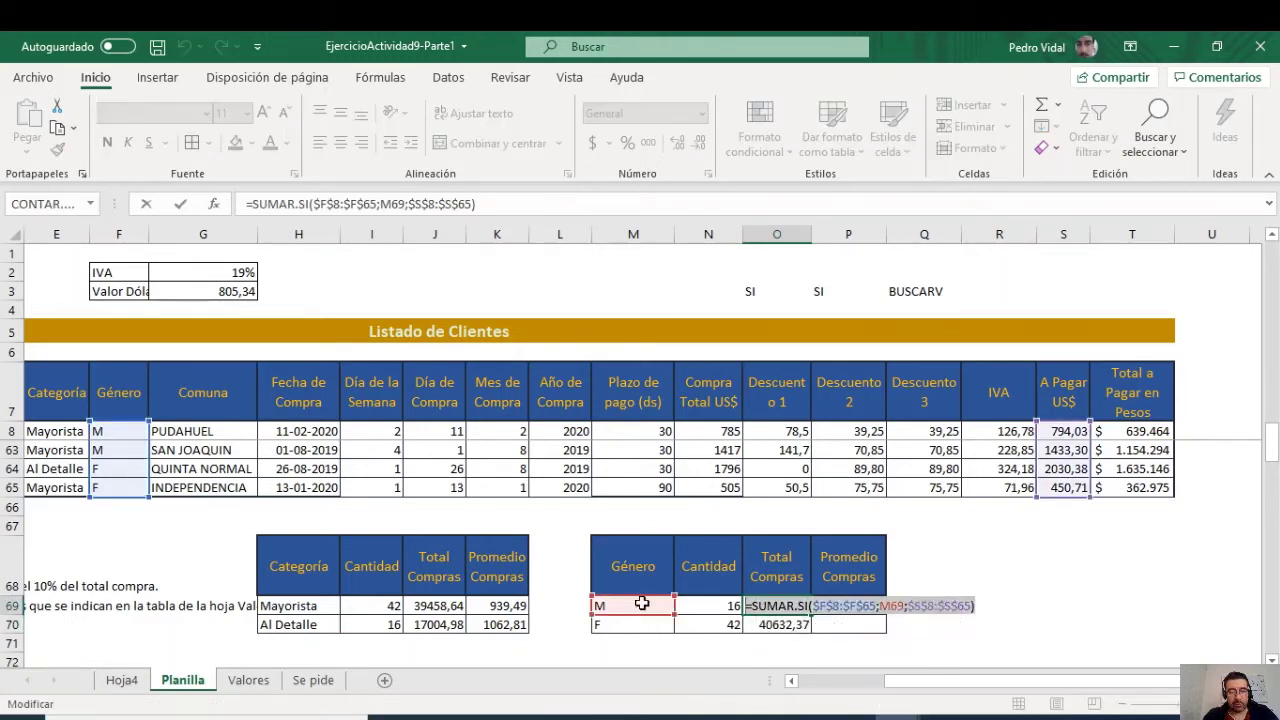
pyautogui.click(856, 607)
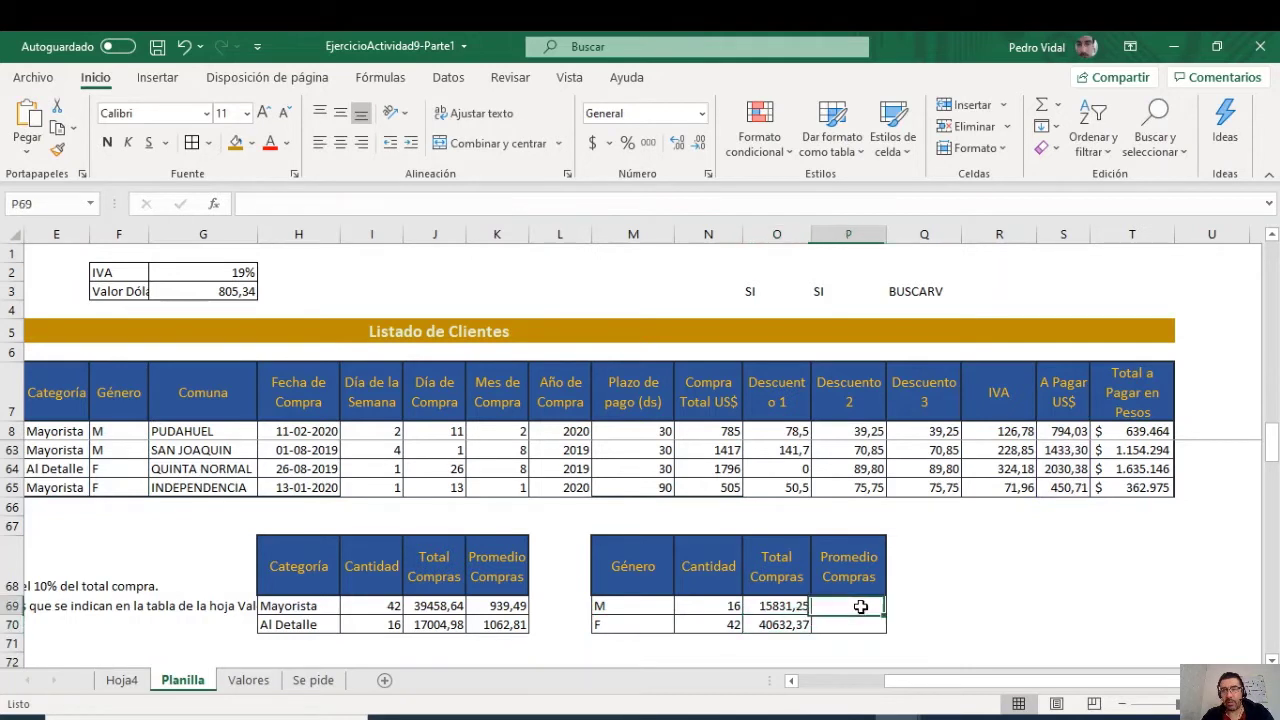
pyautogui.write('=')
pyautogui.write('SUMAR.SI($F$8:$F$65;M69;$S$8:$S$65)')
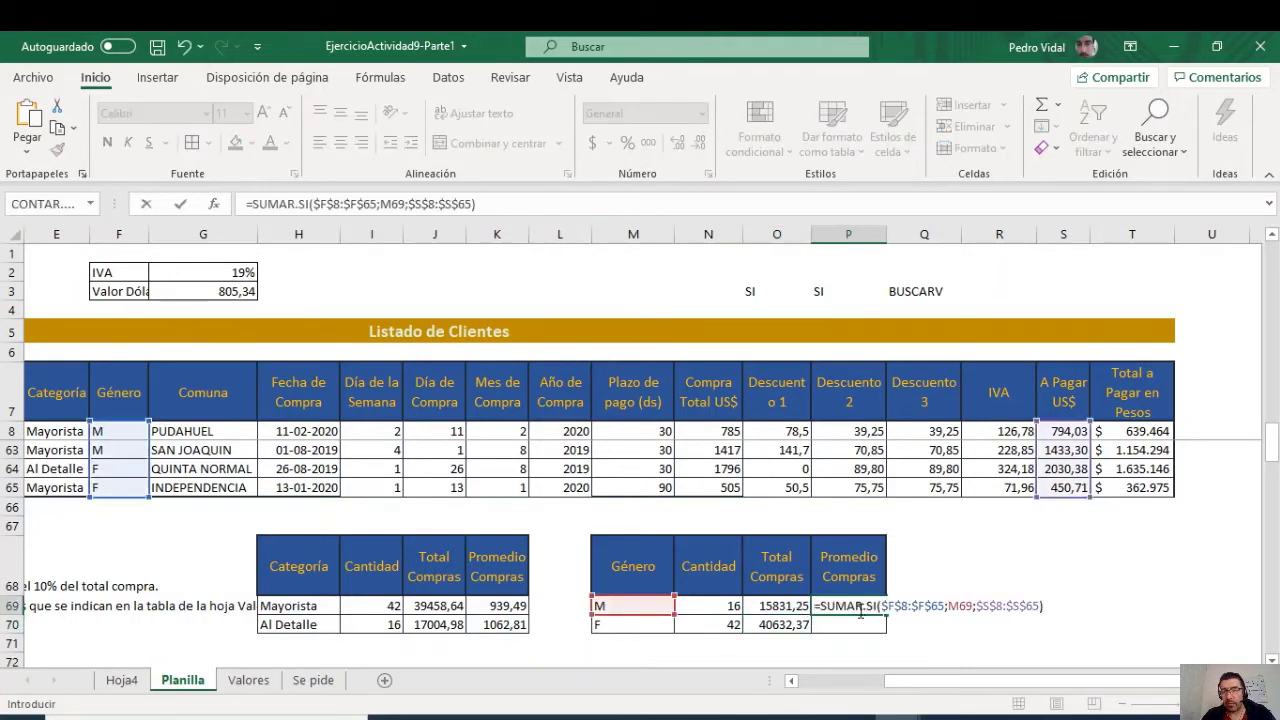
pyautogui.click(857, 607)
pyautogui.moveTo(853, 607); pyautogui.dragTo(819, 607)
pyautogui.write('PROMEDIO')
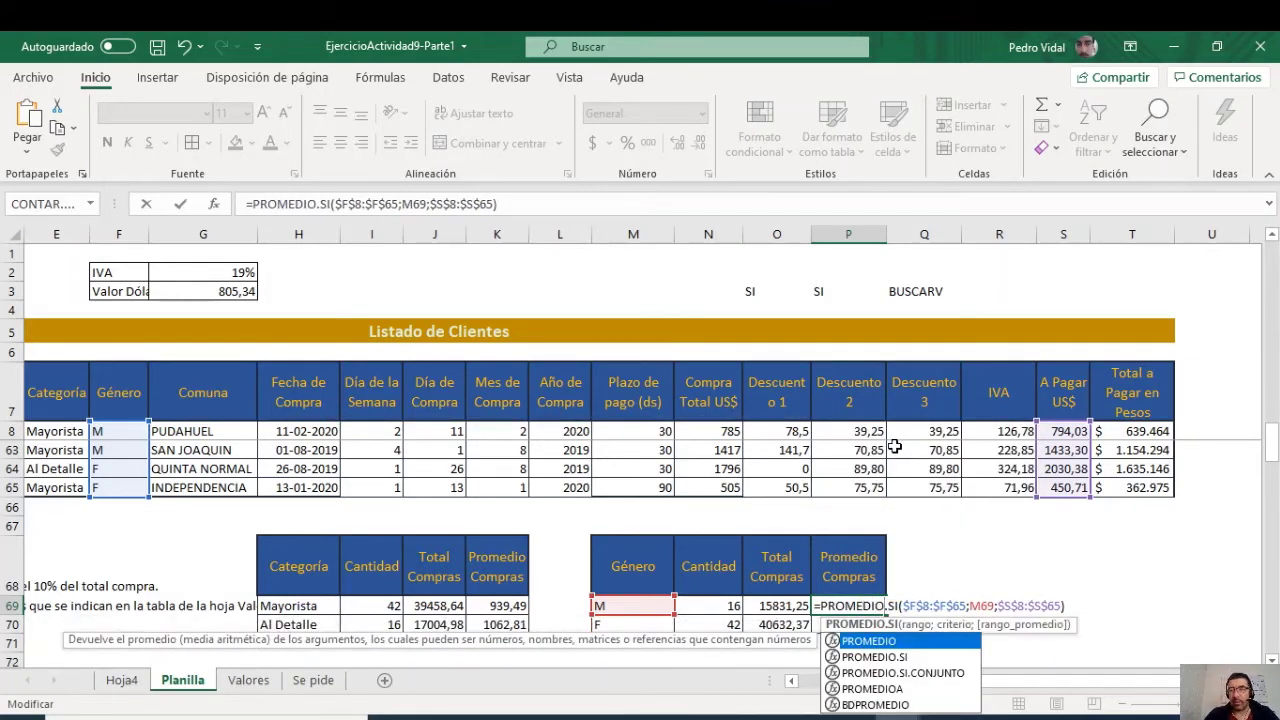
# Step: Wrap the PROMEDIO.SI formula in P69 in REDONDEAR with 2 decimals
pyautogui.press('Left')
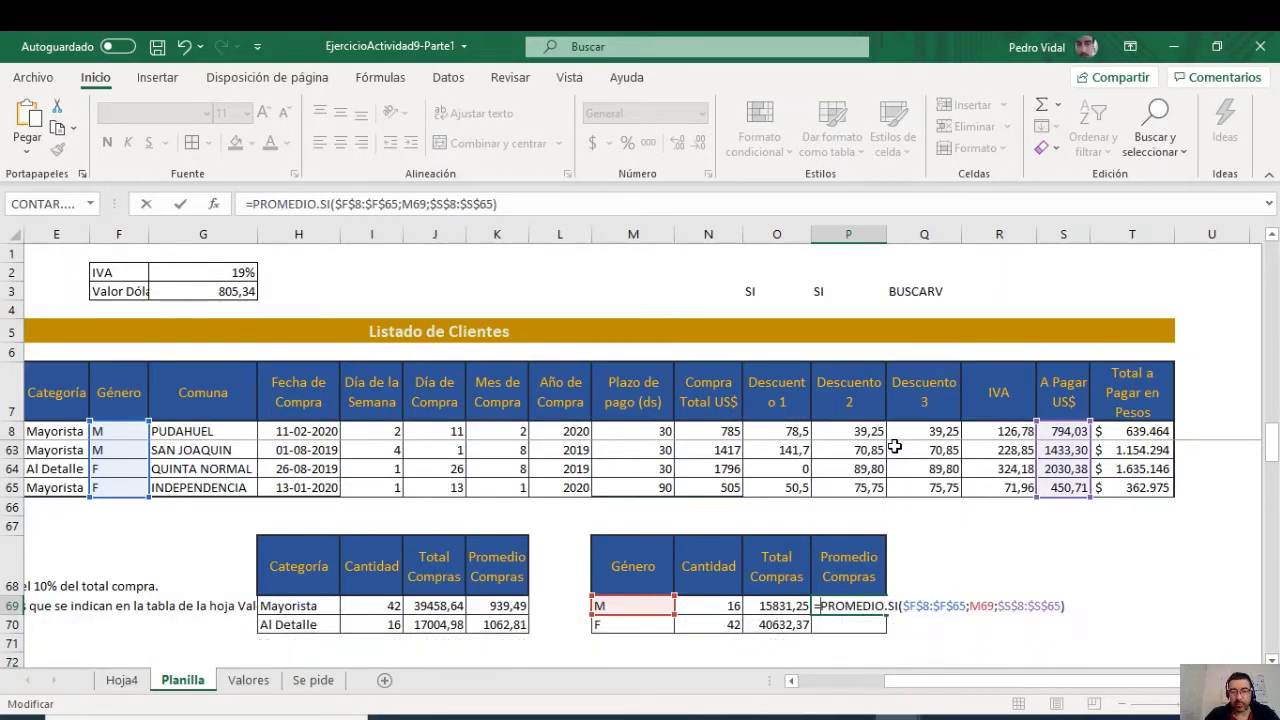
pyautogui.write('REDONDEAR(')
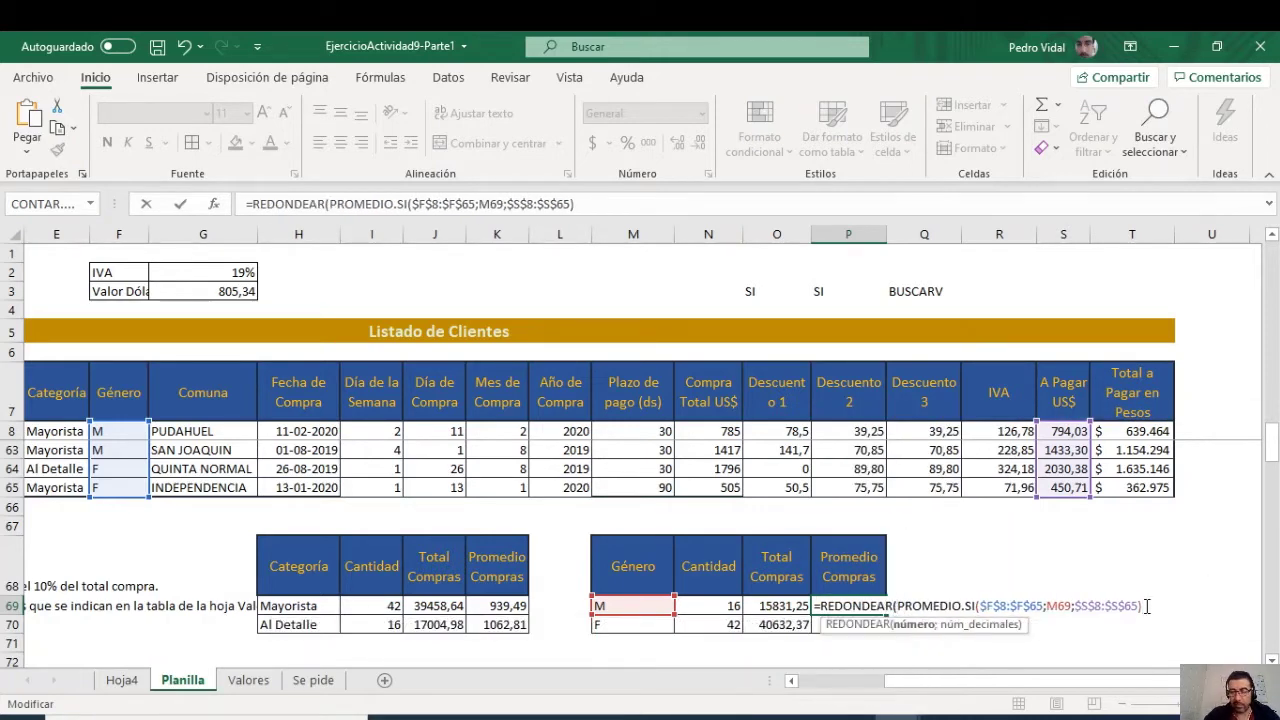
pyautogui.write(';2)')
pyautogui.press('Return')
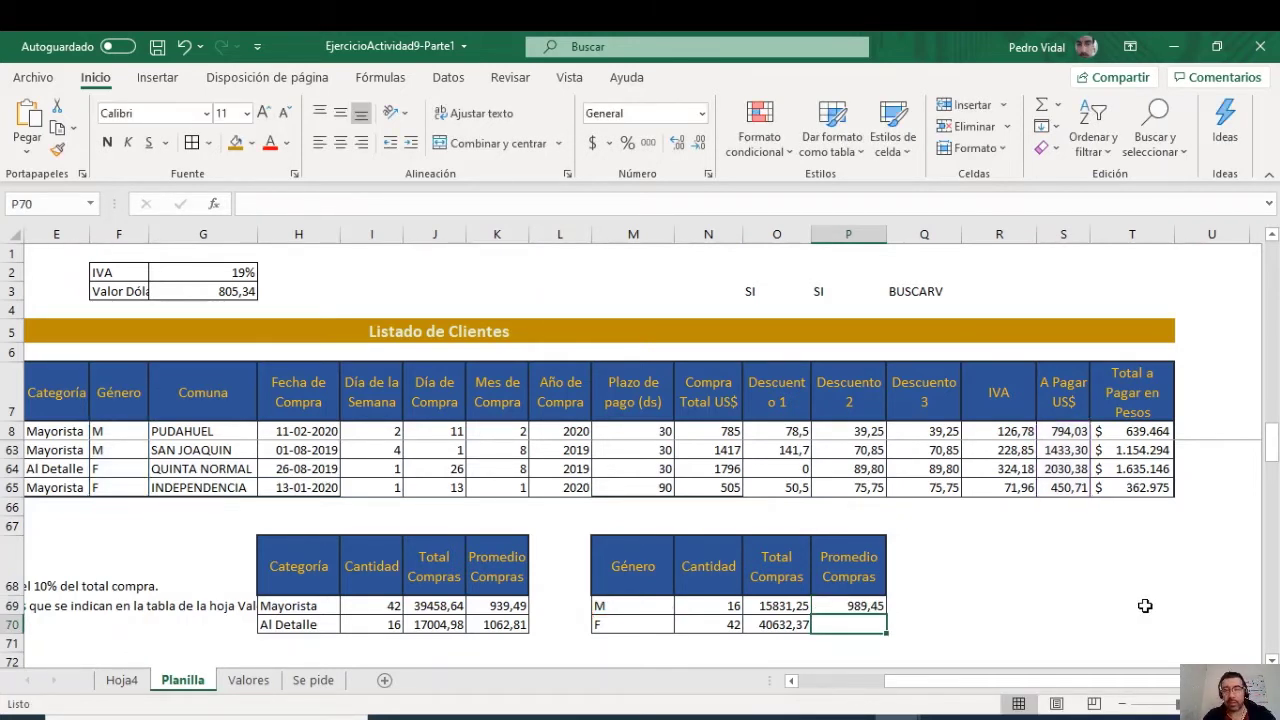
# Step: Fill the rounded average purchases formula in P69 down to the F row of the gender table
pyautogui.click(866, 608)
pyautogui.moveTo(886, 615); pyautogui.dragTo(862, 637)
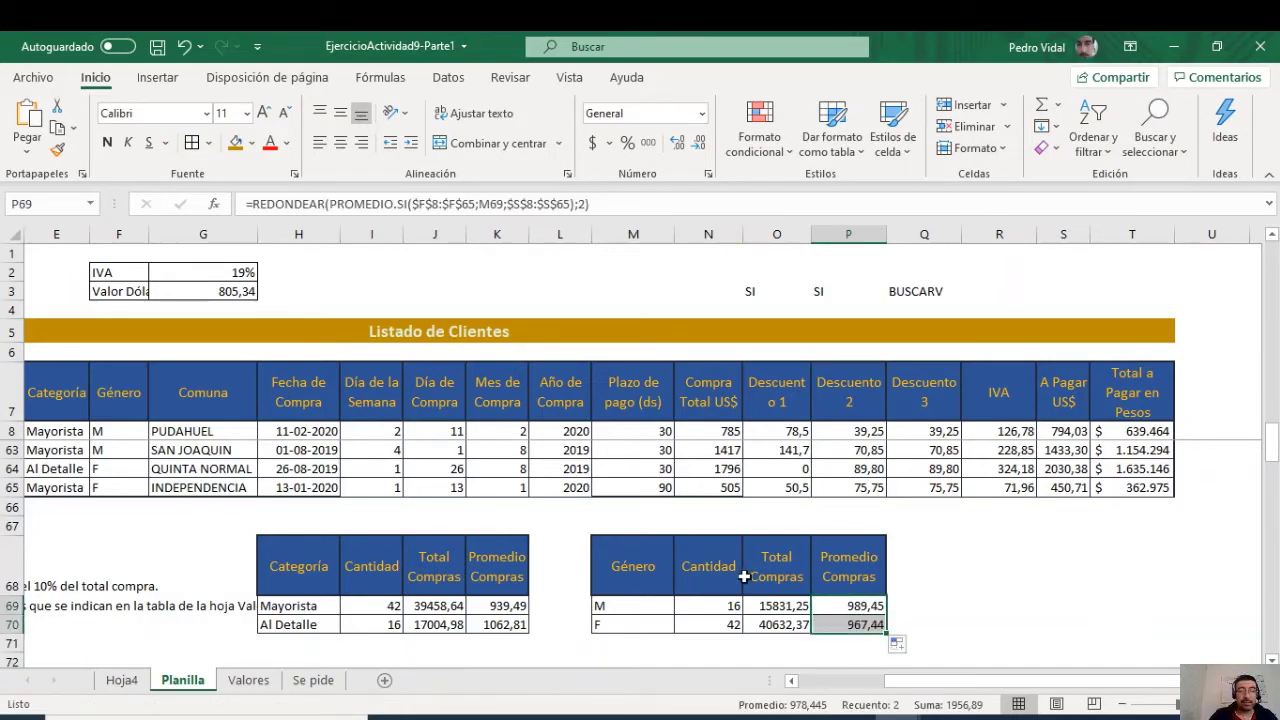
# Step: Review the written list of requested summaries and the purchase date columns of the client list
pyautogui.hscroll(-2, 778, 655)
pyautogui.scroll(-6, 620, 535)
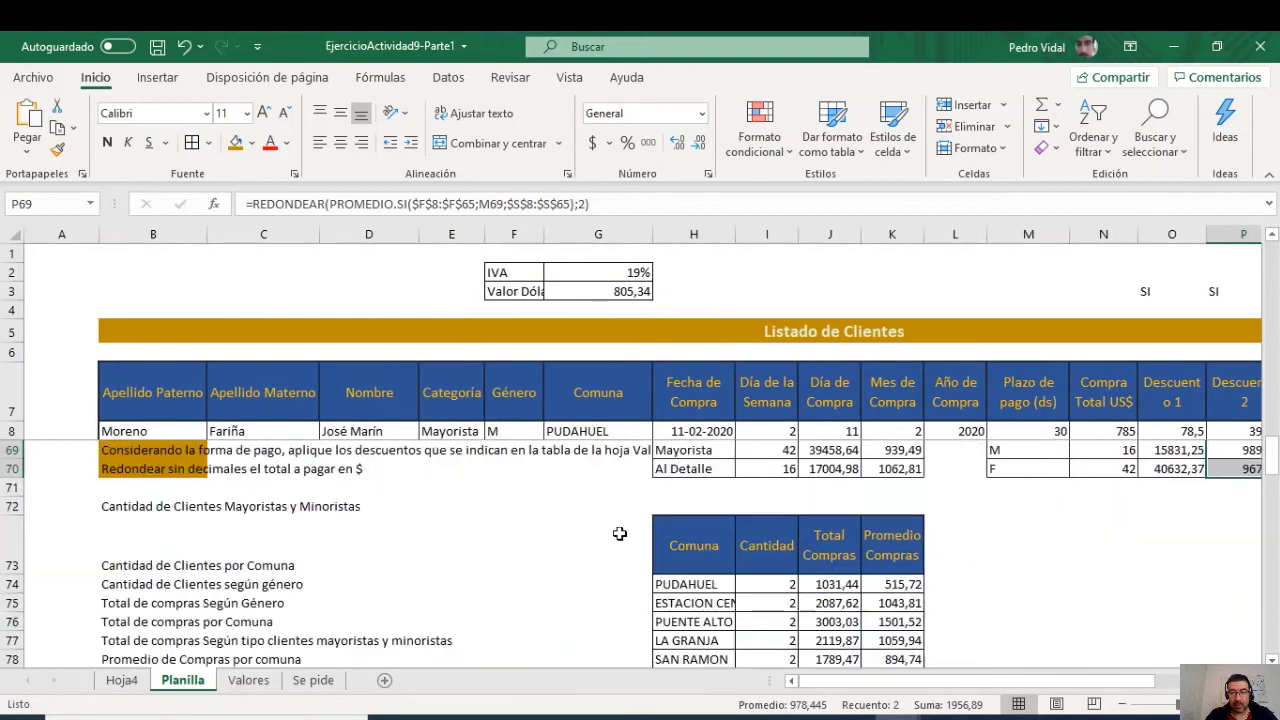
pyautogui.scroll(8, 616, 542)
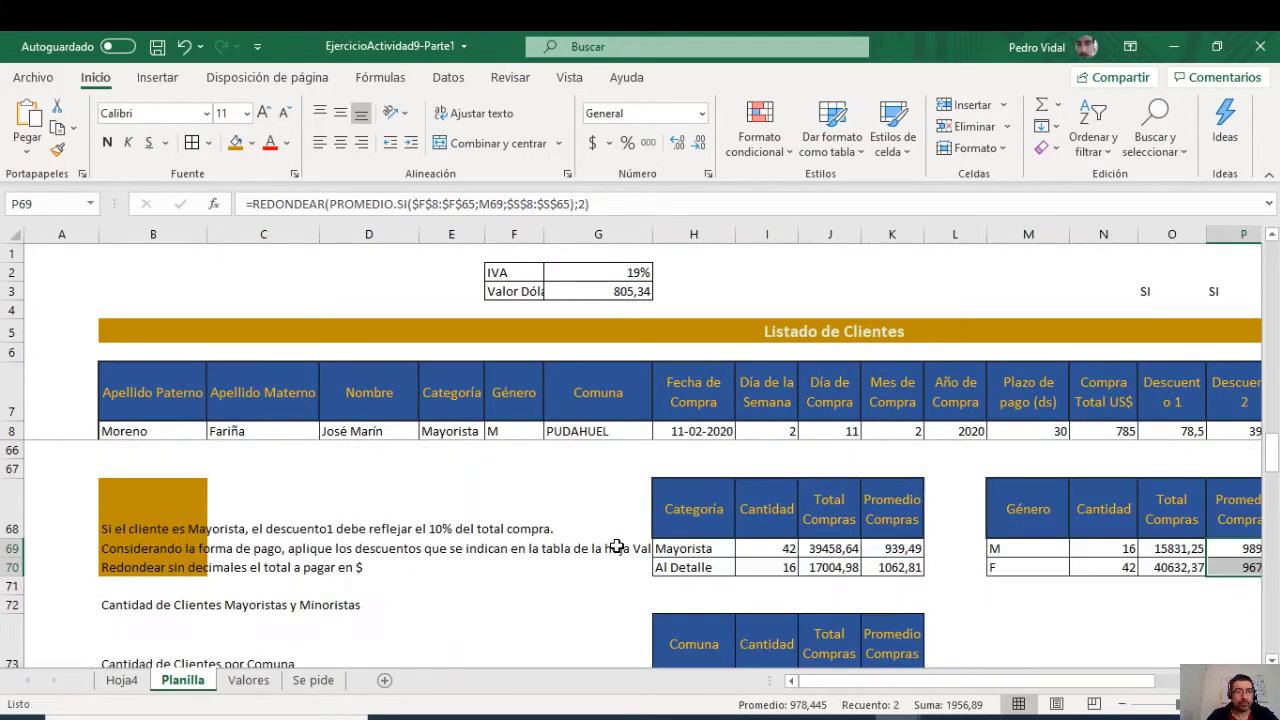
pyautogui.scroll(-5, 614, 543)
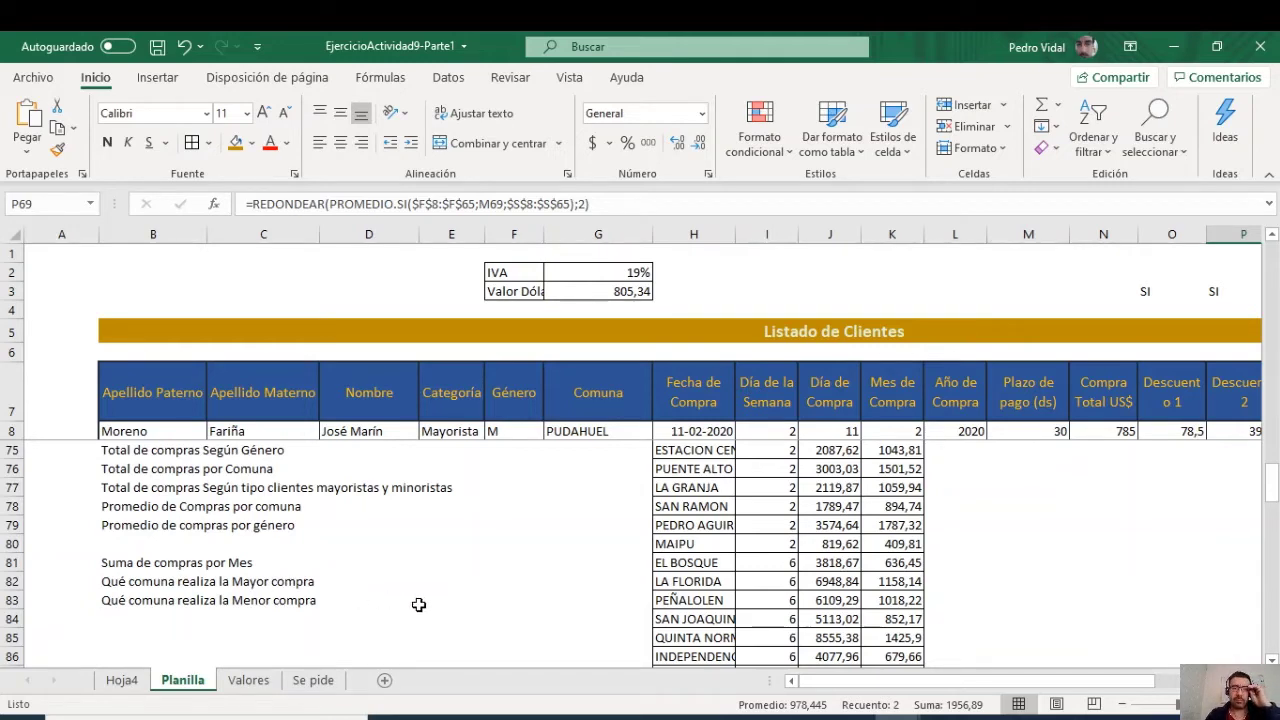
pyautogui.scroll(-1, 586, 580)
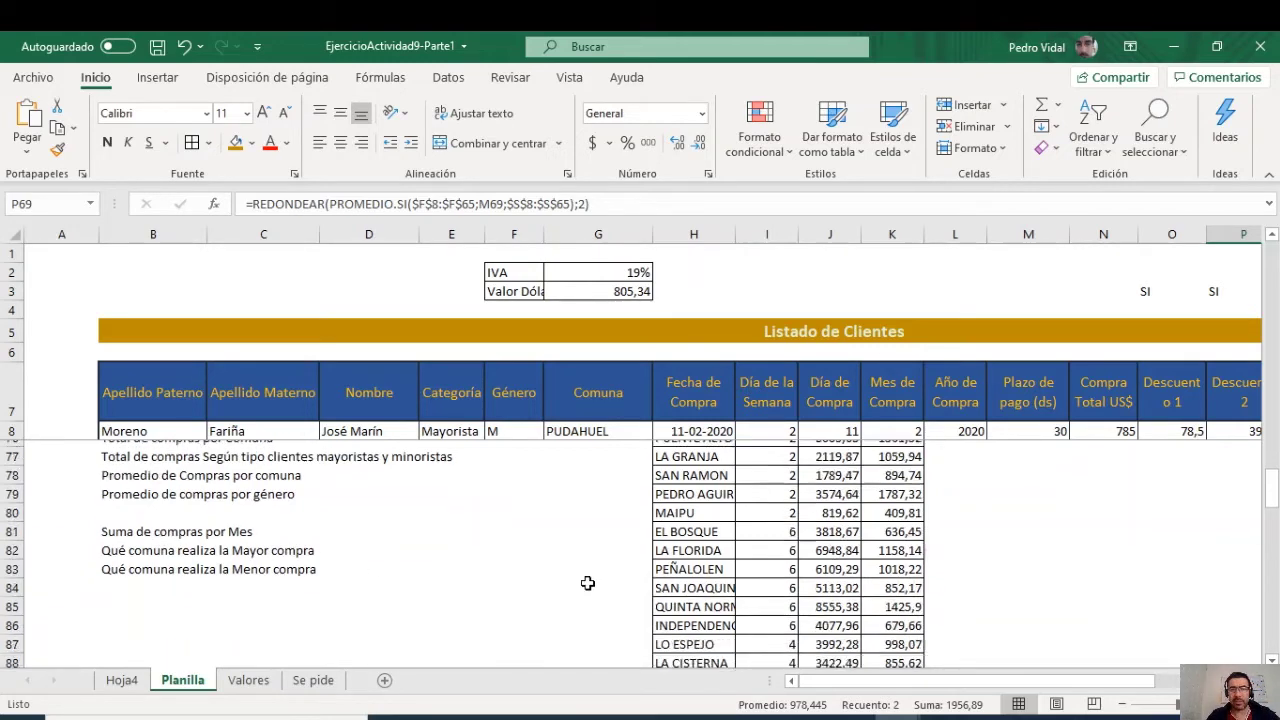
pyautogui.scroll(2, 591, 577)
pyautogui.scroll(2, 591, 577)
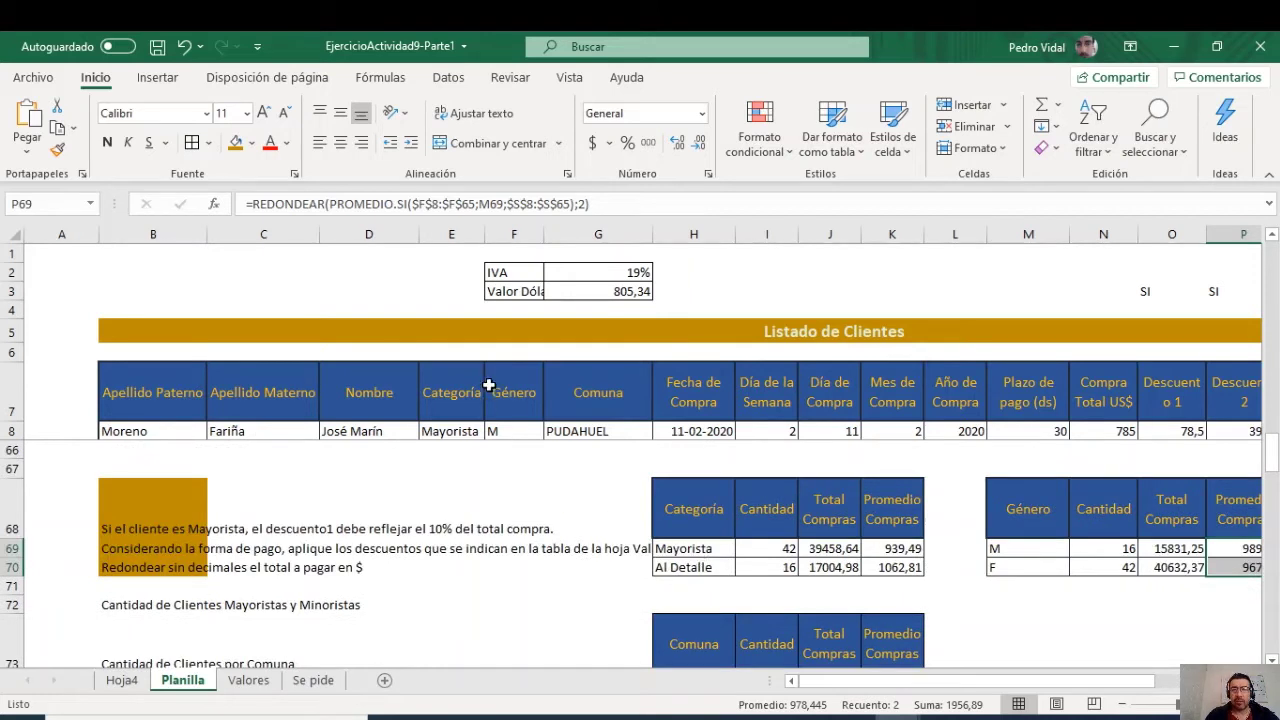
pyautogui.click(771, 400)
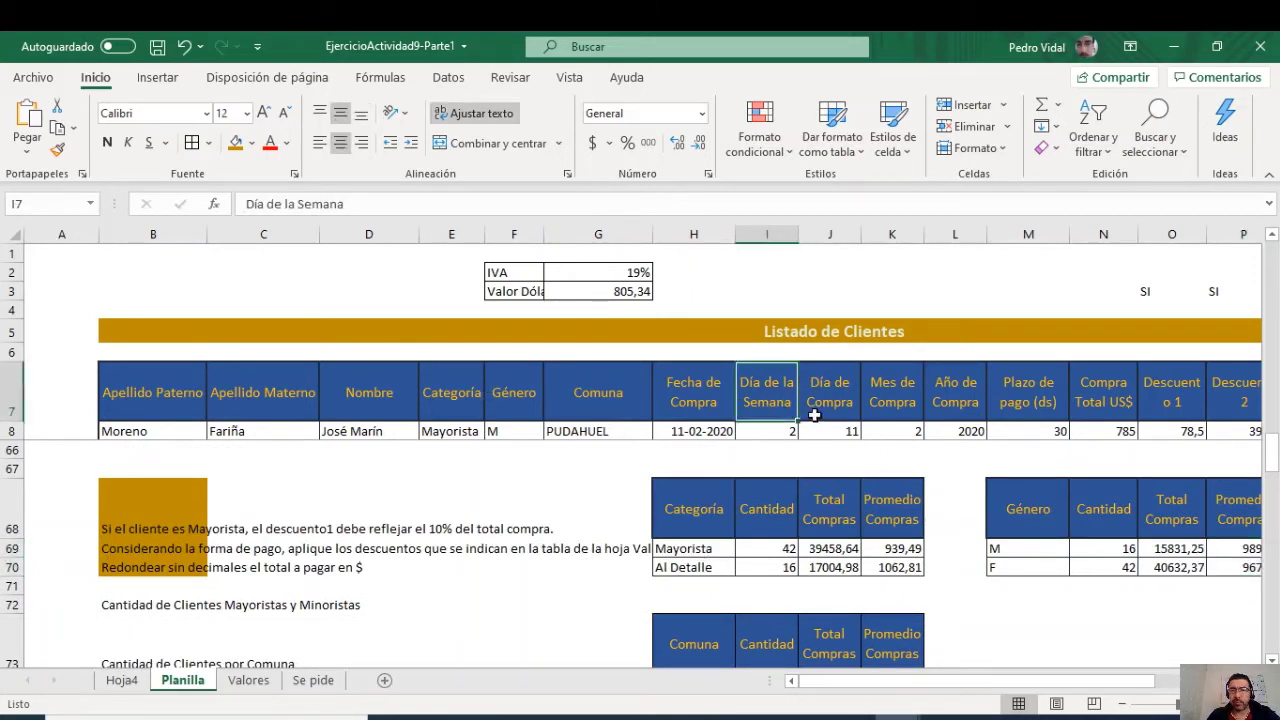
pyautogui.click(708, 405)
pyautogui.click(886, 398)
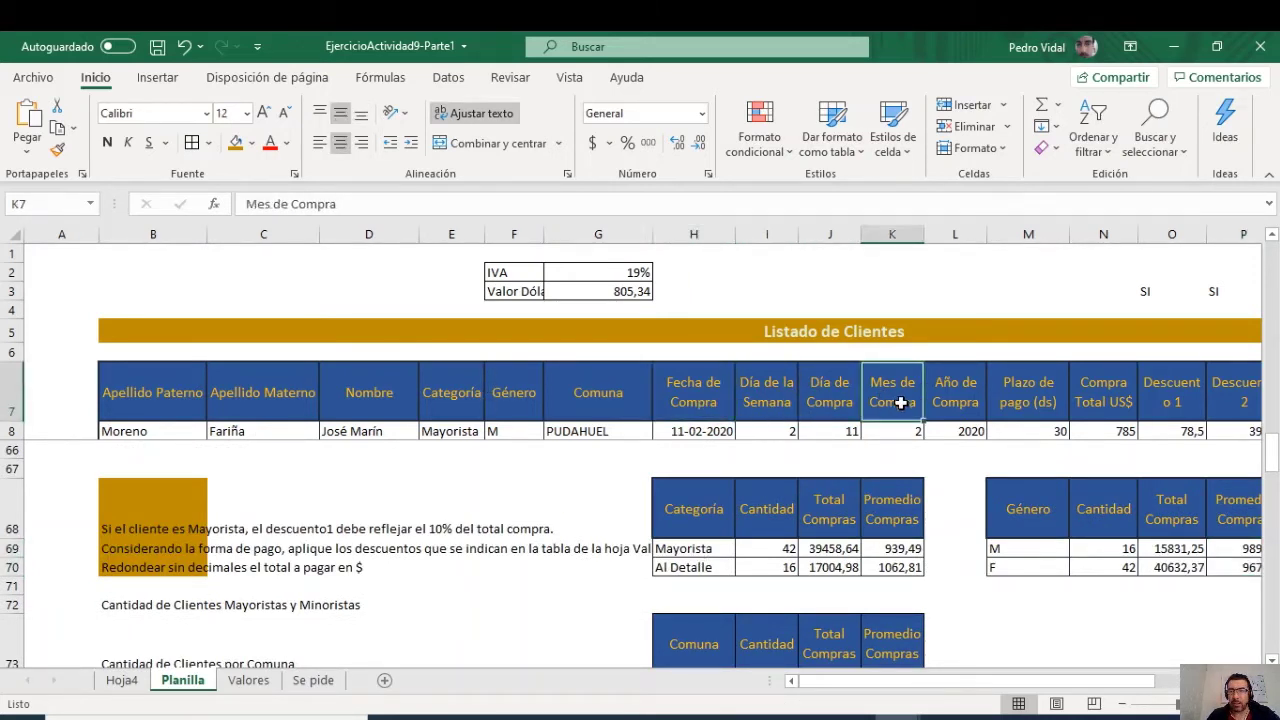
pyautogui.scroll(-2, 920, 424)
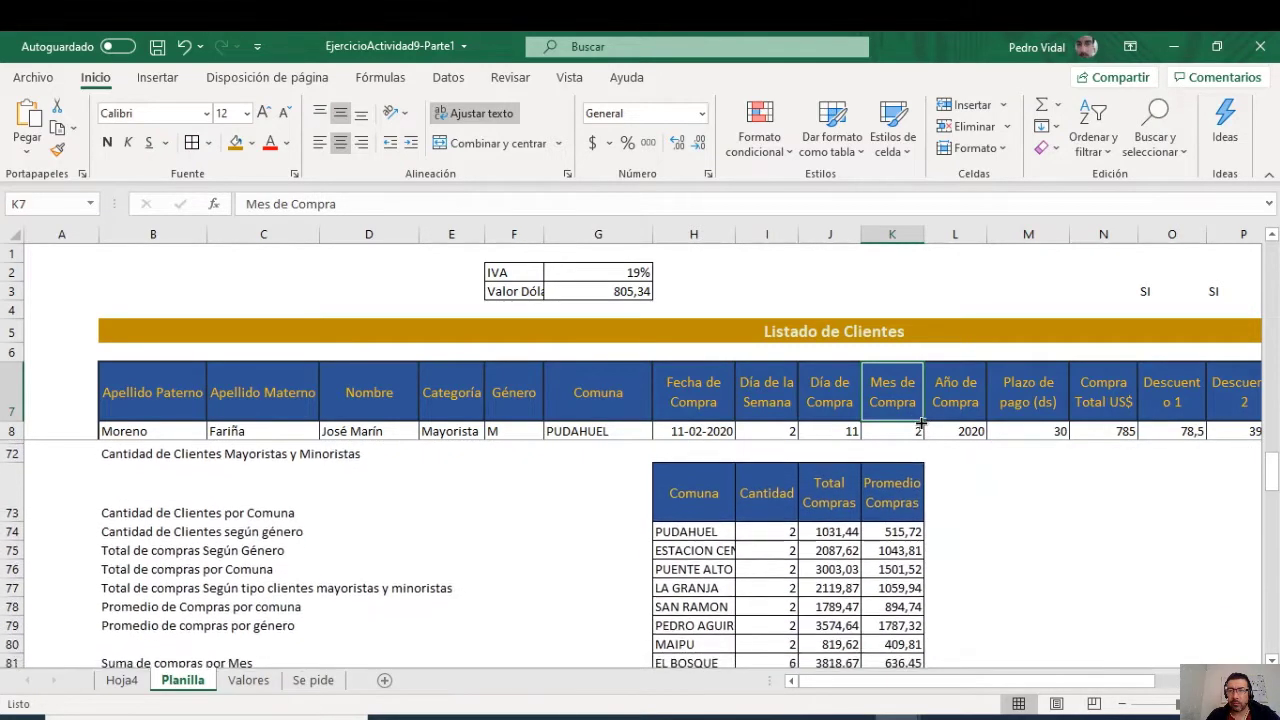
pyautogui.scroll(3, 920, 424)
pyautogui.scroll(-5, 867, 440)
pyautogui.scroll(2, 885, 494)
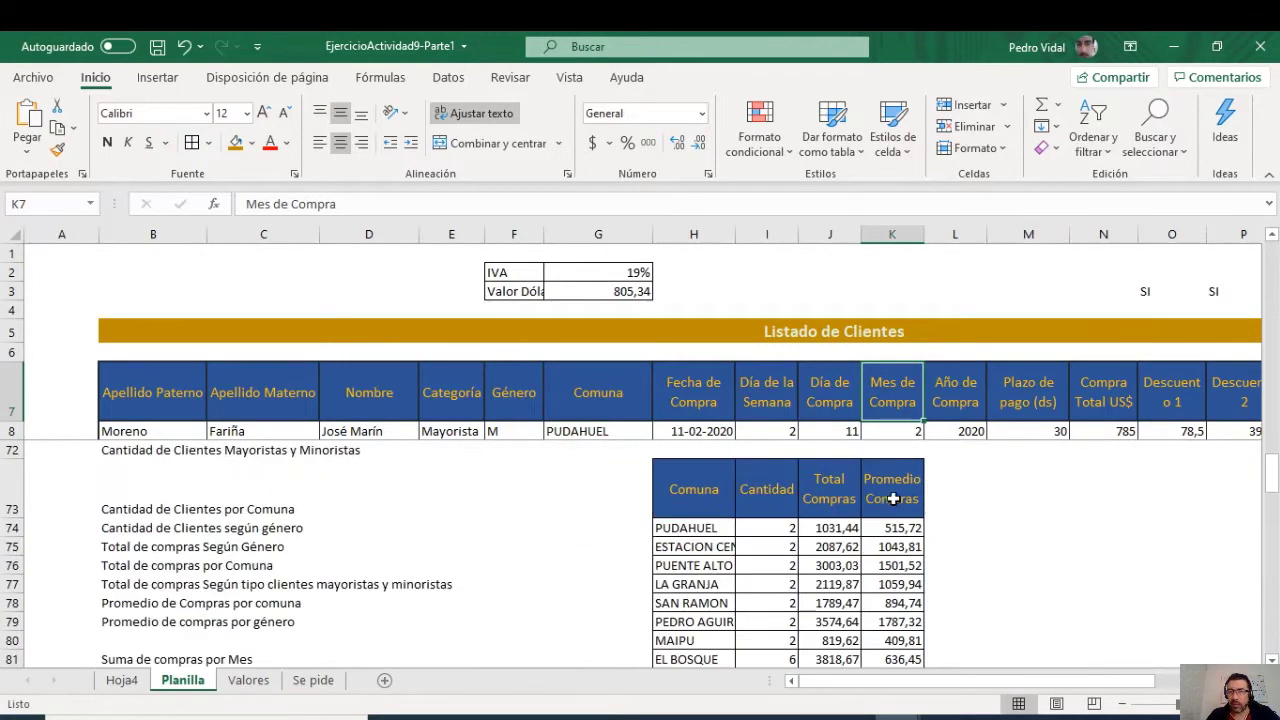
# Step: Copy the Mes de Compra header and its first data cell from K7:K8 to M73:M74, below the gender table
pyautogui.click(1046, 486)
pyautogui.press('Right')
pyautogui.press('Right')
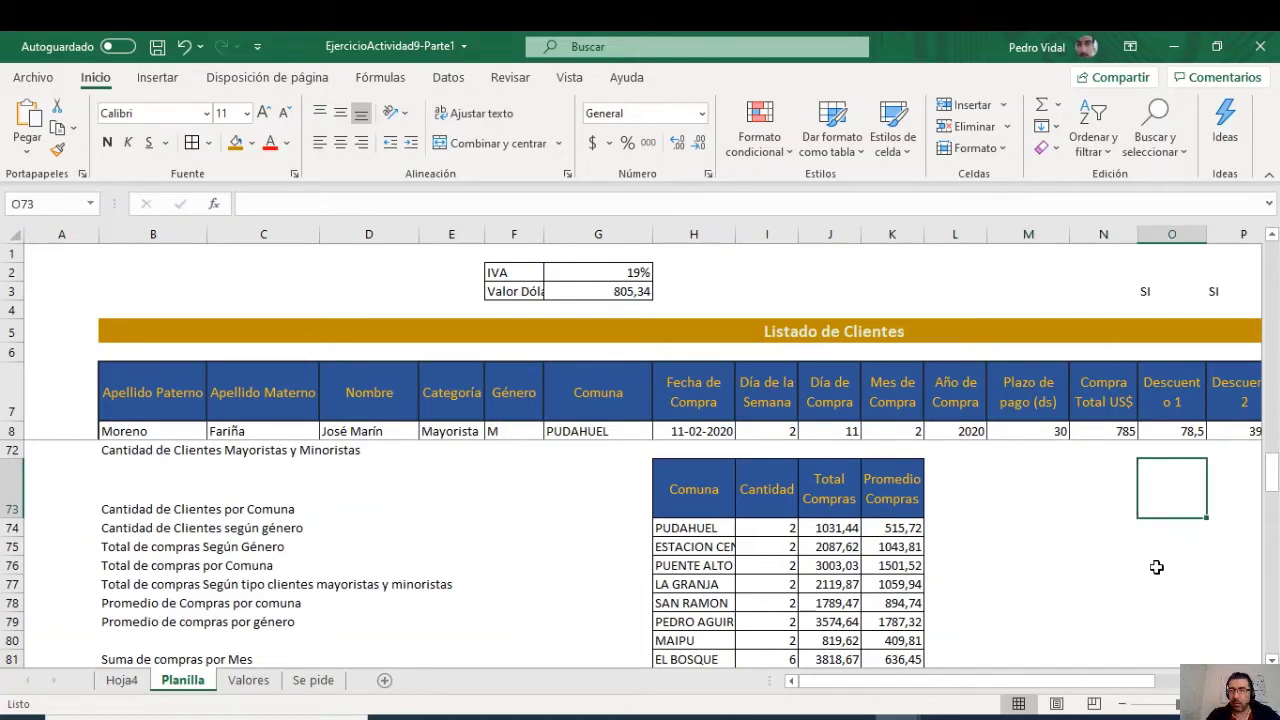
pyautogui.press('Right')
pyautogui.press('Left')
pyautogui.press('Left')
pyautogui.press('Left')
pyautogui.press('Left')
pyautogui.press('Up')
pyautogui.press('Up')
pyautogui.press('Up')
pyautogui.press('Up')
pyautogui.press('Right')
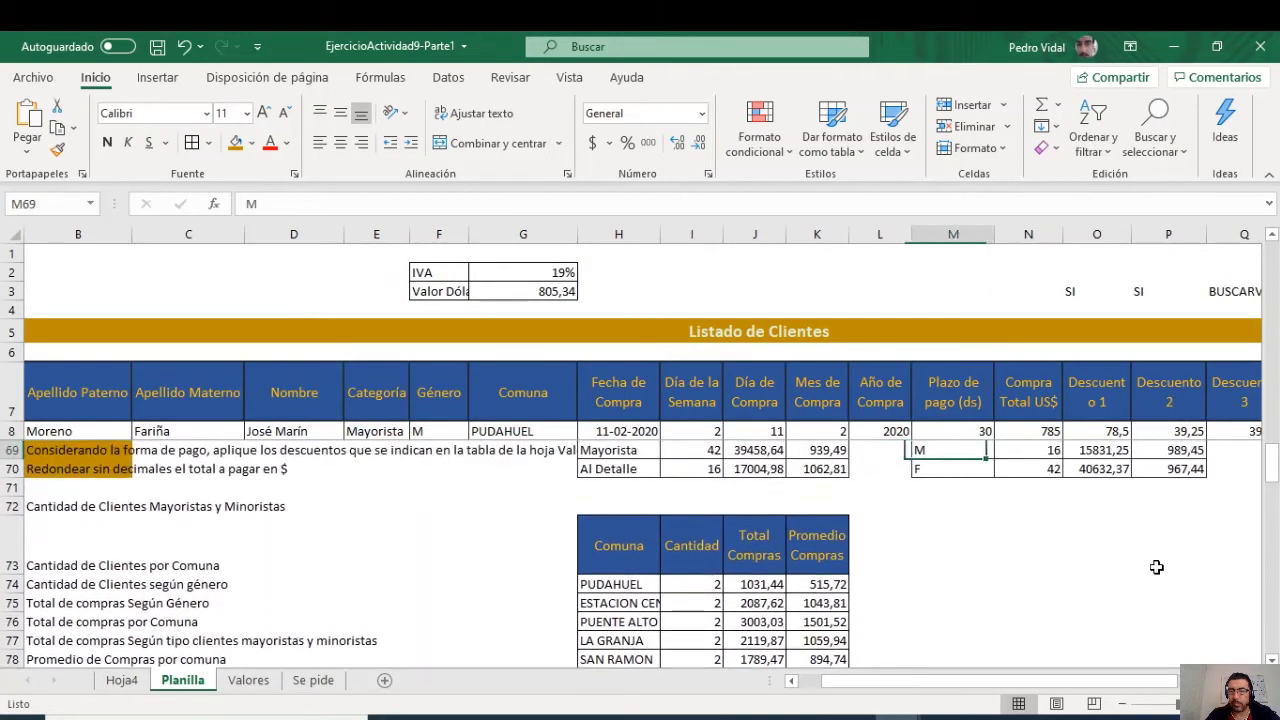
pyautogui.press('Down')
pyautogui.press('Down')
pyautogui.press('Down')
pyautogui.press('Down')
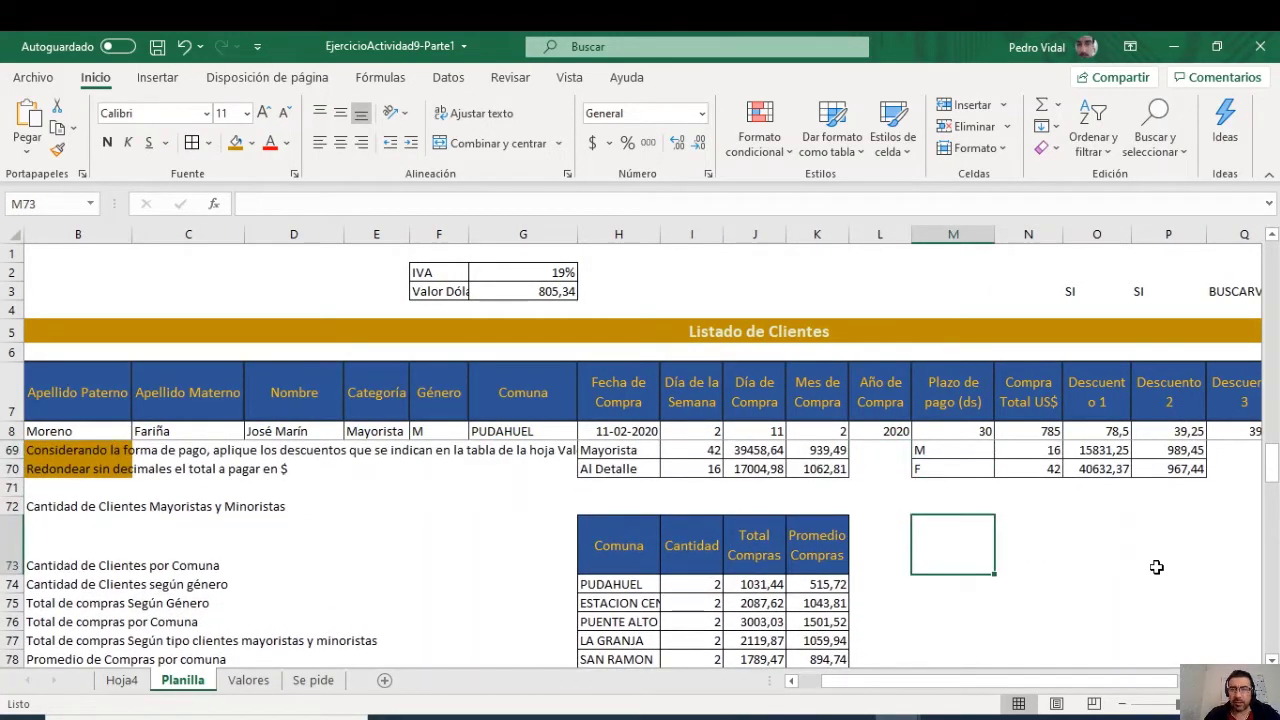
pyautogui.click(833, 397)
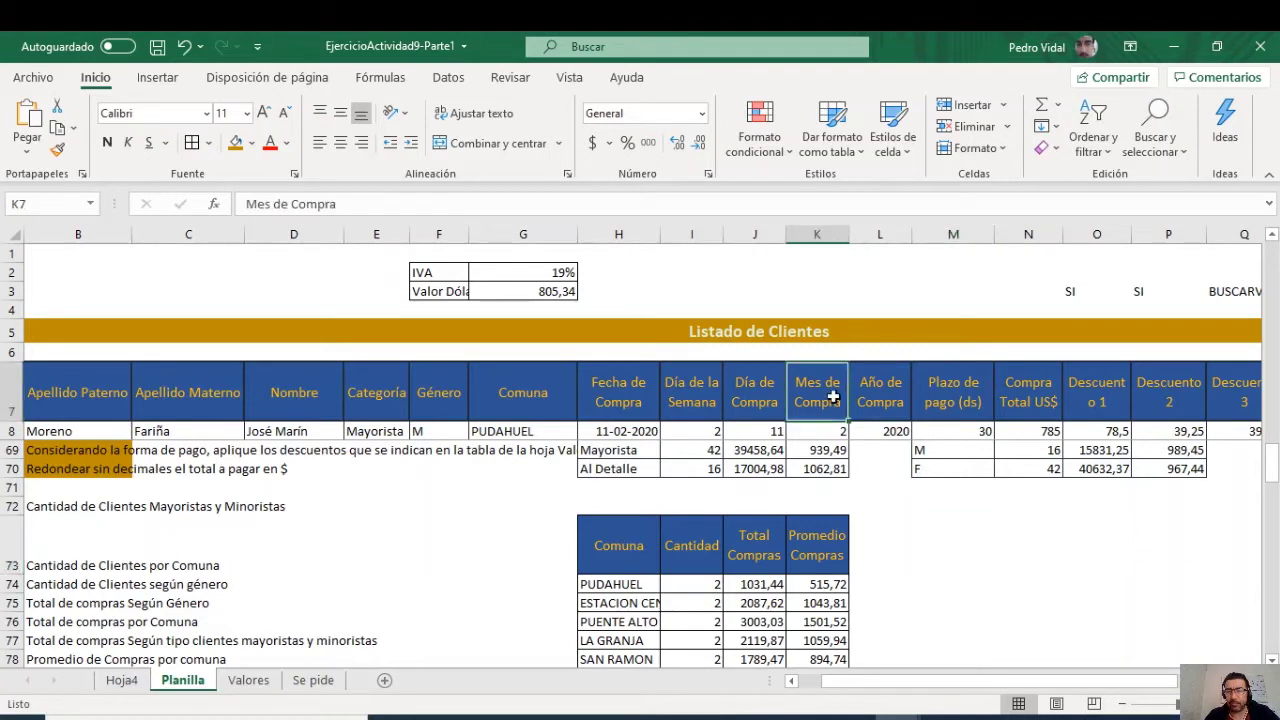
pyautogui.moveTo(833, 423); pyautogui.dragTo(833, 430)
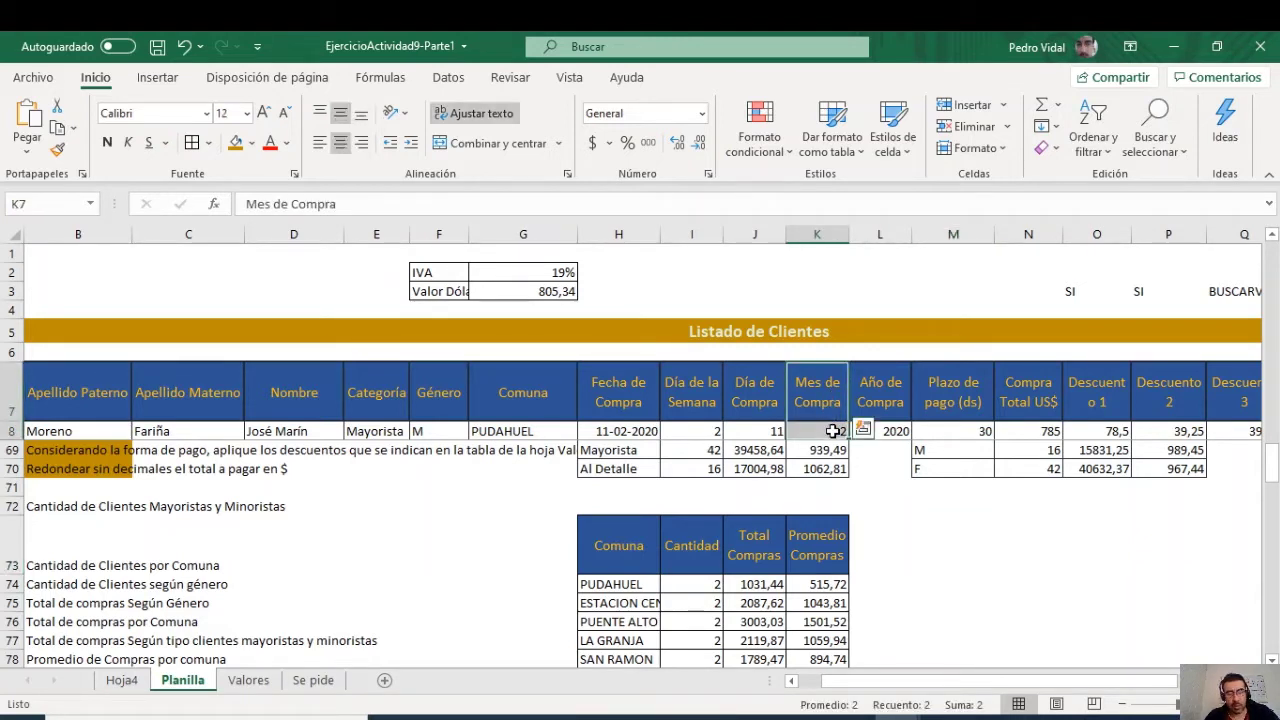
pyautogui.hotkey('ctrl', 'c')
pyautogui.click(953, 537)
pyautogui.hotkey('ctrl', 'v')
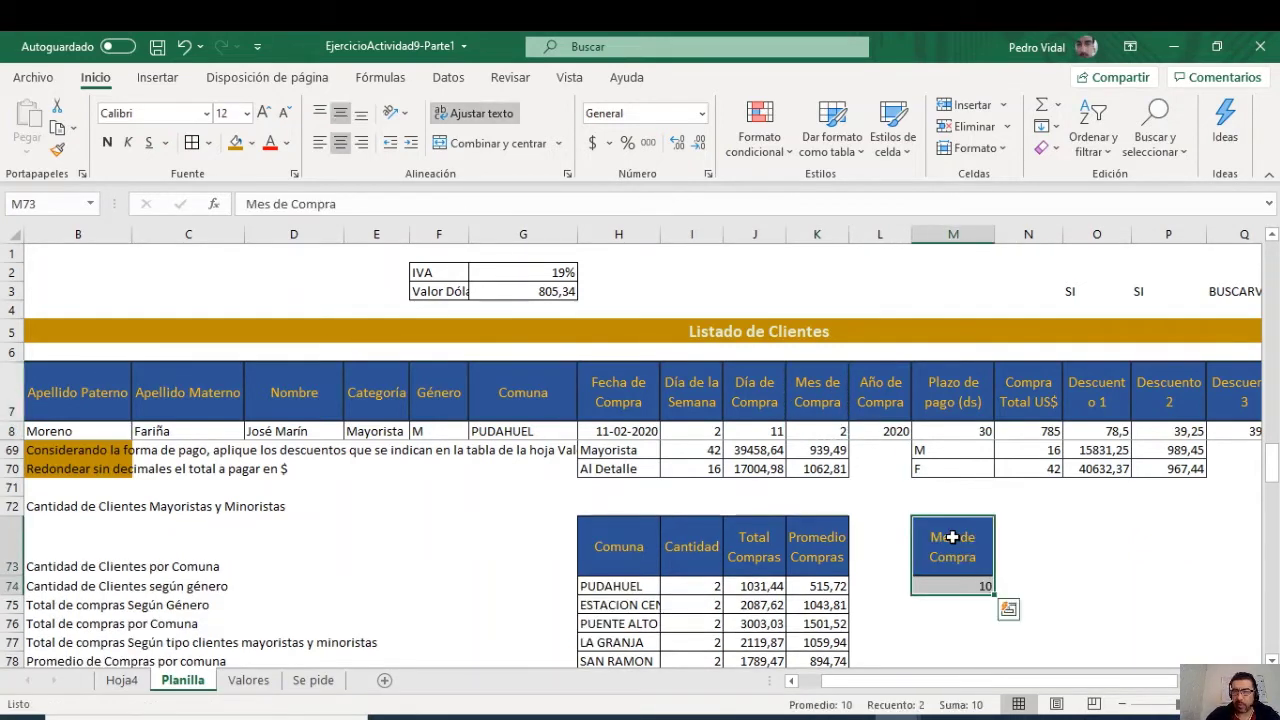
# Step: Enter 1 and 2 under the new Mes de Compra header and fill the series down to 12 in M85
pyautogui.click(957, 586)
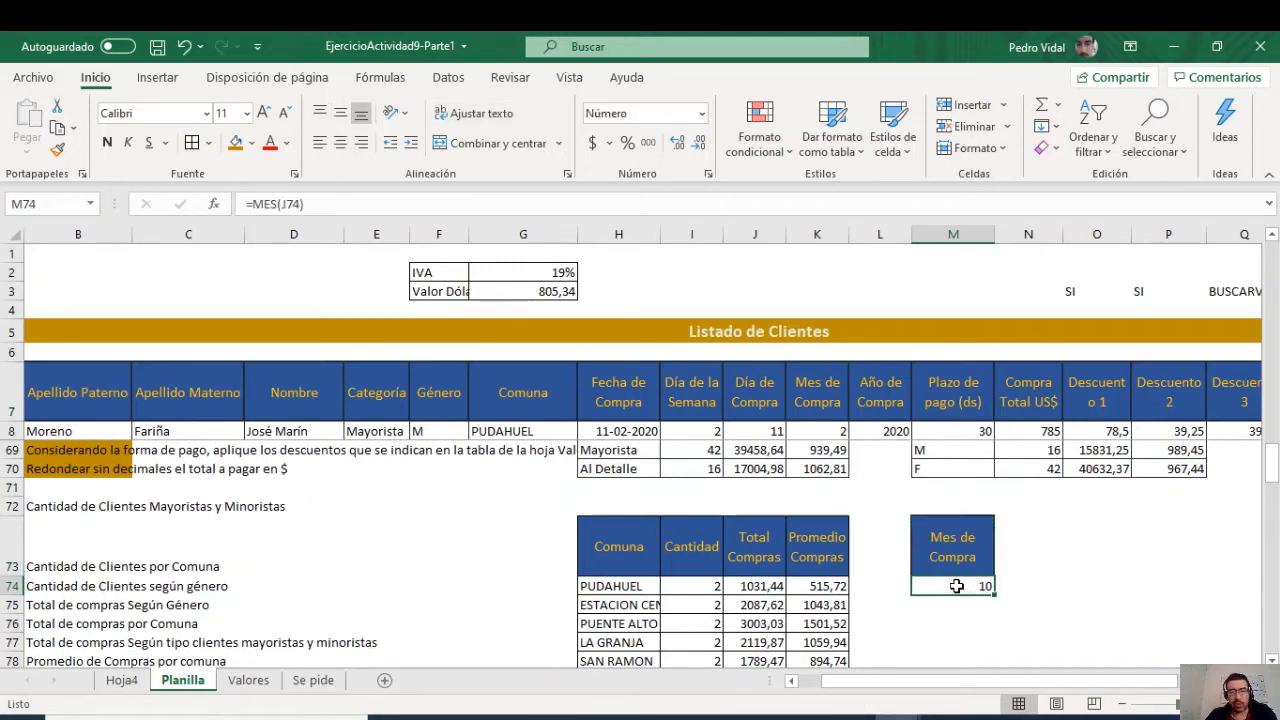
pyautogui.write('1')
pyautogui.press('Return')
pyautogui.write('2')
pyautogui.press('Return')
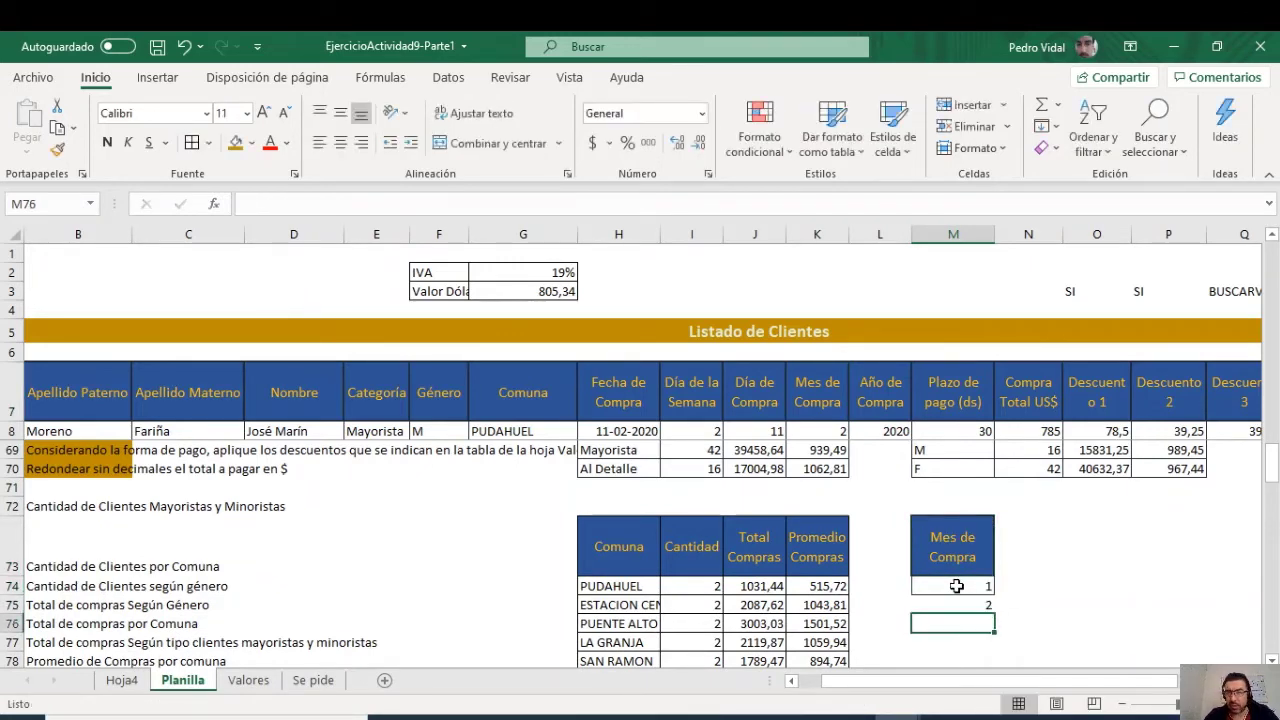
pyautogui.scroll(-1, 977, 579)
pyautogui.moveTo(970, 529); pyautogui.dragTo(998, 609)
pyautogui.scroll(2, 1034, 581)
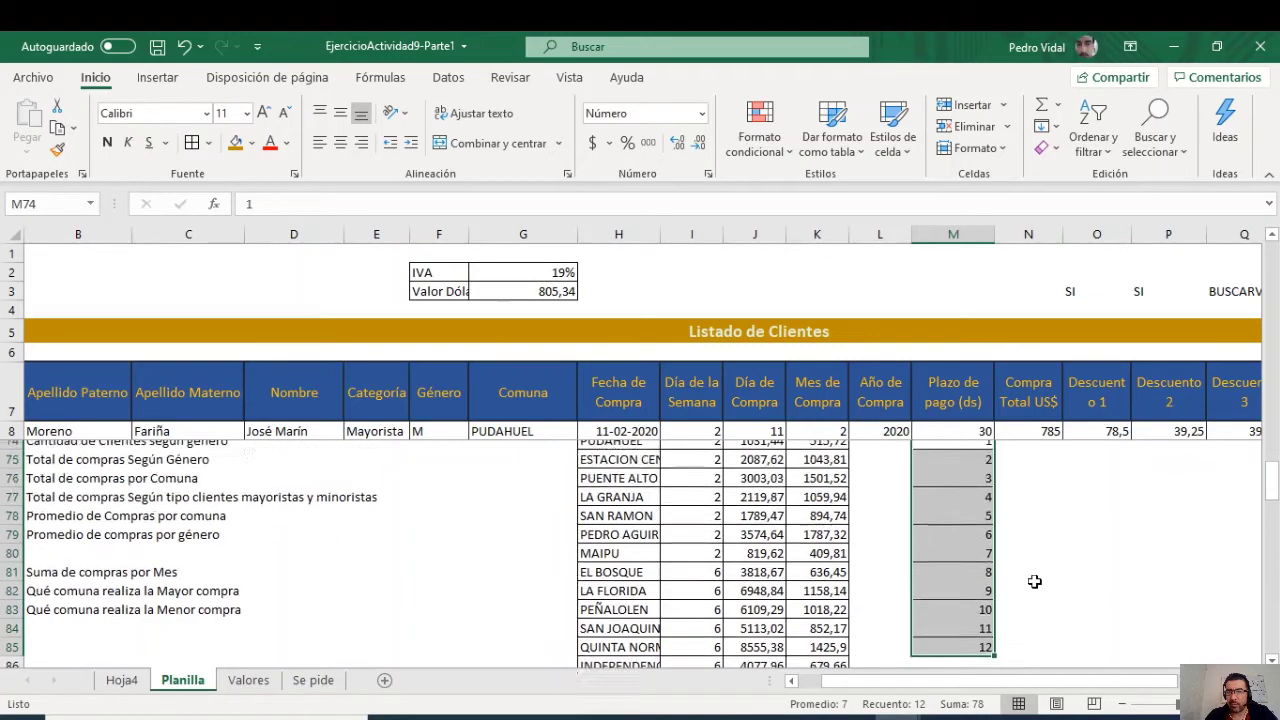
pyautogui.click(981, 551)
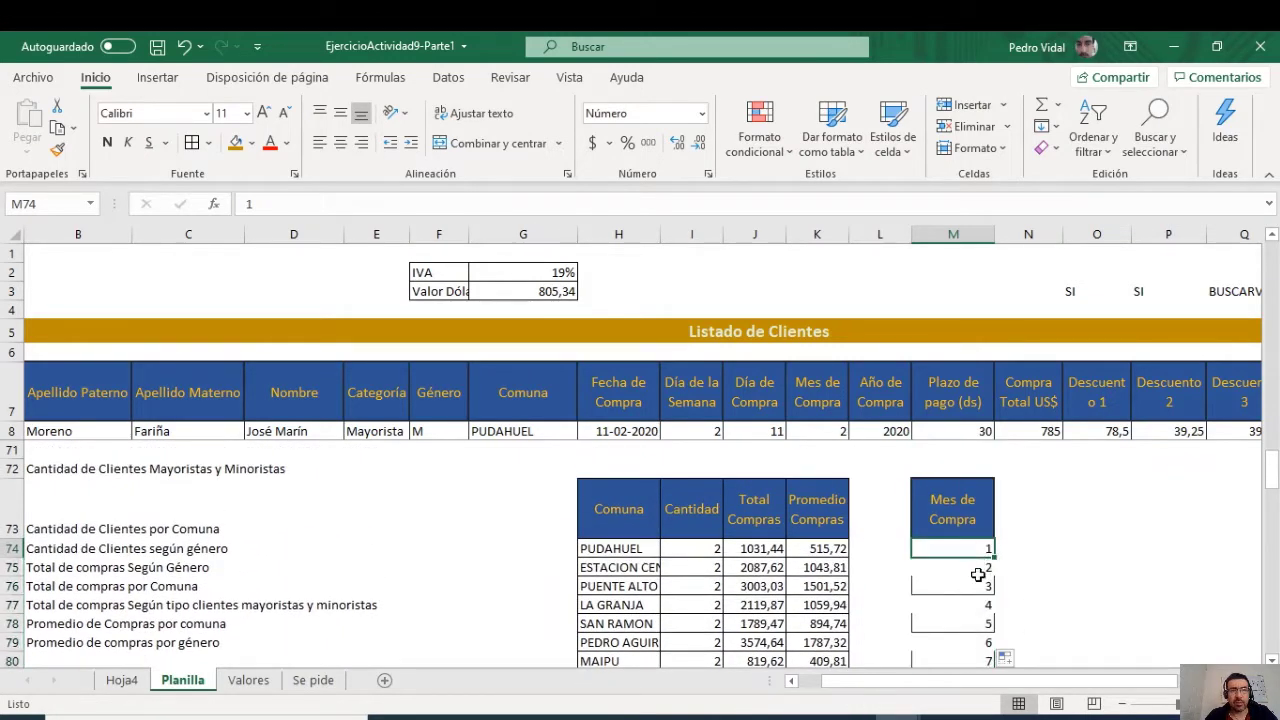
# Step: Duplicate the Mes de Compra header into N73 and fill the month names from ENERO to DICIEMBRE in N74:N85
pyautogui.click(985, 512)
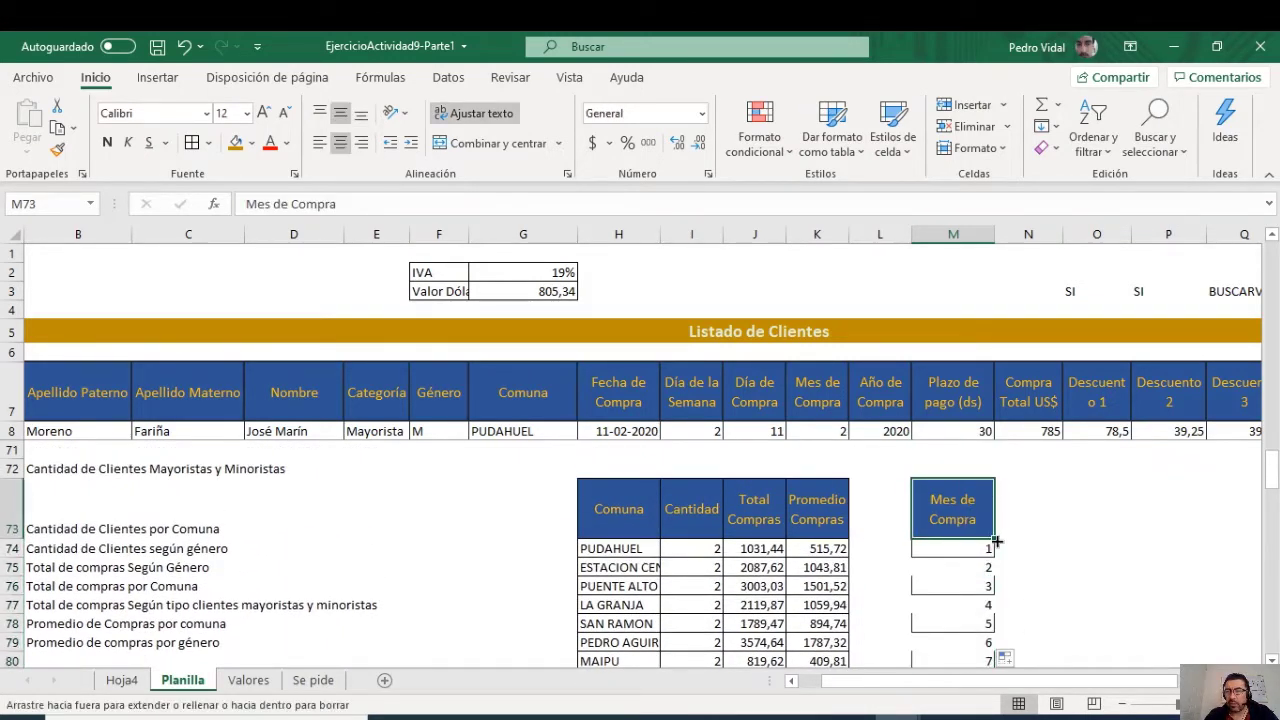
pyautogui.moveTo(994, 538); pyautogui.dragTo(1055, 540)
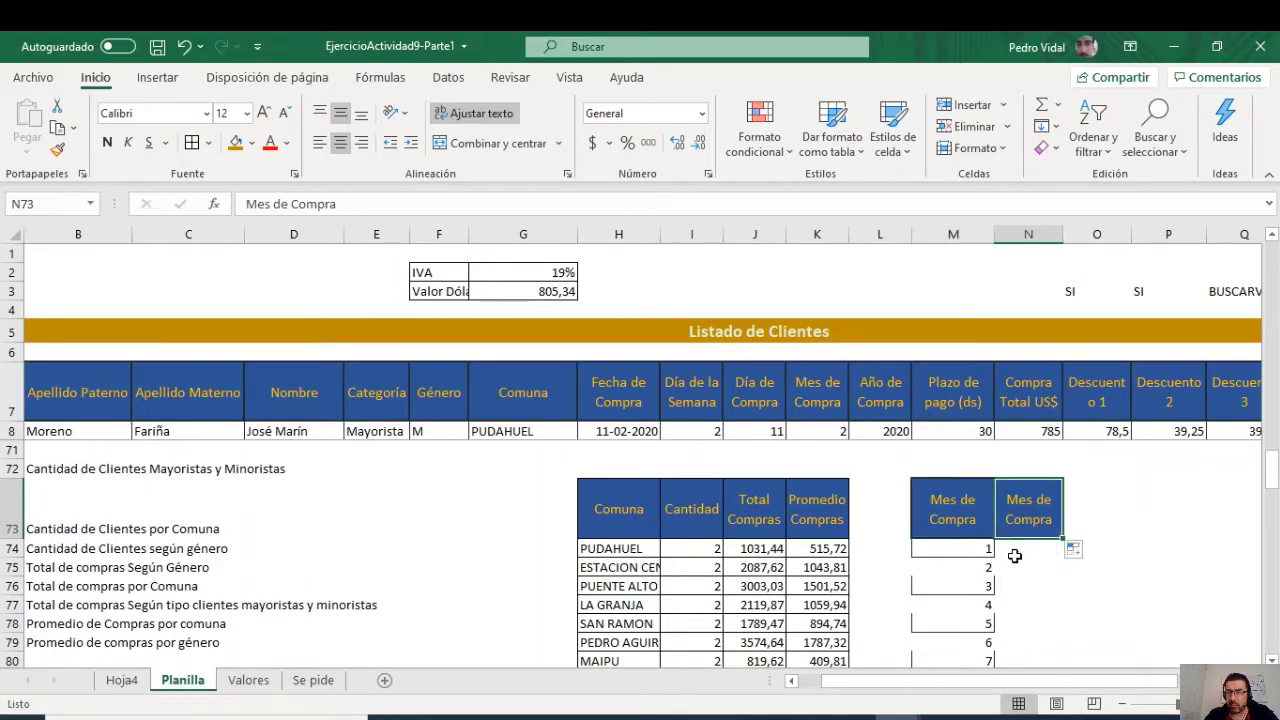
pyautogui.press('Return')
pyautogui.write('ENERO')
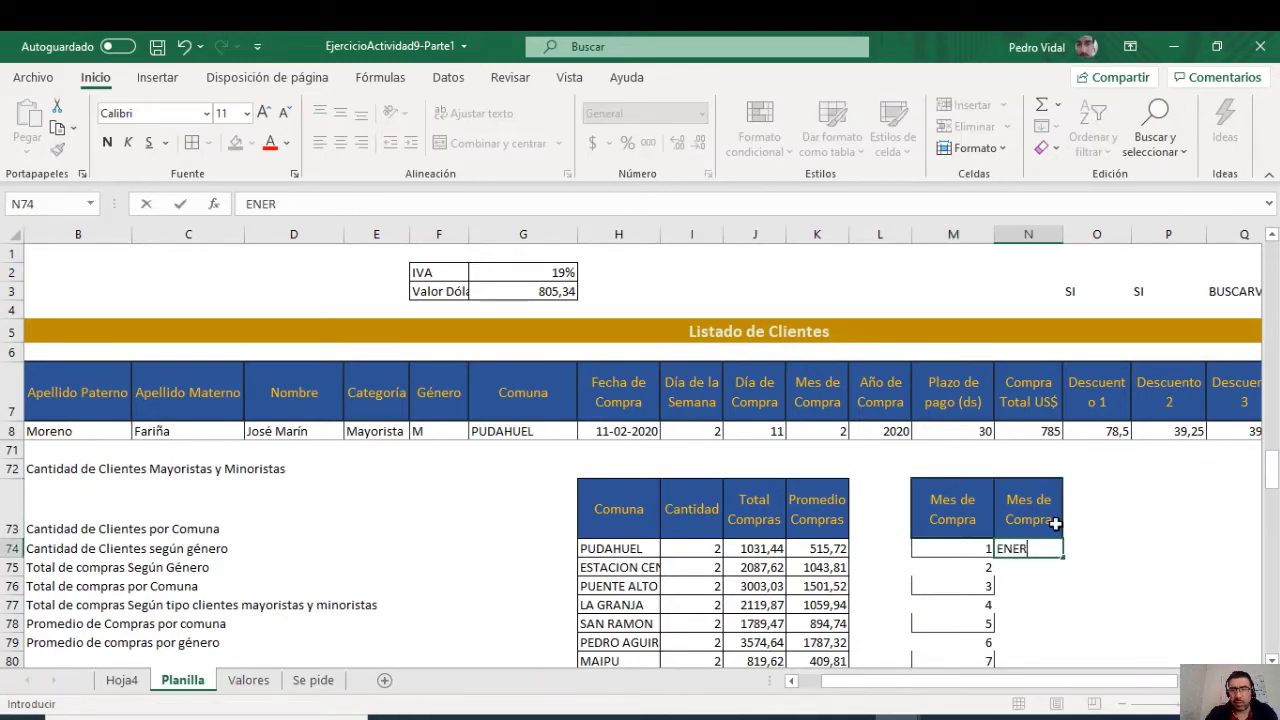
pyautogui.press('Return')
pyautogui.click(1025, 549)
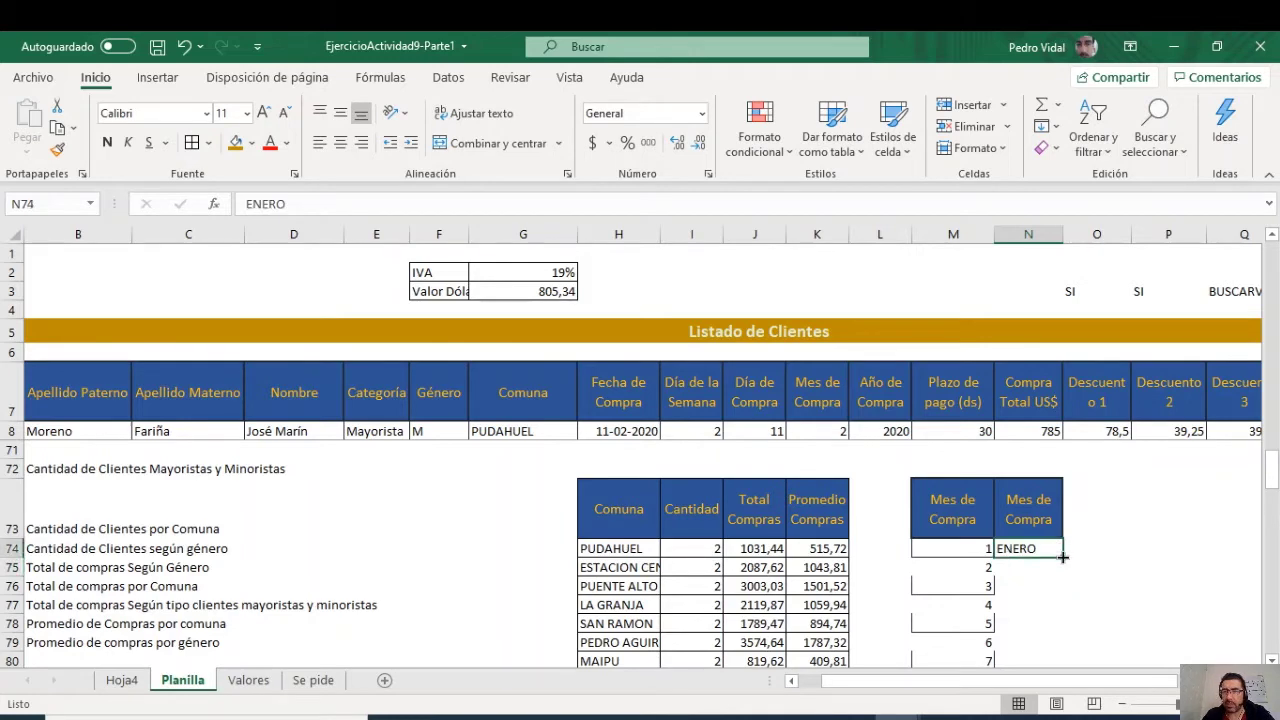
pyautogui.moveTo(1062, 557); pyautogui.dragTo(1057, 641)
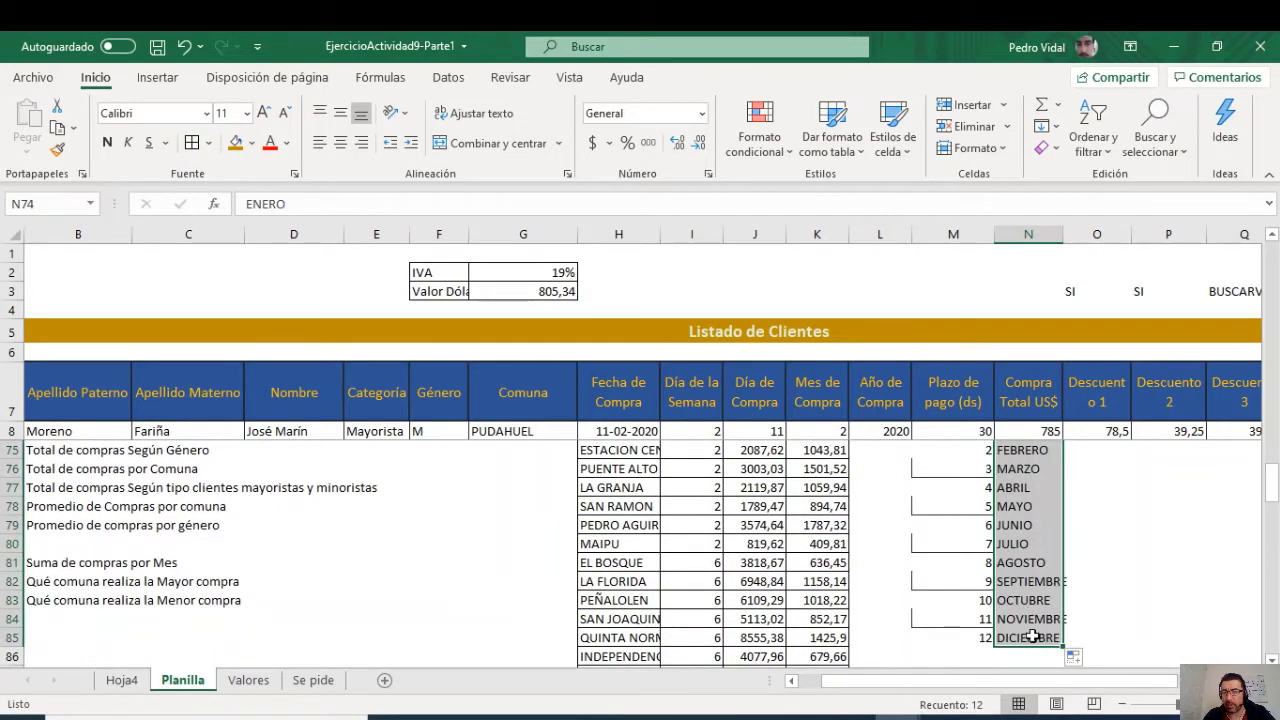
# Step: Apply all borders to the month table in M73:N85
pyautogui.click(1030, 637)
pyautogui.scroll(1, 978, 619)
pyautogui.scroll(1, 978, 619)
pyautogui.keyDown('shift'); pyautogui.click(950, 547); pyautogui.keyUp('shift')
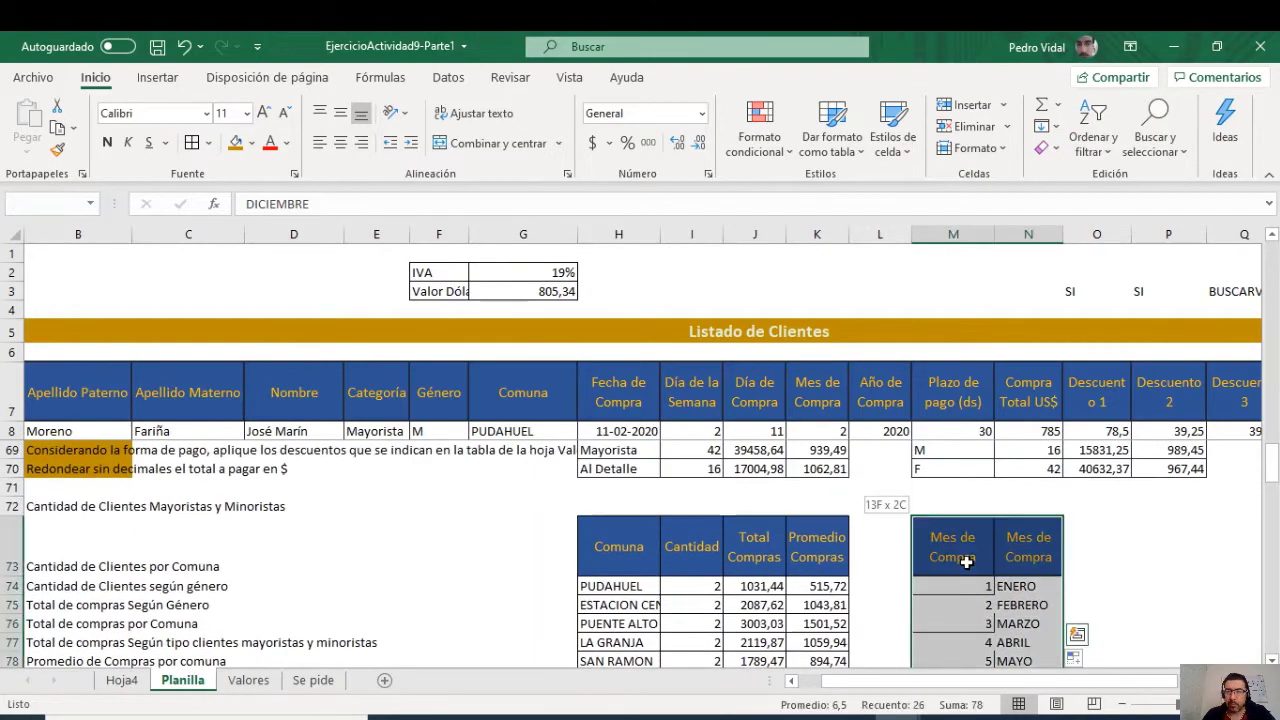
pyautogui.click(165, 145)
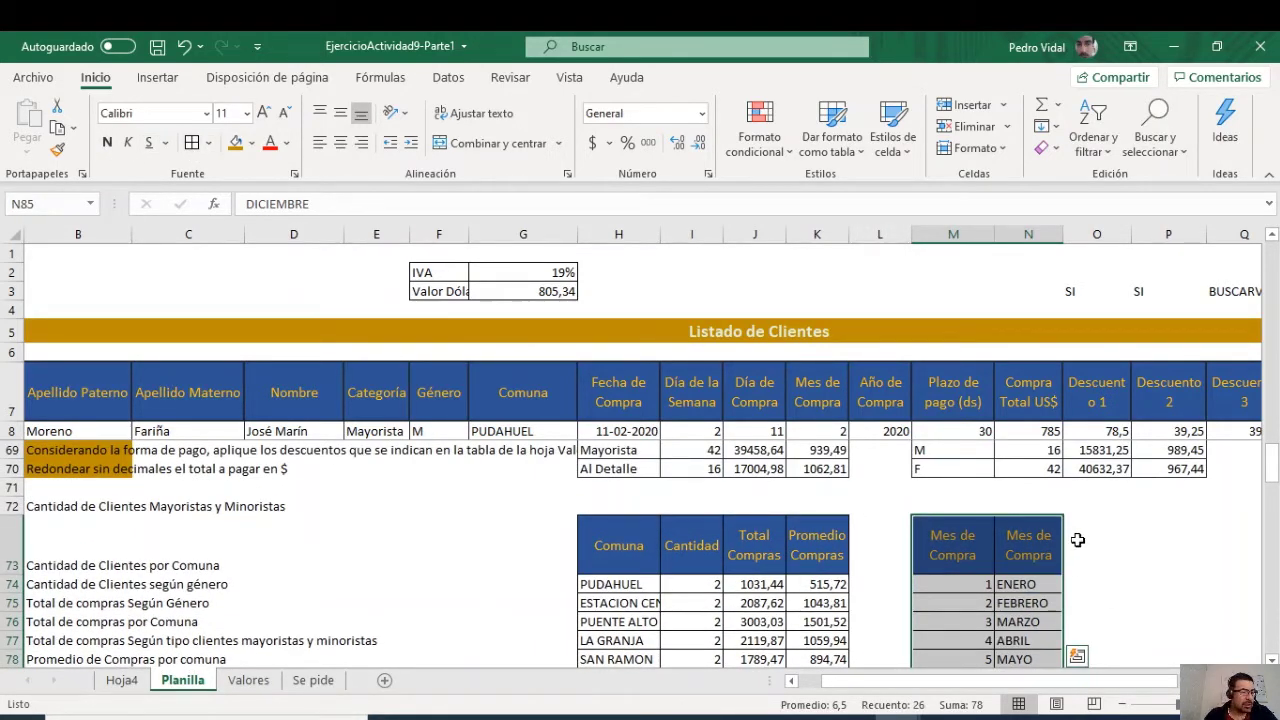
# Step: Copy the Cantidad, Total Compras and Promedio Compras headers from the Comuna table to O73:Q73
pyautogui.moveTo(693, 550); pyautogui.dragTo(808, 553)
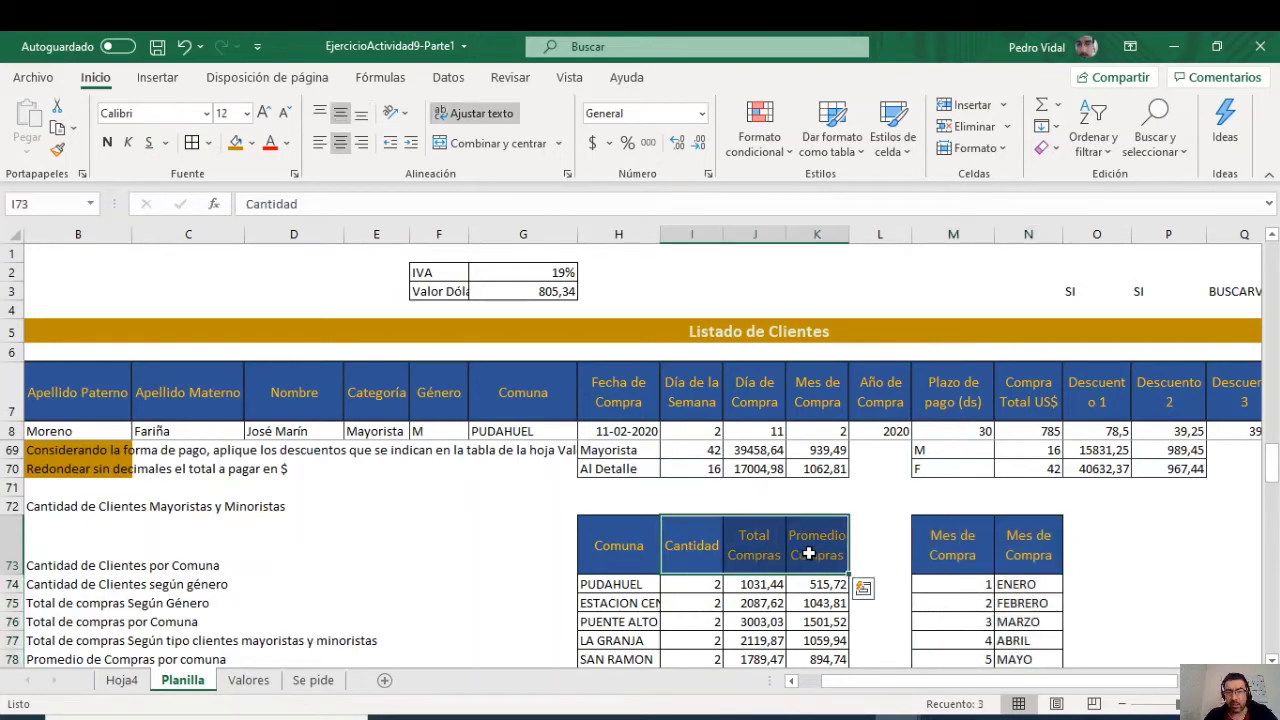
pyautogui.hotkey('ctrl', 'c')
pyautogui.click(1087, 545)
pyautogui.hotkey('ctrl', 'v')
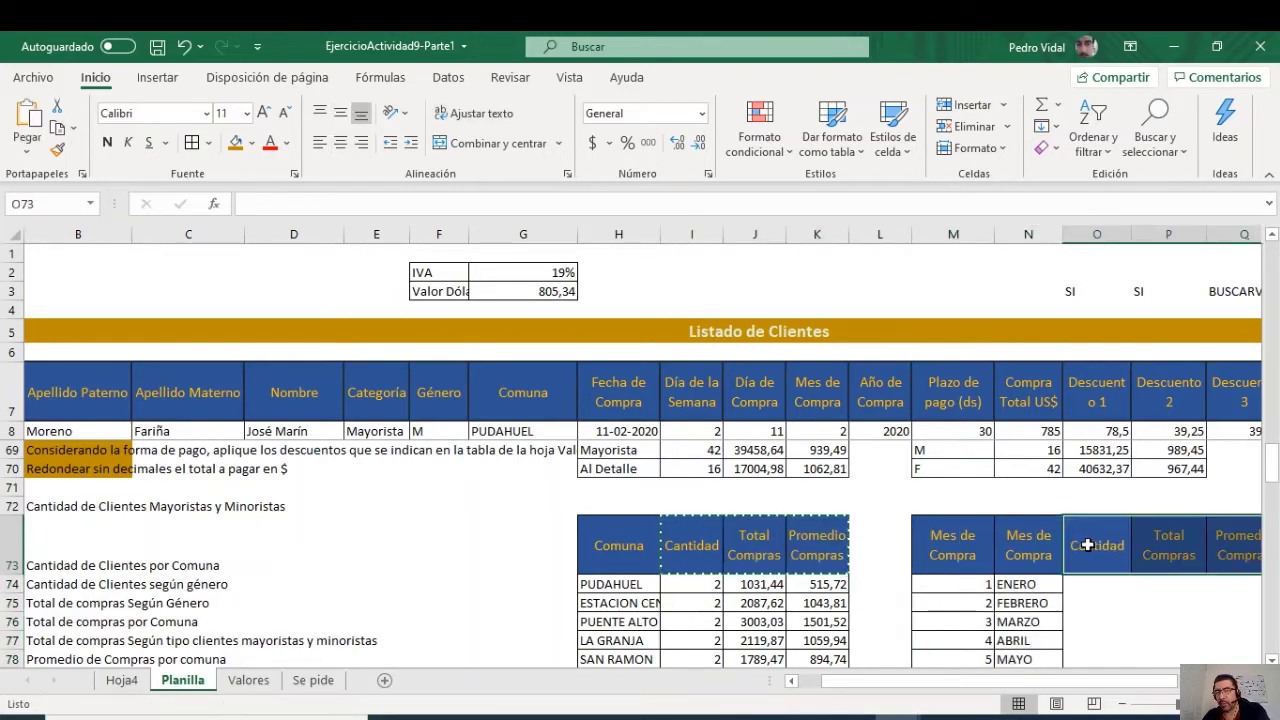
# Step: Count January's purchases in O74 with =CONTAR.SI($K$8:$K$65;M74)
pyautogui.hscroll(5, 992, 589)
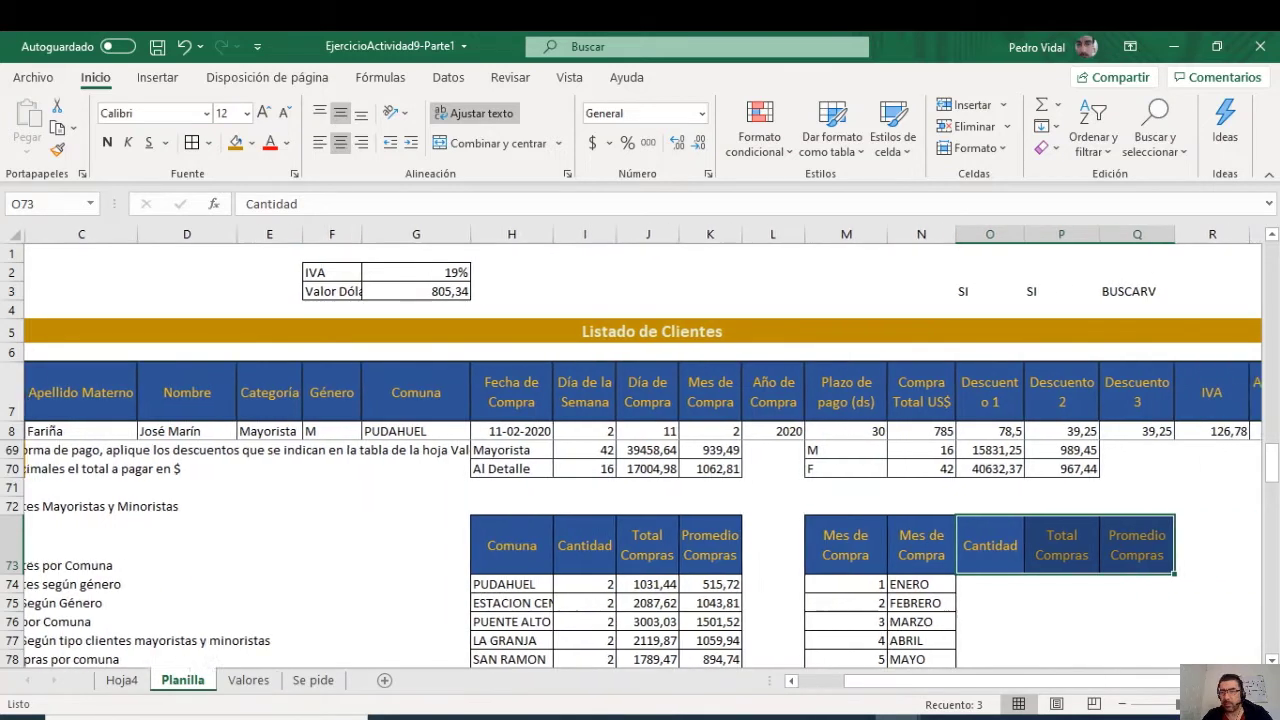
pyautogui.scroll(-1, 992, 589)
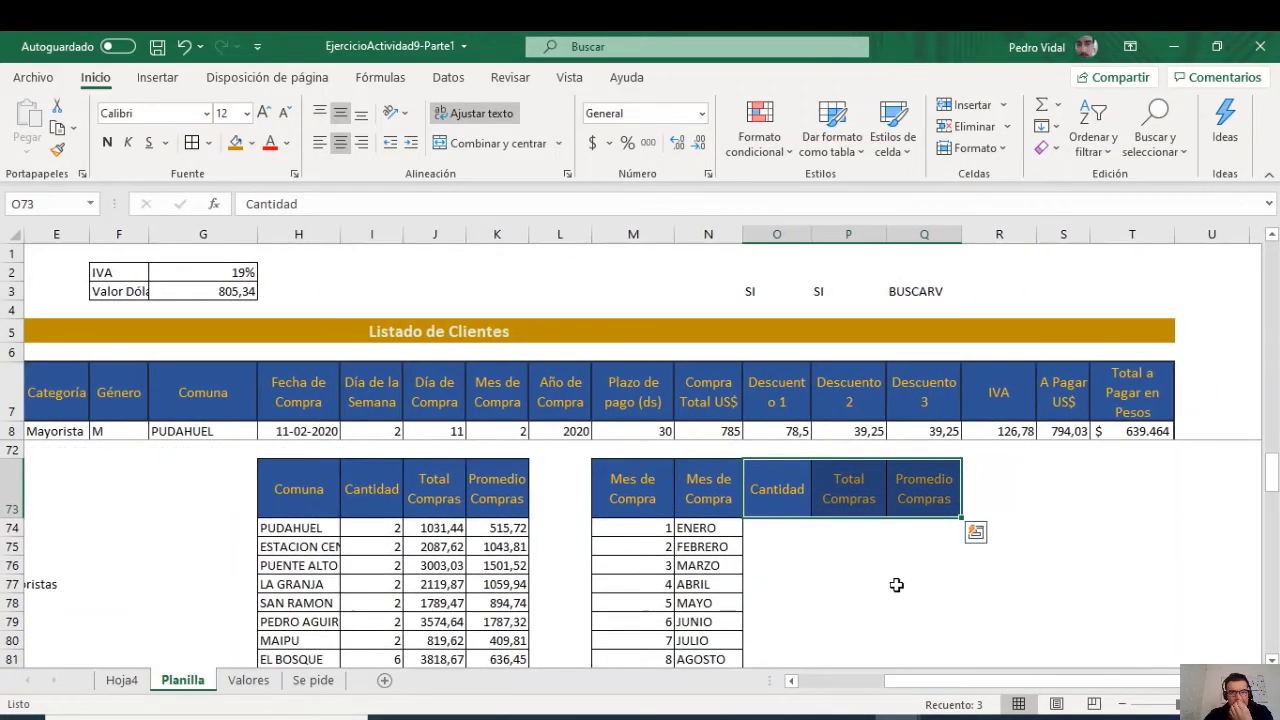
pyautogui.click(770, 527)
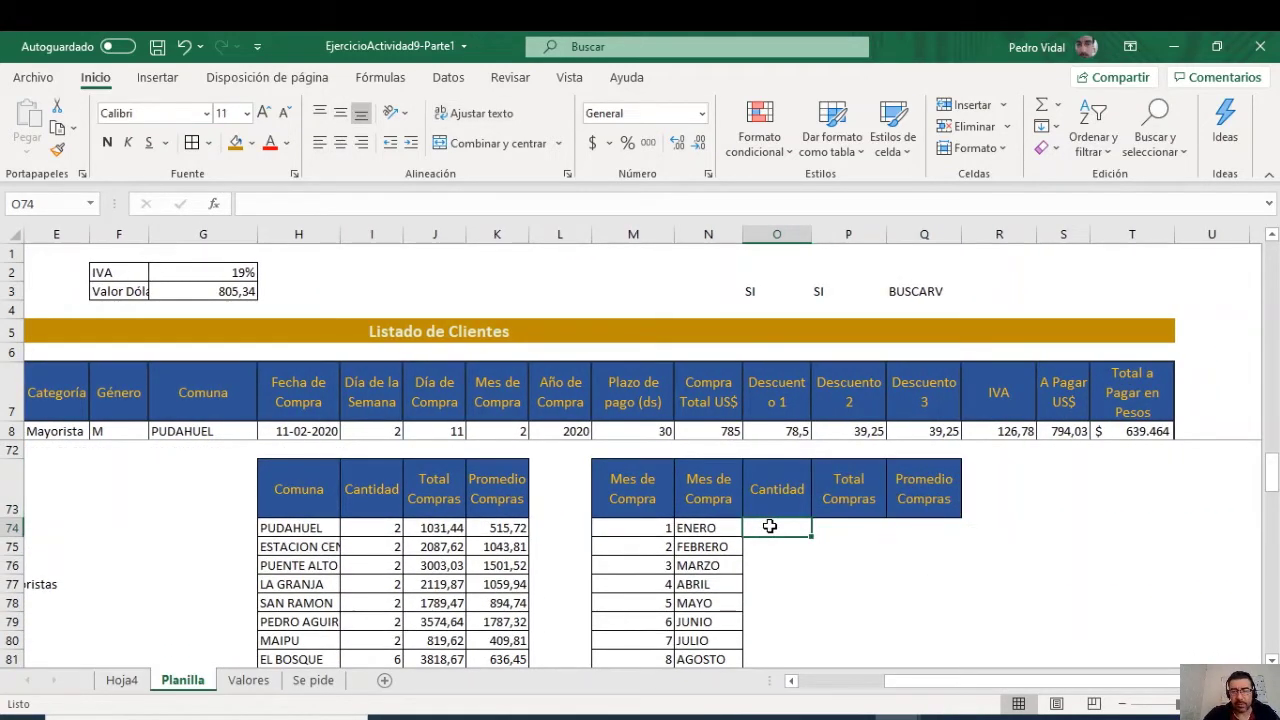
pyautogui.write('=CONTA')
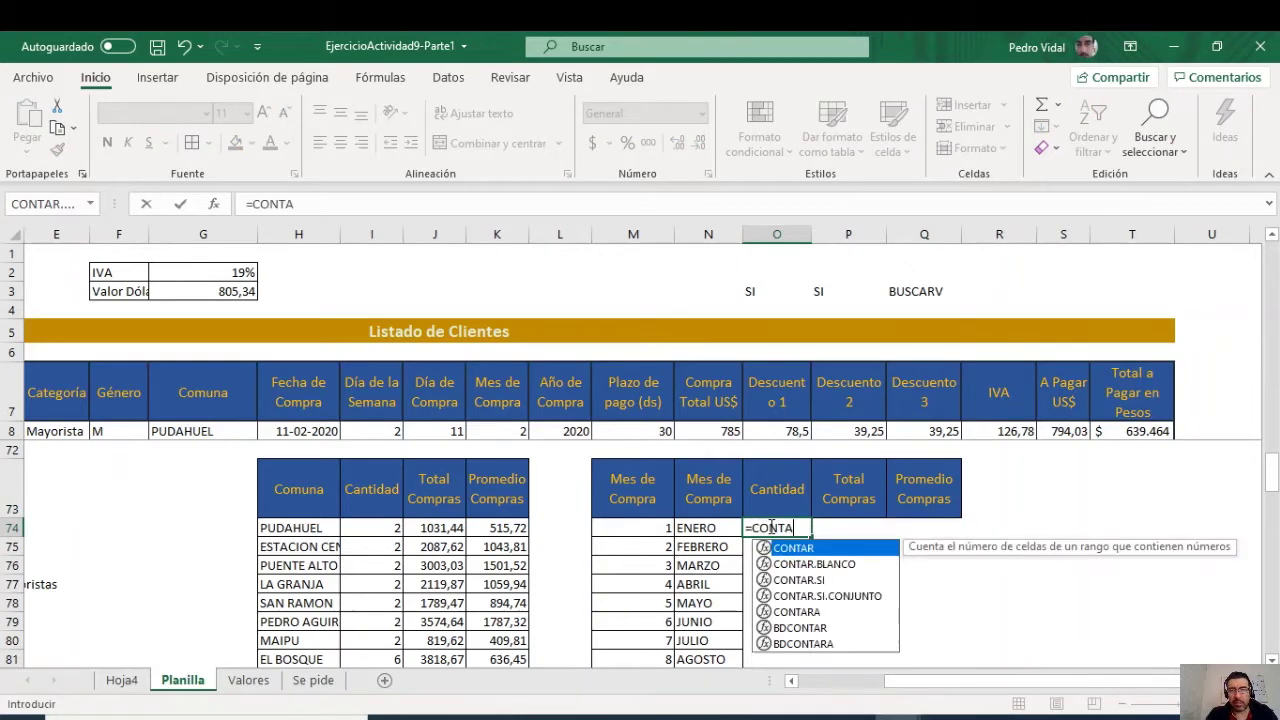
pyautogui.write('R')
pyautogui.doubleClick(803, 580)
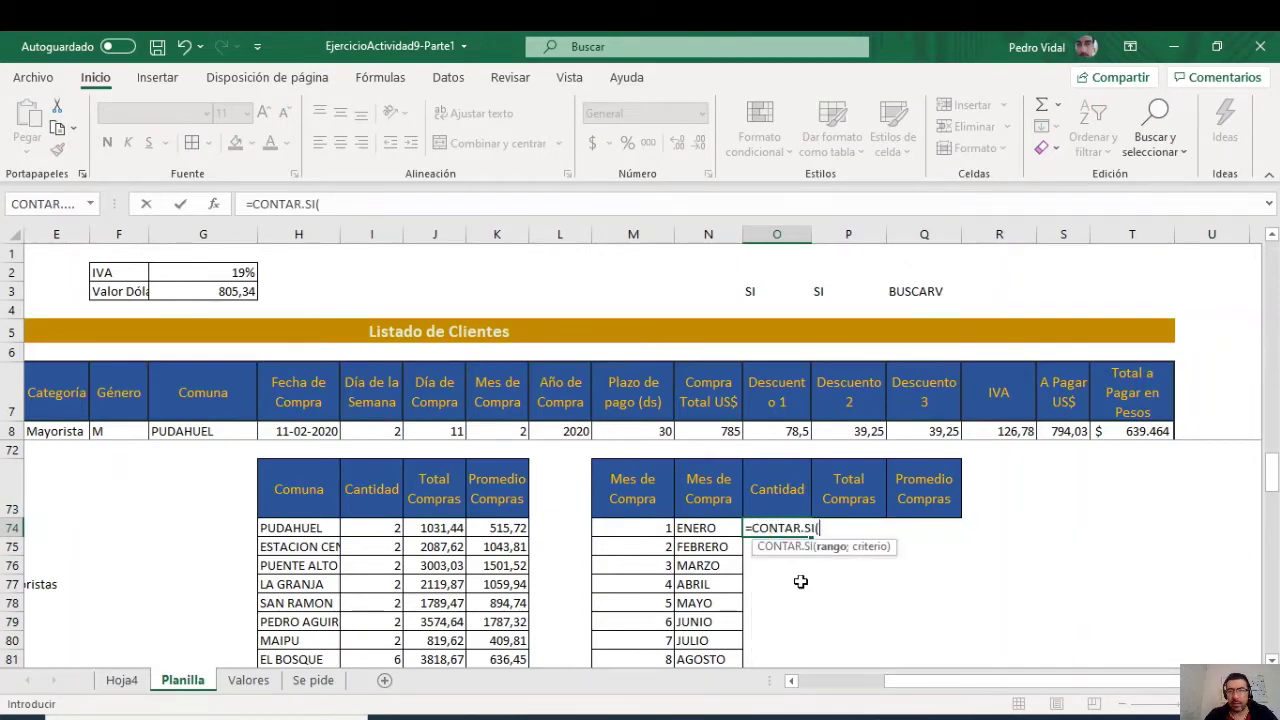
pyautogui.scroll(3, 640, 545)
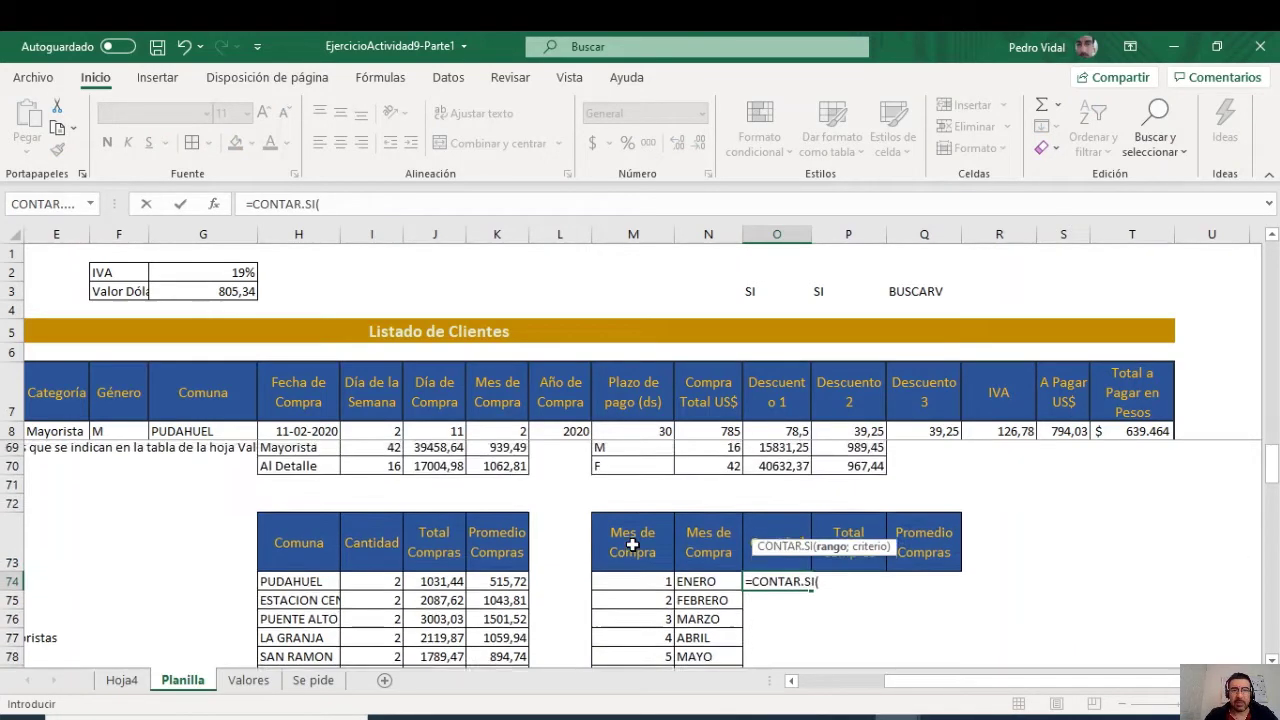
pyautogui.moveTo(514, 431); pyautogui.dragTo(509, 487)
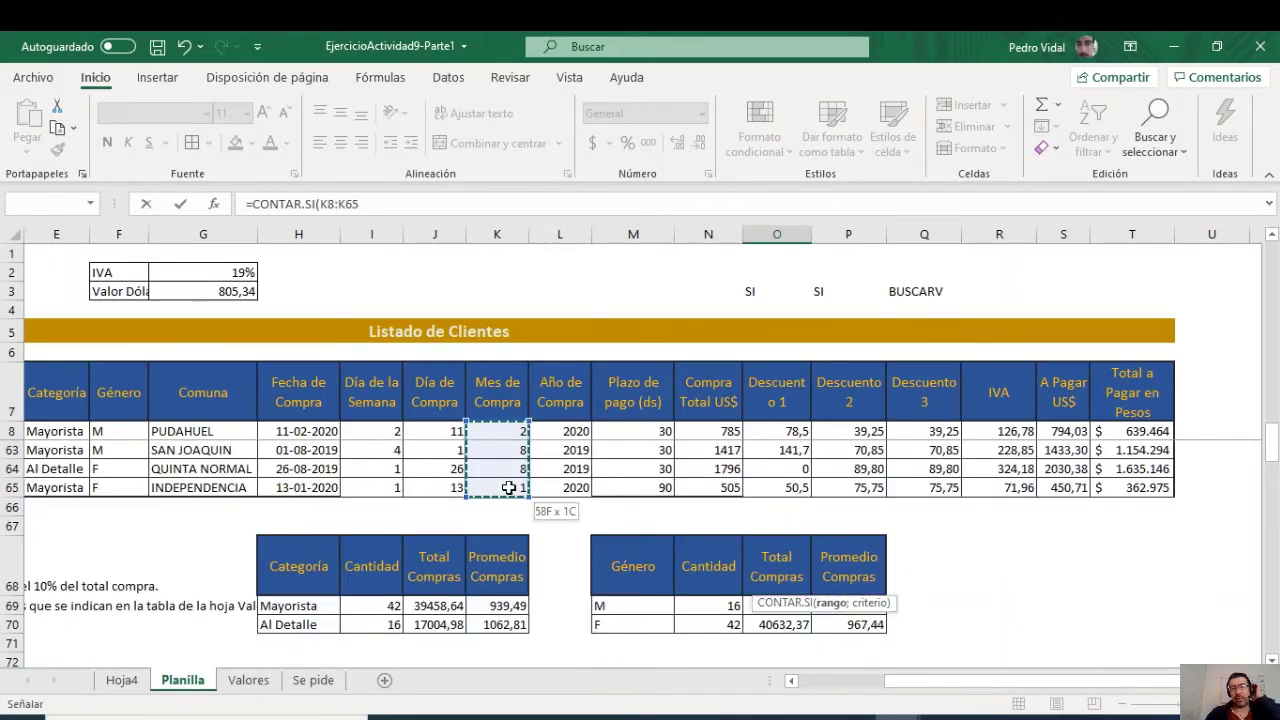
pyautogui.press('F4')
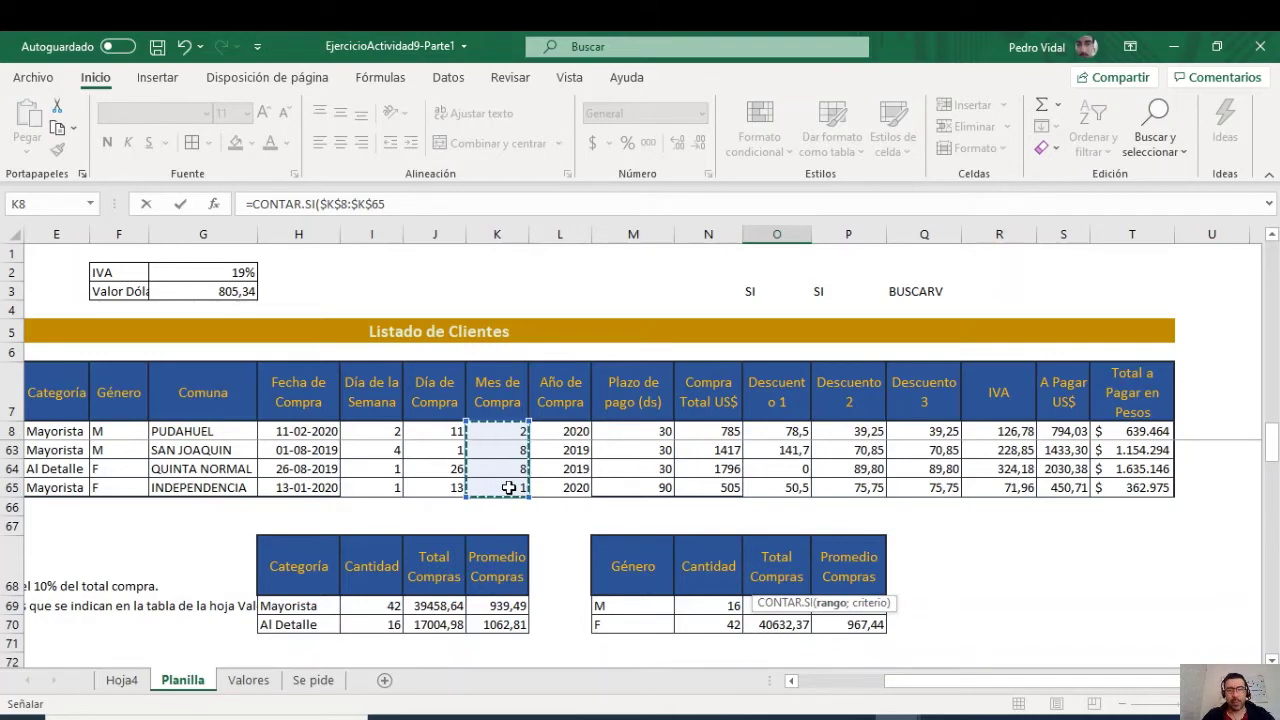
pyautogui.write(';')
pyautogui.scroll(-3, 730, 600)
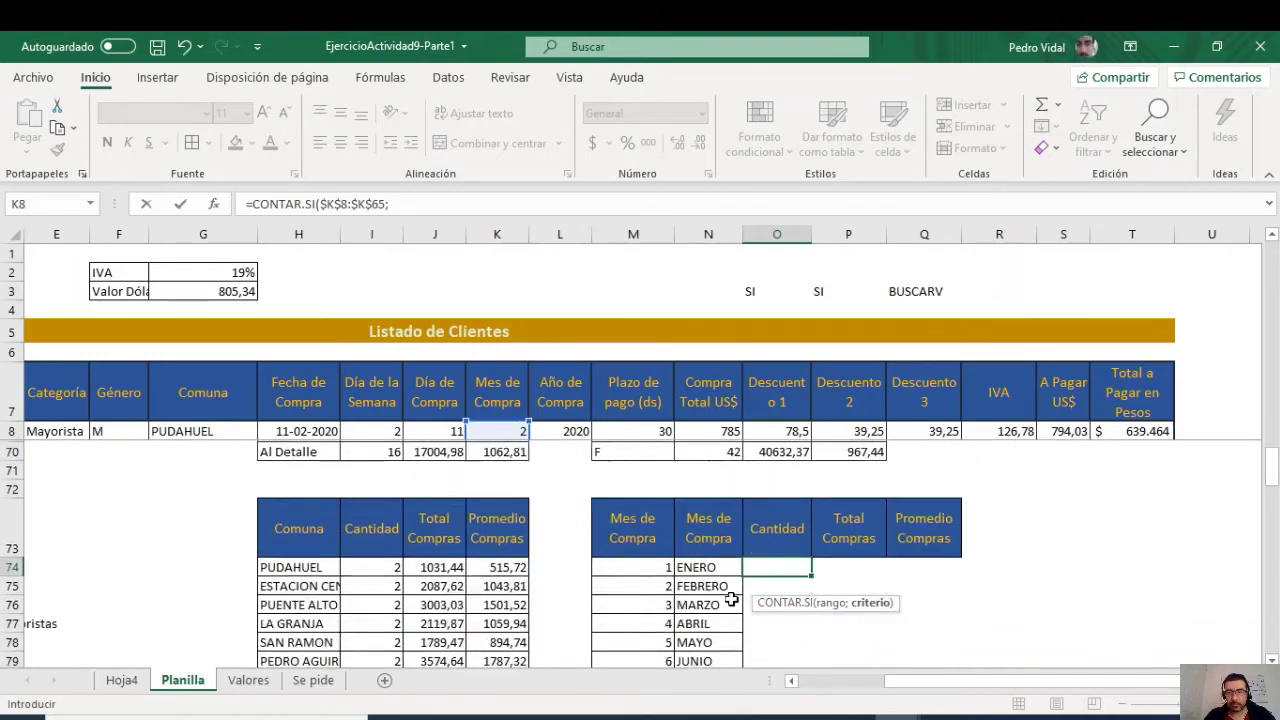
pyautogui.click(649, 527)
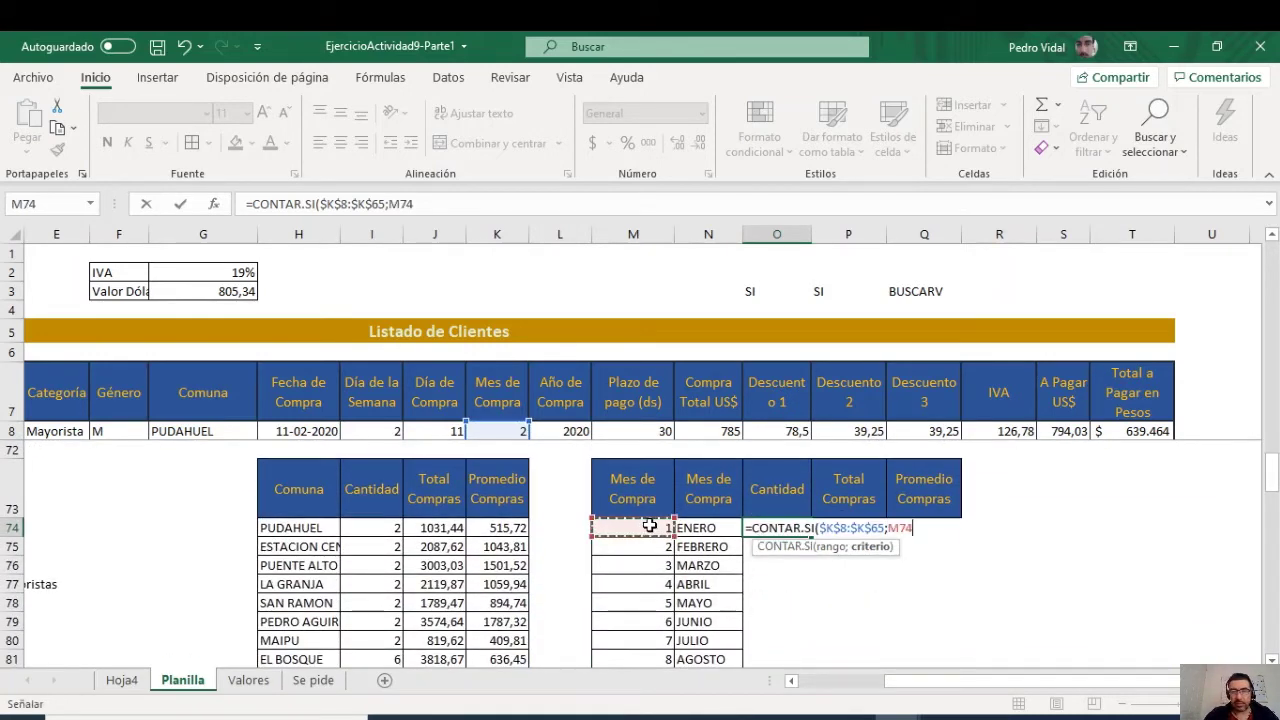
pyautogui.write(')')
pyautogui.press('Return')
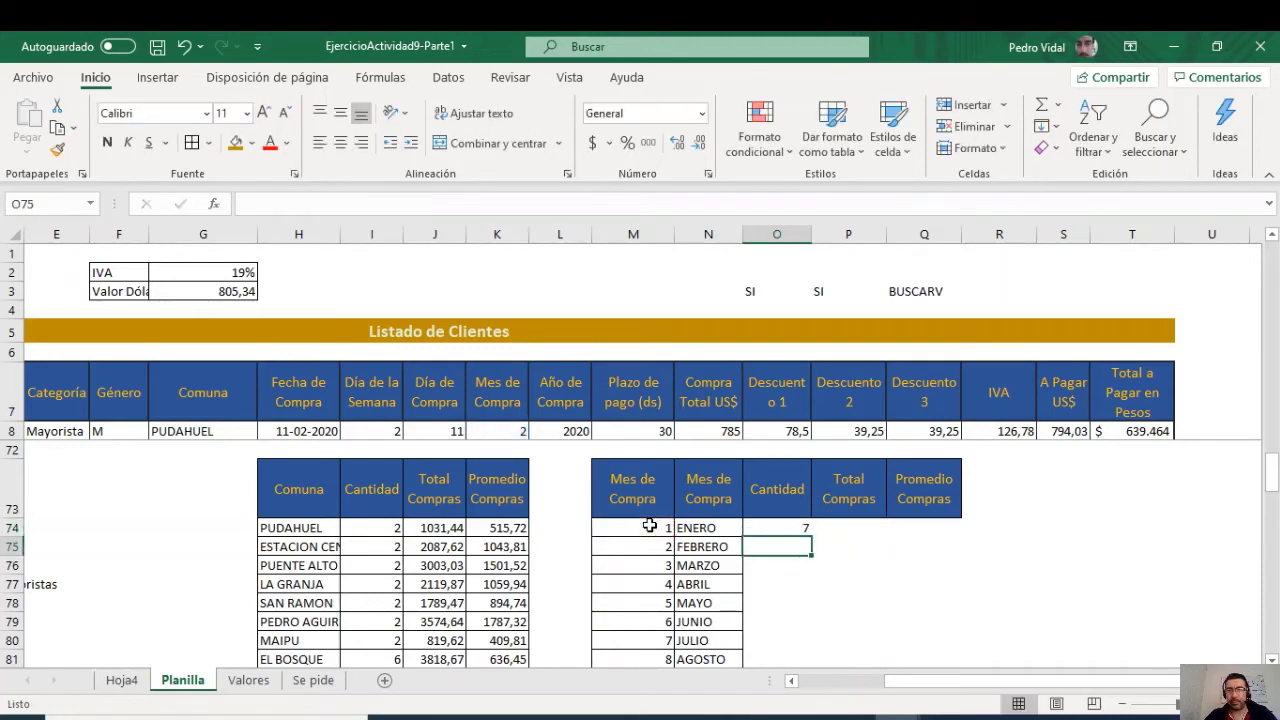
pyautogui.click(790, 532)
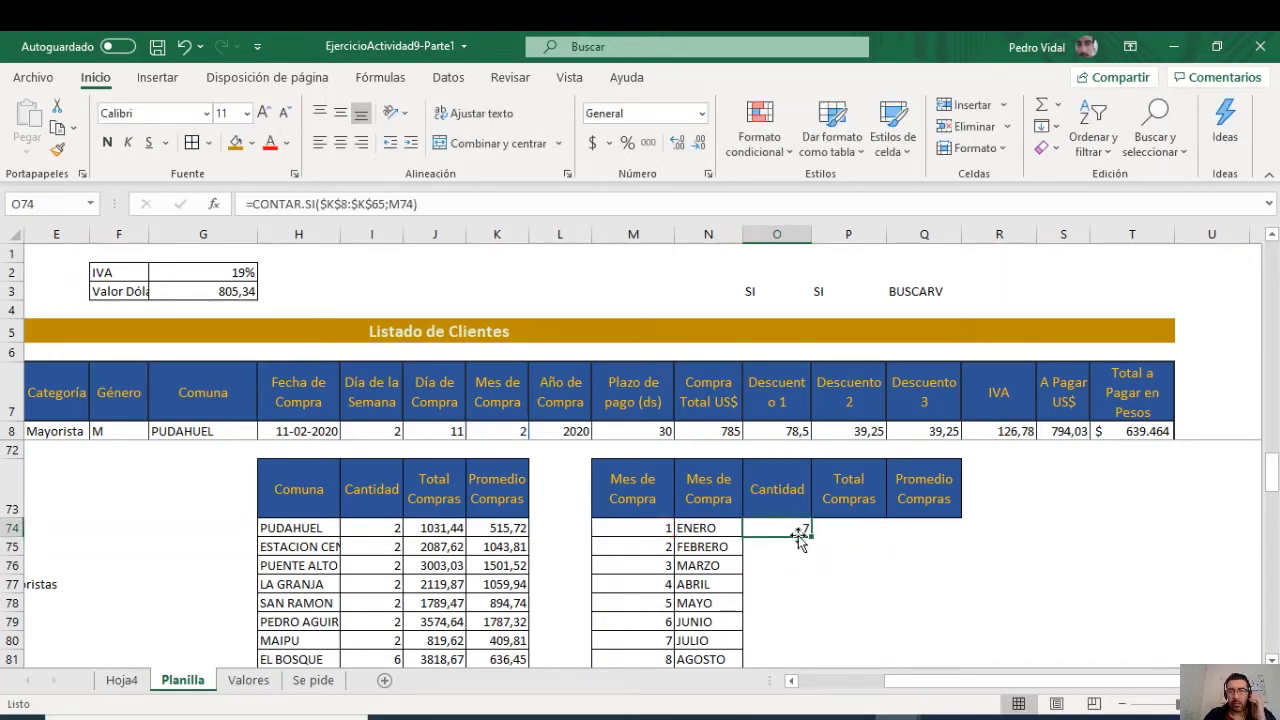
# Step: Total January's purchases in P74 with =SUMAR.SI($K$8:$K$65;M74;$S$8:$S$65)
pyautogui.click(828, 529)
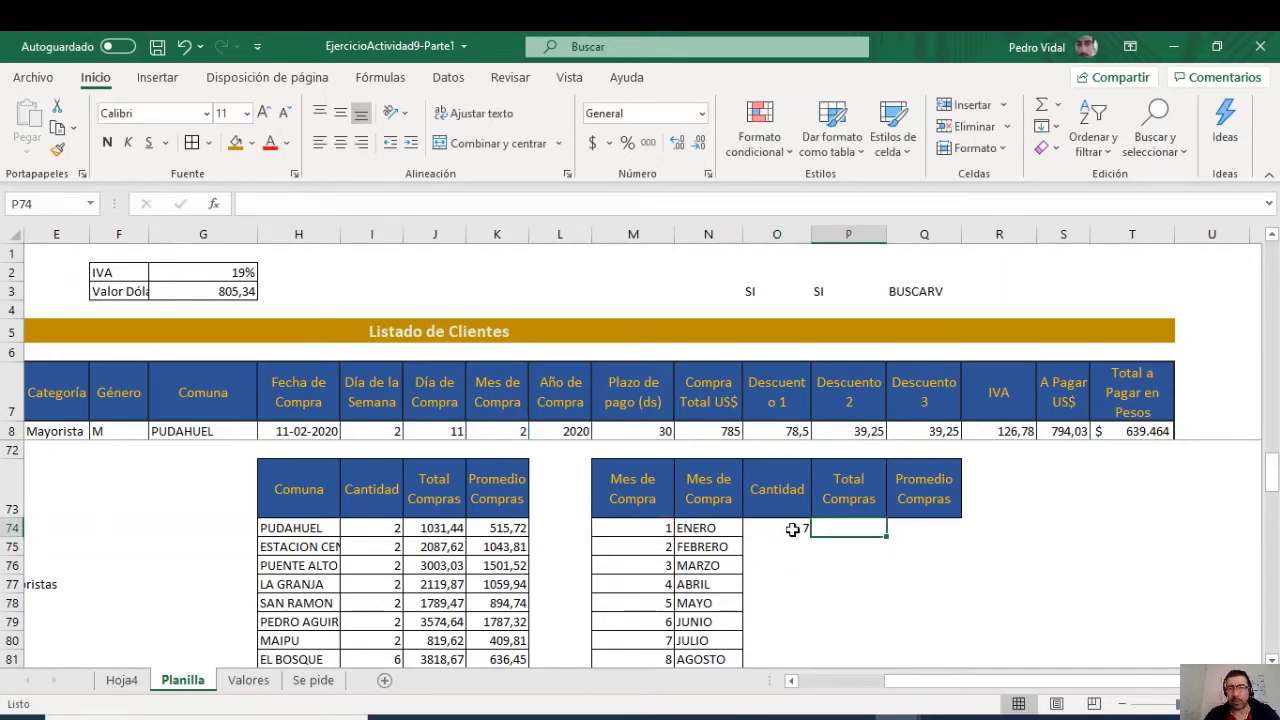
pyautogui.write('=SUMAR')
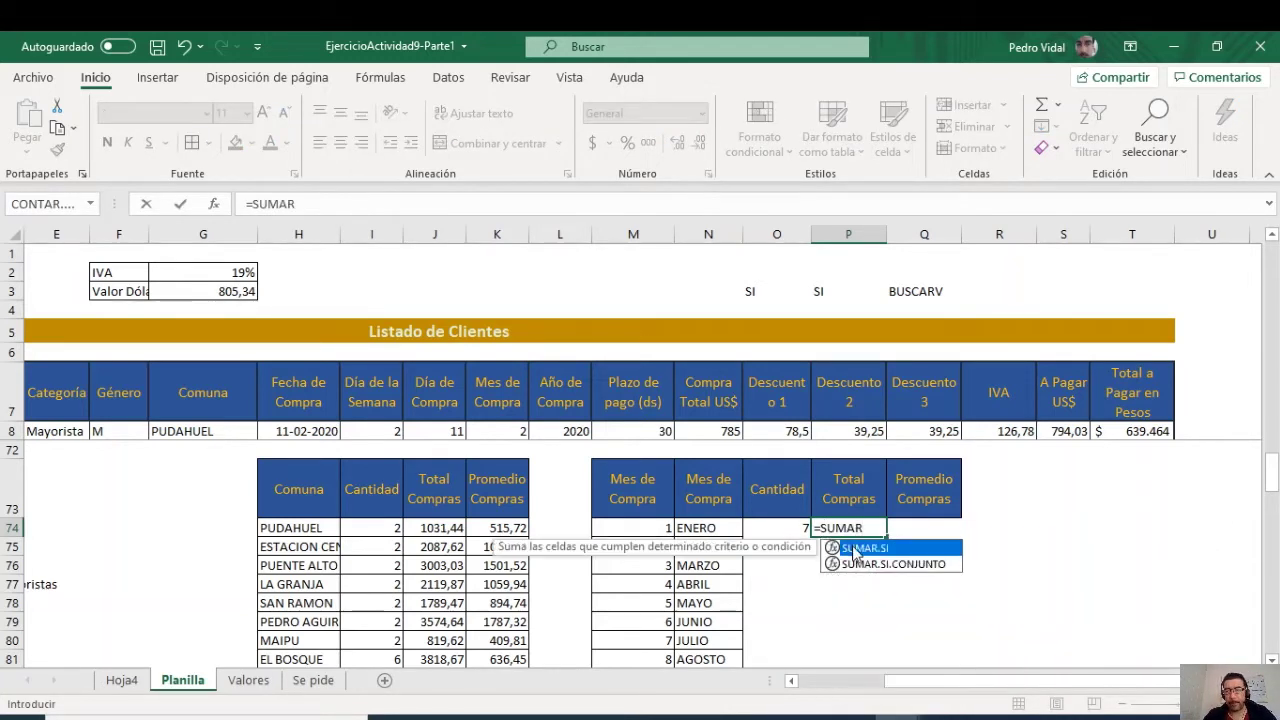
pyautogui.doubleClick(856, 549)
pyautogui.scroll(3, 670, 525)
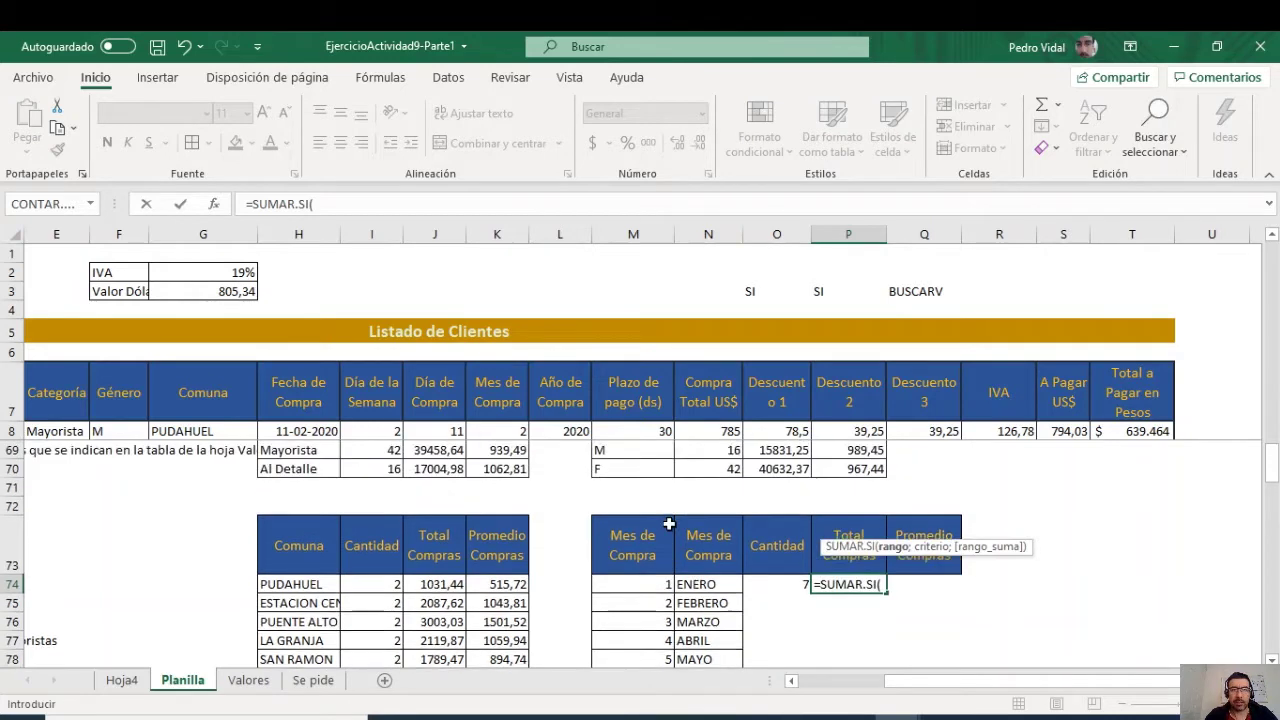
pyautogui.moveTo(508, 427); pyautogui.dragTo(508, 489)
pyautogui.press('F4')
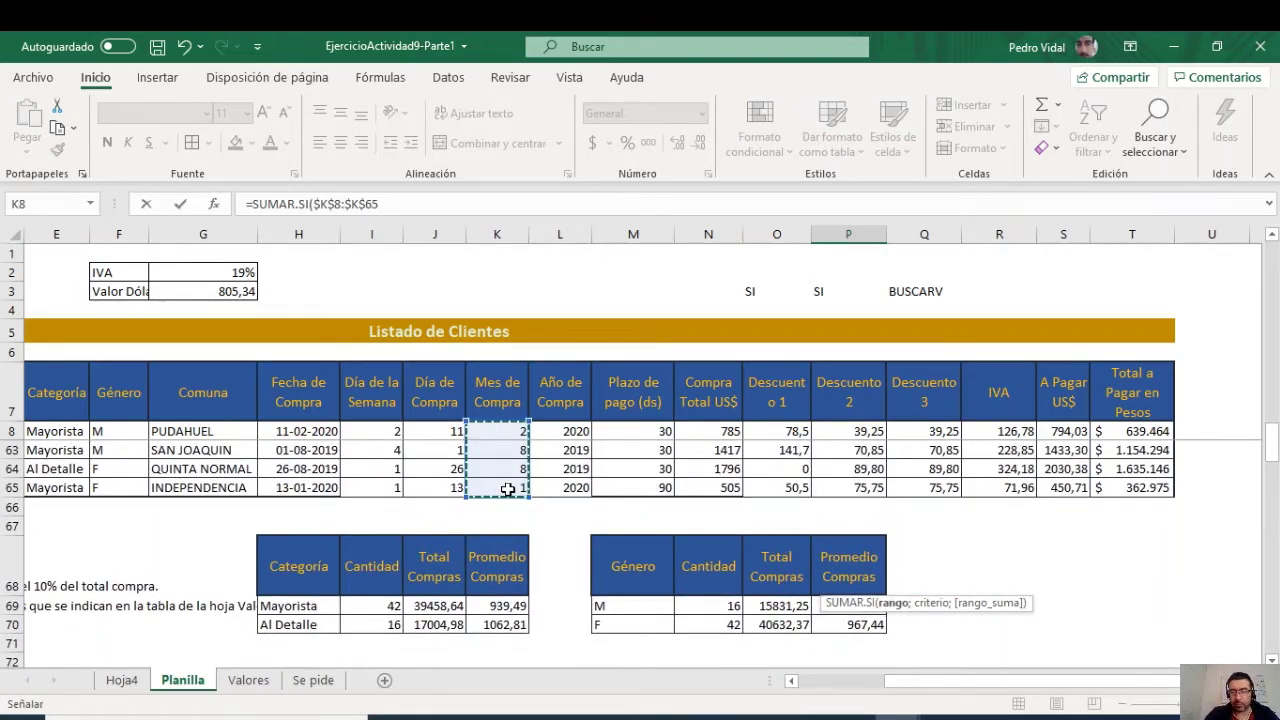
pyautogui.write(';')
pyautogui.scroll(-3, 700, 615)
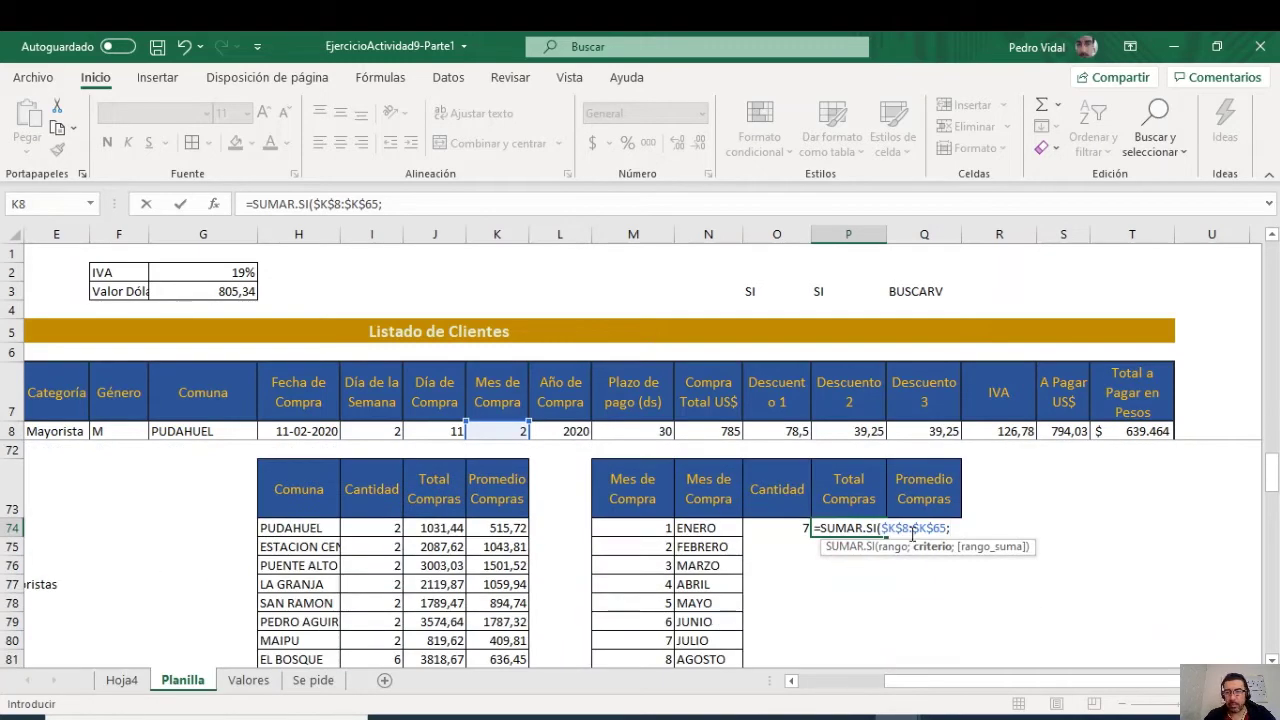
pyautogui.click(650, 527)
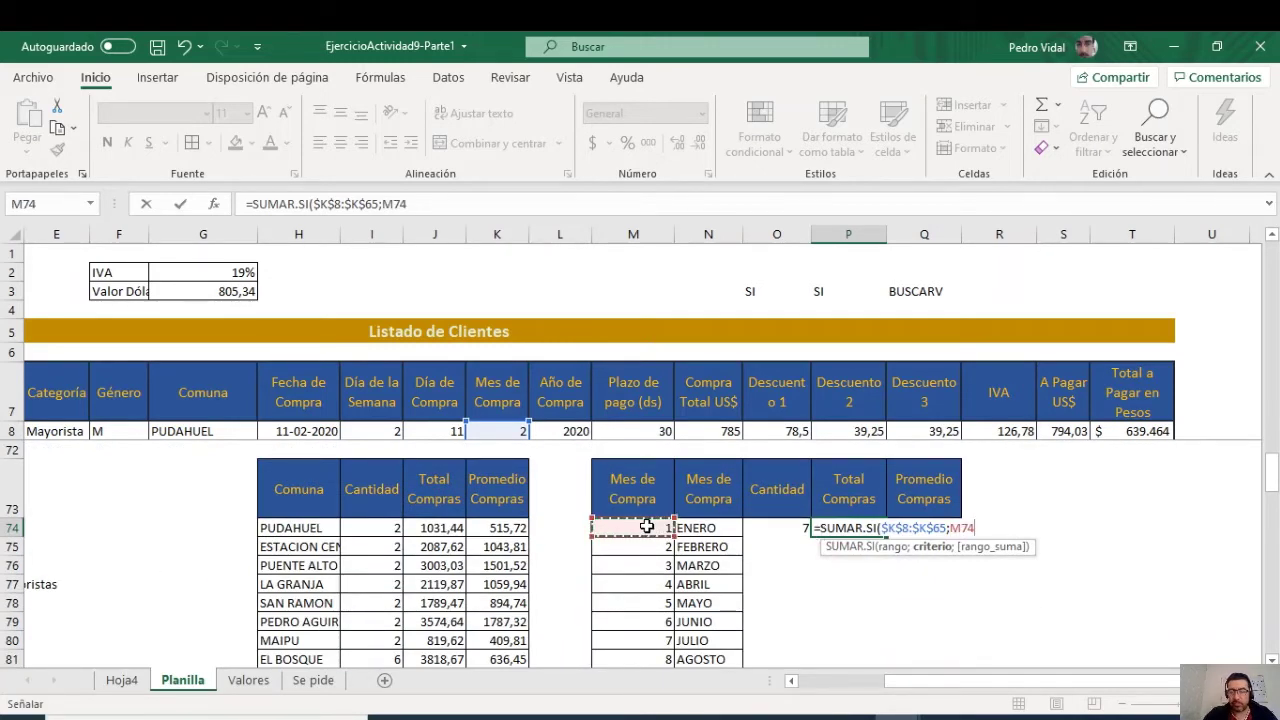
pyautogui.write(';')
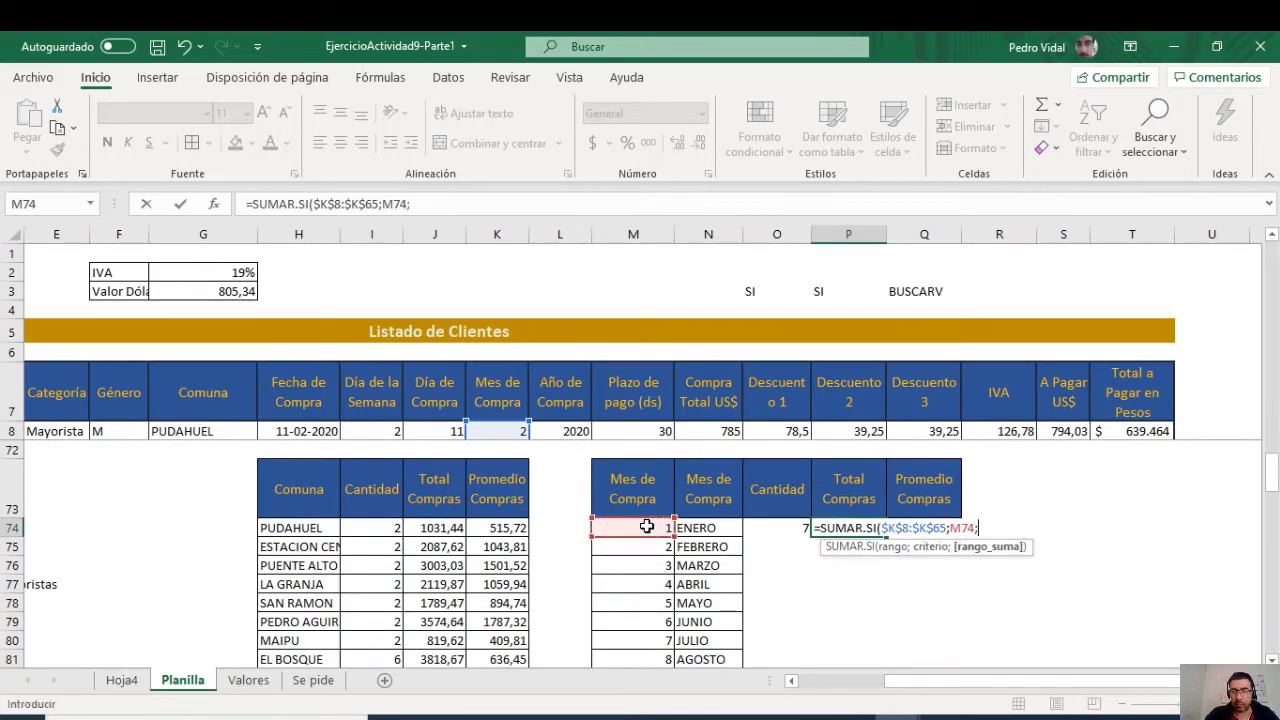
pyautogui.click(1073, 428)
pyautogui.scroll(3, 1074, 494)
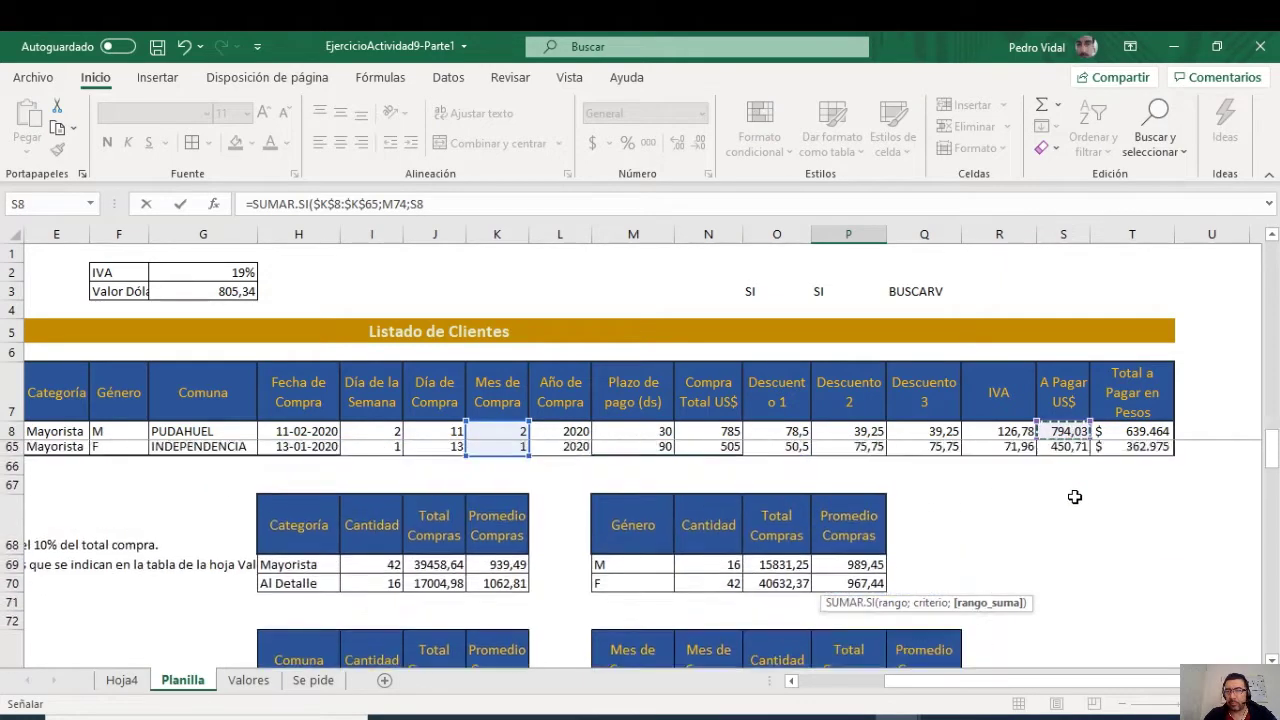
pyautogui.keyDown('shift'); pyautogui.click(1072, 487); pyautogui.keyUp('shift')
pyautogui.scroll(-3, 884, 477)
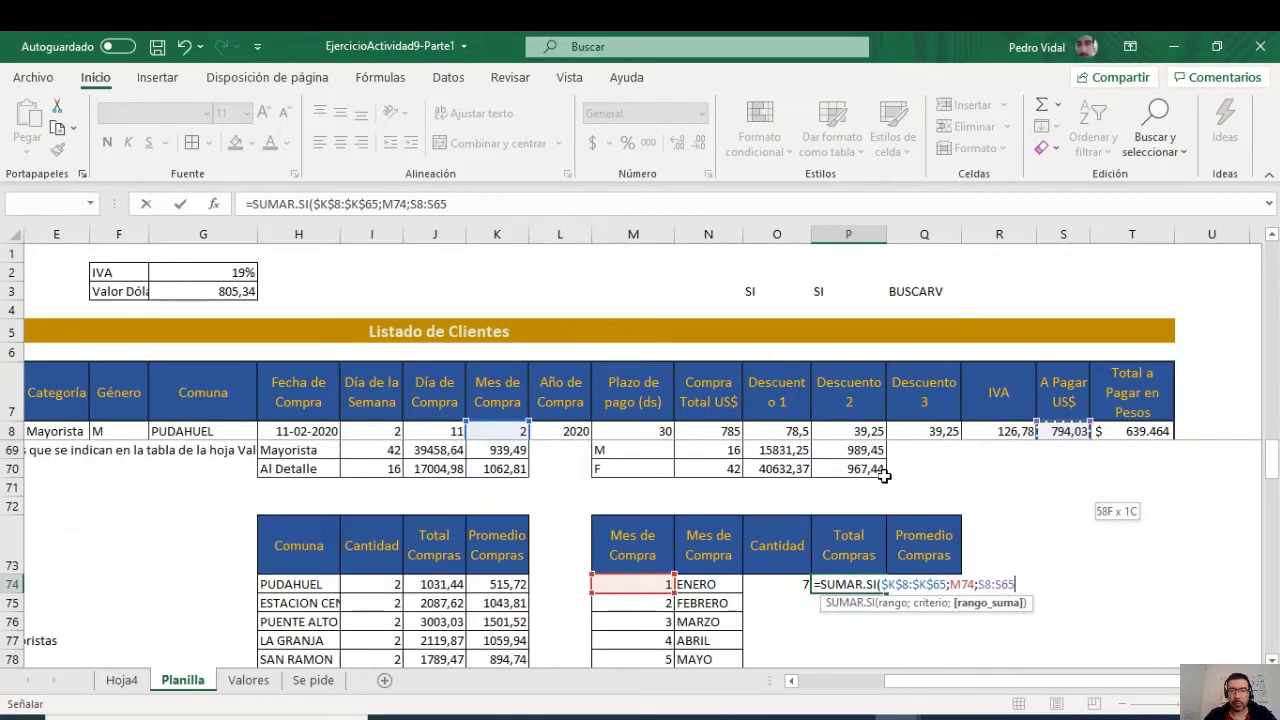
pyautogui.press('F4')
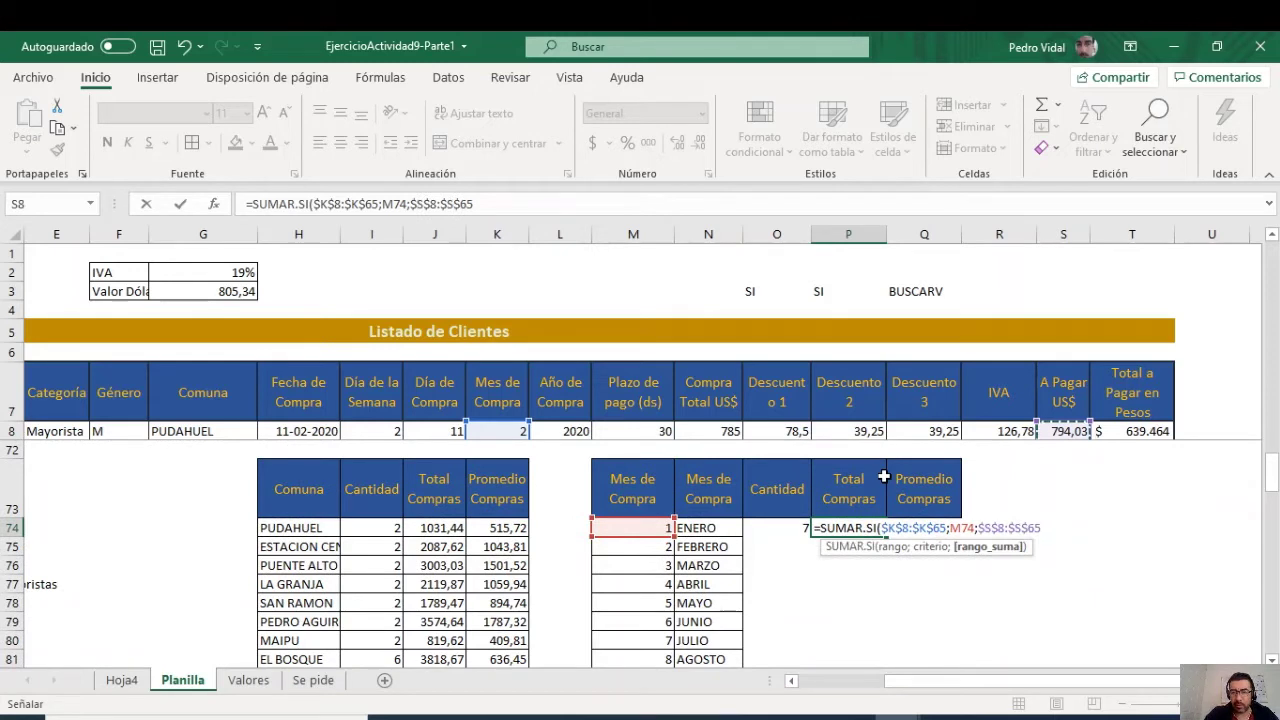
pyautogui.write(')')
pyautogui.press('Return')
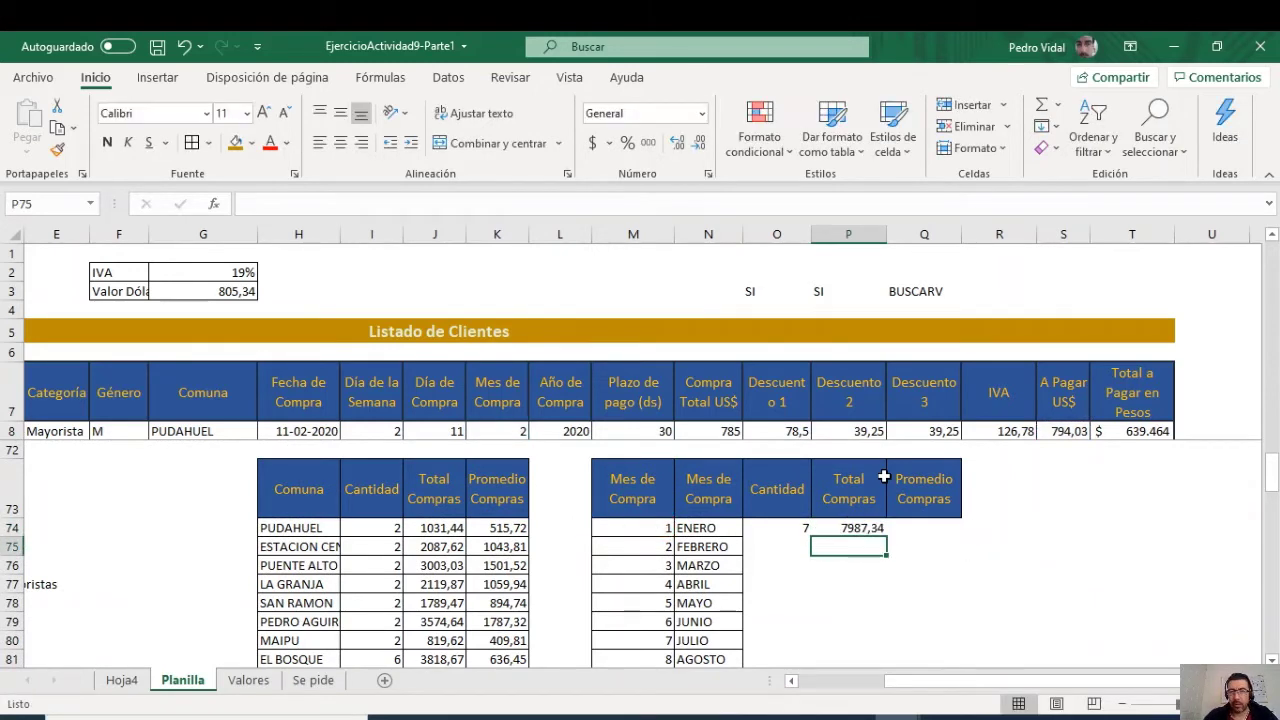
# Step: Copy the SUMAR.SI formula text from P74 into Q74 under Promedio Compras, keeping its references unchanged
pyautogui.doubleClick(879, 527)
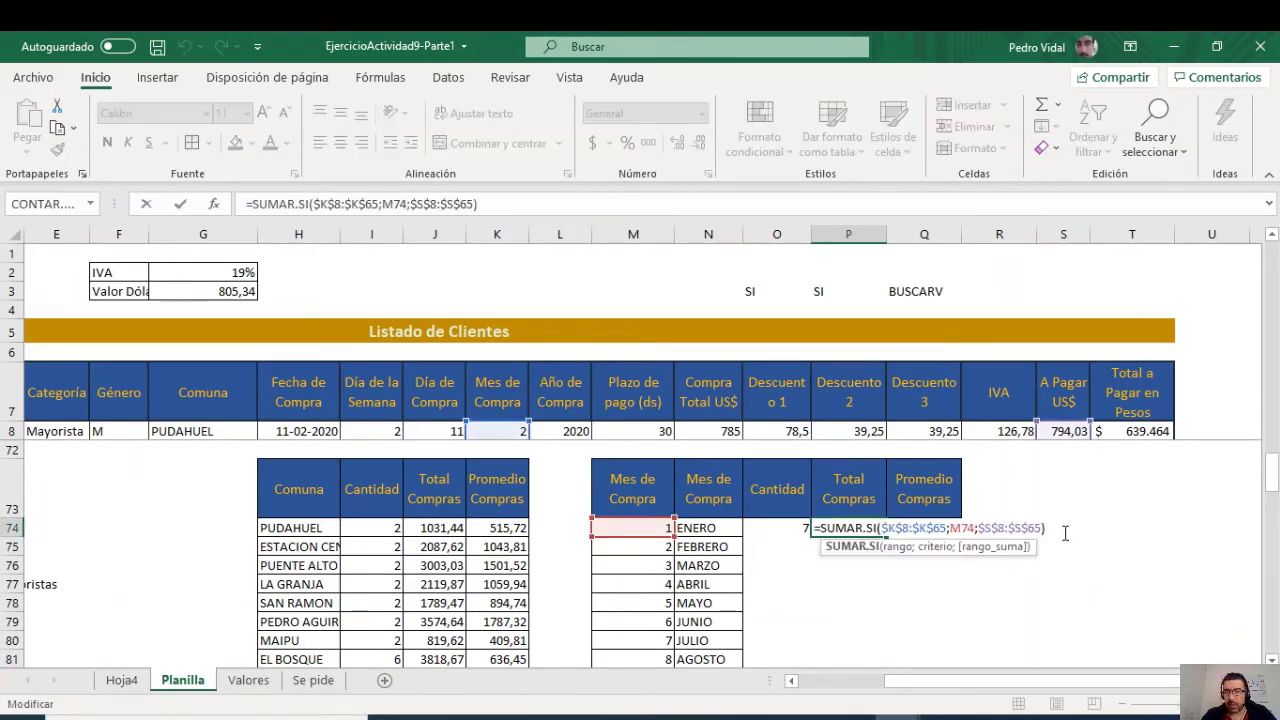
pyautogui.moveTo(1045, 527); pyautogui.dragTo(770, 527)
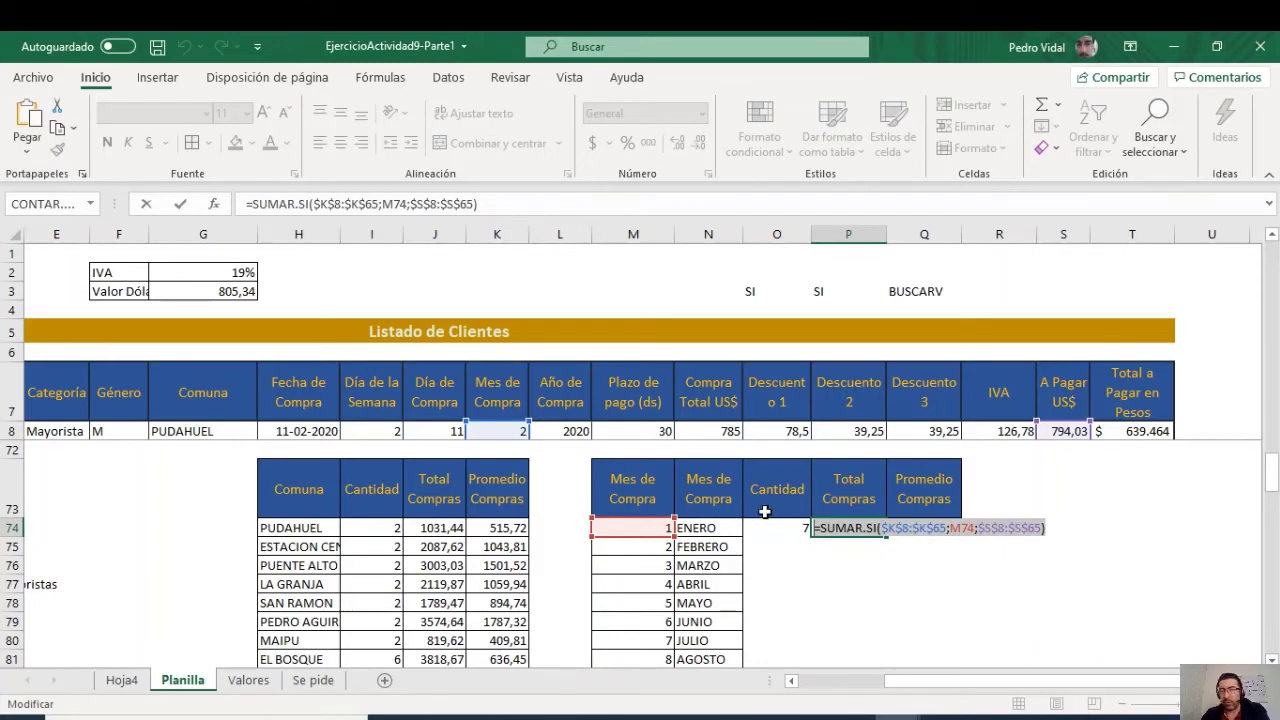
pyautogui.press('Return')
pyautogui.click(930, 530)
pyautogui.doubleClick(930, 530)
pyautogui.hotkey('ctrl', 'v')
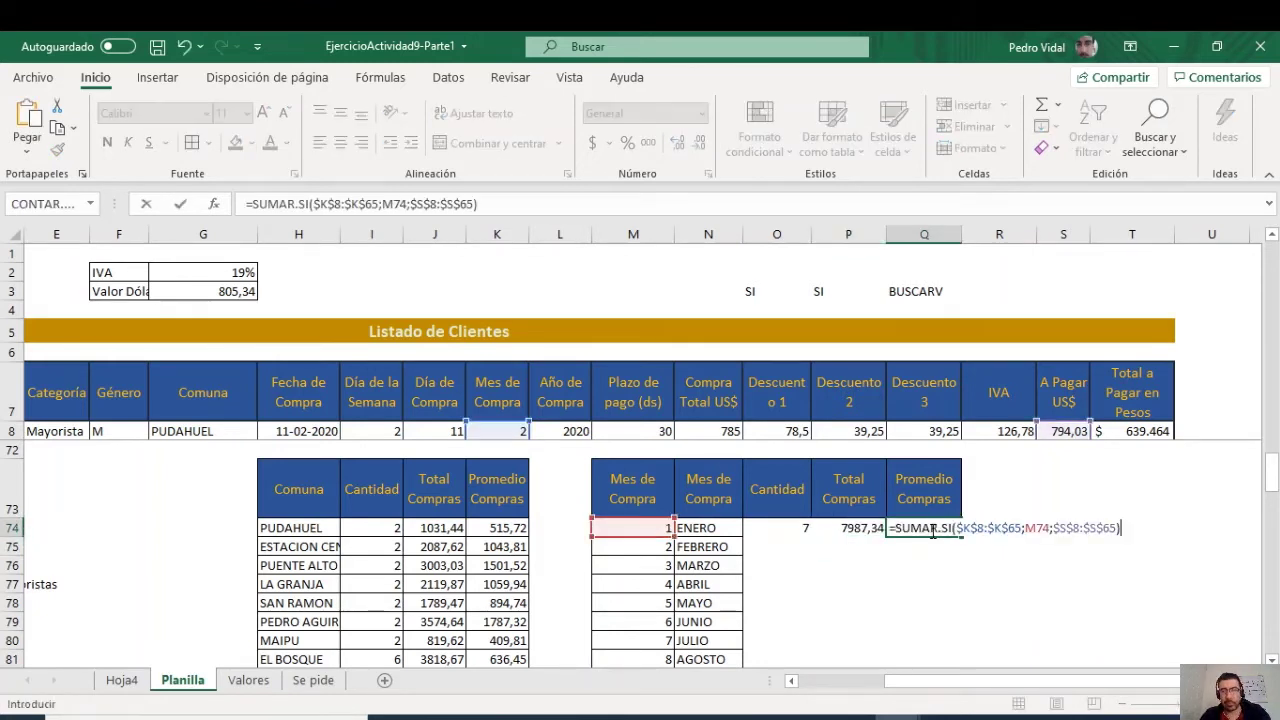
# Step: Change the Q74 formula to a two-decimal rounded average: =REDONDEAR(PROMEDIO.SI($K$8:$K$65;M74;$S$8:$S$65);2)
pyautogui.click(934, 528)
pyautogui.moveTo(938, 528); pyautogui.dragTo(898, 528)
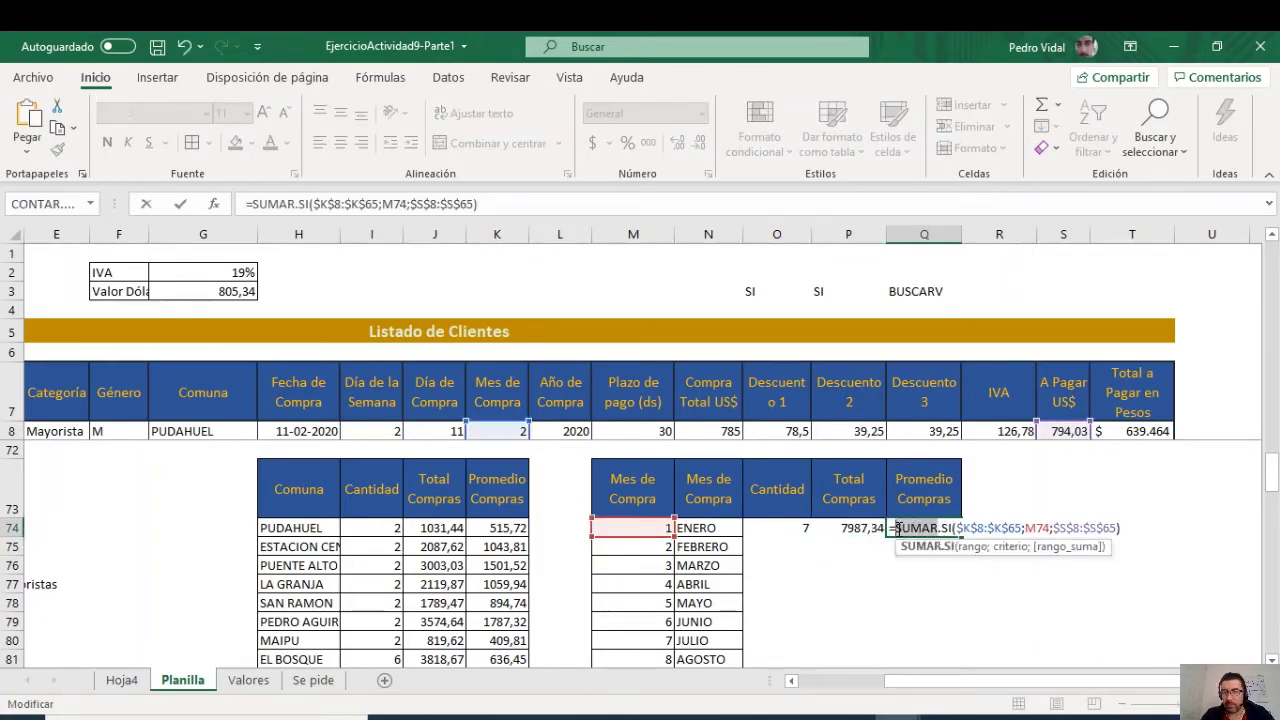
pyautogui.write('PROMEDIO')
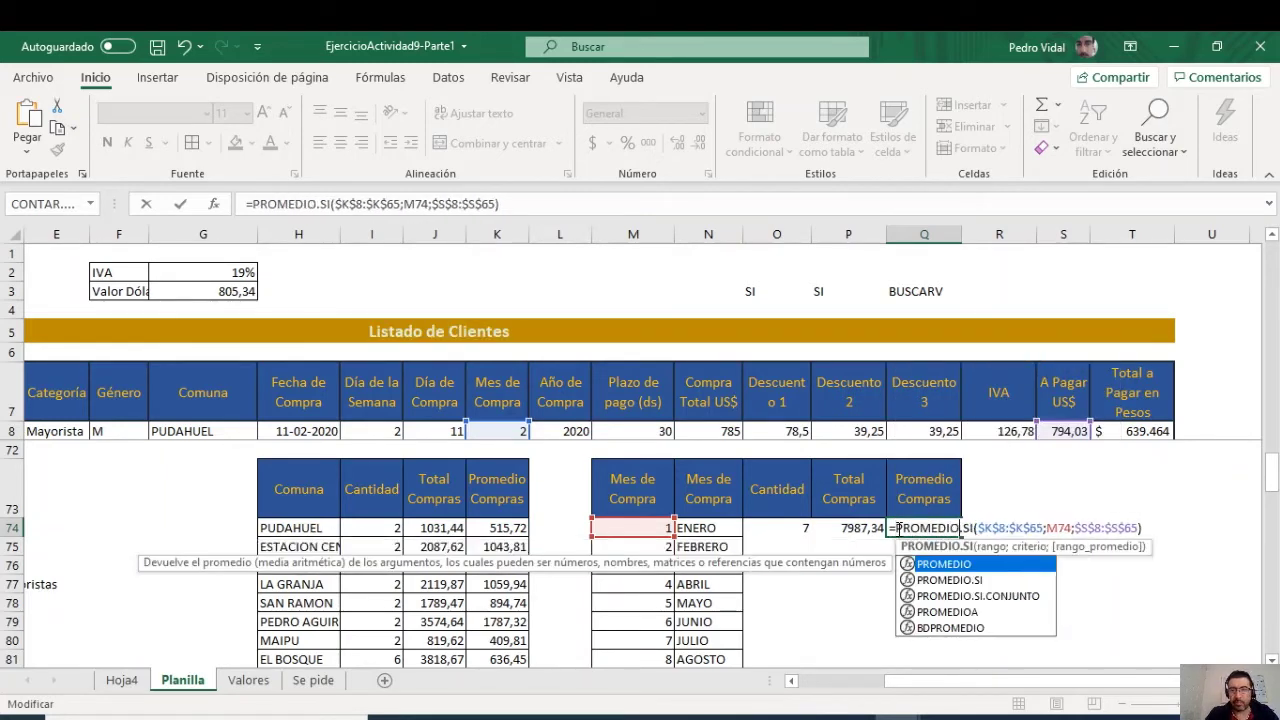
pyautogui.click(897, 528)
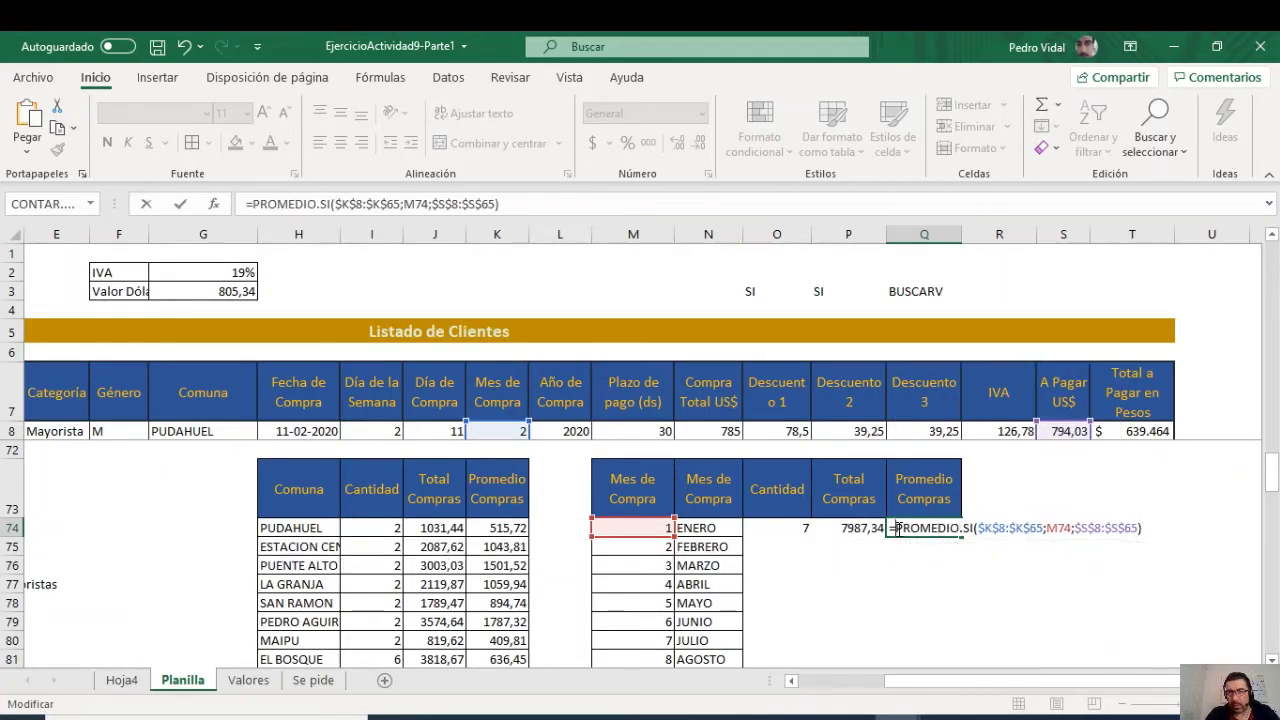
pyautogui.write('REDONDEAR')
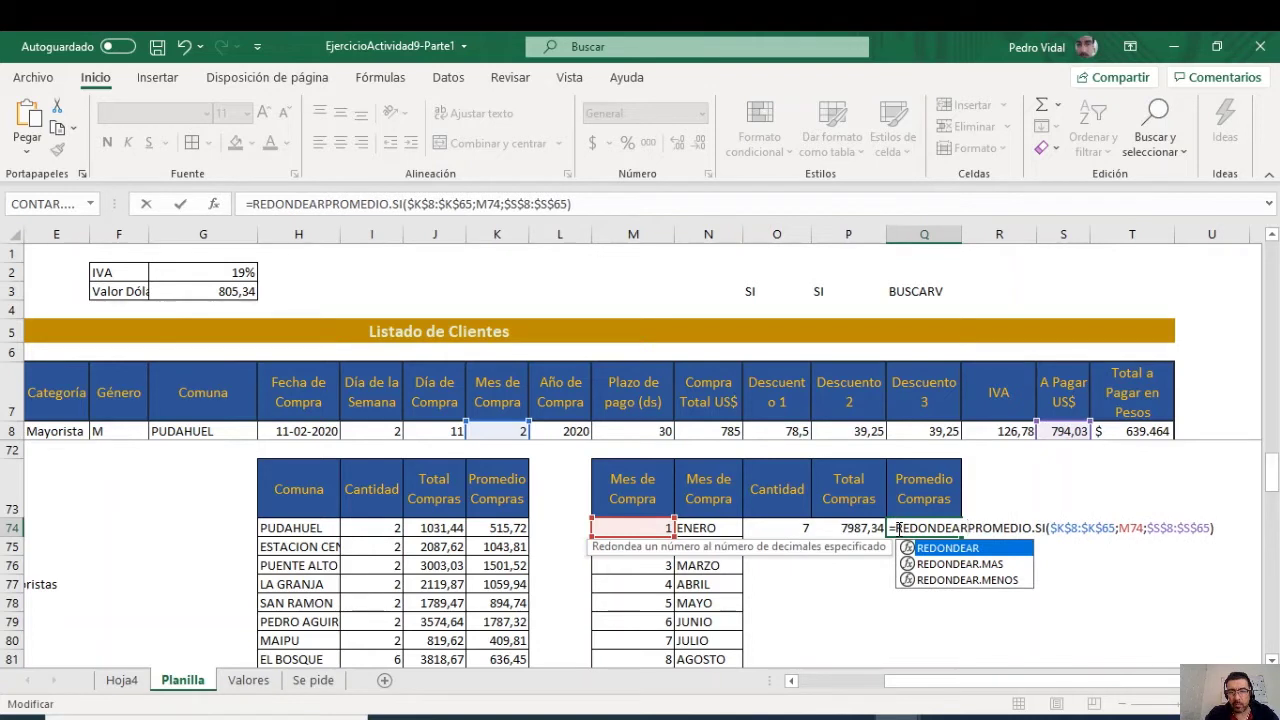
pyautogui.write('(')
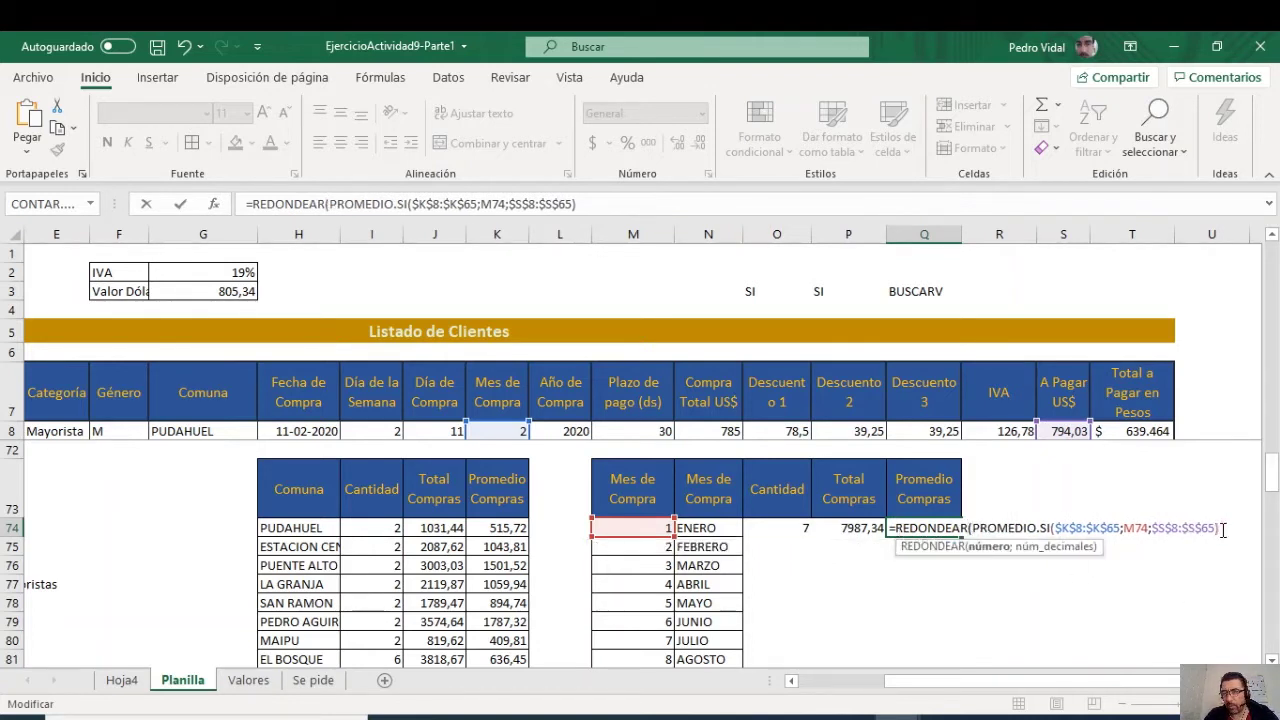
pyautogui.write(';2')
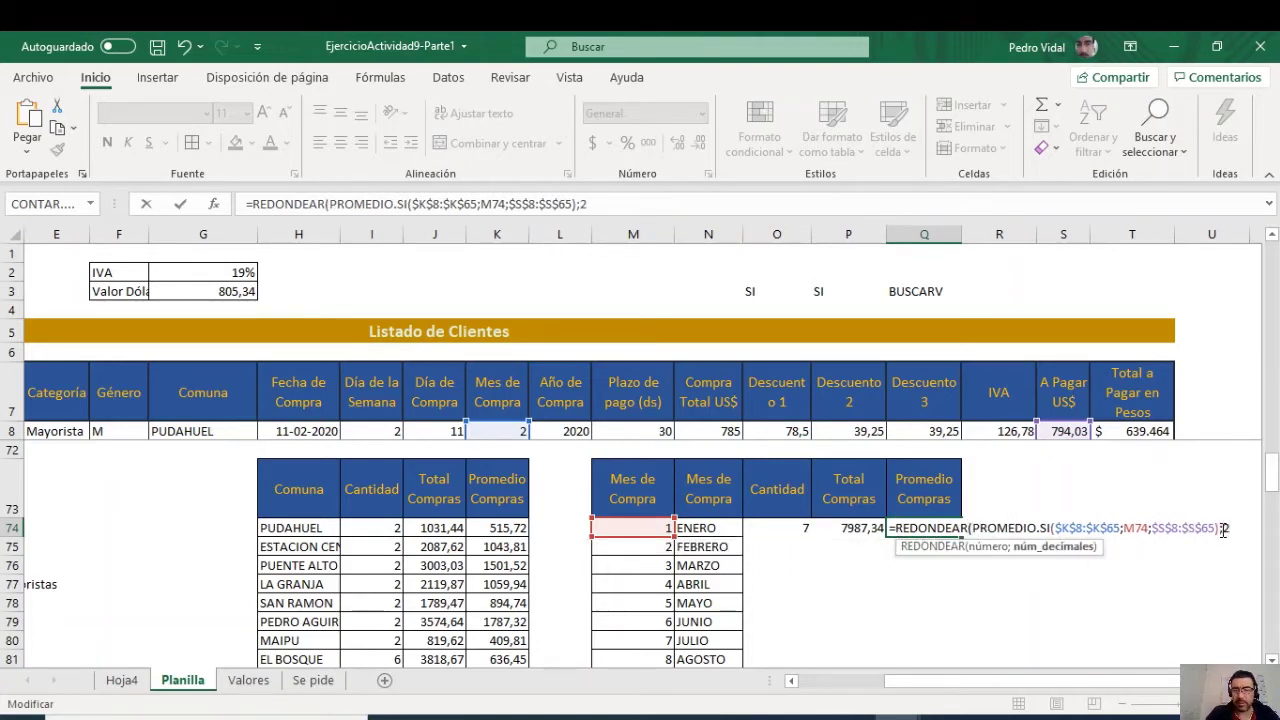
pyautogui.press('Return')
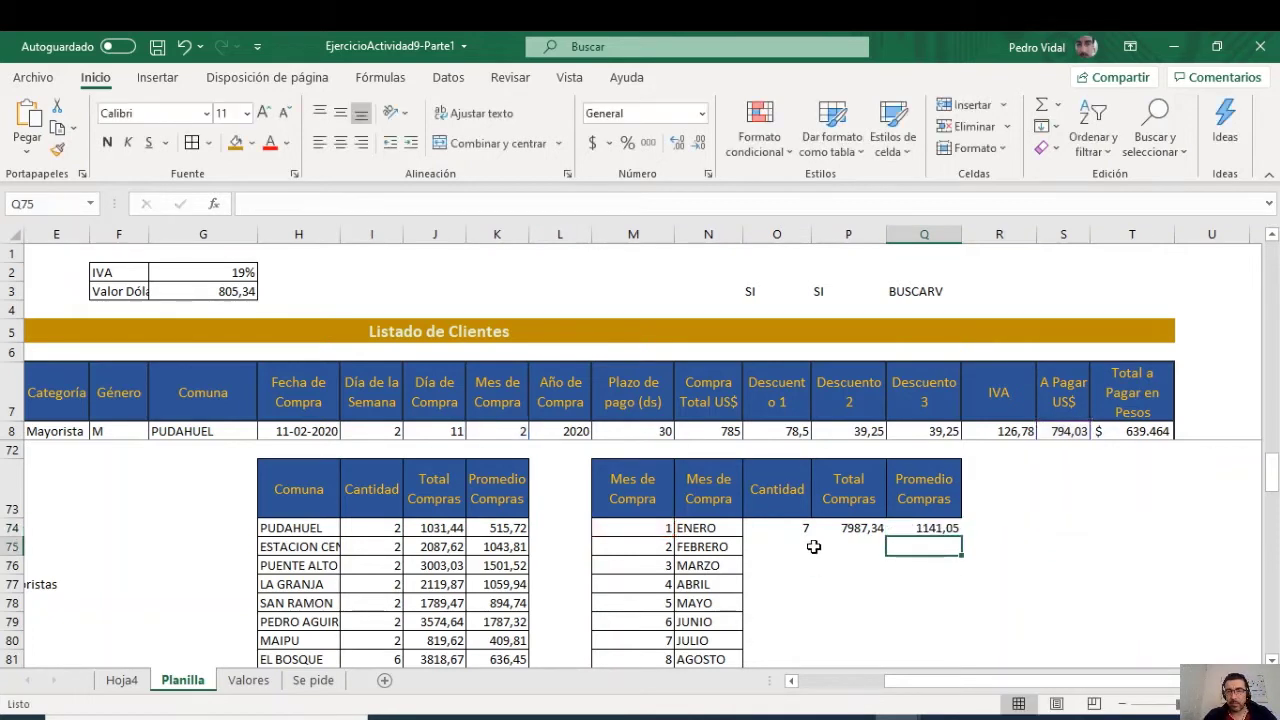
# Step: Fill the Cantidad, Total Compras and Promedio Compras formulas in O74:Q74 down through DICIEMBRE in row 85
pyautogui.moveTo(786, 528); pyautogui.dragTo(905, 528)
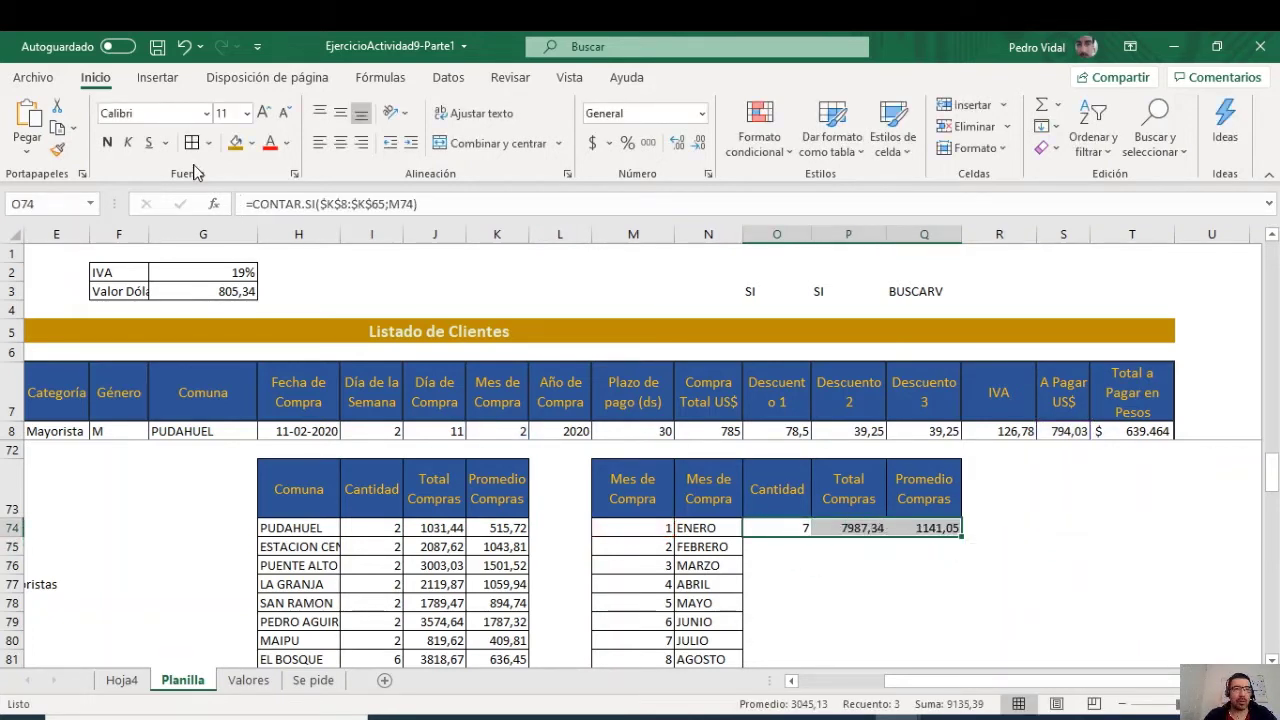
pyautogui.doubleClick(960, 538)
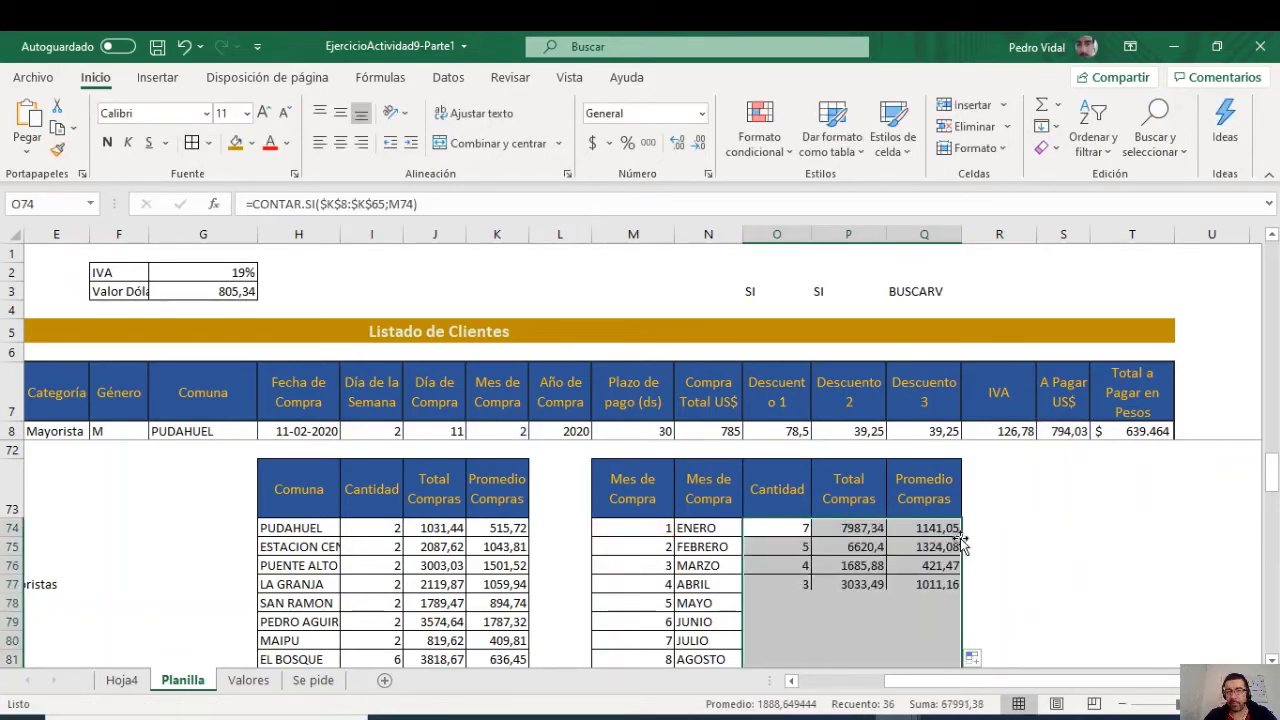
# Step: Enter the labels Mayor compra in H90 and Menor compra in H91, below the comuna table
pyautogui.scroll(-2, 716, 580)
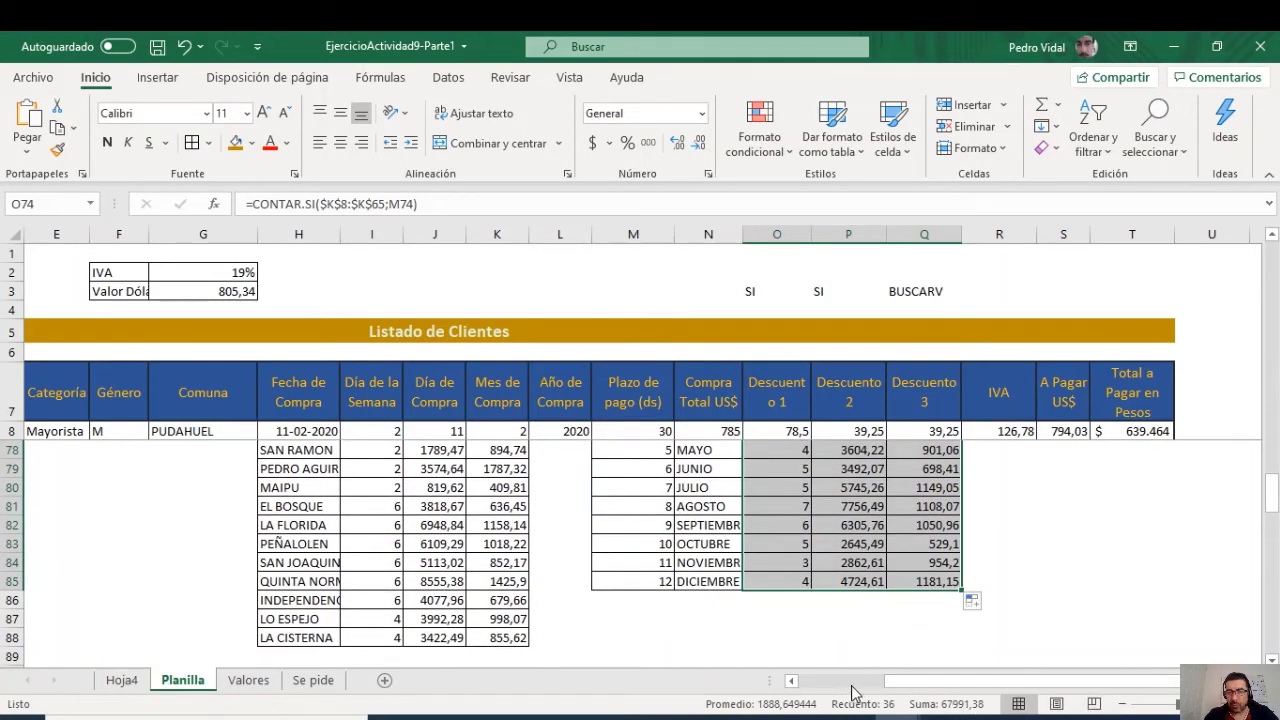
pyautogui.moveTo(856, 694); pyautogui.dragTo(579, 610)
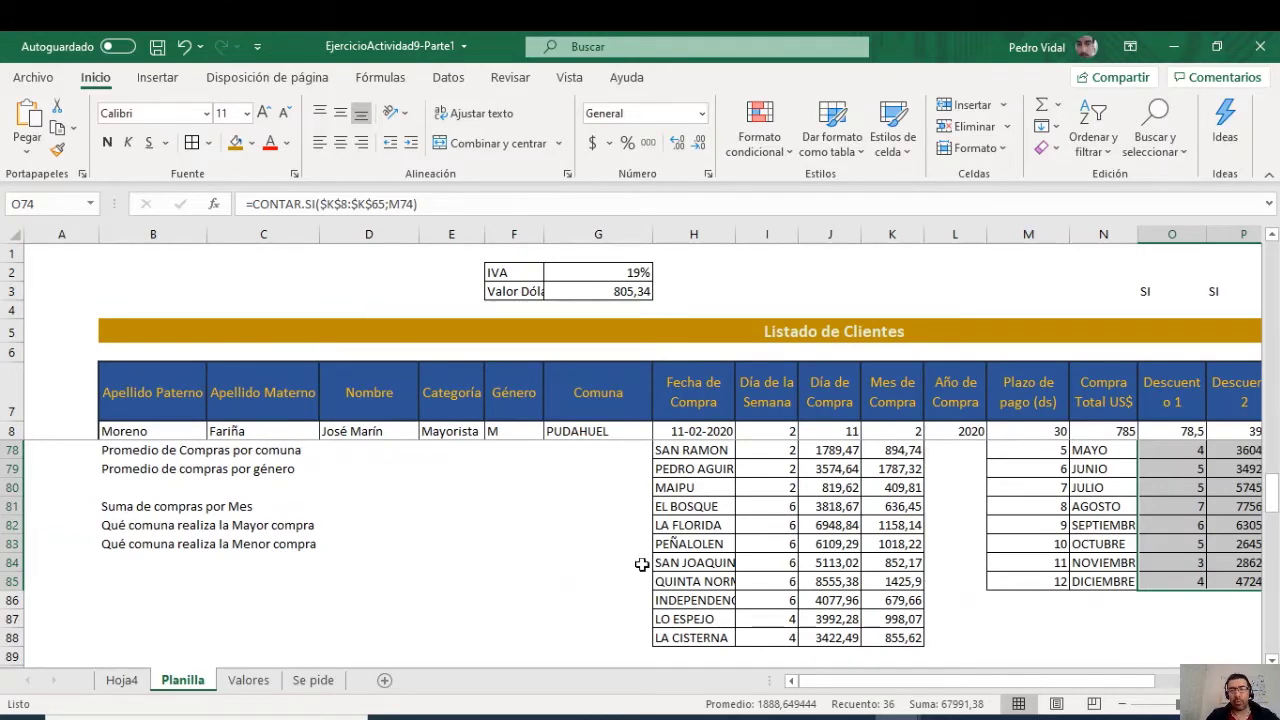
pyautogui.scroll(-2, 679, 579)
pyautogui.click(686, 568)
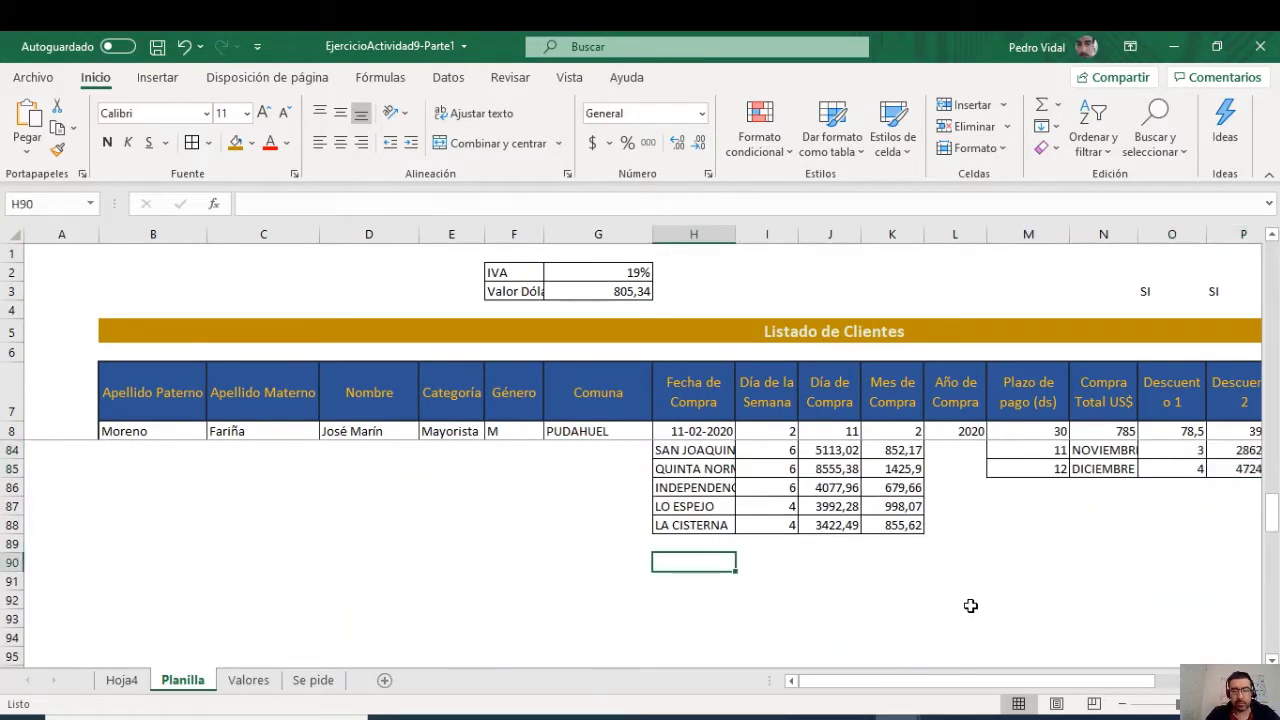
pyautogui.write('Mayor com')
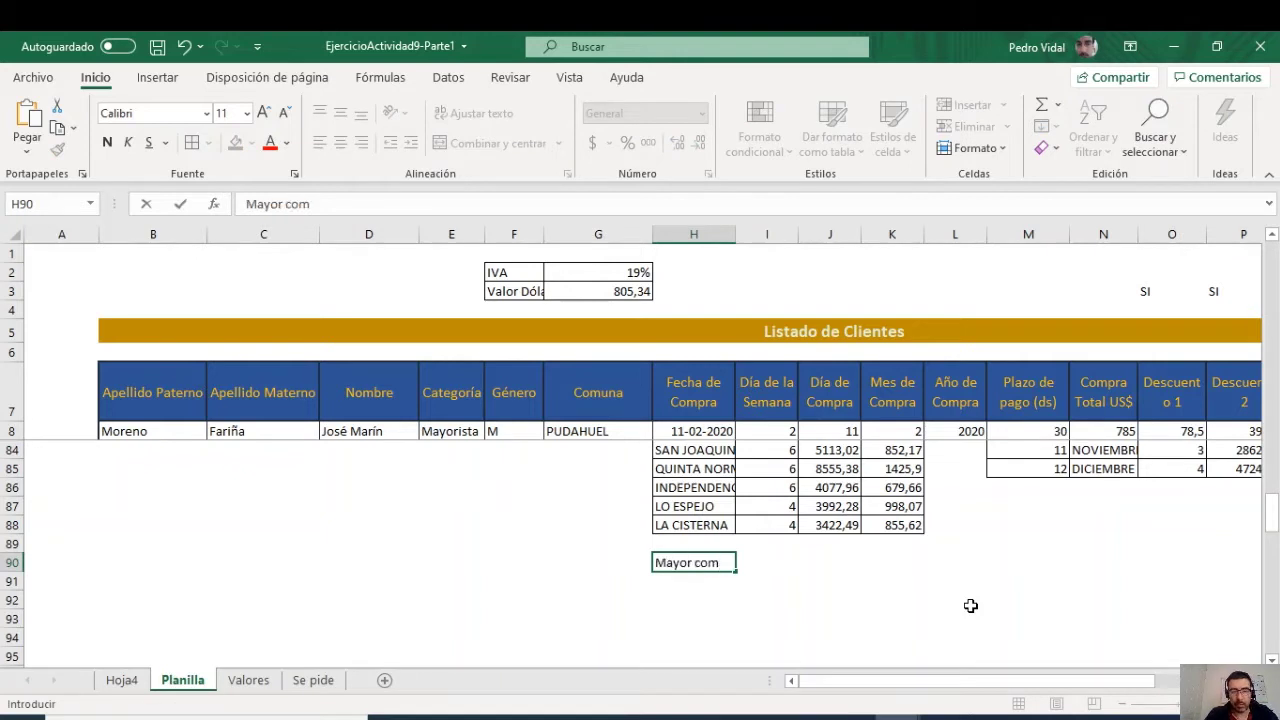
pyautogui.write('pra')
pyautogui.press('Return')
pyautogui.write('m')
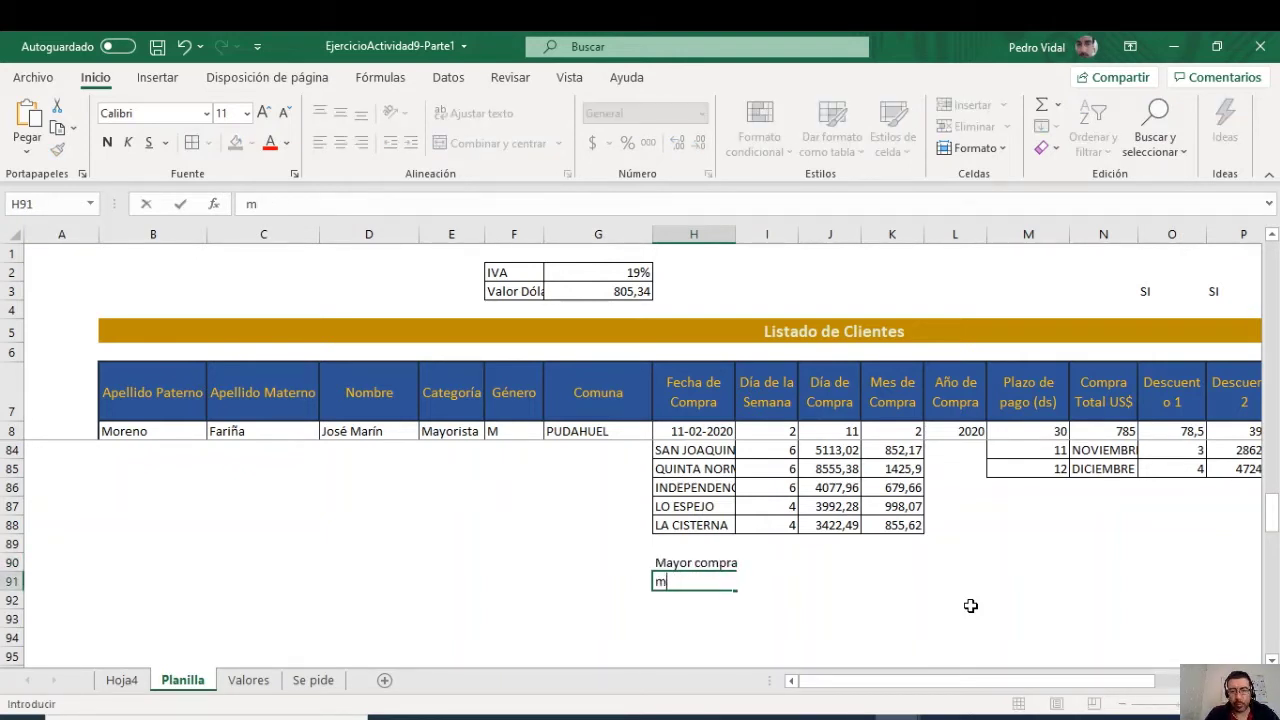
pyautogui.write('eMenor co')
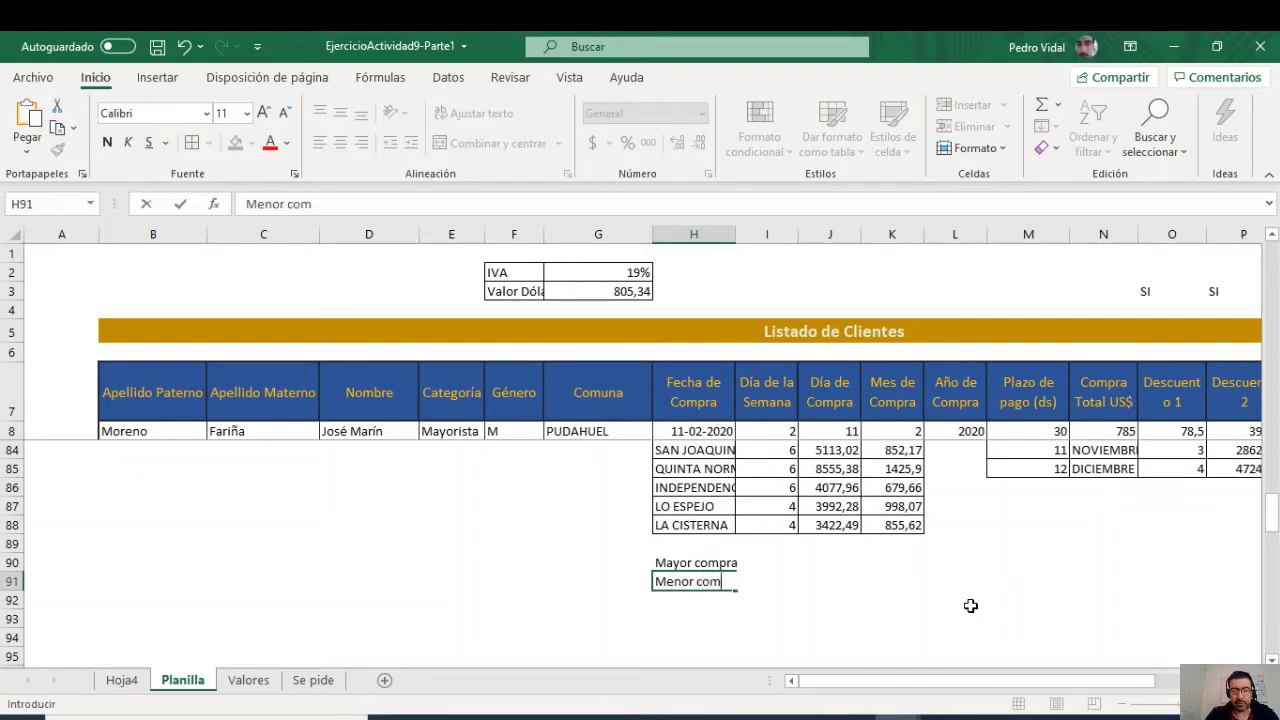
pyautogui.write('mpra')
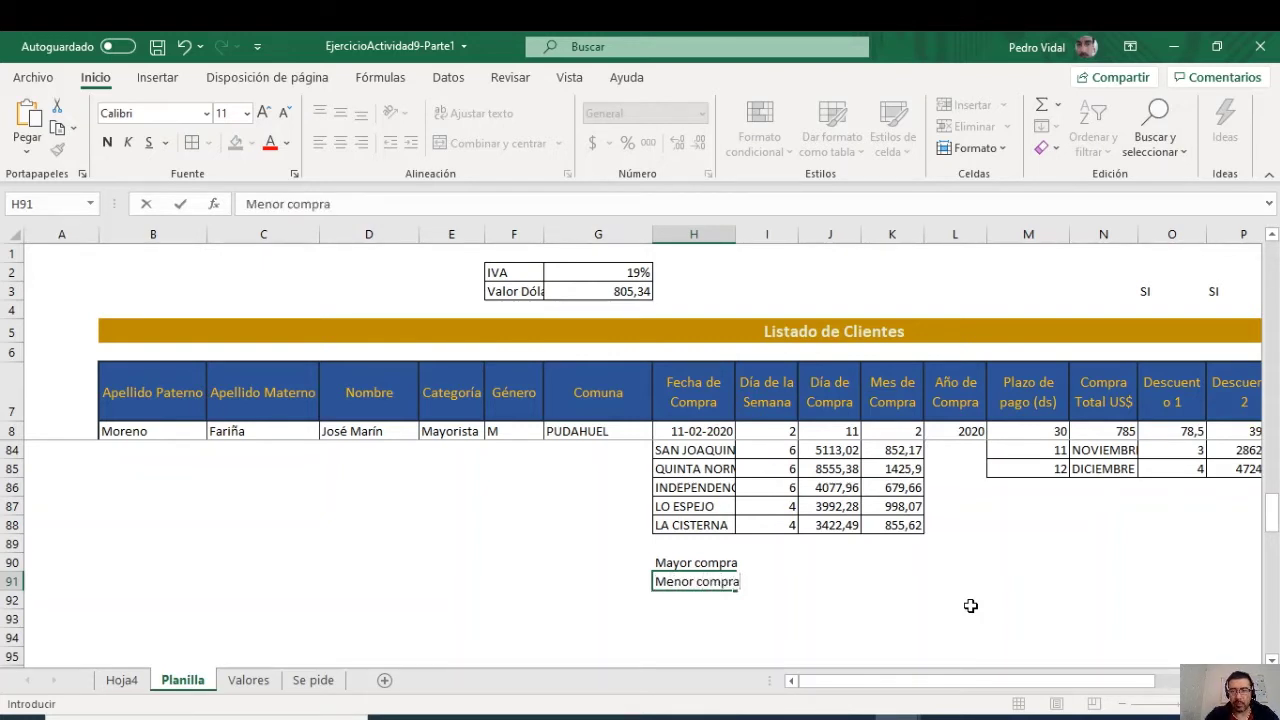
pyautogui.press('Right')
# Step: Move the Mayor compra label to I90 and the Menor compra label to J90 so they become column headings
pyautogui.press('Up')
pyautogui.press('Left')
pyautogui.hotkey('shift', 'Down')
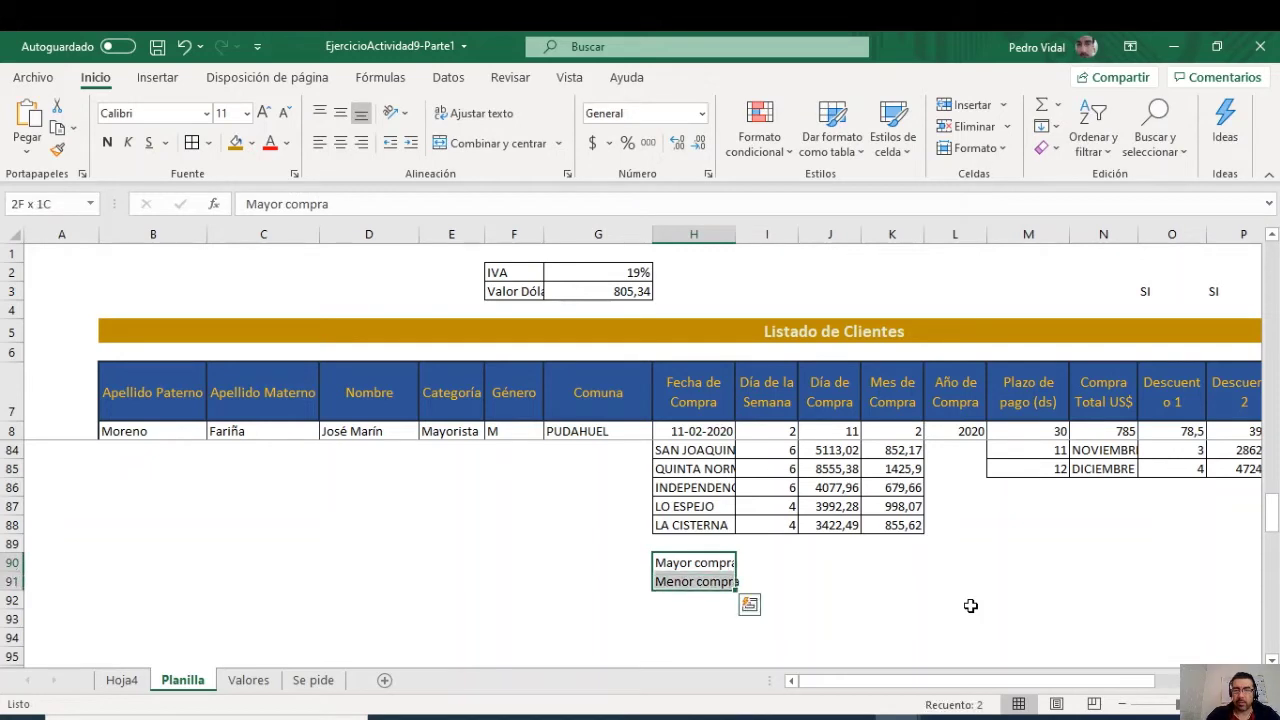
pyautogui.hotkey('shift', 'Right')
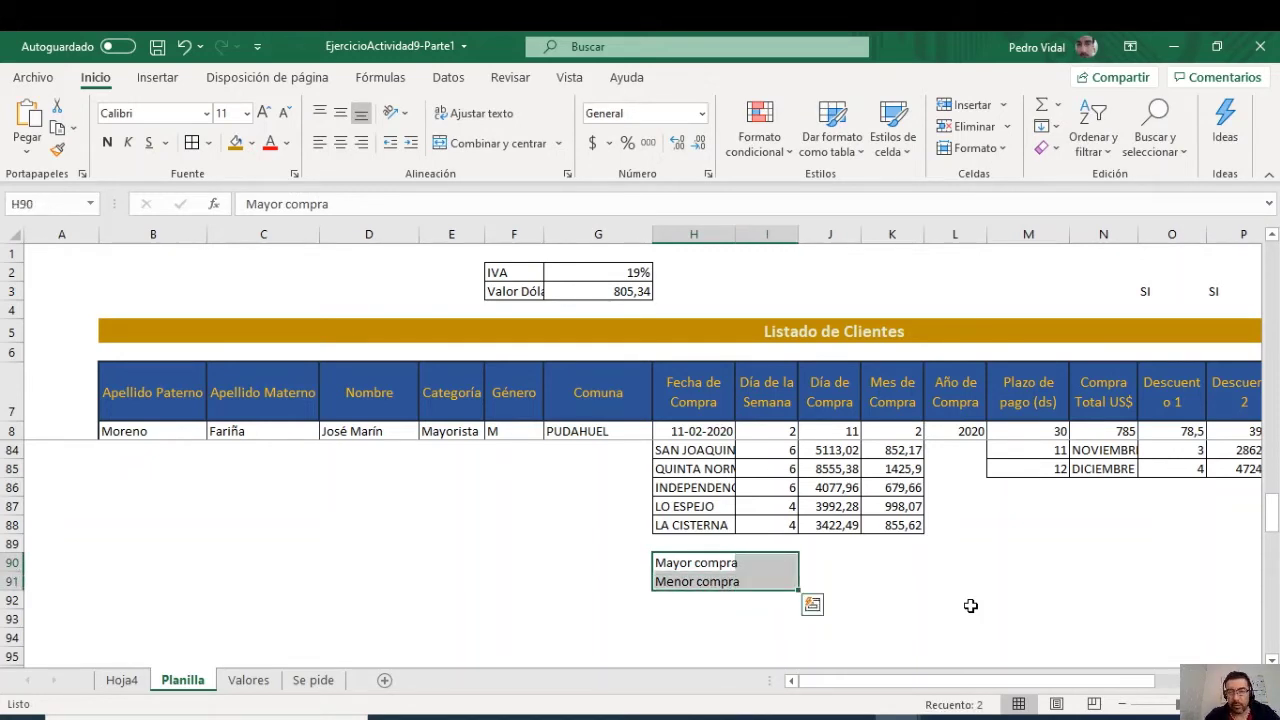
pyautogui.moveTo(707, 555); pyautogui.dragTo(780, 562)
pyautogui.click(708, 564)
pyautogui.click(706, 577)
pyautogui.moveTo(706, 577); pyautogui.dragTo(852, 563)
pyautogui.click(694, 584)
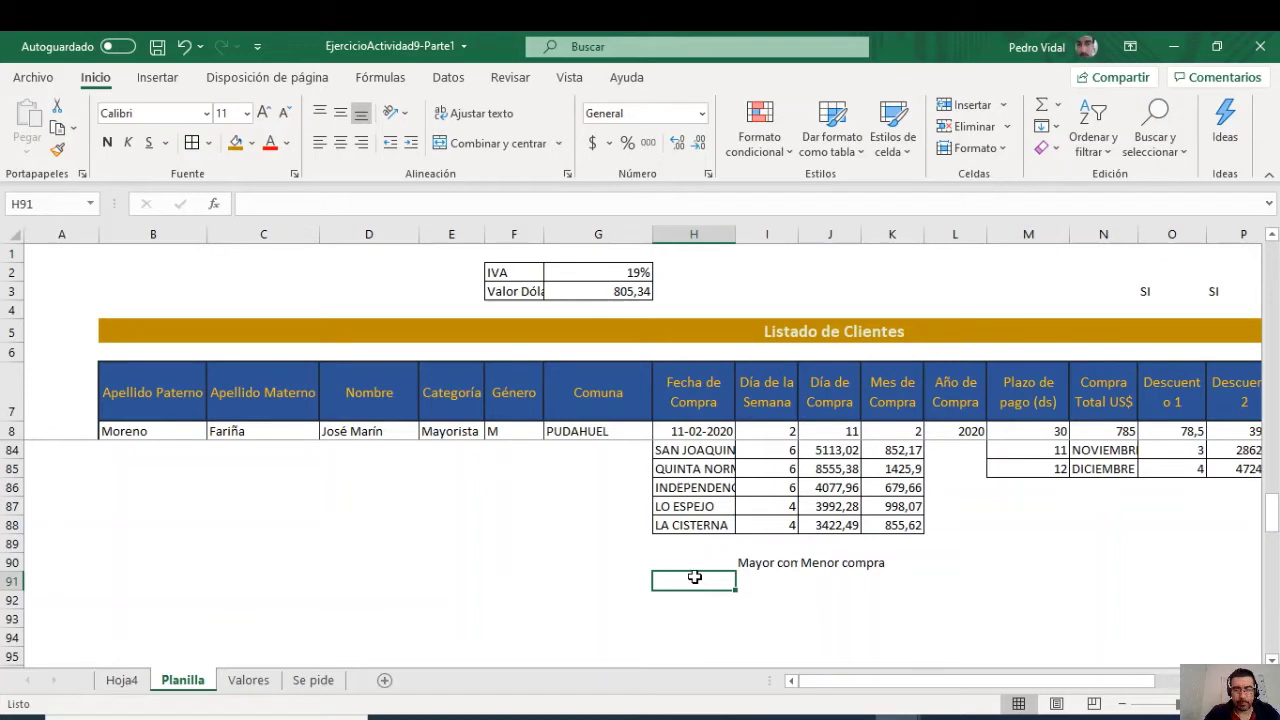
# Step: Enter the row labels Total Compra in H91 and Nombre Comuna in H92
pyautogui.write('Valor')
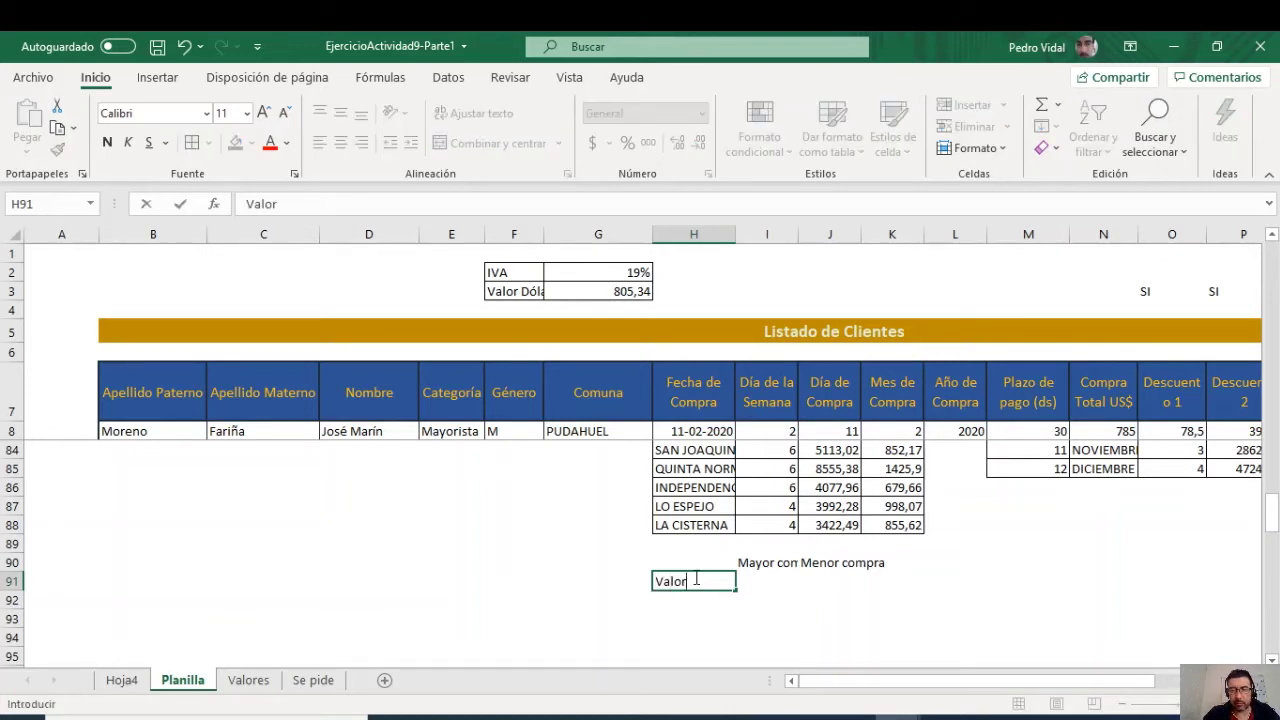
pyautogui.press('Return')
pyautogui.click(694, 578)
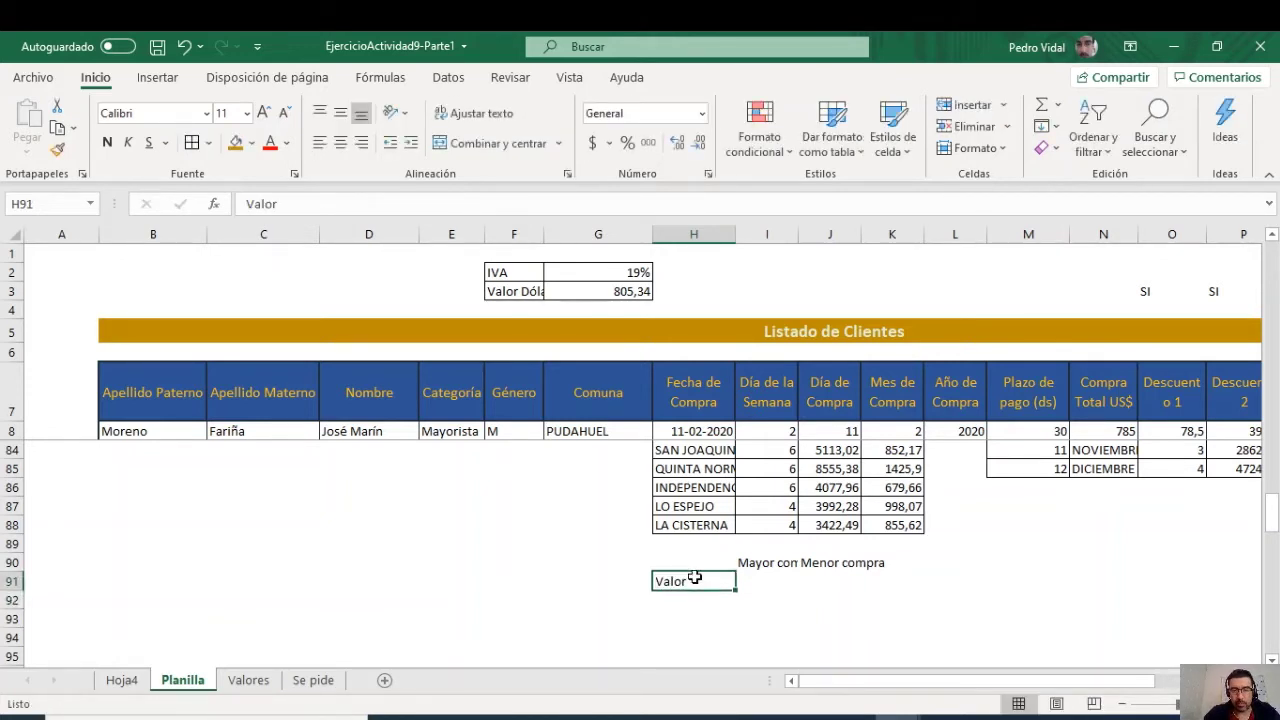
pyautogui.write('Total Compra')
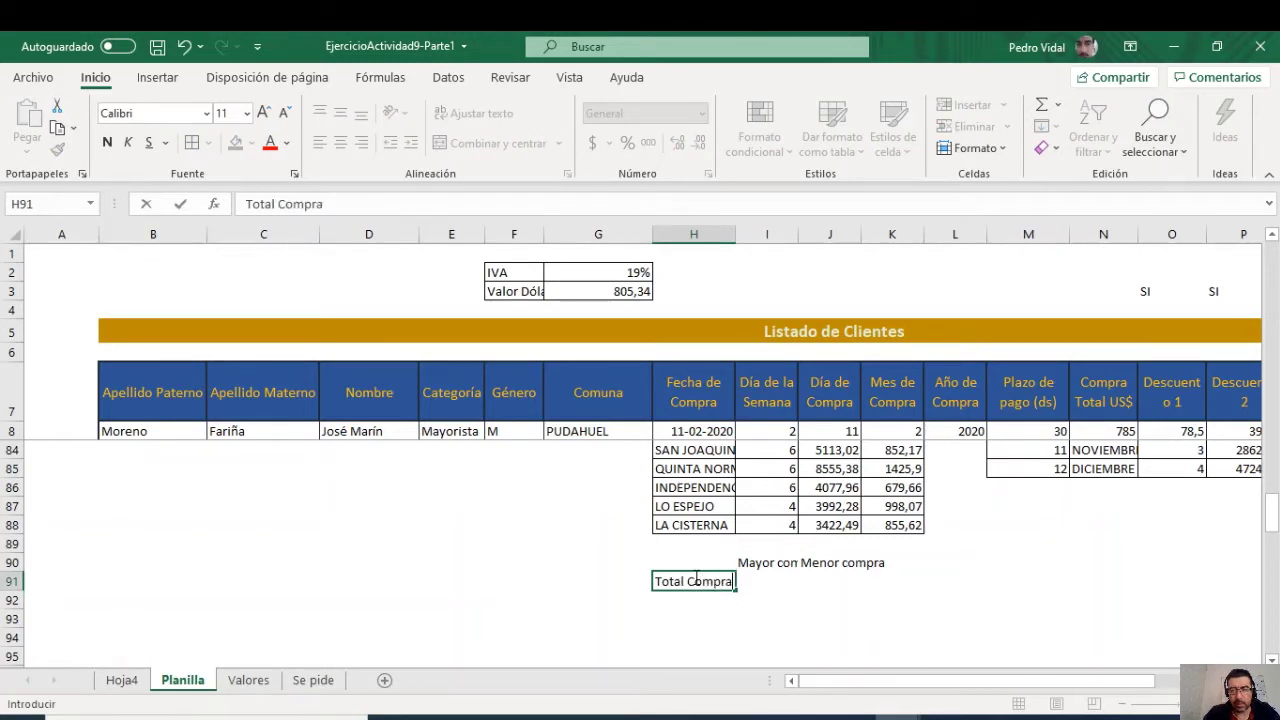
pyautogui.press('Return')
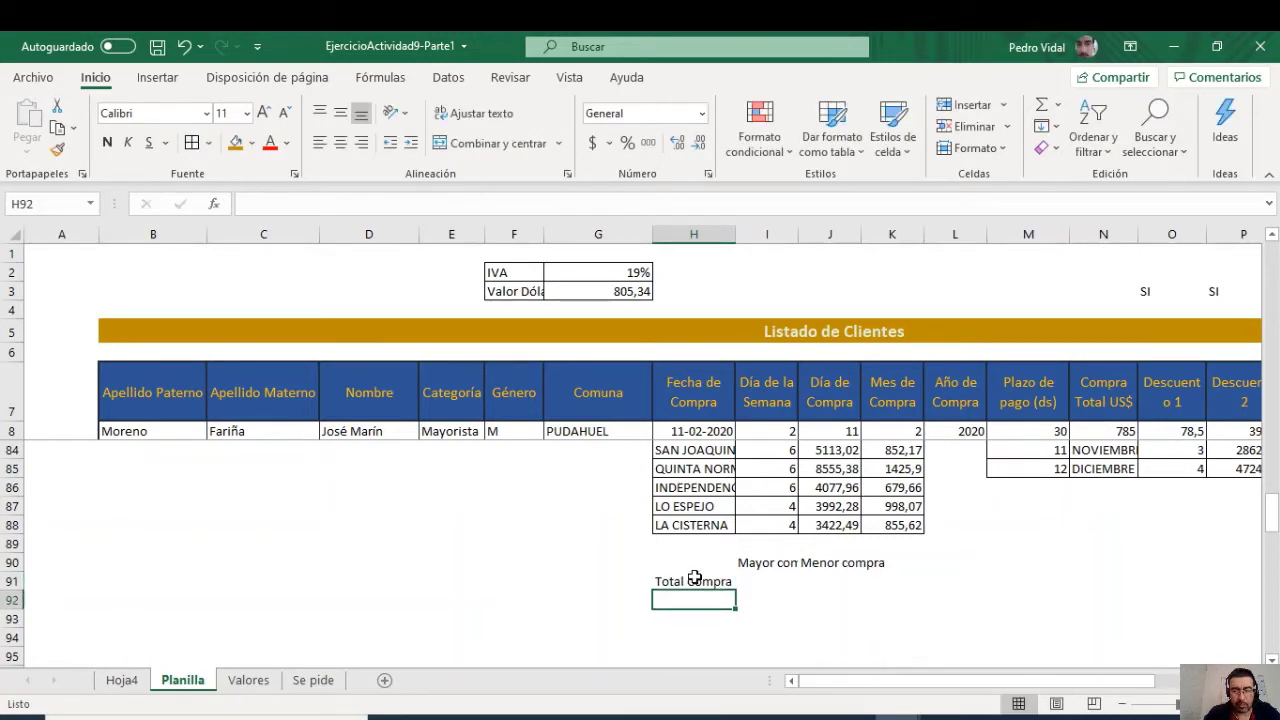
pyautogui.write('Nombre')
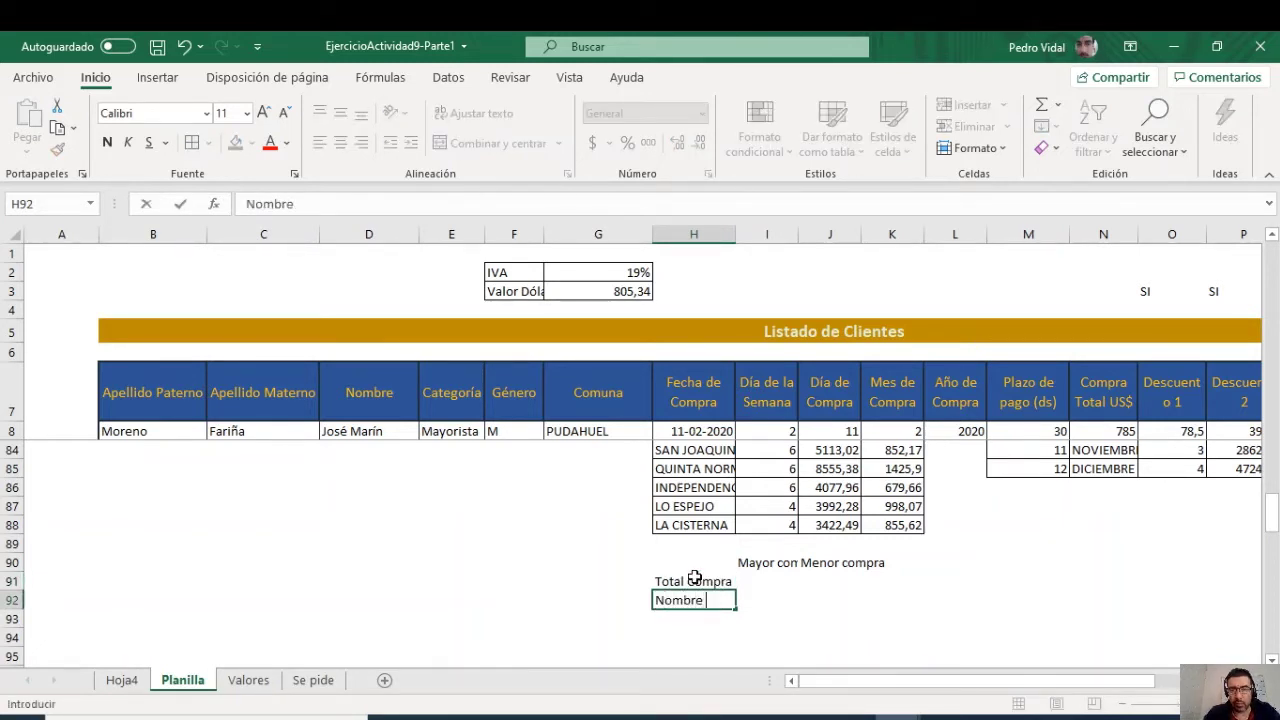
pyautogui.write(' Comuna')
pyautogui.click(694, 578)
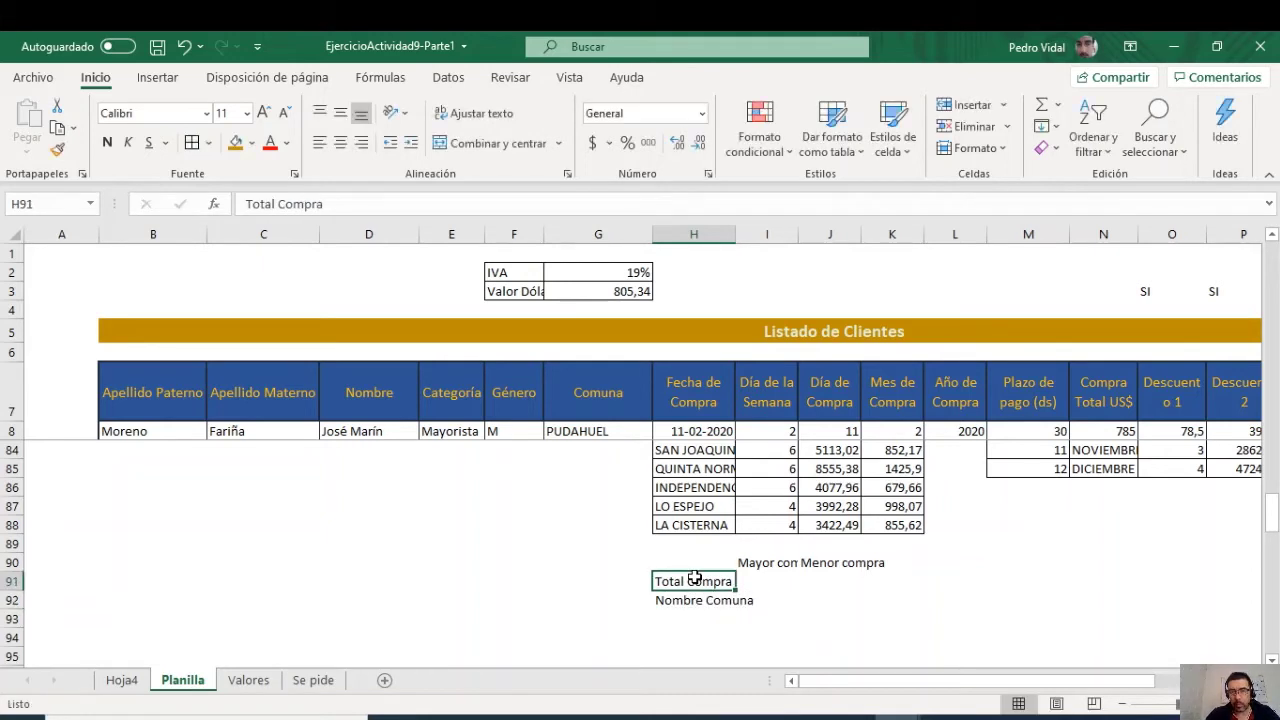
# Step: Apply all borders to the range H90:J92 and widen column H slightly
pyautogui.moveTo(705, 566); pyautogui.dragTo(853, 601)
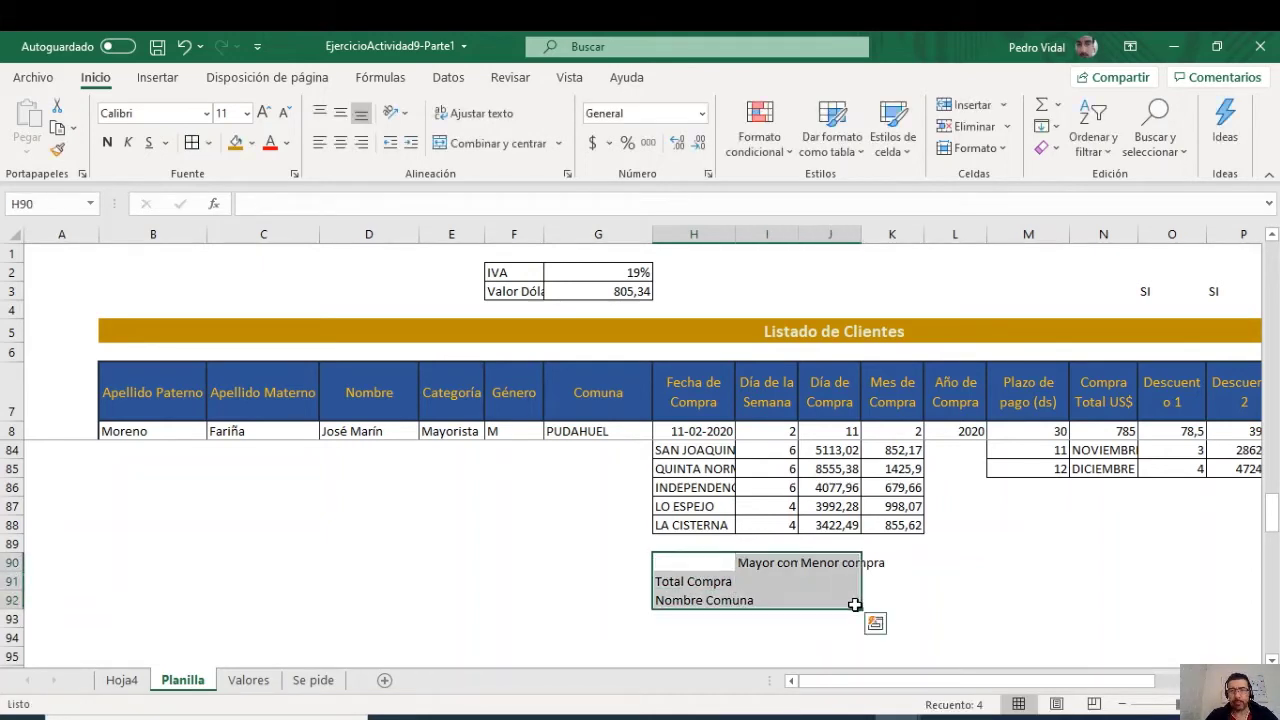
pyautogui.click(191, 142)
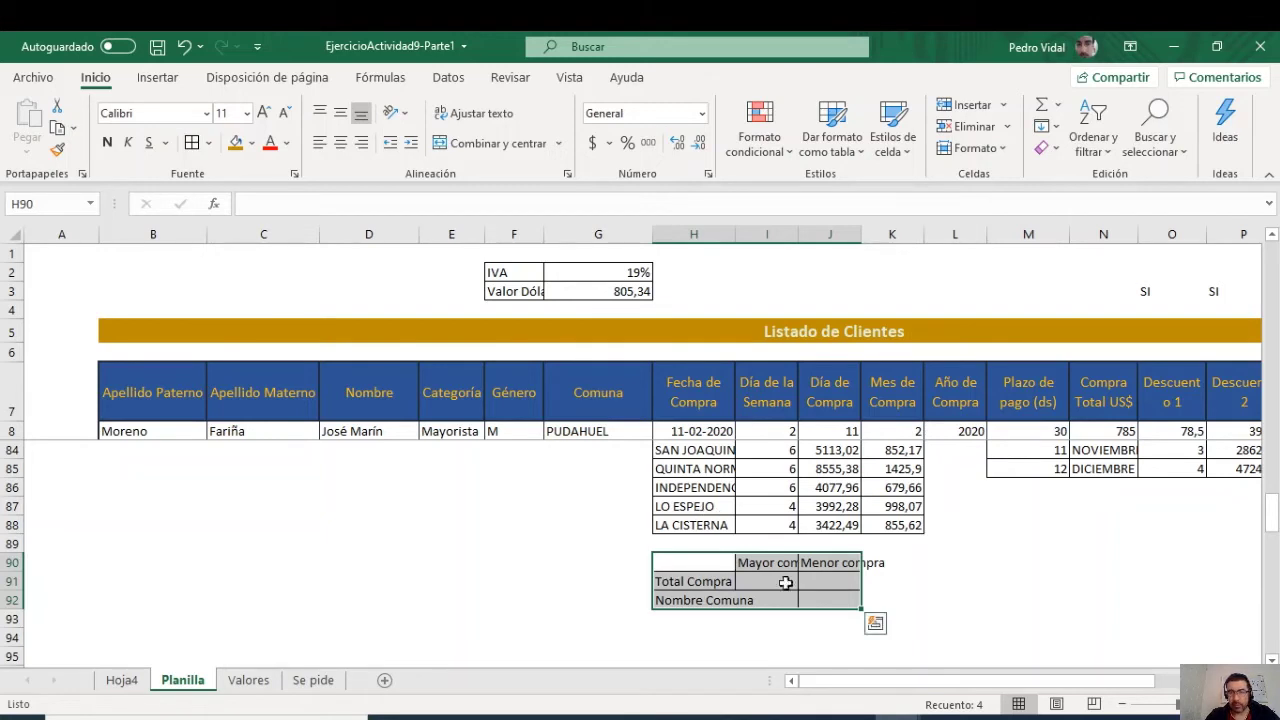
pyautogui.click(761, 586)
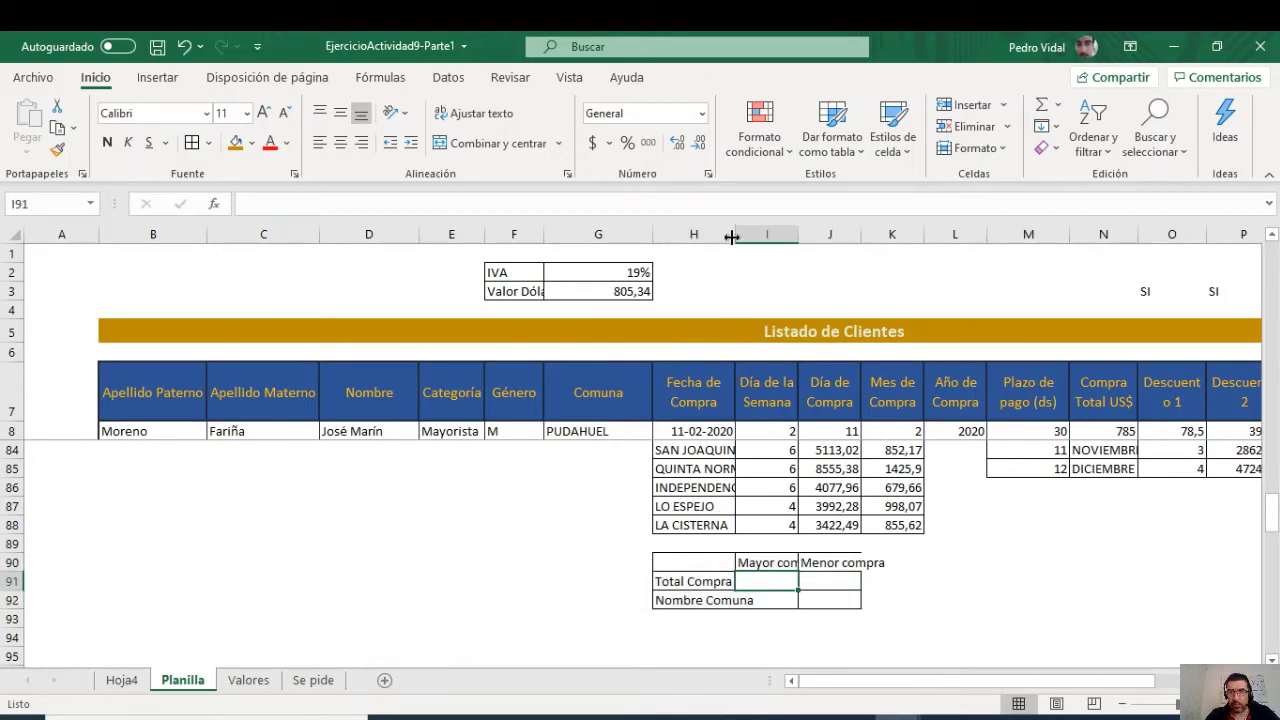
pyautogui.moveTo(732, 237); pyautogui.dragTo(741, 237)
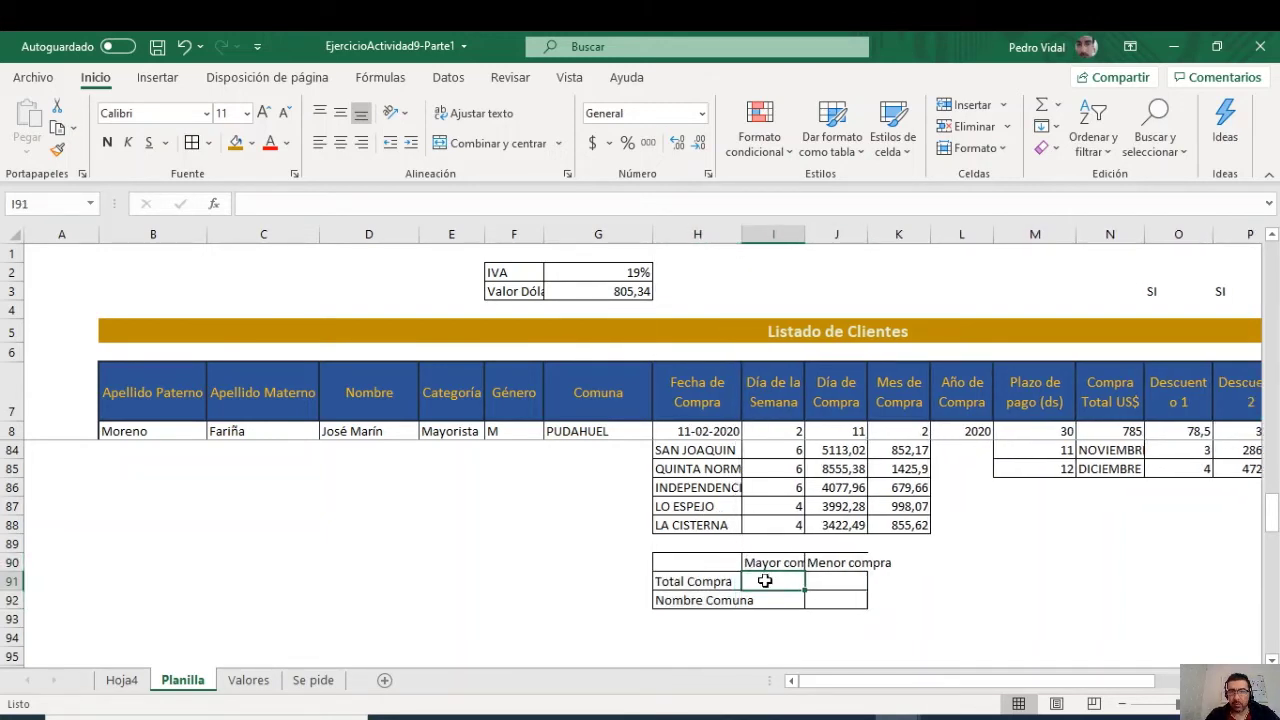
# Step: Calculate the highest total purchase by comuna in I91 with =MAX(J74:J88)
pyautogui.scroll(4, 888, 601)
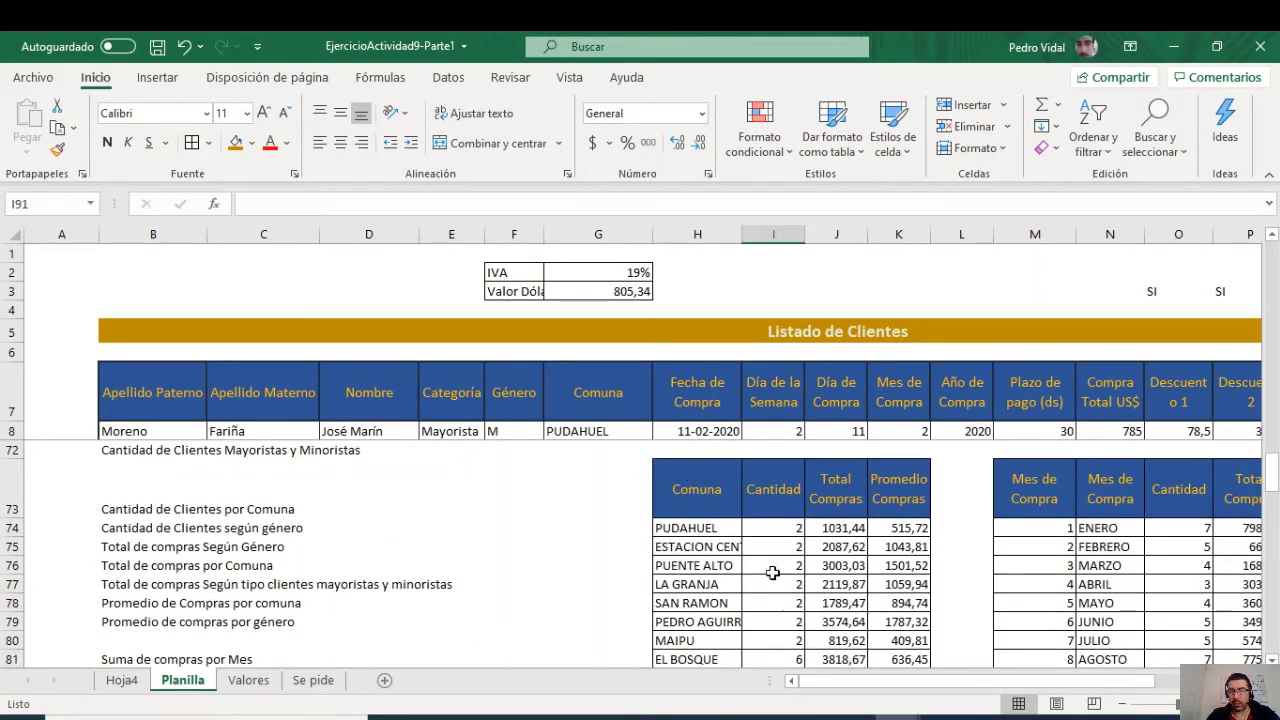
pyautogui.scroll(-5, 760, 590)
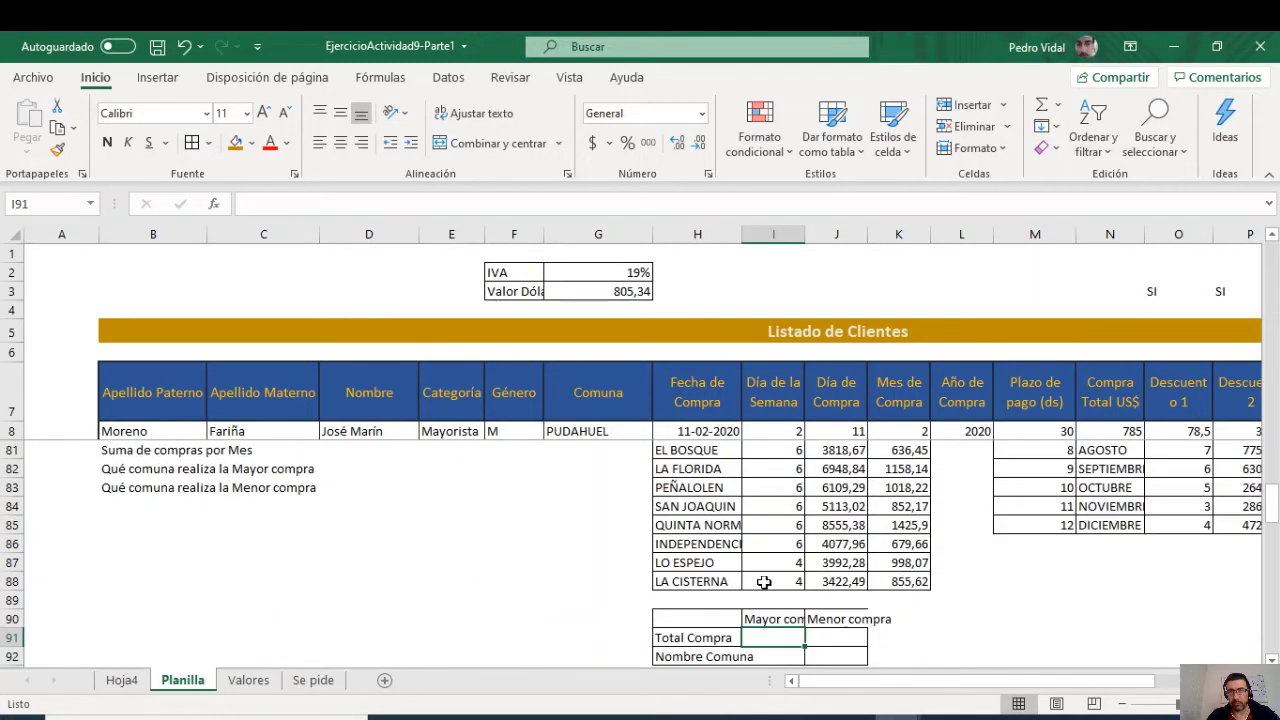
pyautogui.write('=max(')
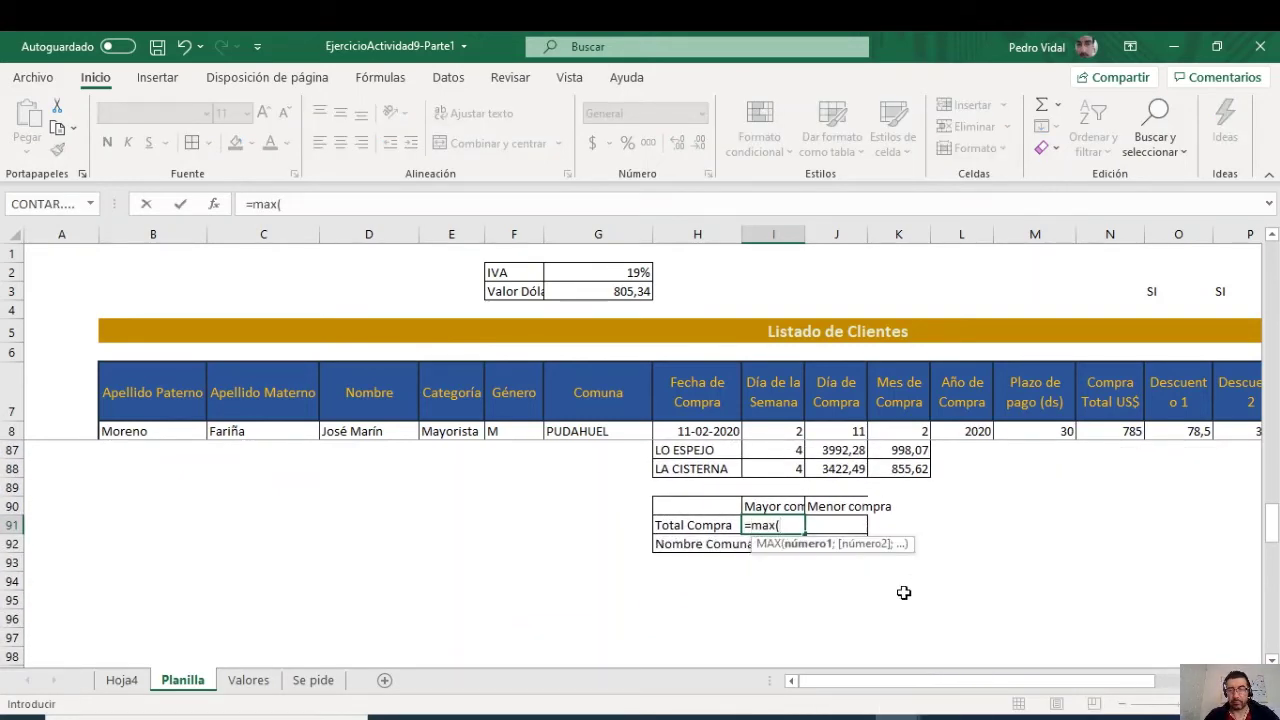
pyautogui.scroll(5, 903, 593)
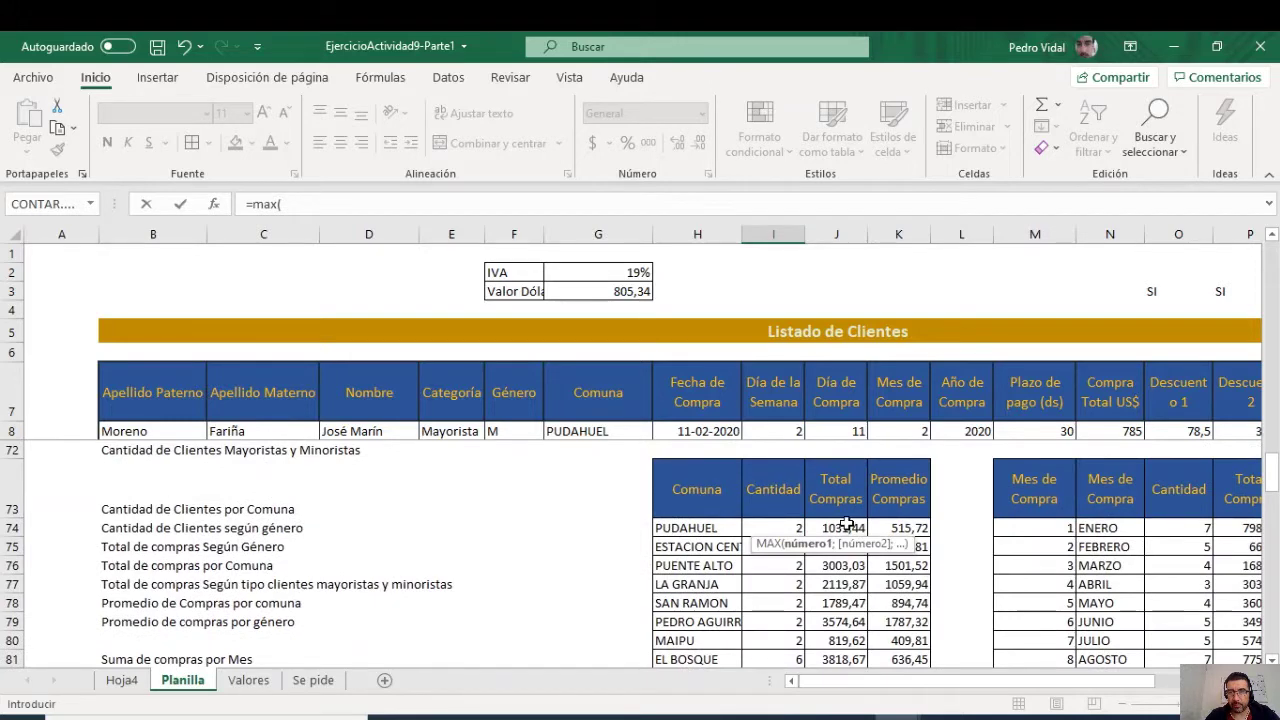
pyautogui.moveTo(846, 524)
pyautogui.mouseDown()
pyautogui.moveTo(940, 523)
pyautogui.moveTo(858, 523)
pyautogui.mouseUp()
pyautogui.scroll(-4, 940, 523)
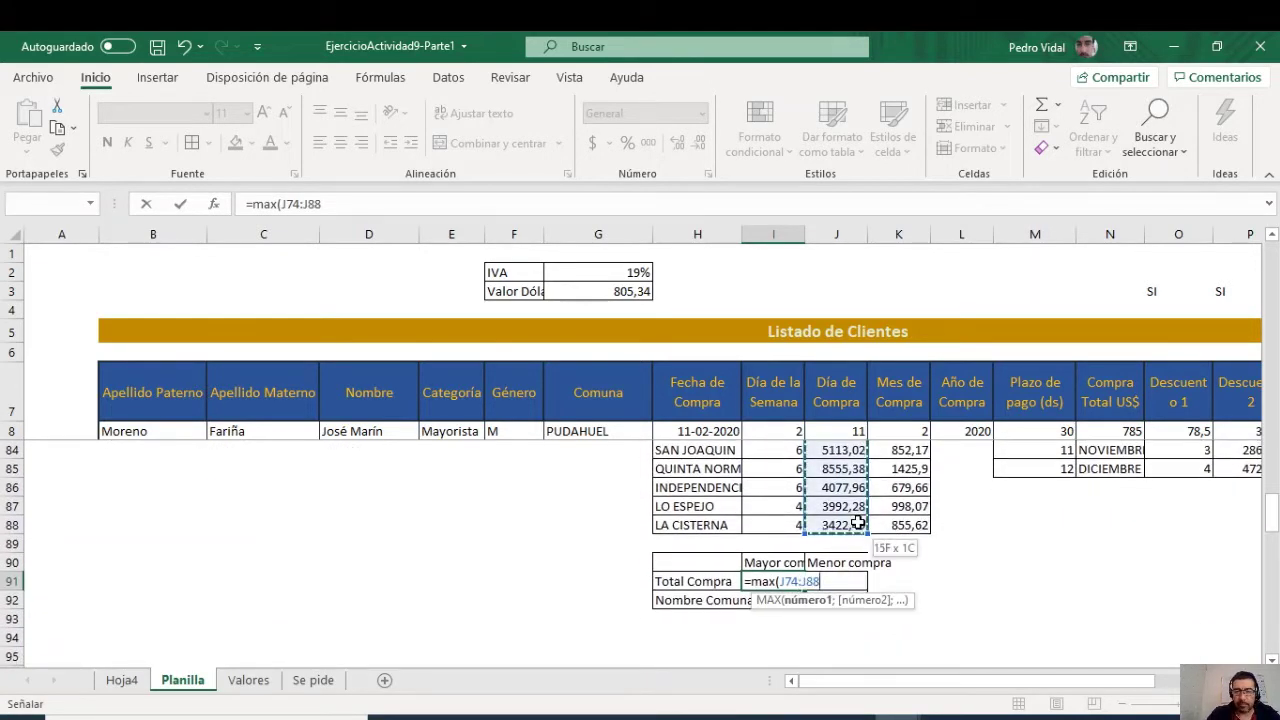
pyautogui.write(')')
pyautogui.press('Return')
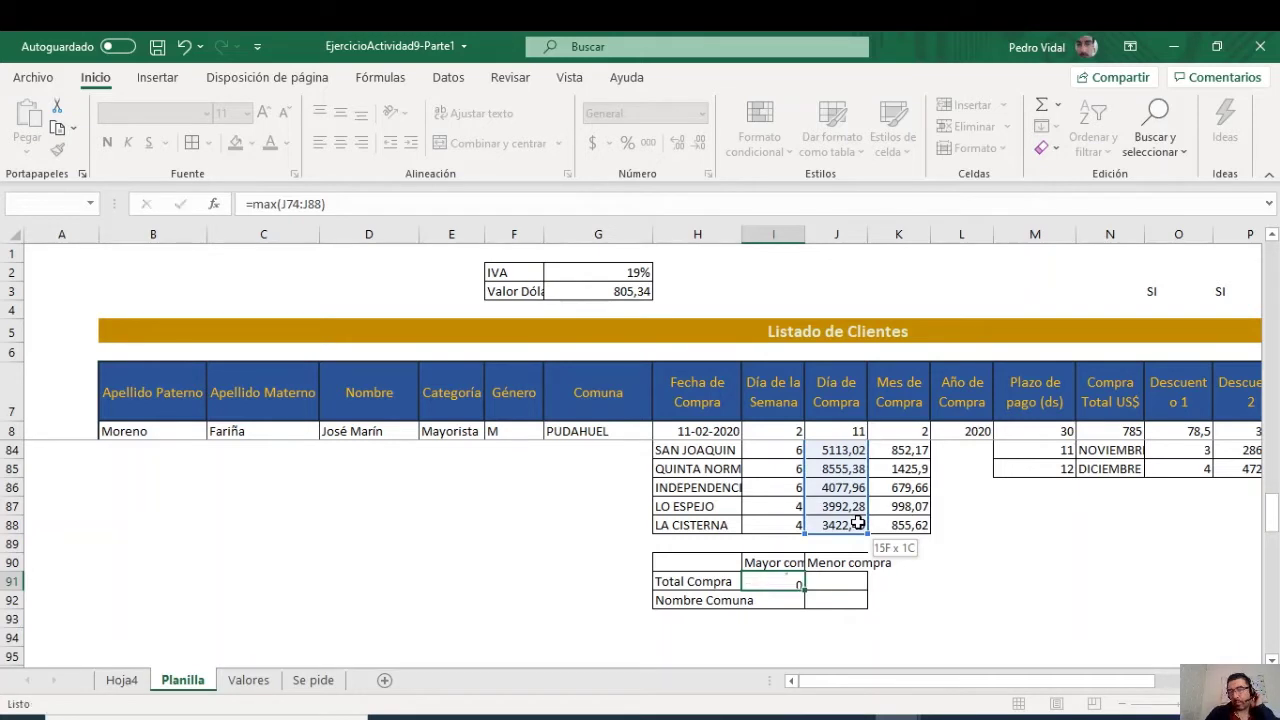
# Step: Calculate the lowest total purchase by comuna in J91 with =MIN(J74:J88)
pyautogui.click(821, 577)
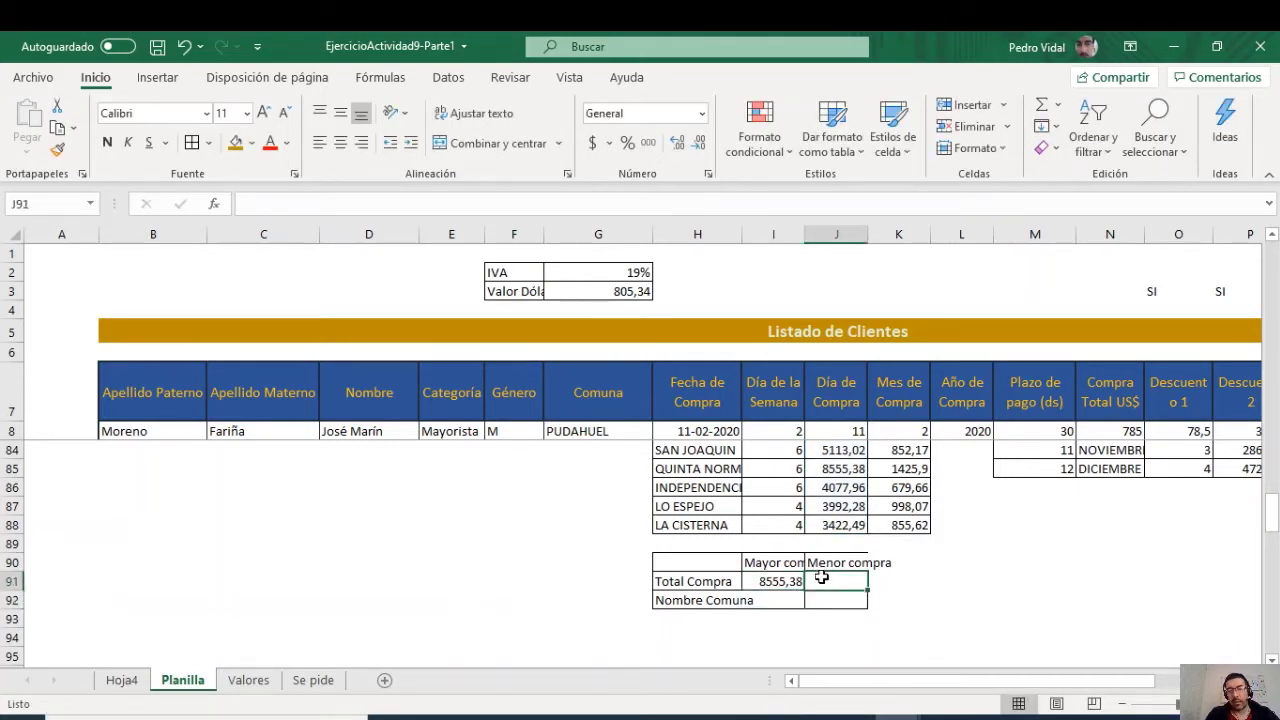
pyautogui.write('=min')
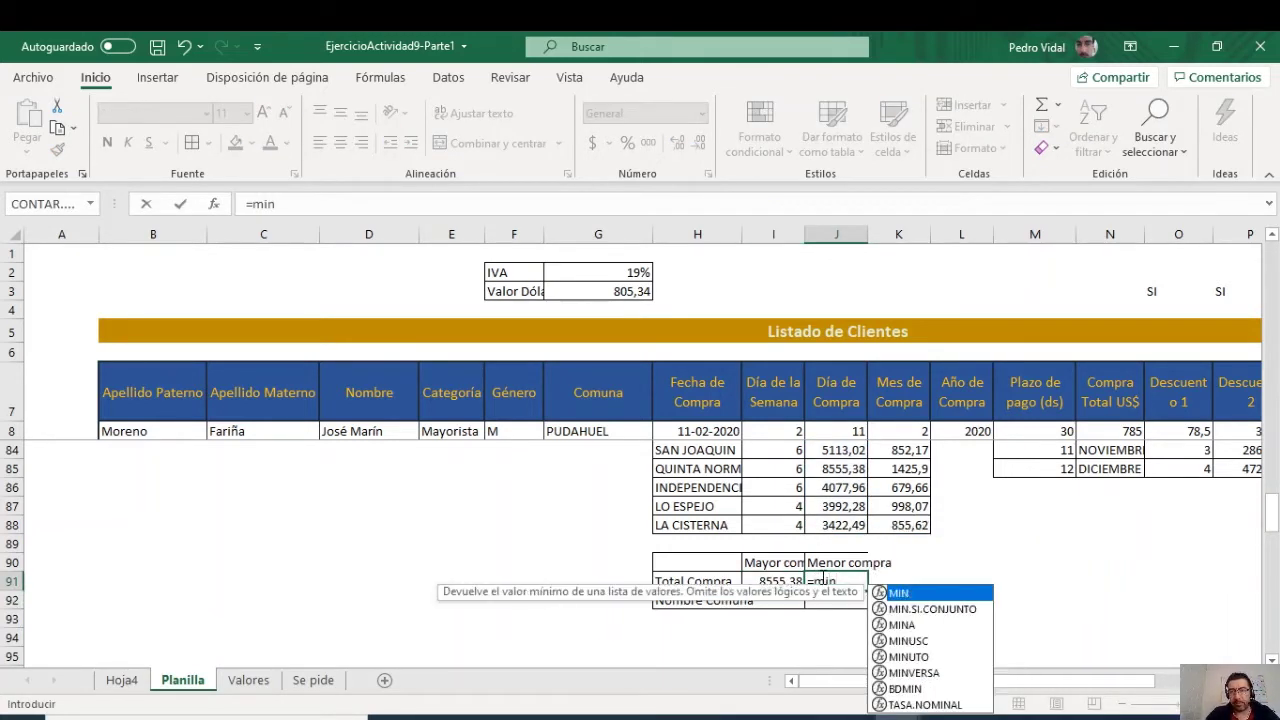
pyautogui.write('(')
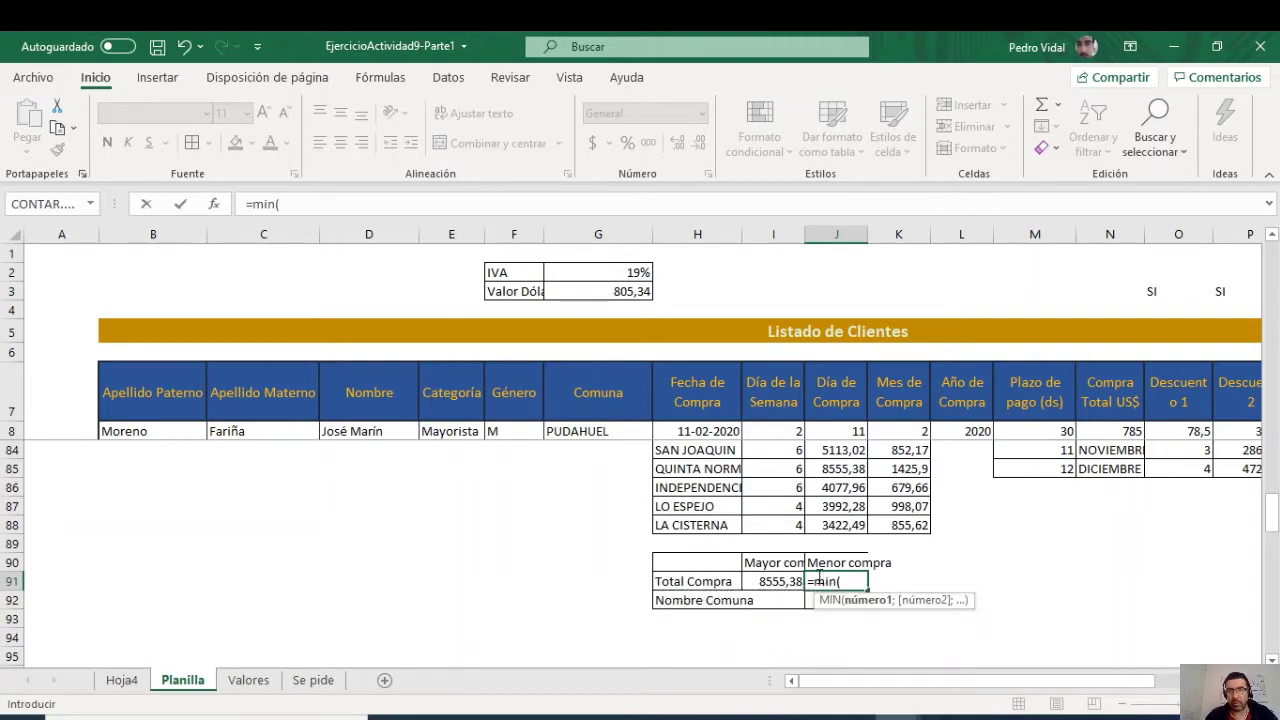
pyautogui.click(856, 524)
pyautogui.scroll(4, 852, 525)
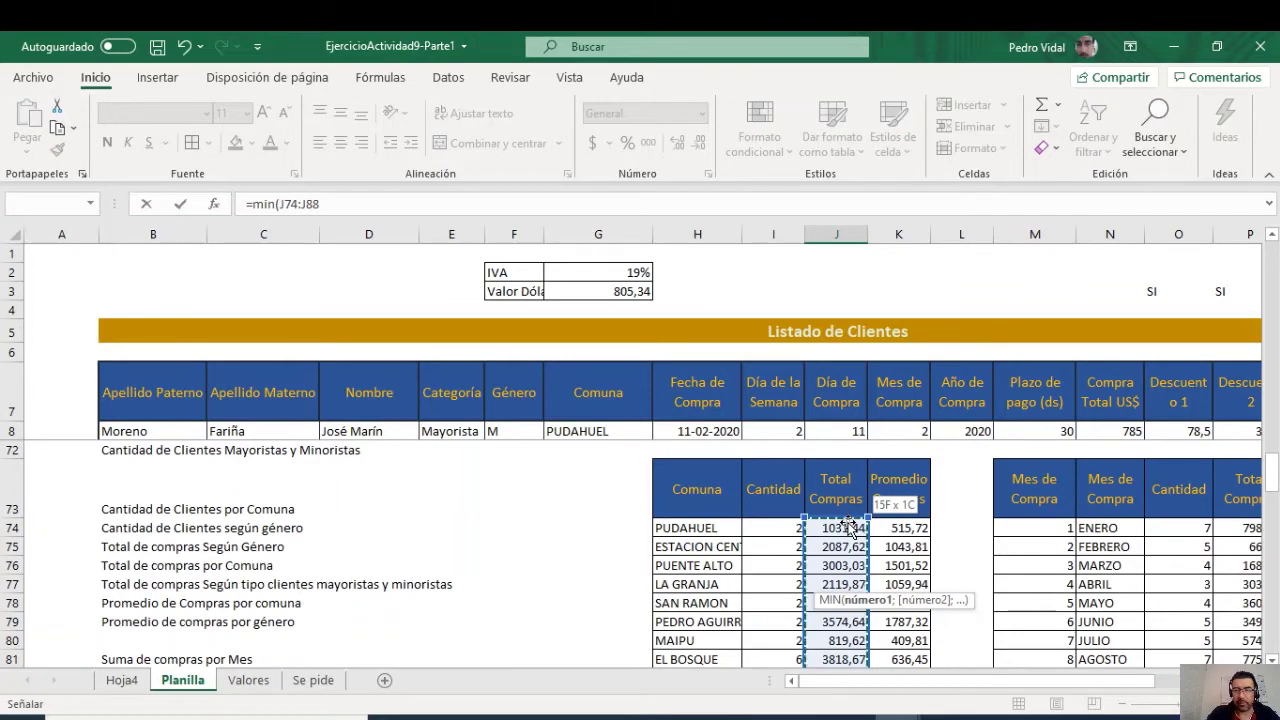
pyautogui.press('Return')
pyautogui.scroll(-1, 838, 595)
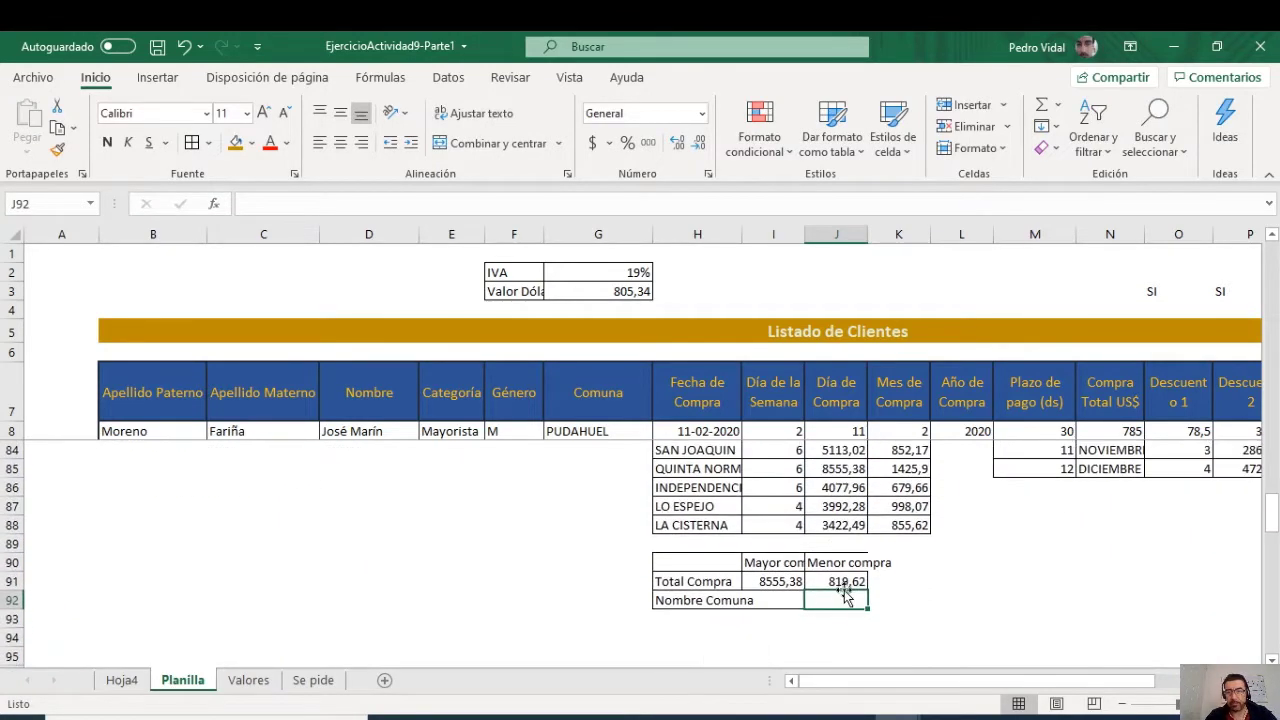
# Step: Autofit column H so the comuna names and the Nombre Comuna label fit
pyautogui.click(790, 598)
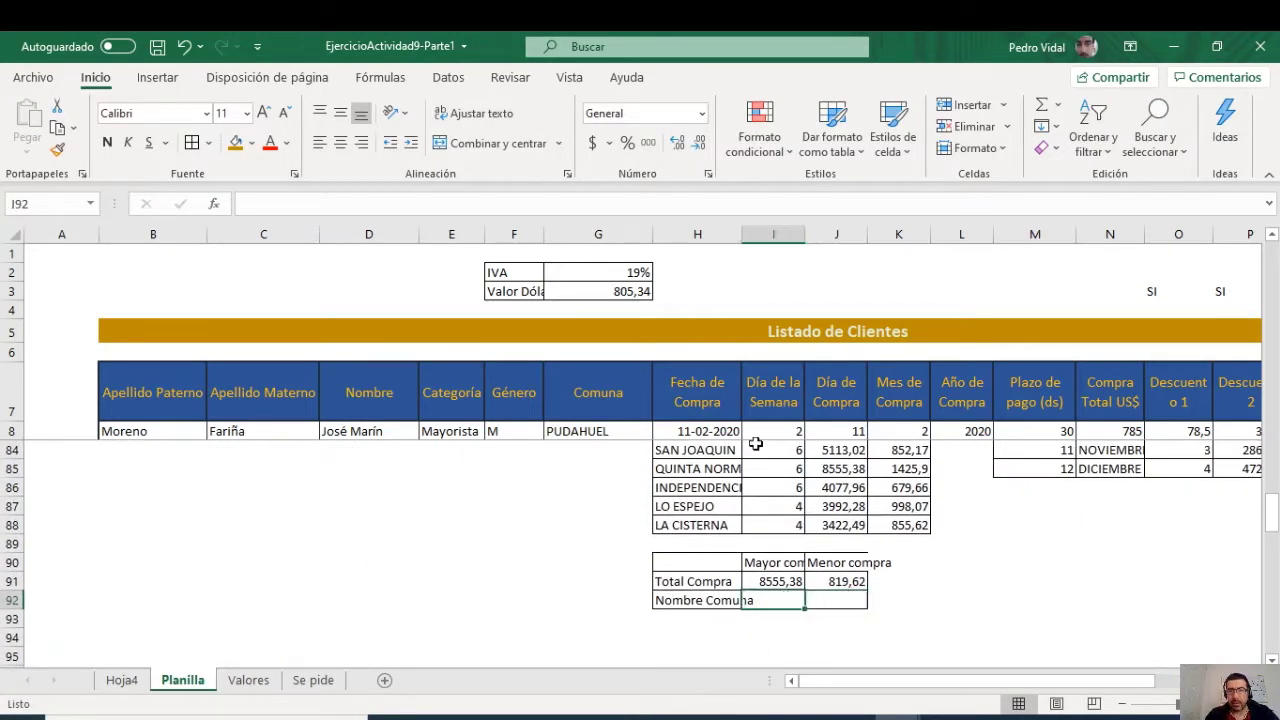
pyautogui.doubleClick(740, 231)
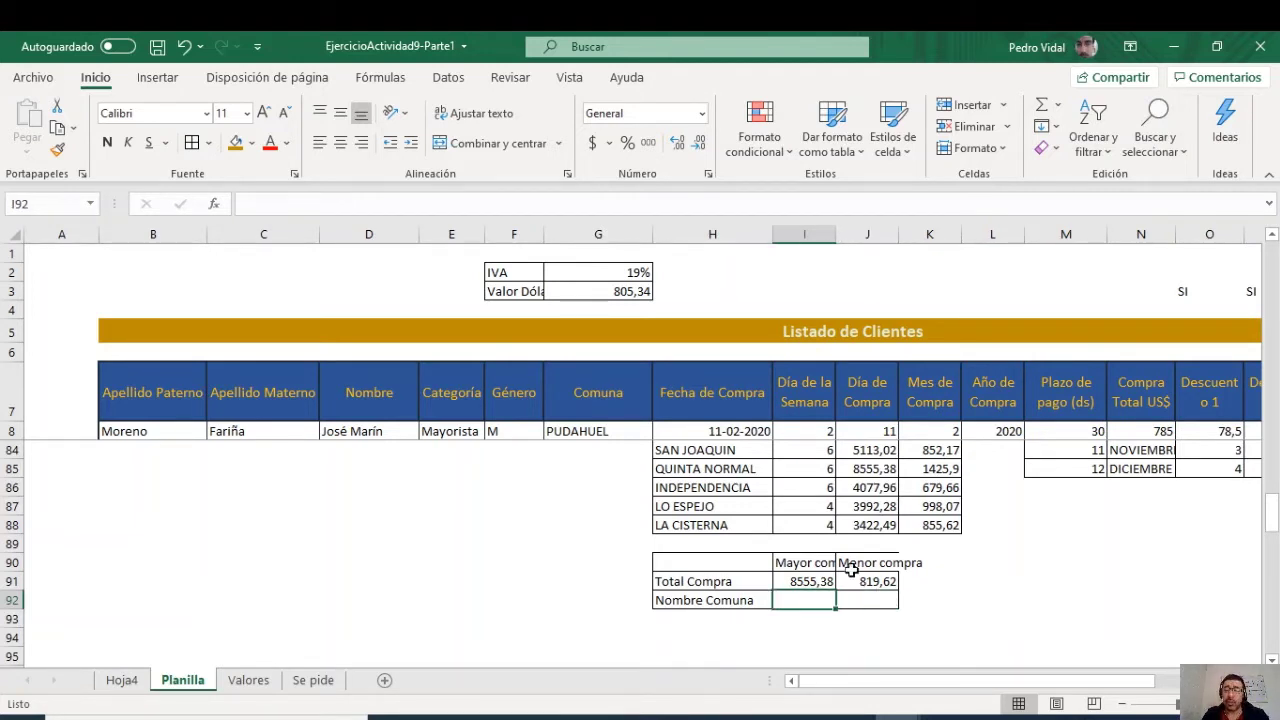
# Step: Unfreeze the panes of the Planilla sheet so the client list headers scroll with the rows
pyautogui.click(818, 578)
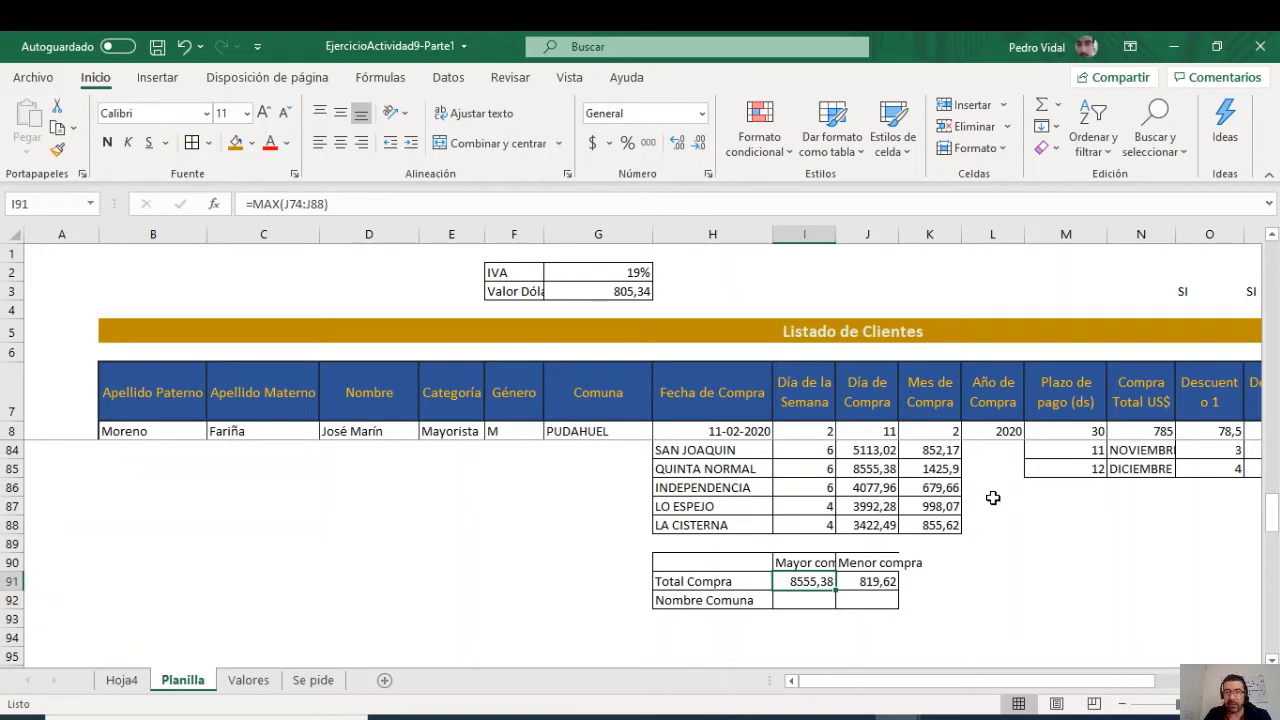
pyautogui.click(510, 77)
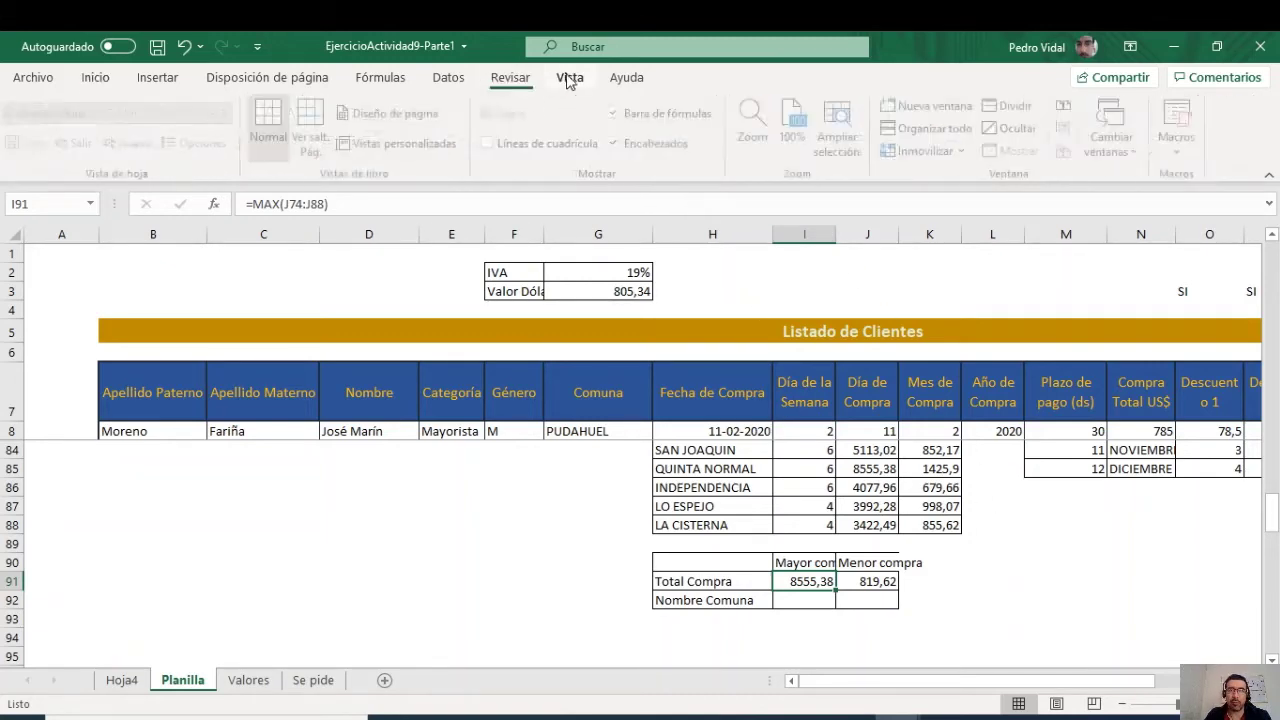
pyautogui.click(569, 77)
pyautogui.click(908, 150)
pyautogui.click(950, 178)
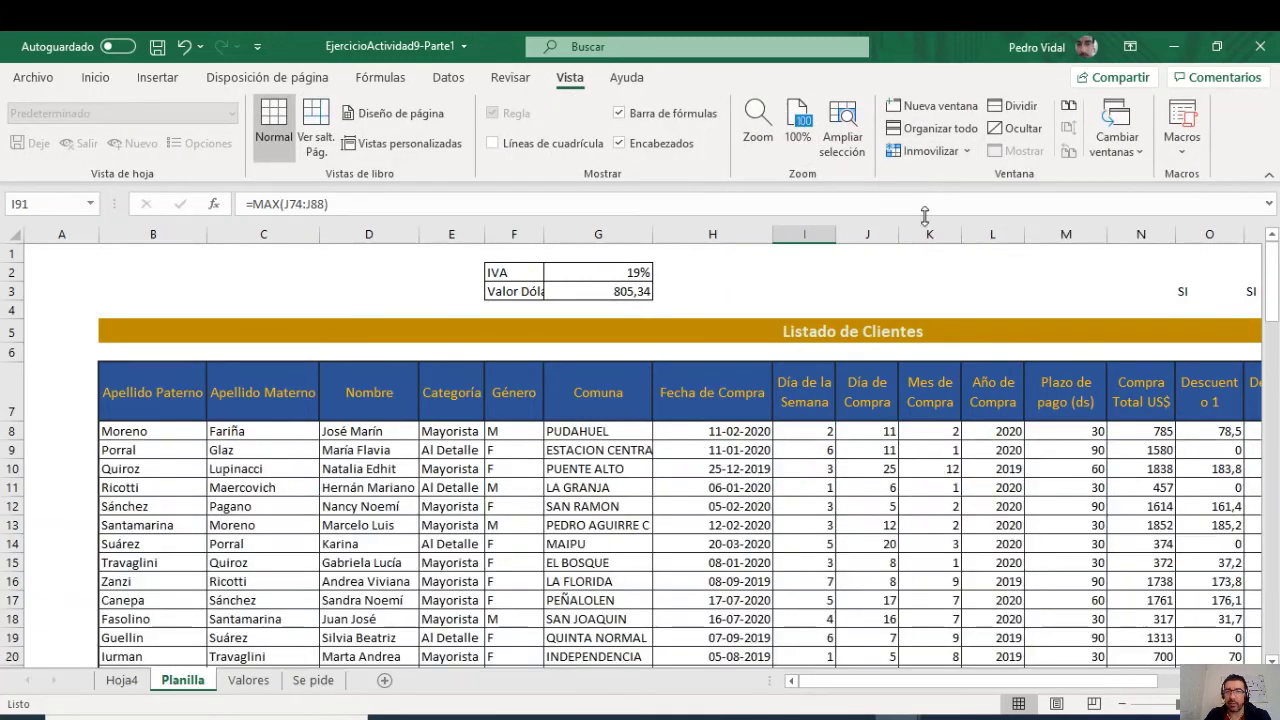
# Step: Examine the comuna summary table H73:K88, the highest-purchase cell I91 and the empty column beside the comuna names
pyautogui.scroll(-9, 709, 540)
pyautogui.scroll(-14, 709, 540)
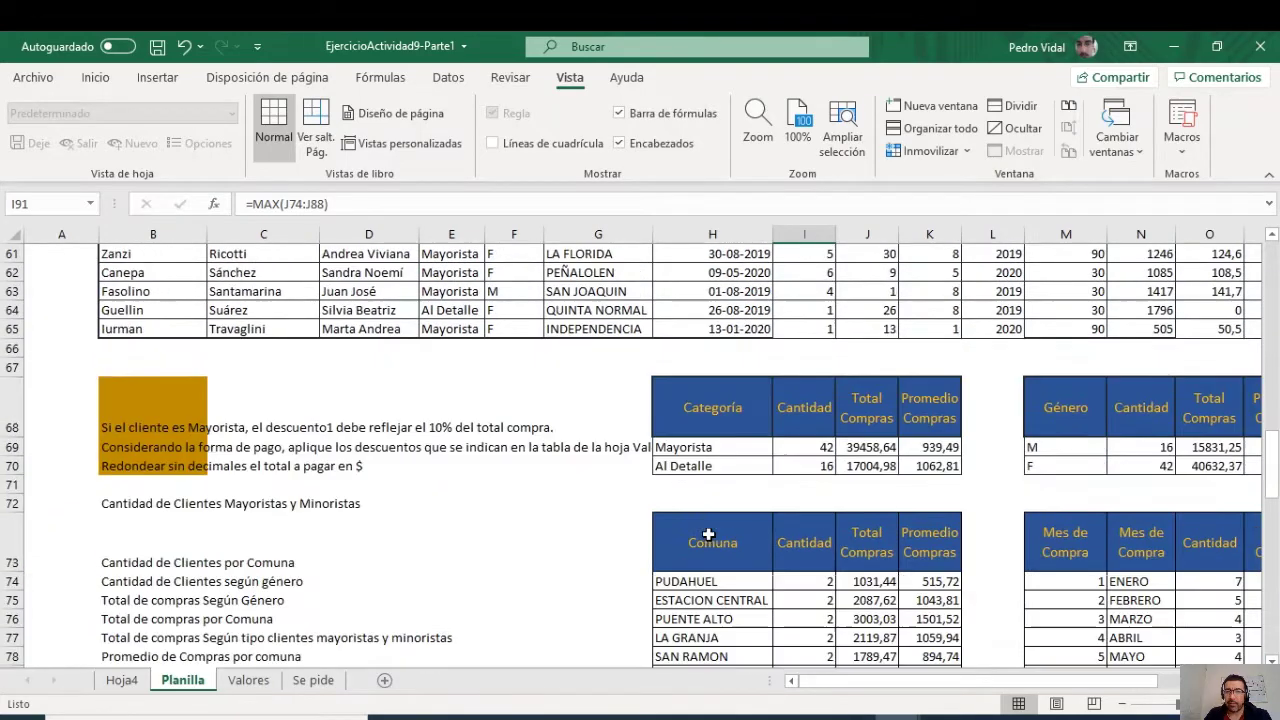
pyautogui.moveTo(712, 340); pyautogui.dragTo(928, 632)
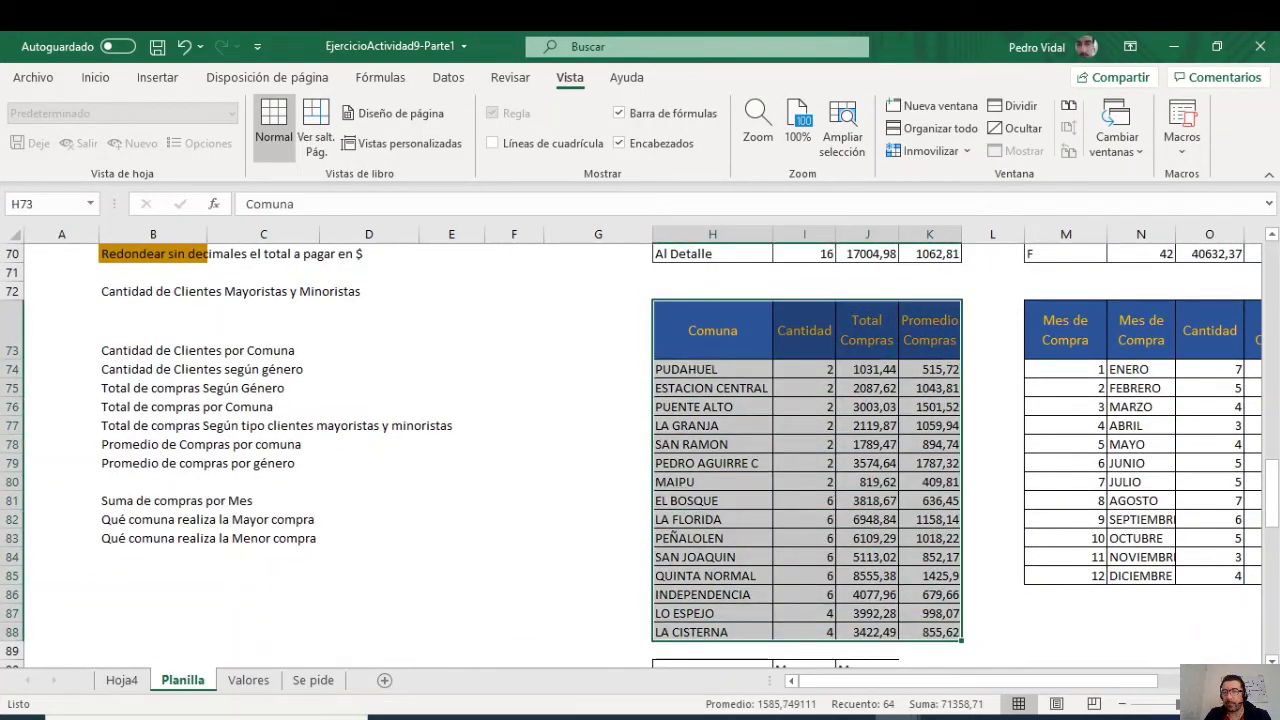
pyautogui.hscroll(4, 762, 537)
pyautogui.scroll(-2, 762, 537)
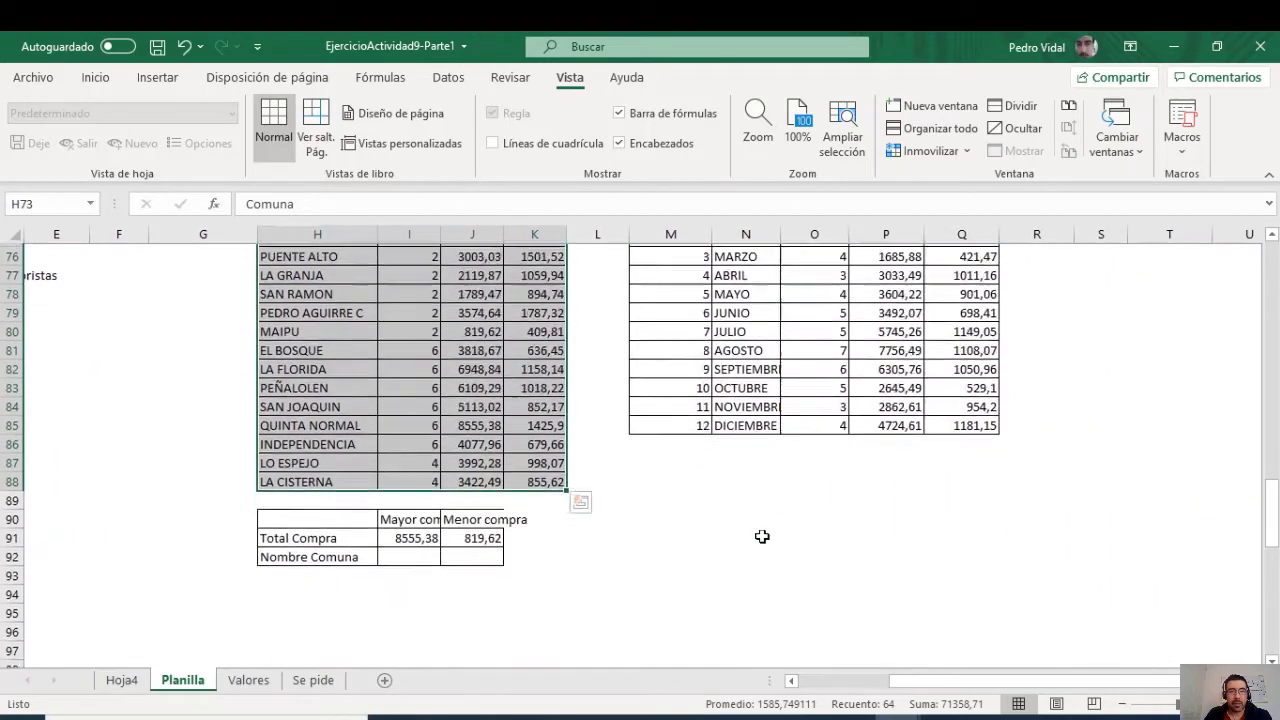
pyautogui.scroll(1, 762, 537)
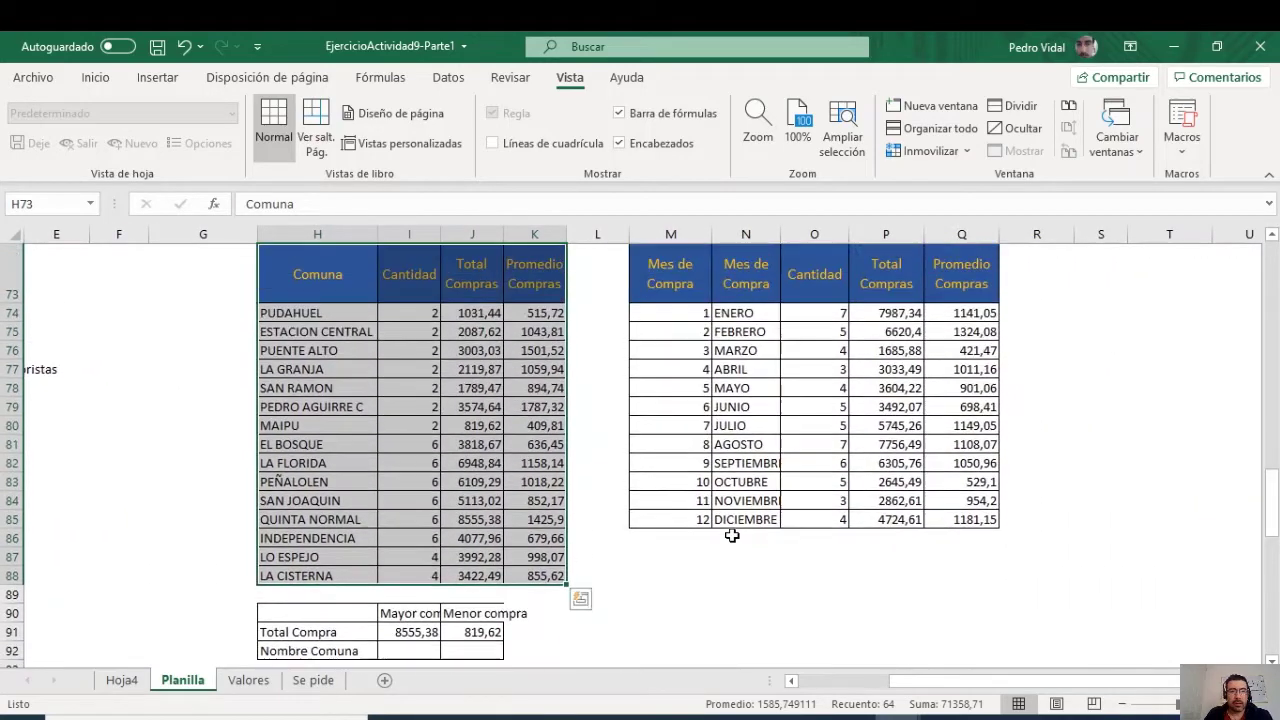
pyautogui.click(426, 635)
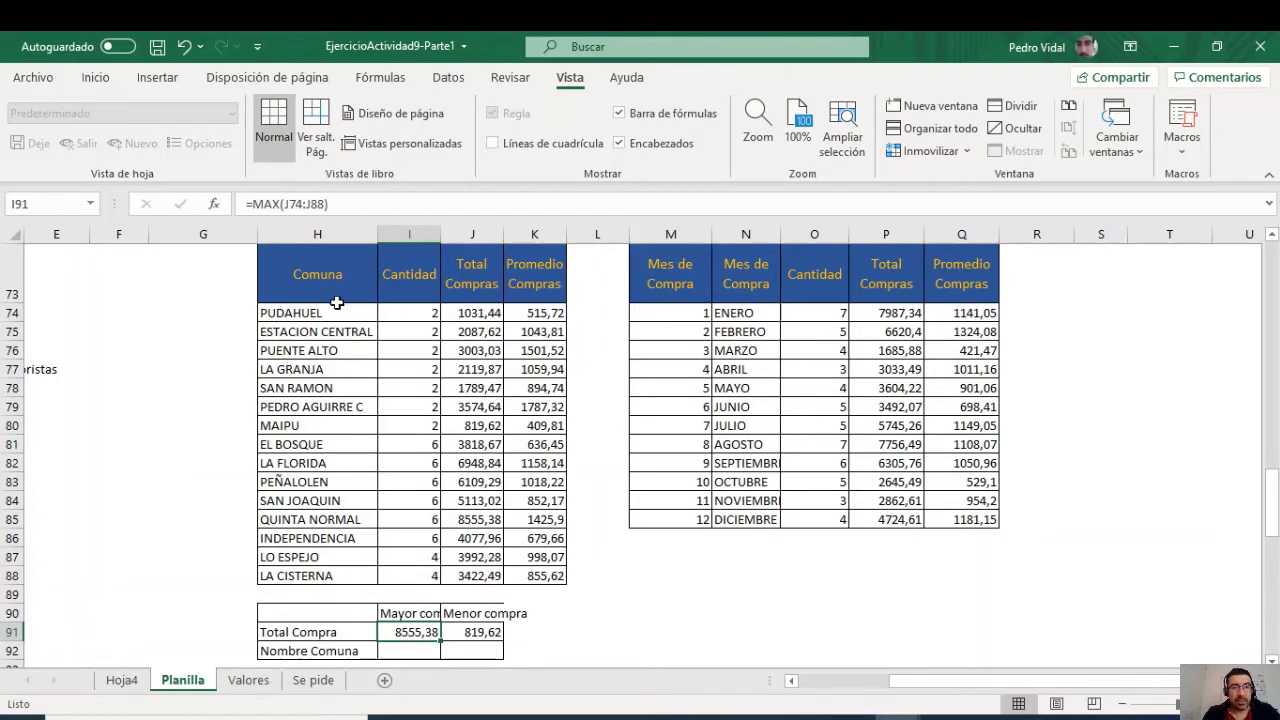
pyautogui.click(220, 314)
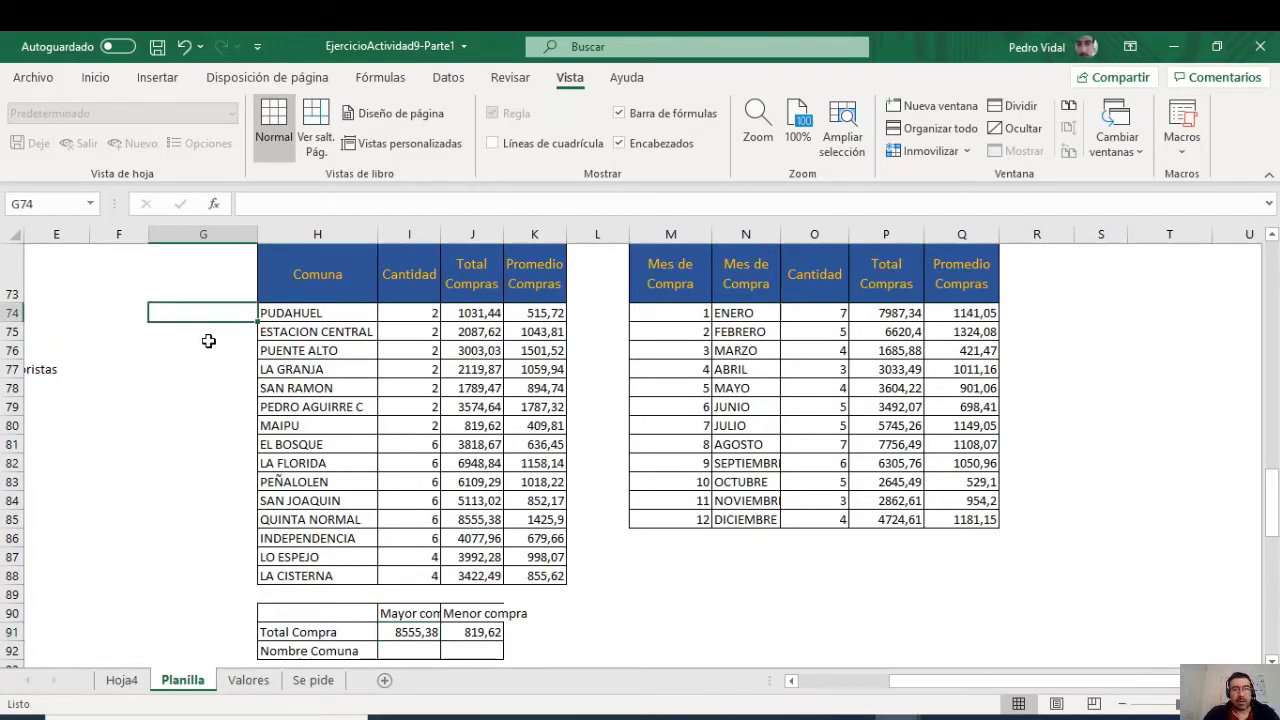
# Step: Copy the Total Compras column J73:J88 with its formatting to G73:G88, beside the comuna names
pyautogui.moveTo(470, 280); pyautogui.dragTo(485, 568)
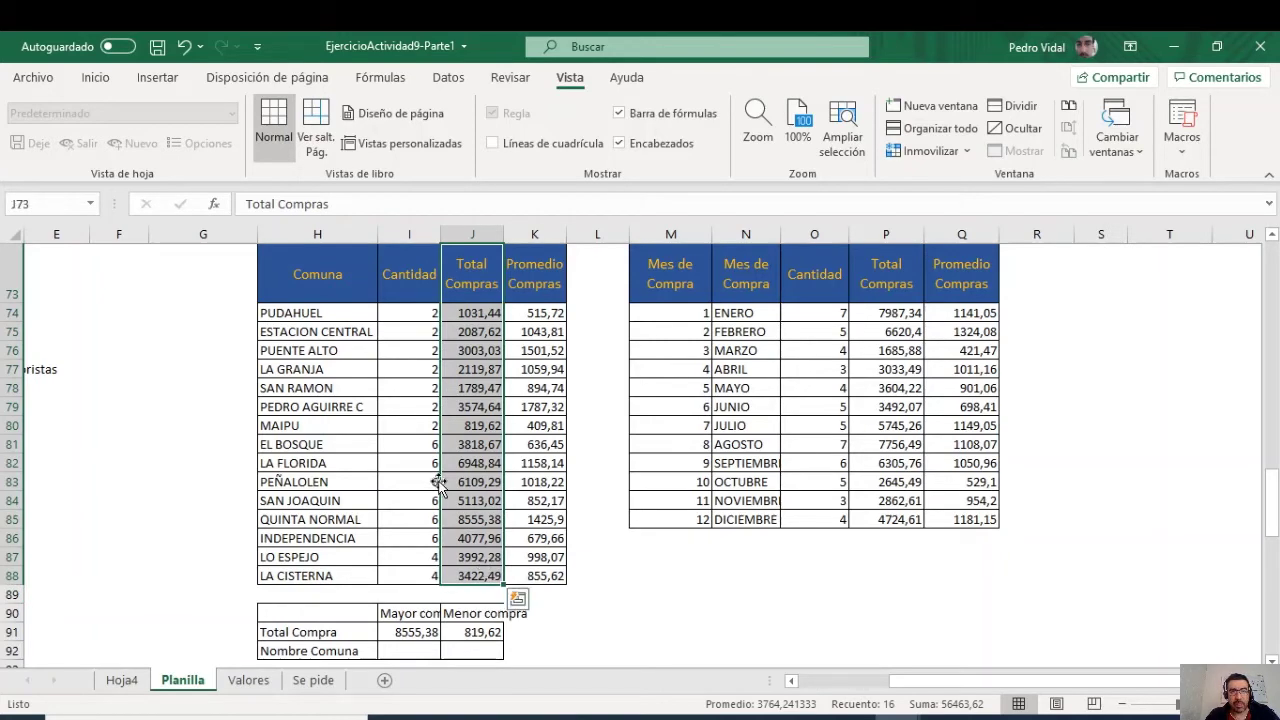
pyautogui.moveTo(407, 488); pyautogui.dragTo(214, 486)
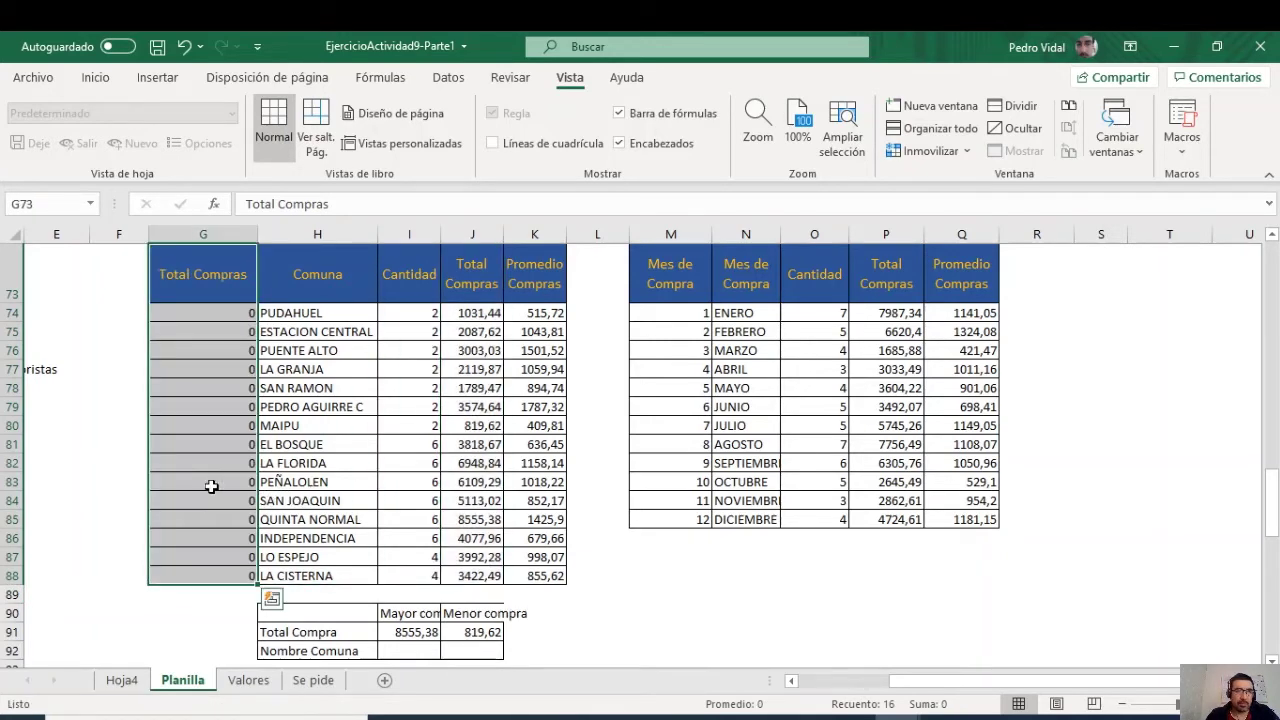
pyautogui.hotkey('ctrl', 'q')
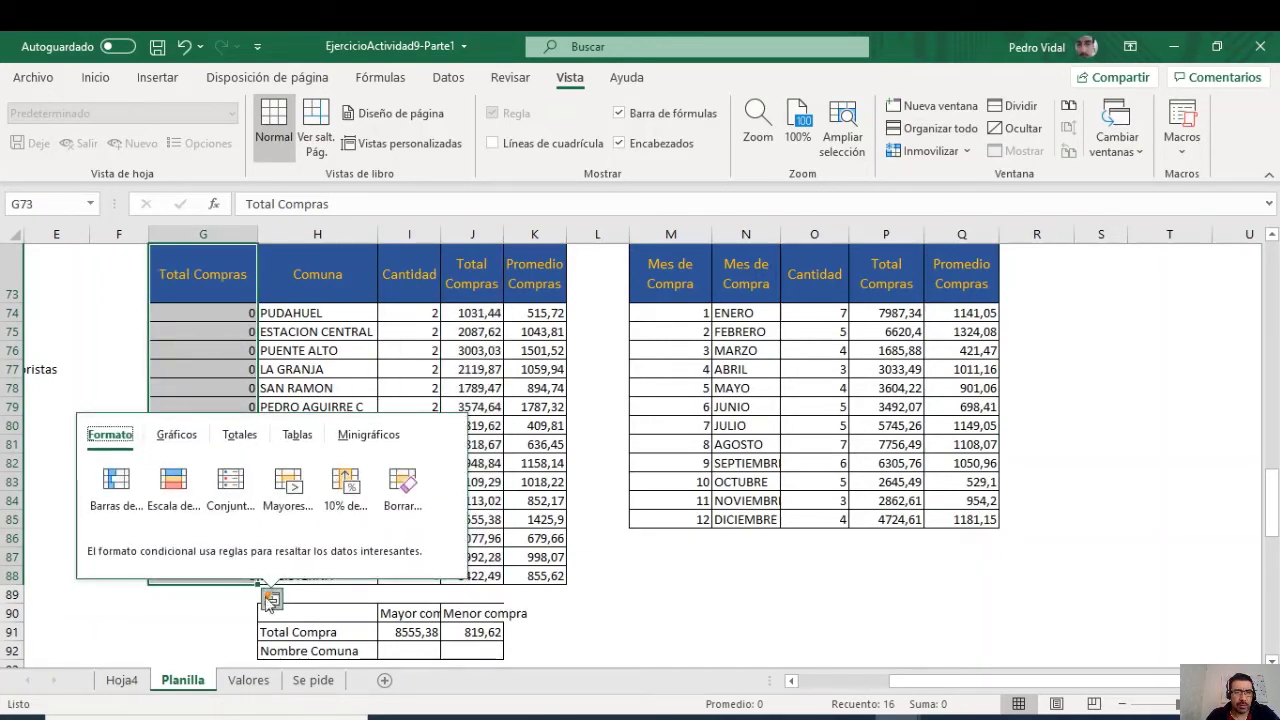
pyautogui.click(446, 292)
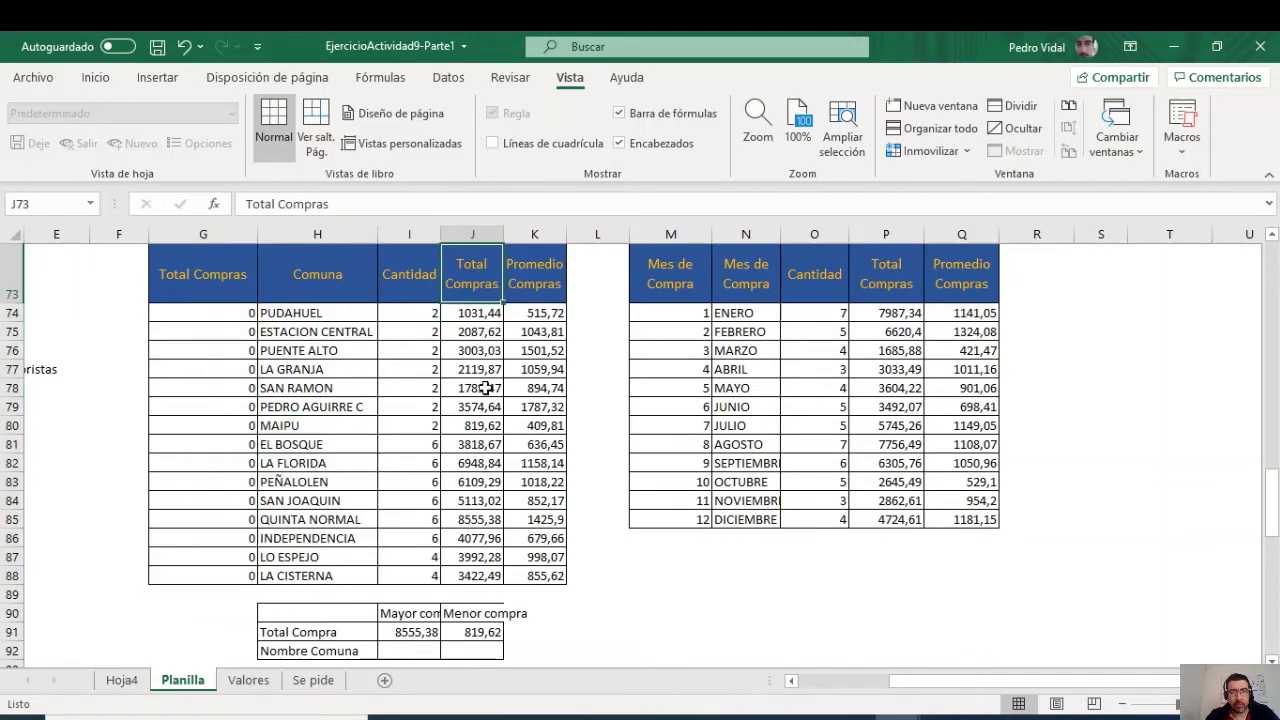
# Step: Paste J73:J88 as values only over G73:G88
pyautogui.keyDown('shift'); pyautogui.click(481, 574); pyautogui.keyUp('shift')
pyautogui.hotkey('ctrl', 'c')
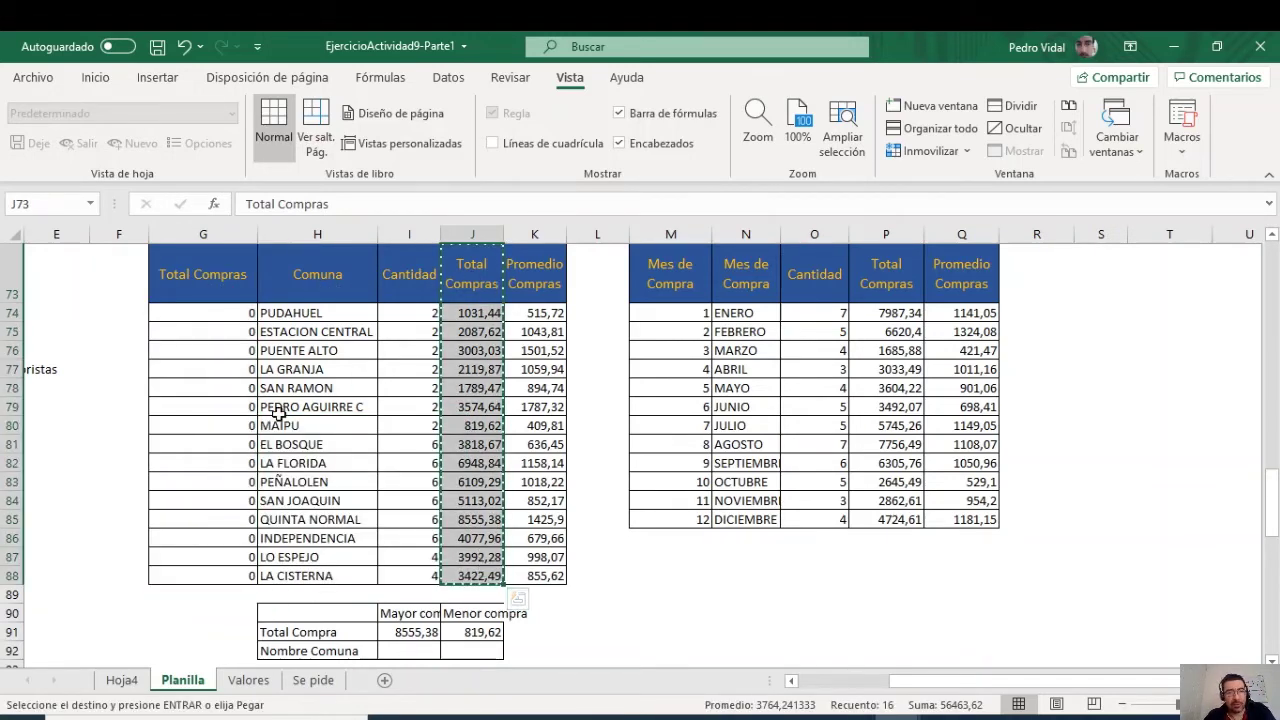
pyautogui.rightClick(220, 292)
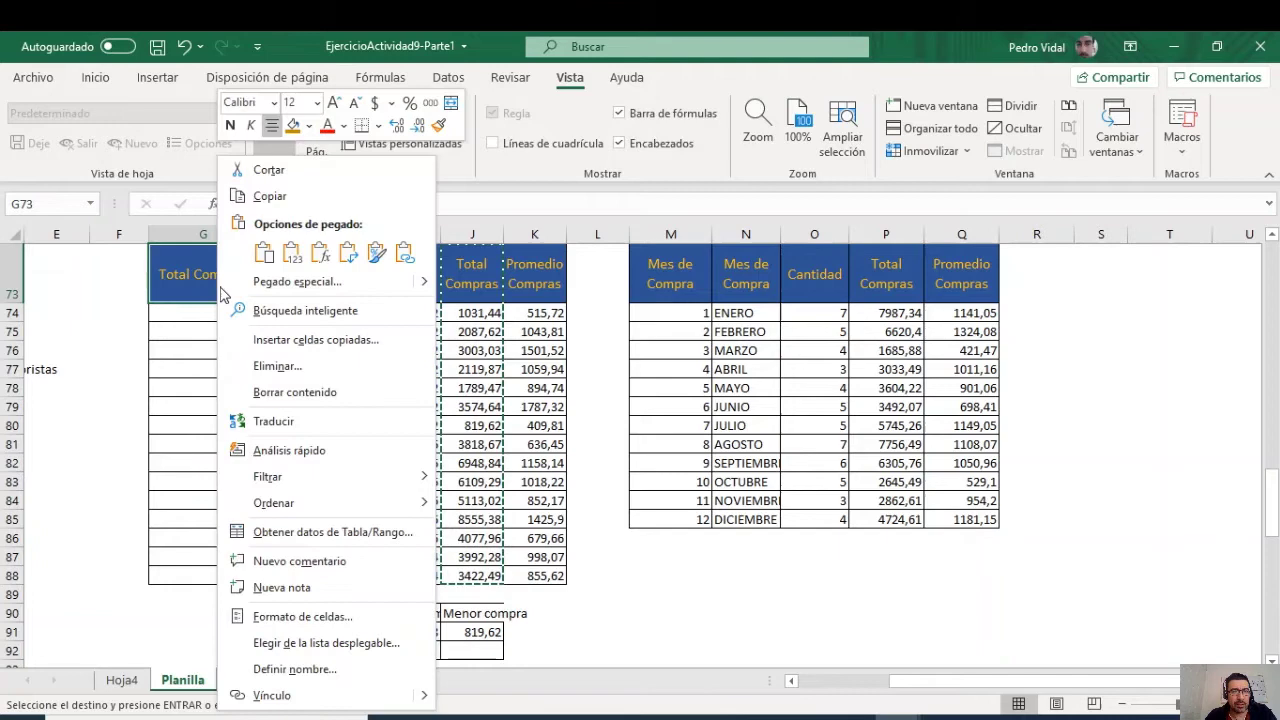
pyautogui.click(291, 252)
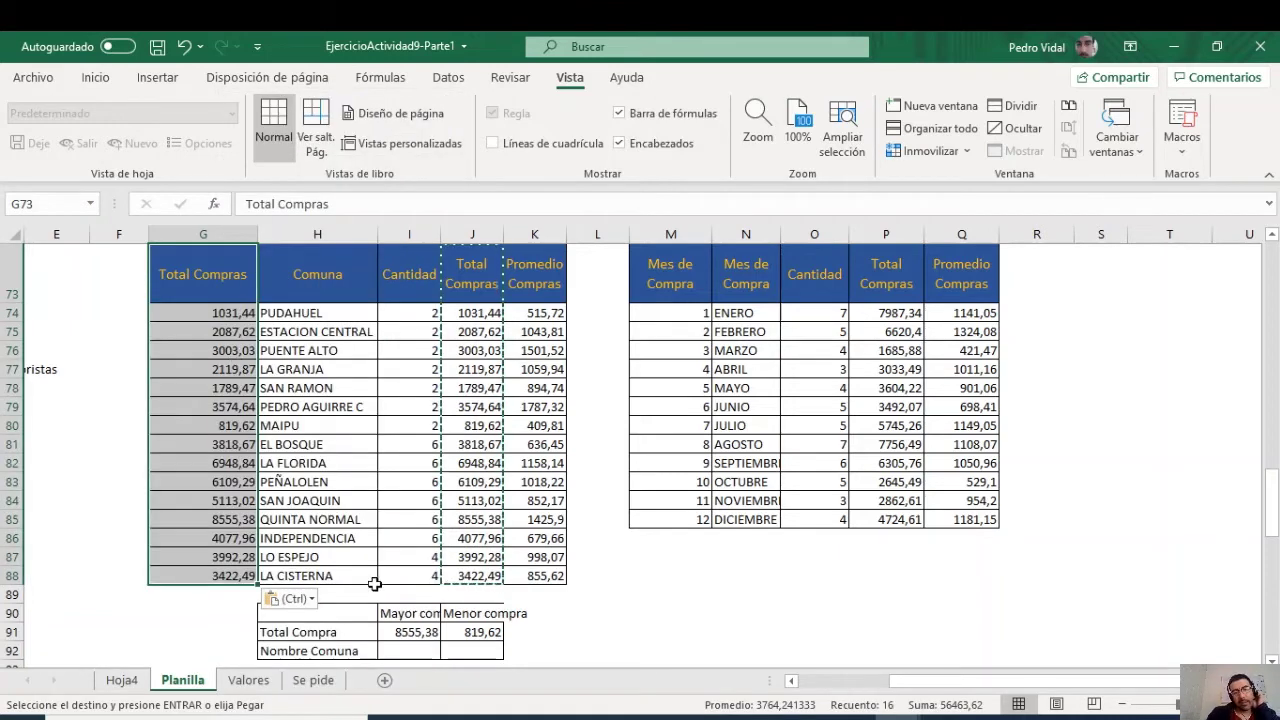
# Step: Look up the name of the comuna with the highest purchase in I92 with =BUSCARV(I91;$G$74:$H$88;2;0)
pyautogui.click(388, 645)
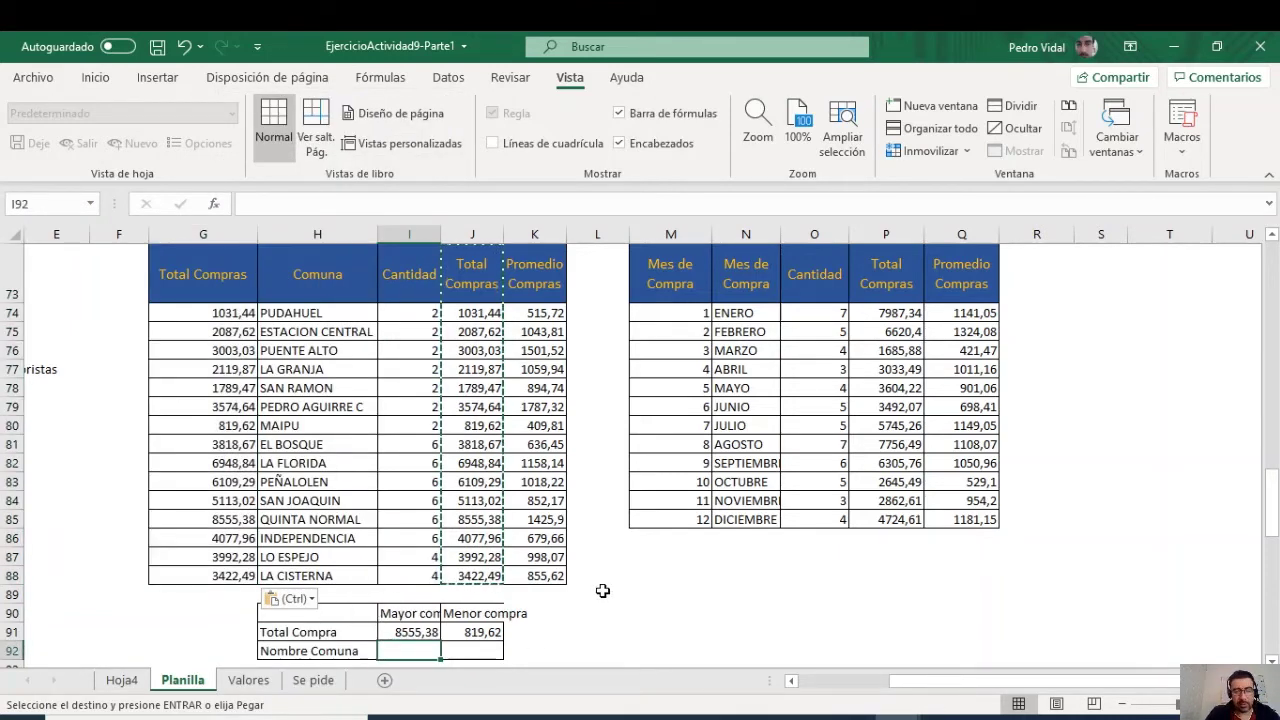
pyautogui.write('=buscar')
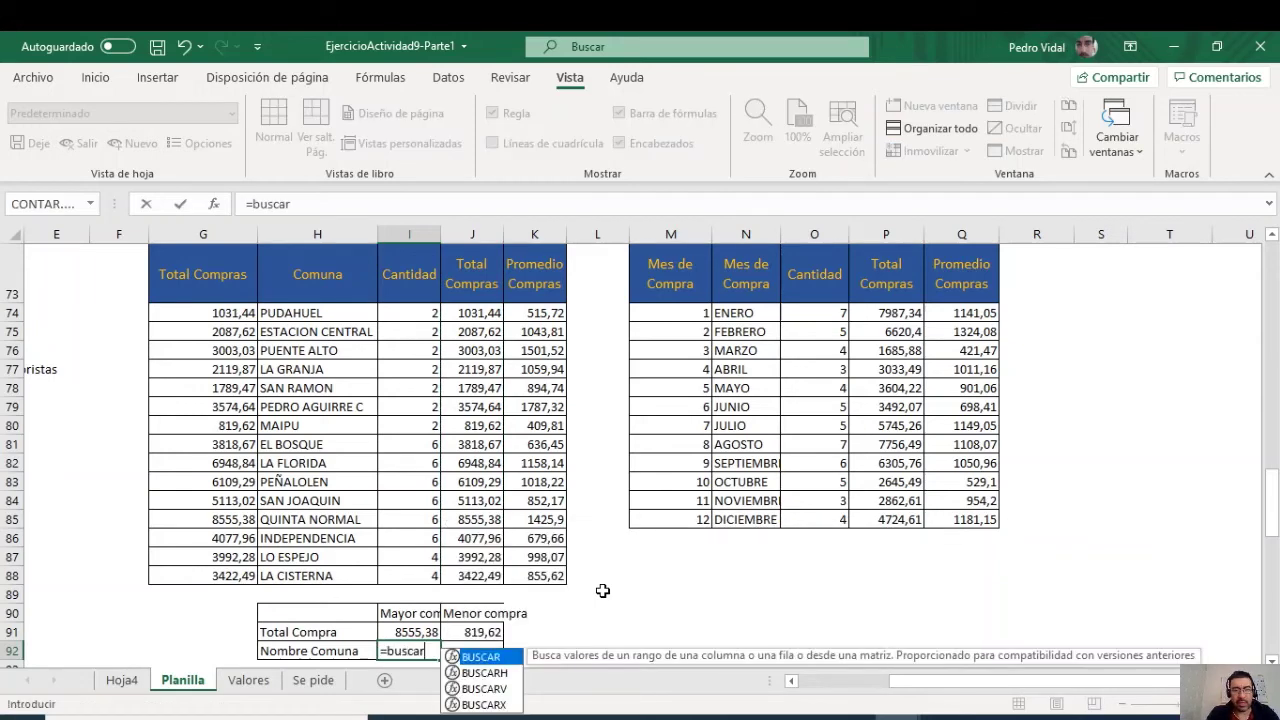
pyautogui.write('v(')
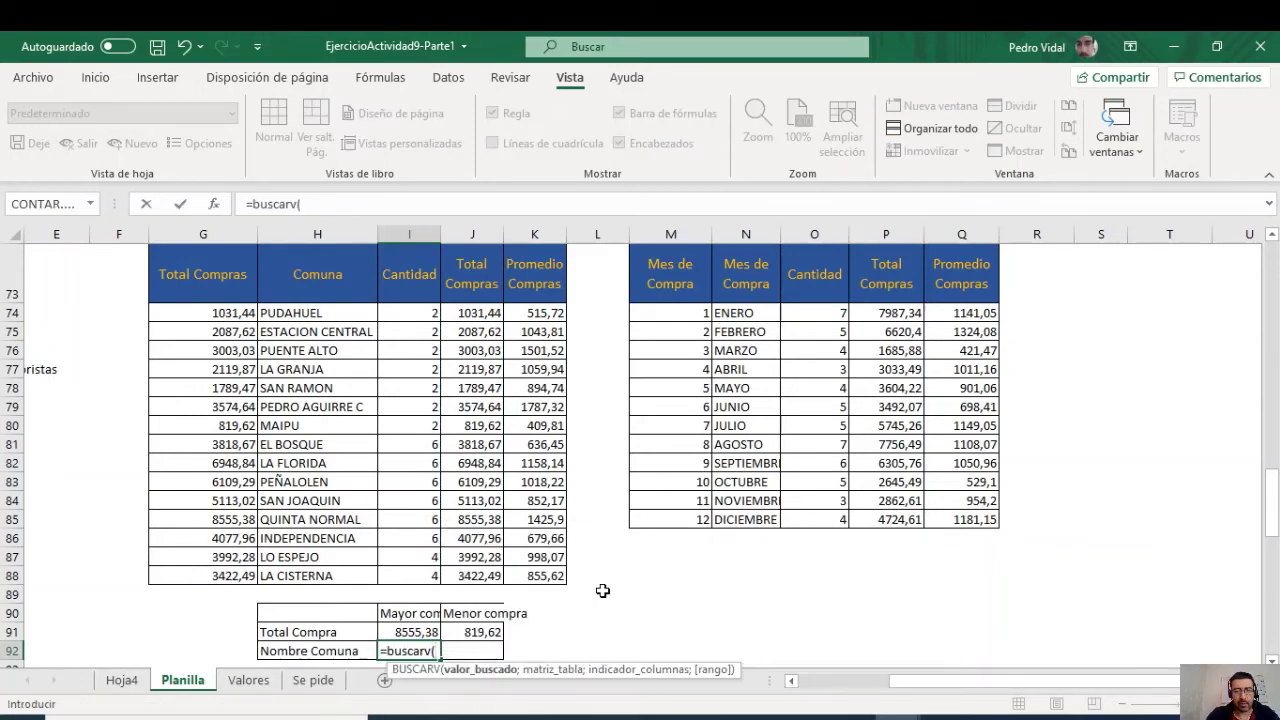
pyautogui.click(418, 632)
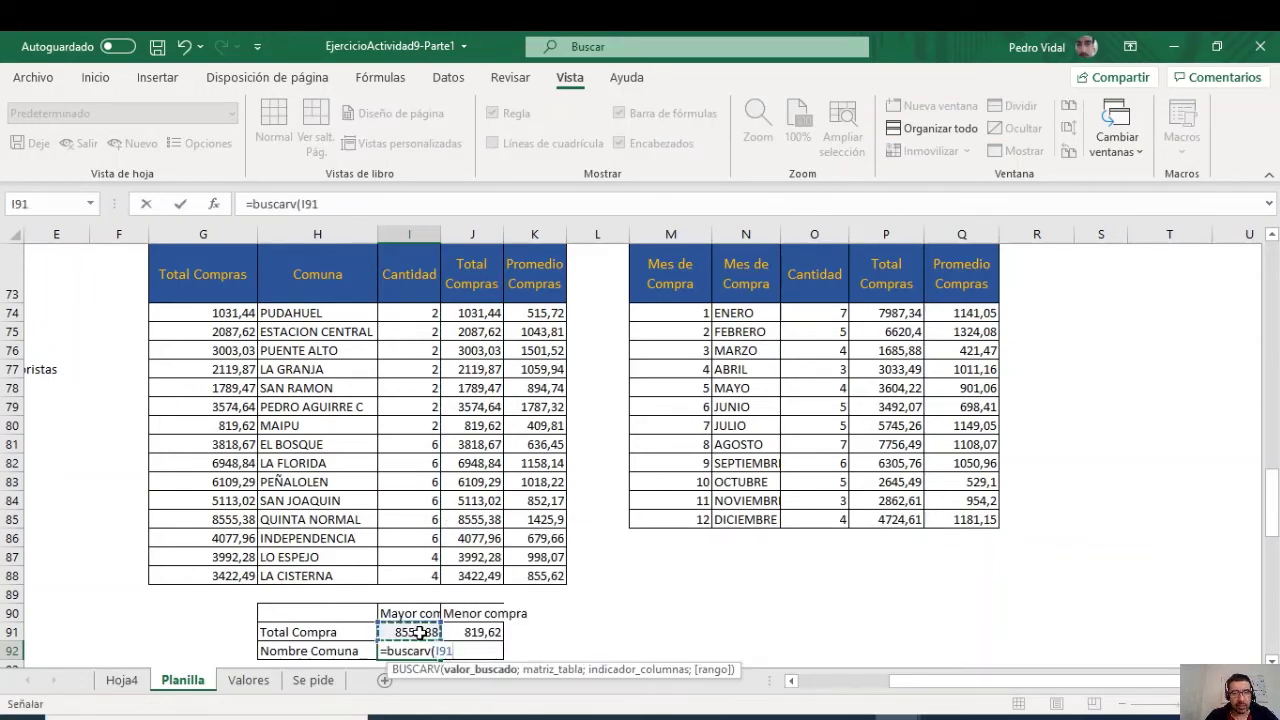
pyautogui.write(';')
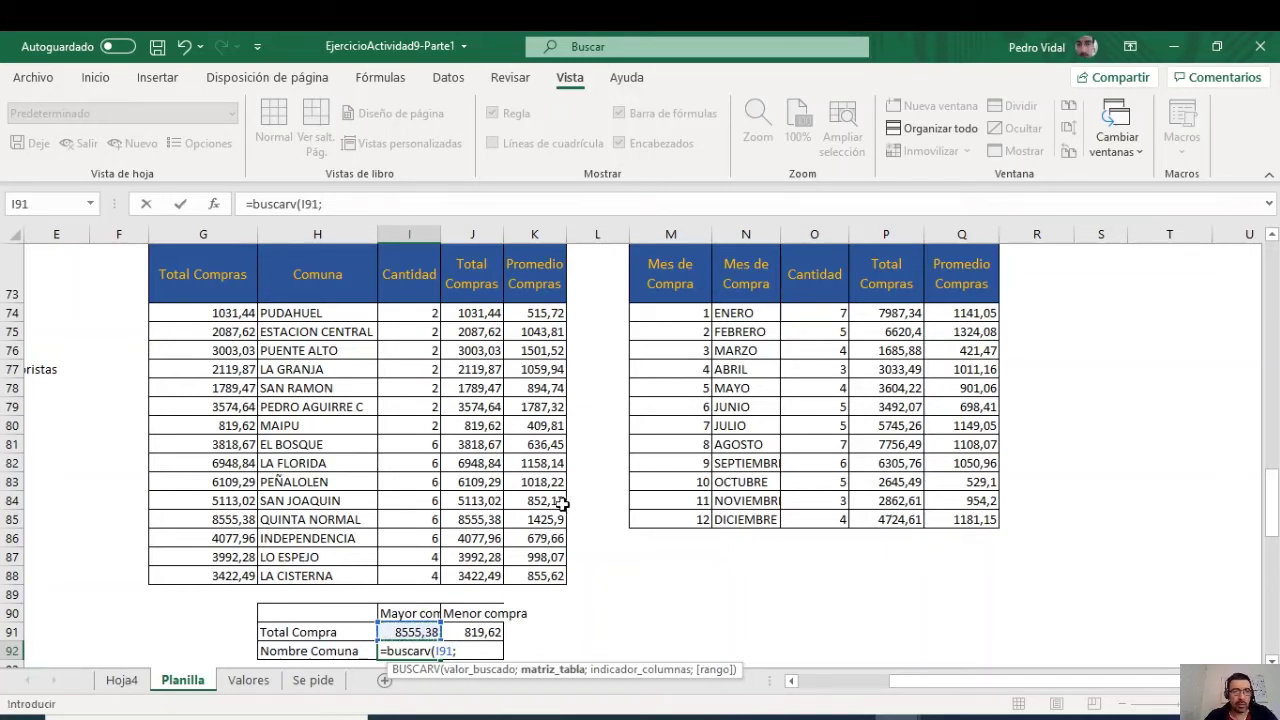
pyautogui.moveTo(236, 314); pyautogui.dragTo(332, 568)
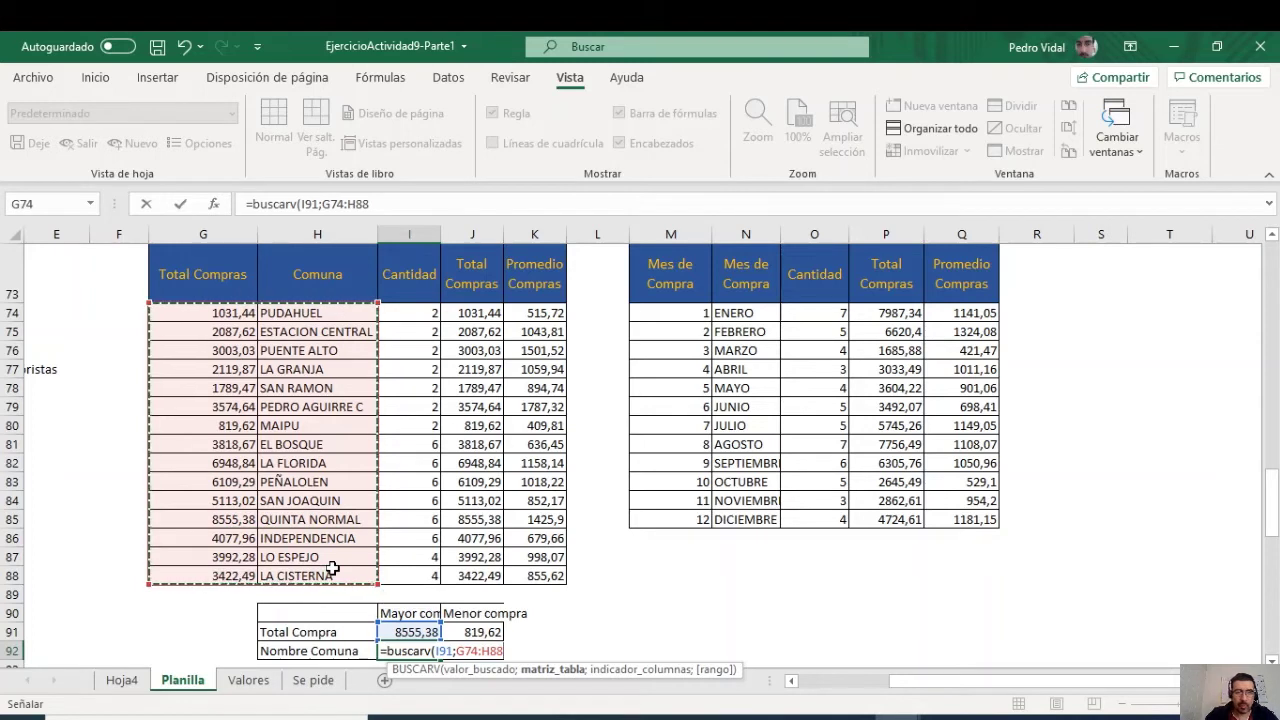
pyautogui.press('F4')
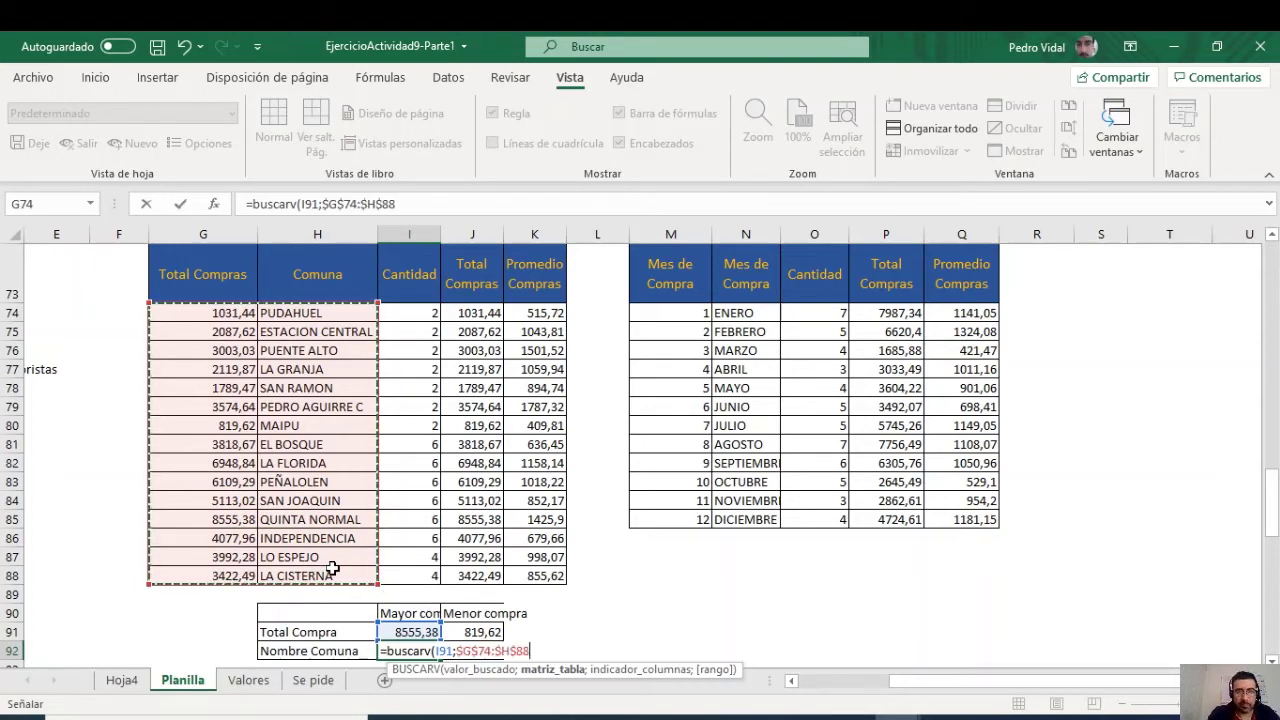
pyautogui.write(';')
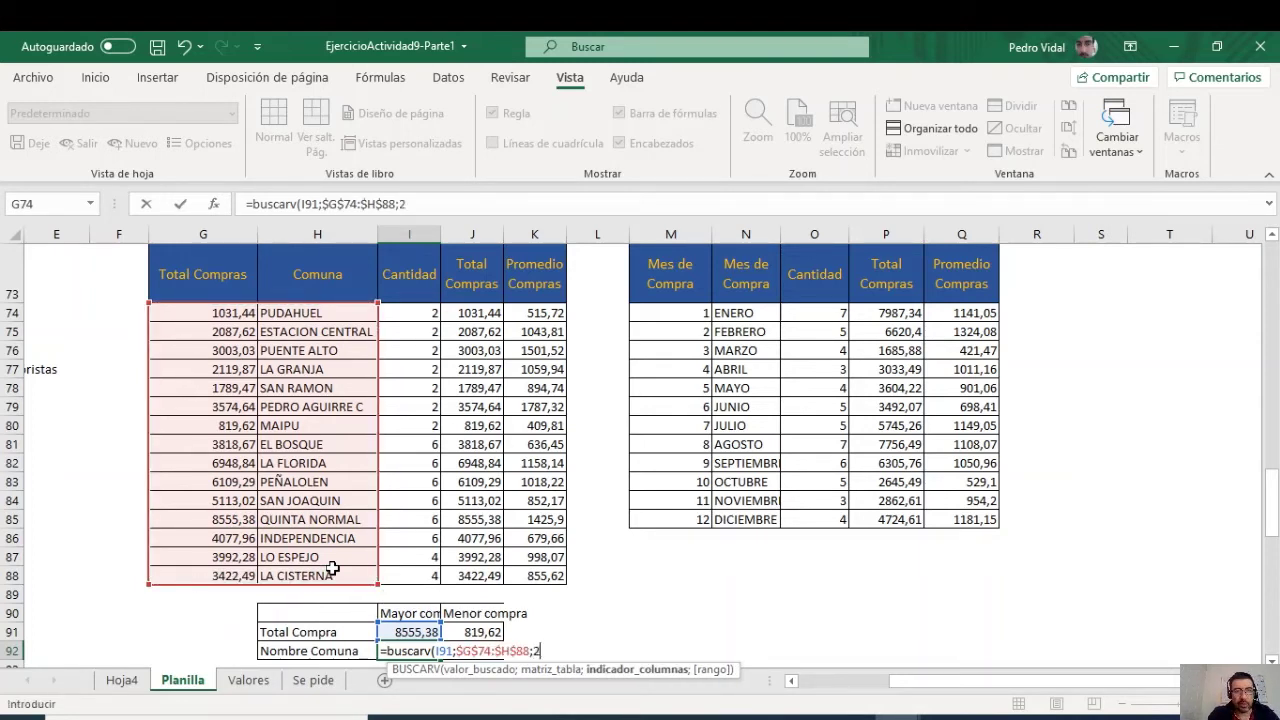
pyautogui.write('2;0)')
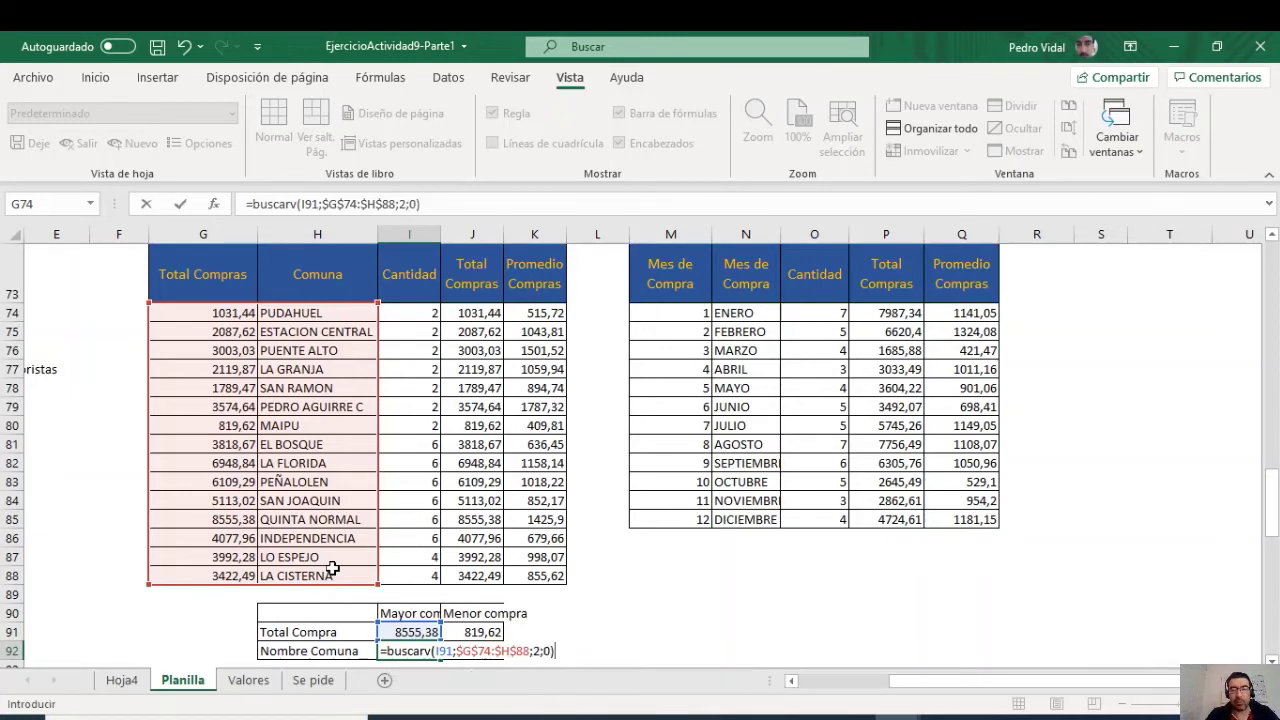
pyautogui.press('Return')
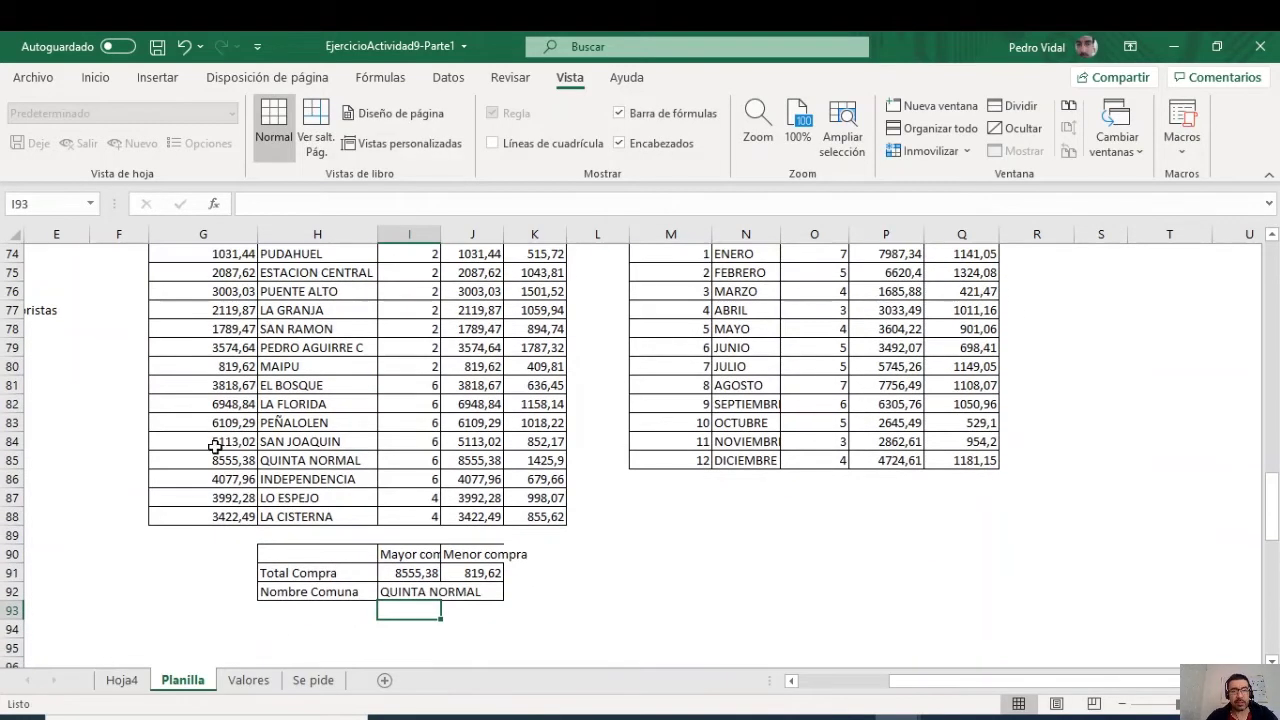
# Step: Fill the lookup formula from I92 into J92 for the lowest purchase and check its references
pyautogui.click(432, 594)
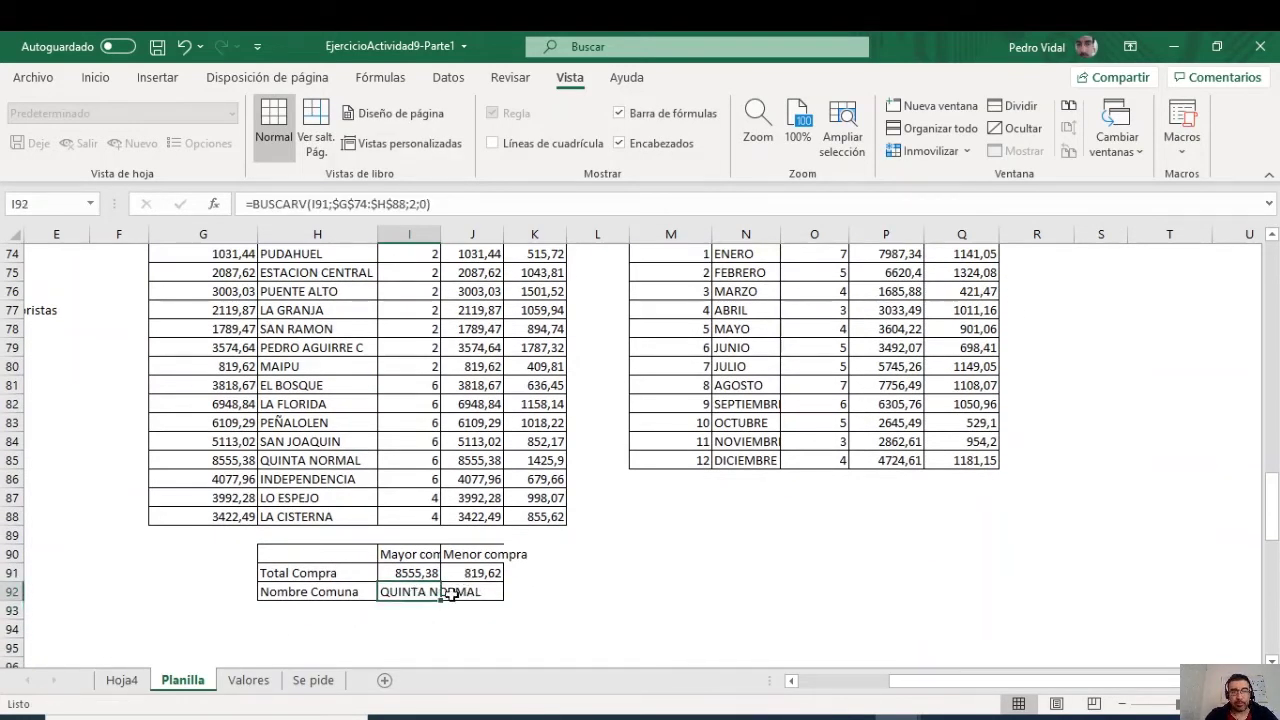
pyautogui.moveTo(451, 594); pyautogui.dragTo(490, 594)
pyautogui.doubleClick(489, 592)
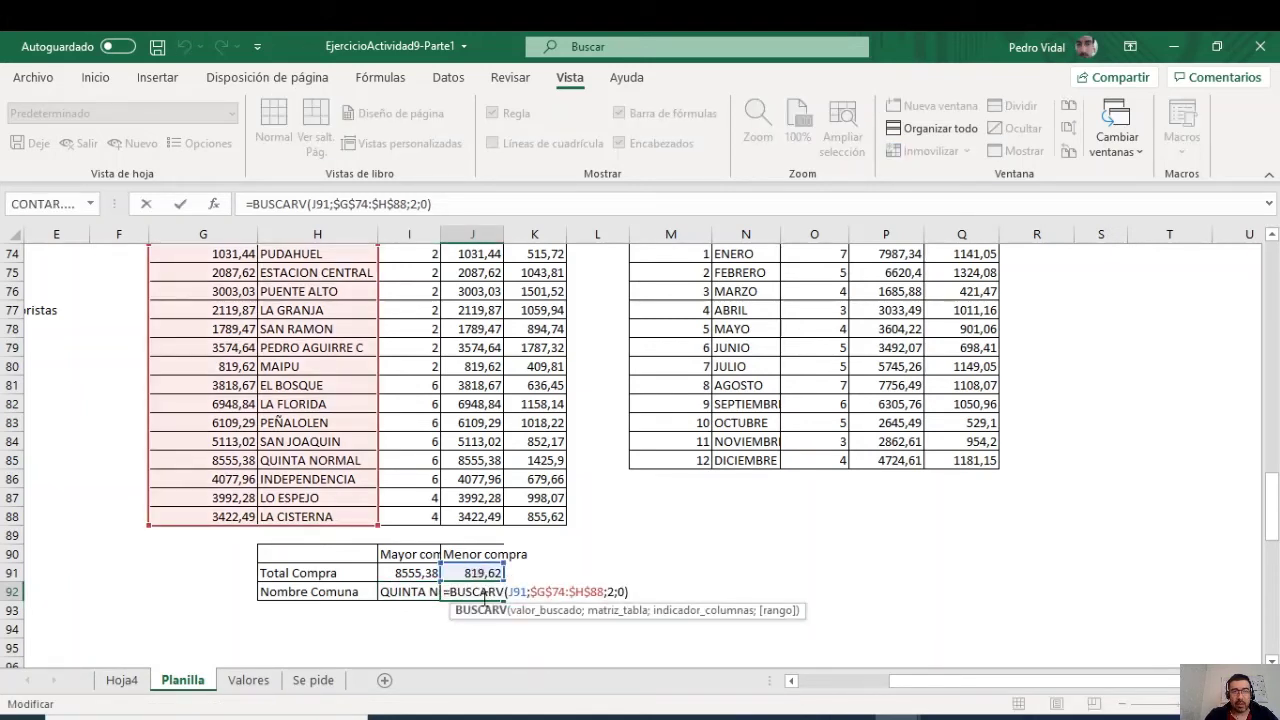
pyautogui.scroll(2, 415, 468)
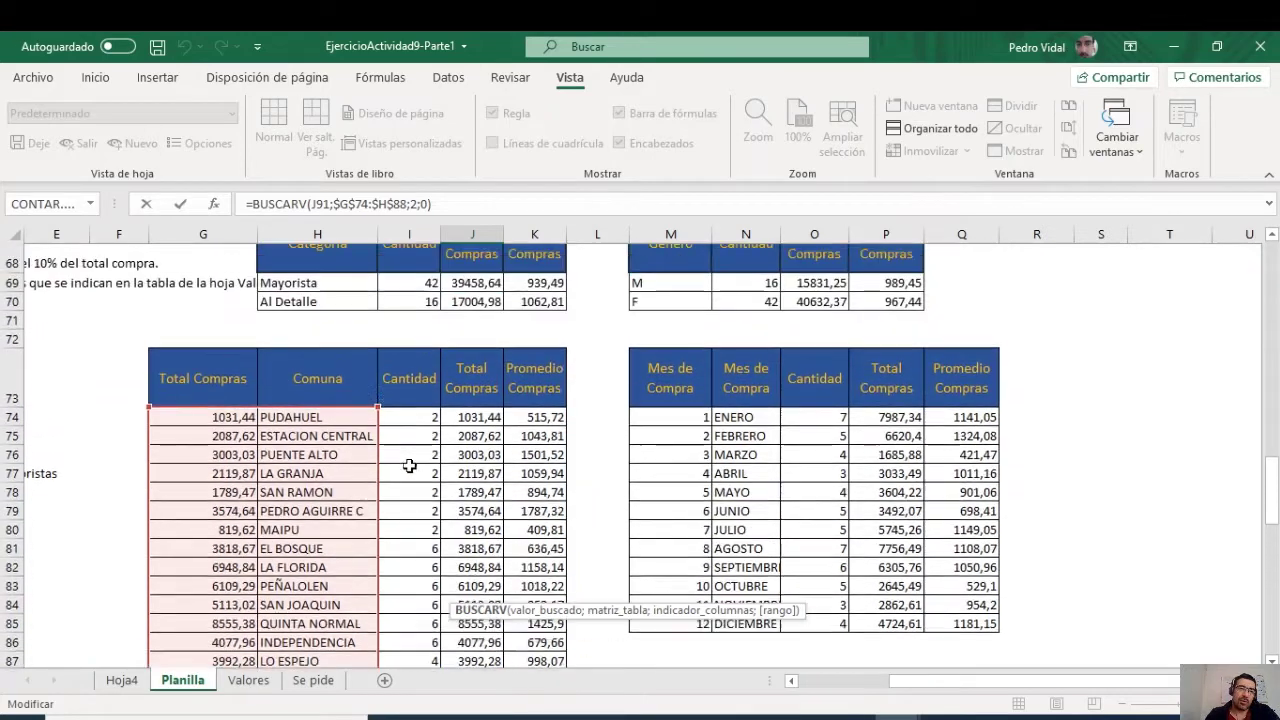
pyautogui.moveTo(189, 402); pyautogui.dragTo(198, 510)
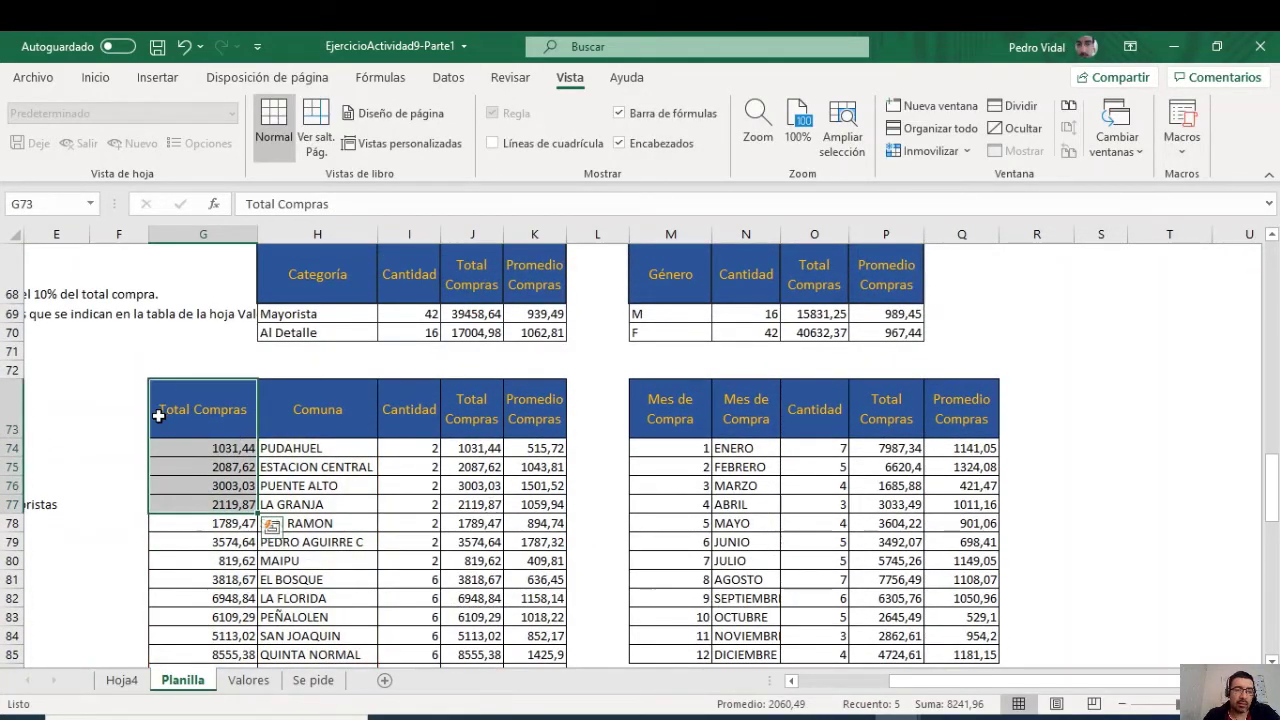
# Step: Highlight the auxiliary Total Compras column G73:G88 with the dark gold fill colour
pyautogui.scroll(-2, 207, 400)
pyautogui.scroll(1, 210, 396)
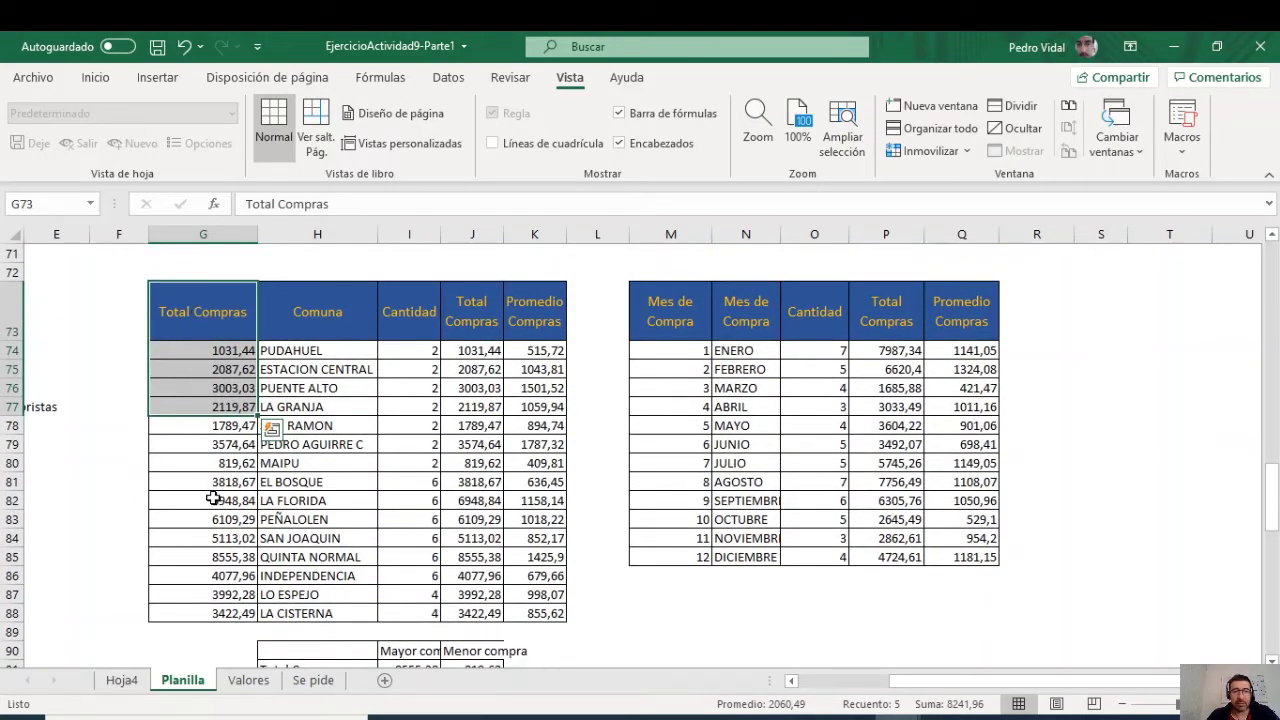
pyautogui.click(336, 312)
pyautogui.moveTo(212, 322); pyautogui.dragTo(230, 515)
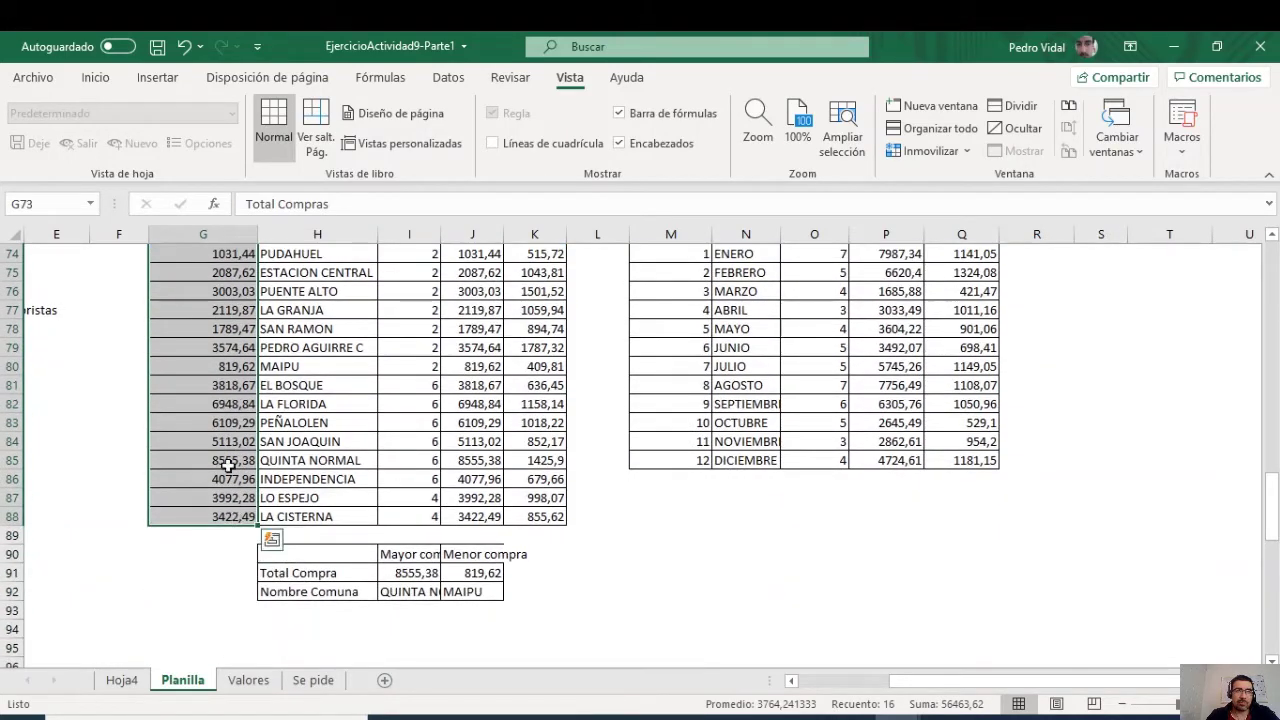
pyautogui.click(100, 79)
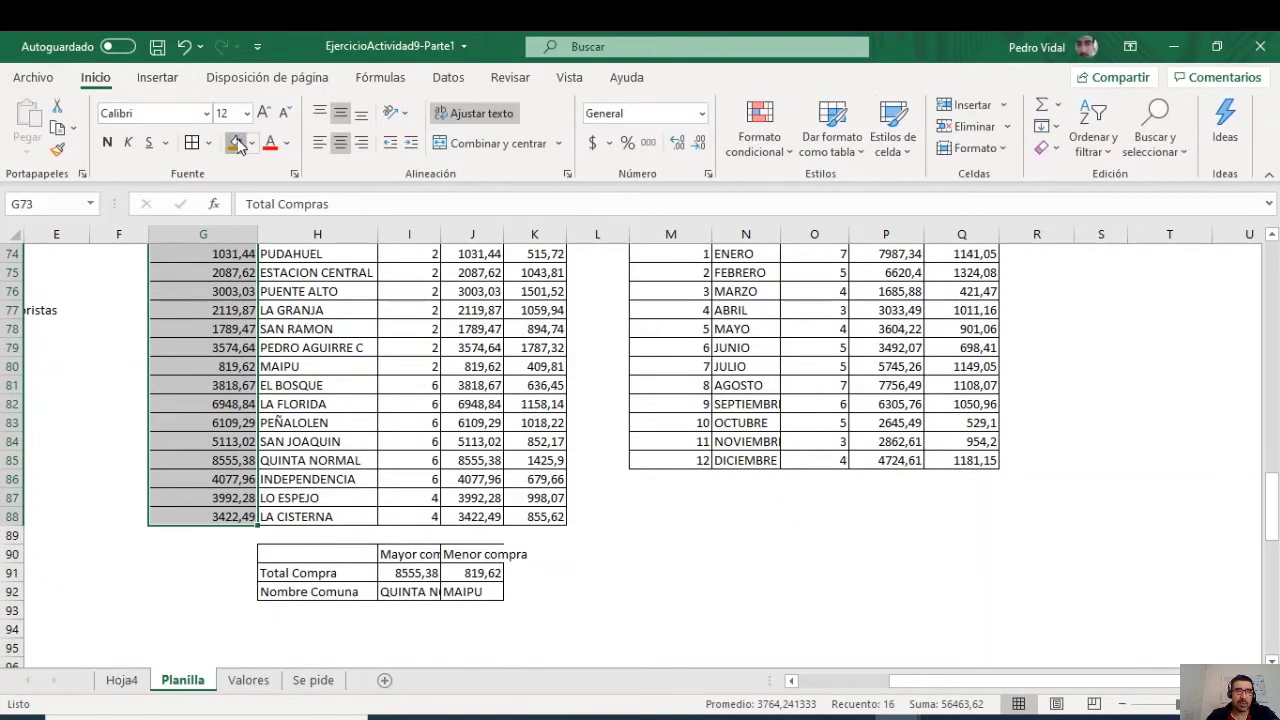
pyautogui.click(236, 143)
pyautogui.scroll(-2, 493, 540)
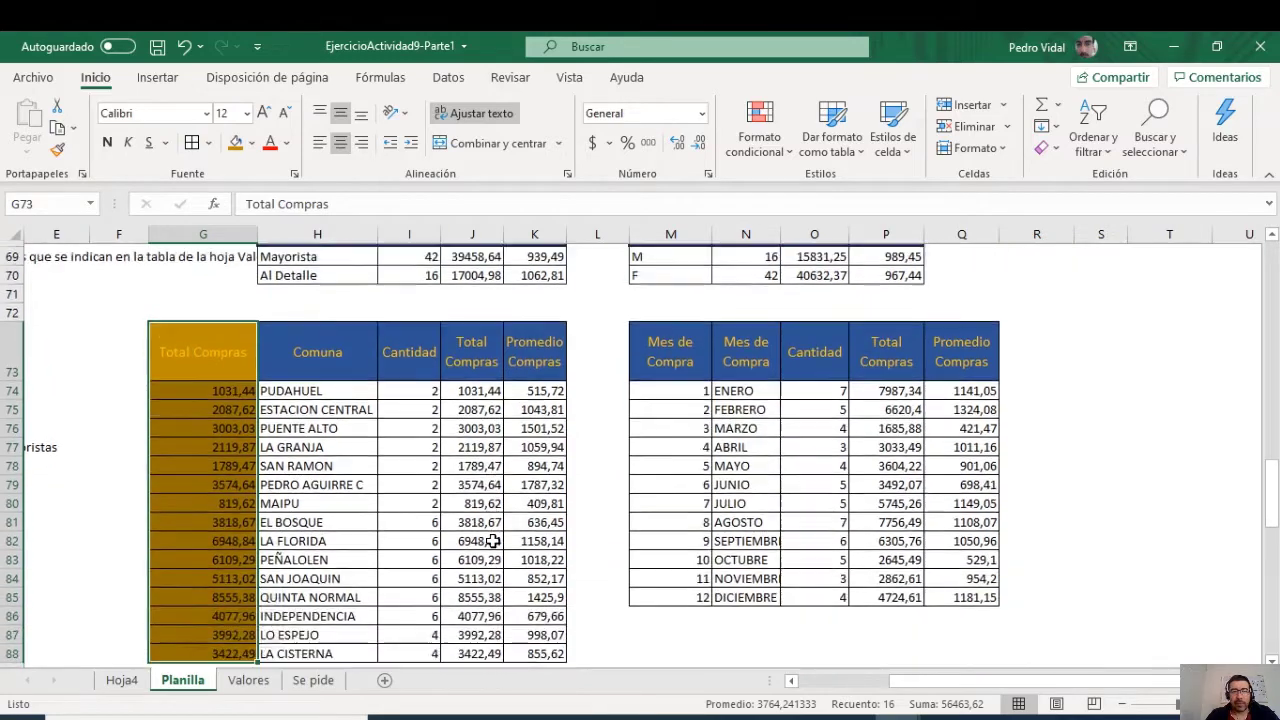
pyautogui.scroll(-1, 485, 522)
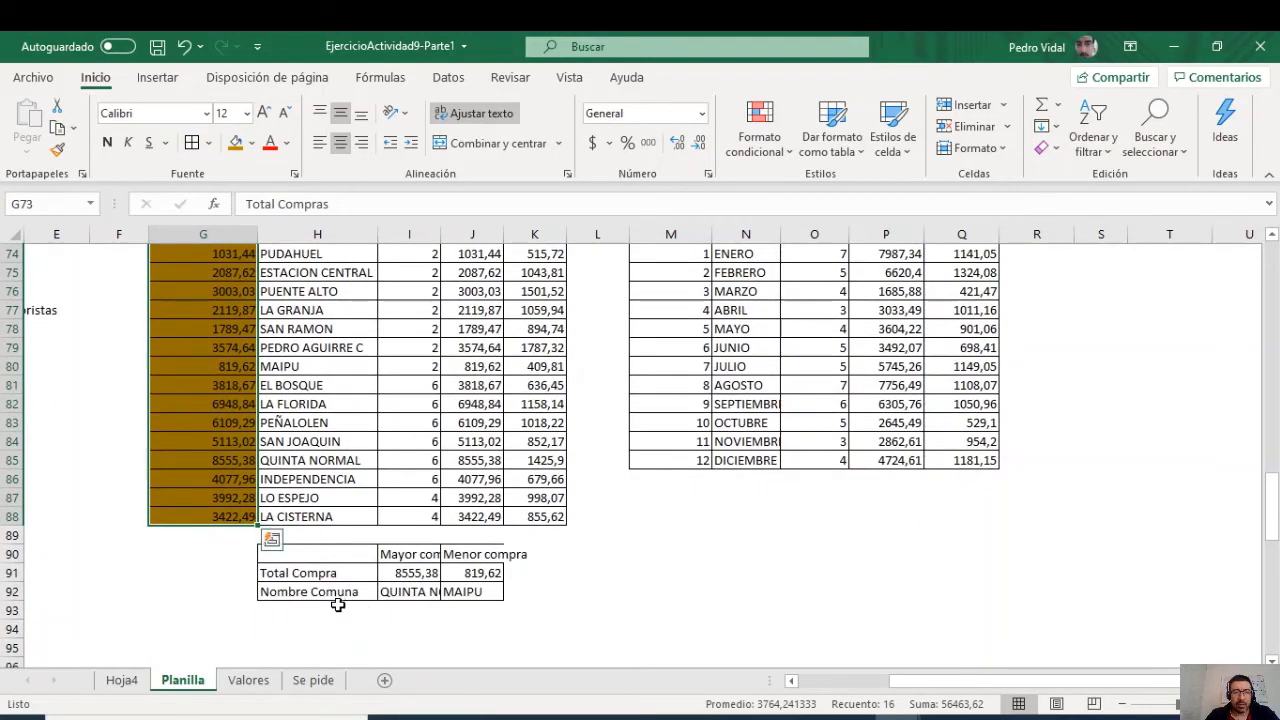
# Step: Fill the Nombre Comuna row H92:J92 down into row 93 and clear the contents of I93 and J93
pyautogui.click(340, 595)
pyautogui.moveTo(377, 601)
pyautogui.mouseDown()
pyautogui.moveTo(371, 694)
pyautogui.moveTo(365, 615)
pyautogui.mouseUp()
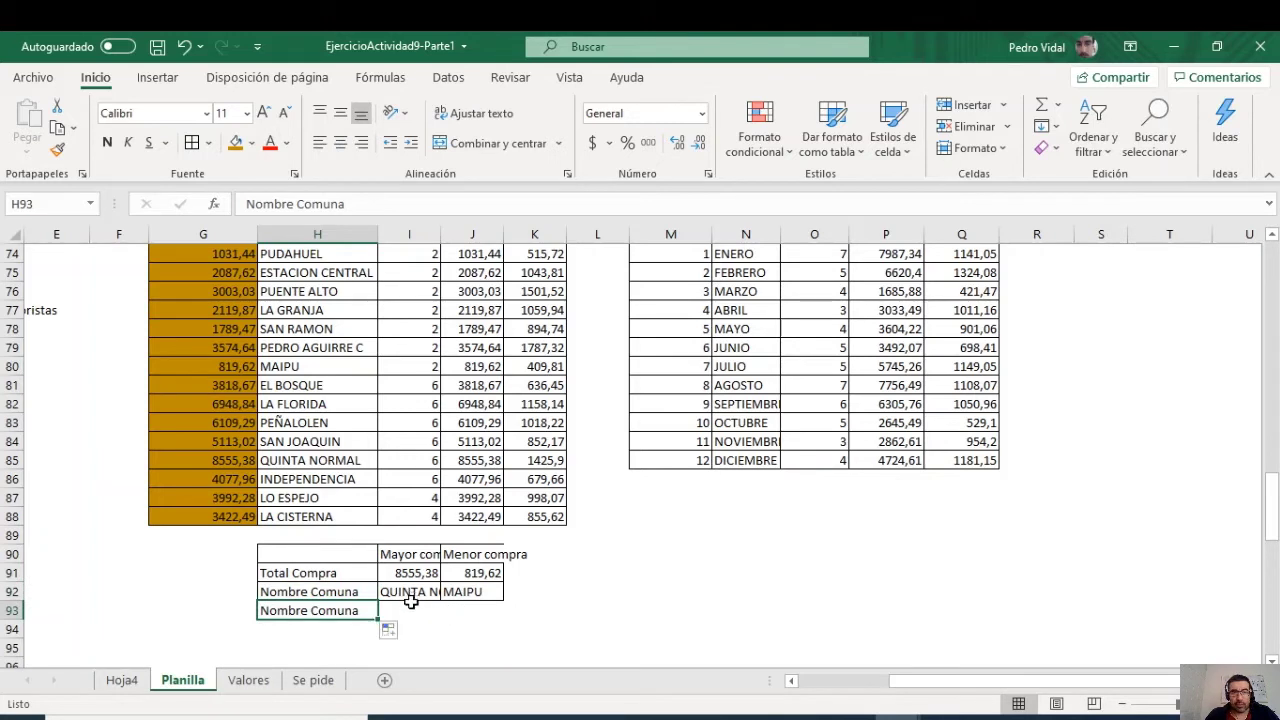
pyautogui.moveTo(404, 594); pyautogui.dragTo(500, 618)
pyautogui.click(420, 613)
pyautogui.press('Delete')
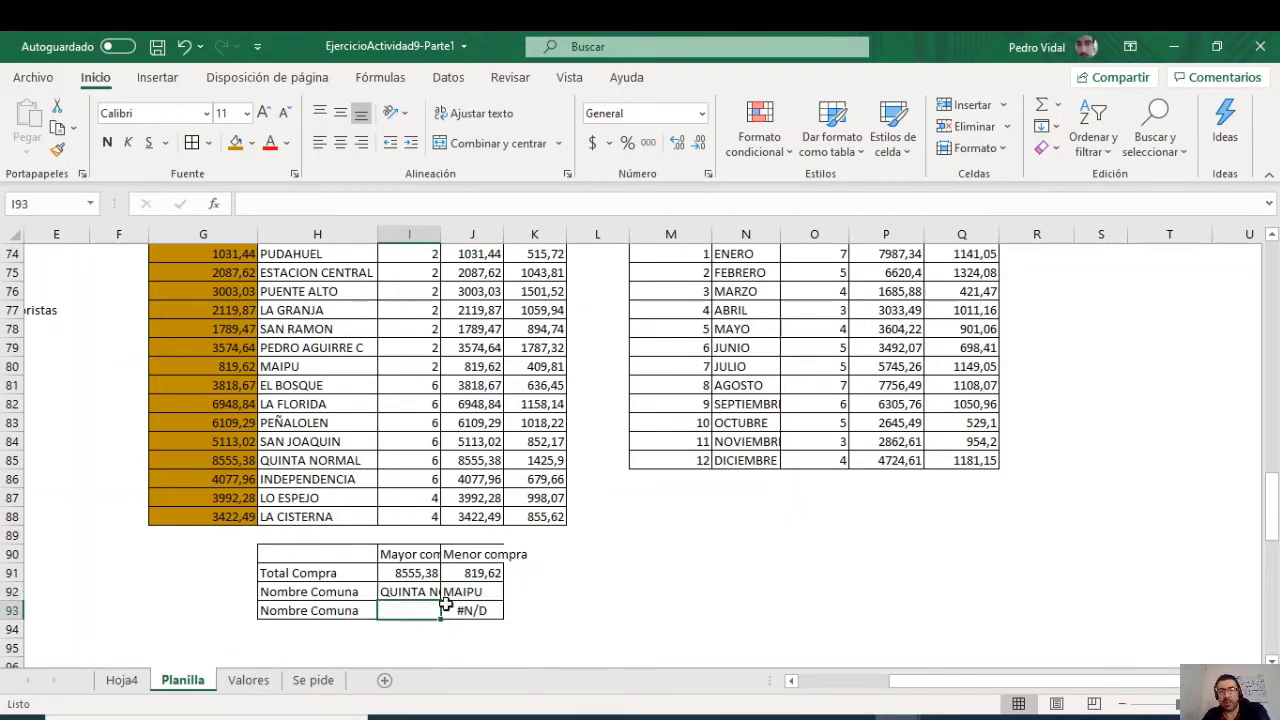
pyautogui.click(451, 613)
pyautogui.press('Delete')
pyautogui.click(412, 612)
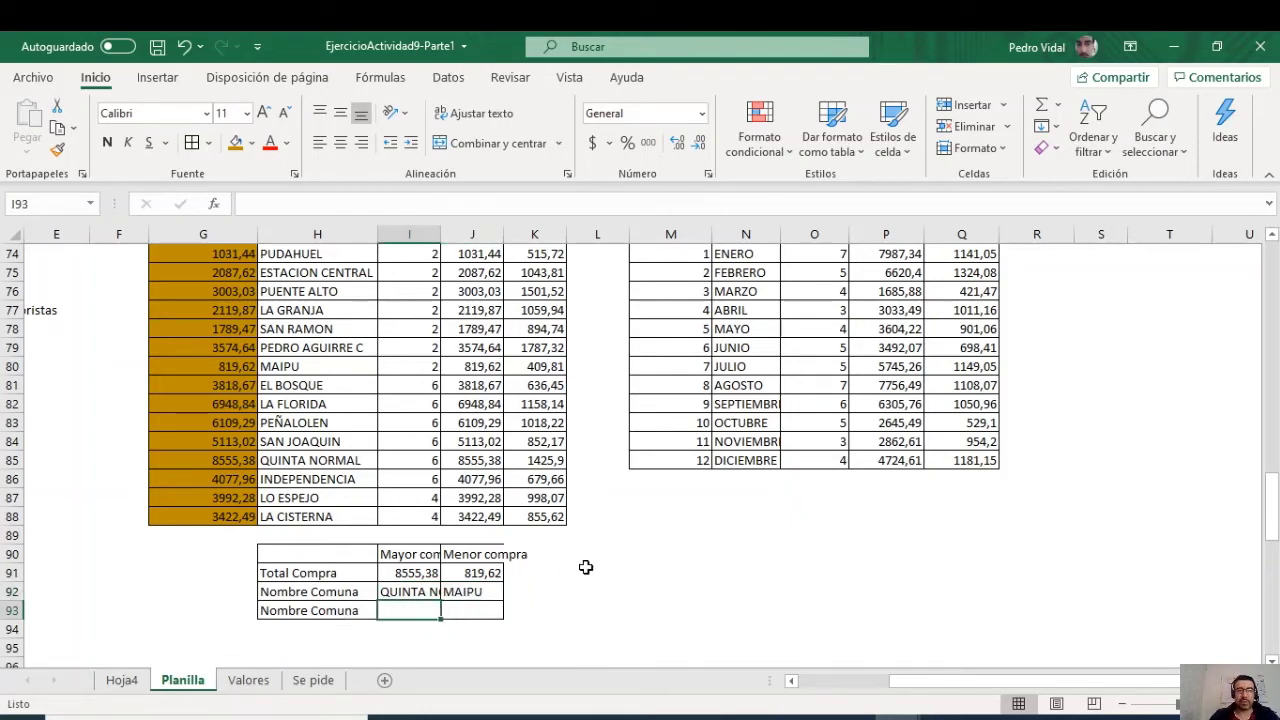
# Step: Start a BUSCARV formula in I93 with I91 as the lookup value
pyautogui.scroll(1, 634, 566)
pyautogui.scroll(-1, 636, 566)
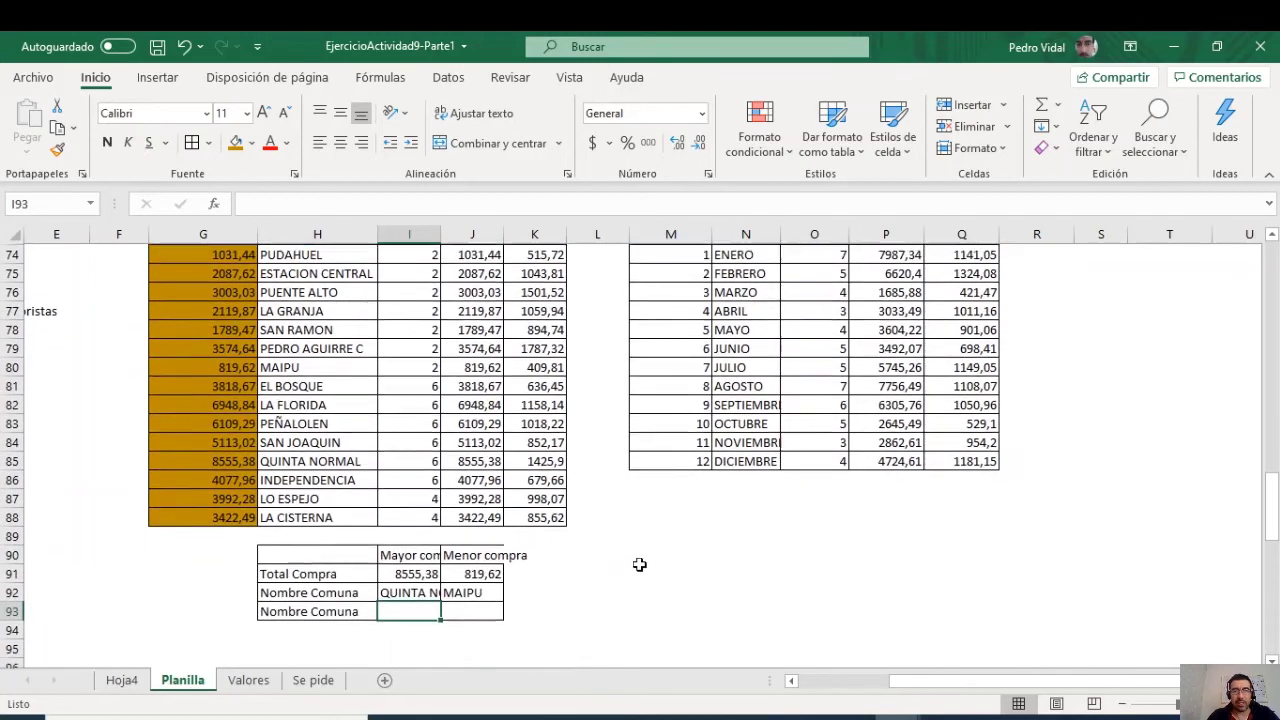
pyautogui.write('=BUSCA')
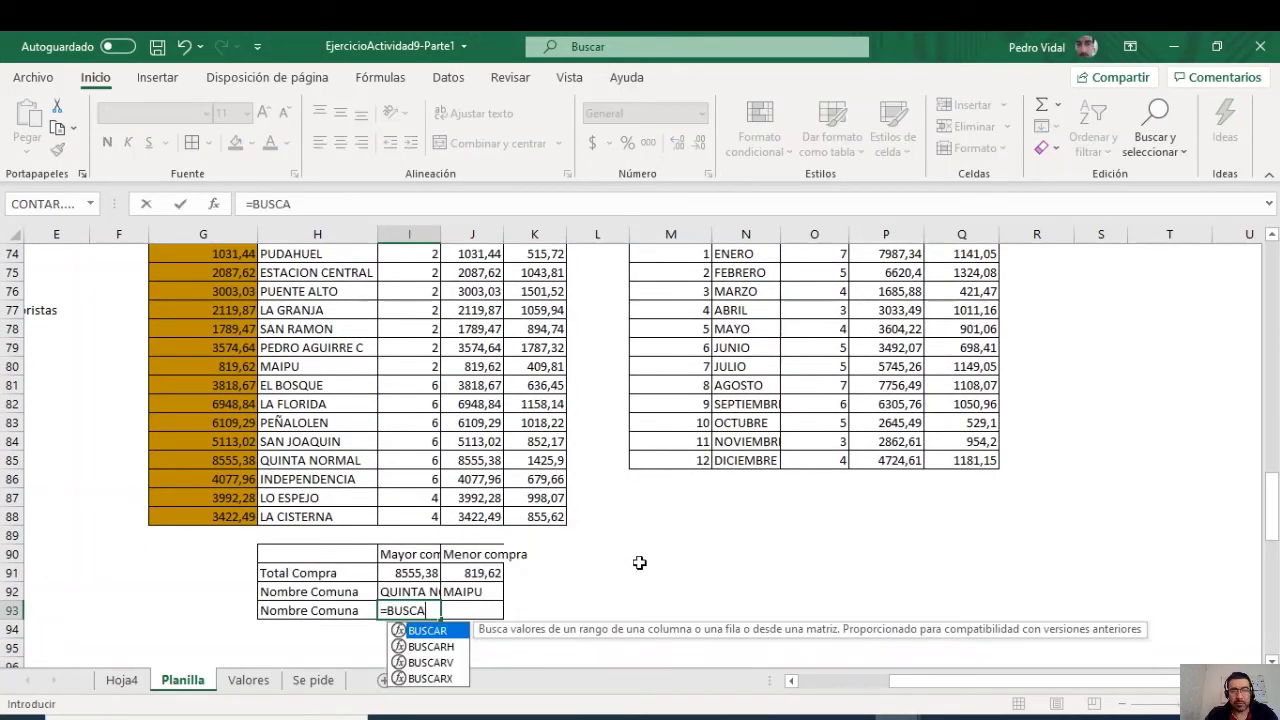
pyautogui.write('RV(')
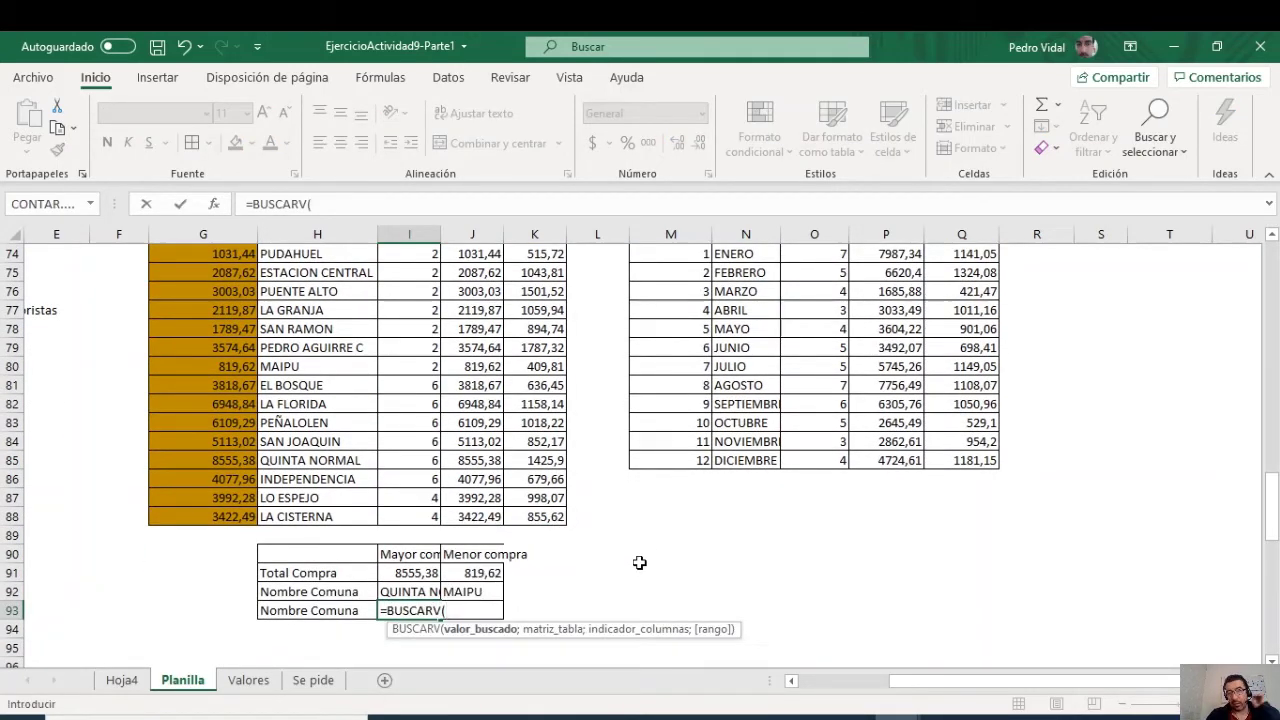
pyautogui.click(433, 572)
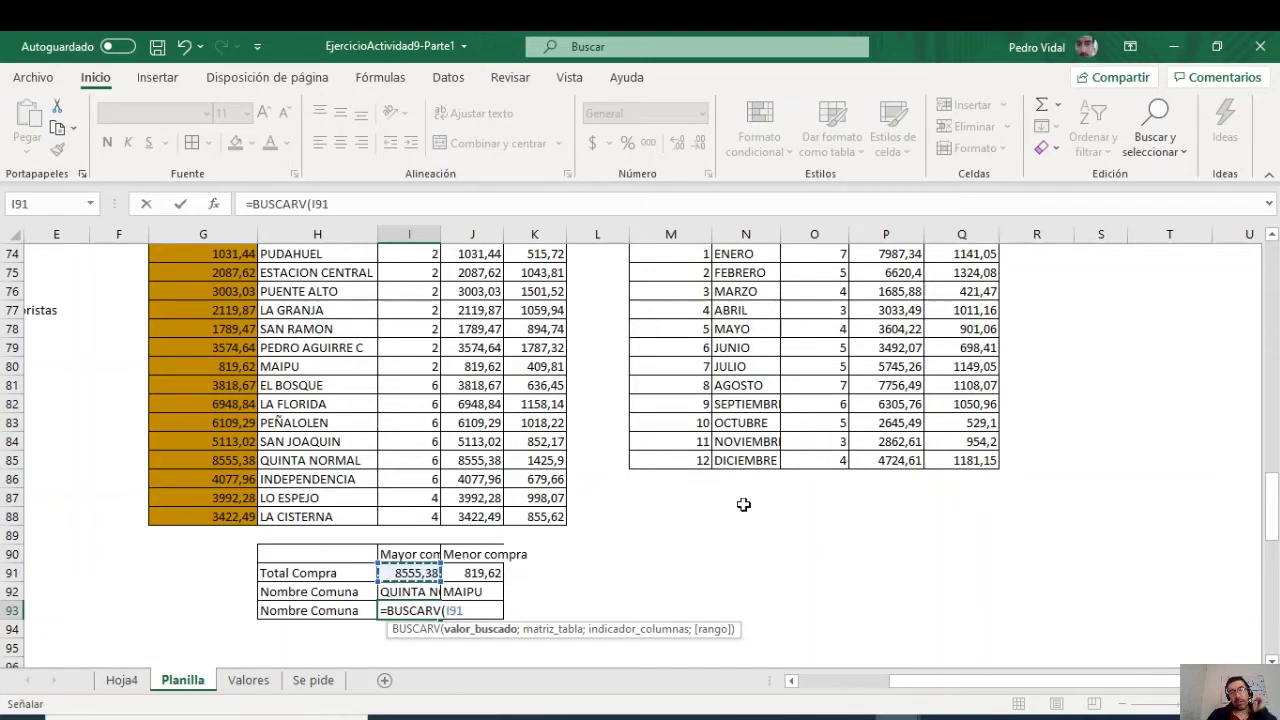
pyautogui.write(';')
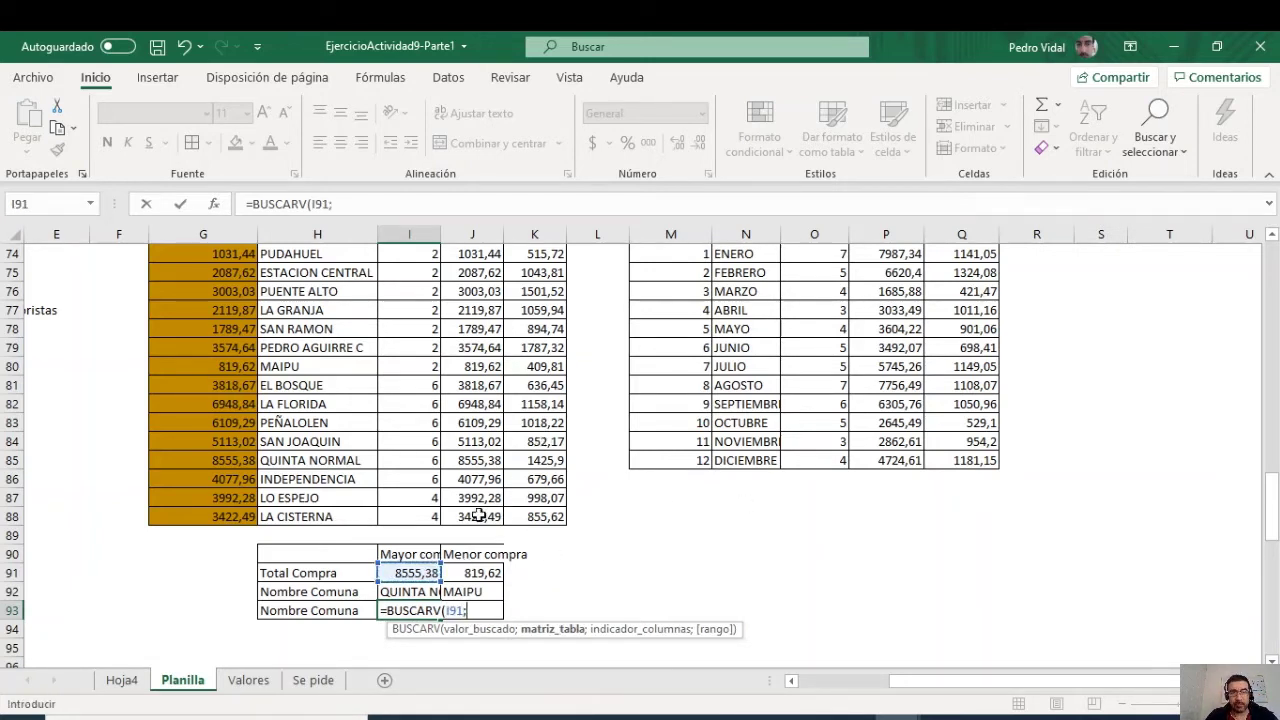
# Step: Try the absolute range $J$74:$J$88 as the table array of the BUSCARV formula in I93
pyautogui.scroll(3, 477, 515)
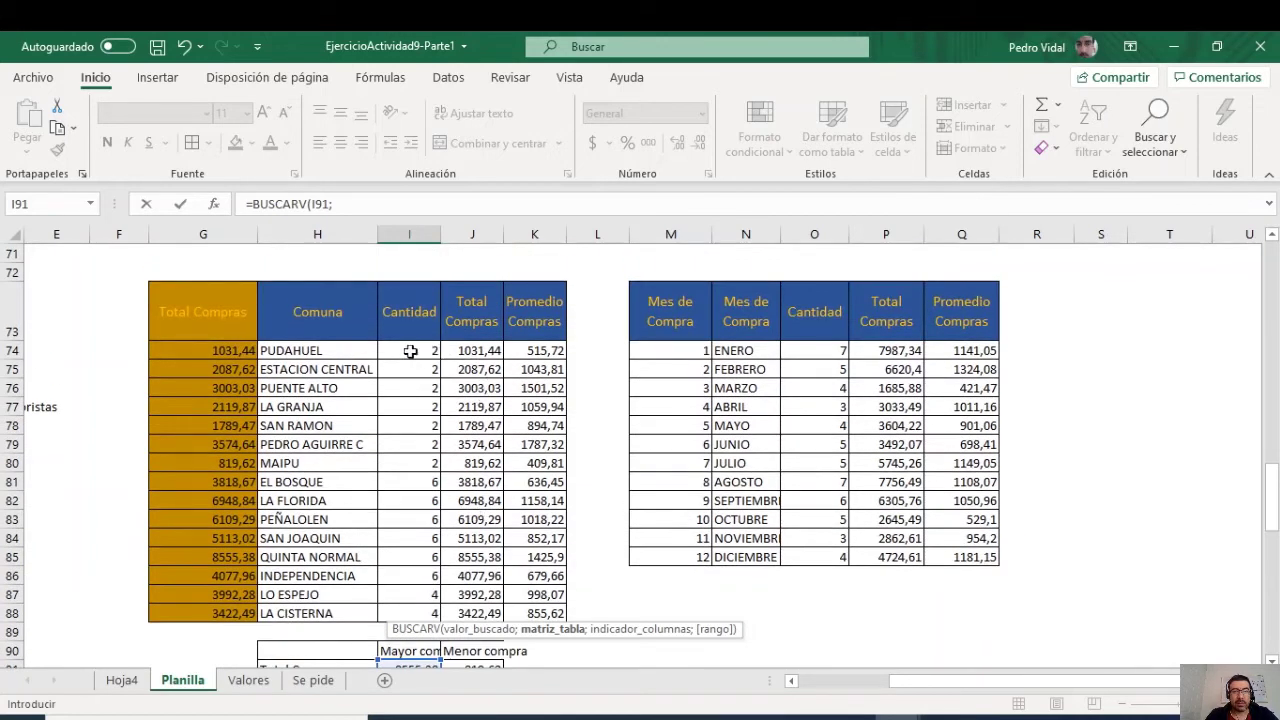
pyautogui.moveTo(487, 343); pyautogui.dragTo(472, 608)
pyautogui.scroll(-1, 648, 518)
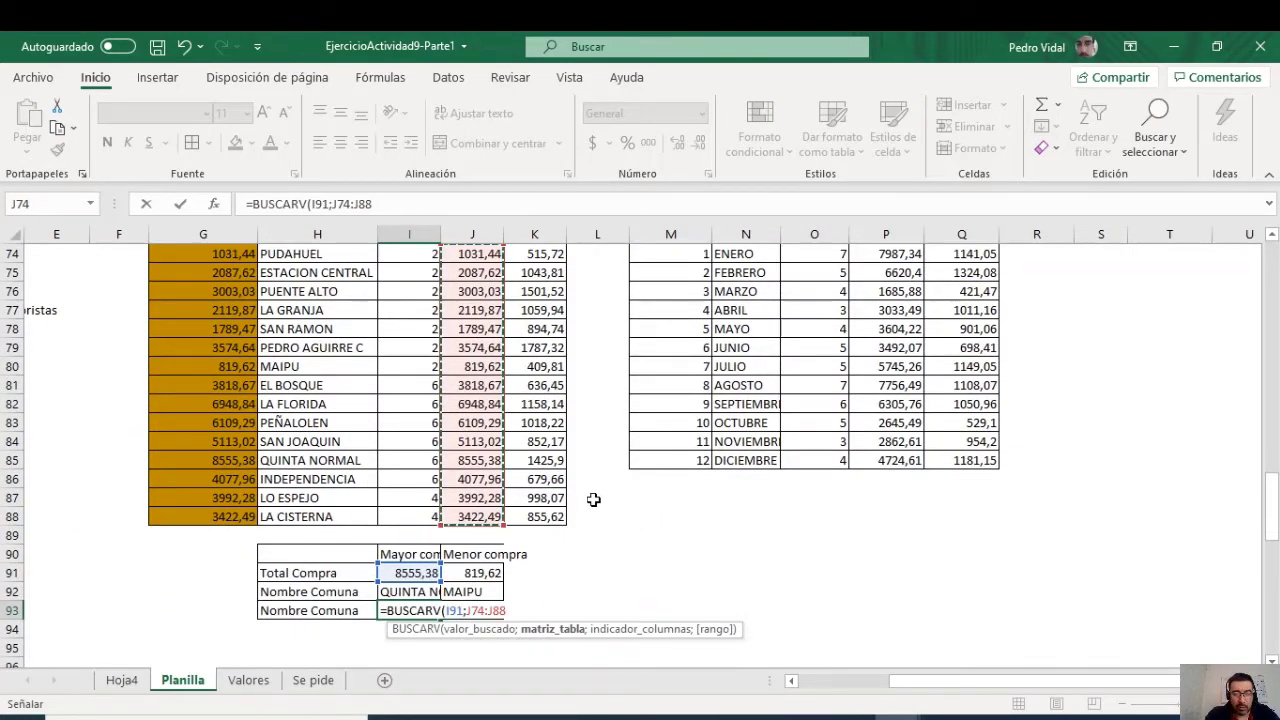
pyautogui.press('F4')
pyautogui.write(';')
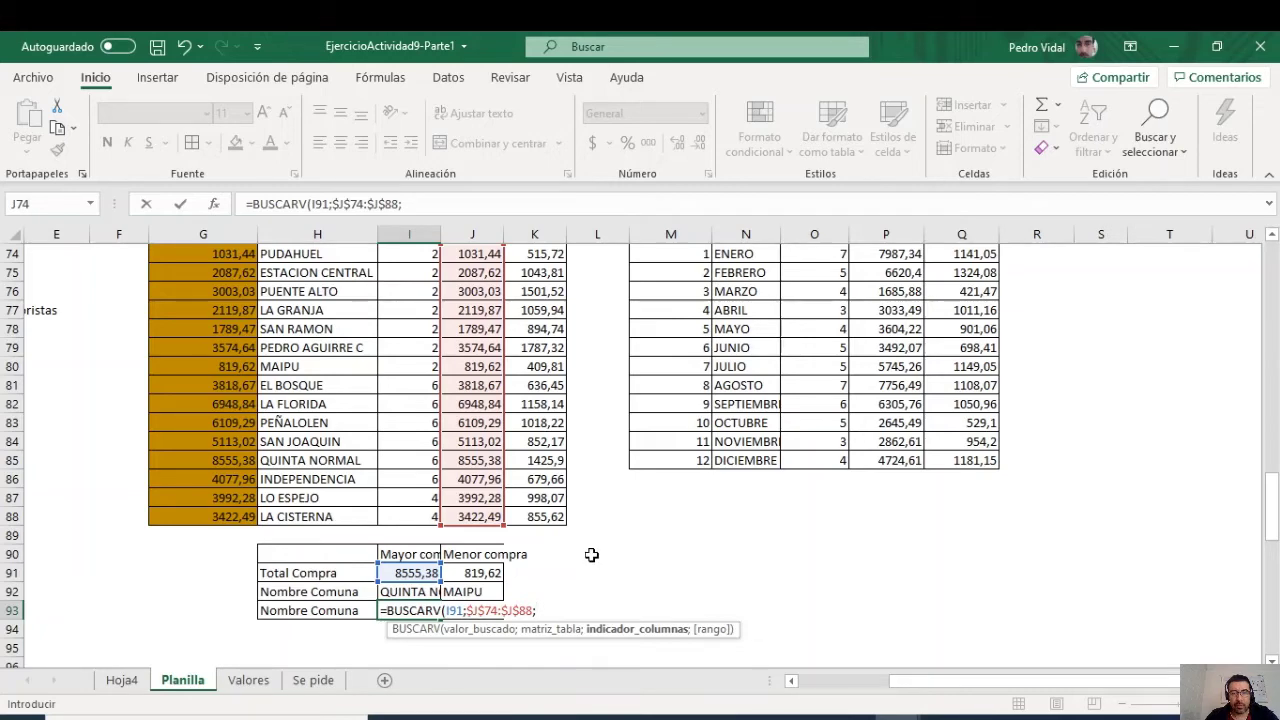
pyautogui.scroll(1, 591, 555)
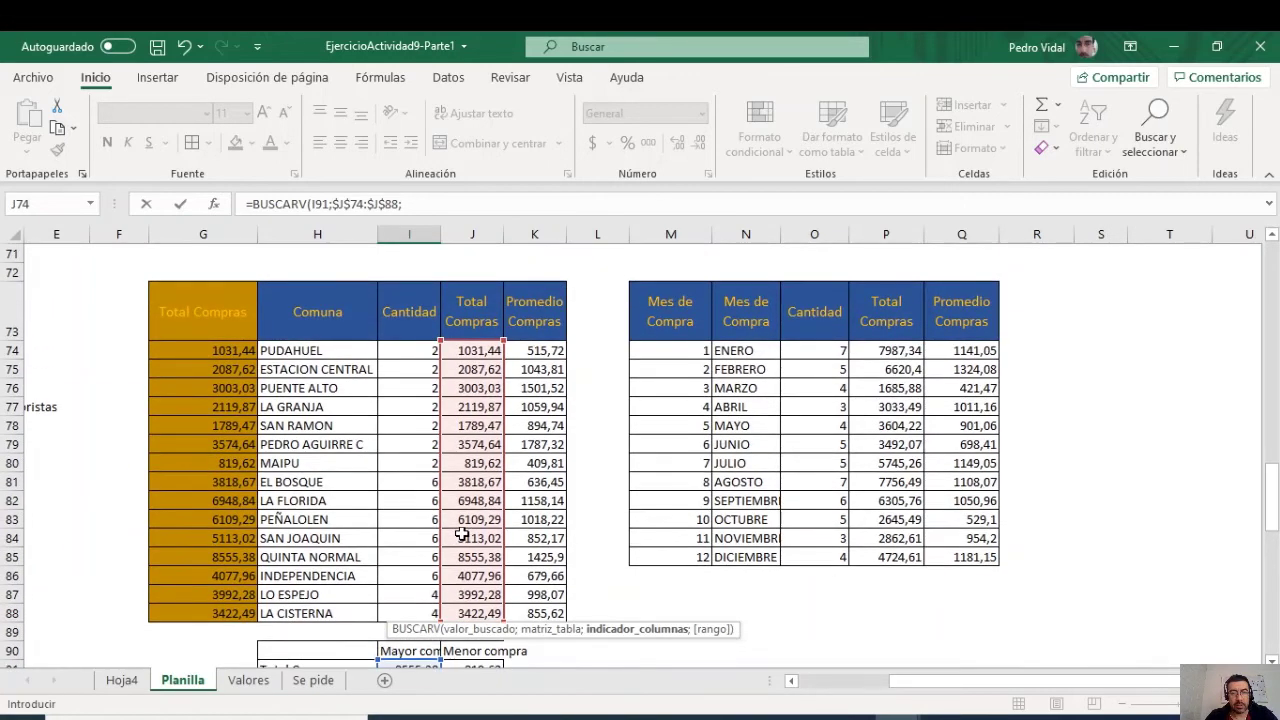
pyautogui.scroll(-3, 473, 533)
# Step: Change the function in I93 to BUSCAR and remove the table range, keeping I91 as the lookup value
pyautogui.click(441, 497)
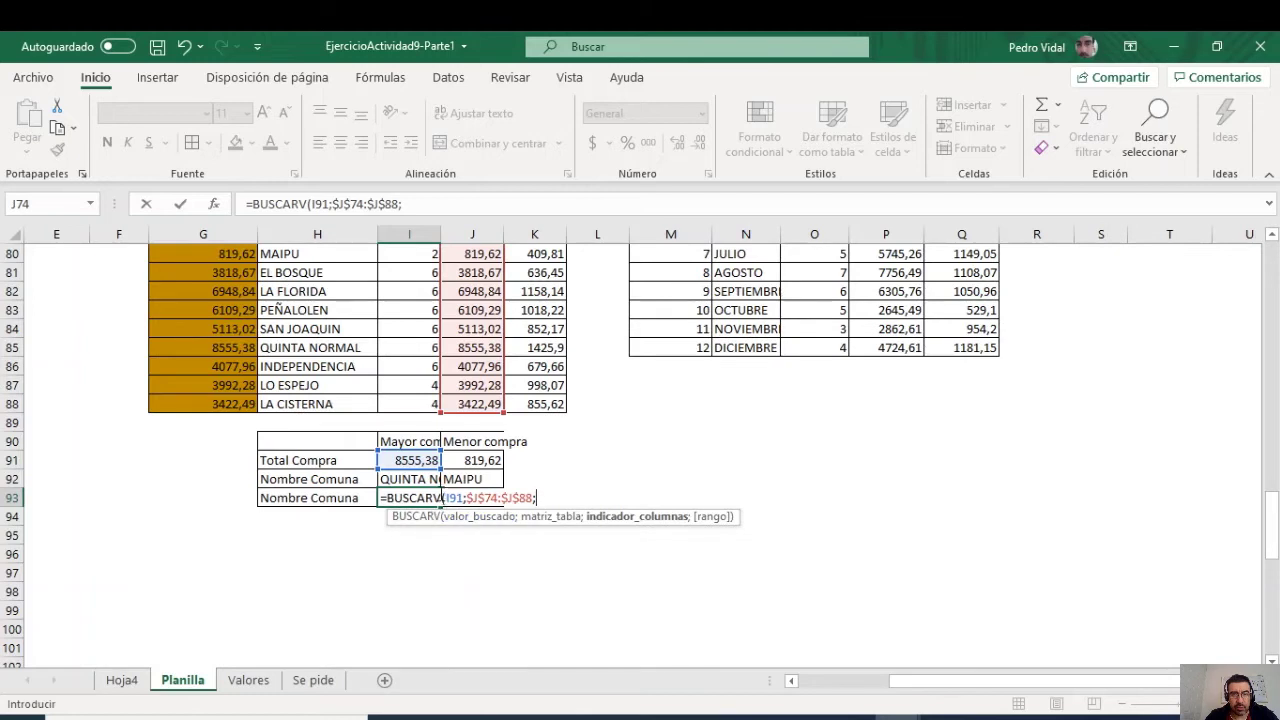
pyautogui.press('BackSpace')
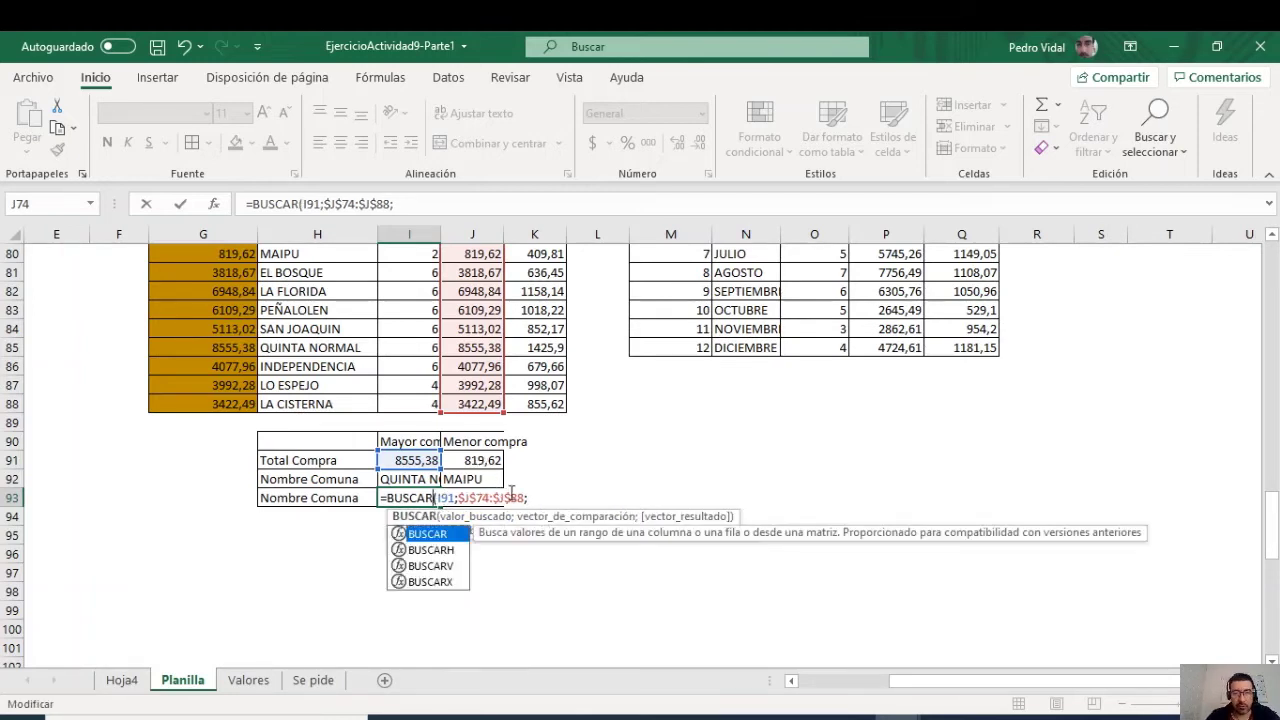
pyautogui.click(530, 497)
pyautogui.moveTo(536, 498); pyautogui.dragTo(465, 497)
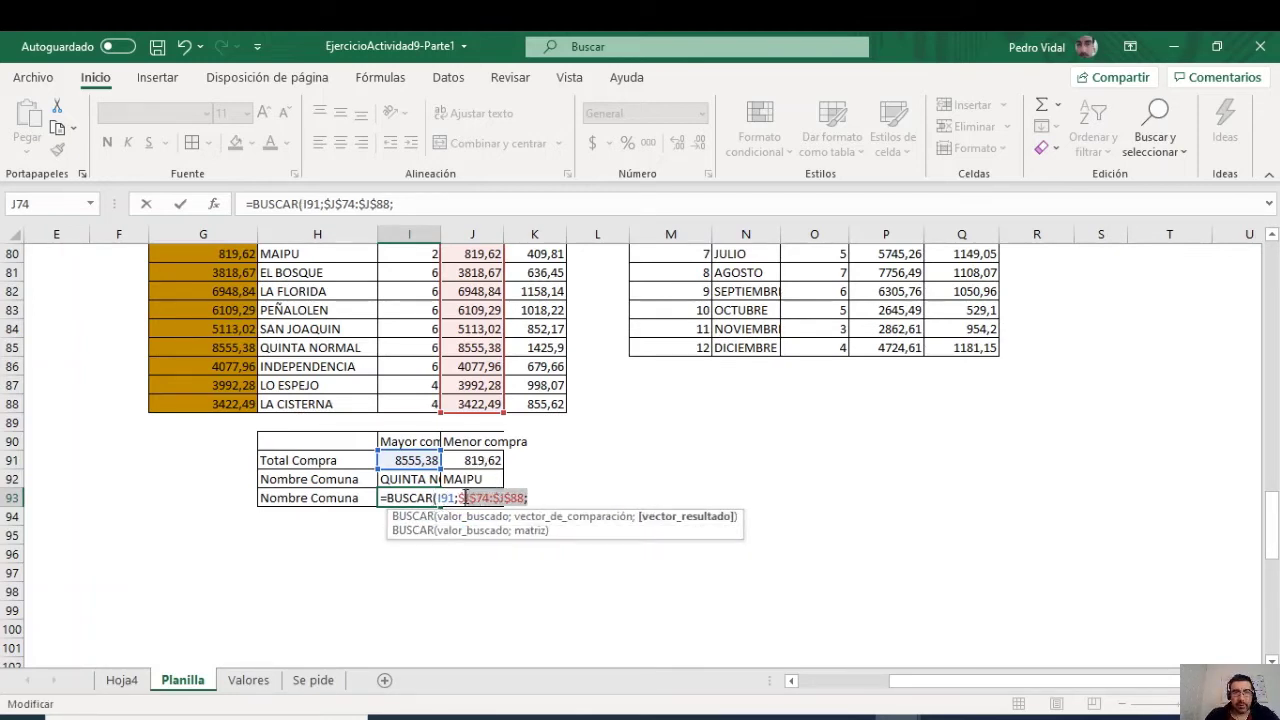
pyautogui.press('BackSpace')
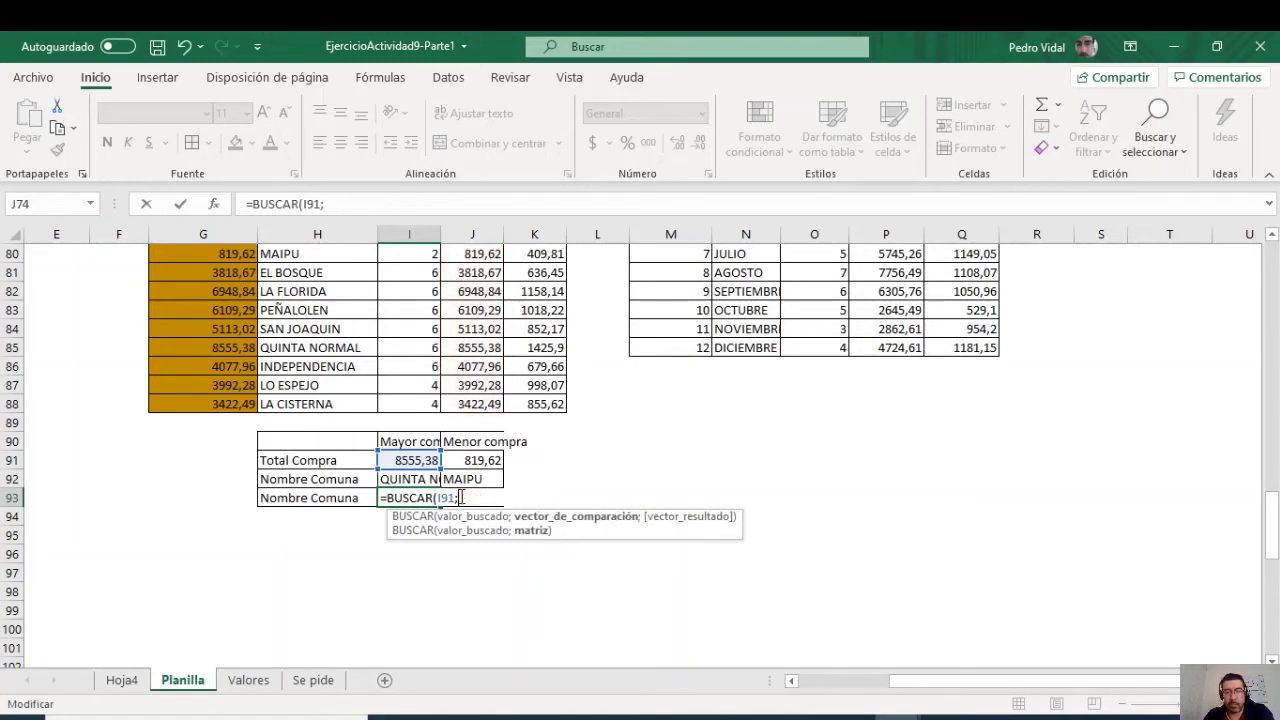
pyautogui.doubleClick(458, 498)
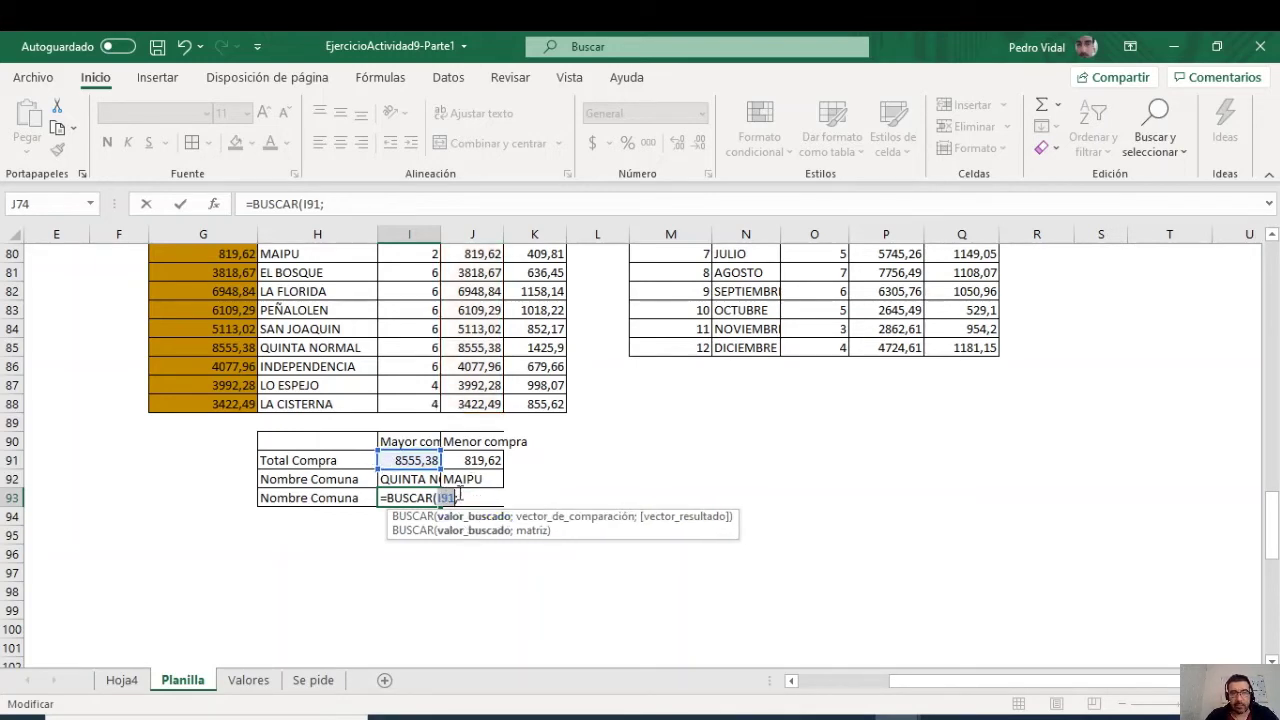
pyautogui.click(466, 498)
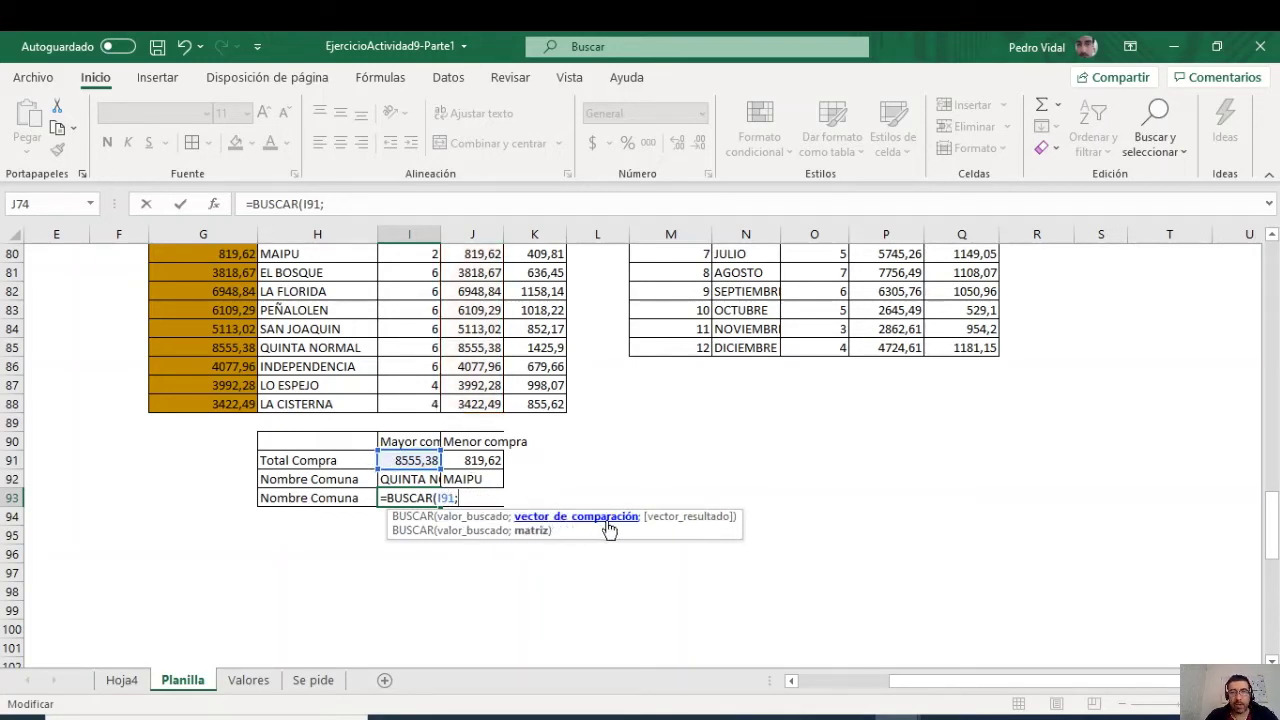
# Step: Set $J$74:$J$88 as the comparison vector and $H$74:$H$88 as the result vector of the BUSCAR formula in I93
pyautogui.scroll(3, 650, 420)
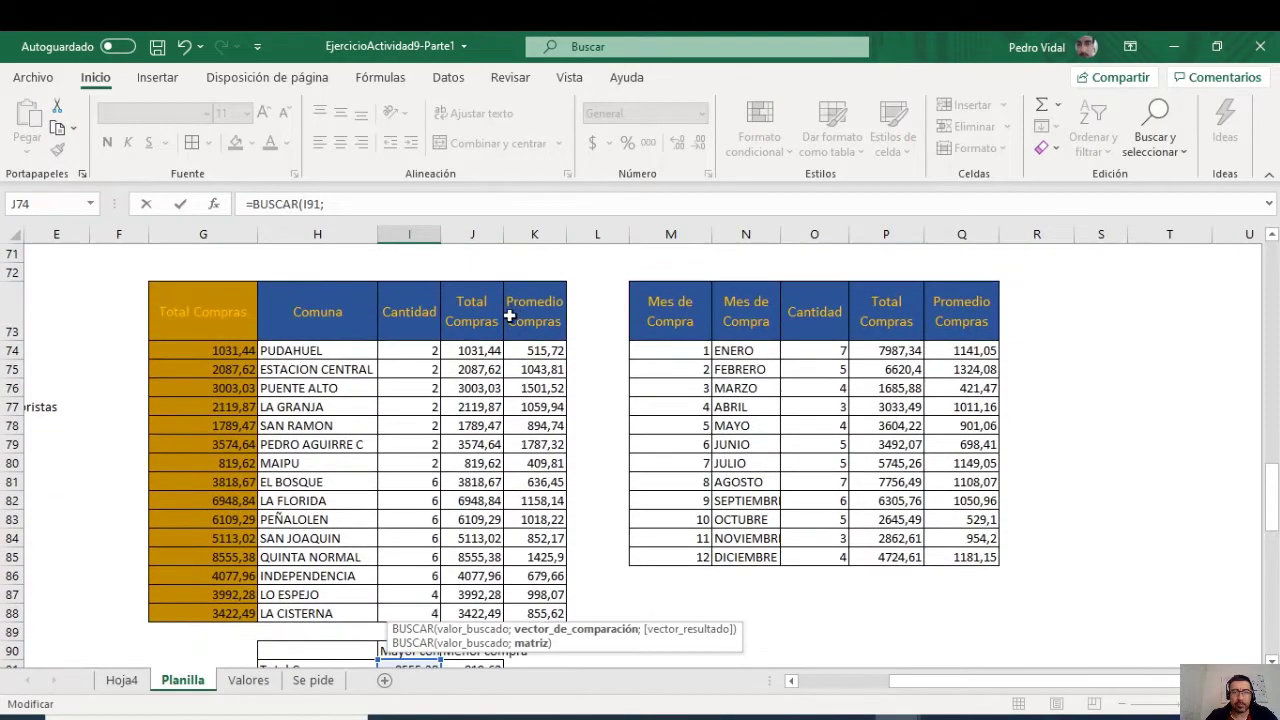
pyautogui.moveTo(472, 345); pyautogui.dragTo(483, 612)
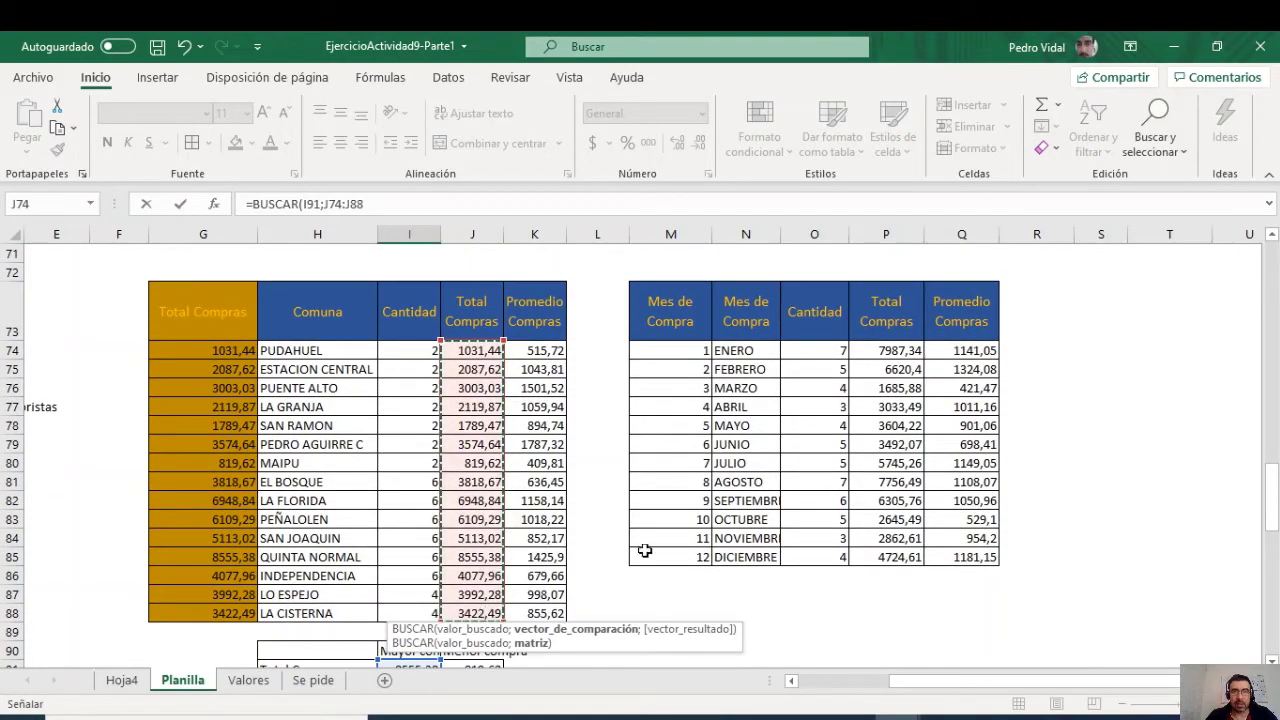
pyautogui.scroll(-1, 645, 540)
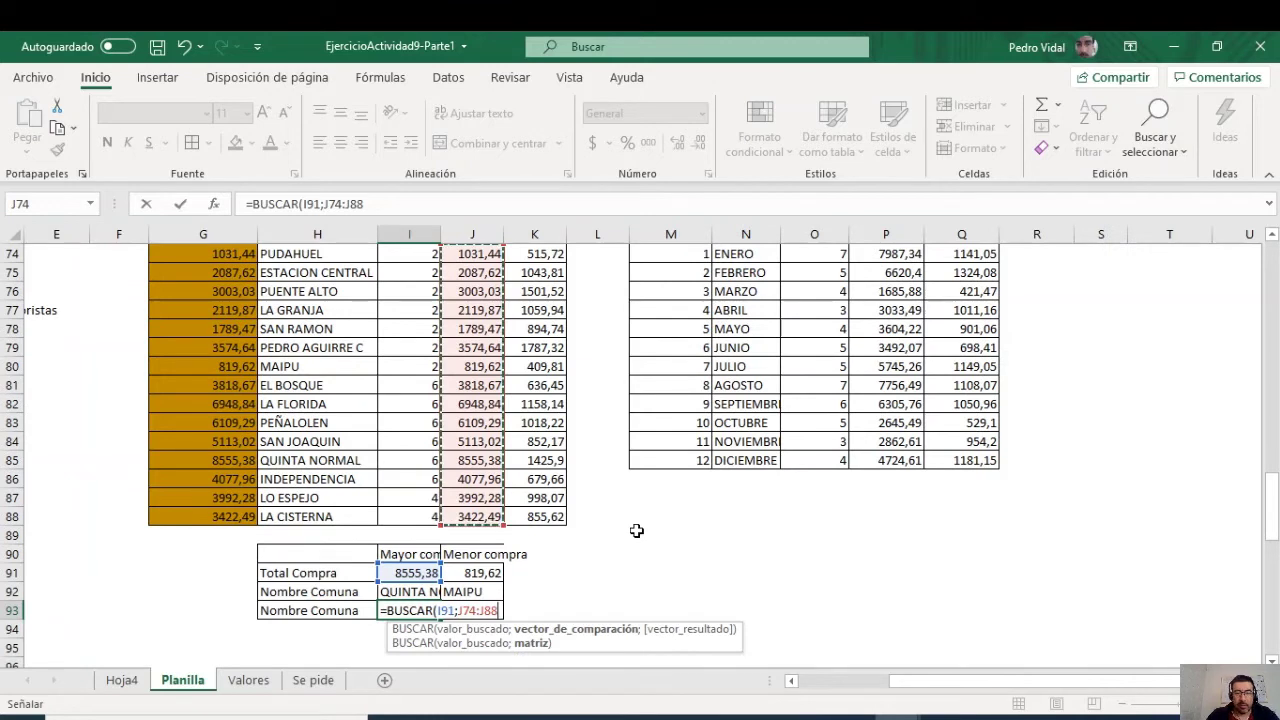
pyautogui.press('F4')
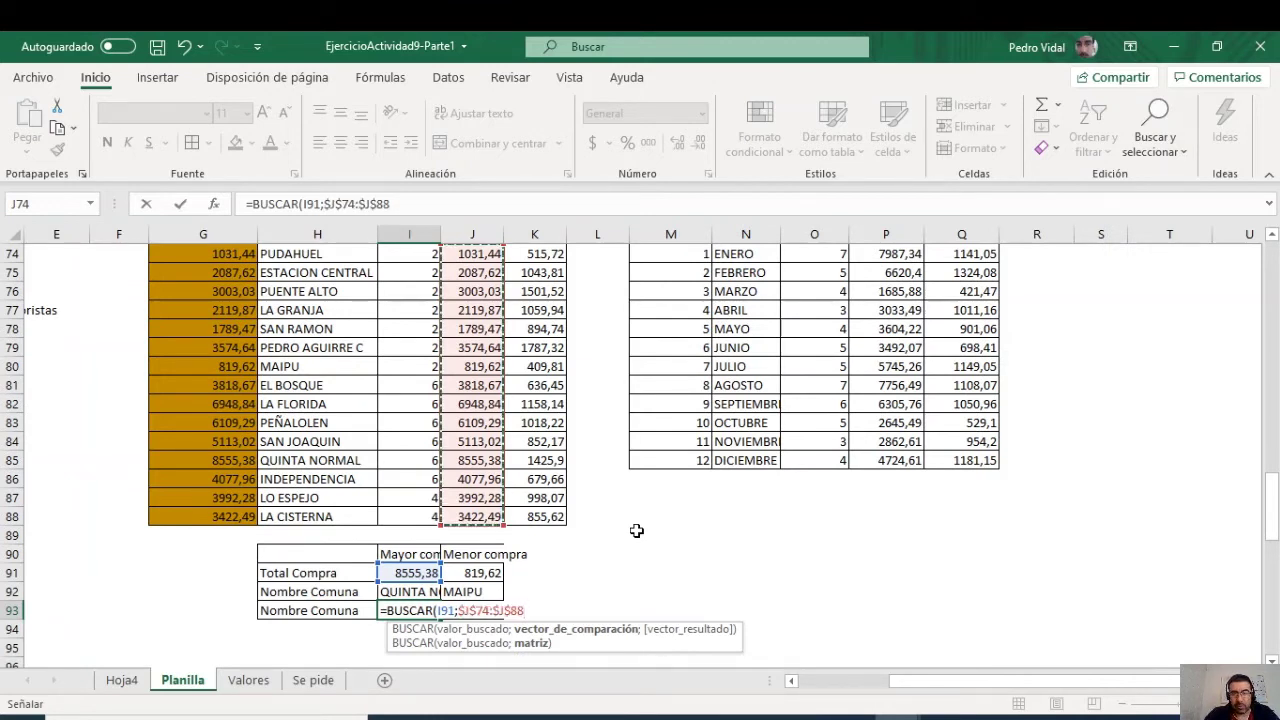
pyautogui.write(';')
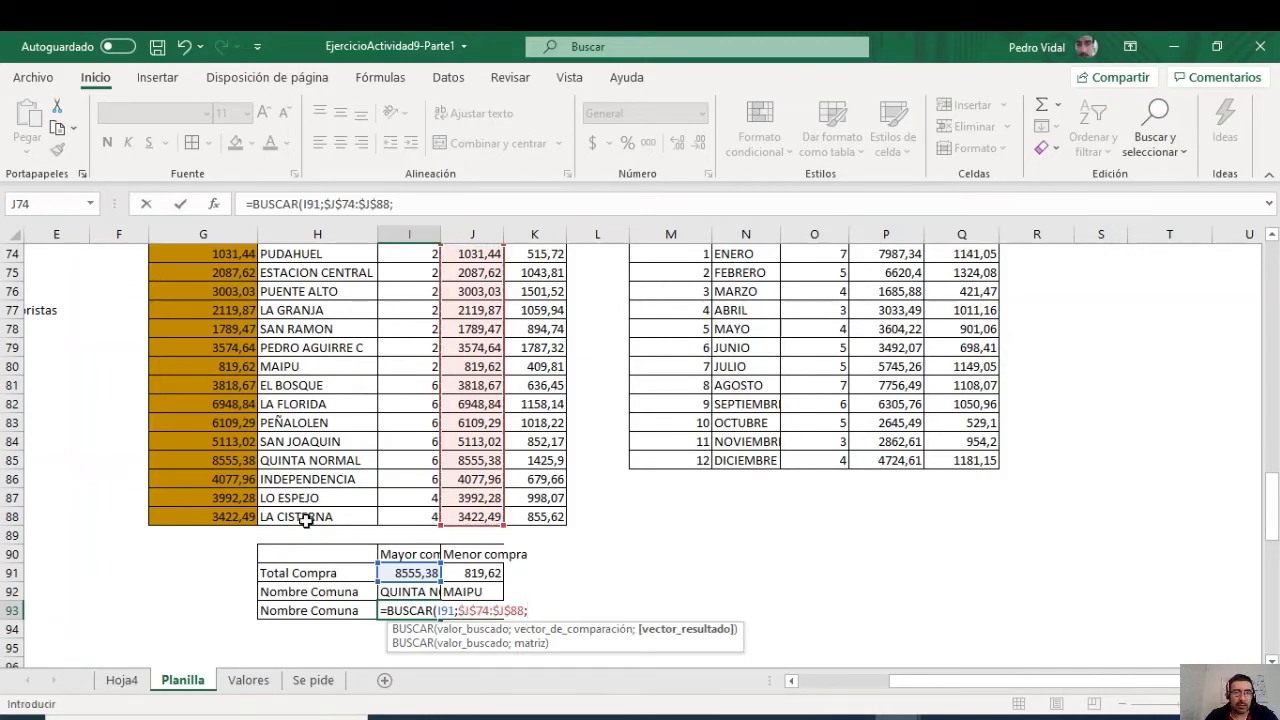
pyautogui.moveTo(306, 520); pyautogui.dragTo(337, 323)
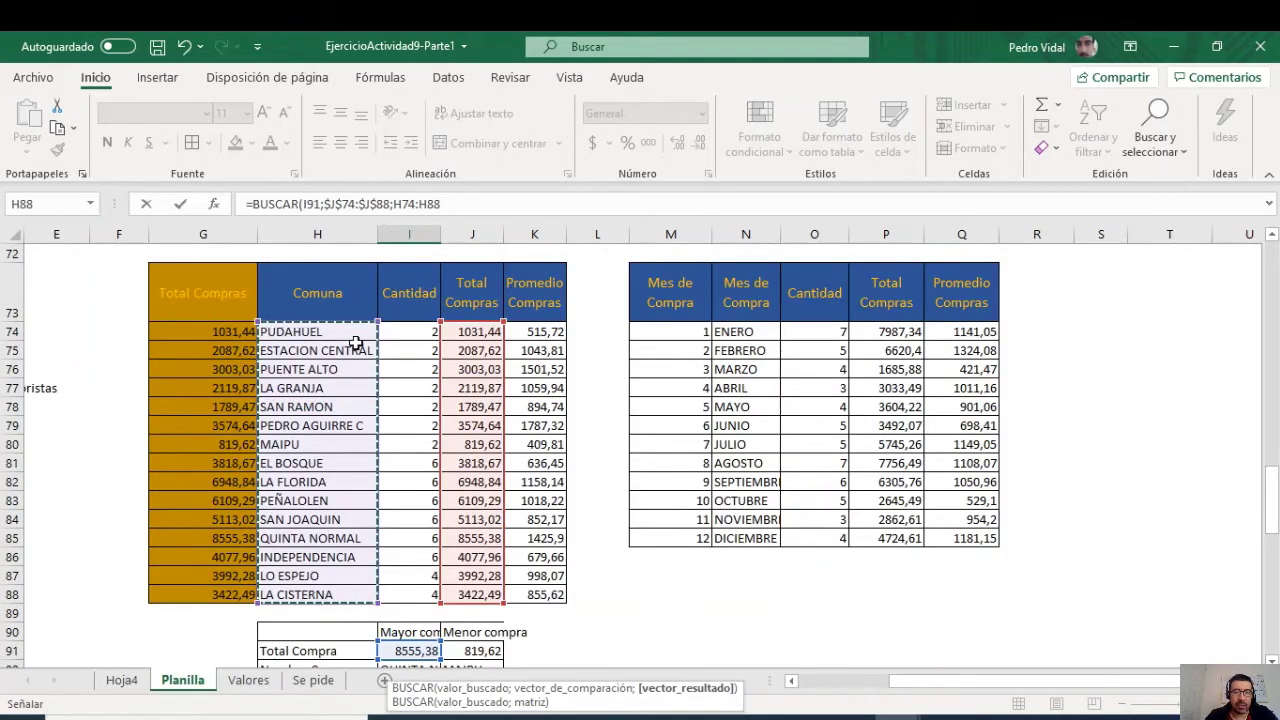
pyautogui.scroll(-1, 597, 435)
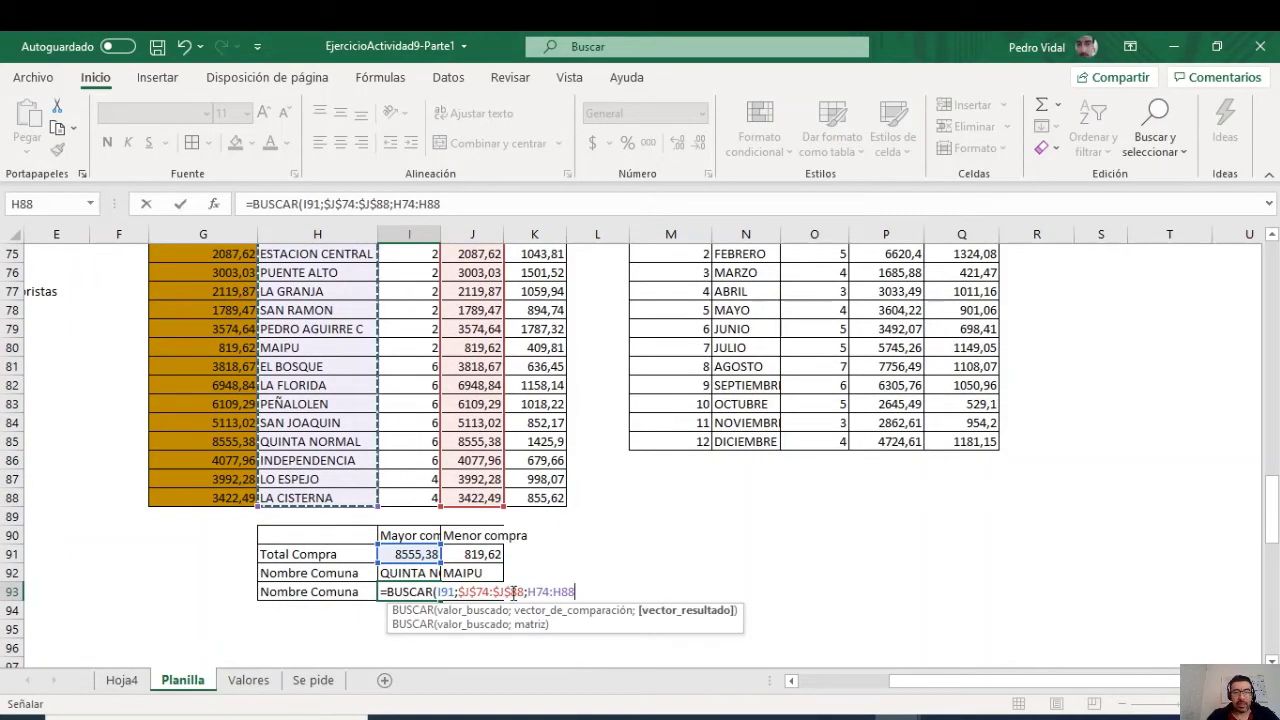
pyautogui.press('F4')
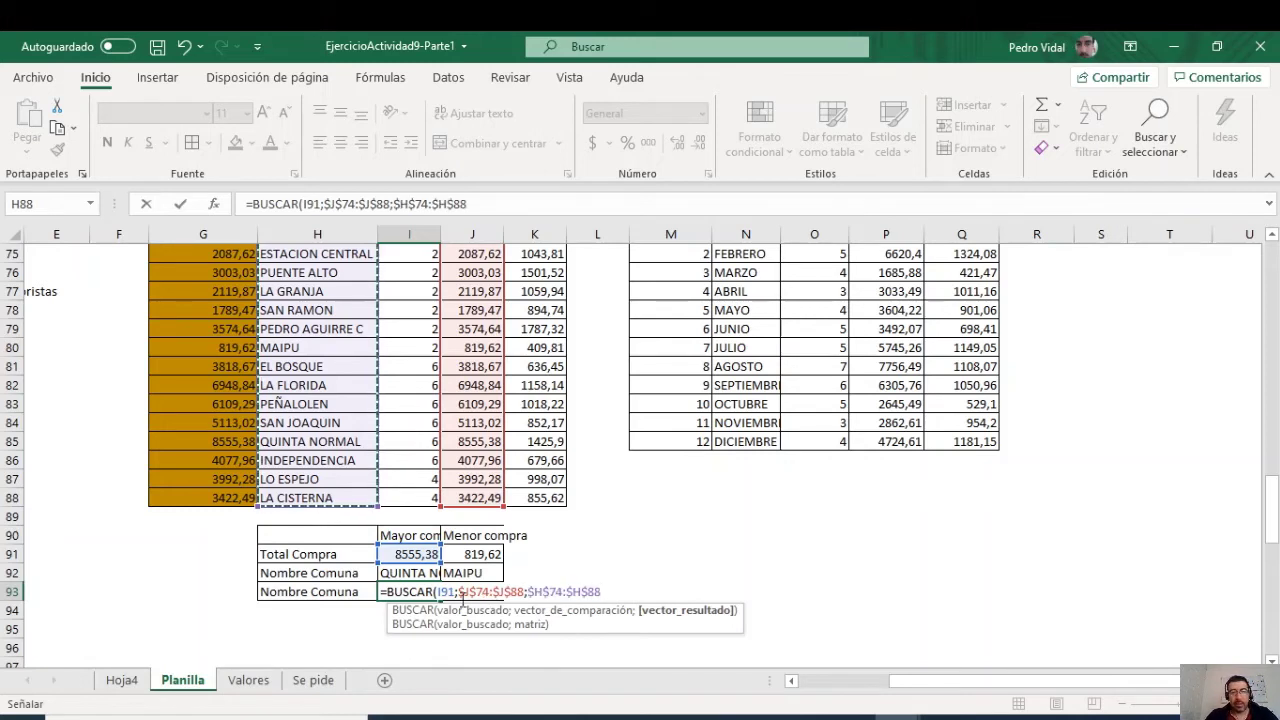
# Step: Check the lookup value, complete I93 as =BUSCAR(I91;$J$74:$J$88;$H$74:$H$88), and autofit column I to its contents
pyautogui.doubleClick(448, 592)
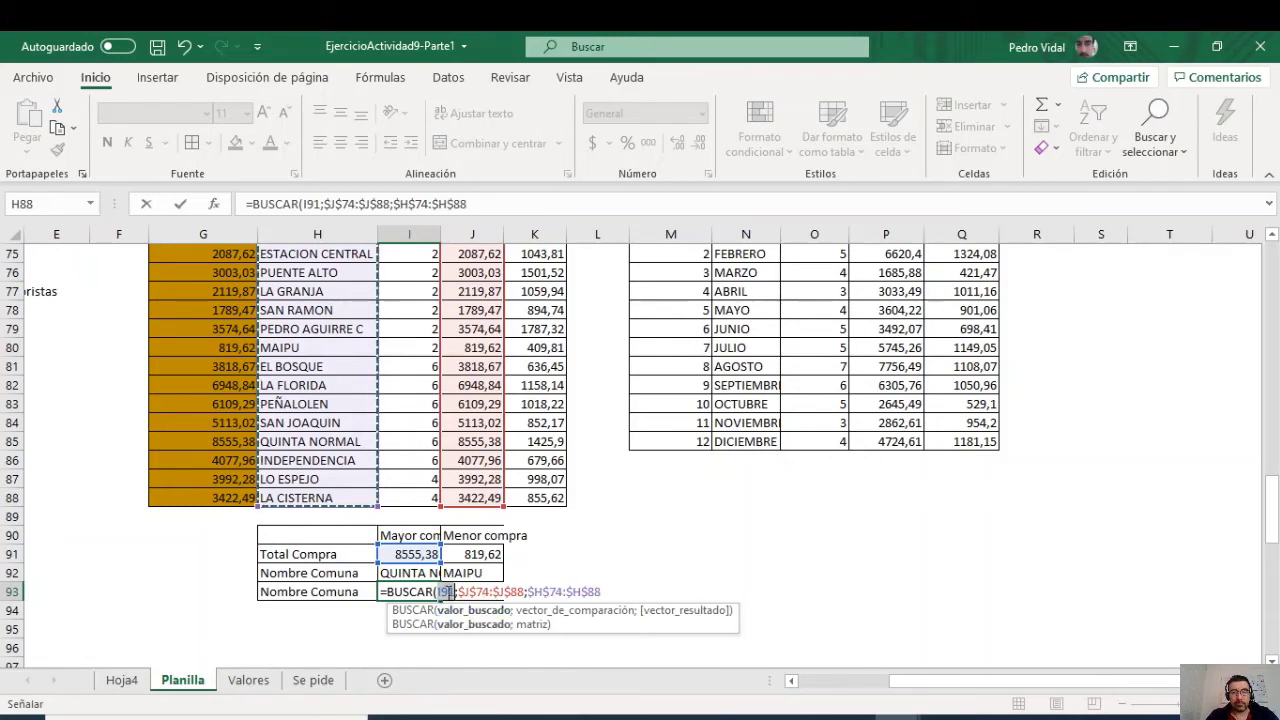
pyautogui.click(424, 550)
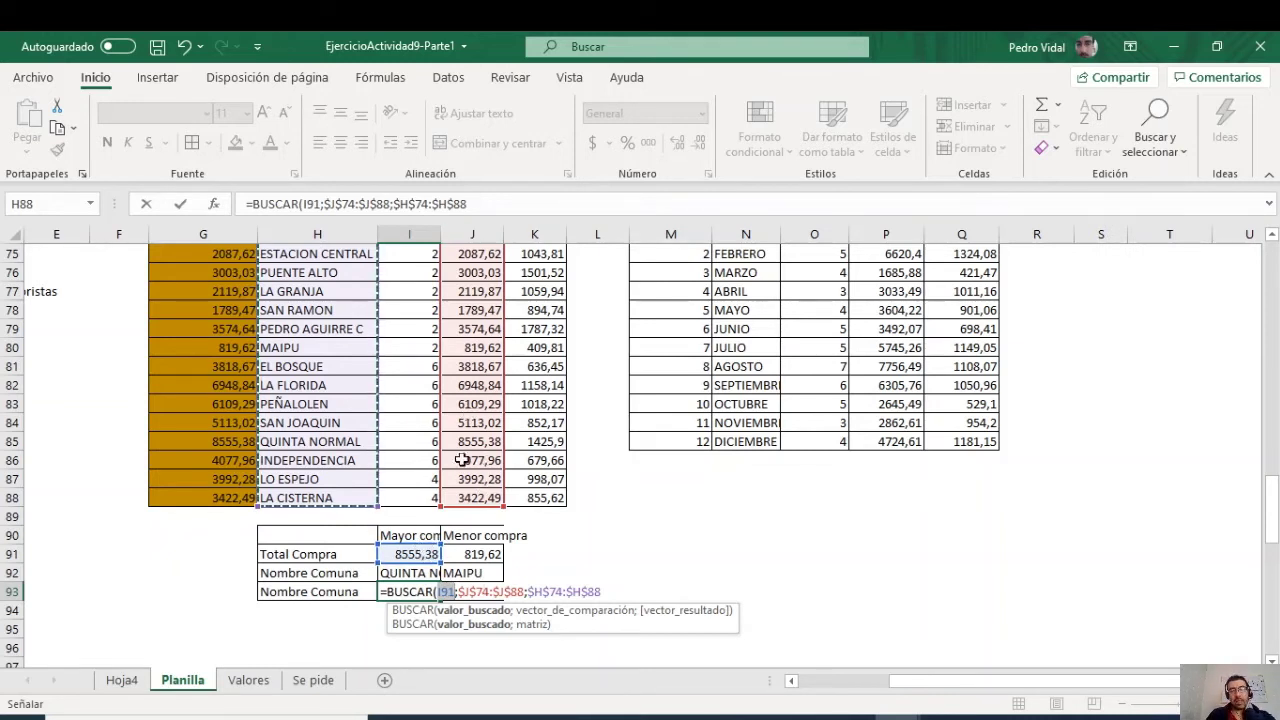
pyautogui.click(603, 592)
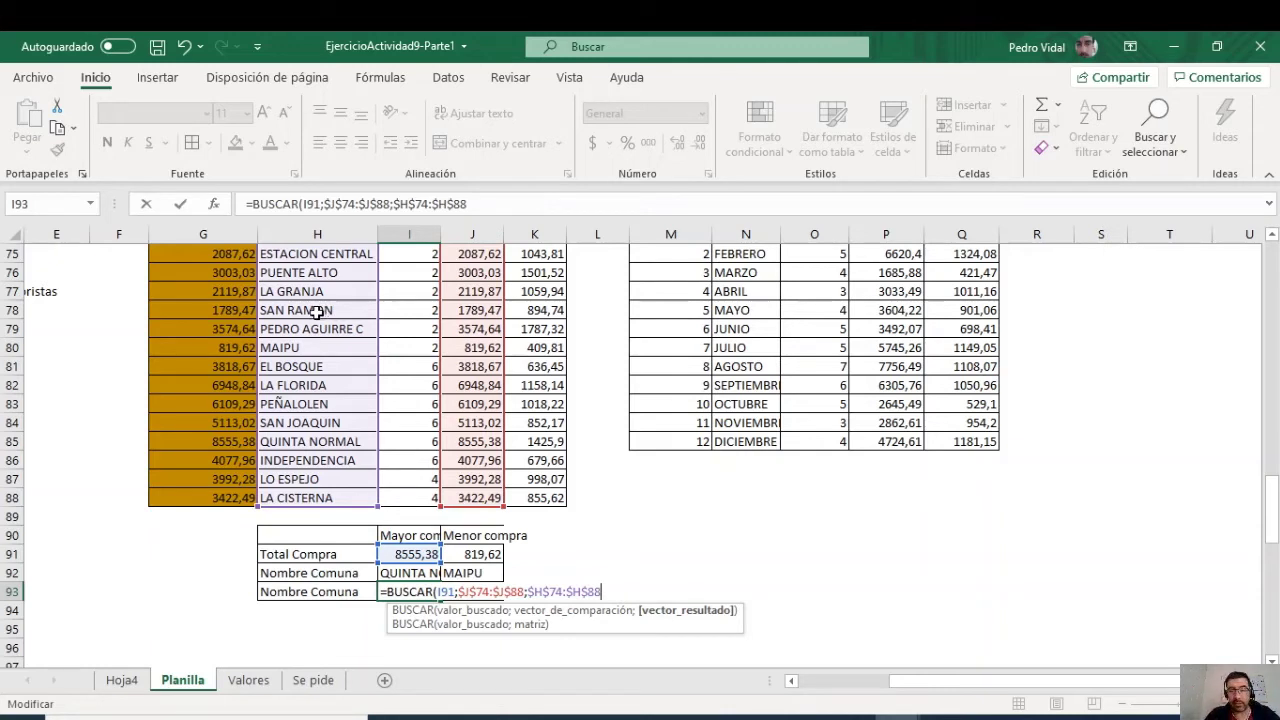
pyautogui.write(')')
pyautogui.press('Return')
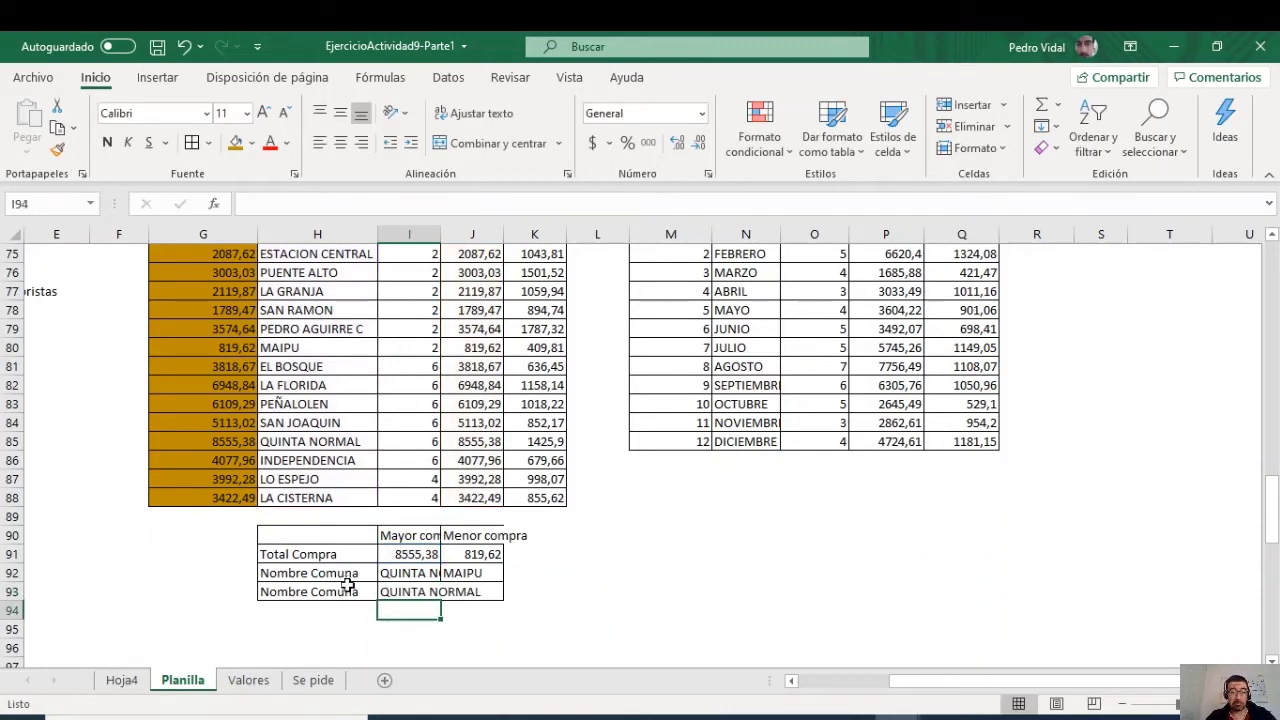
pyautogui.click(393, 591)
pyautogui.doubleClick(440, 228)
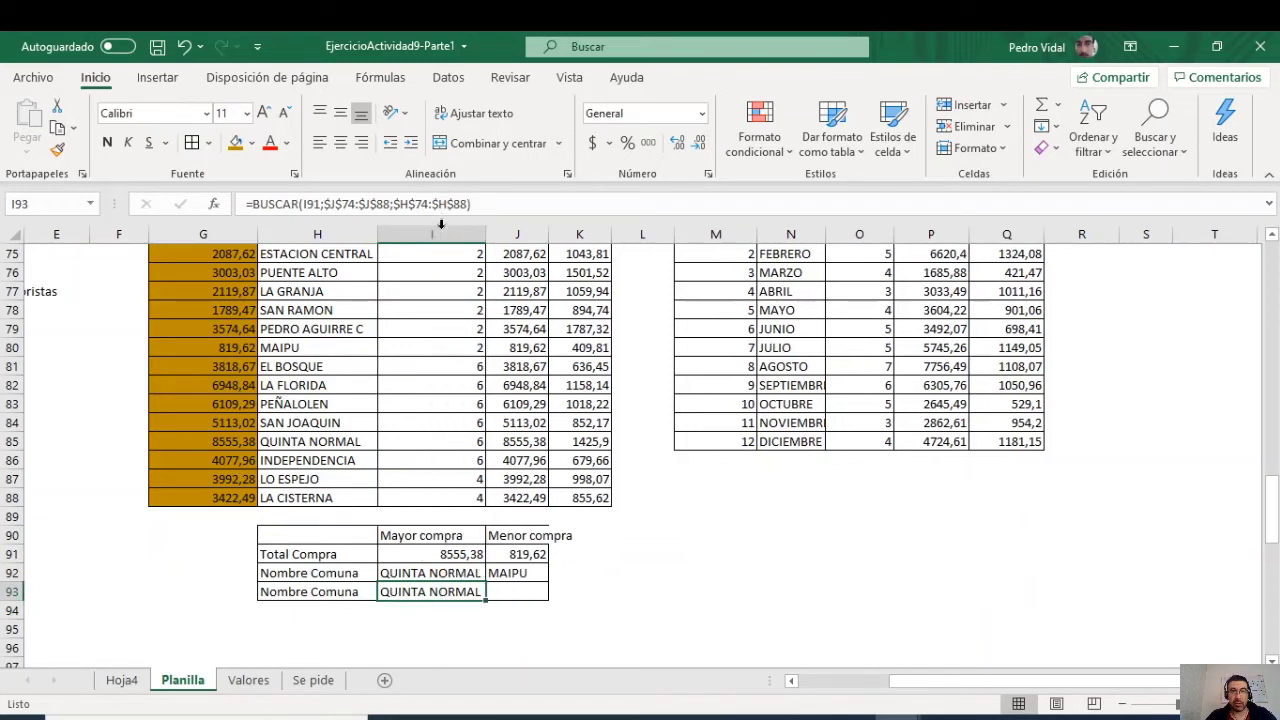
# Step: Begin a BUSCAR formula in J93 with J91 as the lookup value and $J$74:$J$88 as the comparison vector
pyautogui.click(506, 590)
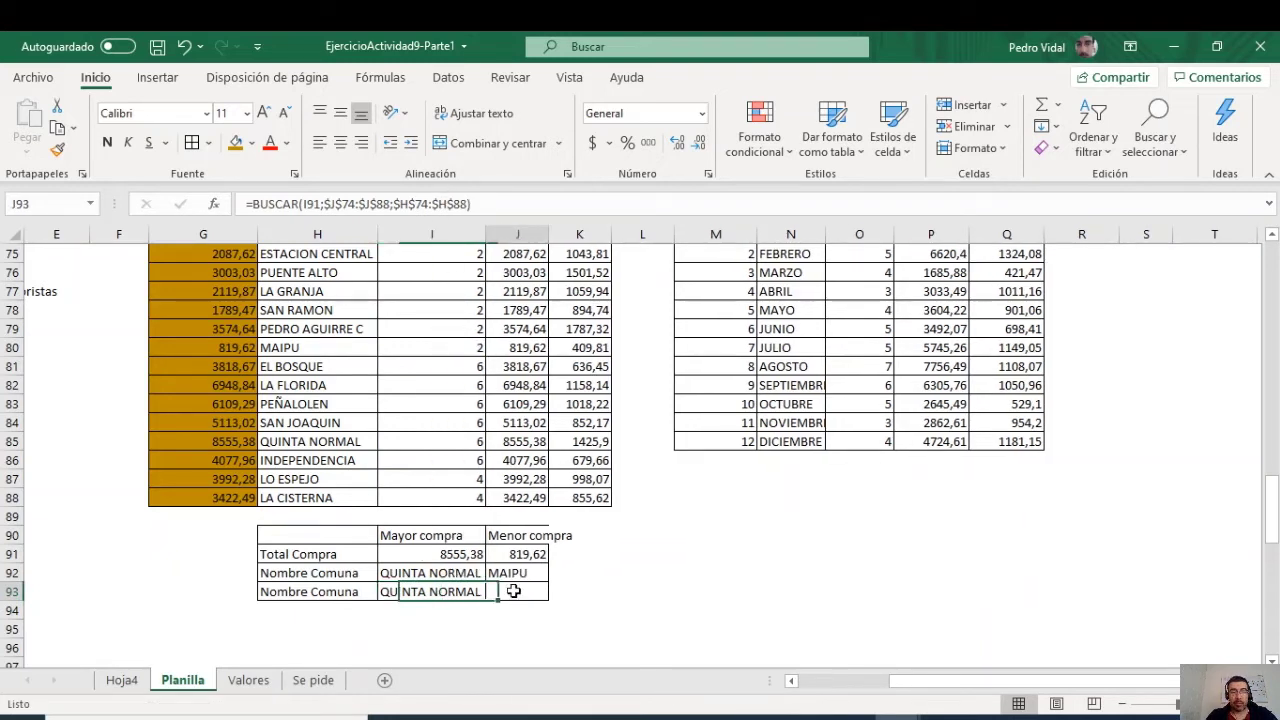
pyautogui.write('=BUS')
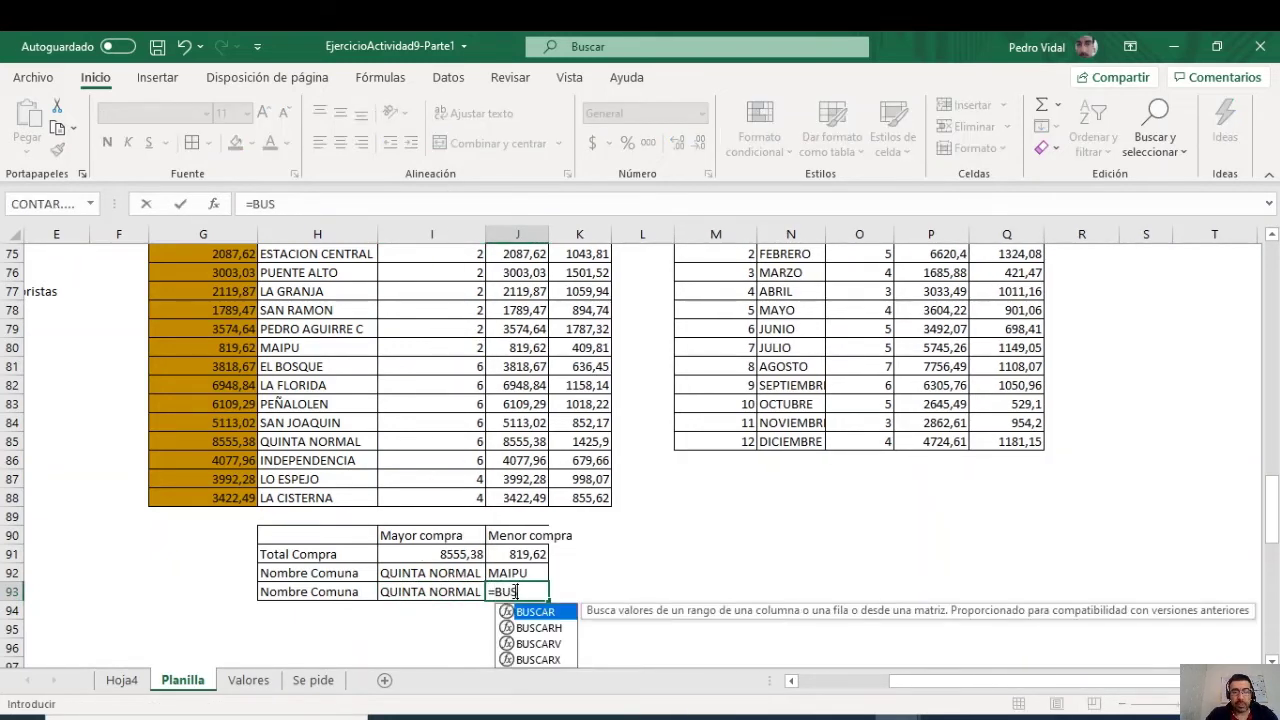
pyautogui.write('CAR(')
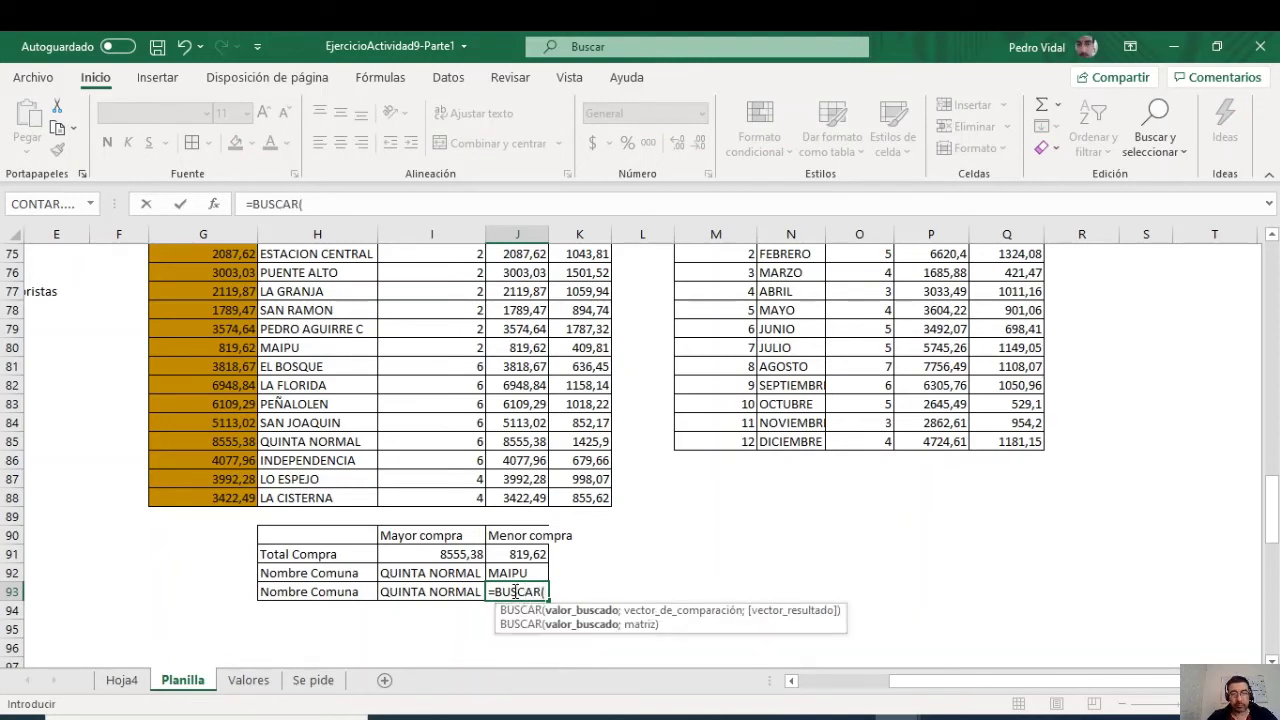
pyautogui.click(524, 556)
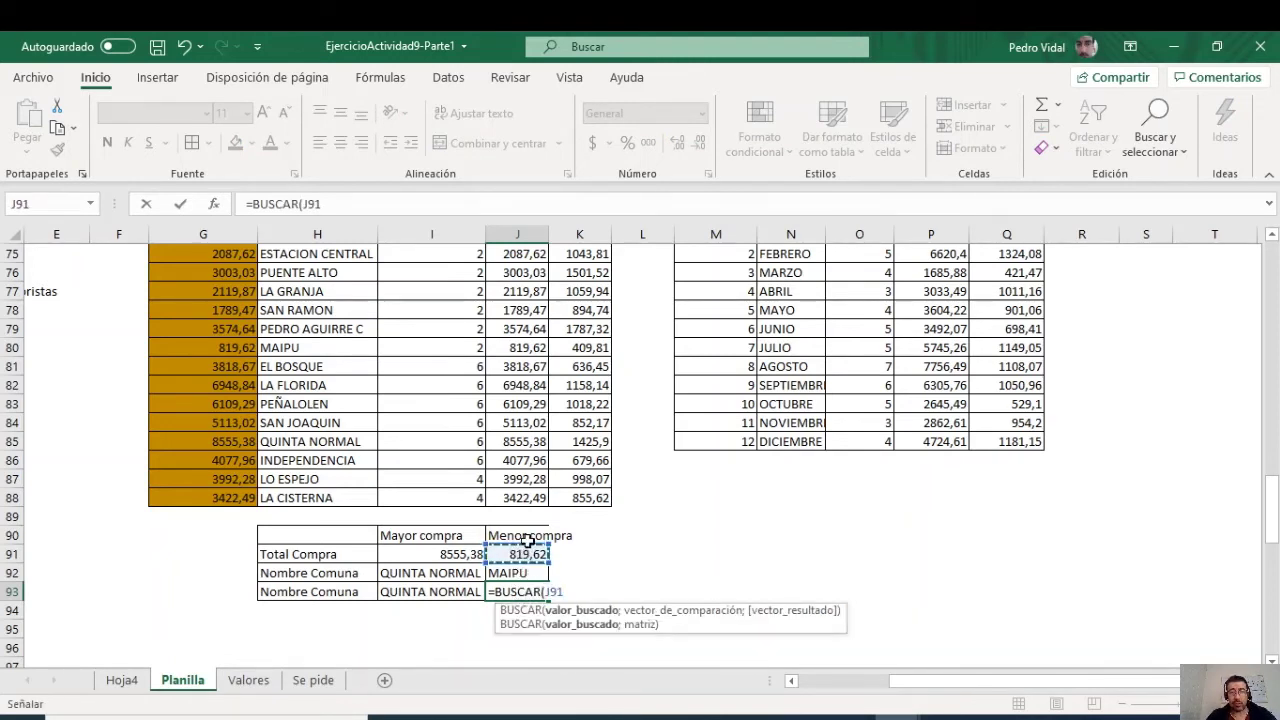
pyautogui.write(';')
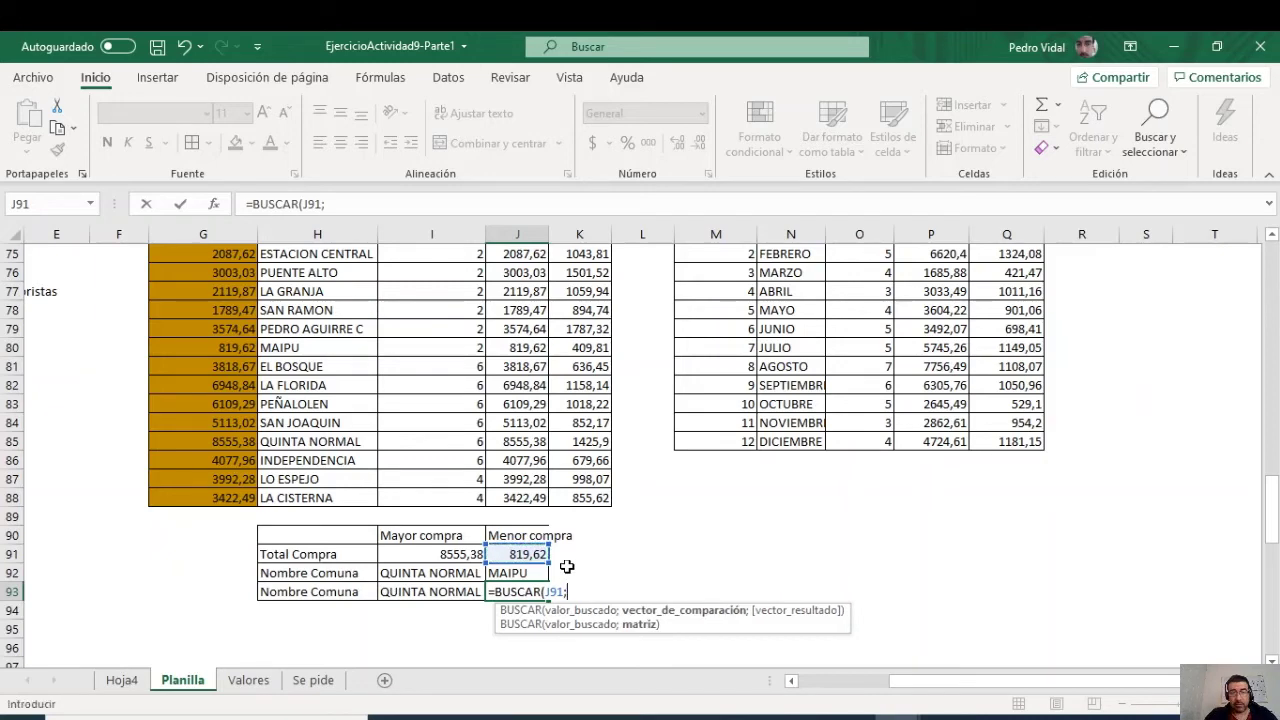
pyautogui.moveTo(520, 497)
pyautogui.mouseDown()
pyautogui.moveTo(522, 440)
pyautogui.moveTo(524, 487)
pyautogui.mouseUp()
pyautogui.scroll(-3, 620, 435)
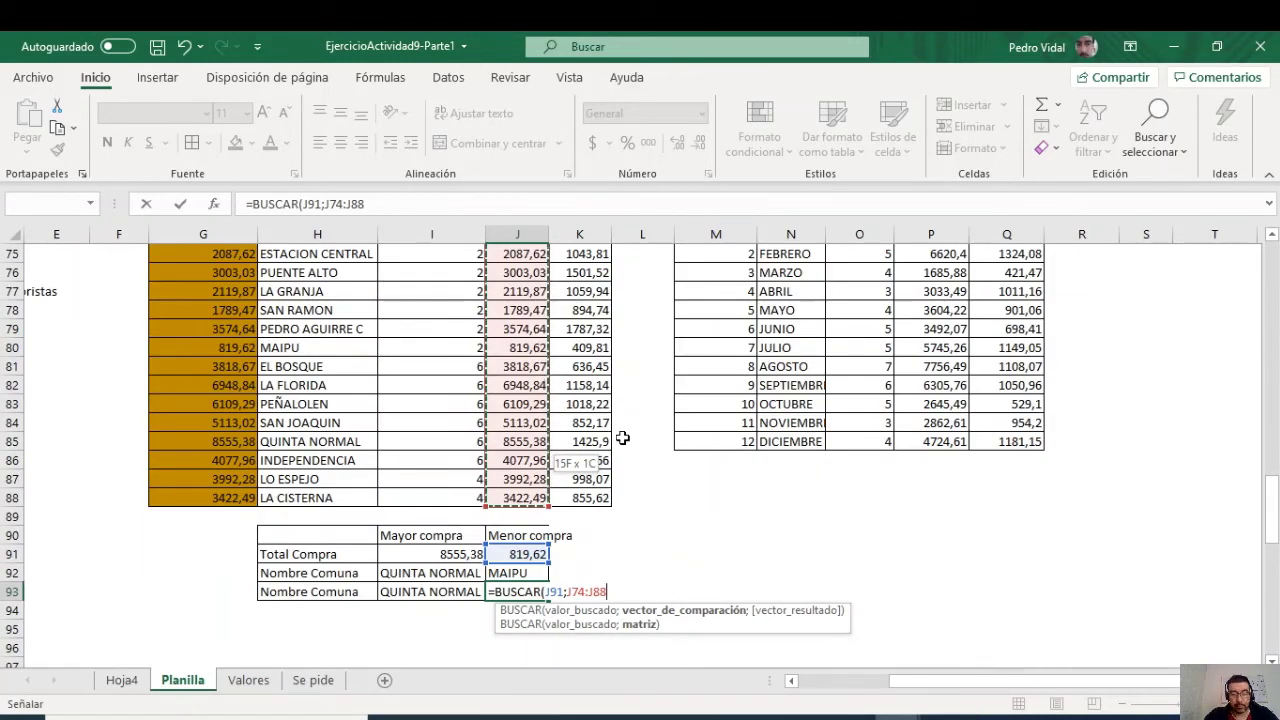
pyautogui.press('F4')
pyautogui.write(';')
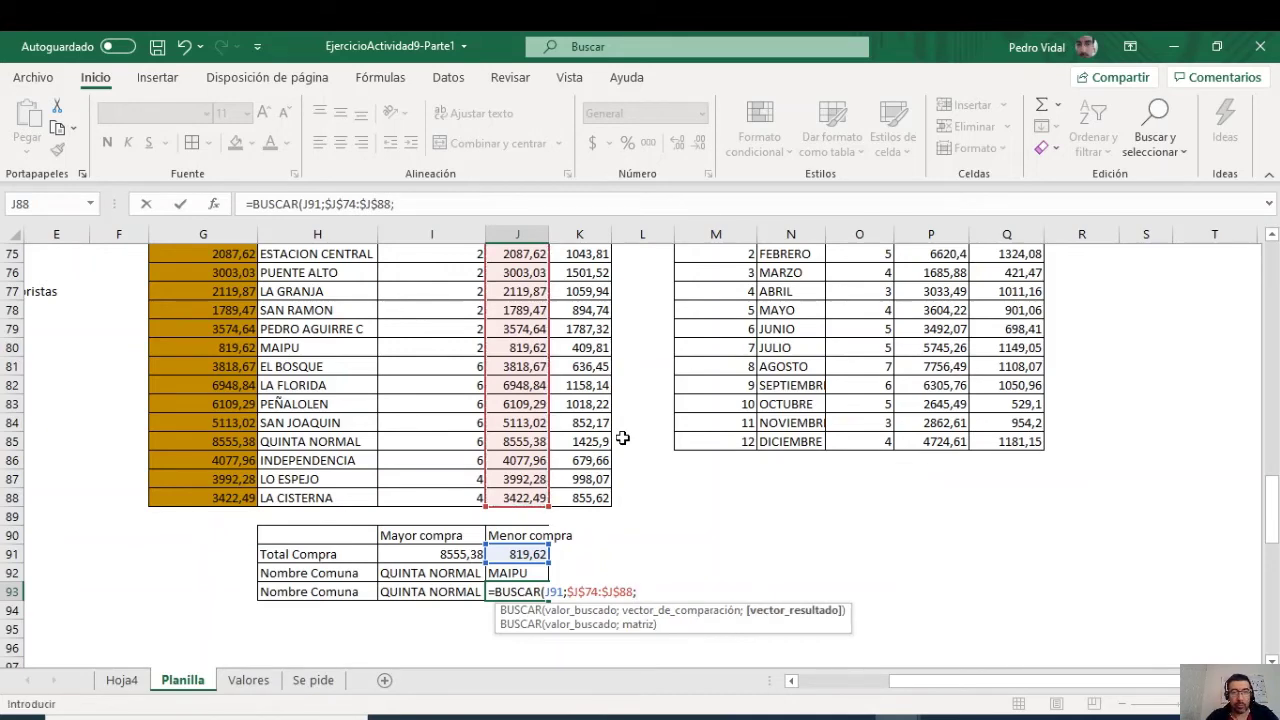
# Step: Set $H$74:$H$88 as the result vector and complete J93 as =BUSCAR(J91;$J$74:$J$88;$H$74:$H$88)
pyautogui.scroll(1, 512, 524)
pyautogui.click(282, 332)
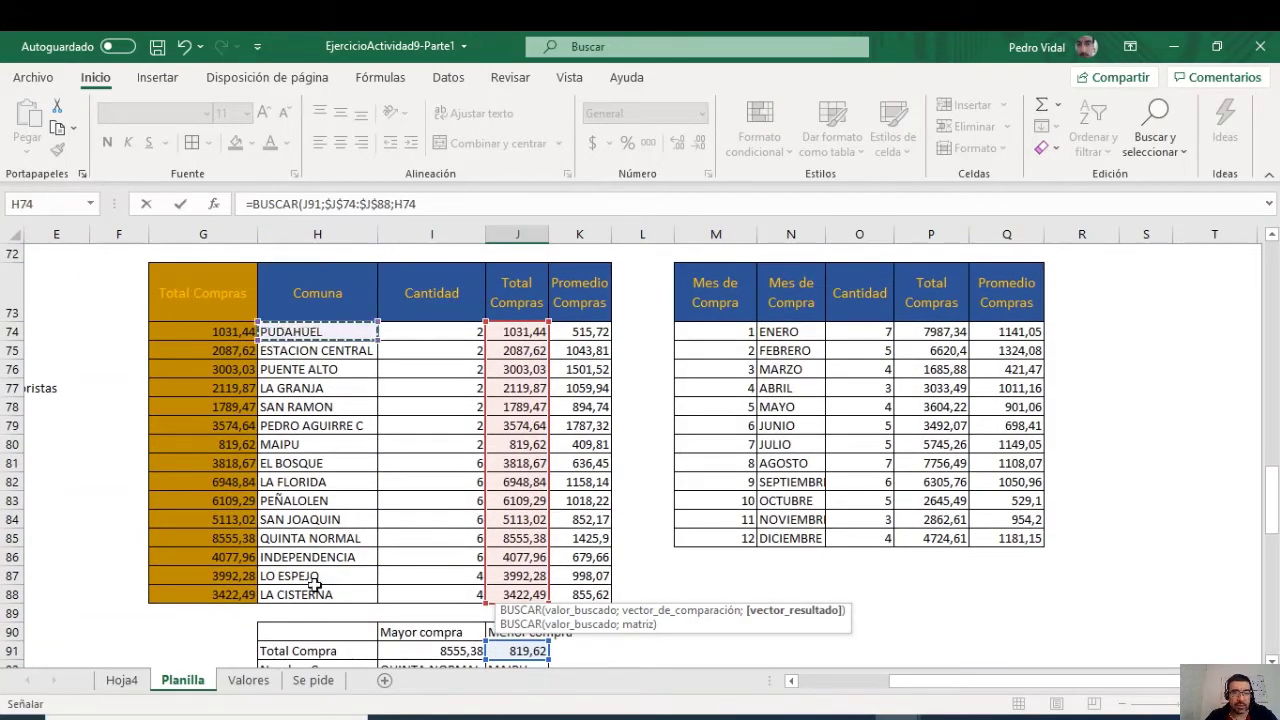
pyautogui.moveTo(314, 585); pyautogui.dragTo(317, 594)
pyautogui.scroll(-2, 566, 481)
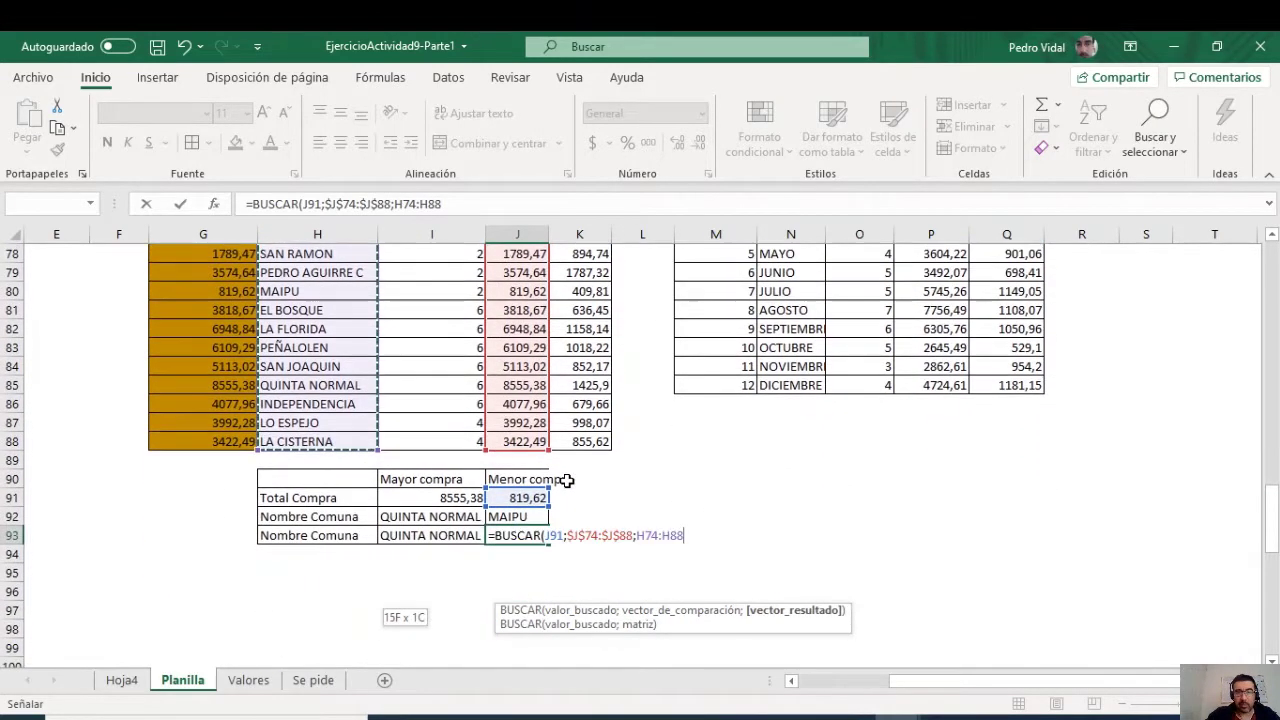
pyautogui.press('F4')
pyautogui.write(')')
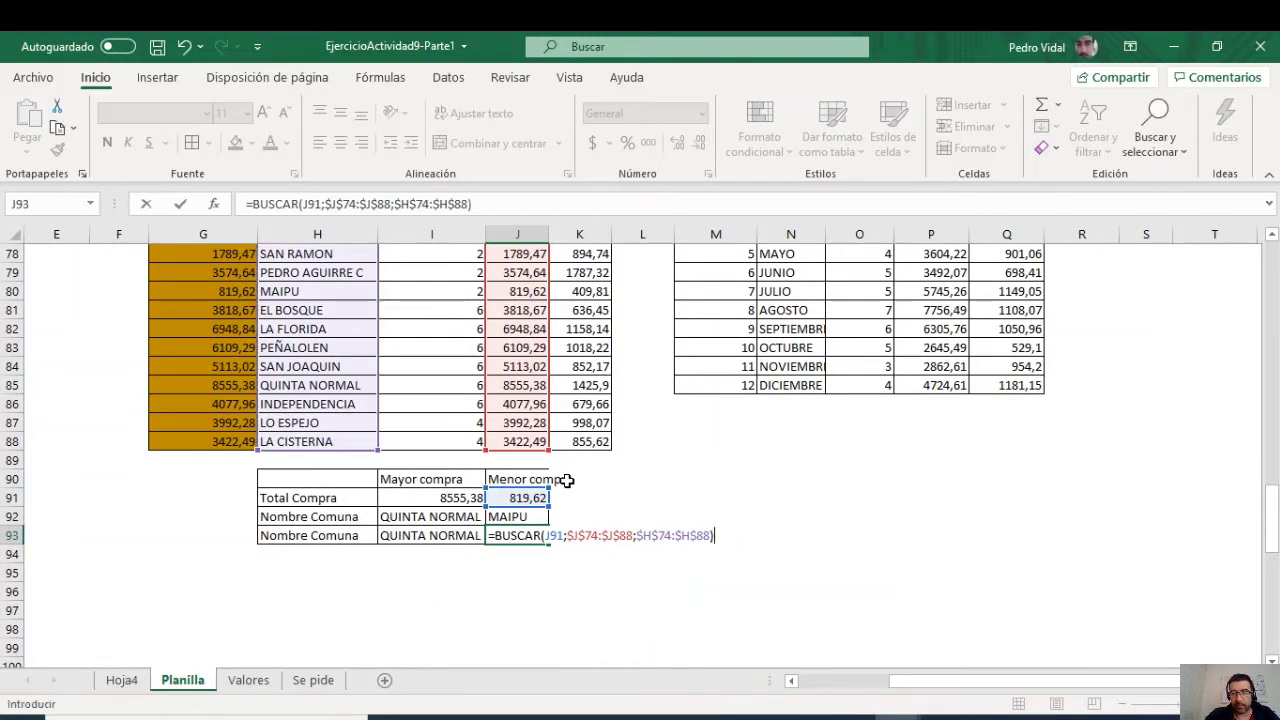
pyautogui.press('Return')
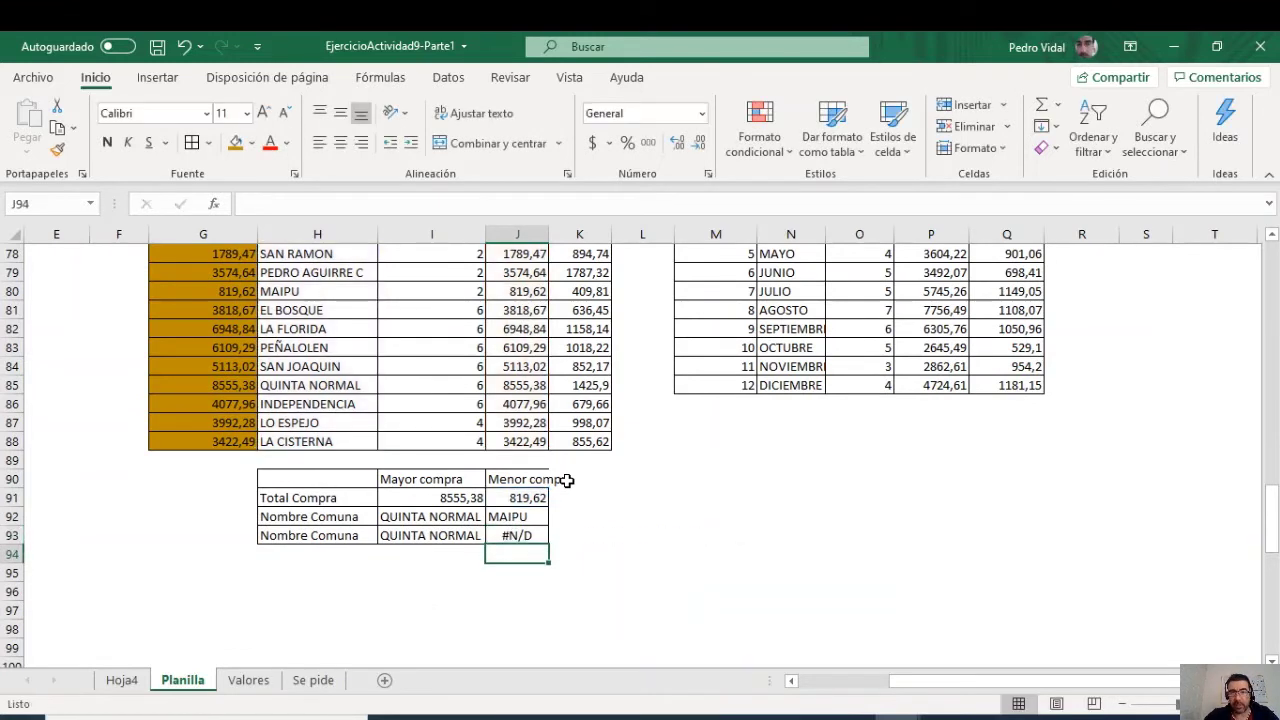
# Step: Begin a note in L93 reading "Para usar BUSCAR la tabla de comparación, debe estar ordenada de menor a mayor"
pyautogui.click(528, 533)
pyautogui.click(616, 533)
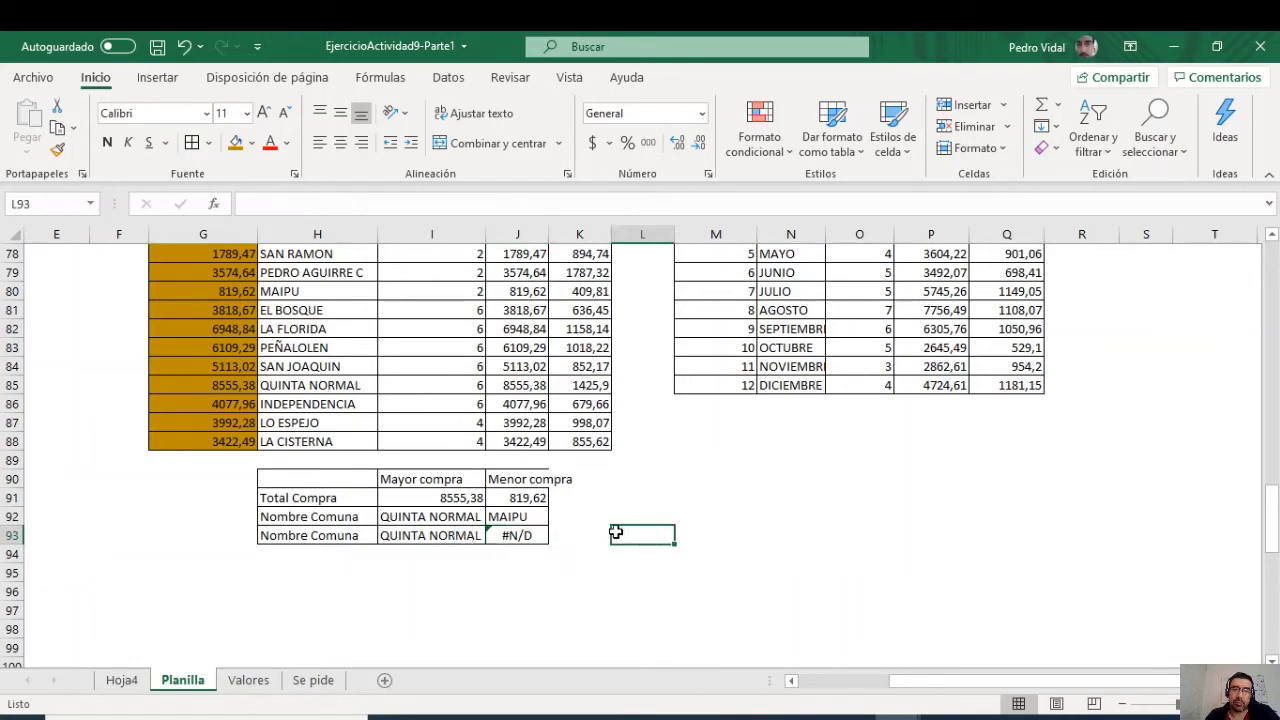
pyautogui.write('PARA')
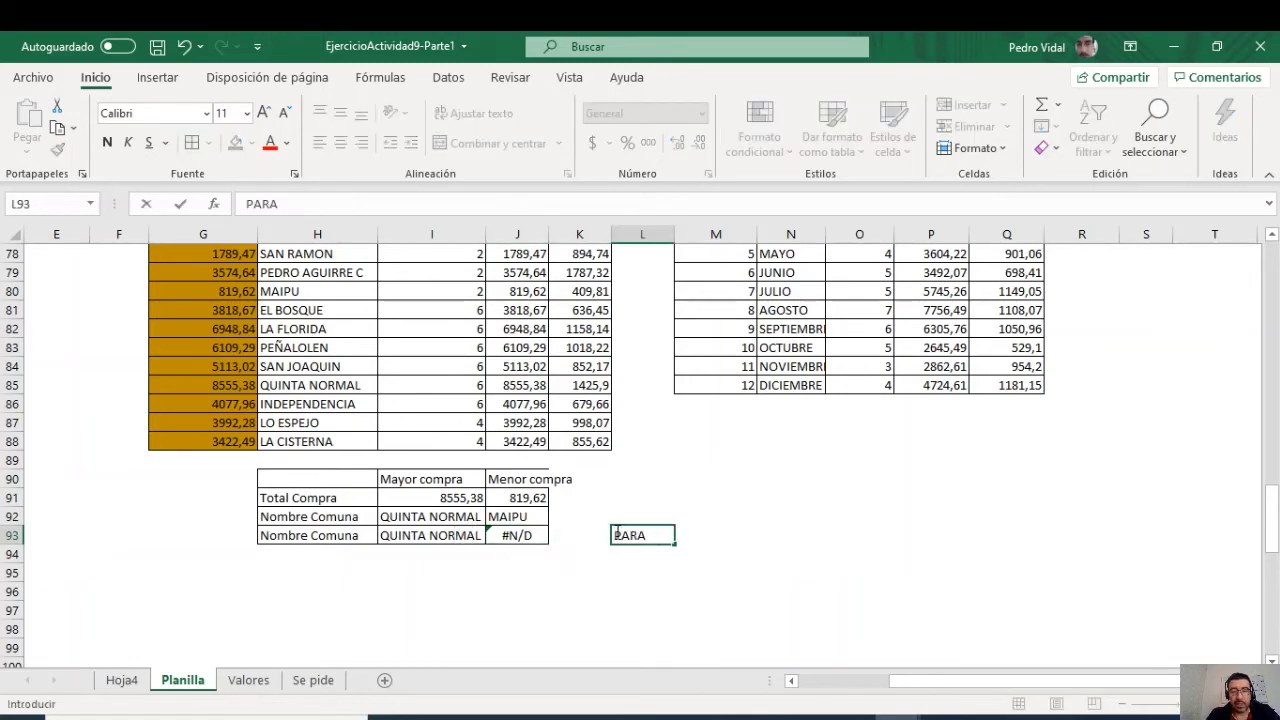
pyautogui.press('BackSpace')
pyautogui.press('BackSpace')
pyautogui.press('BackSpace')
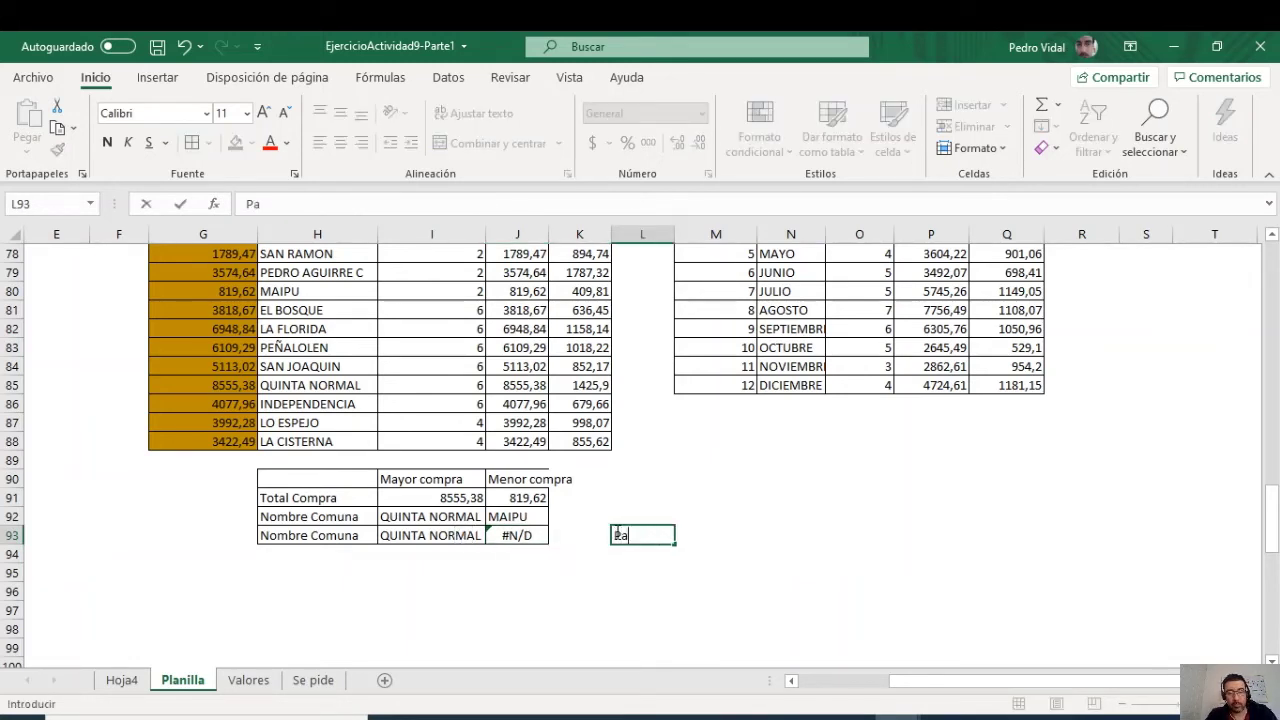
pyautogui.write('ara usar ')
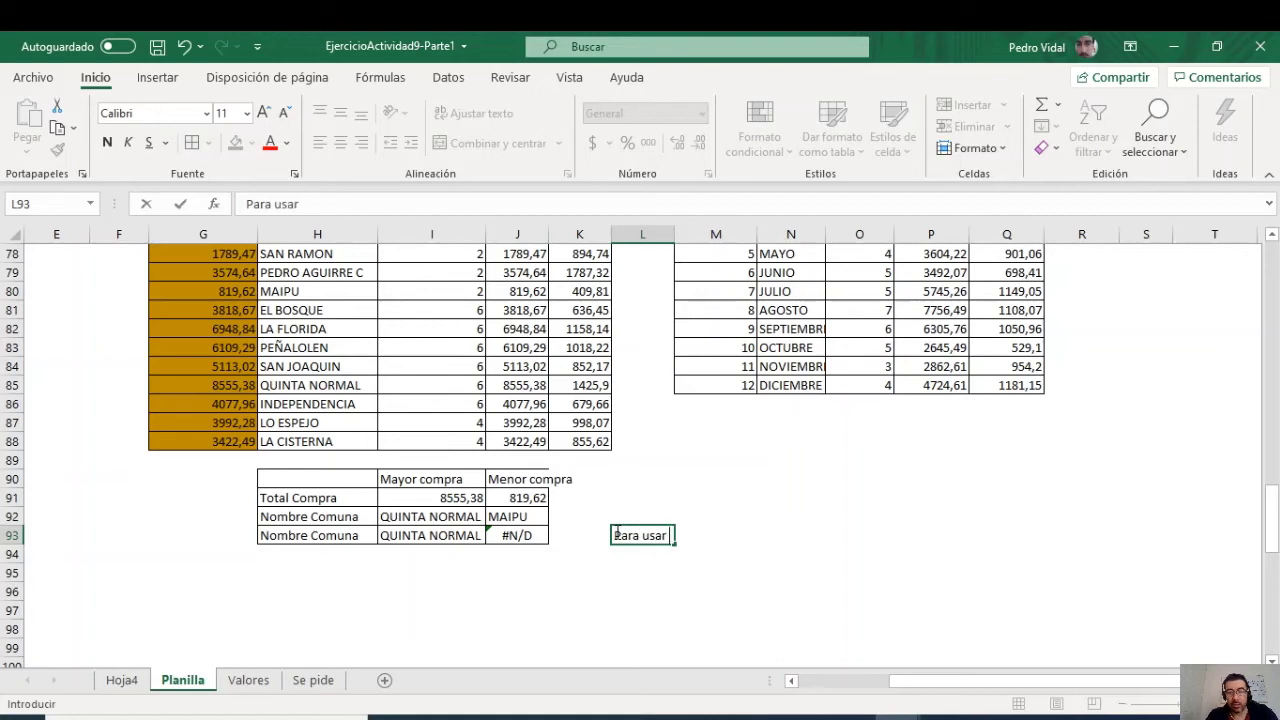
pyautogui.write('BUSCAR')
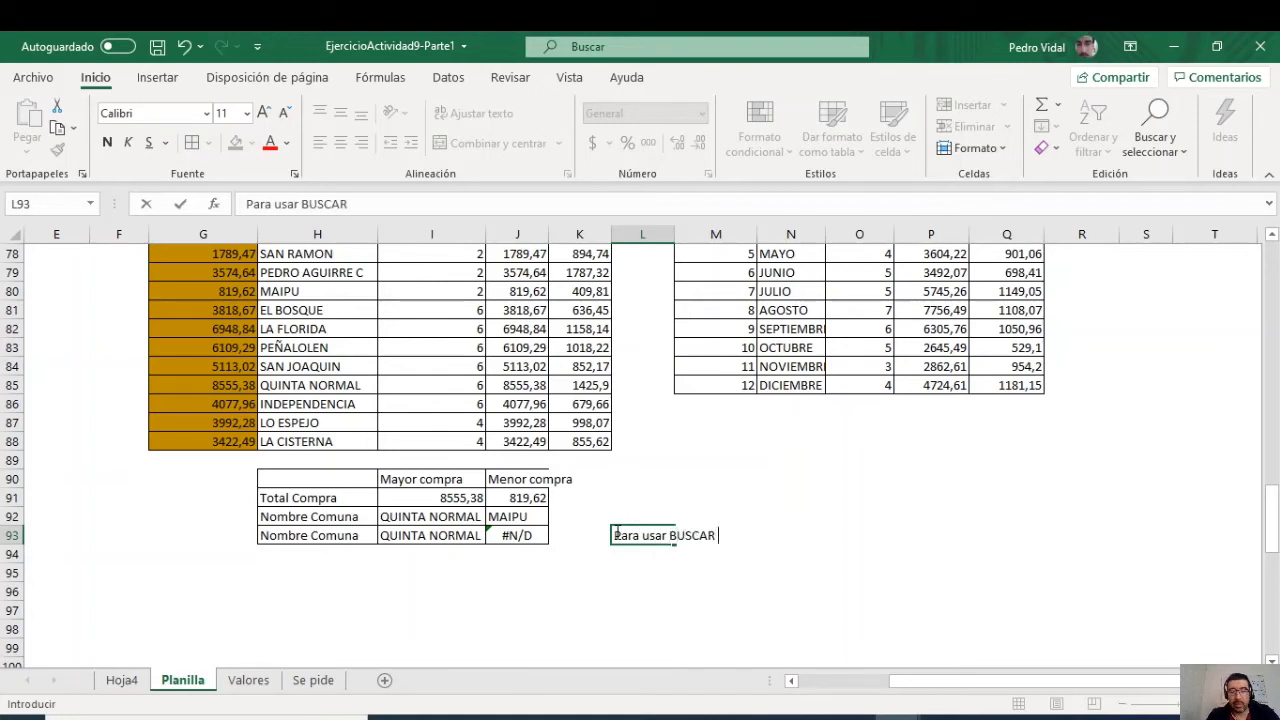
pyautogui.write(' la tabla')
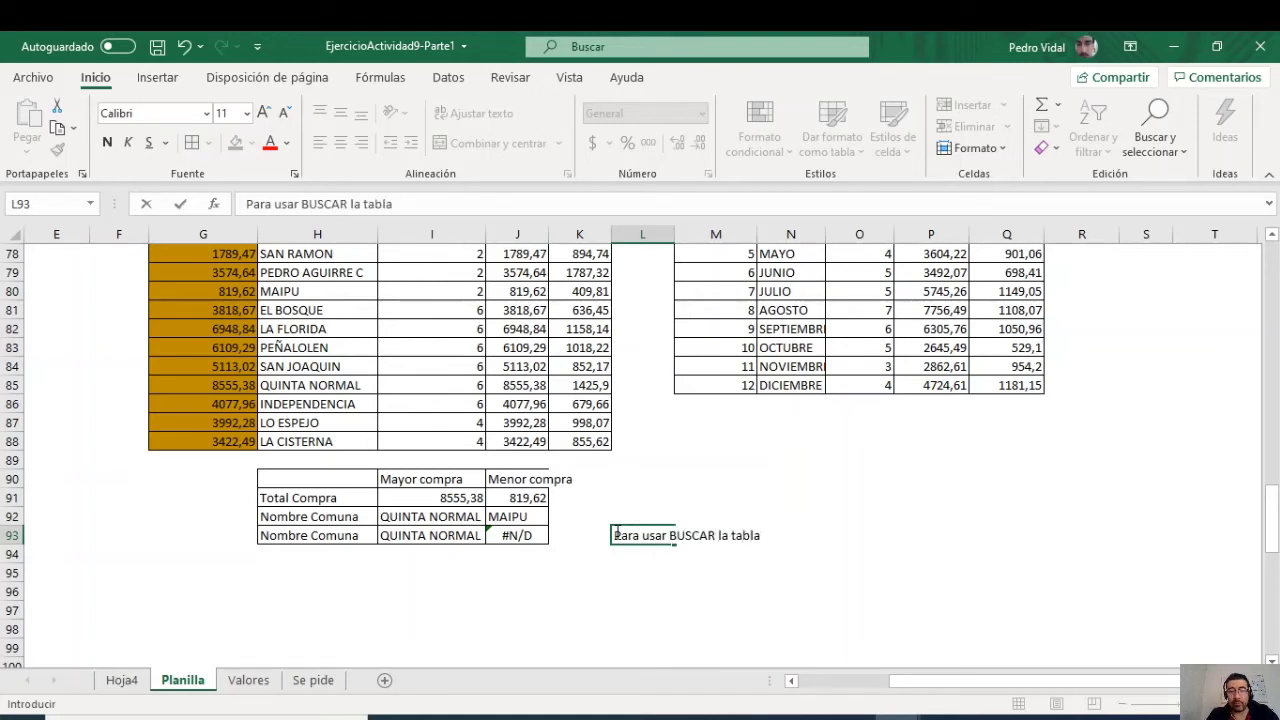
pyautogui.write(' de comparación')
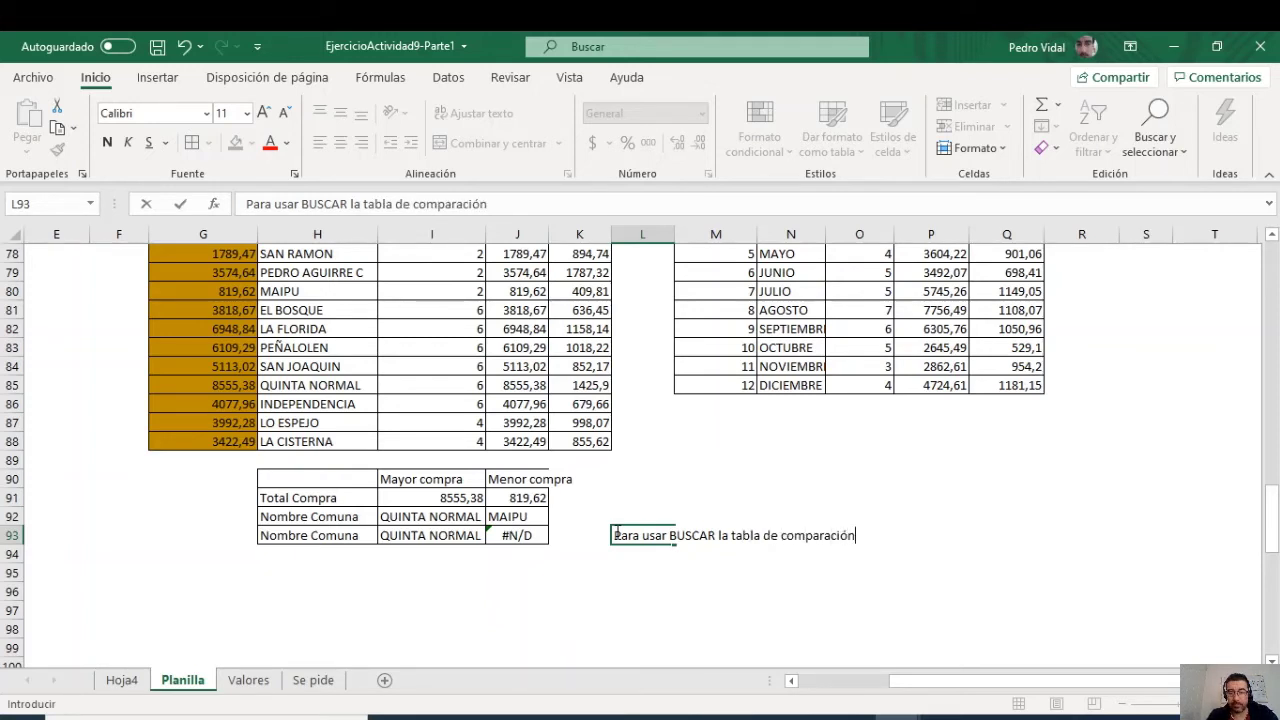
pyautogui.write(', debe estar or')
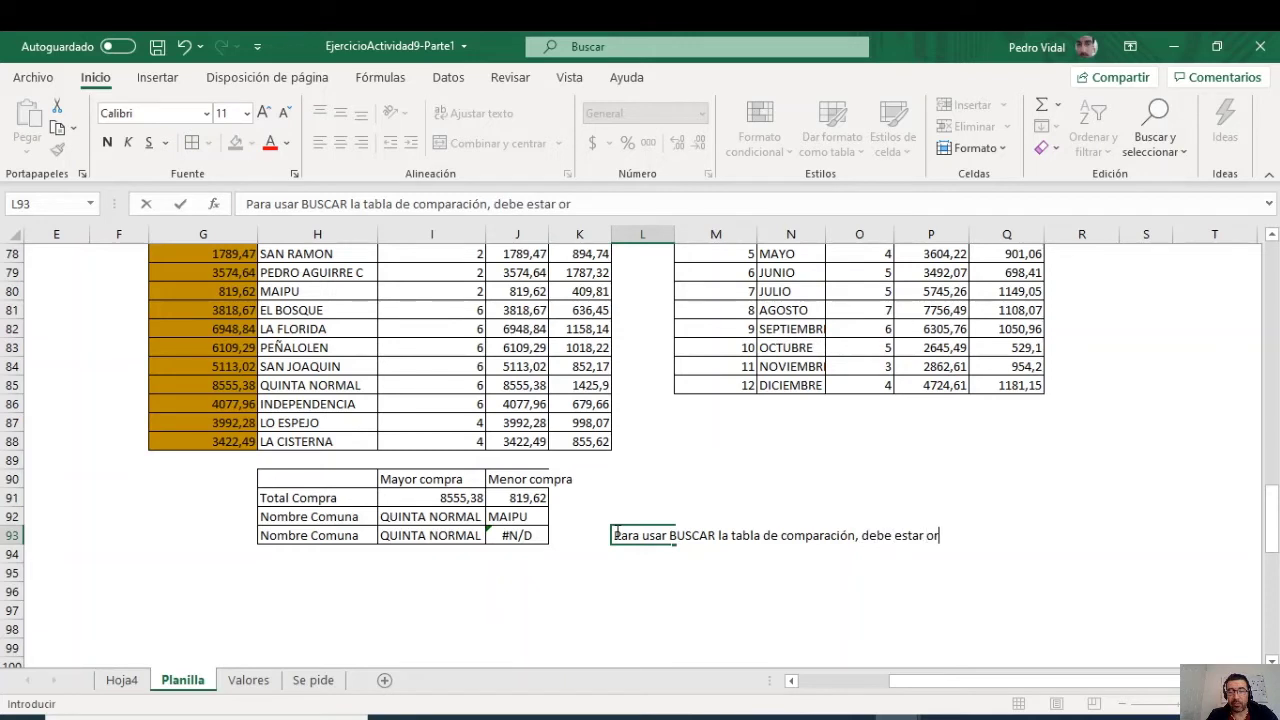
pyautogui.write('den ada')
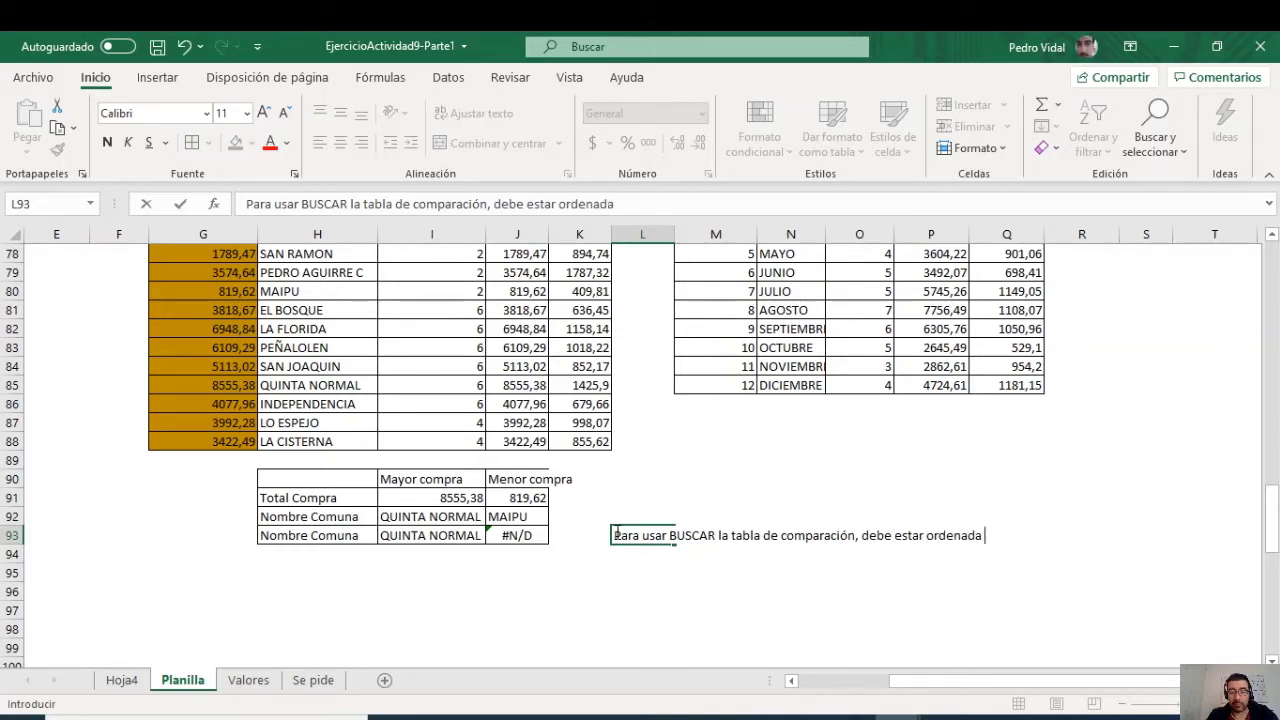
pyautogui.write(' de menor a')
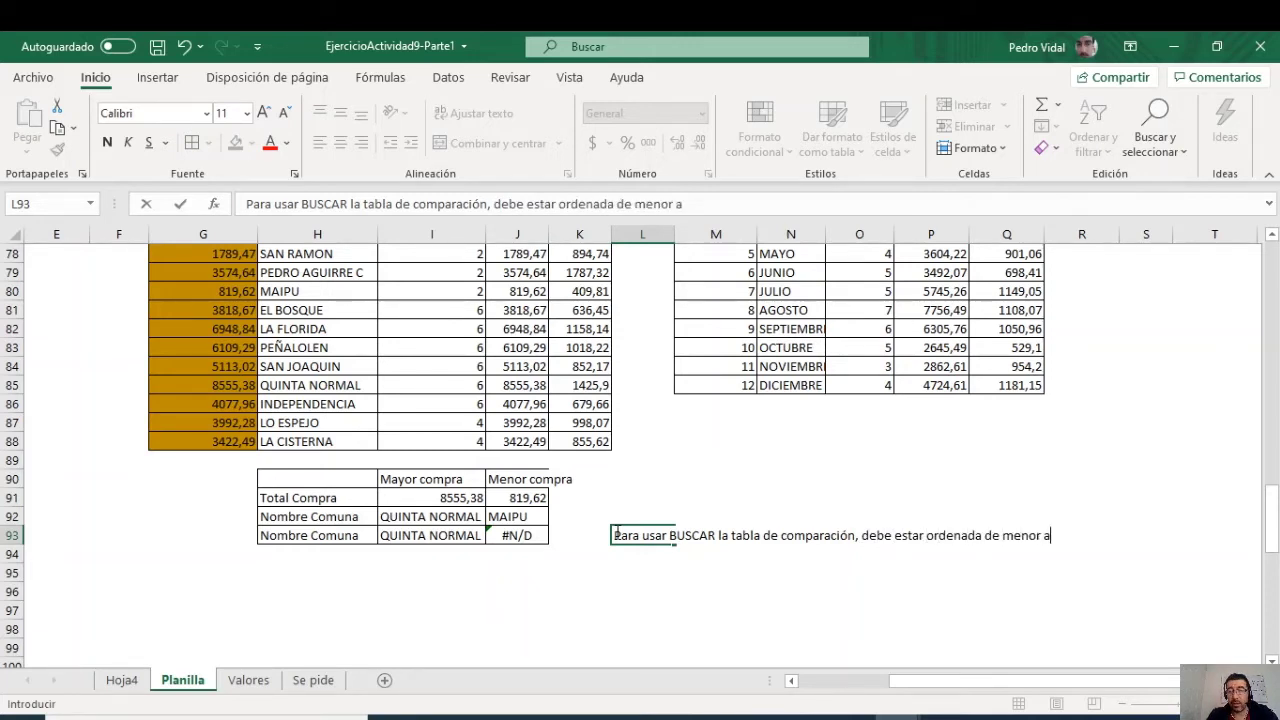
pyautogui.write(' mayor')
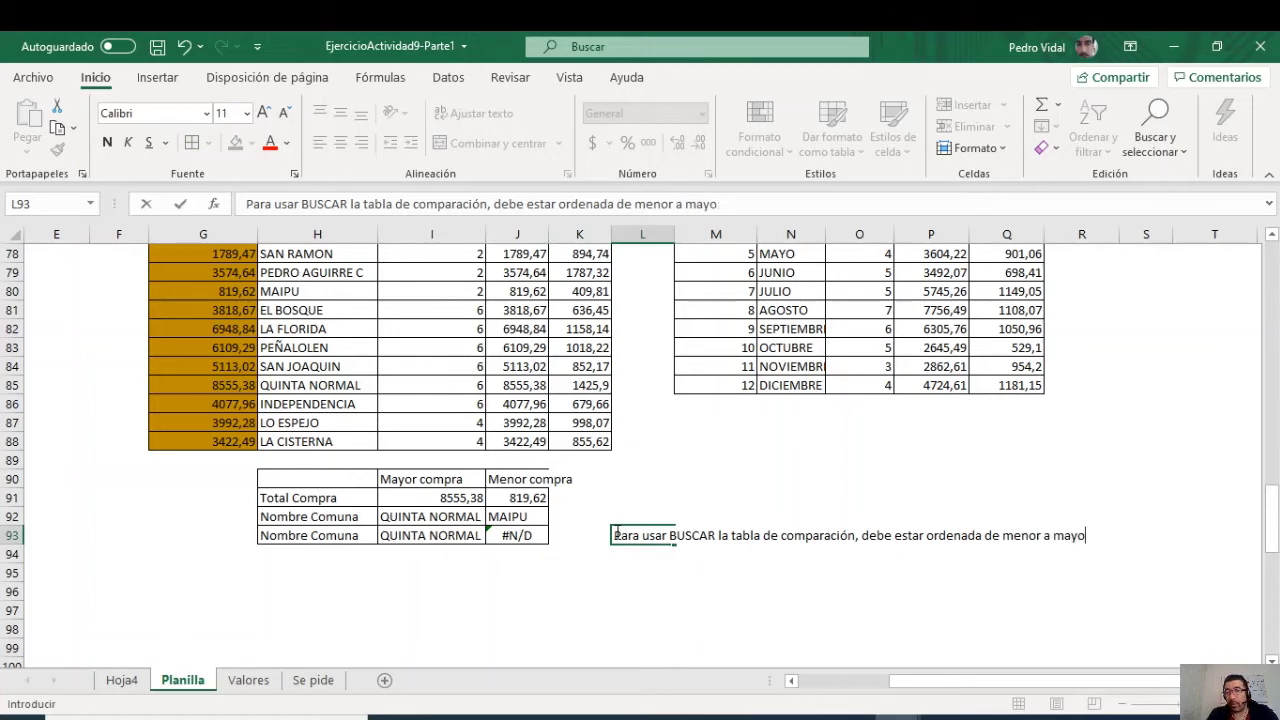
# Step: Replace the ending "de menor a mayor" of the L93 note with "de manera ascendente." and commit the note
pyautogui.press('BackSpace')
pyautogui.press('BackSpace')
pyautogui.press('BackSpace')
pyautogui.press('BackSpace')
pyautogui.press('BackSpace')
pyautogui.press('BackSpace')
pyautogui.press('BackSpace')
pyautogui.press('BackSpace')
pyautogui.press('BackSpace')
pyautogui.write('ne')
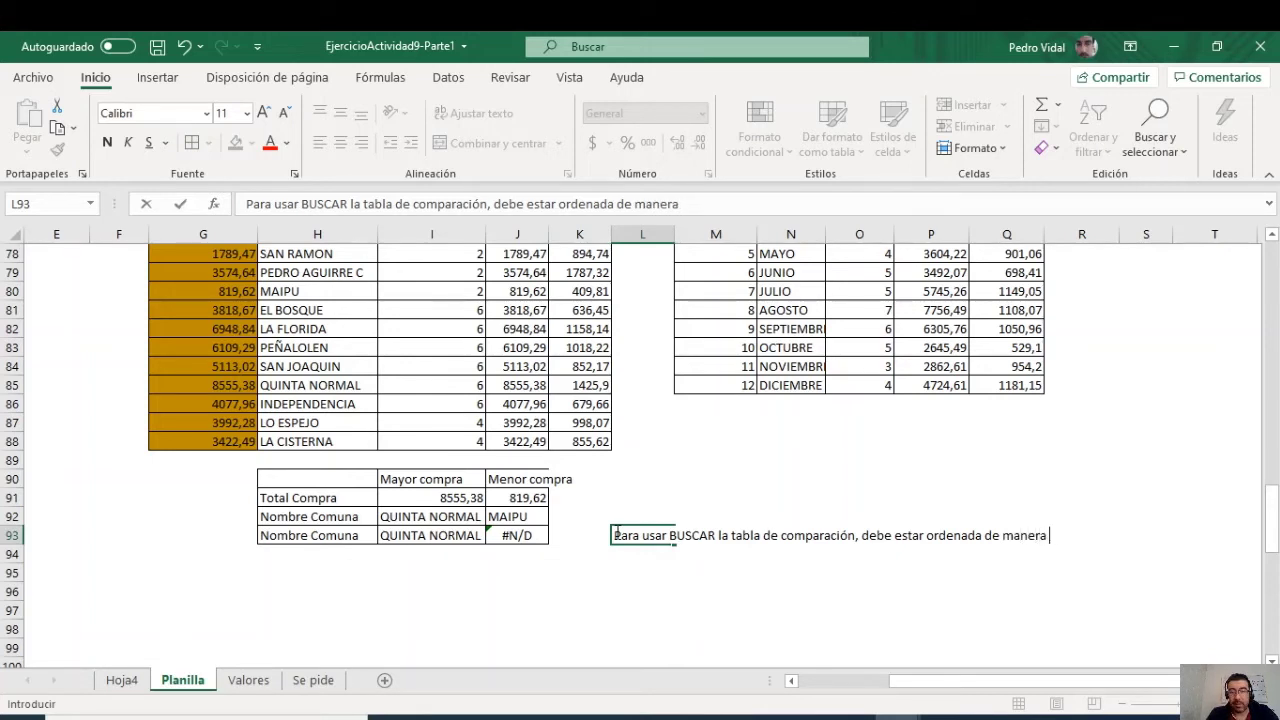
pyautogui.write('ra ascendente')
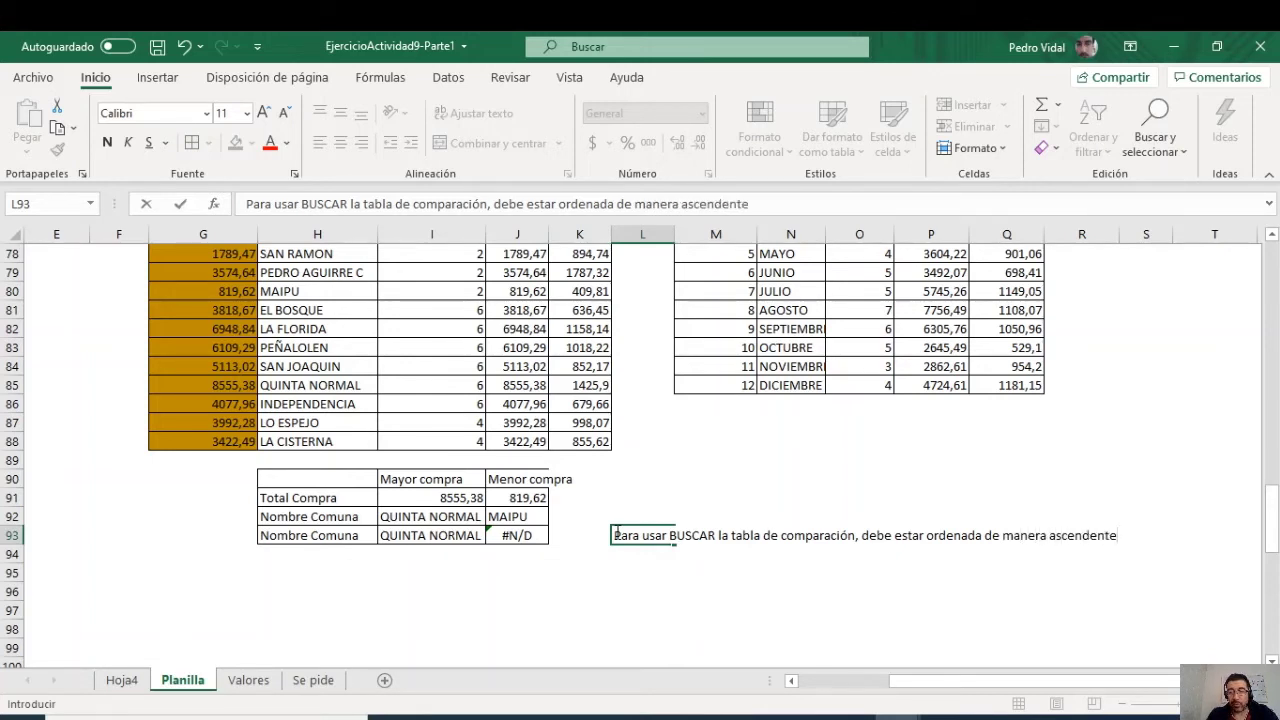
pyautogui.write('.')
pyautogui.press('Return')
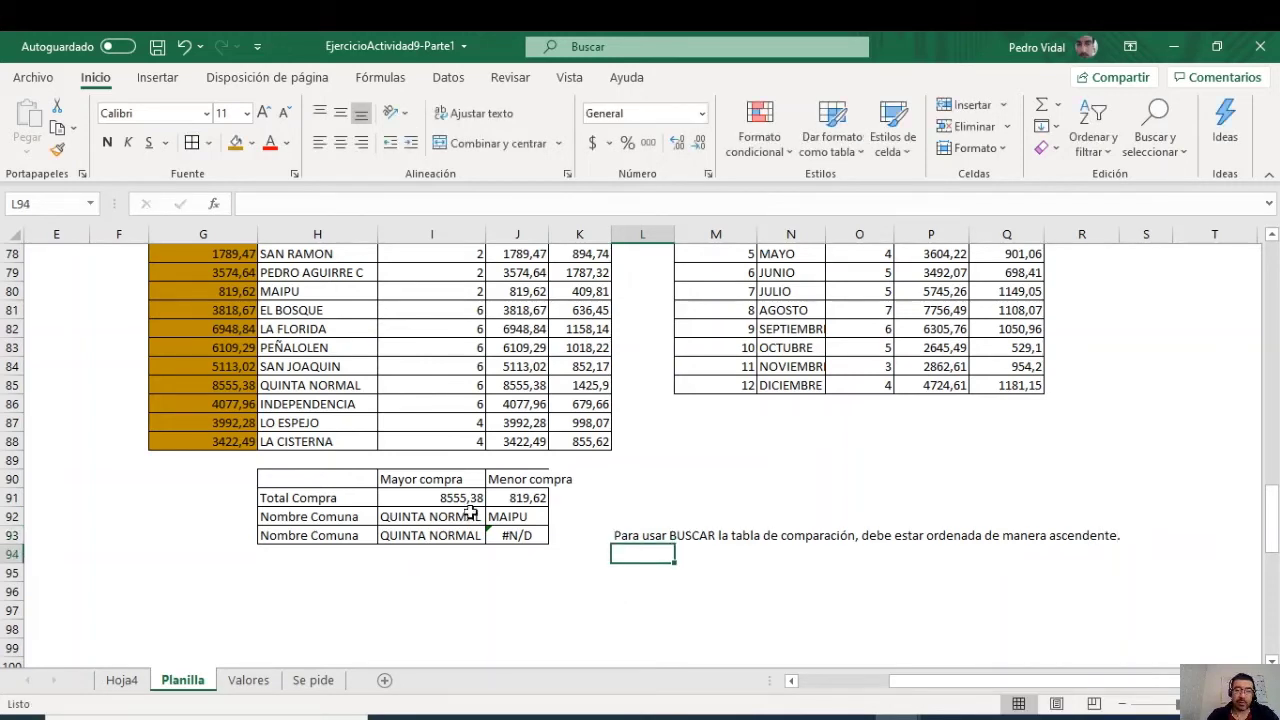
# Step: Examine the error-checking options for the BUSCAR formula in J93, leaving the cell as it is
pyautogui.click(515, 540)
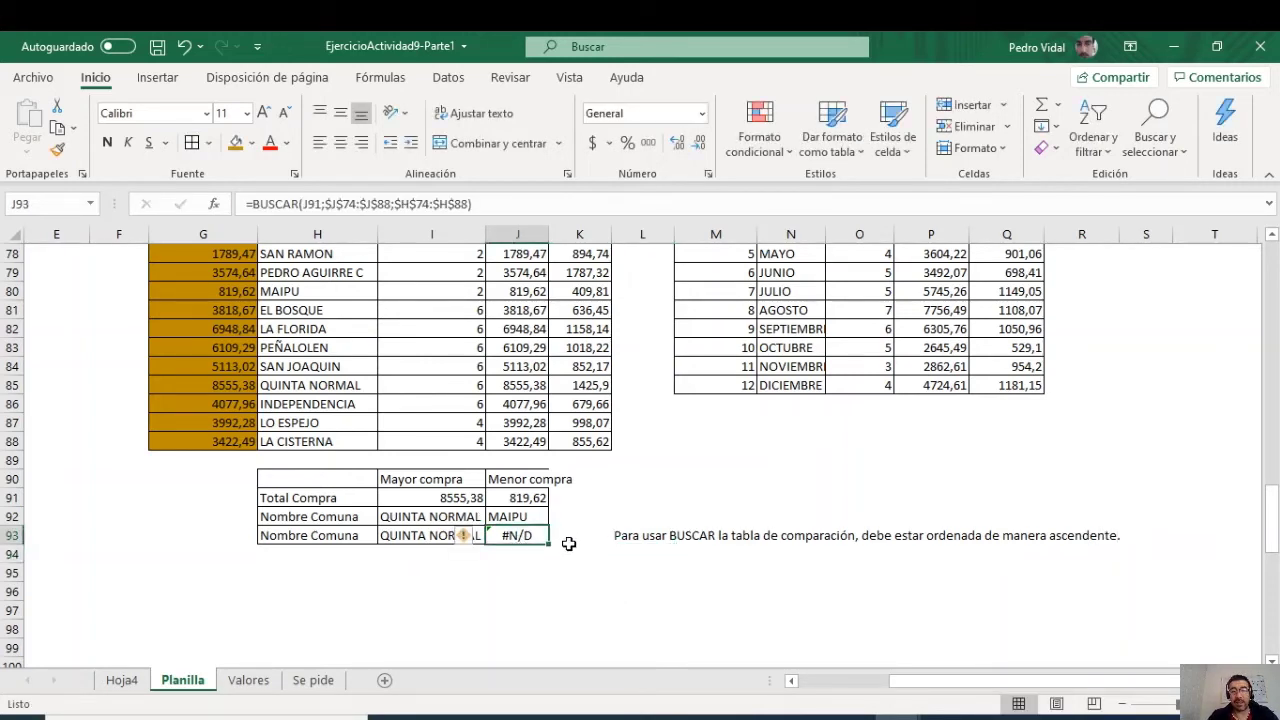
pyautogui.click(468, 537)
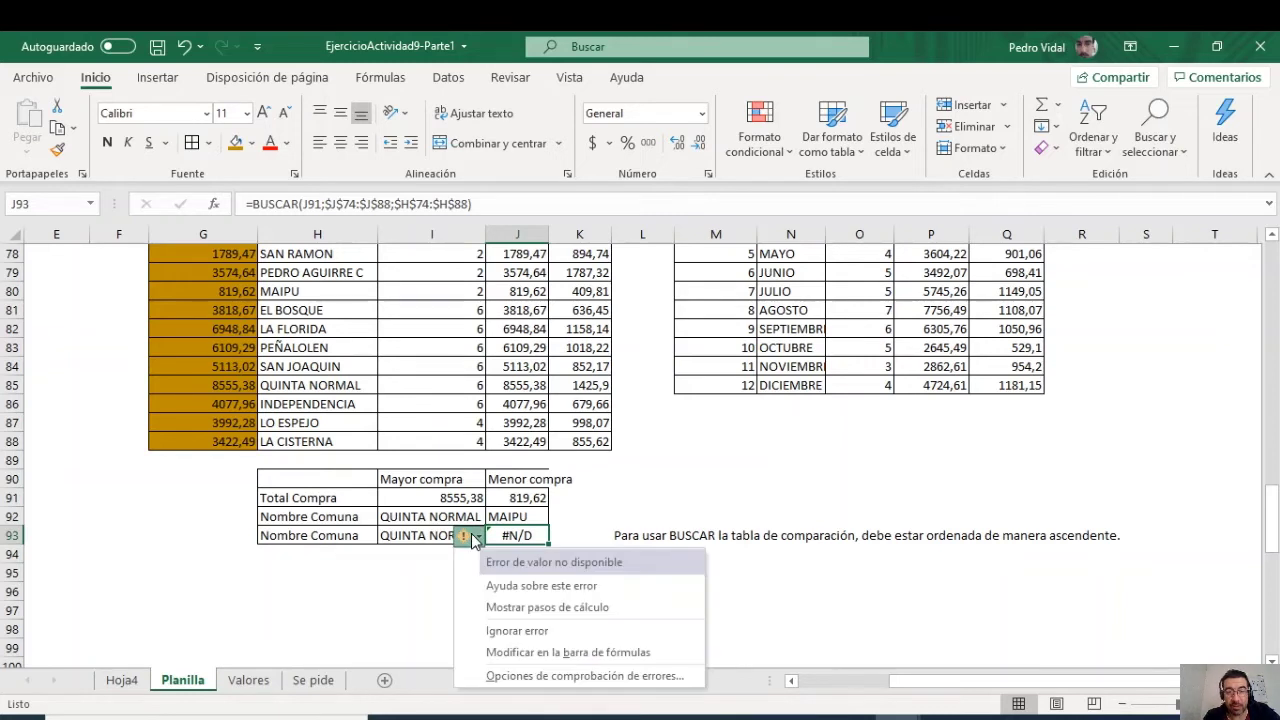
pyautogui.click(793, 572)
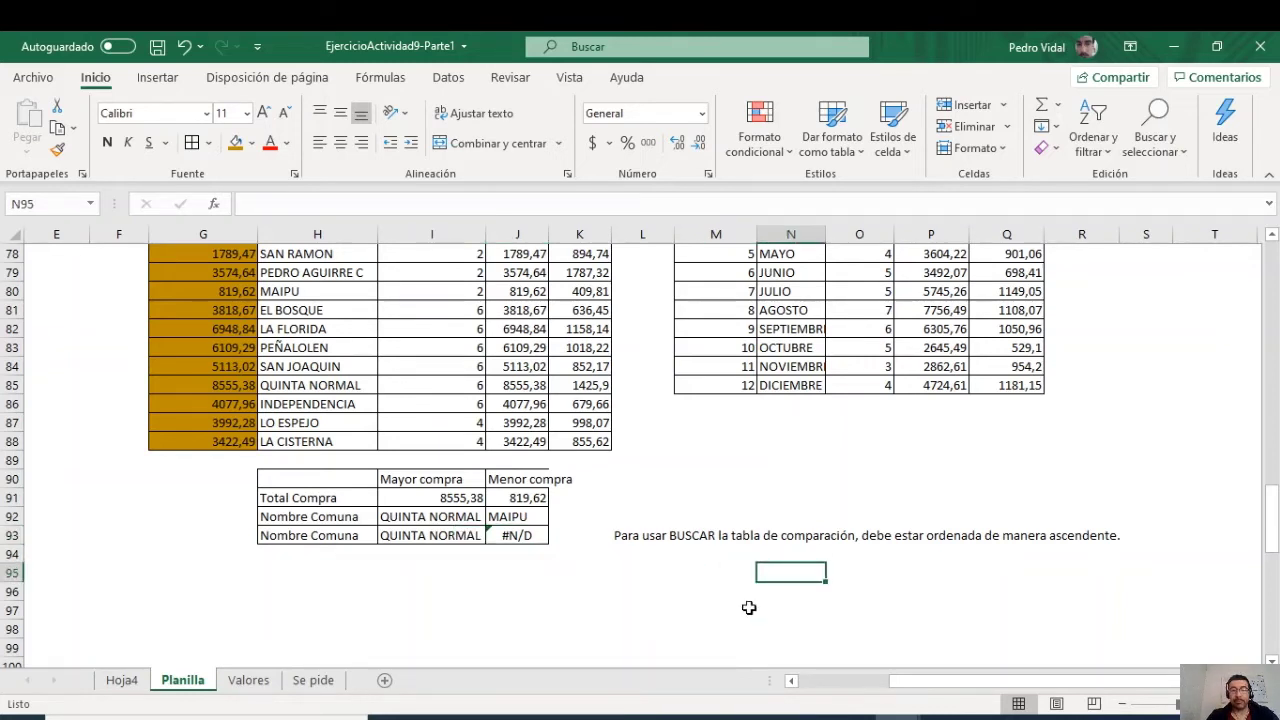
# Step: Enter the label COINCIDIR in H97, below the highest and lowest purchase table
pyautogui.click(297, 557)
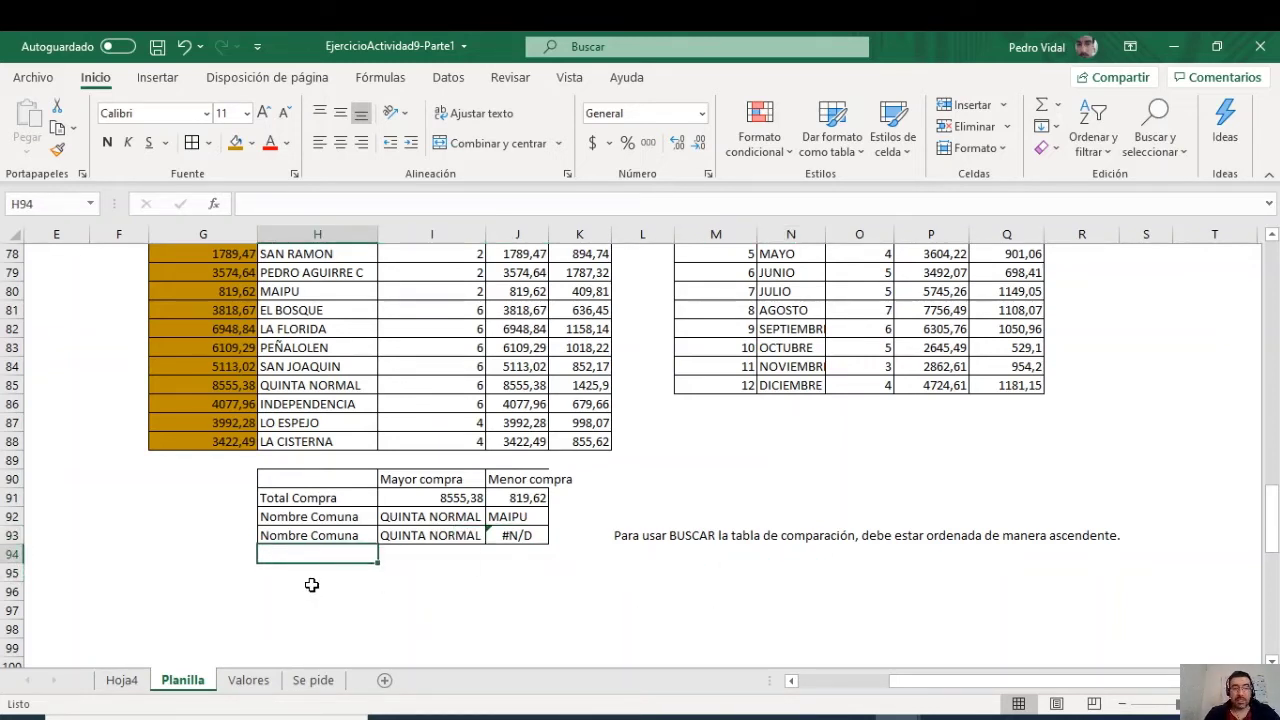
pyautogui.click(312, 587)
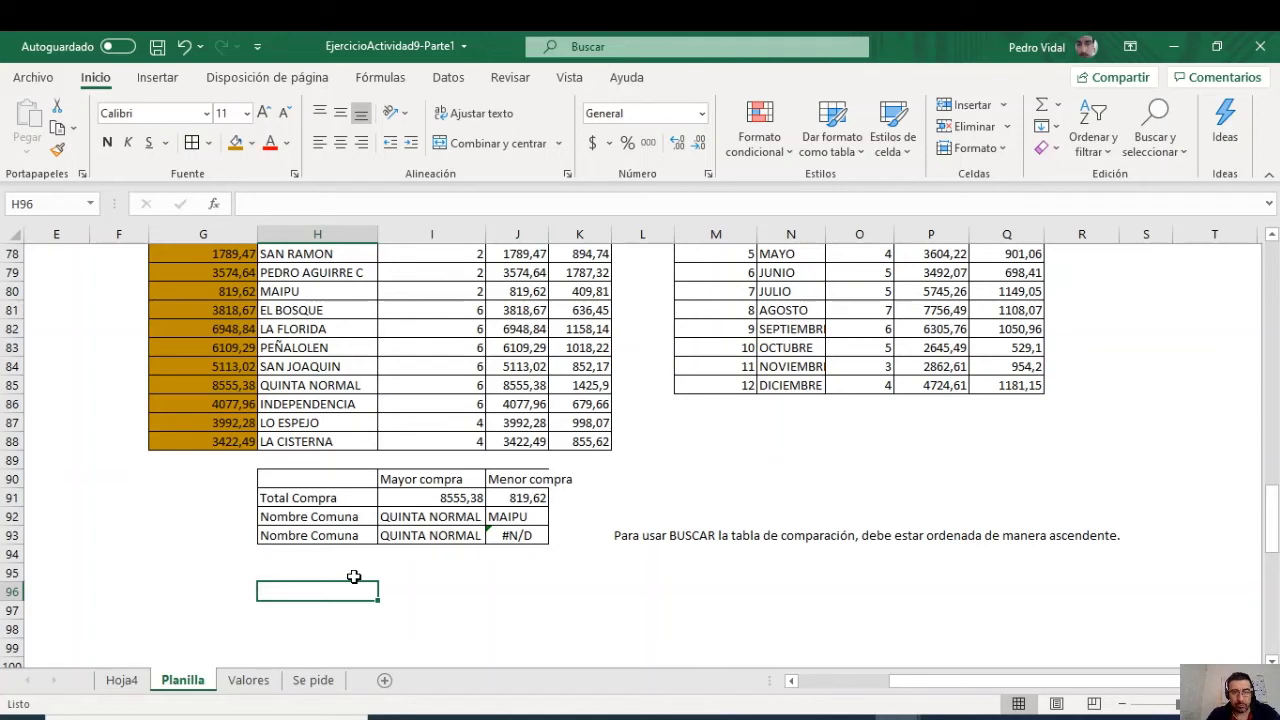
pyautogui.press('Down')
pyautogui.write('C')
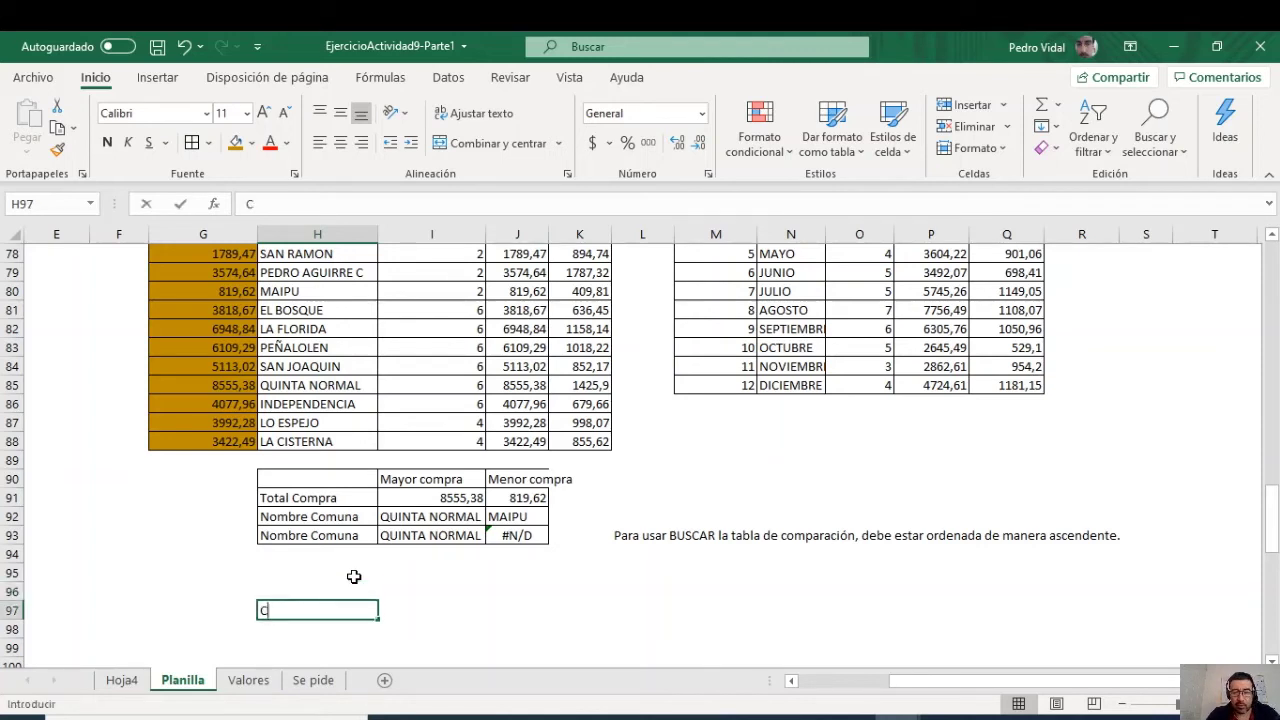
pyautogui.write('OINCIDIR')
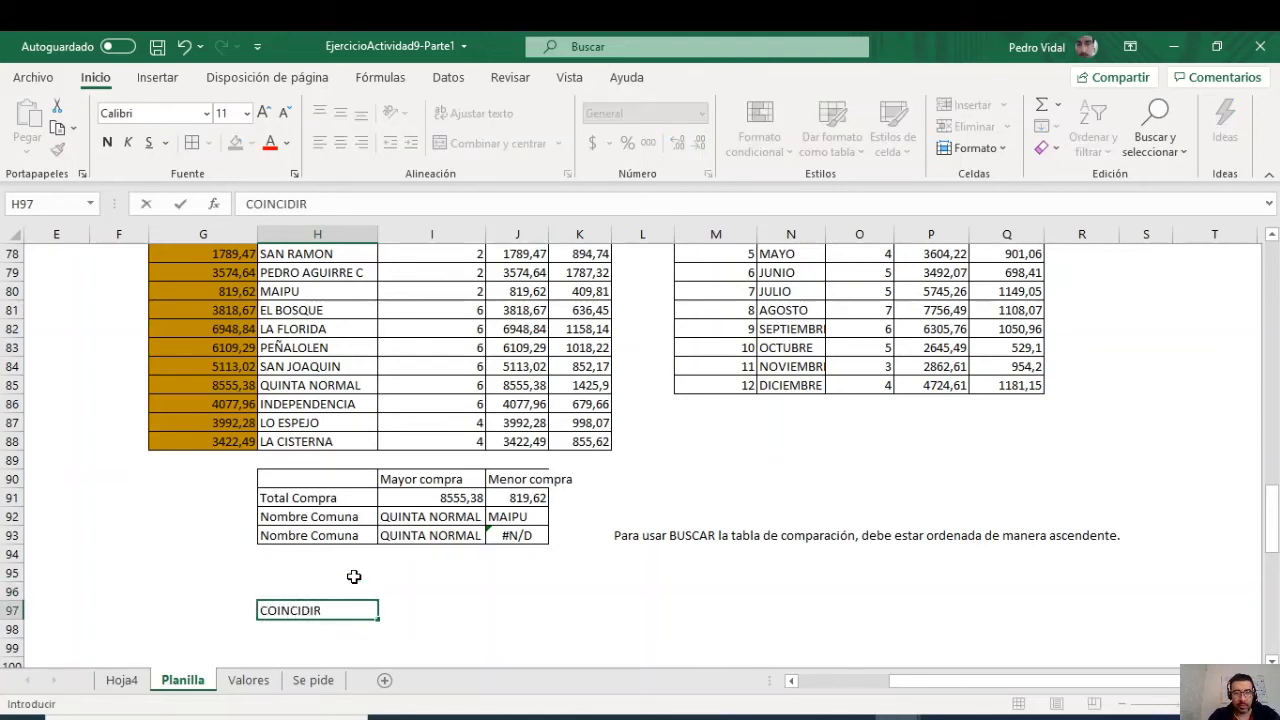
pyautogui.press('Up')
# Step: Add another "Nombre Comuna" label in H94 and move to I97 beside the COINCIDIR label
pyautogui.press('Up')
pyautogui.press('Up')
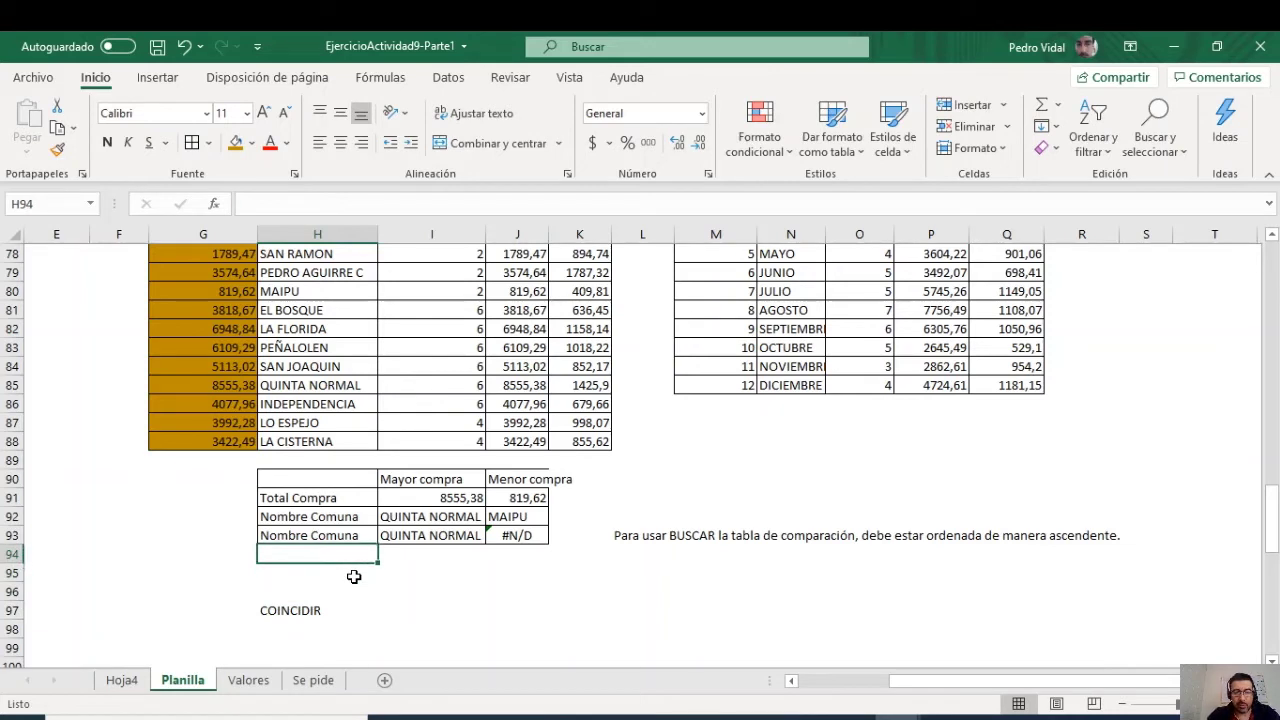
pyautogui.write('N')
pyautogui.press('Down')
pyautogui.press('Down')
pyautogui.press('Down')
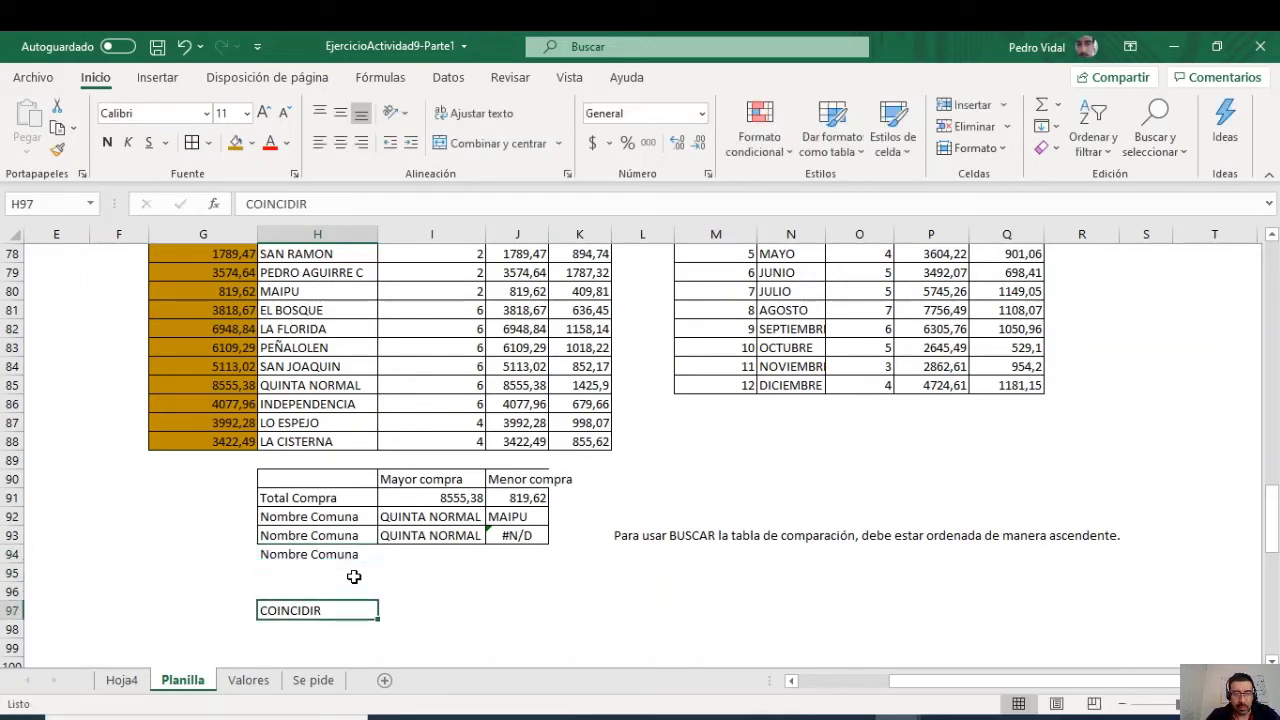
pyautogui.press('Right')
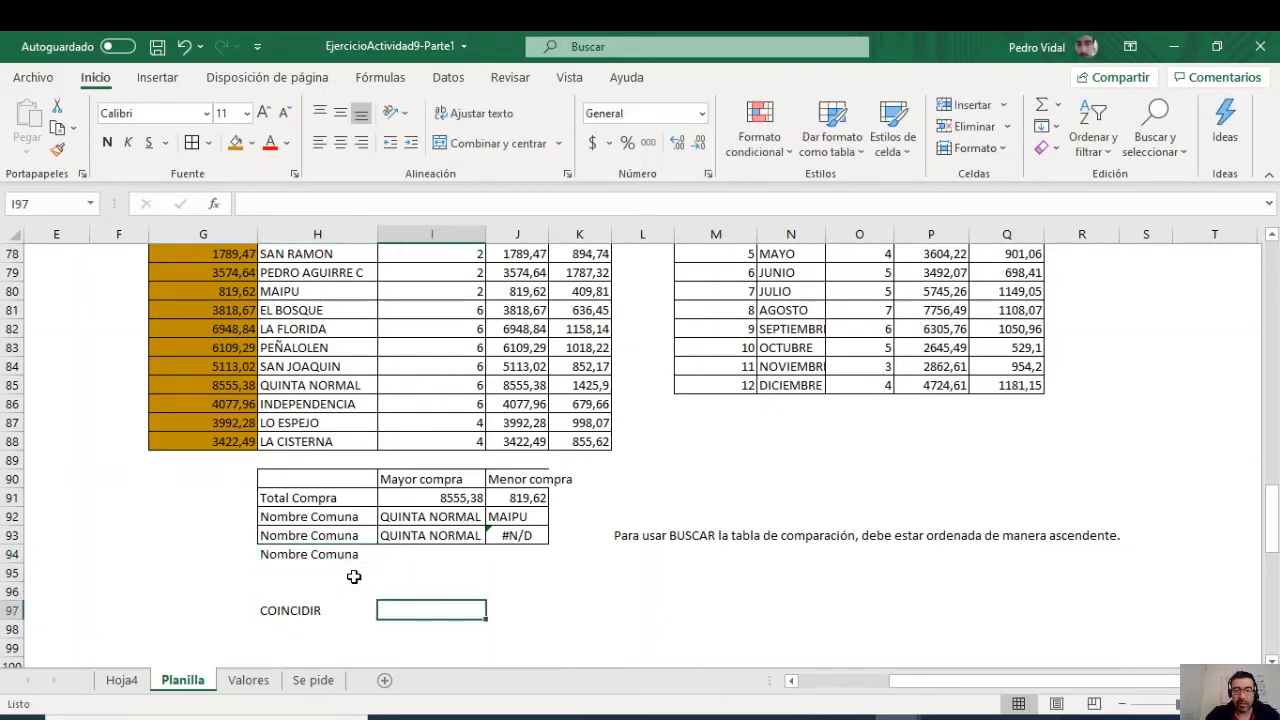
# Step: Start a COINCIDIR formula in I97 with the highest total in I91 as the lookup value
pyautogui.write('=COIND')
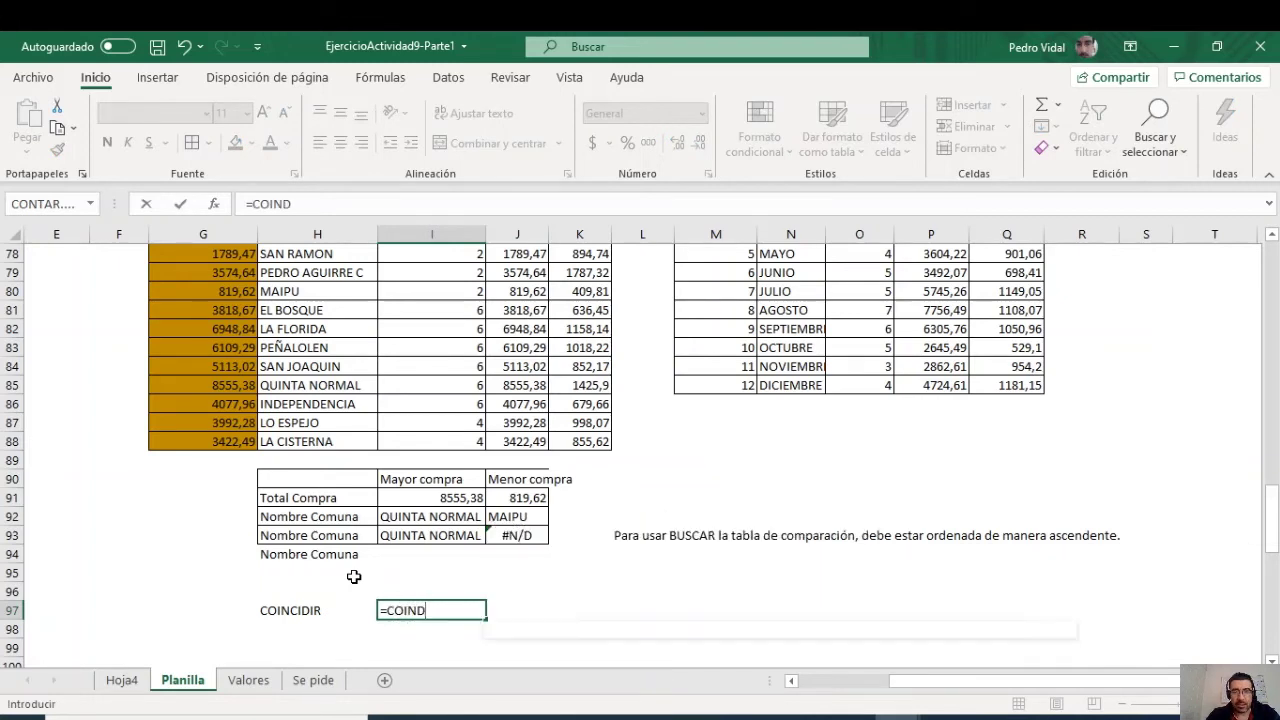
pyautogui.press('BackSpace')
pyautogui.write('C')
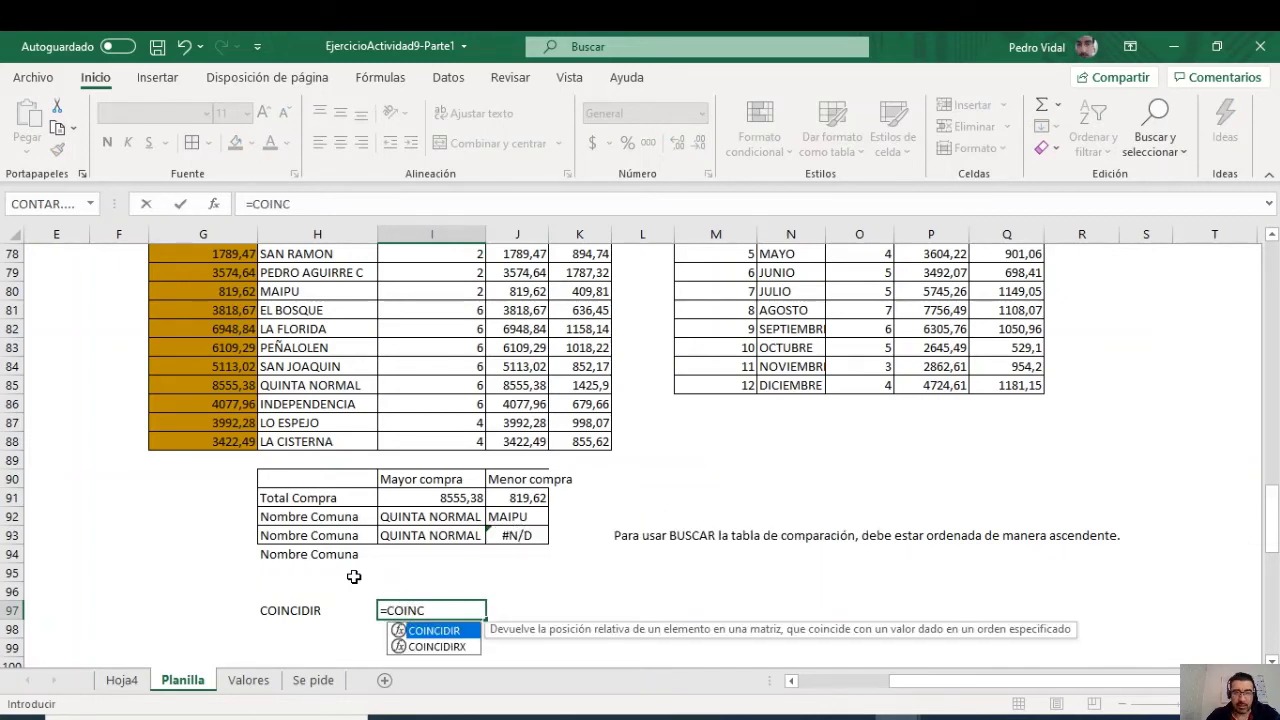
pyautogui.doubleClick(433, 632)
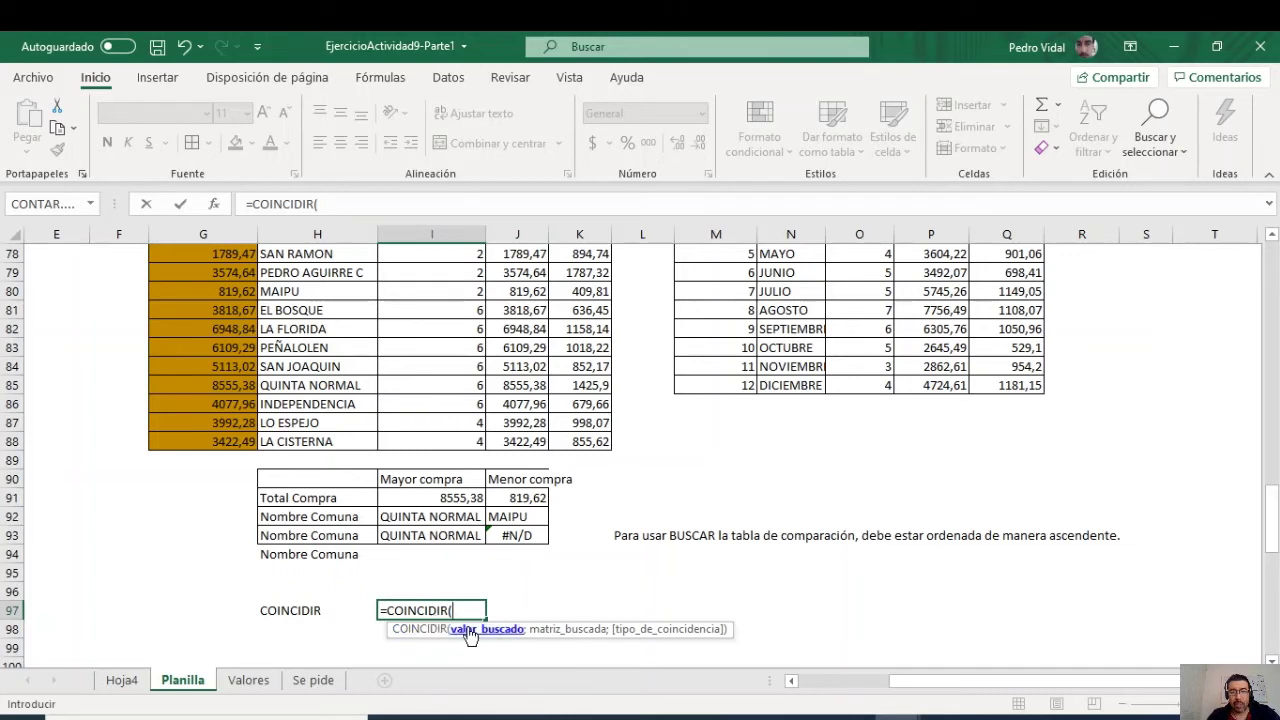
pyautogui.click(445, 496)
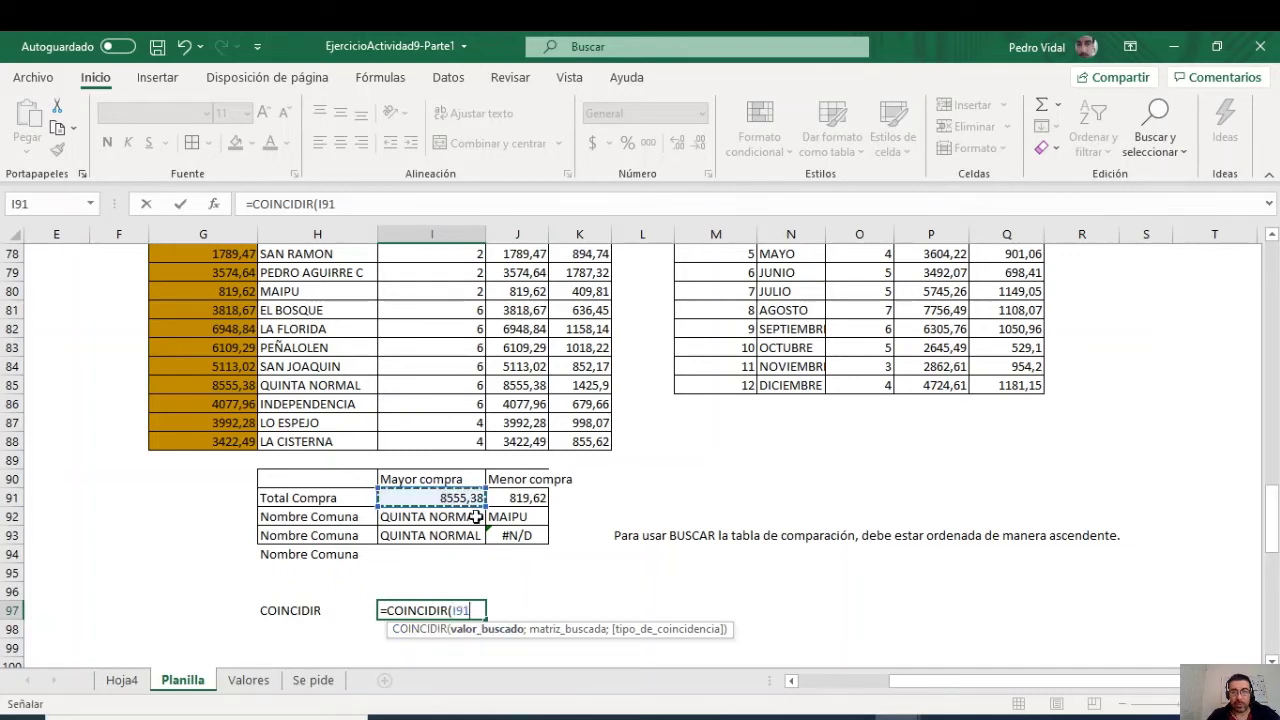
pyautogui.write(';')
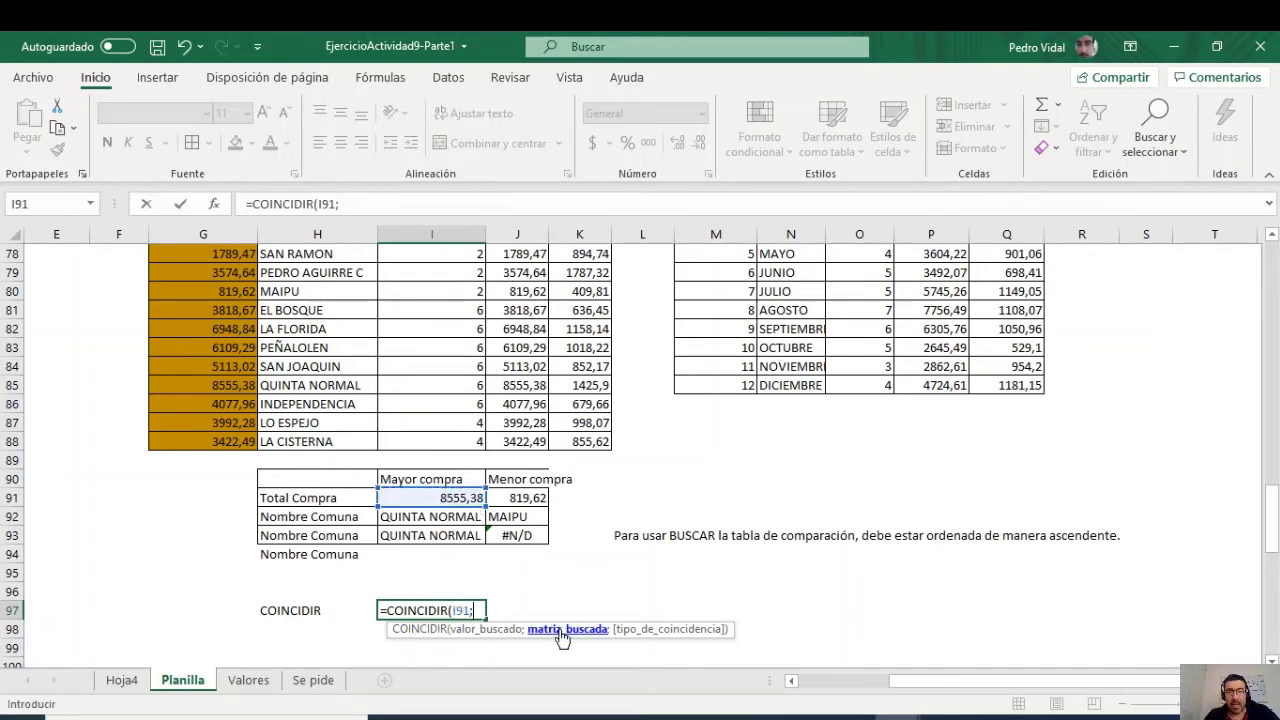
# Step: Complete the I97 COINCIDIR formula with lookup range J74:J88 and exact match type 0, and commit it
pyautogui.scroll(1, 544, 549)
pyautogui.scroll(1, 531, 458)
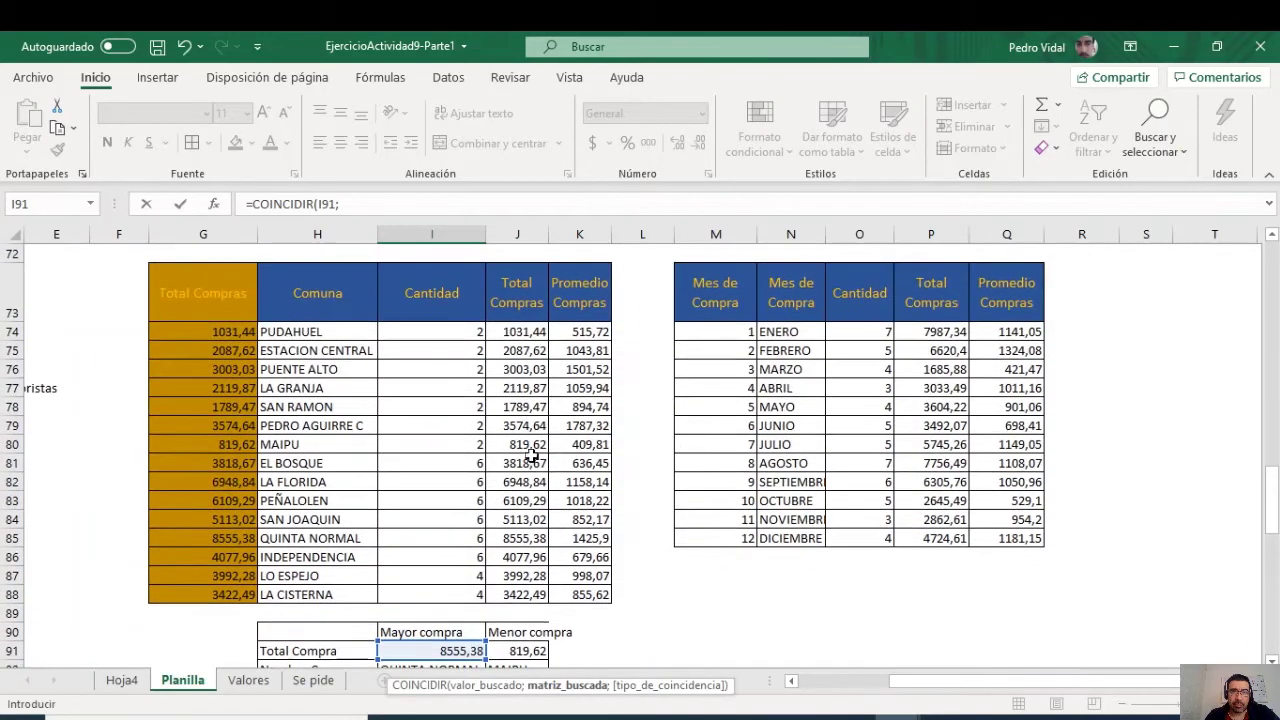
pyautogui.moveTo(521, 333); pyautogui.dragTo(515, 594)
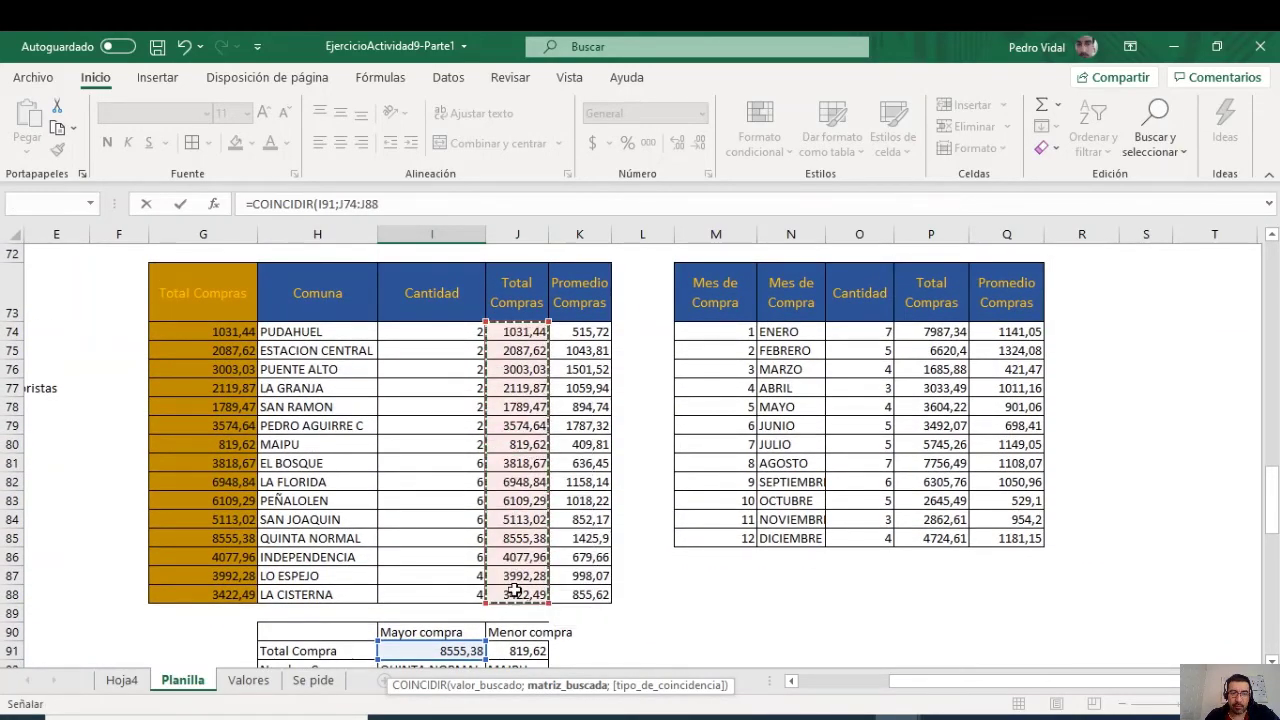
pyautogui.scroll(-2, 671, 495)
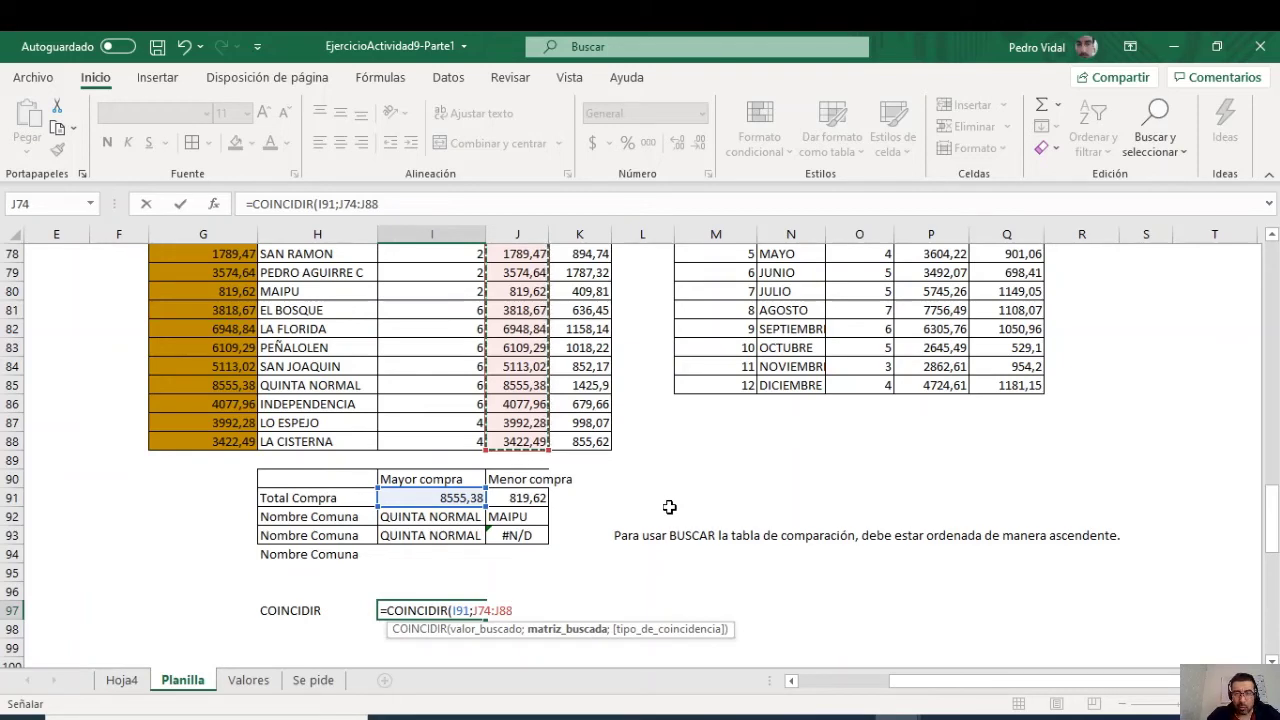
pyautogui.write(';')
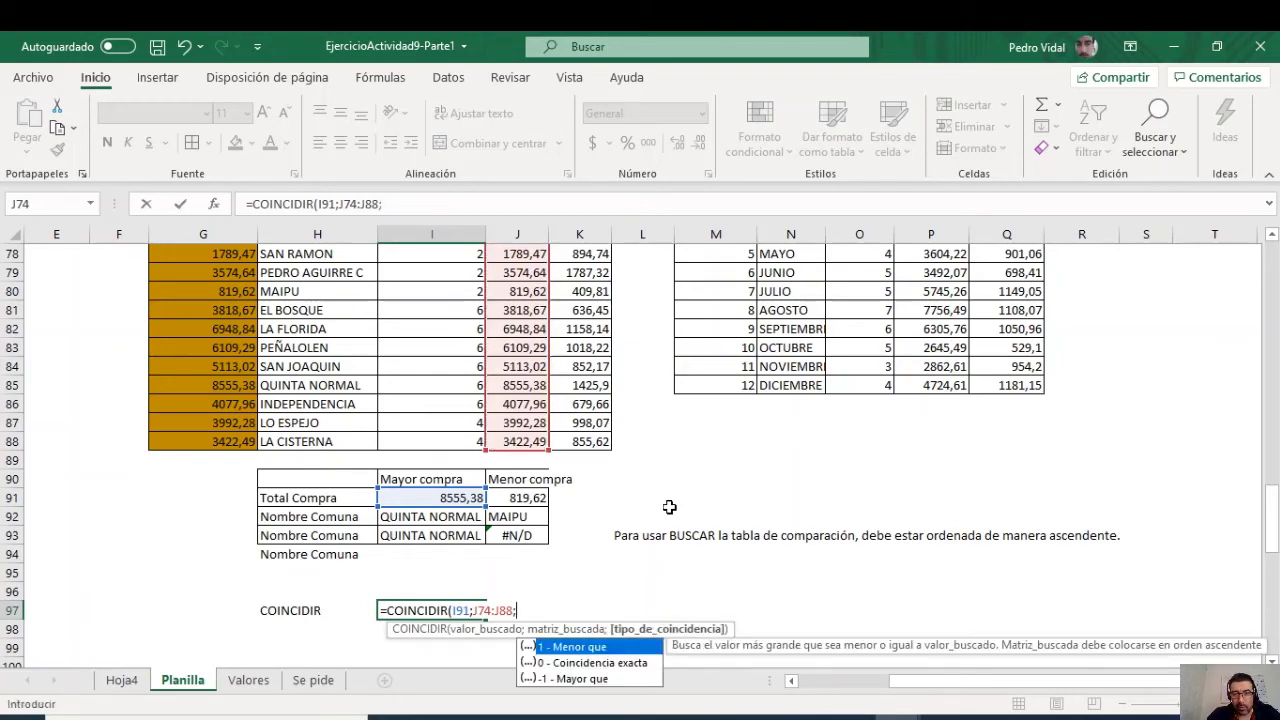
pyautogui.doubleClick(601, 663)
pyautogui.write(')')
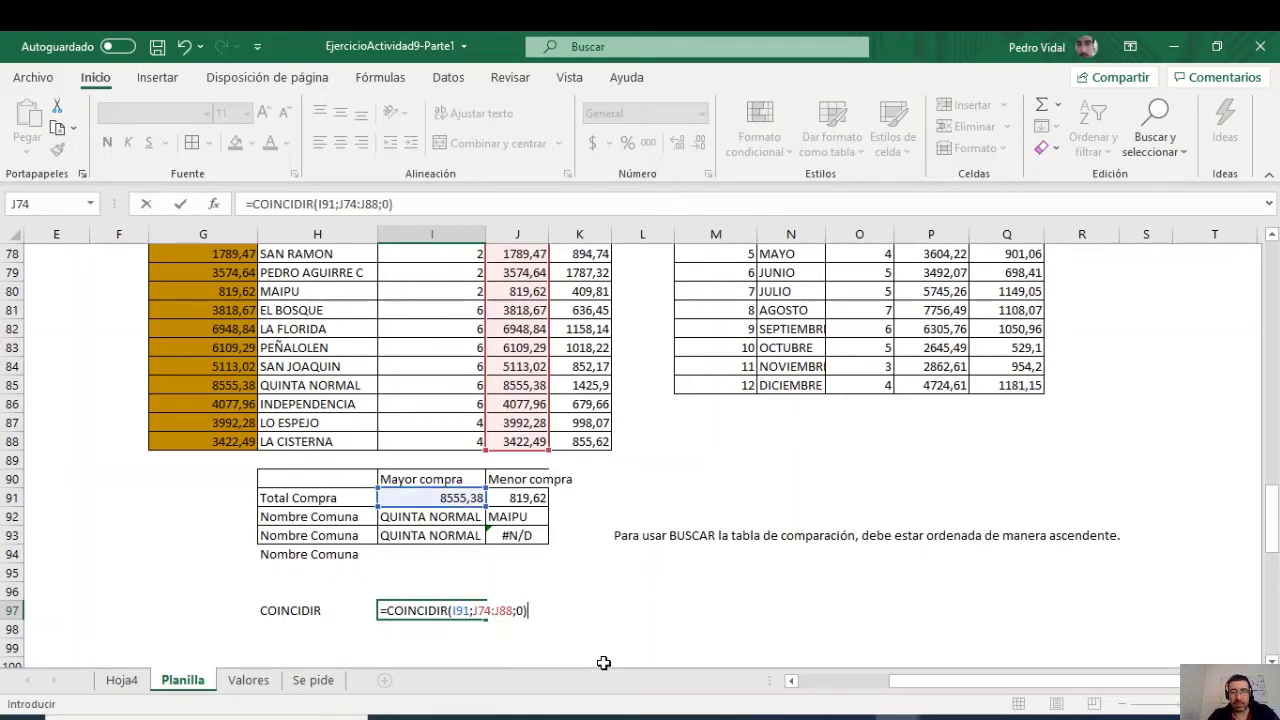
pyautogui.press('Return')
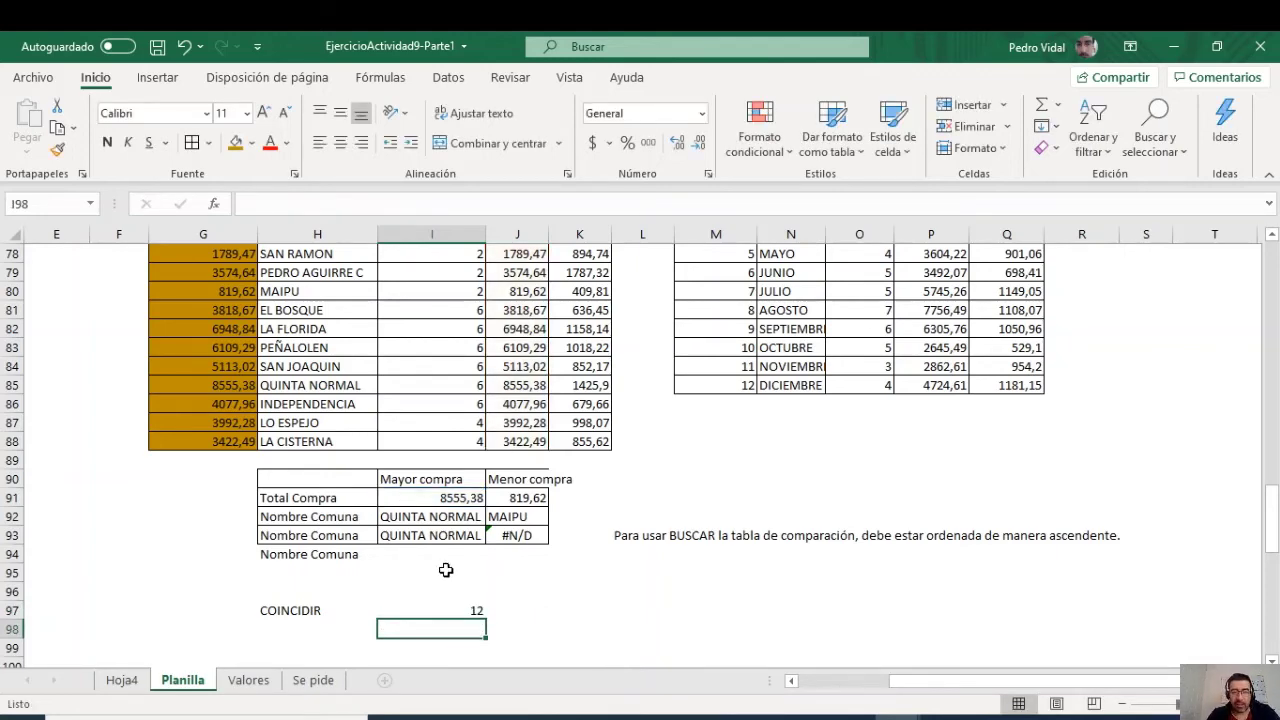
# Step: Check the I97 position by counting down the comuna table's Total Compras column from J74 to the highest total
pyautogui.click(475, 609)
pyautogui.scroll(2, 555, 536)
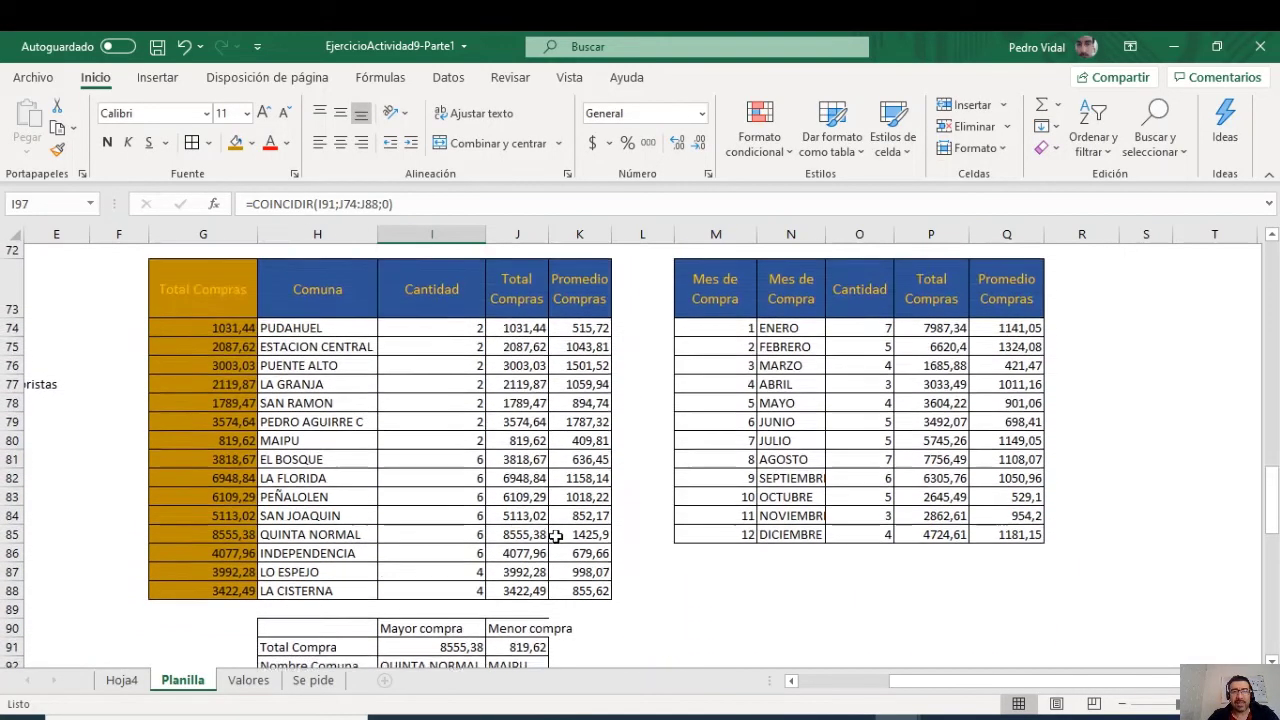
pyautogui.click(538, 332)
pyautogui.press('Down')
pyautogui.press('Down')
pyautogui.press('Down')
pyautogui.press('Down')
pyautogui.press('Down')
pyautogui.press('Down')
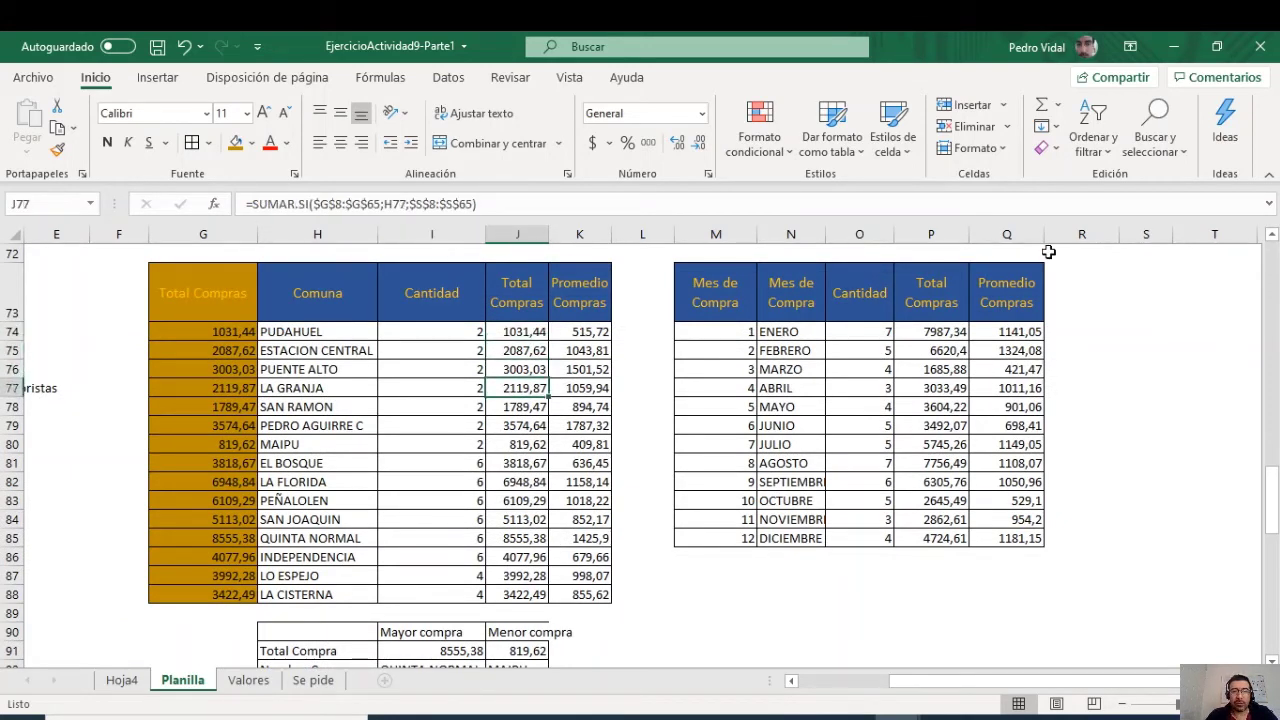
pyautogui.press('Down')
pyautogui.press('Down')
pyautogui.press('Down')
pyautogui.press('Down')
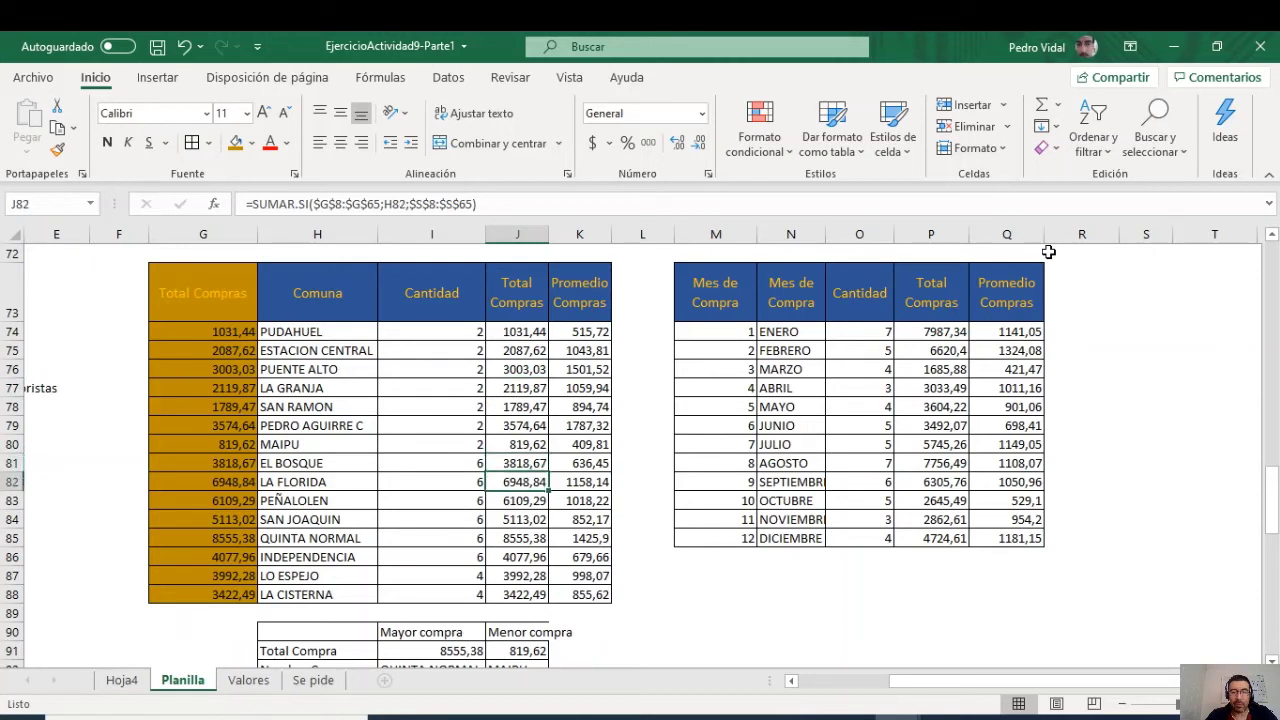
pyautogui.press('Down')
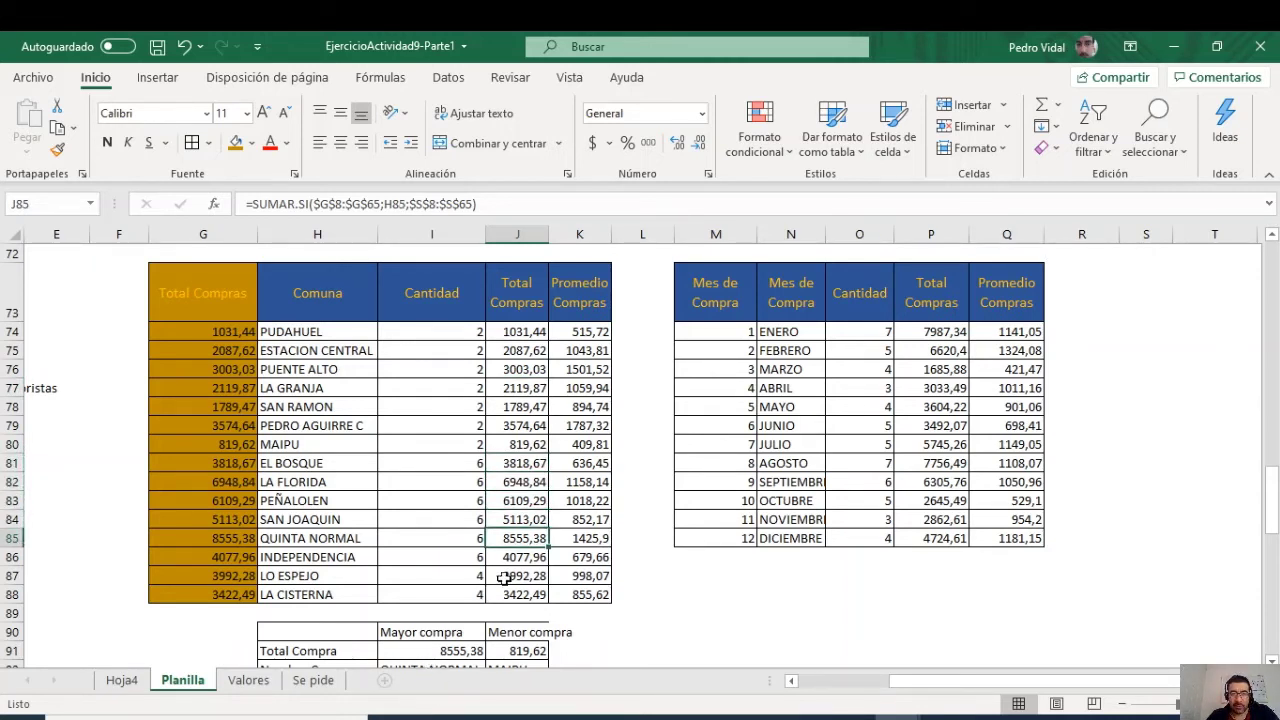
# Step: Try a dark gold fill on the highest total in J85 and I91, and undo both fills
pyautogui.click(230, 147)
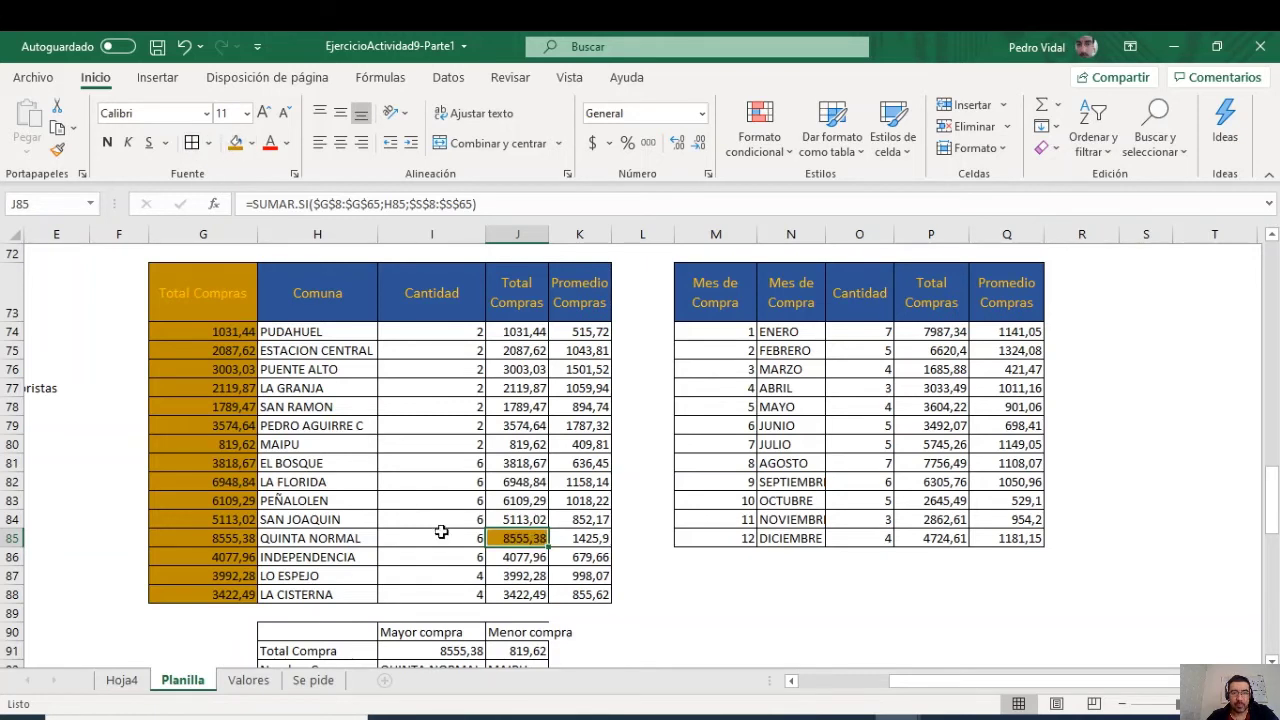
pyautogui.click(445, 651)
pyautogui.click(235, 142)
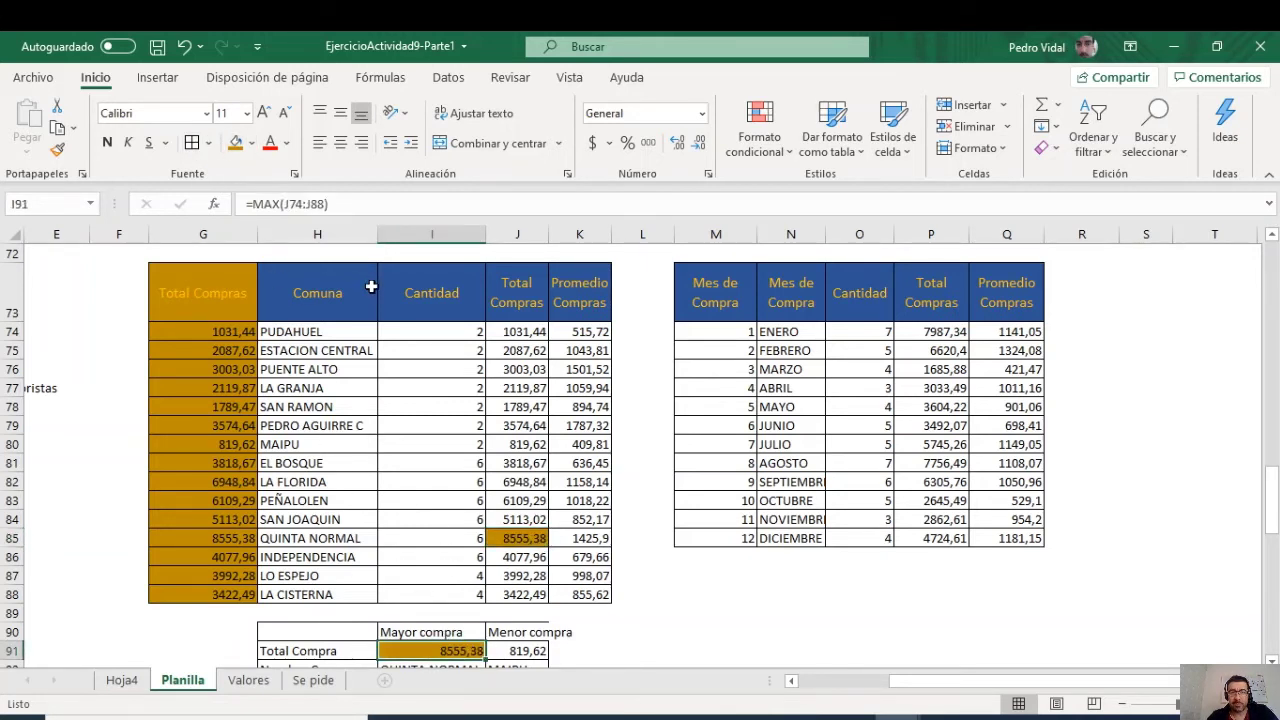
pyautogui.click(184, 47)
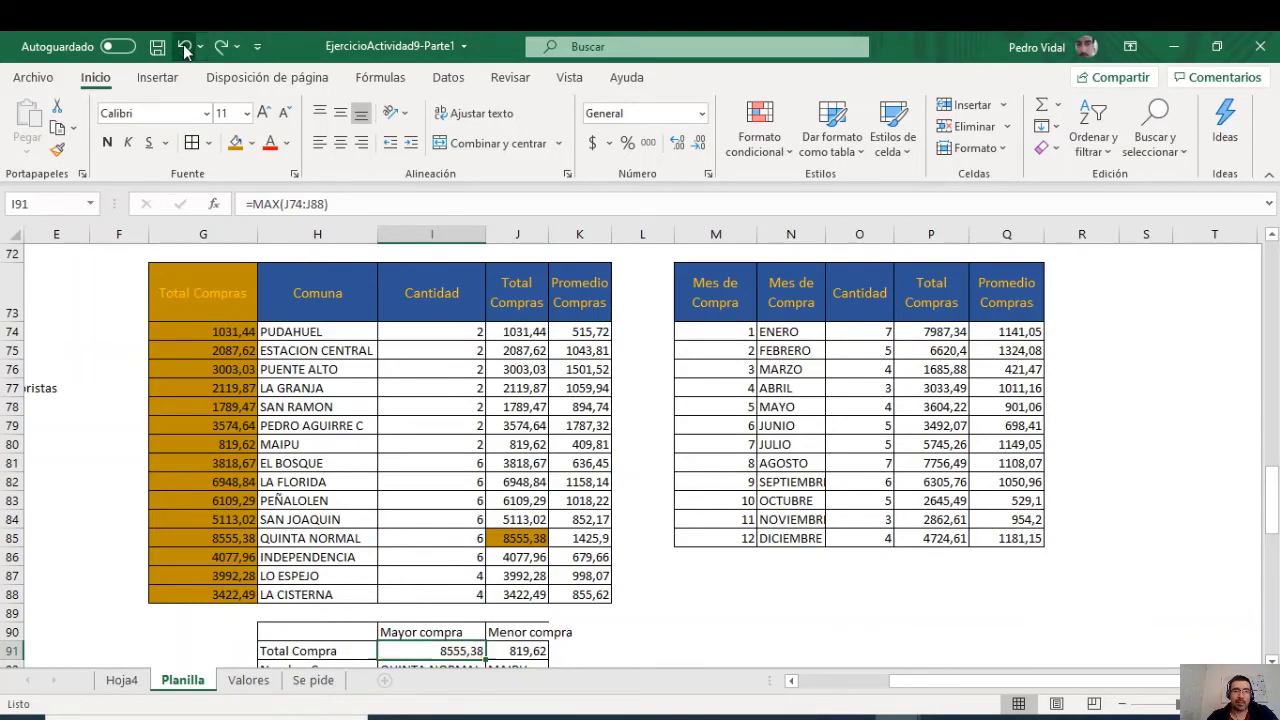
pyautogui.click(184, 47)
# Step: Copy the COINCIDIR formula from I97 to J97 and correct its lookup range to J74:J88
pyautogui.scroll(-3, 508, 415)
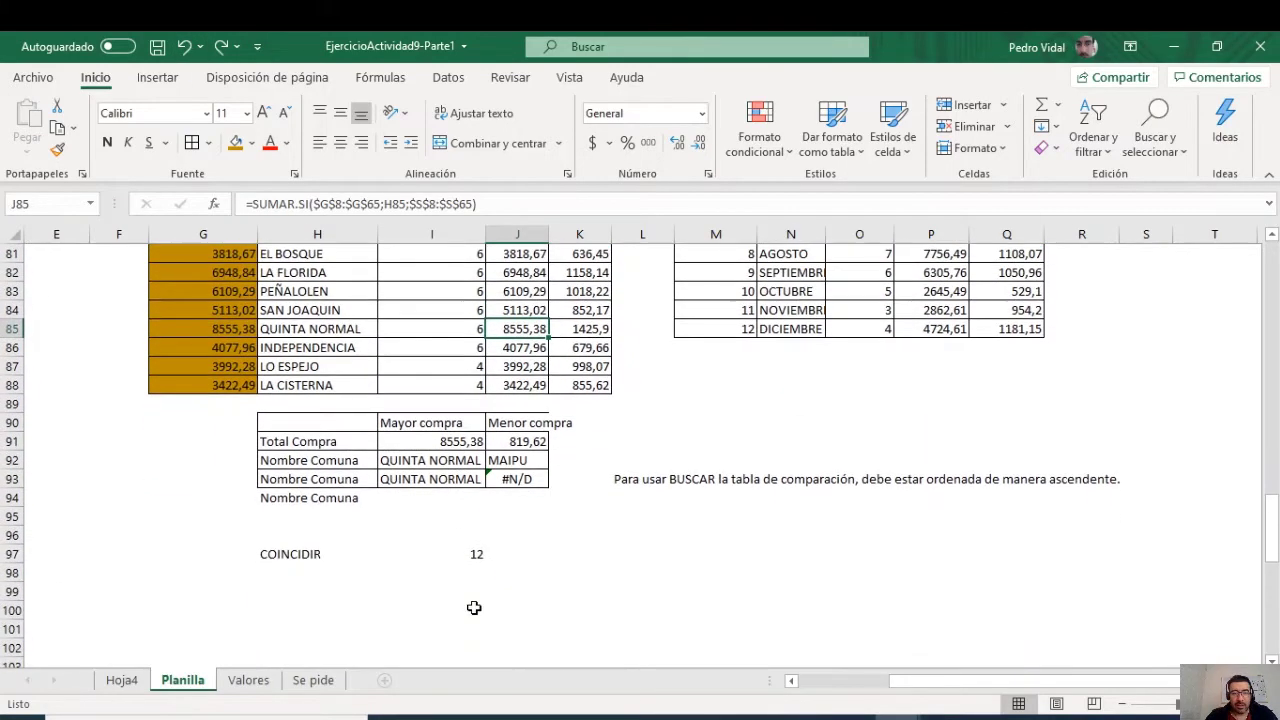
pyautogui.click(458, 556)
pyautogui.moveTo(525, 563); pyautogui.dragTo(527, 560)
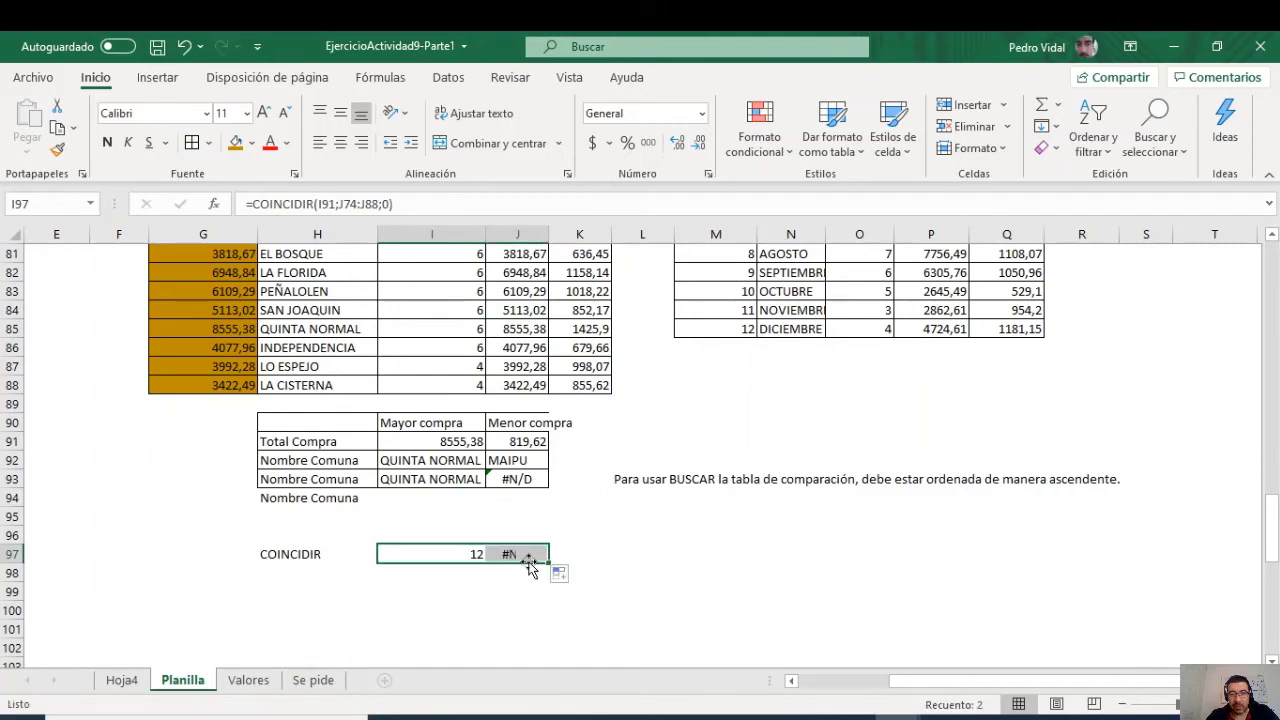
pyautogui.doubleClick(520, 555)
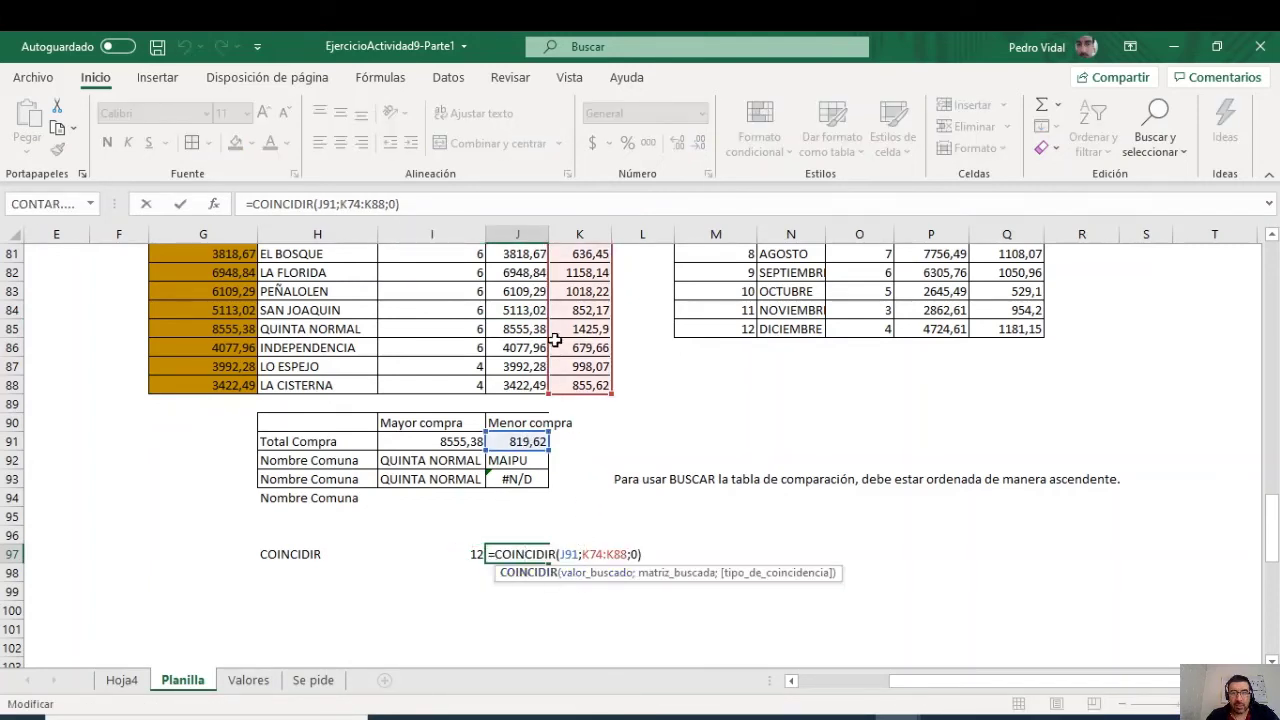
pyautogui.moveTo(555, 340); pyautogui.dragTo(524, 341)
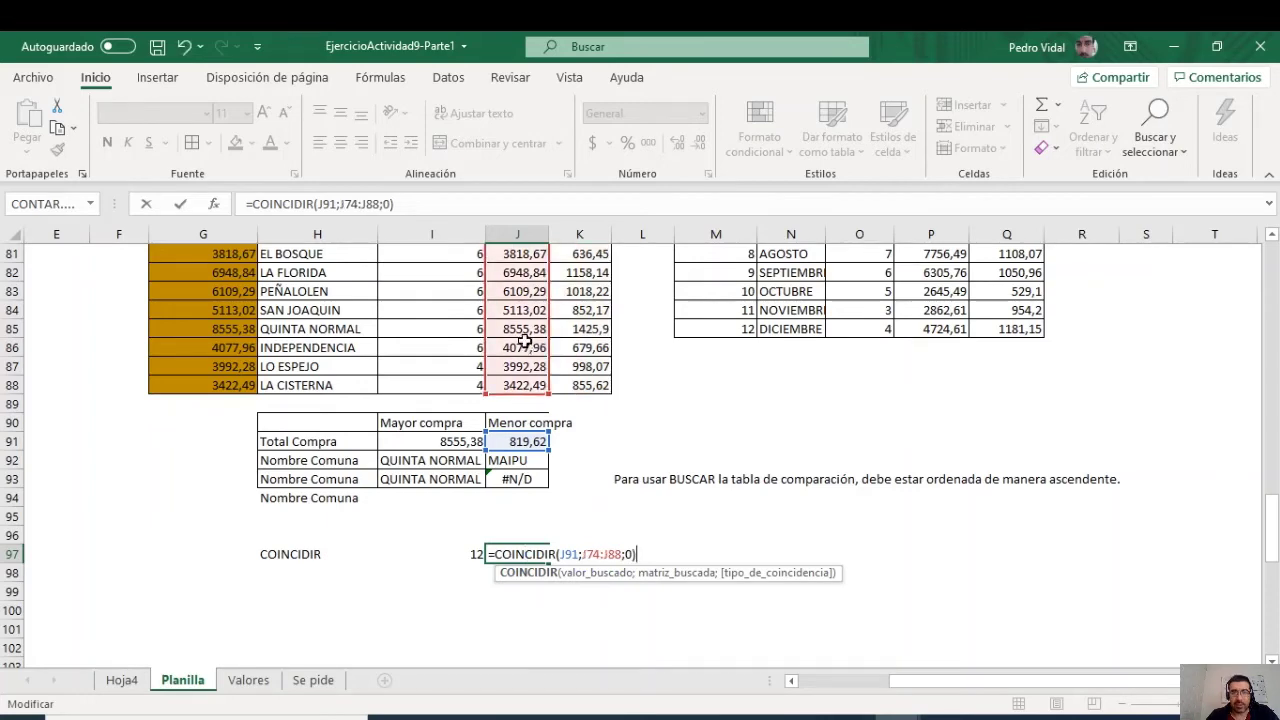
pyautogui.press('Return')
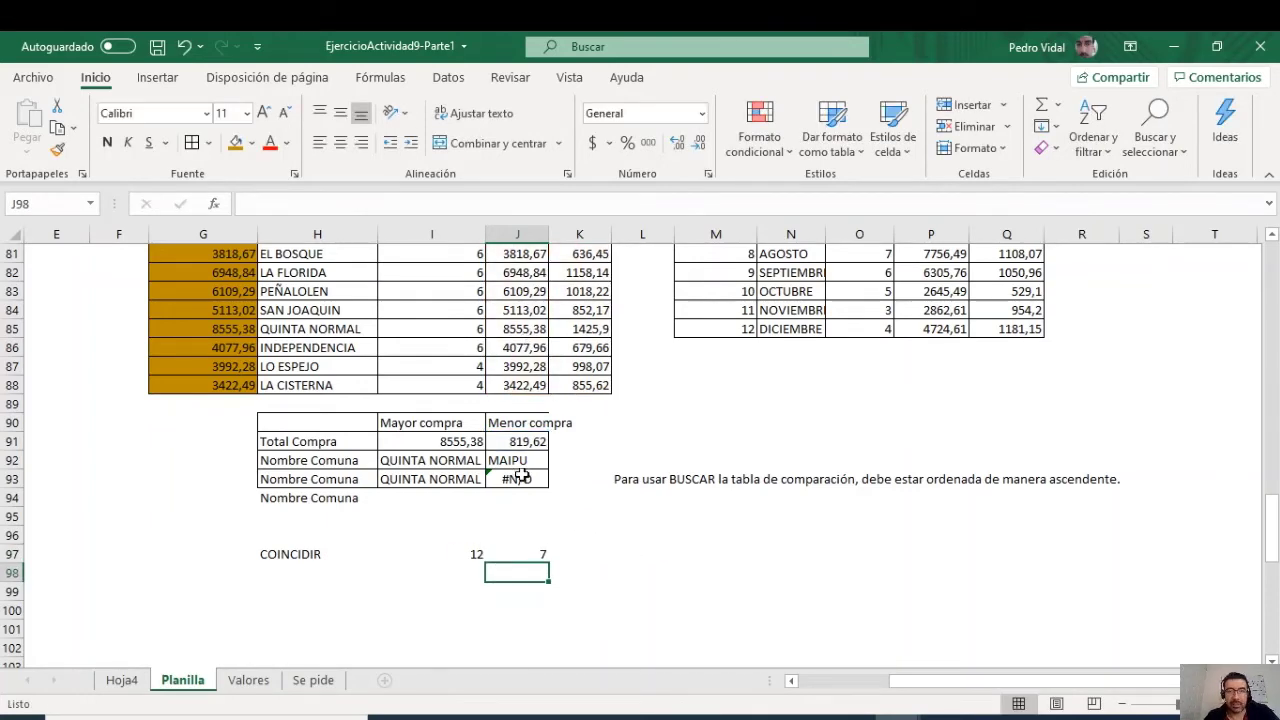
# Step: Check the J97 position by counting down the Total Compras column from J74 to the lowest total
pyautogui.scroll(3, 515, 340)
pyautogui.click(511, 334)
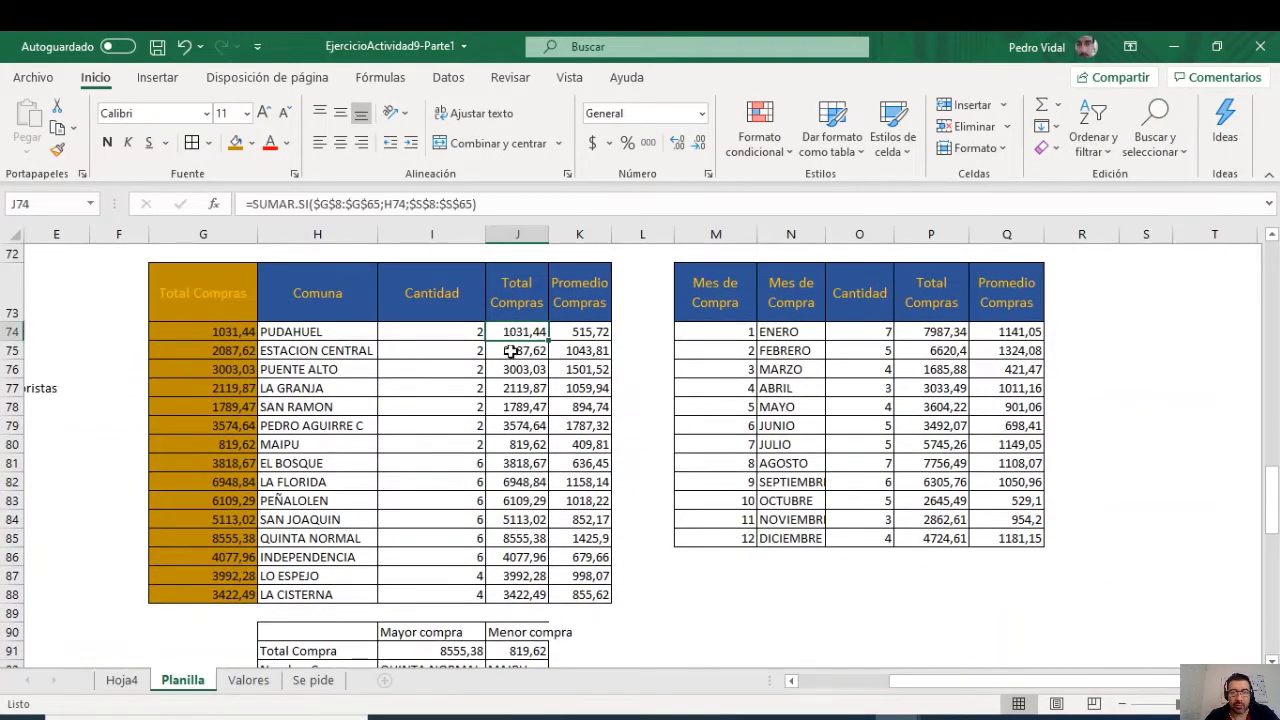
pyautogui.click(515, 351)
pyautogui.click(520, 370)
pyautogui.click(524, 389)
pyautogui.click(527, 408)
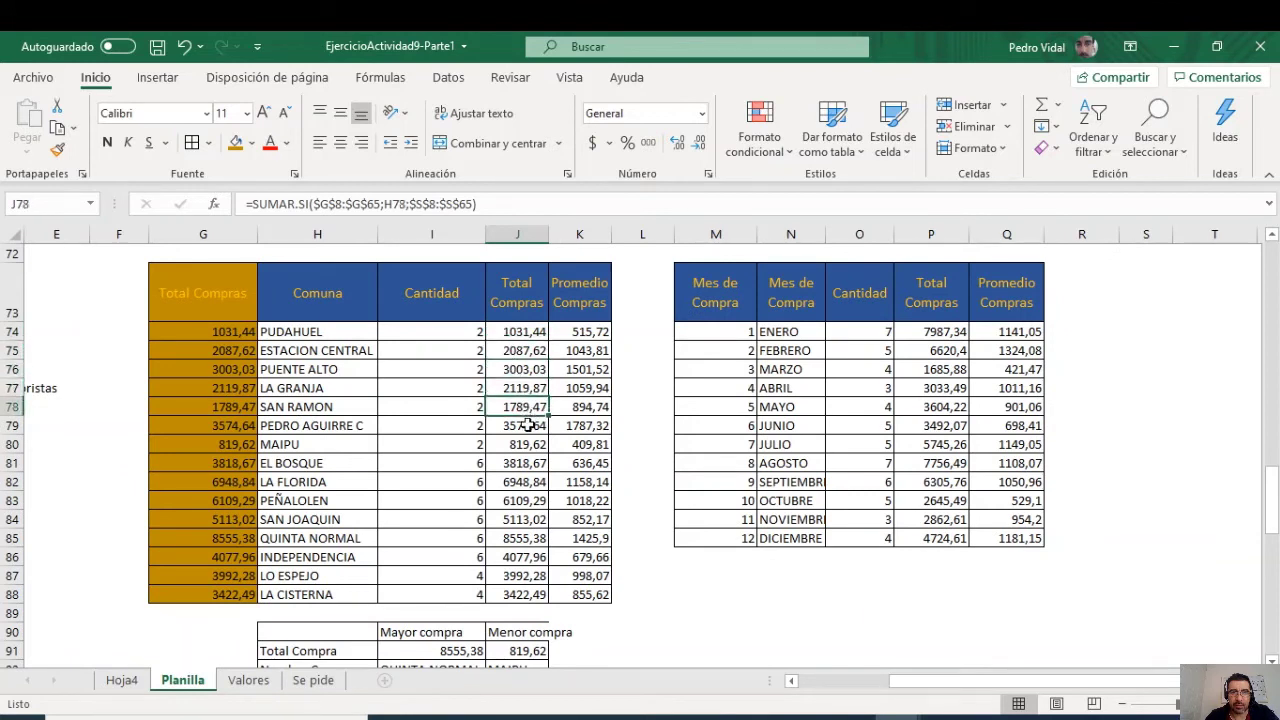
pyautogui.click(527, 427)
pyautogui.click(527, 444)
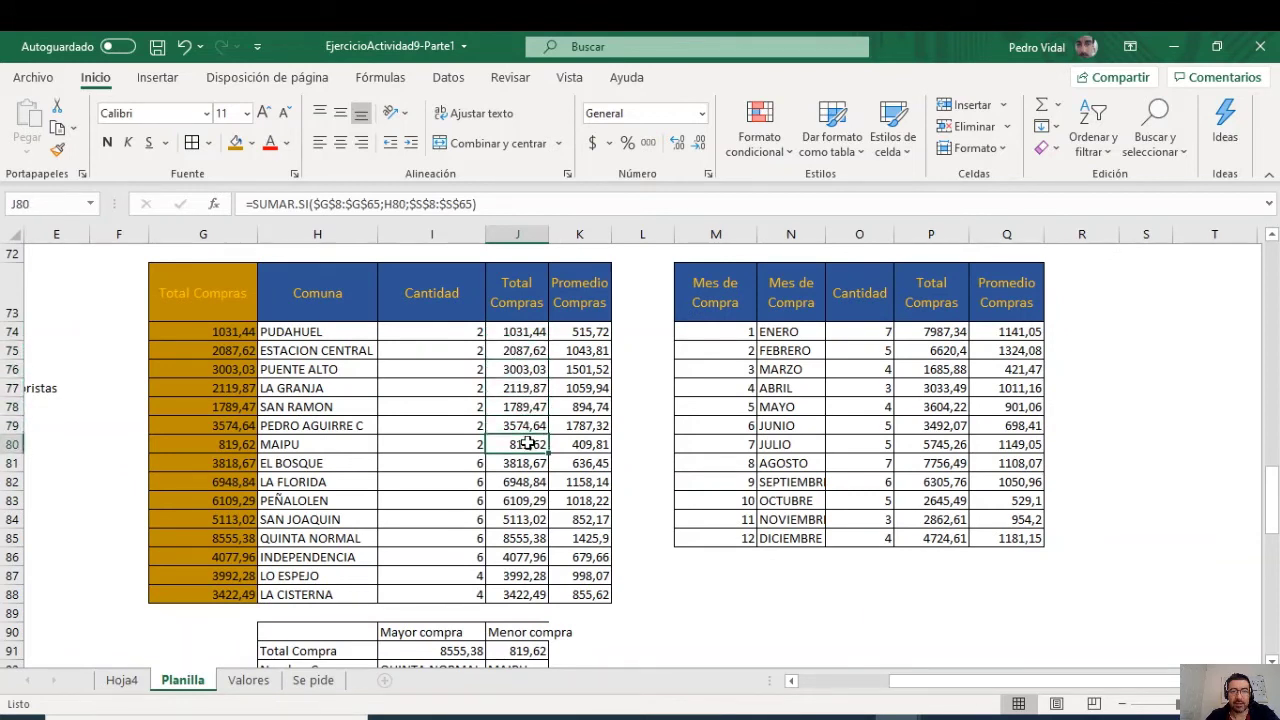
# Step: Highlight the lowest total with a dark gold fill in both J80 and J91
pyautogui.click(236, 143)
pyautogui.click(530, 651)
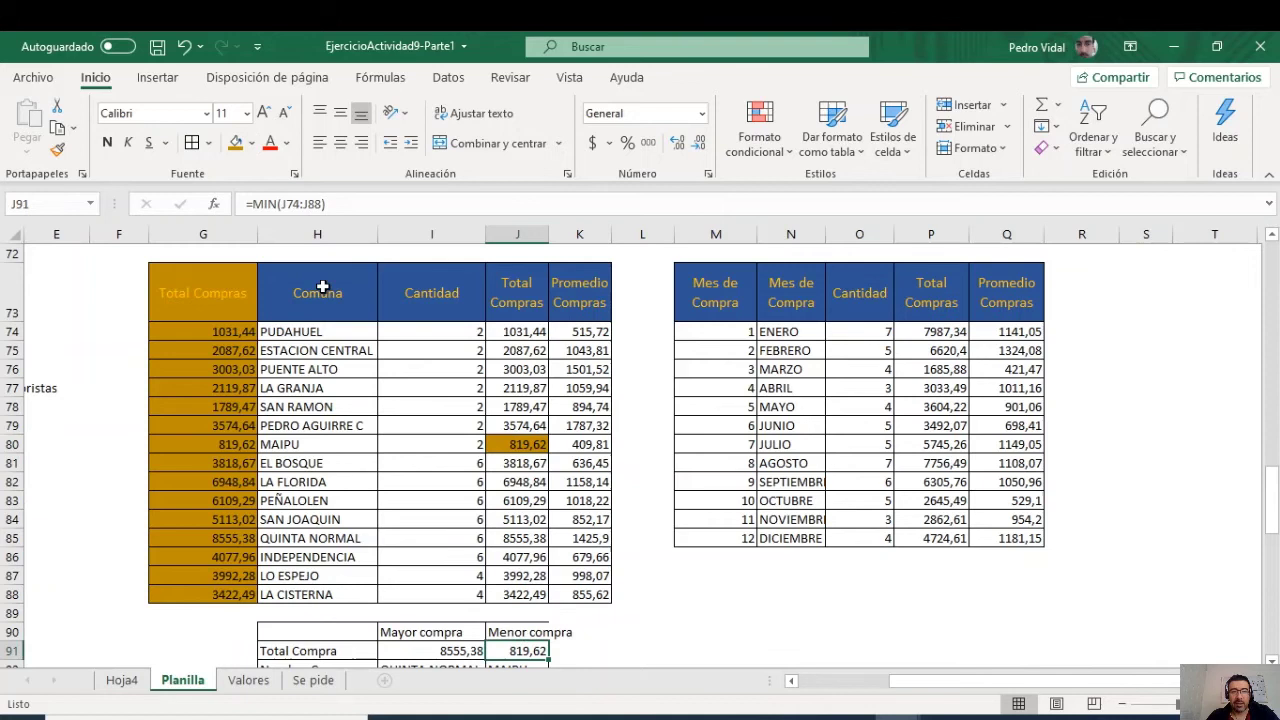
pyautogui.click(236, 143)
# Step: Highlight the highest total with a dark green fill in both I91 and J85
pyautogui.click(440, 651)
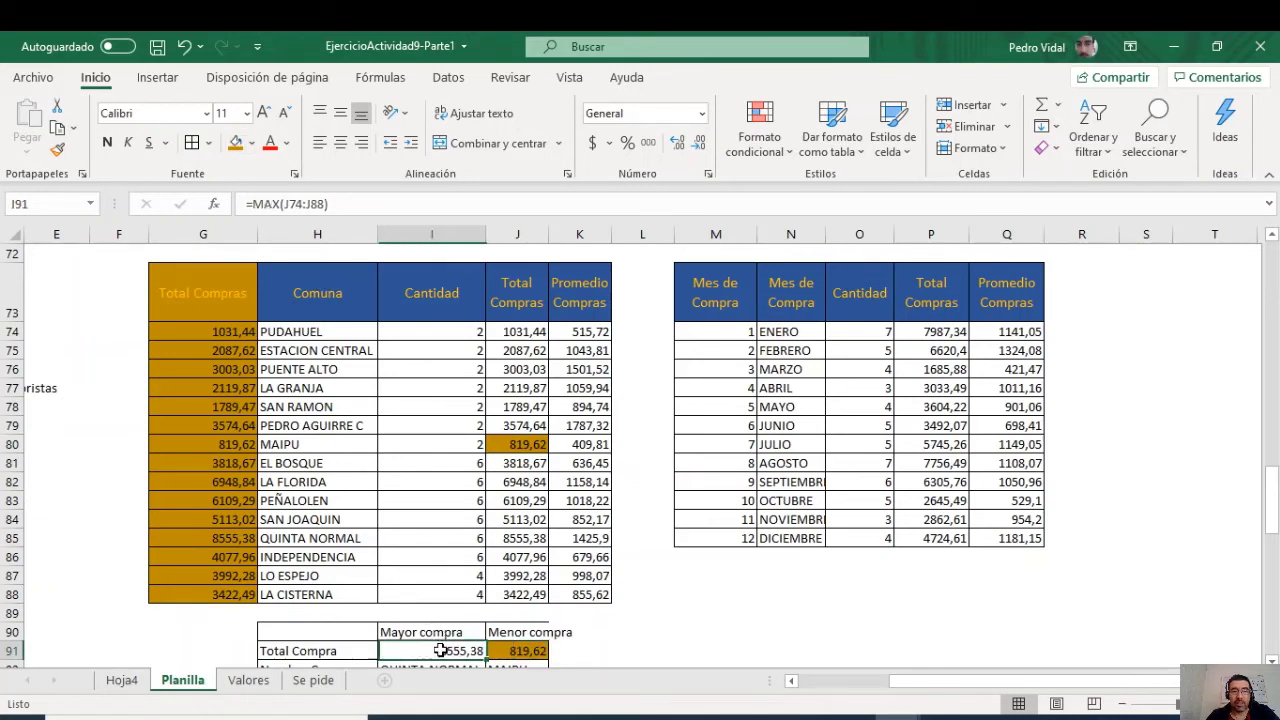
pyautogui.click(254, 143)
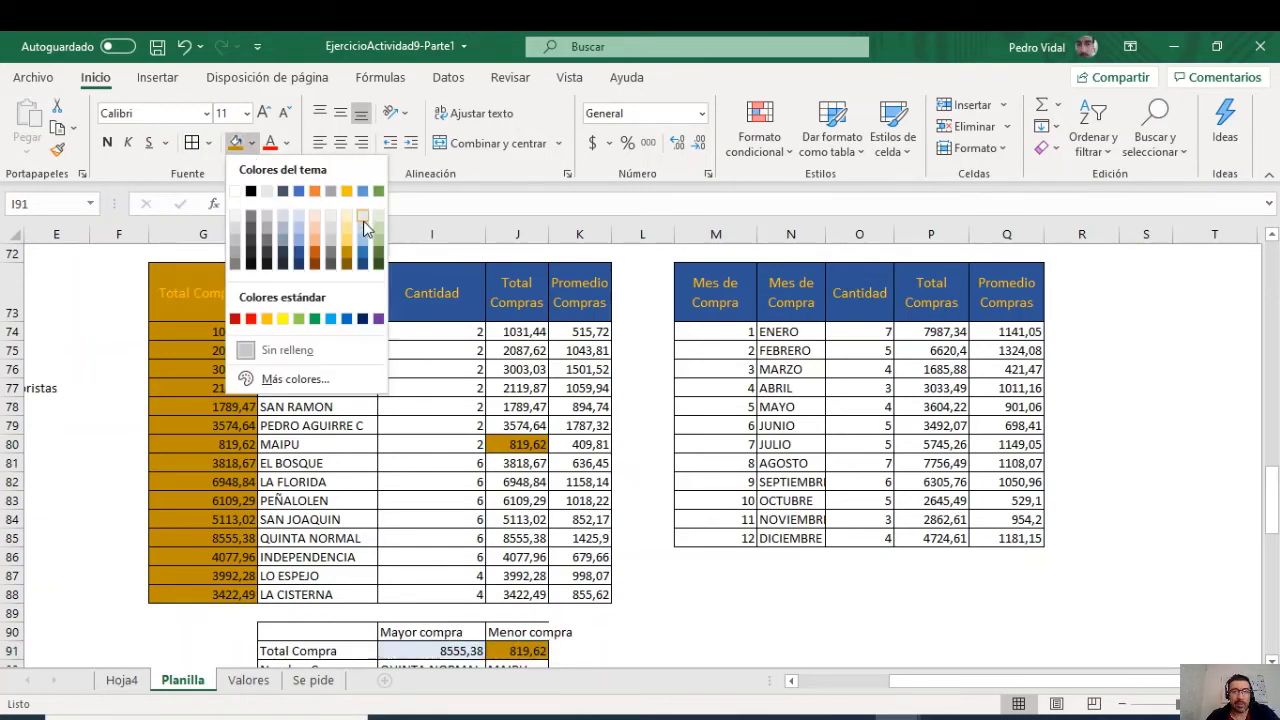
pyautogui.click(378, 257)
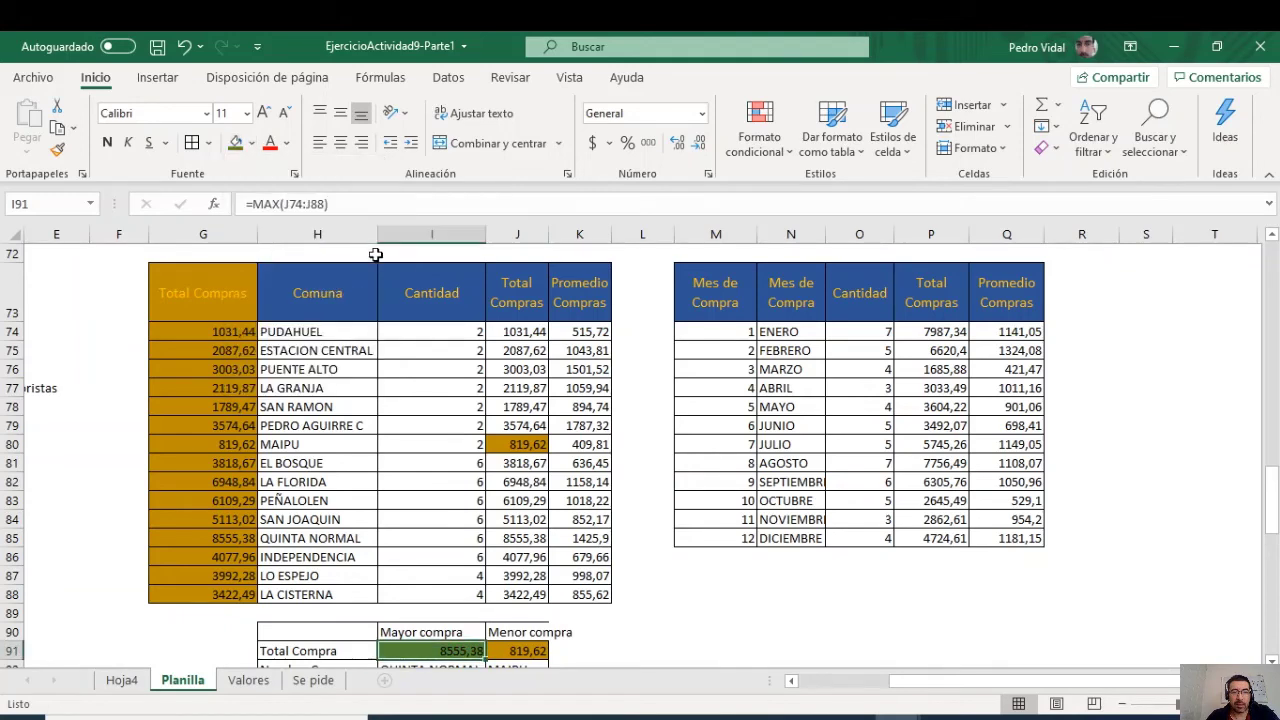
pyautogui.click(527, 539)
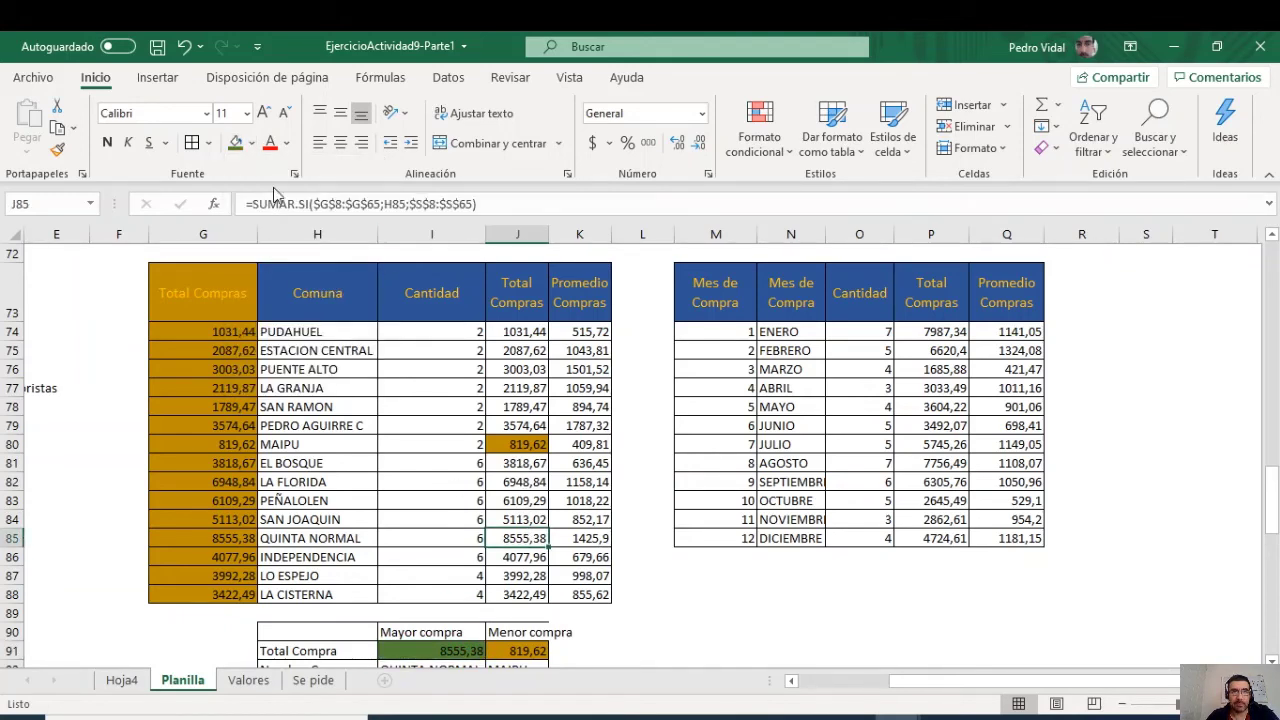
pyautogui.click(236, 143)
# Step: Label cell H98 as INDICE, directly below the COINCIDIR row
pyautogui.scroll(-2, 615, 465)
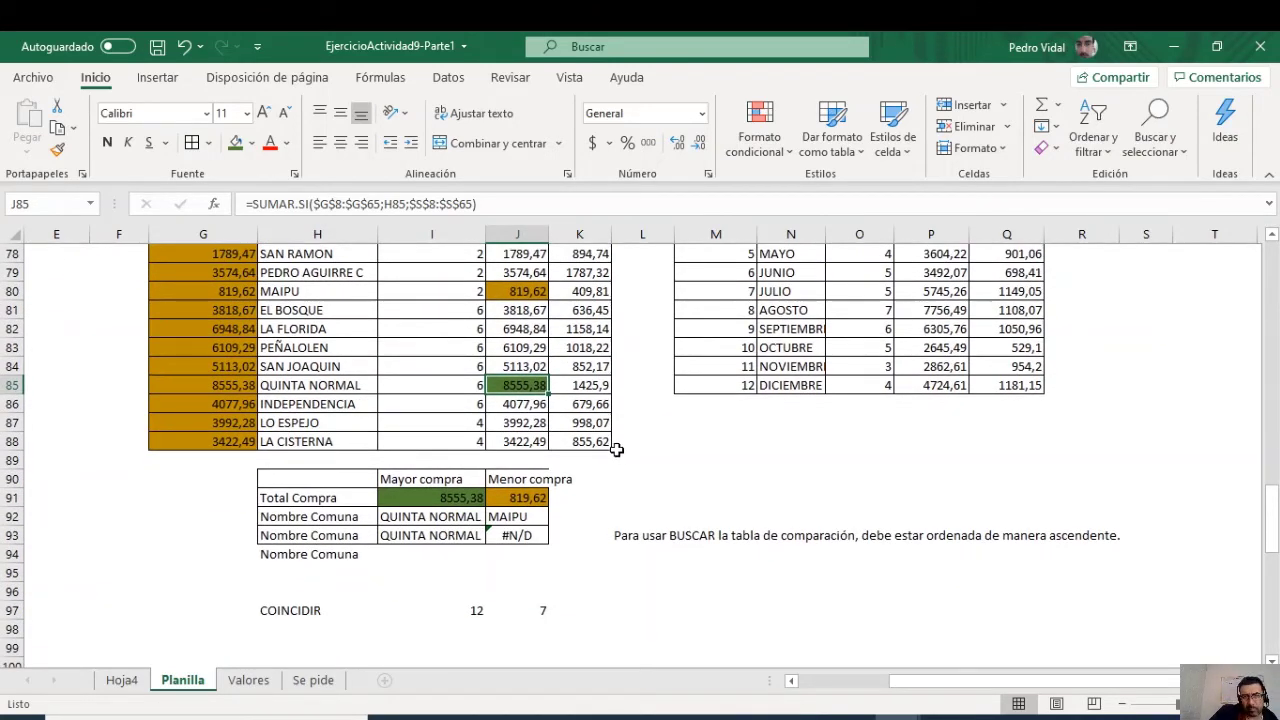
pyautogui.scroll(-1, 616, 447)
pyautogui.click(290, 570)
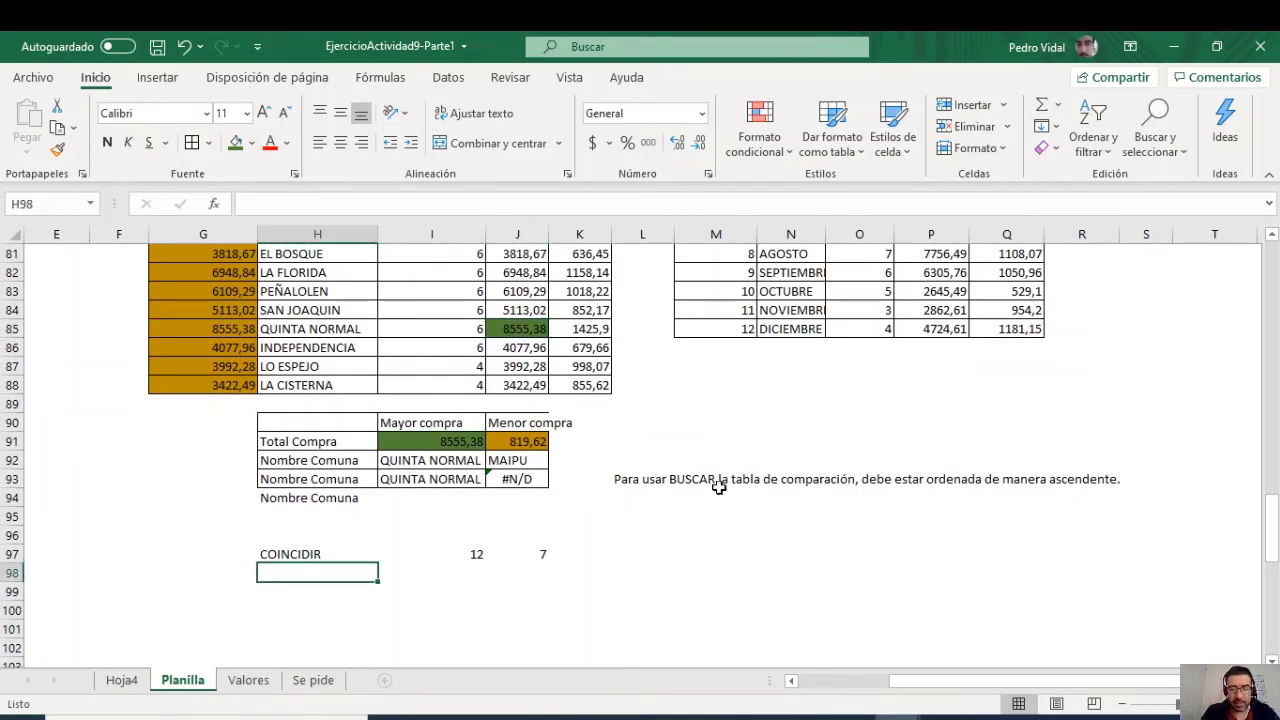
pyautogui.write('INDICE')
pyautogui.press('Tab')
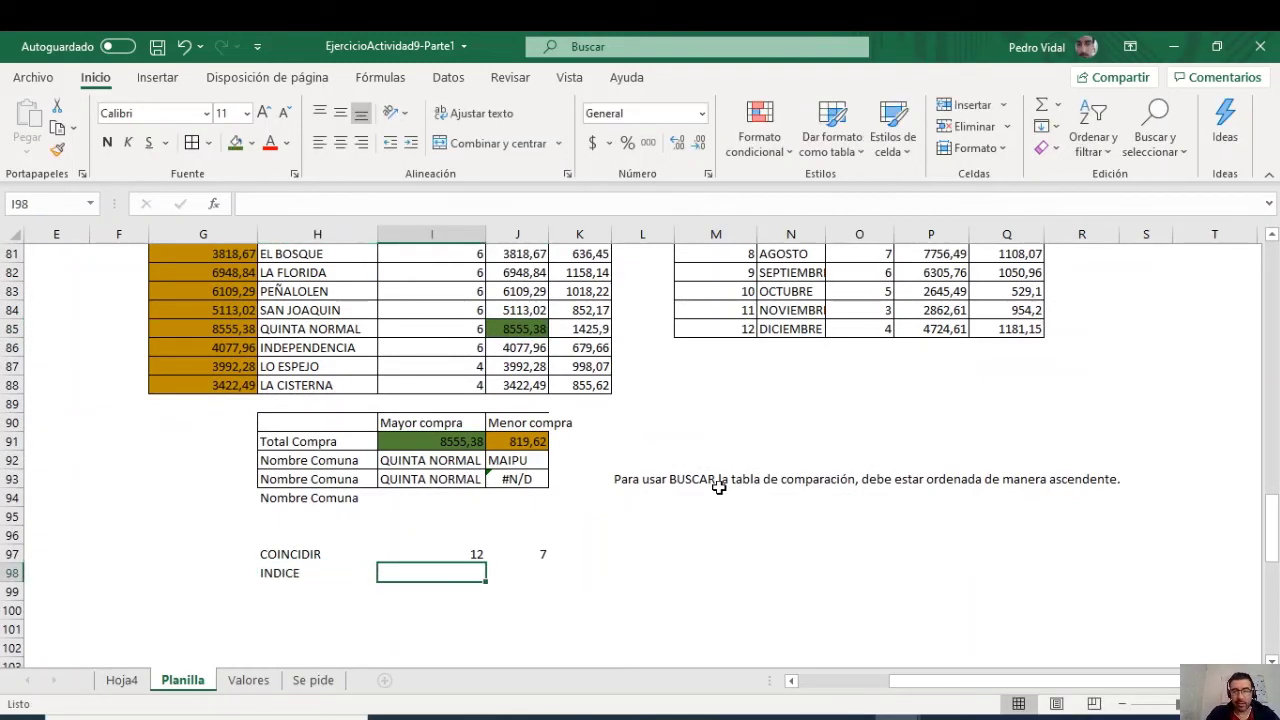
# Step: Try the formula =INDICE(I91;I97;H74:H88) in I98, and undo it
pyautogui.write('=INDICE')
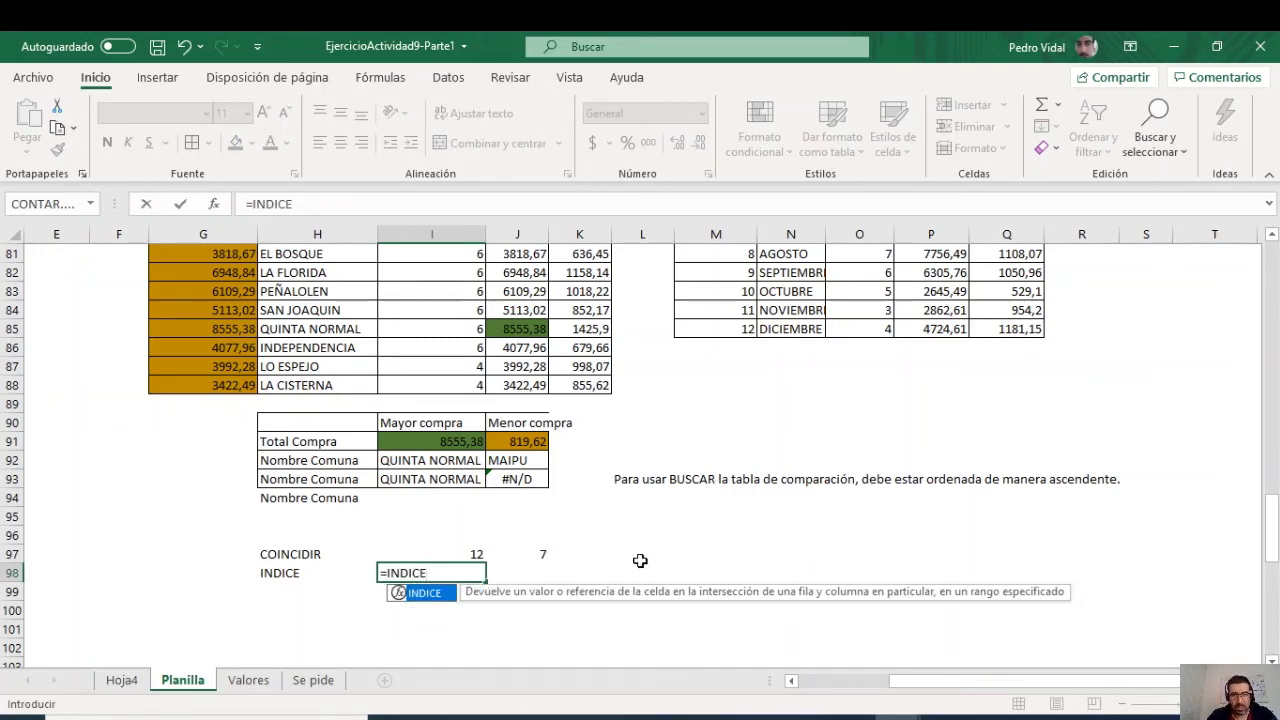
pyautogui.doubleClick(427, 593)
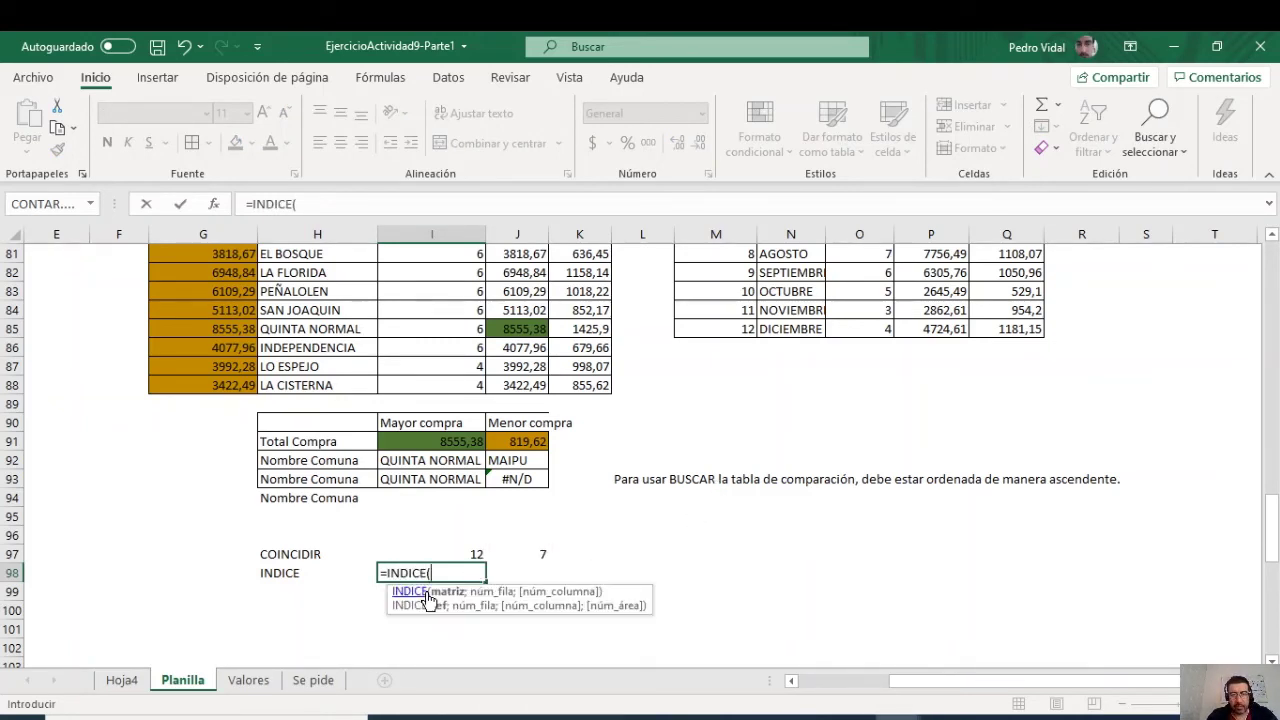
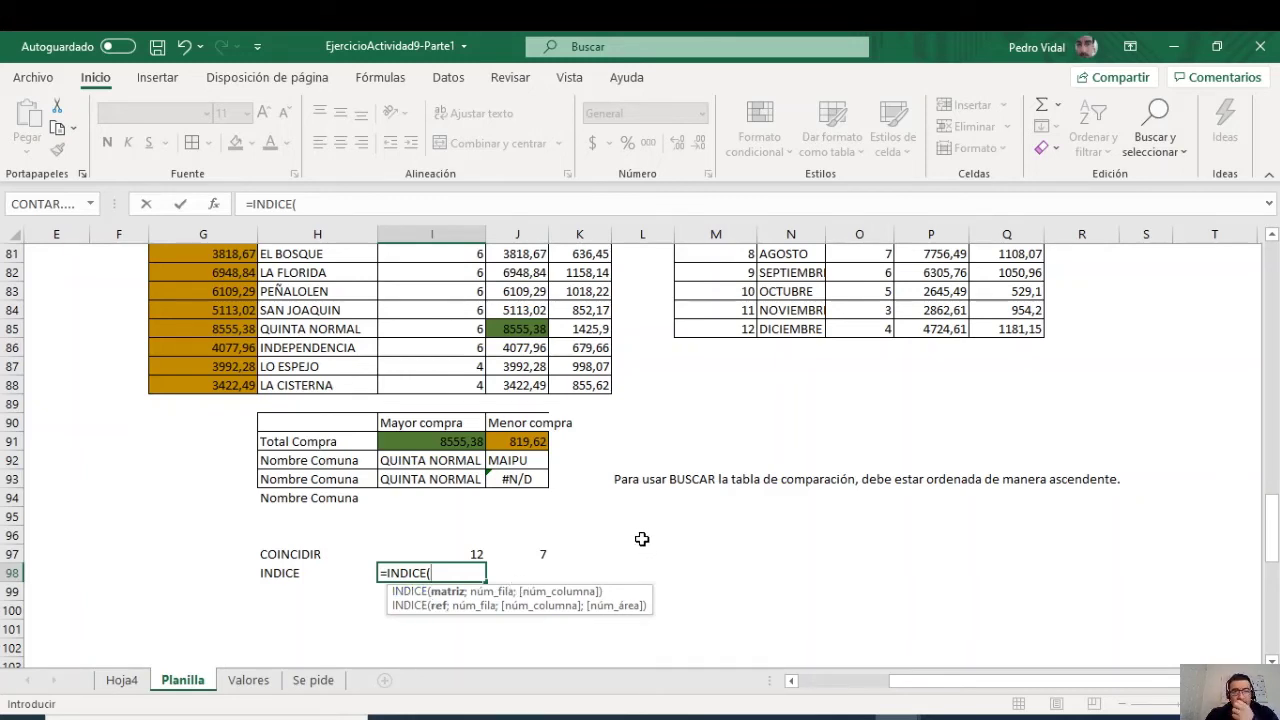
pyautogui.click(442, 440)
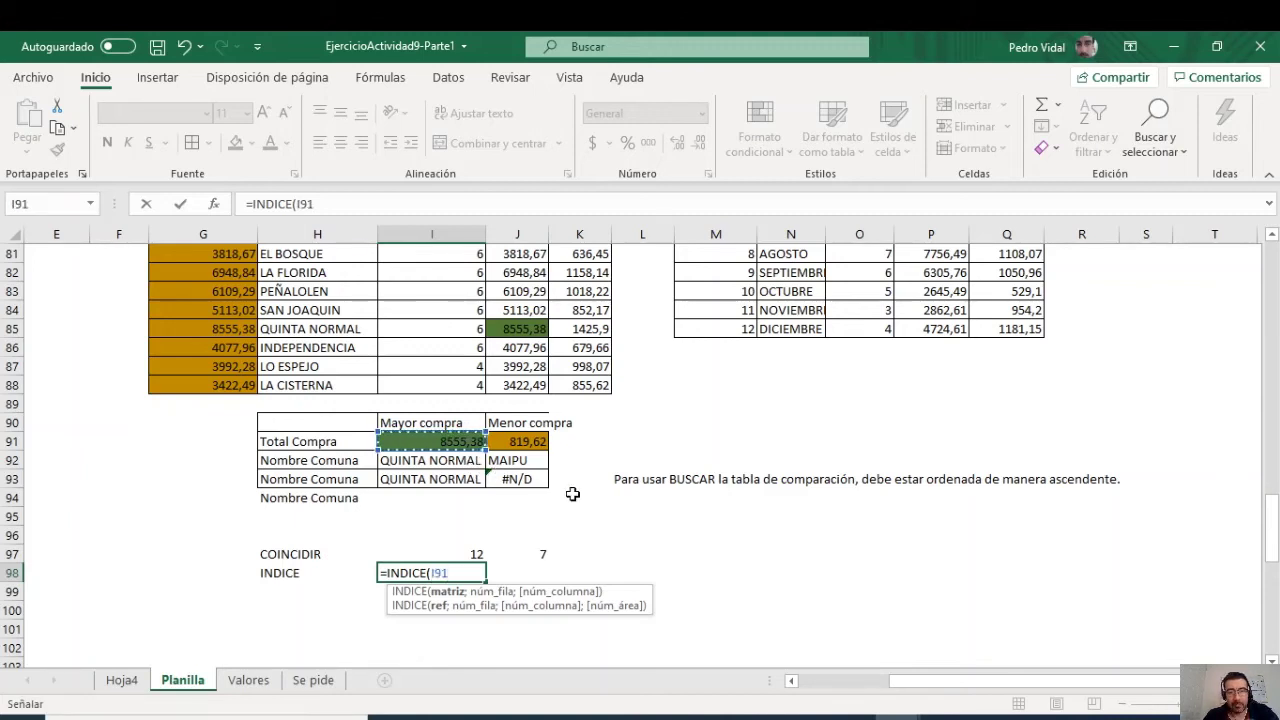
pyautogui.write(';')
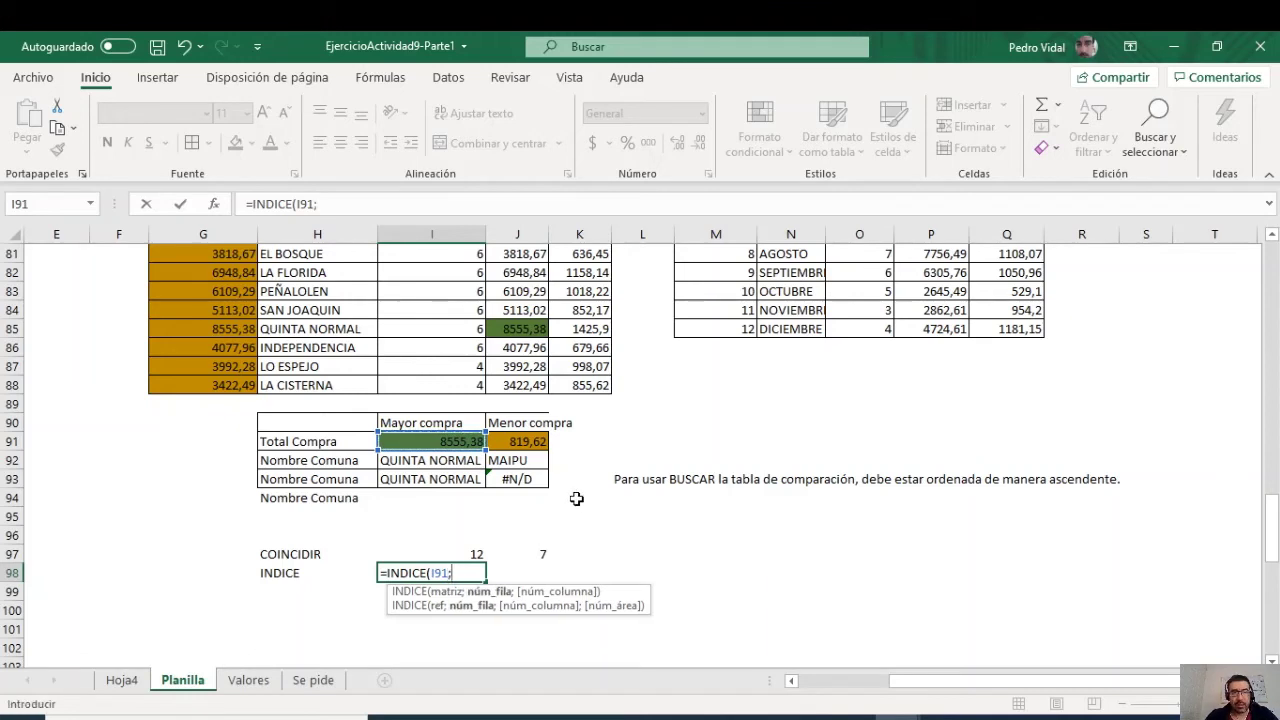
pyautogui.click(460, 554)
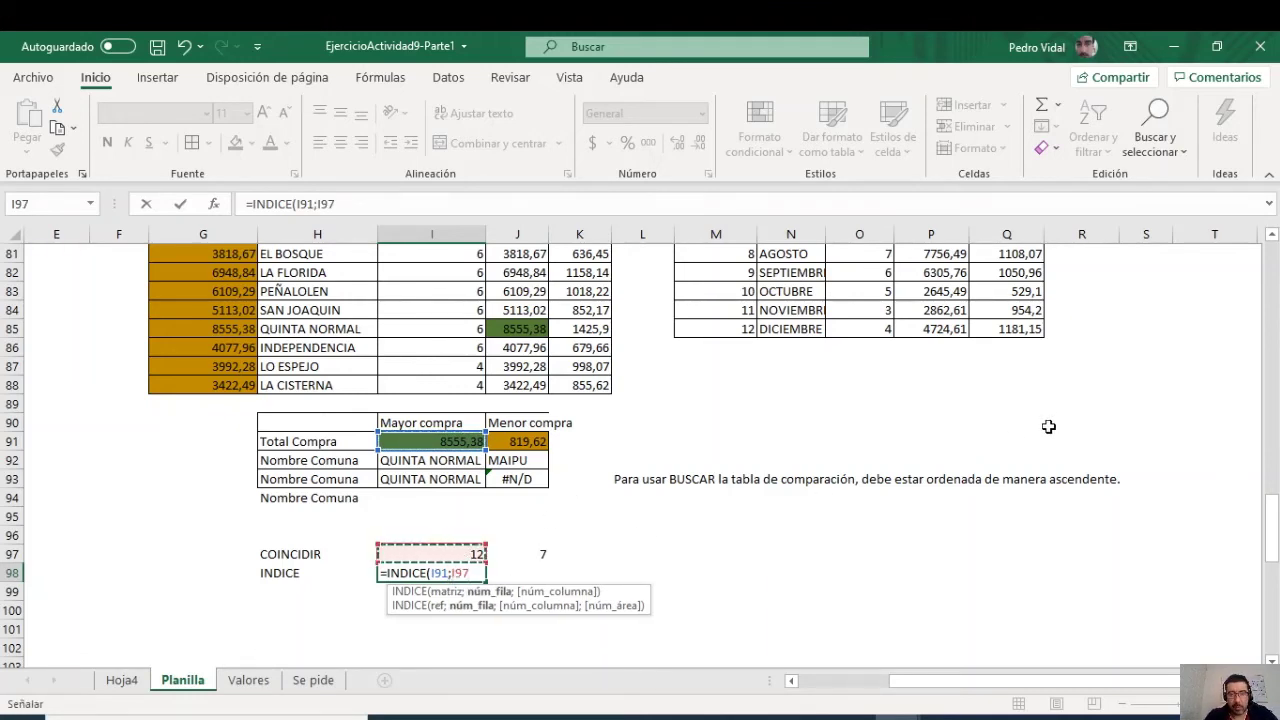
pyautogui.write(';')
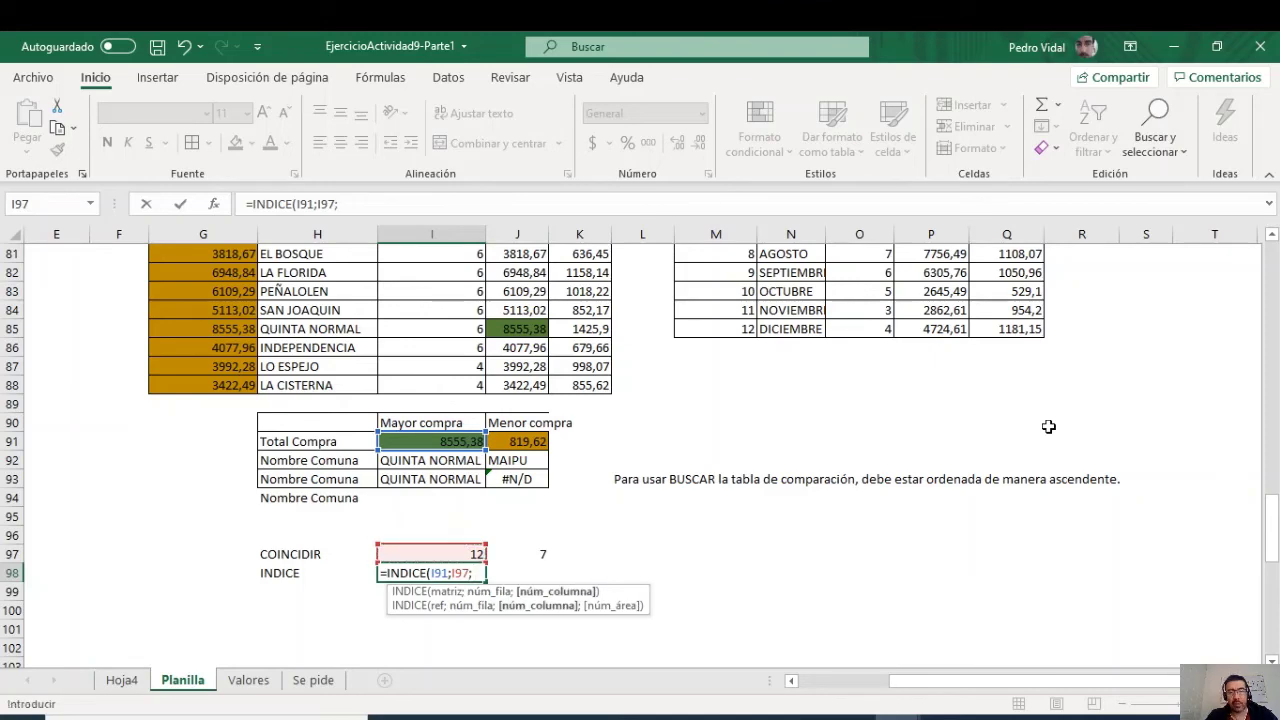
pyautogui.scroll(3, 846, 380)
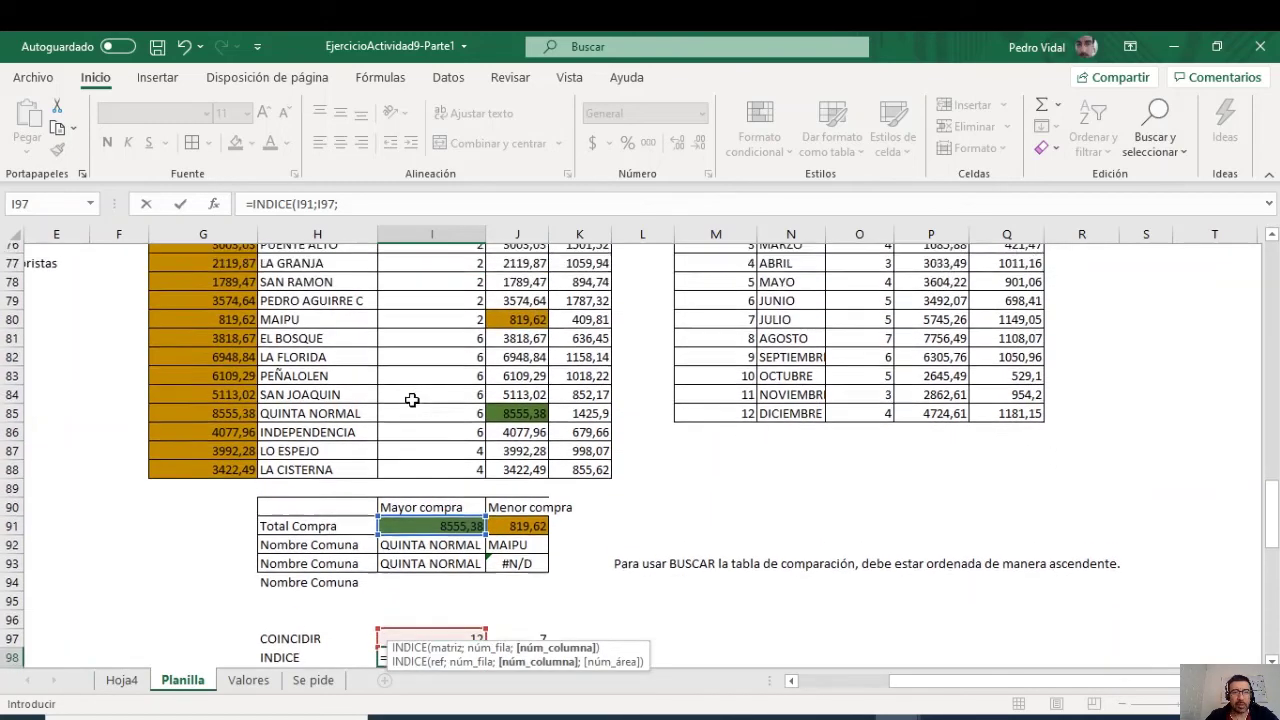
pyautogui.moveTo(338, 332); pyautogui.dragTo(330, 595)
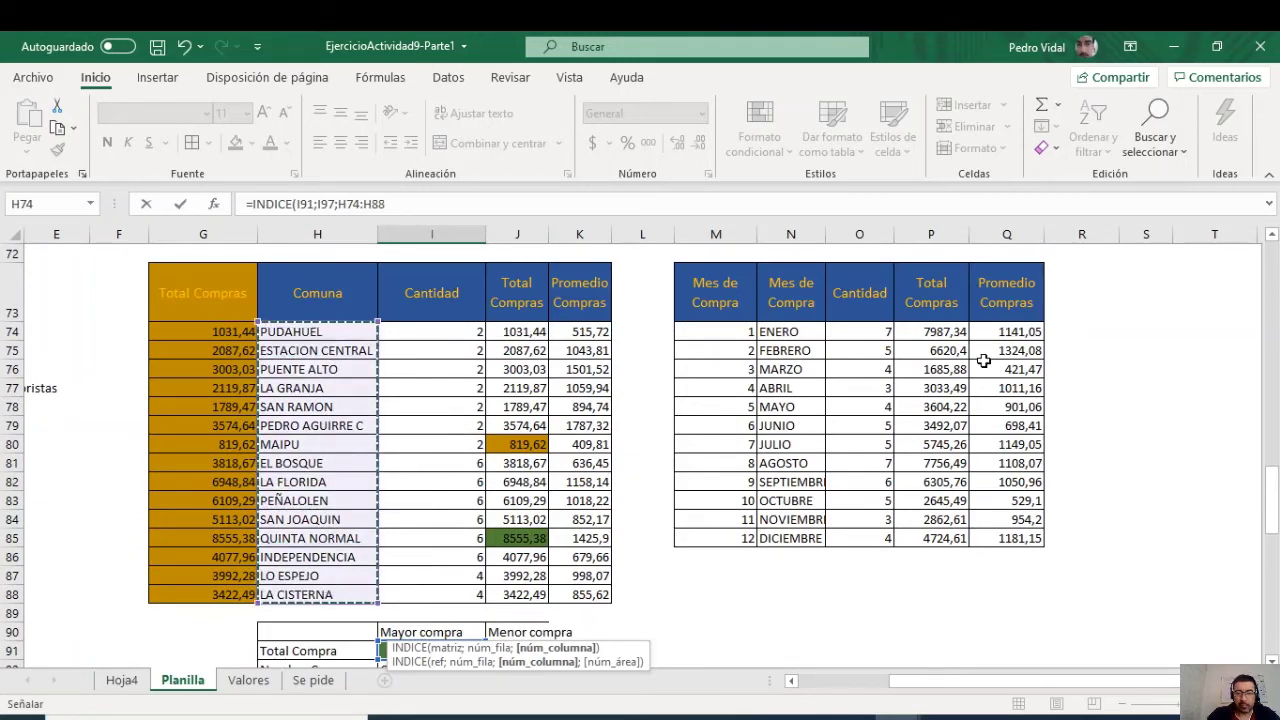
pyautogui.press('Return')
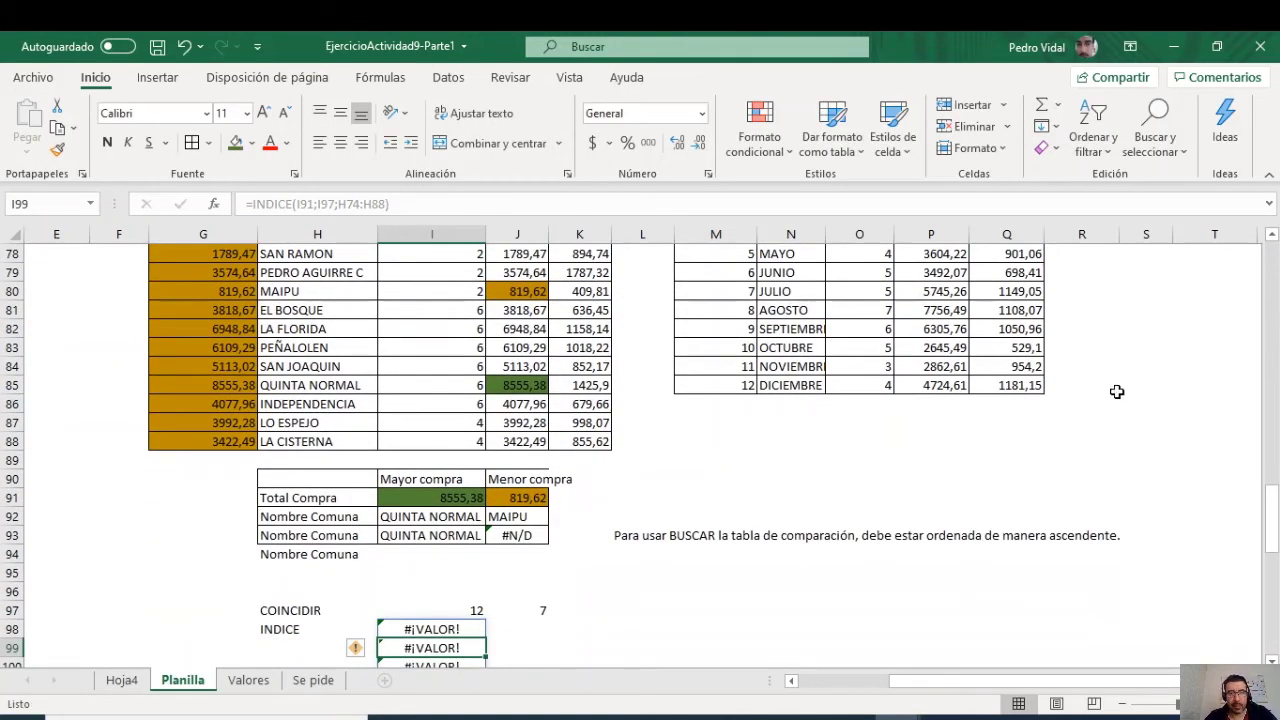
pyautogui.click(184, 46)
# Step: Start an INDICE formula in I98 with J74:J88 as the array and I97 as the row number
pyautogui.write('=')
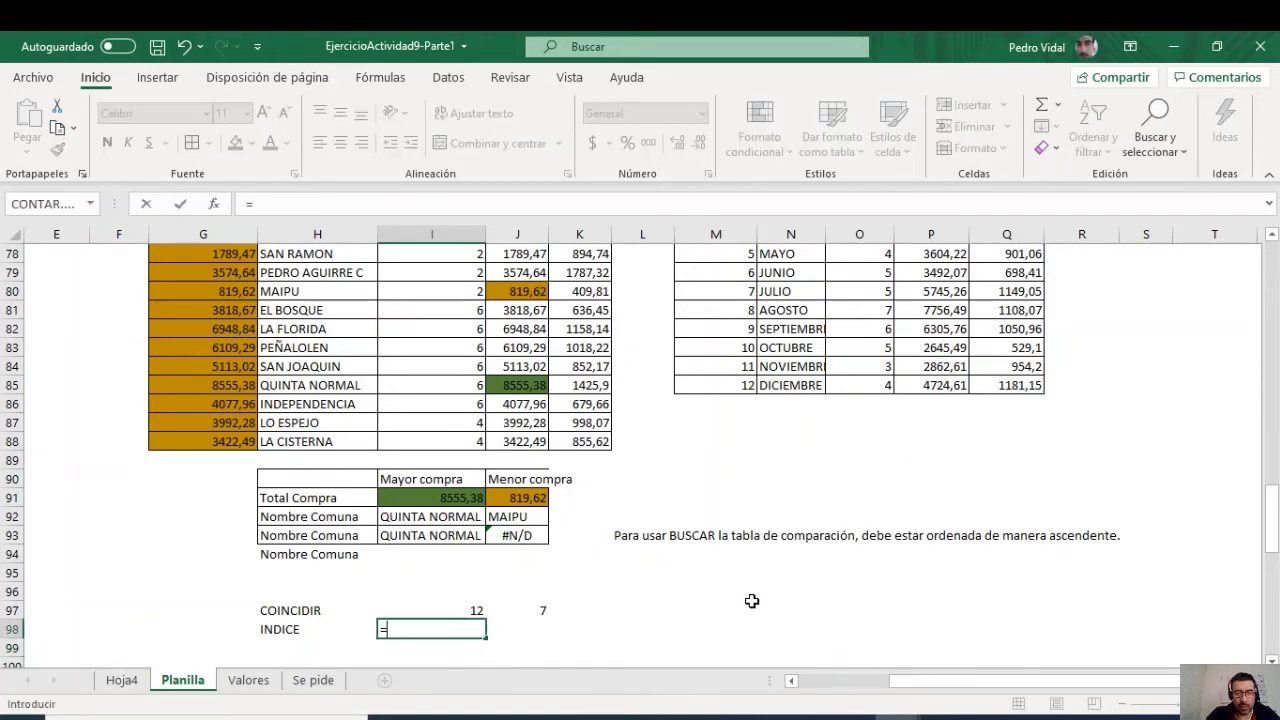
pyautogui.write('INDICE')
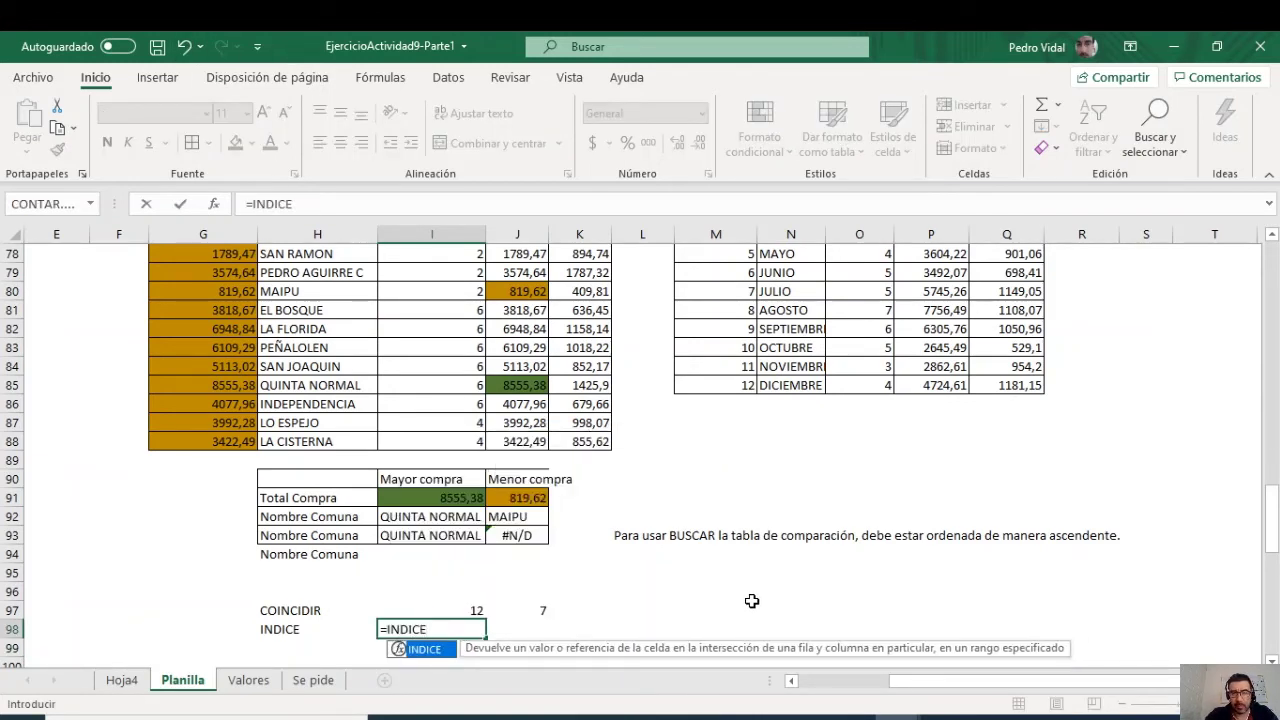
pyautogui.write('(')
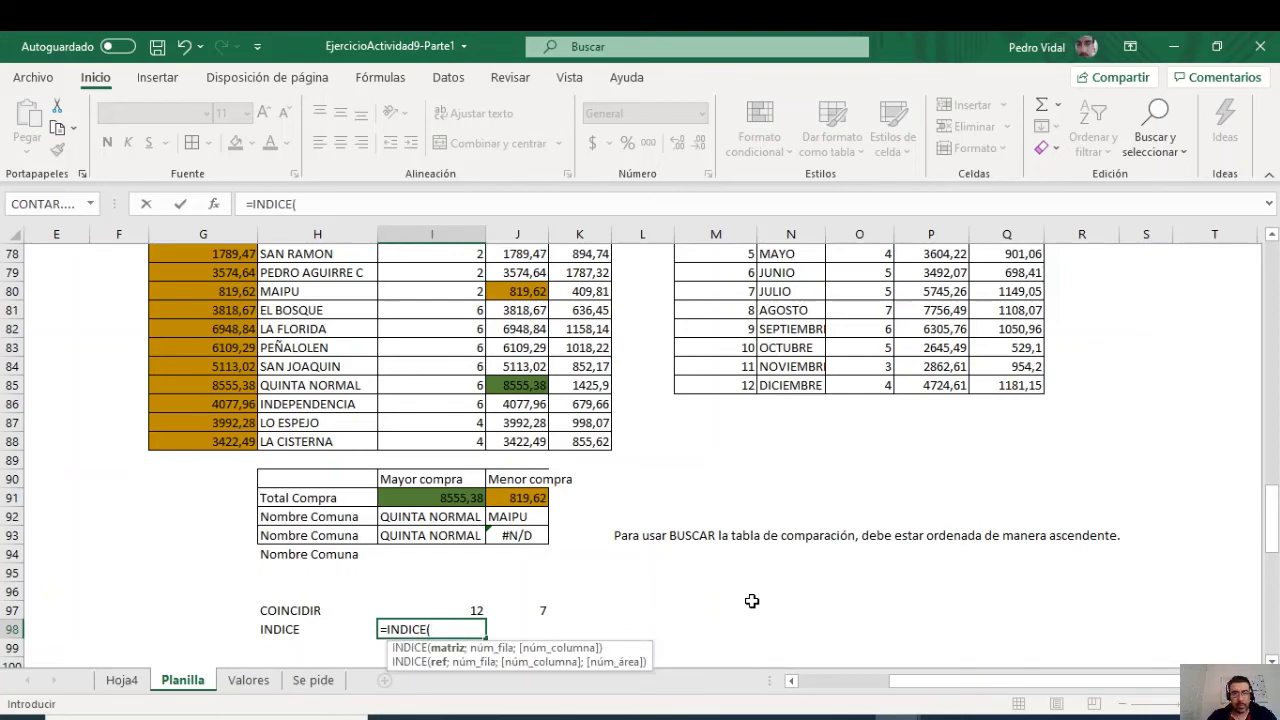
pyautogui.scroll(-1, 791, 591)
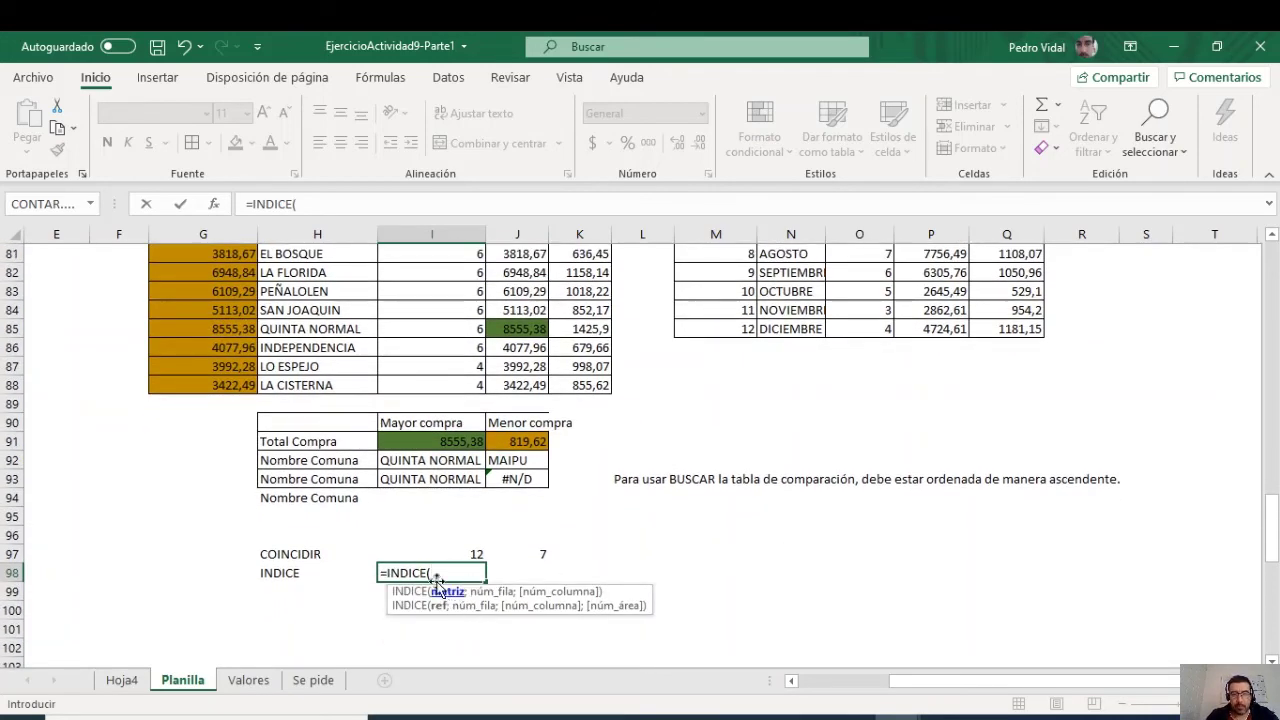
pyautogui.scroll(1, 586, 565)
pyautogui.scroll(2, 586, 565)
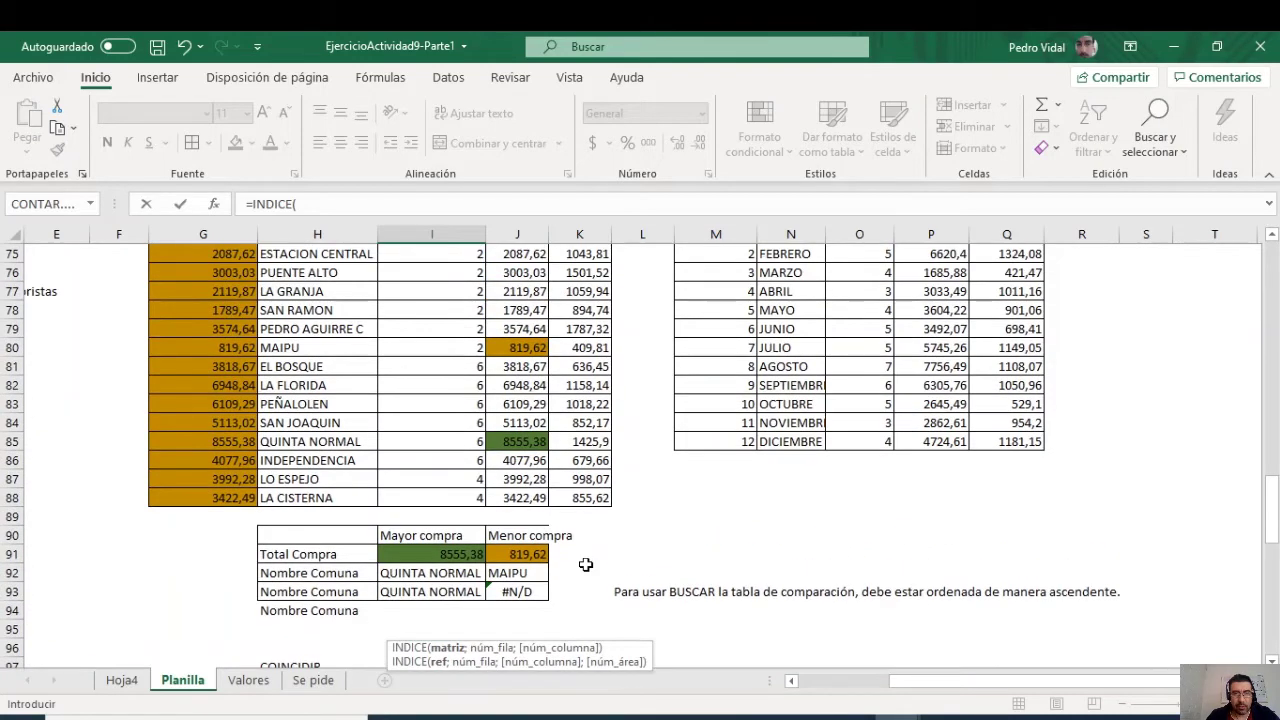
pyautogui.moveTo(521, 330); pyautogui.dragTo(518, 594)
pyautogui.scroll(-1, 709, 545)
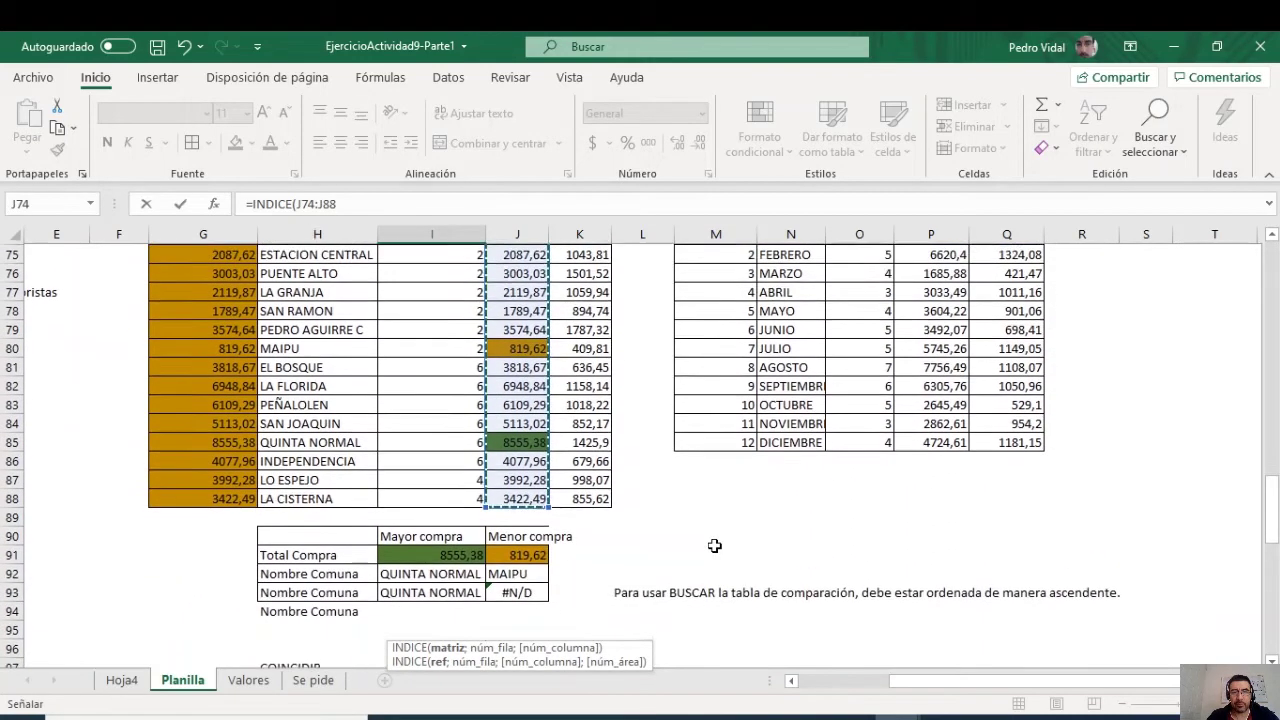
pyautogui.write(';')
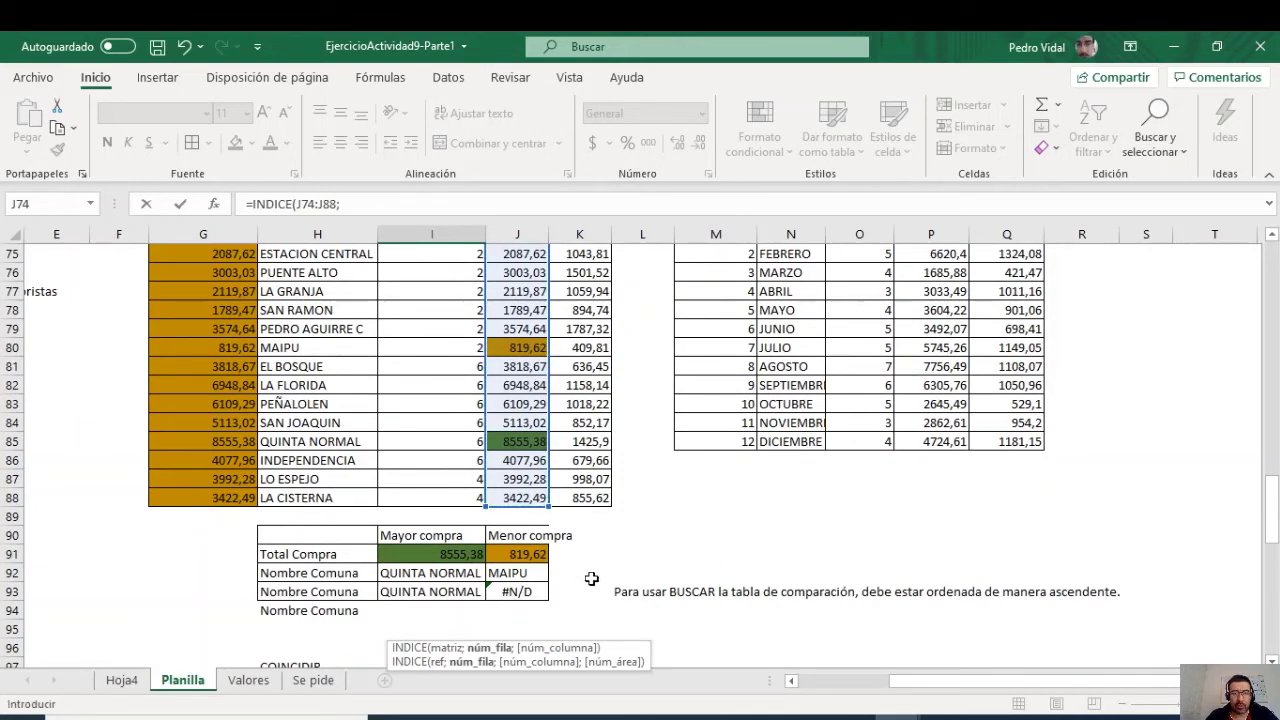
pyautogui.scroll(-3, 591, 578)
pyautogui.click(433, 498)
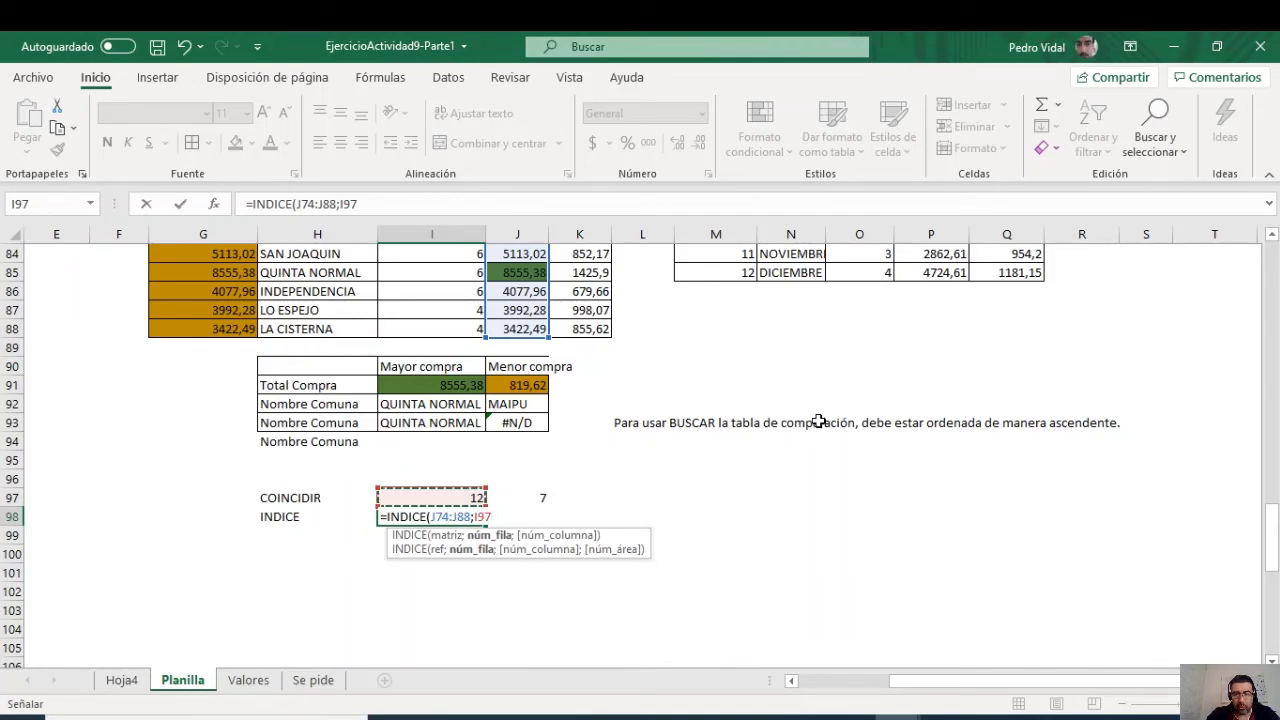
pyautogui.write(';')
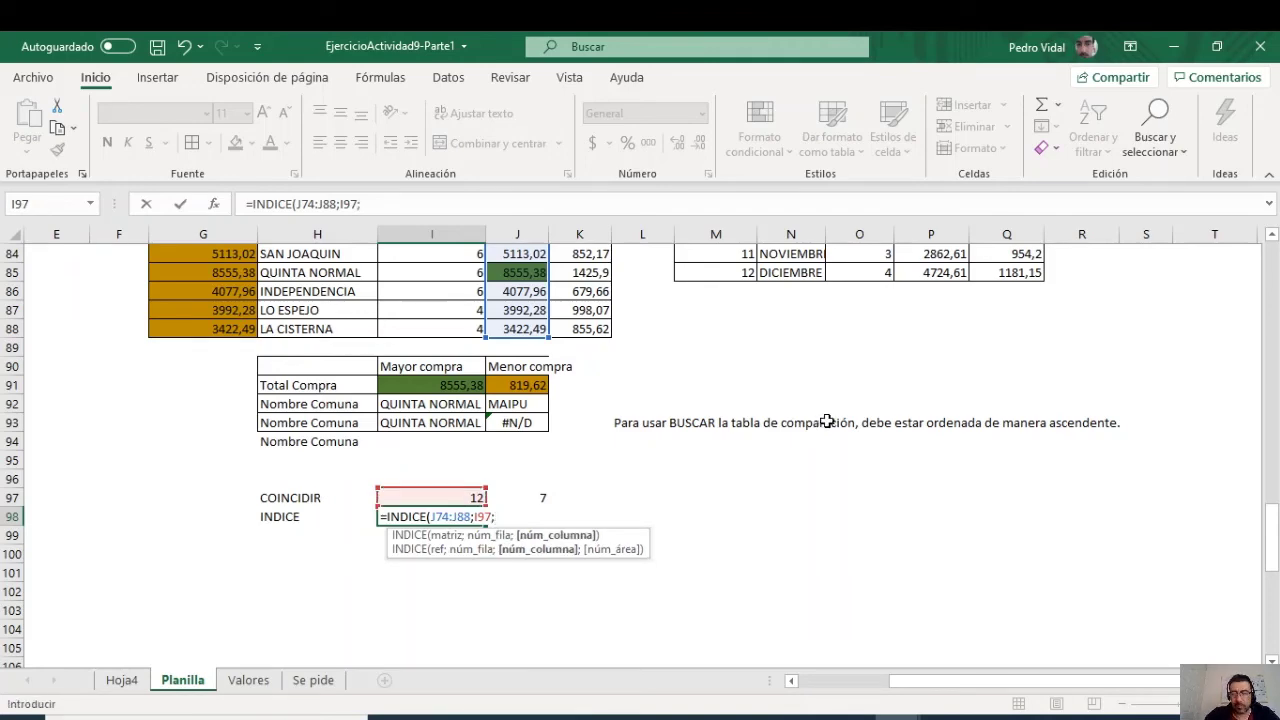
# Step: Shift the formula's array to the Comuna range H74:H88 and complete it as =INDICE(H74:H88;I97), without a column argument
pyautogui.scroll(3, 672, 417)
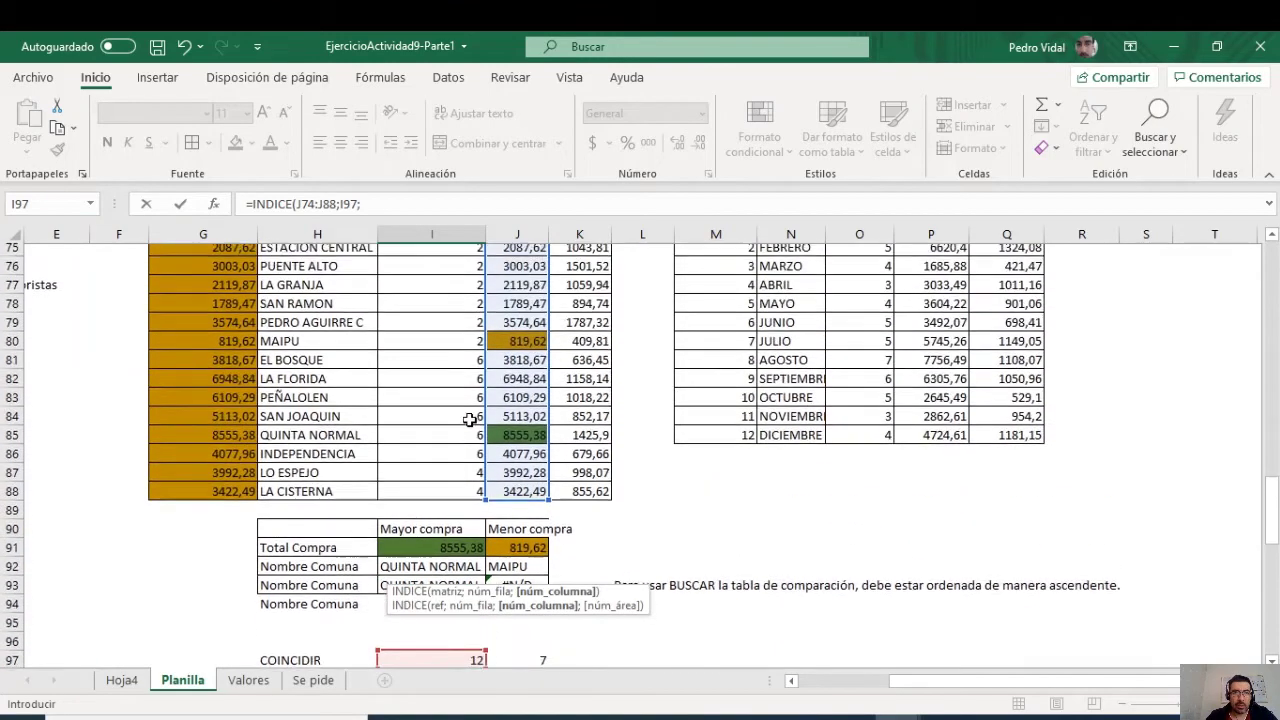
pyautogui.scroll(-1, 551, 417)
pyautogui.press('BackSpace')
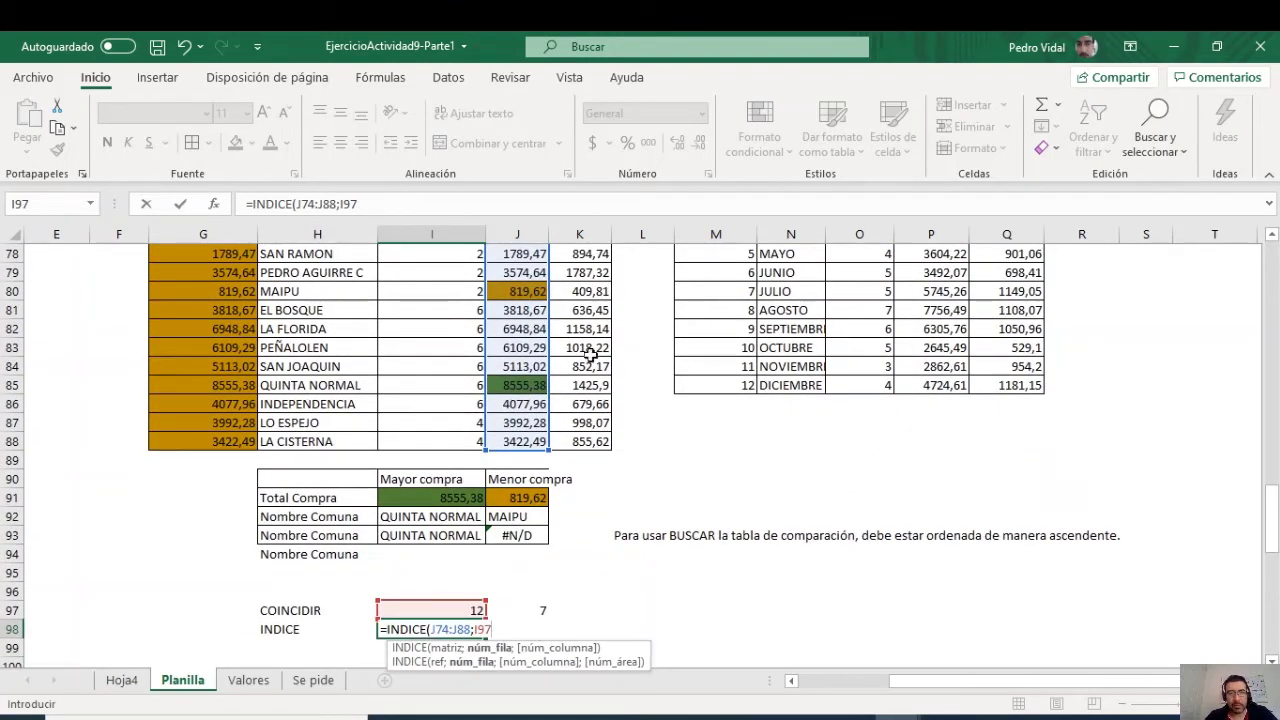
pyautogui.moveTo(488, 352); pyautogui.dragTo(341, 355)
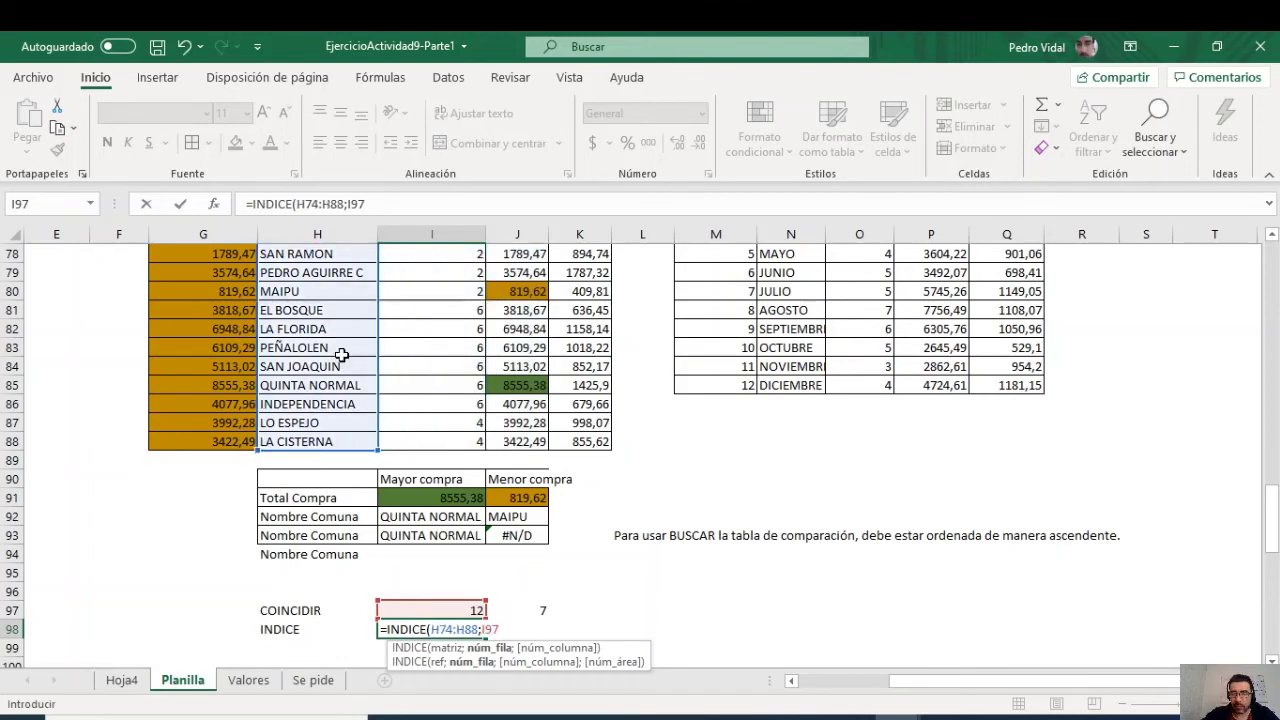
pyautogui.press('Return')
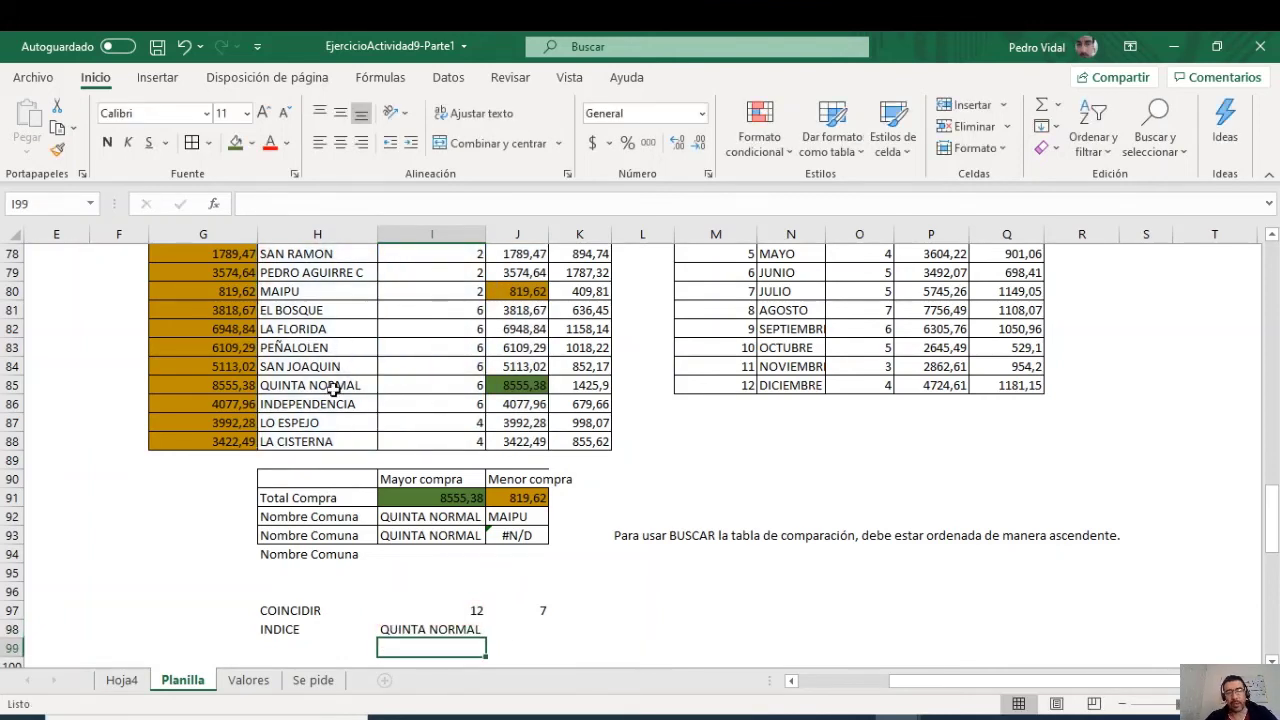
# Step: Start an INDICE formula in J98 with the Comuna range H74:H88 as the array
pyautogui.click(423, 628)
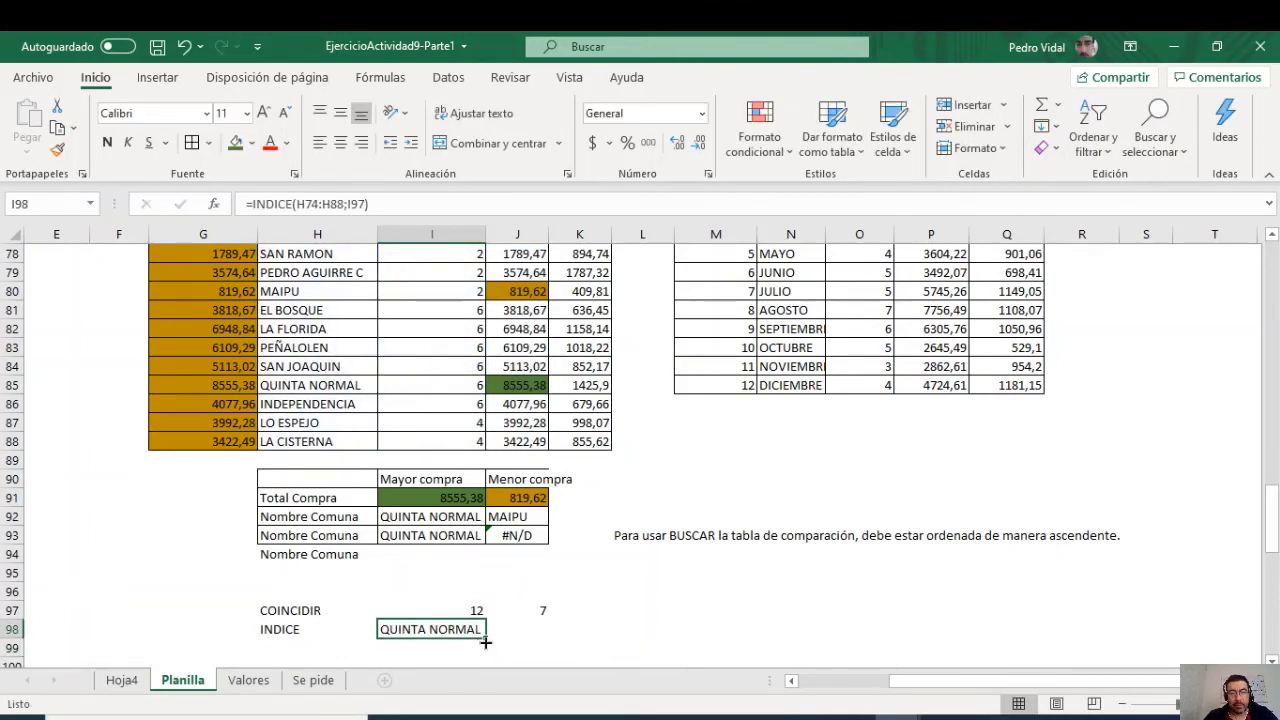
pyautogui.moveTo(485, 642); pyautogui.dragTo(480, 638)
pyautogui.click(517, 629)
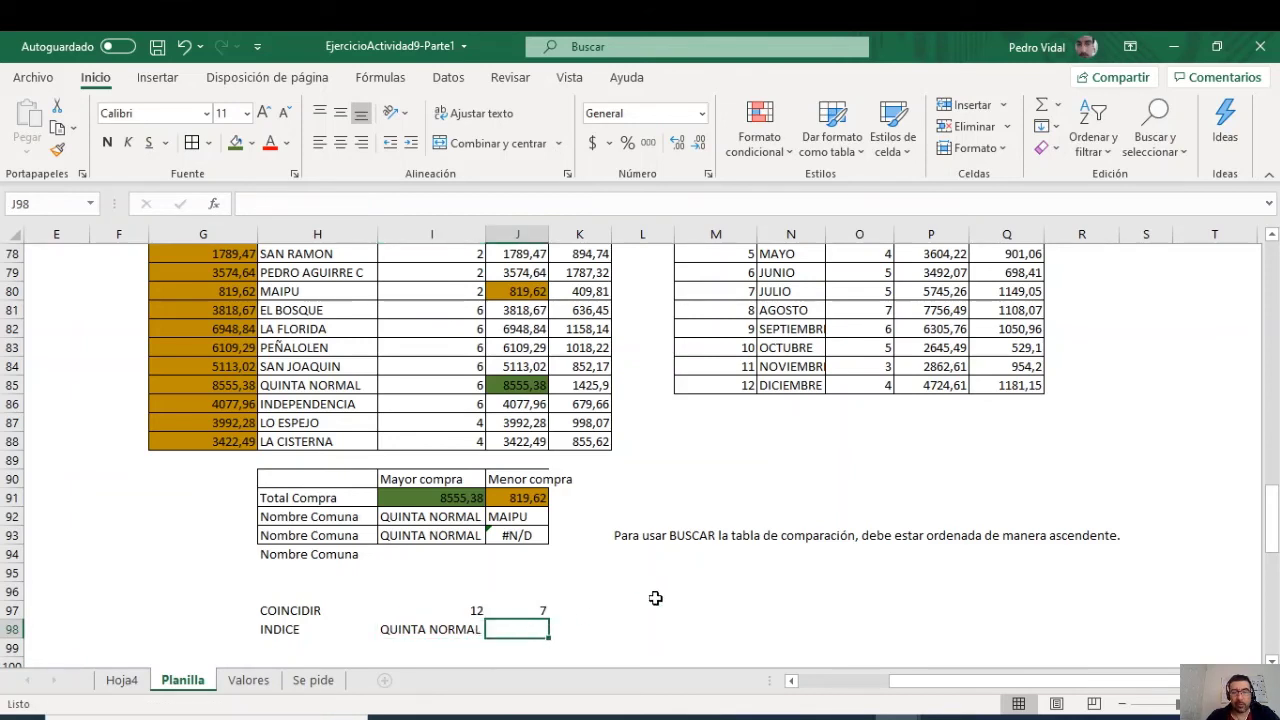
pyautogui.write('=IND')
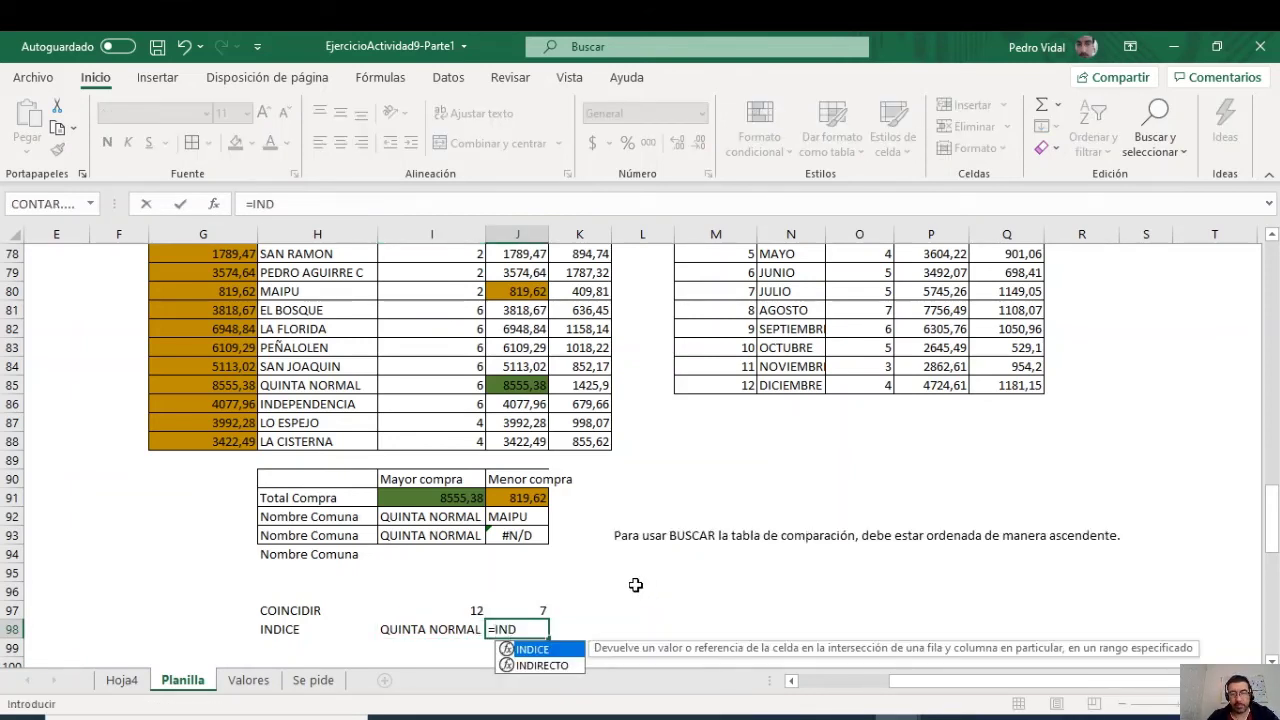
pyautogui.doubleClick(541, 652)
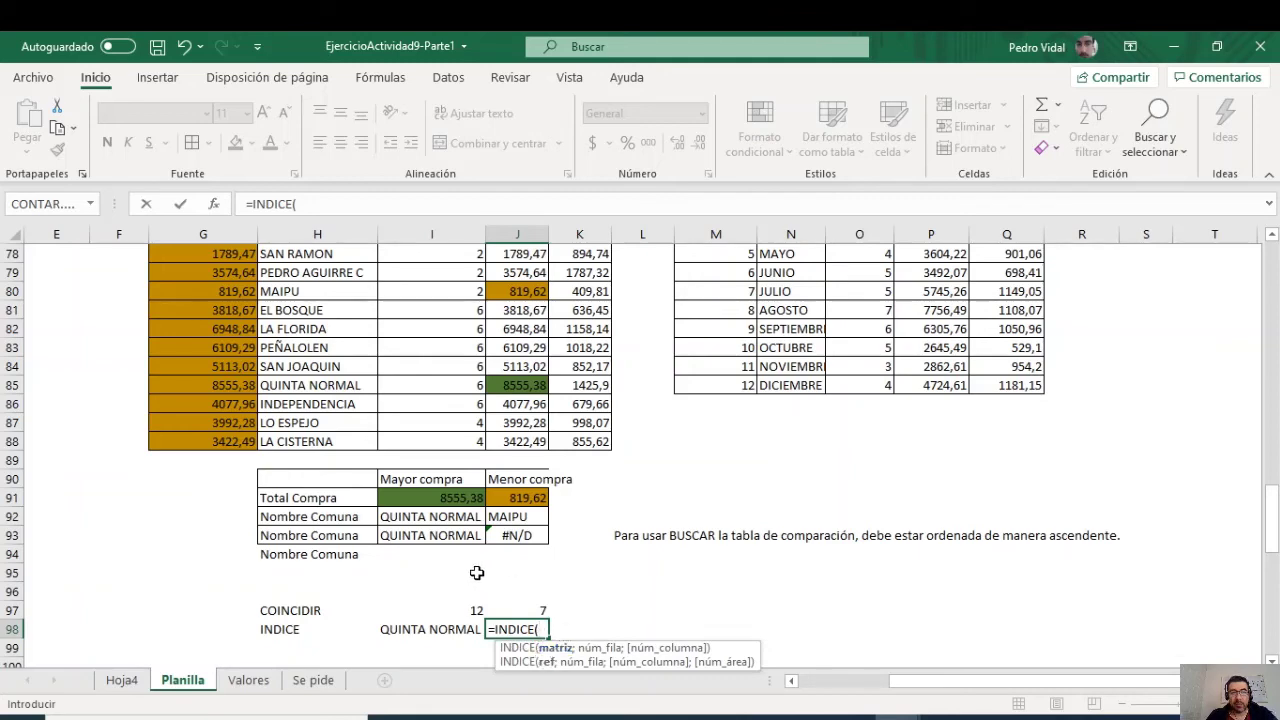
pyautogui.scroll(2, 510, 569)
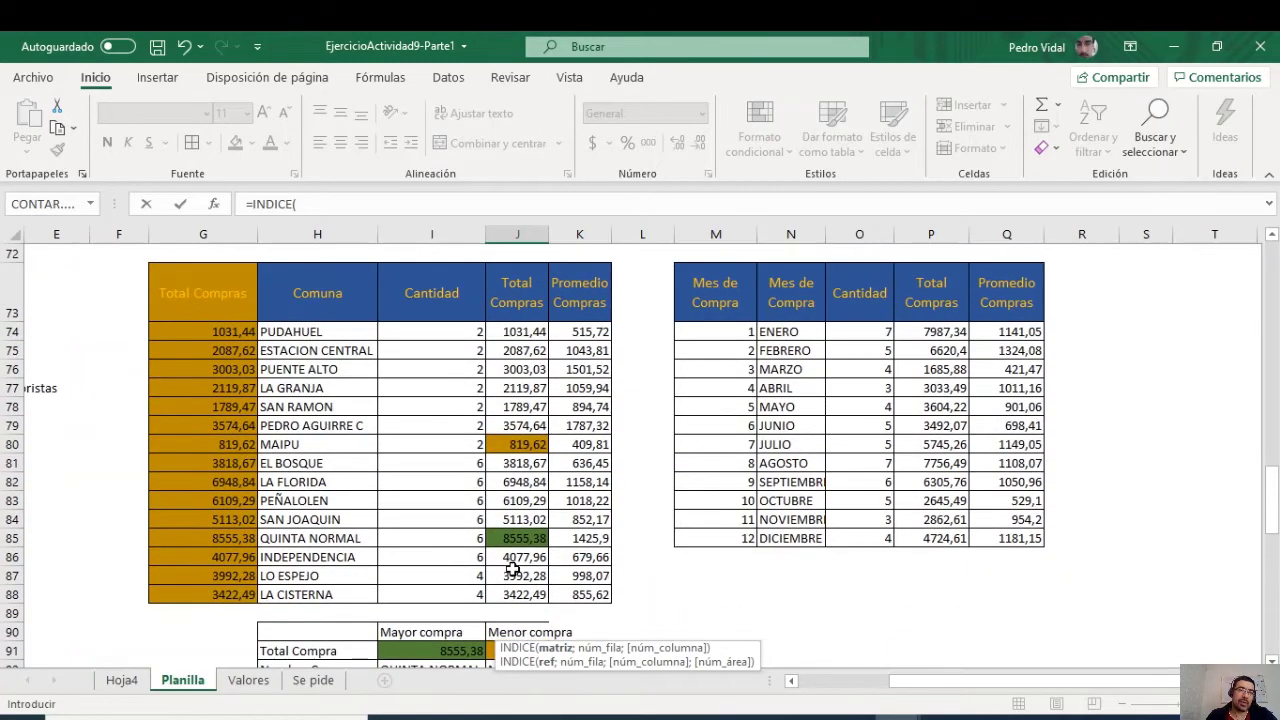
pyautogui.moveTo(325, 332); pyautogui.dragTo(340, 596)
# Step: Give J97 as the row number and complete the J98 formula as =INDICE(H74:H88;J97)
pyautogui.scroll(-1, 858, 405)
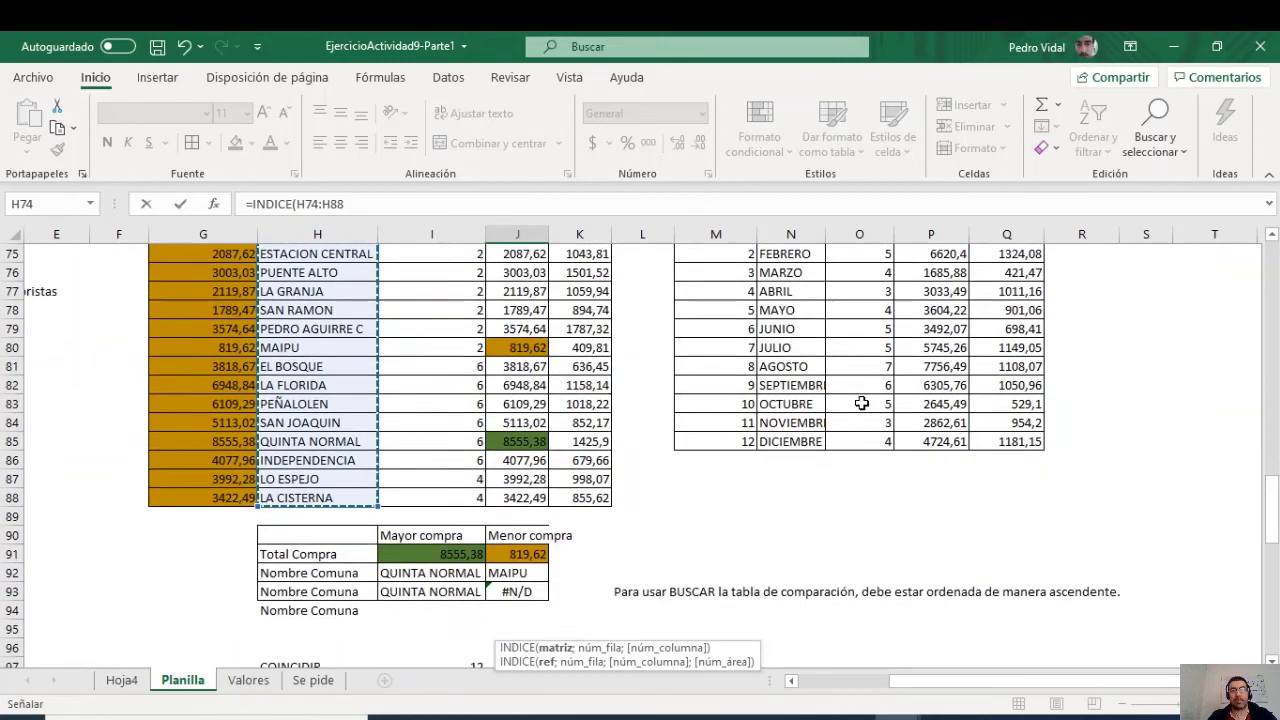
pyautogui.write(';')
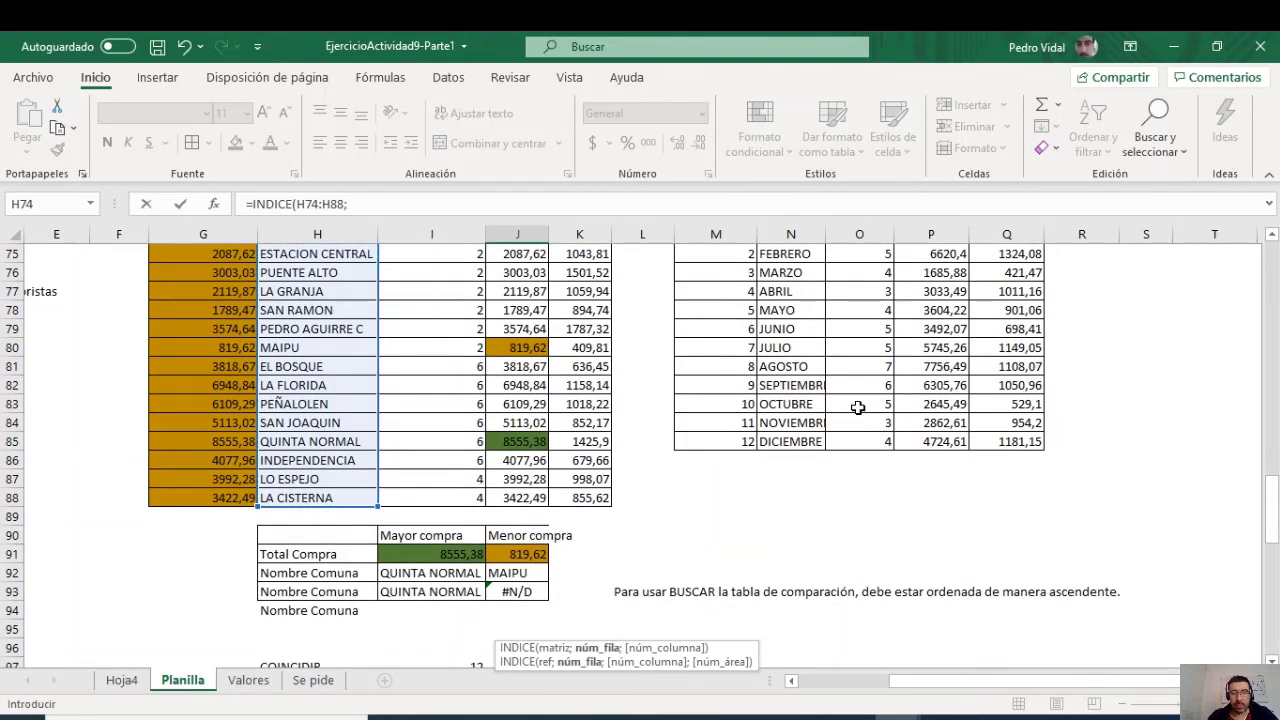
pyautogui.scroll(-2, 688, 526)
pyautogui.click(536, 551)
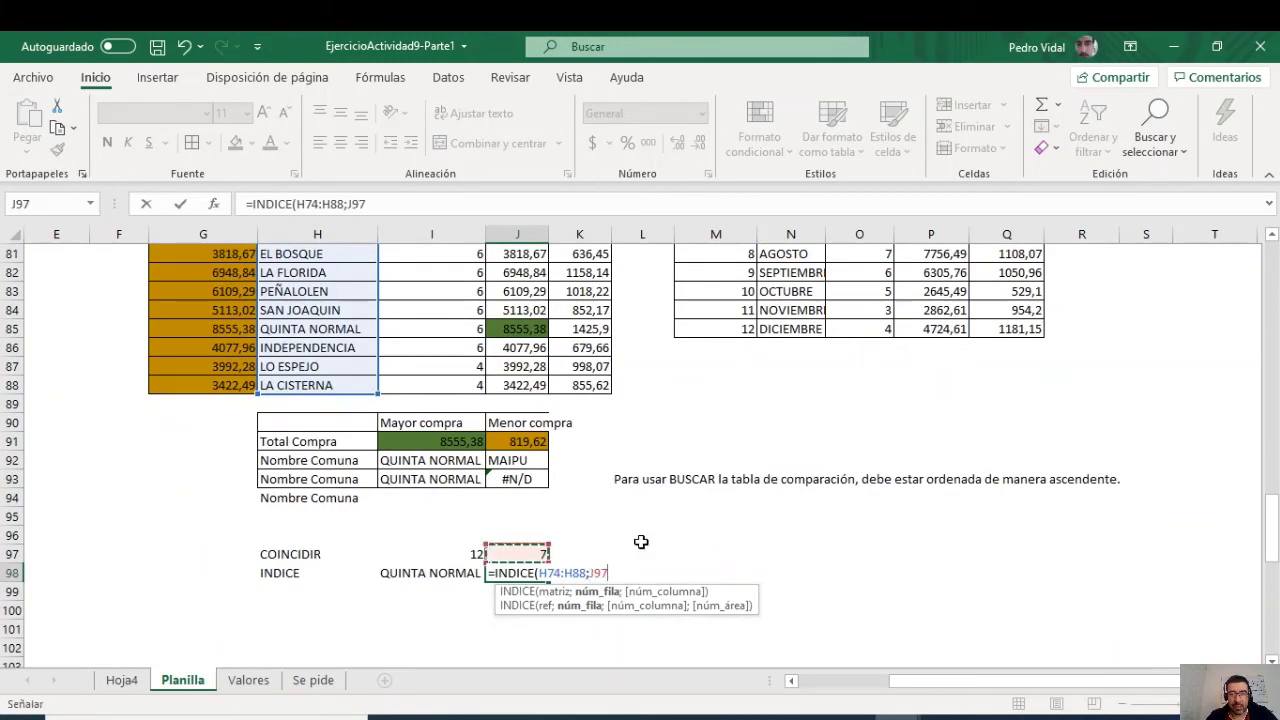
pyautogui.write(')')
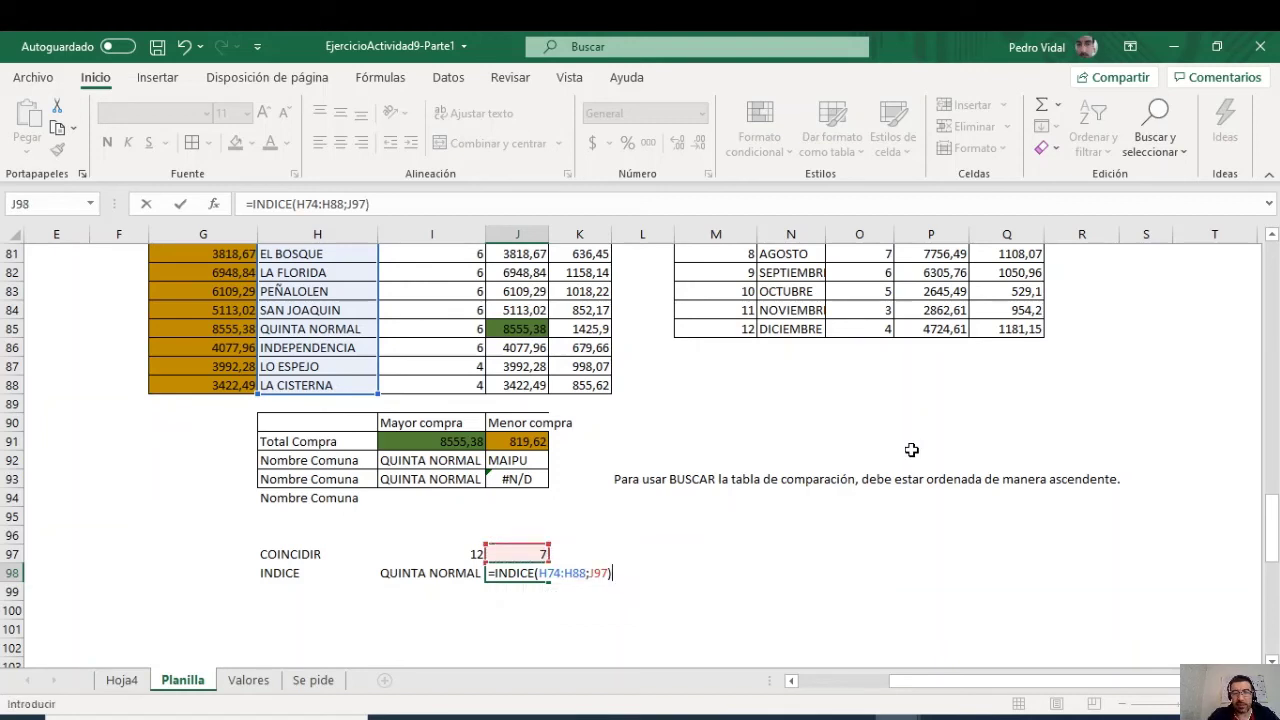
pyautogui.press('Return')
# Step: Apply cell borders to the last Nombre Comuna row H94:J94 and to the COINCIDIR and INDICE block H97:J98
pyautogui.click(437, 500)
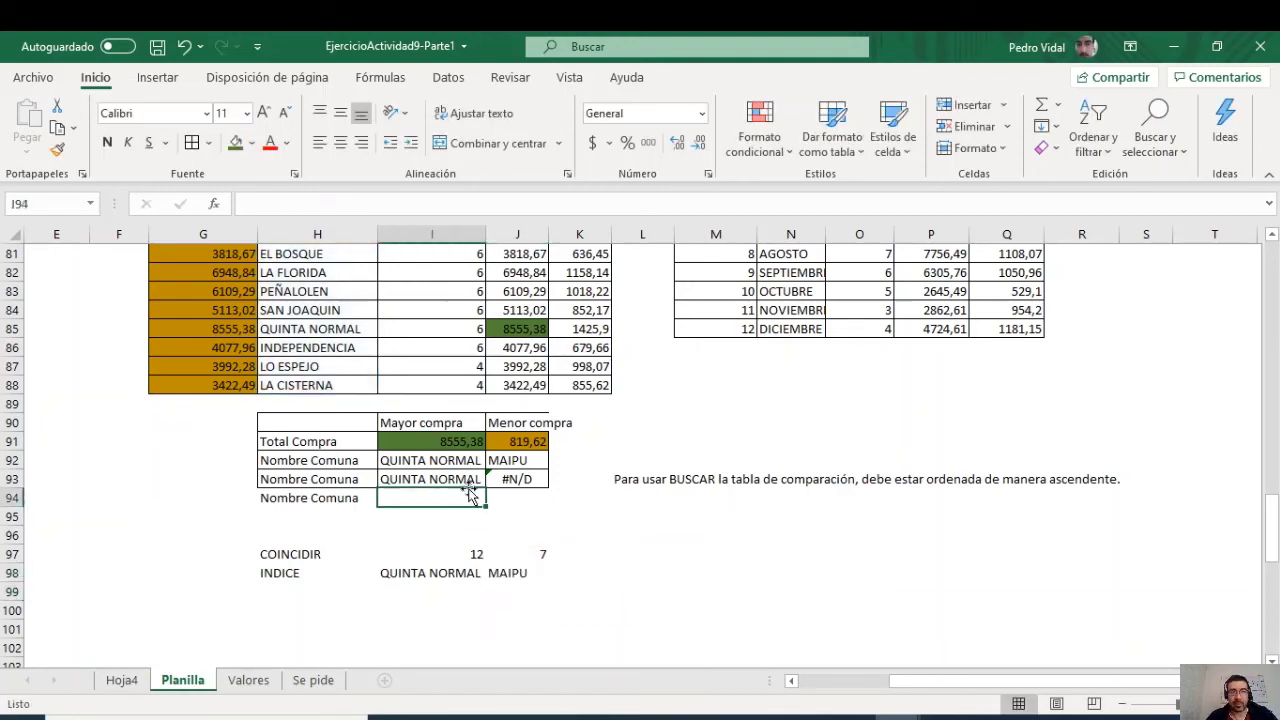
pyautogui.moveTo(300, 497); pyautogui.dragTo(516, 505)
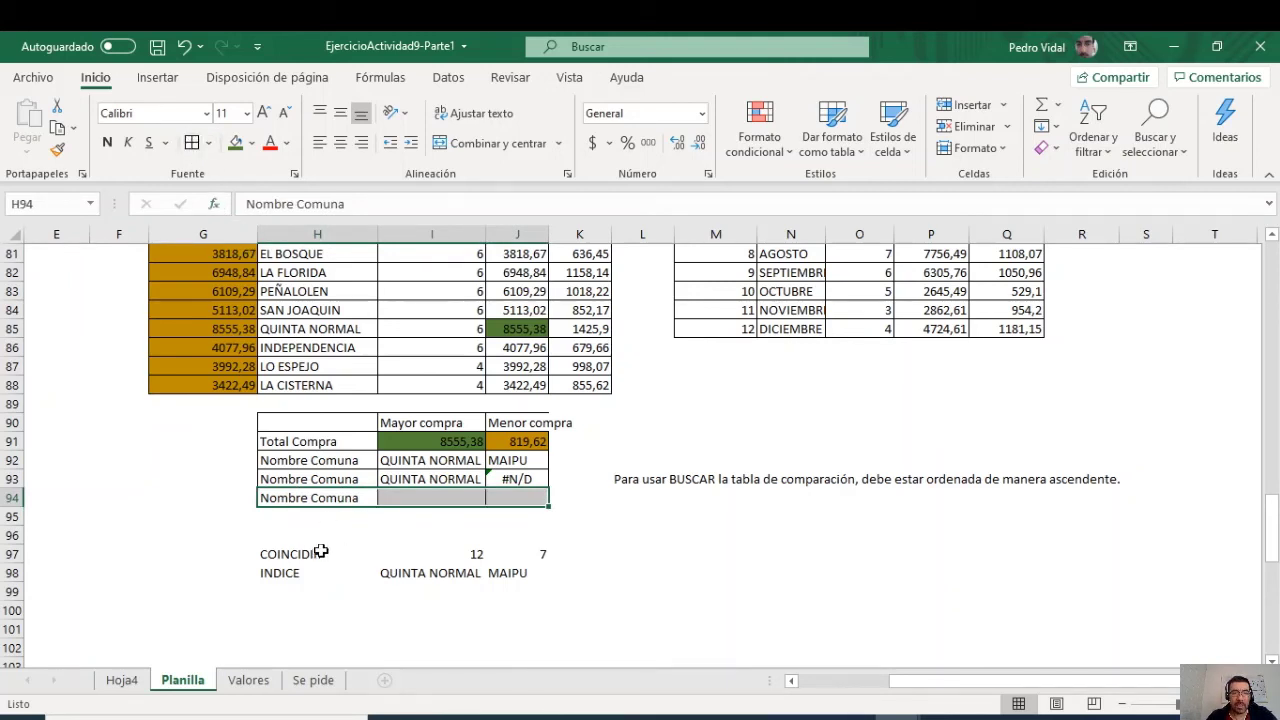
pyautogui.moveTo(320, 551); pyautogui.dragTo(560, 591)
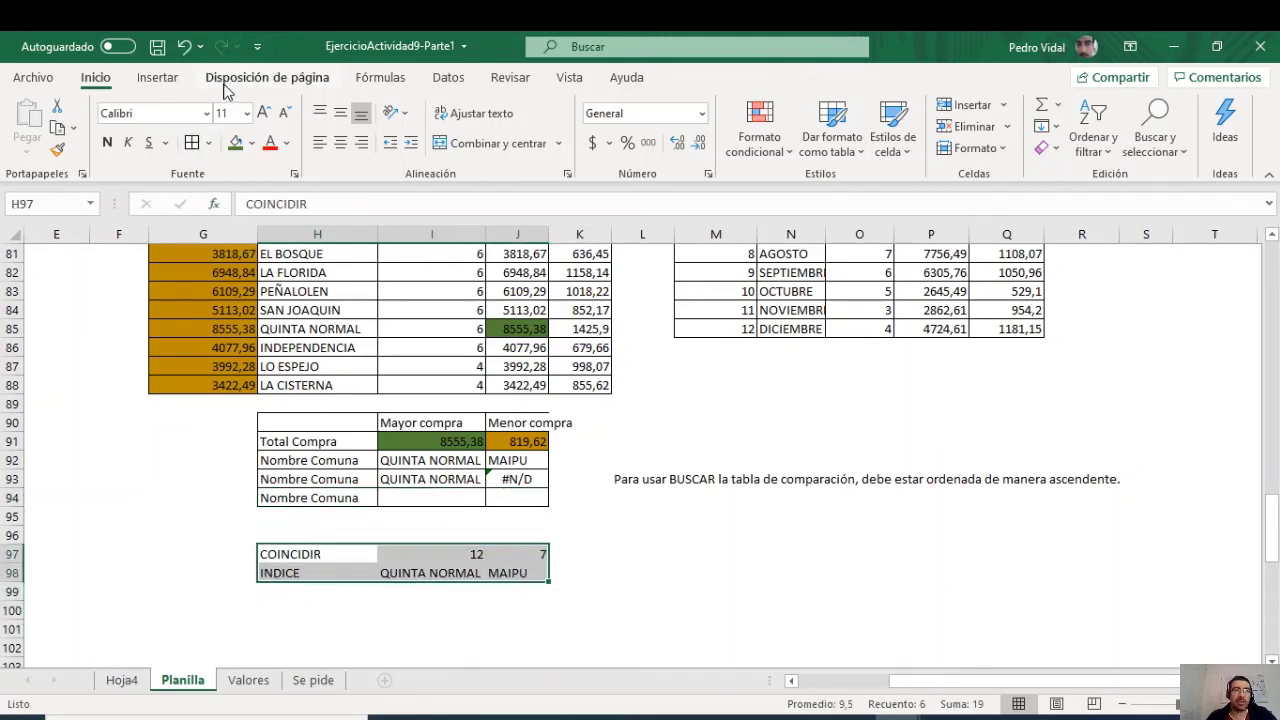
# Step: Start an INDICE formula in I94 with the Comuna range H74:H88 as the array
pyautogui.click(430, 496)
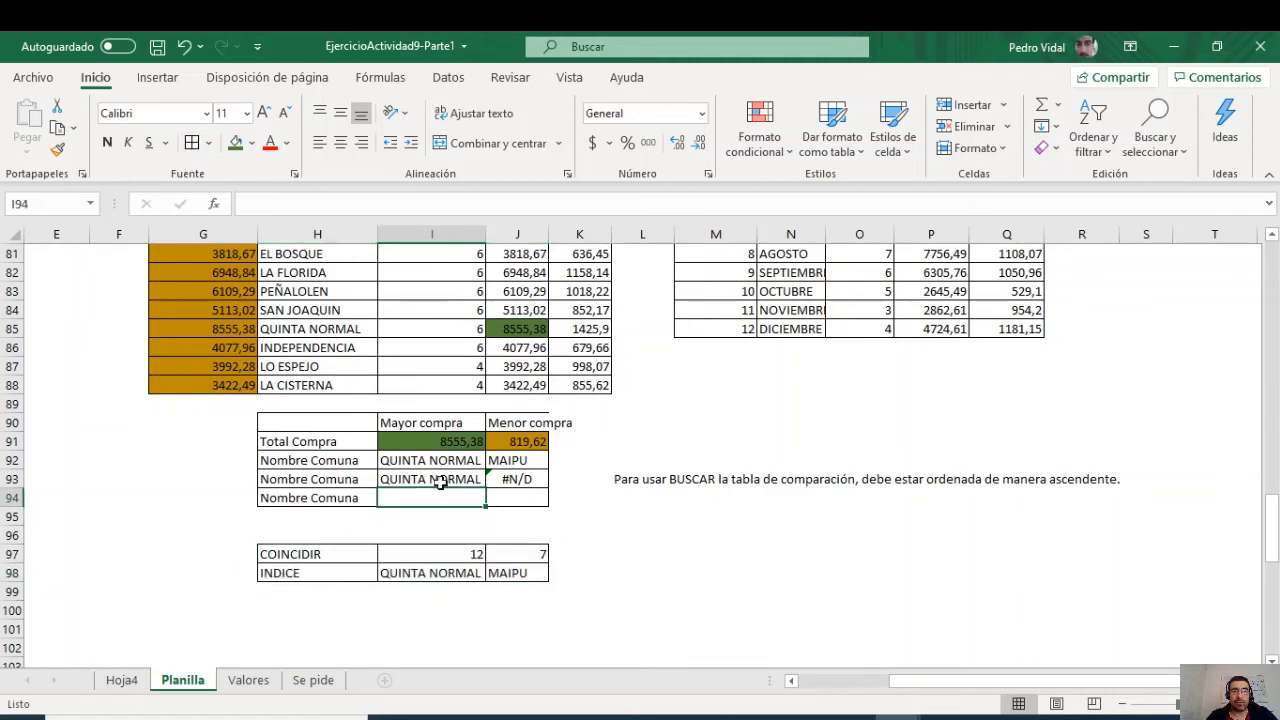
pyautogui.write('=INDI')
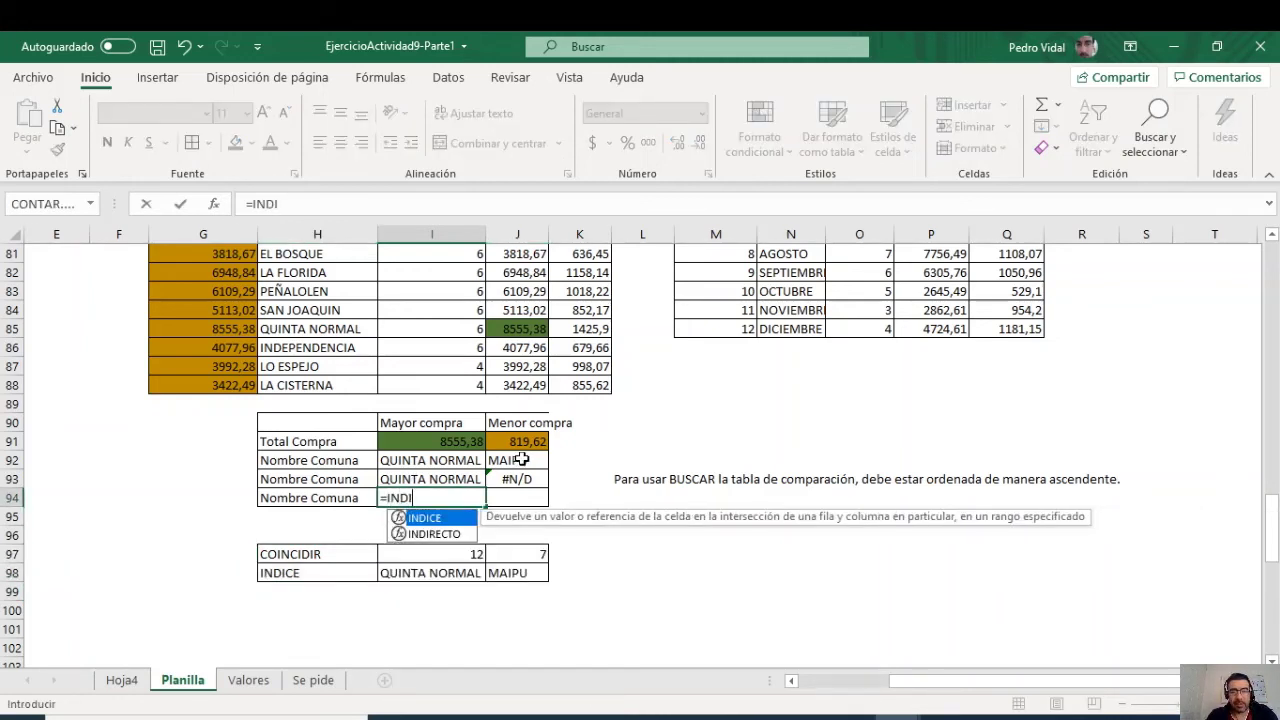
pyautogui.write('CE(')
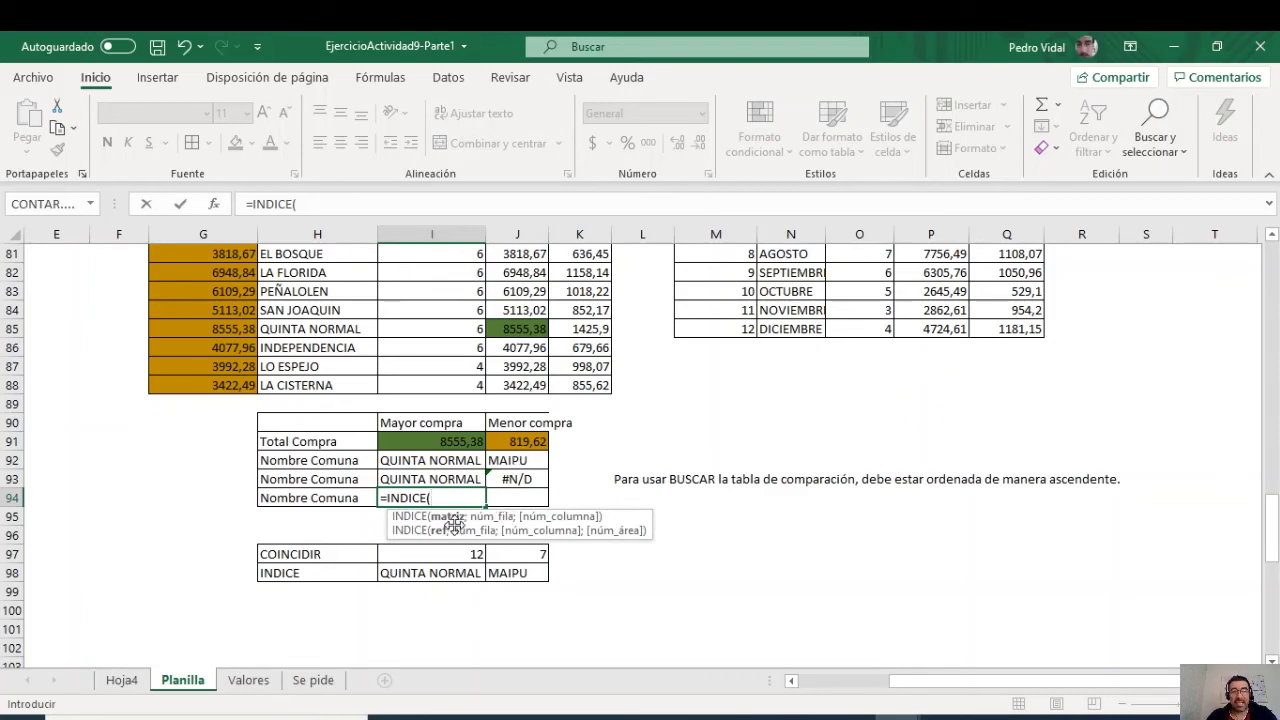
pyautogui.click(337, 393)
pyautogui.scroll(3, 338, 390)
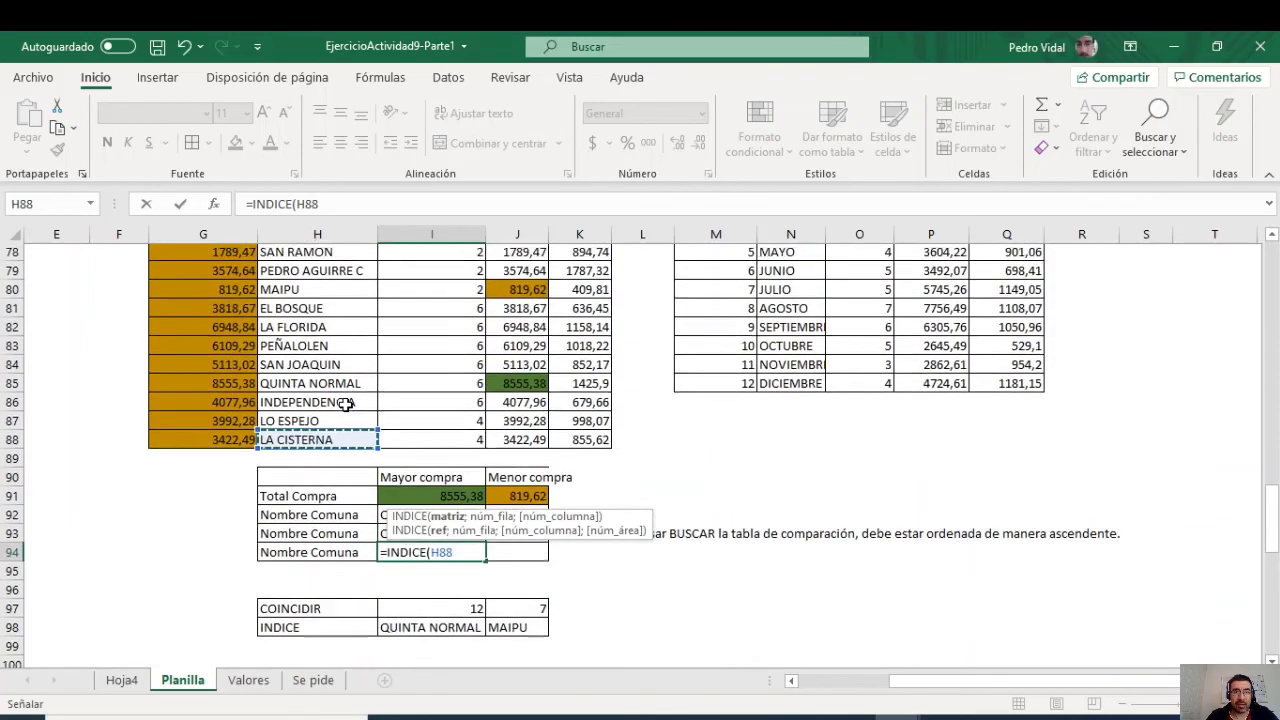
pyautogui.moveTo(338, 364); pyautogui.dragTo(336, 333)
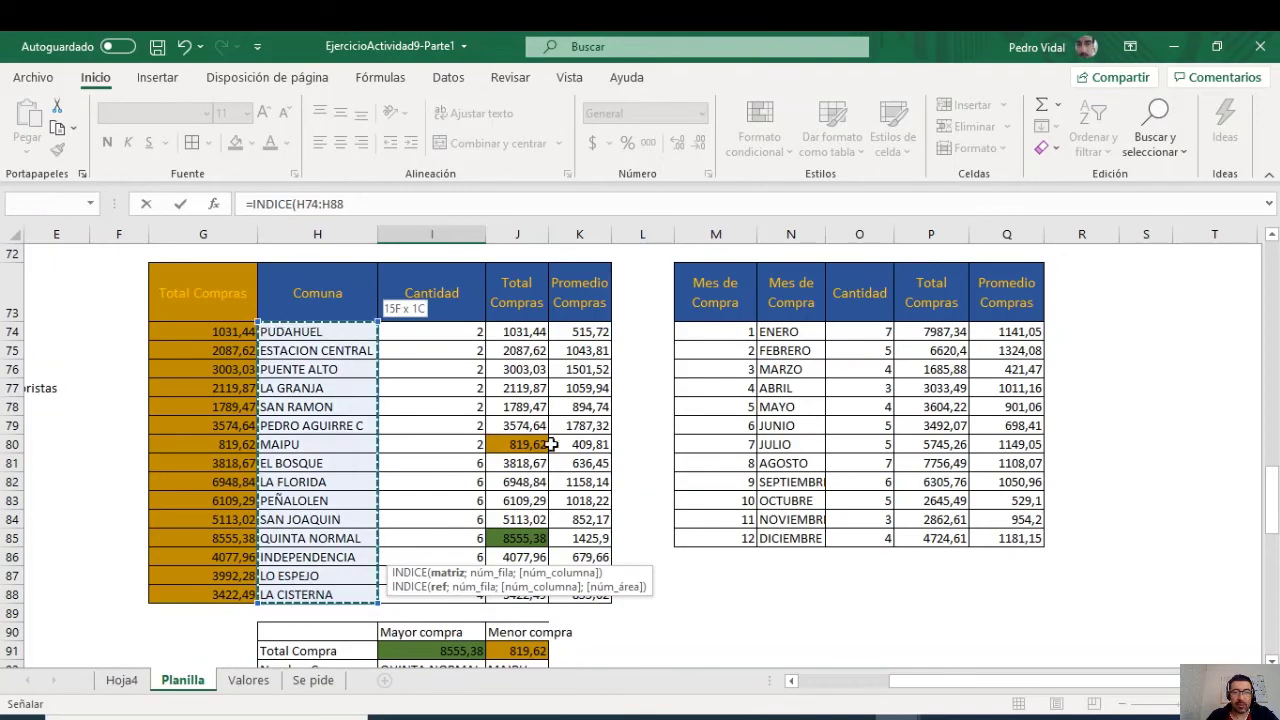
pyautogui.scroll(-2, 600, 460)
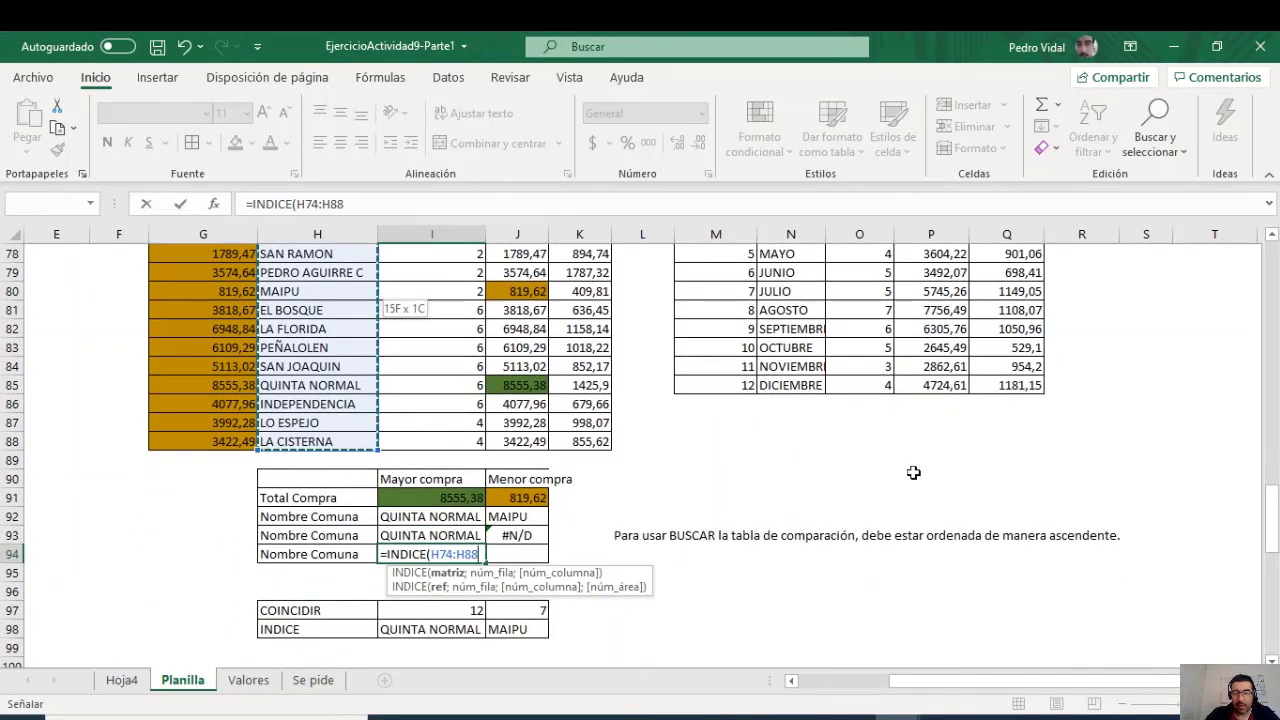
# Step: Nest COINCIDIR as the row number of the I94 formula, with I91 as the lookup value
pyautogui.write(';')
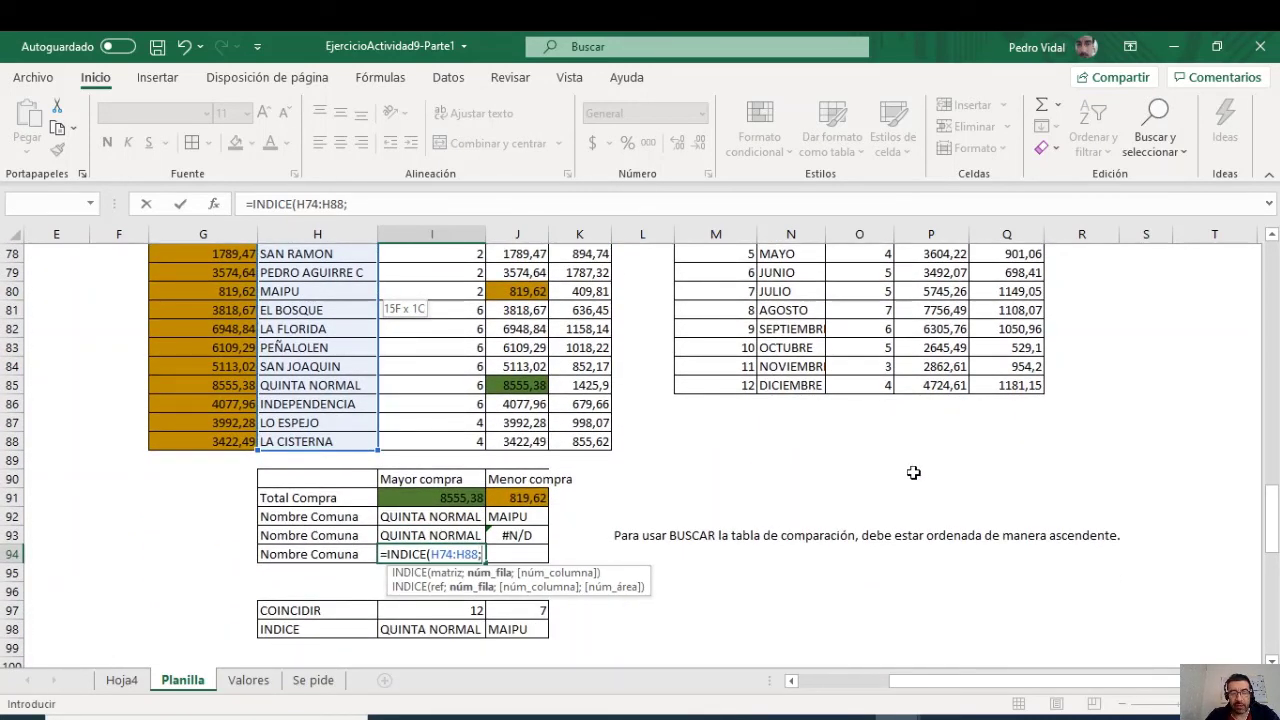
pyautogui.write('COINDI')
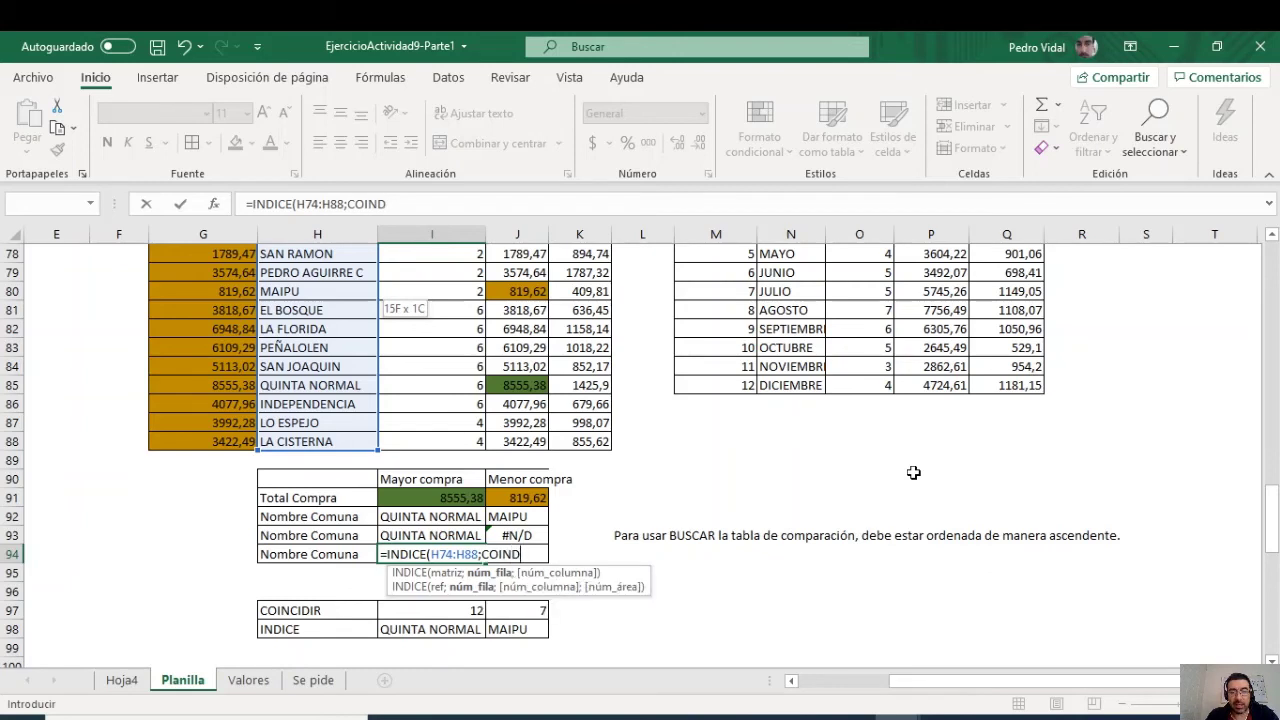
pyautogui.press('BackSpace')
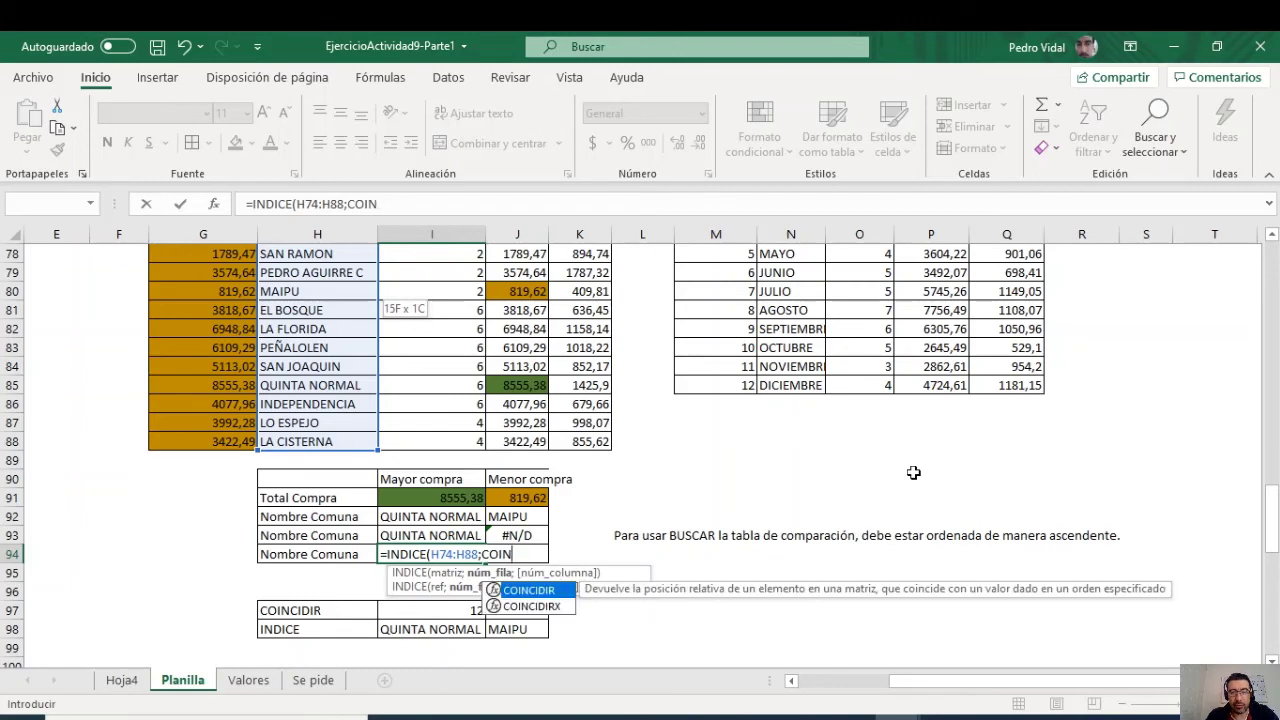
pyautogui.doubleClick(524, 591)
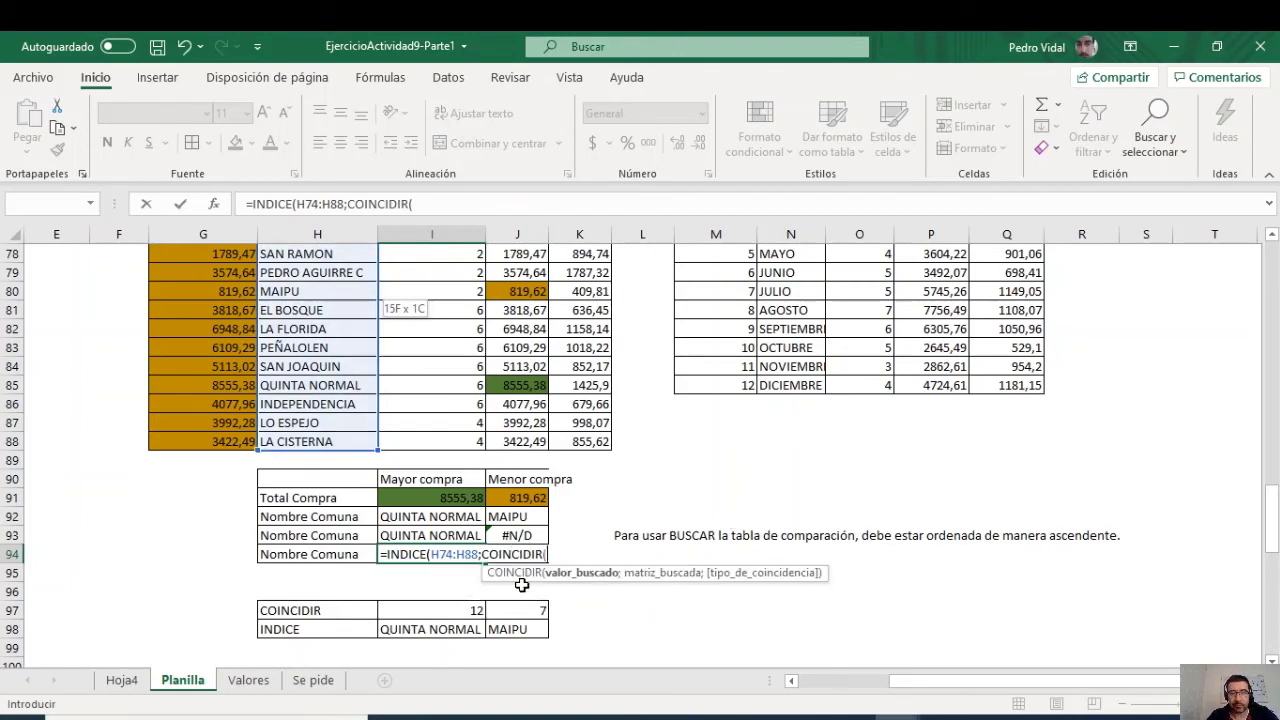
pyautogui.click(401, 498)
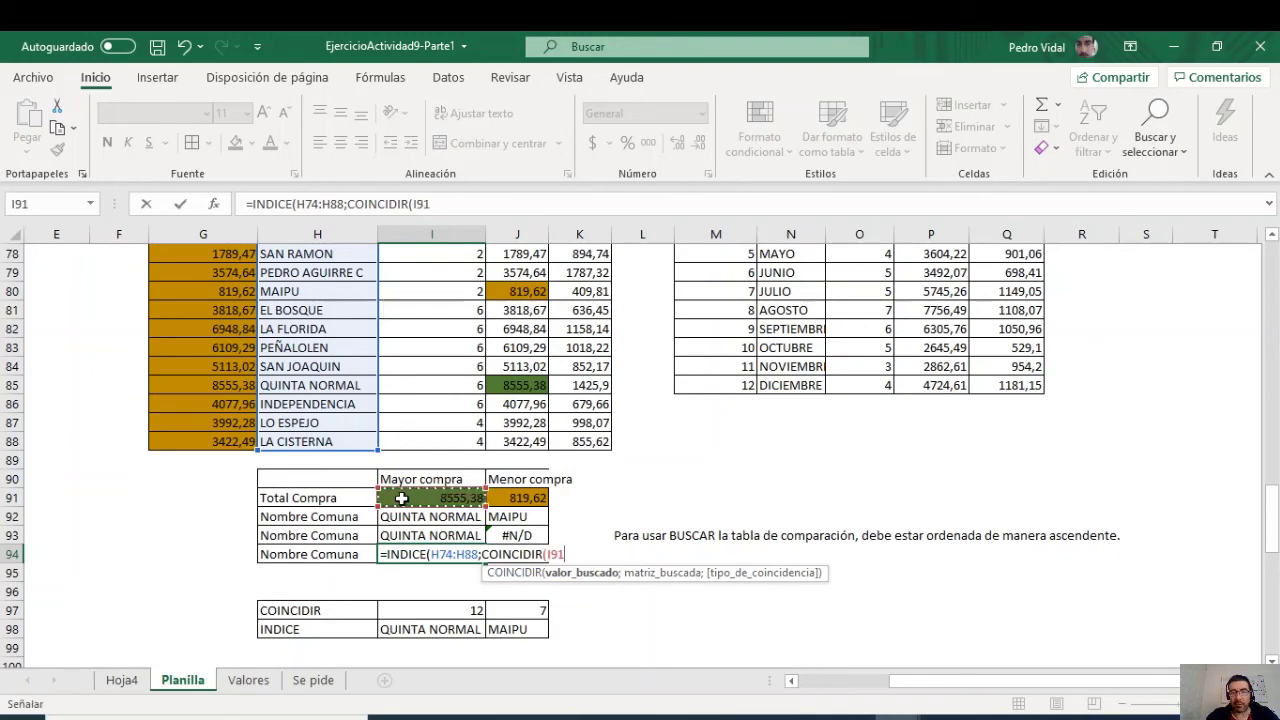
pyautogui.write(';')
# Step: Set the Total Compras range J74:J88 as COINCIDIR's lookup array, keeping its references relative
pyautogui.scroll(2, 571, 408)
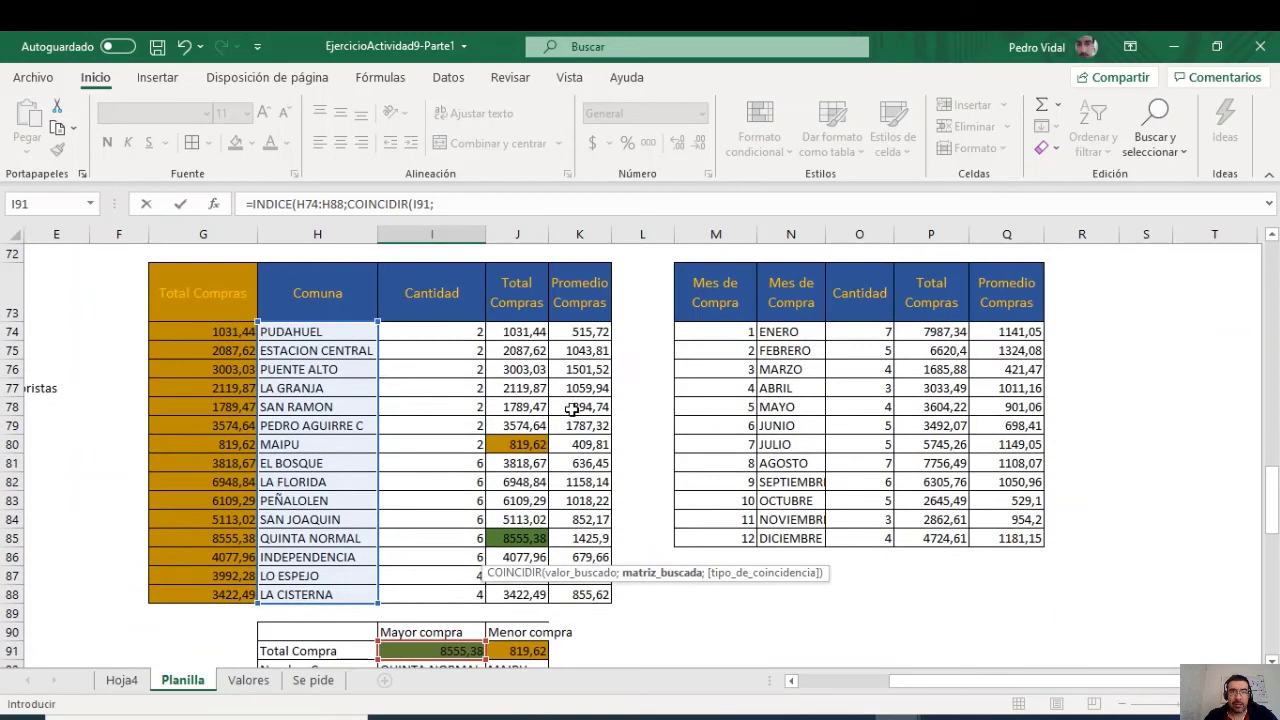
pyautogui.moveTo(521, 329); pyautogui.dragTo(517, 594)
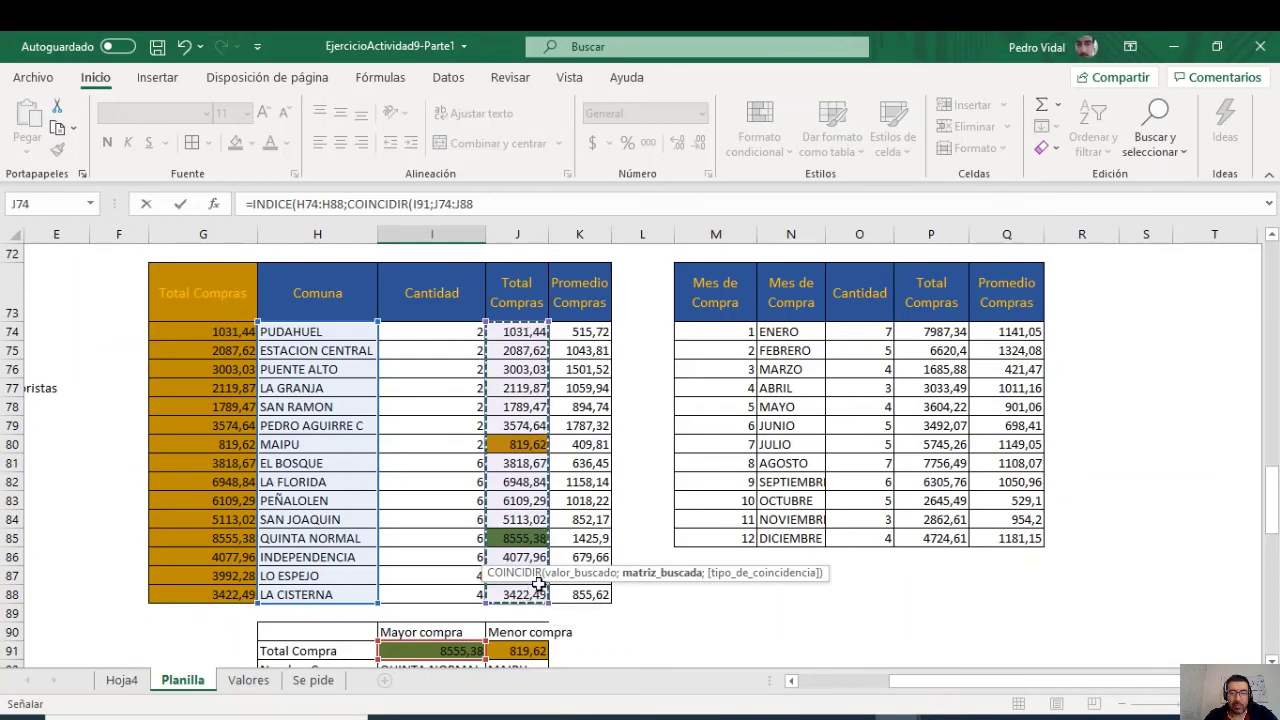
pyautogui.scroll(-3, 696, 475)
pyautogui.scroll(-1, 696, 475)
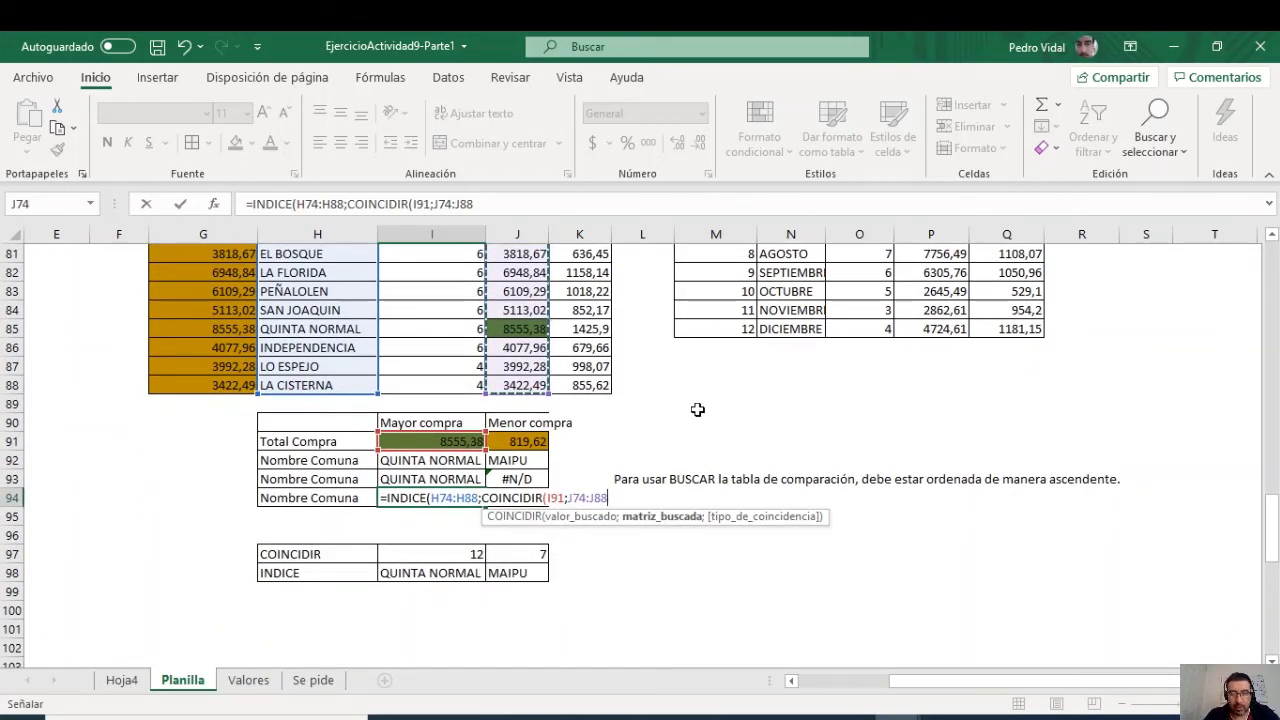
pyautogui.press('F4')
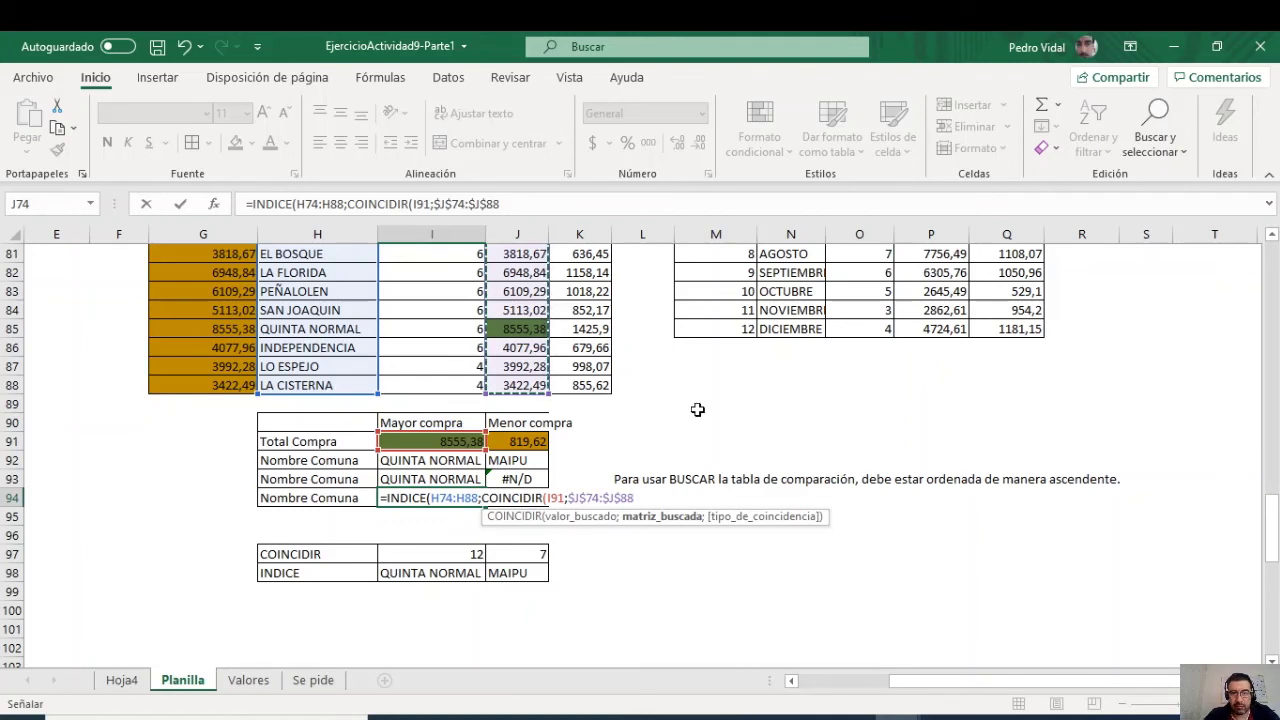
pyautogui.press('F4')
pyautogui.press('F4')
pyautogui.press('F4')
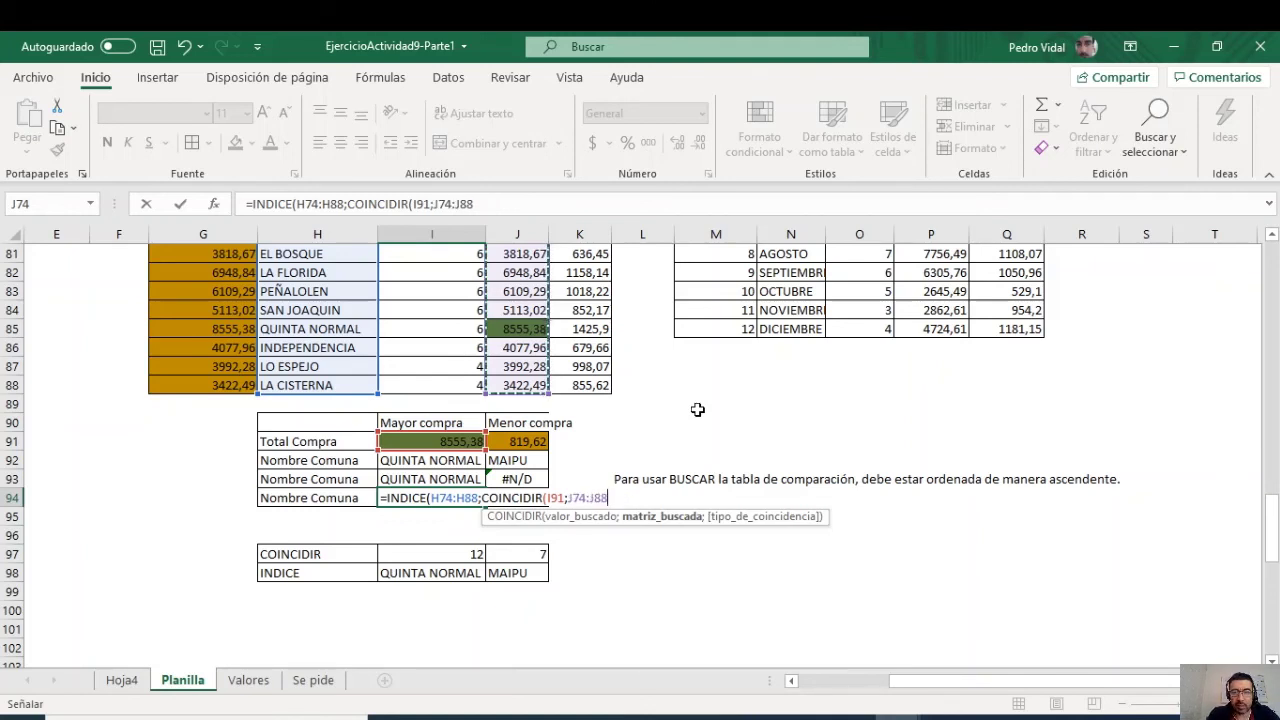
# Step: Choose exact match (0) and complete the I94 formula as =INDICE(H74:H88;COINCIDIR(I91;J74:J88;0))
pyautogui.write(';')
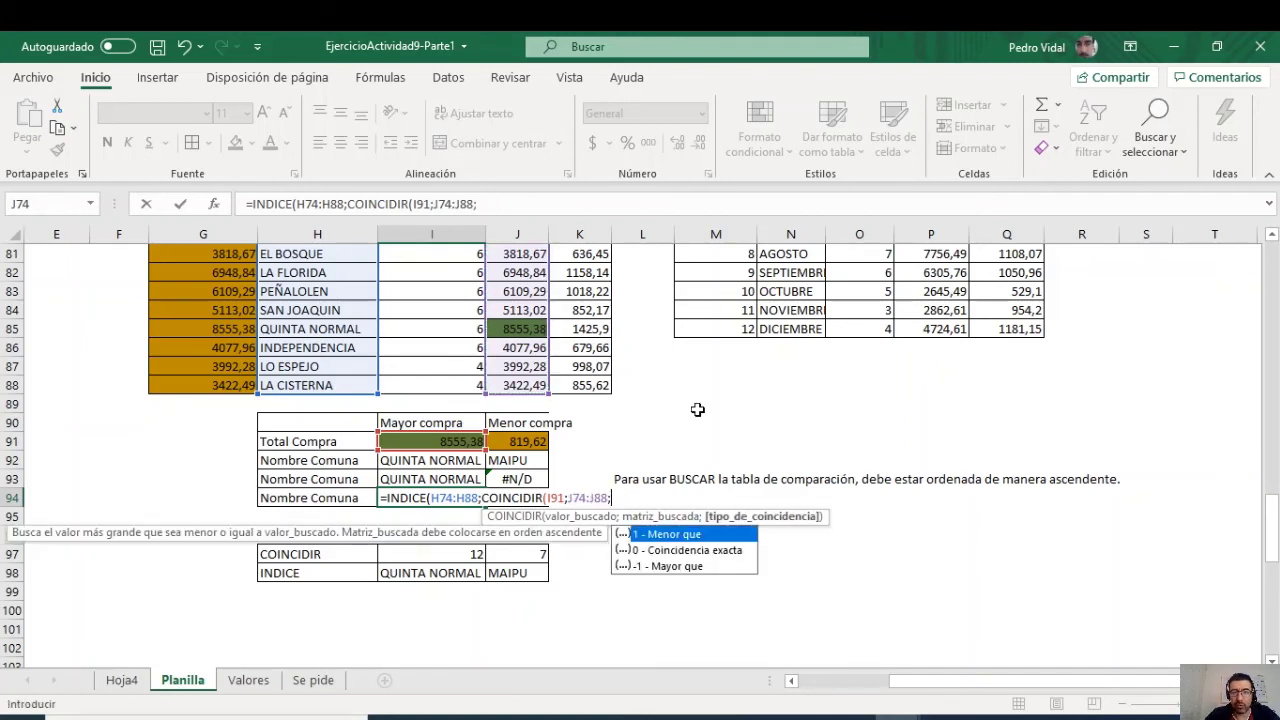
pyautogui.doubleClick(660, 550)
pyautogui.write(')')
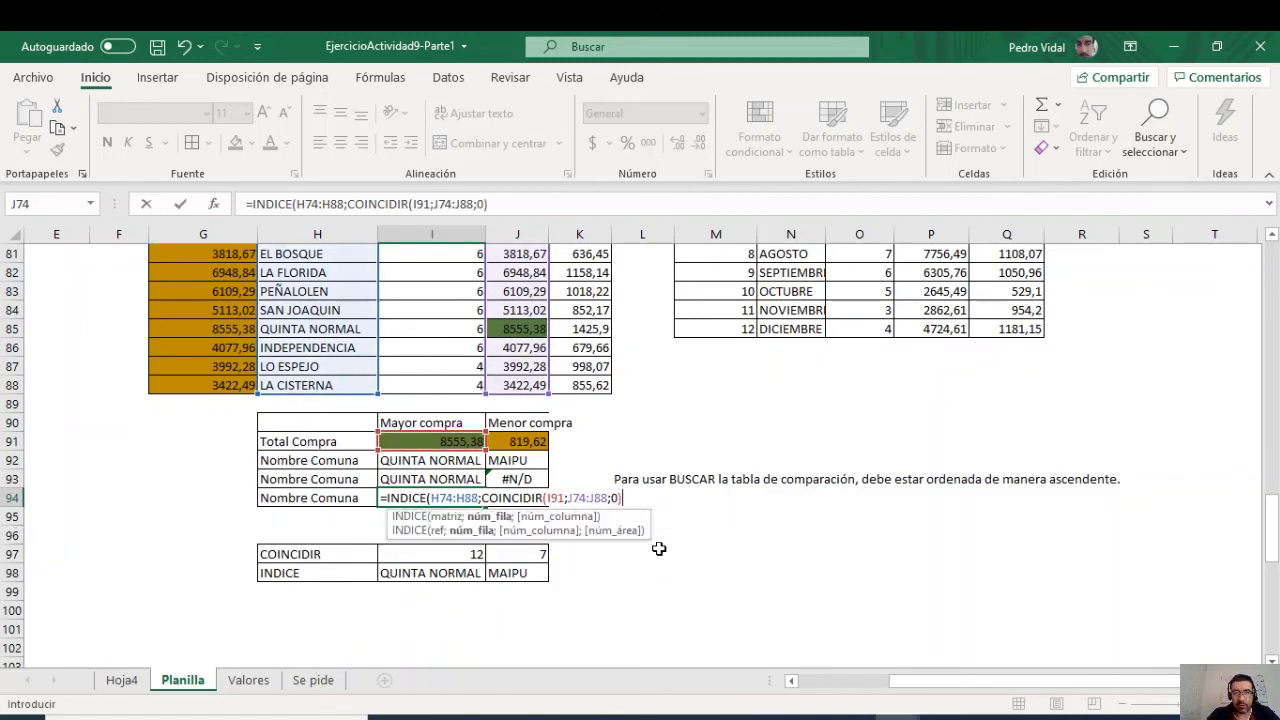
pyautogui.write(')')
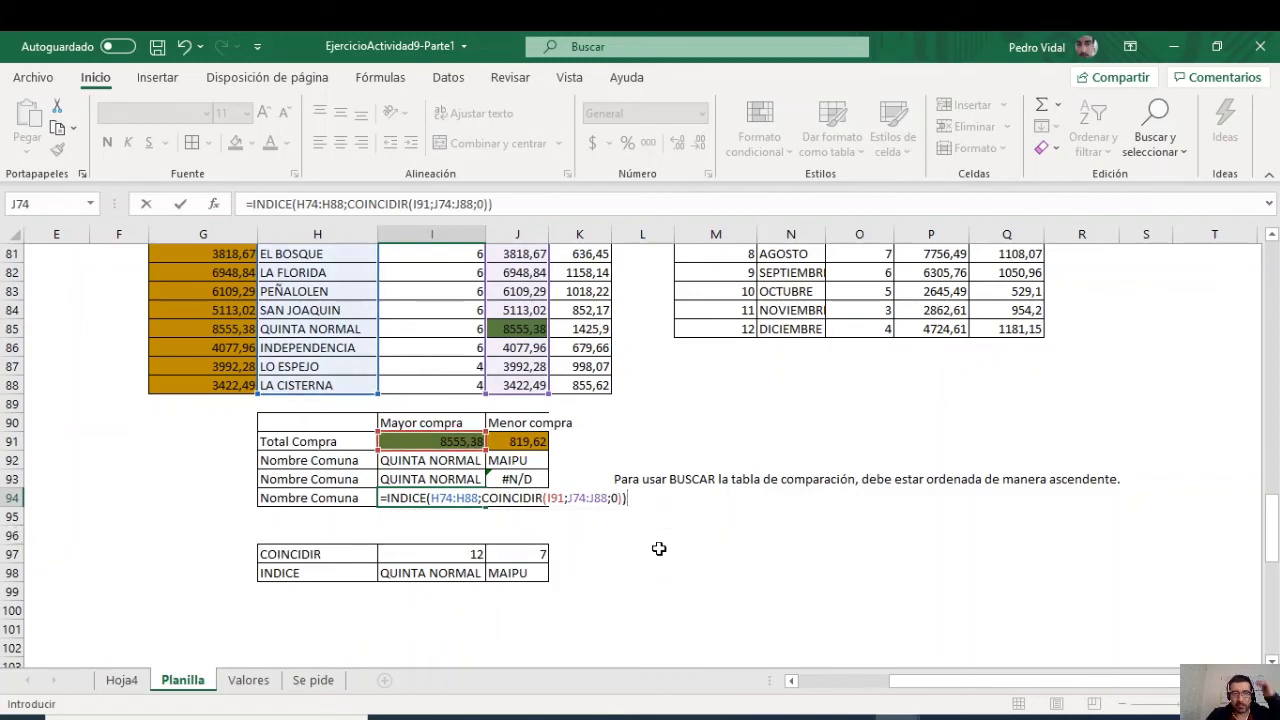
pyautogui.press('Return')
# Step: Start an INDICE formula in J94 with the Comuna range H74:H88 as the array
pyautogui.click(492, 495)
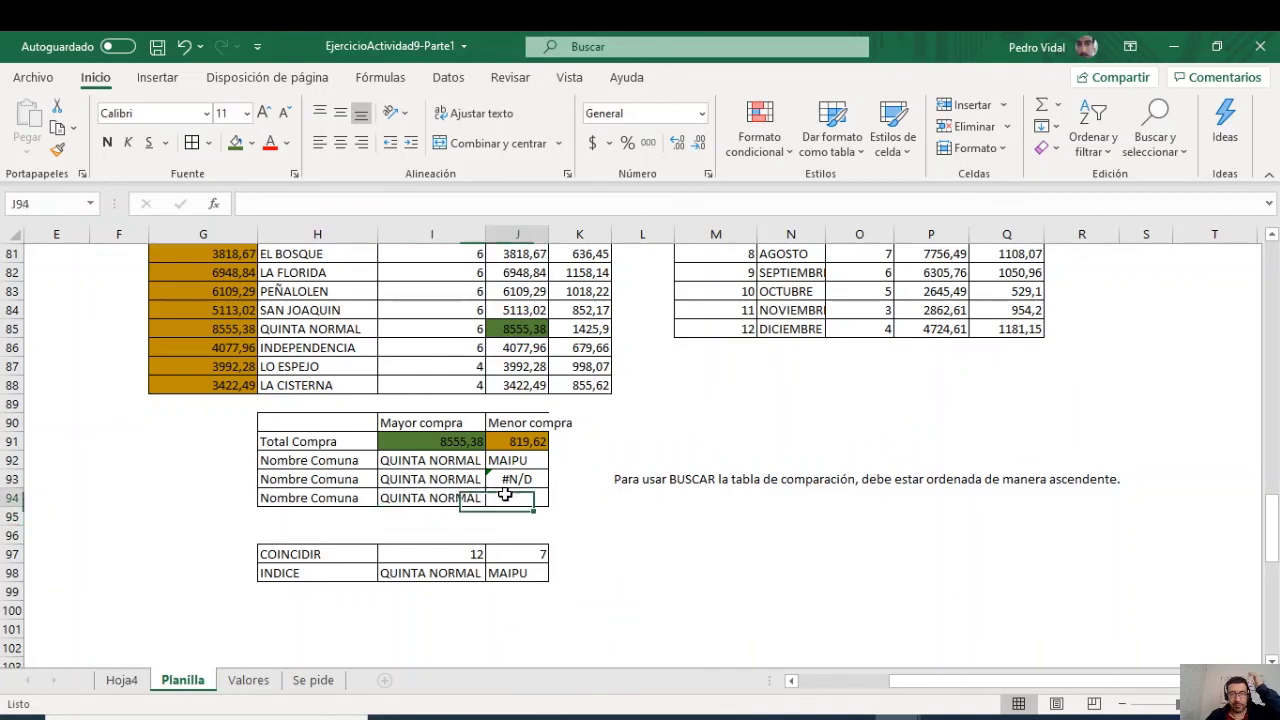
pyautogui.write('=INDI')
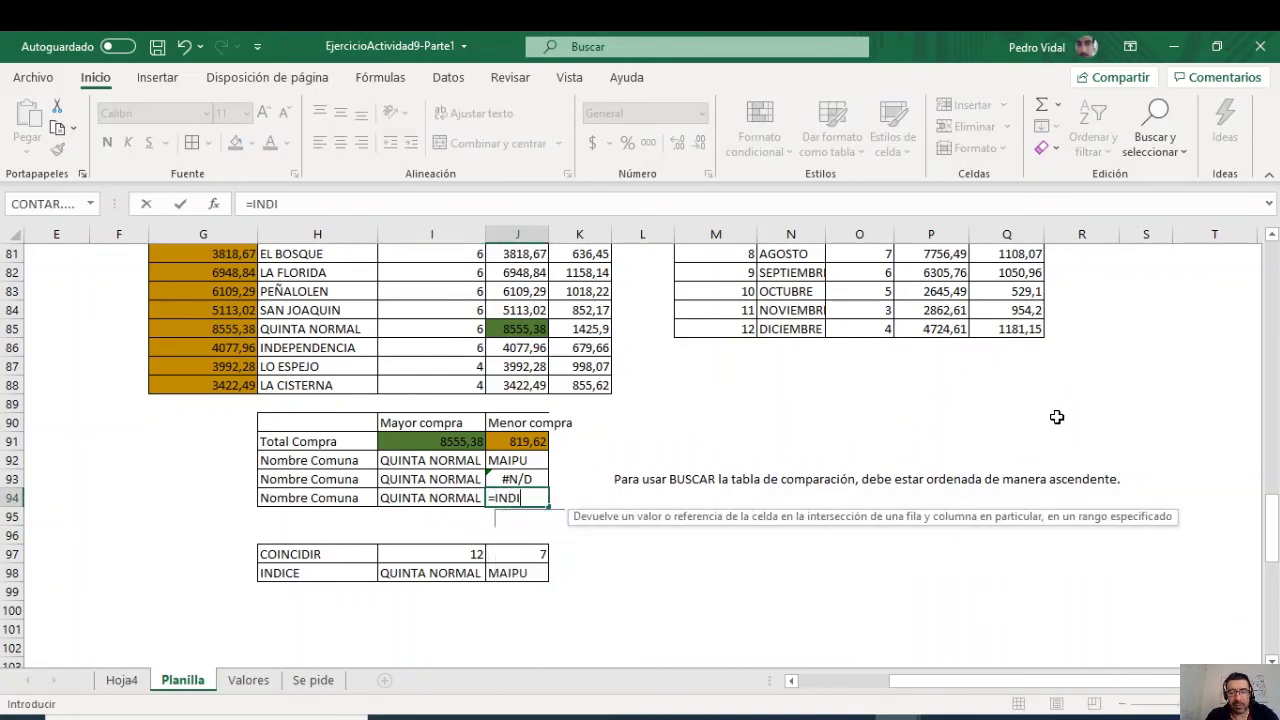
pyautogui.write('CE(')
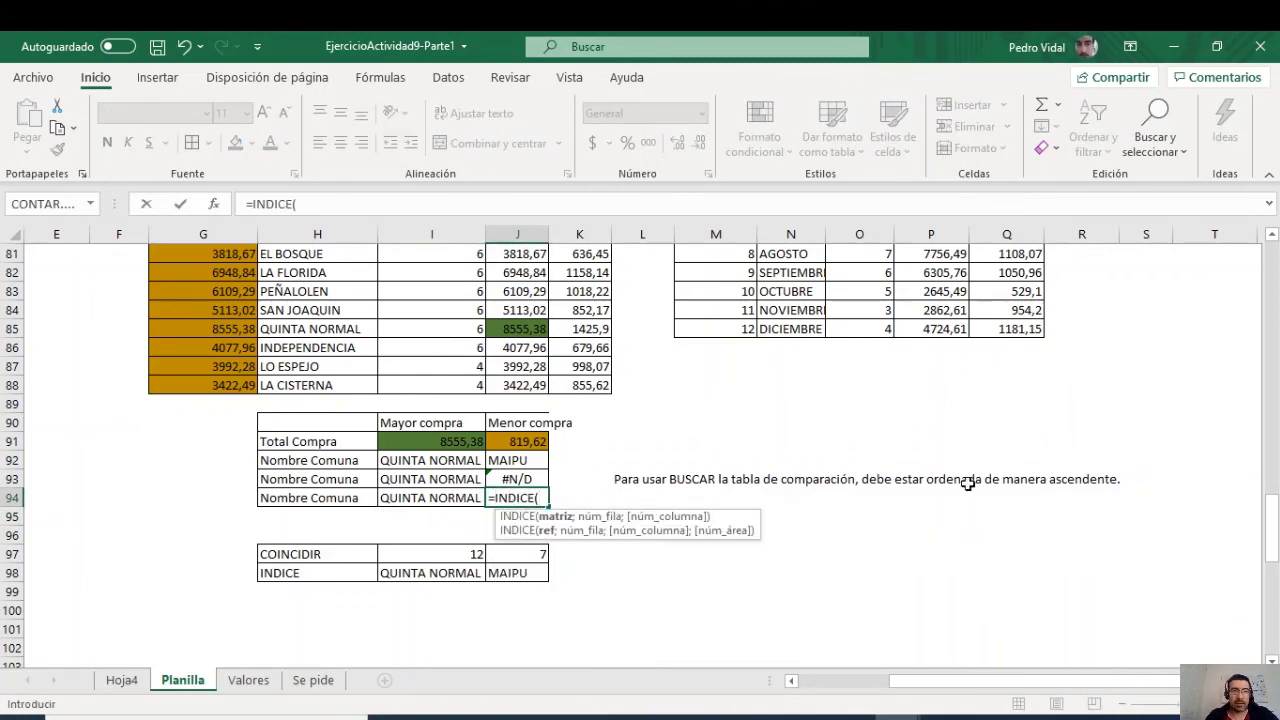
pyautogui.scroll(3, 448, 396)
pyautogui.click(313, 333)
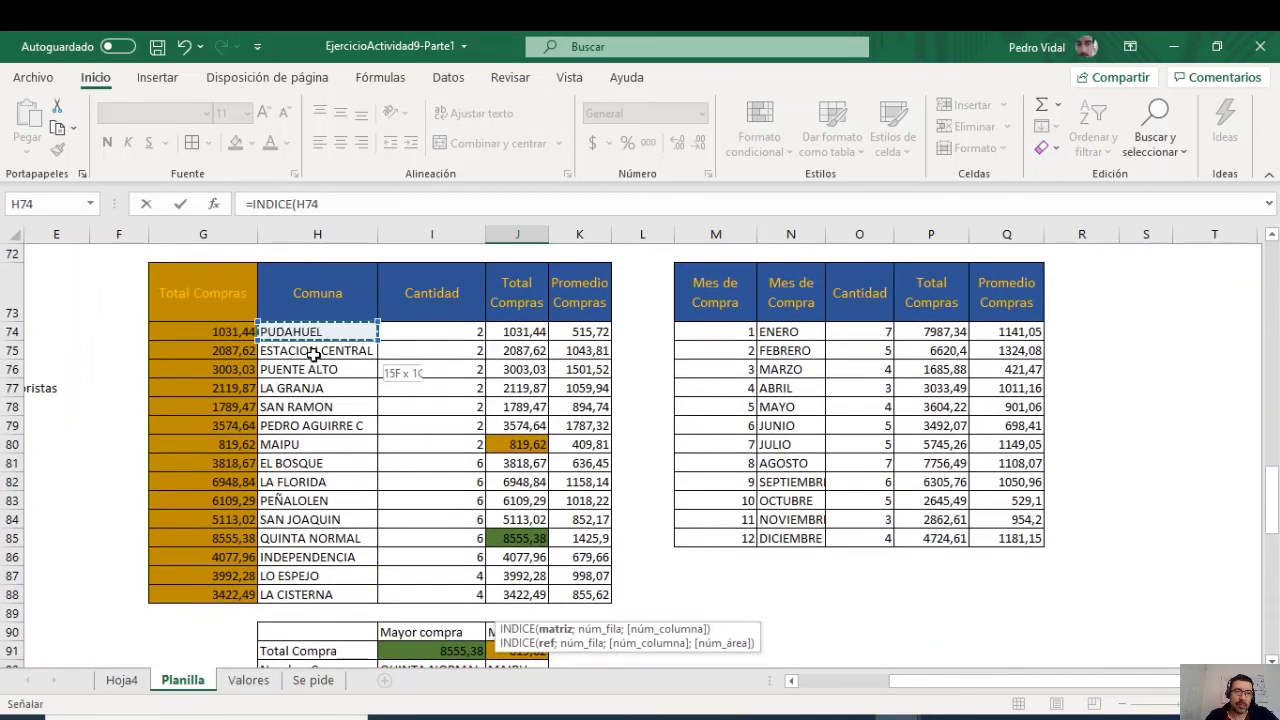
pyautogui.moveTo(313, 355); pyautogui.dragTo(313, 594)
pyautogui.scroll(-3, 685, 535)
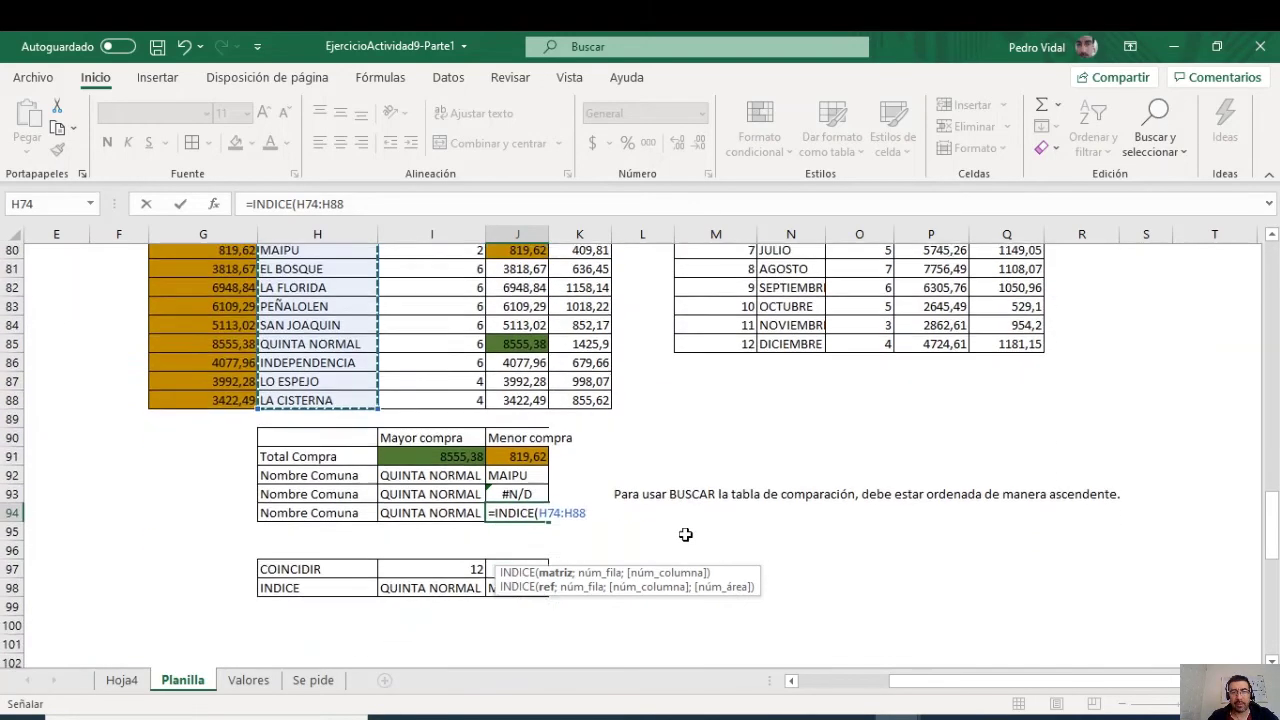
pyautogui.write(';')
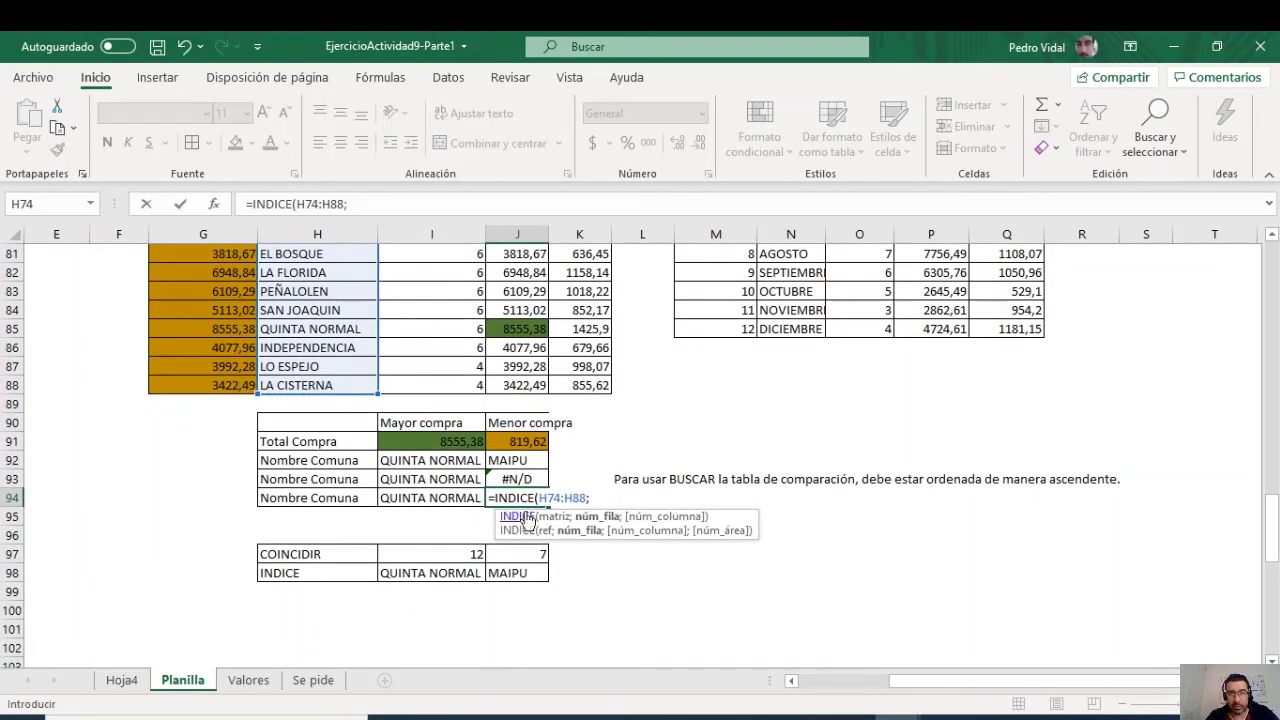
# Step: Nest COINCIDIR as the row number of the J94 formula, with J91 as the lookup value
pyautogui.write('COIN')
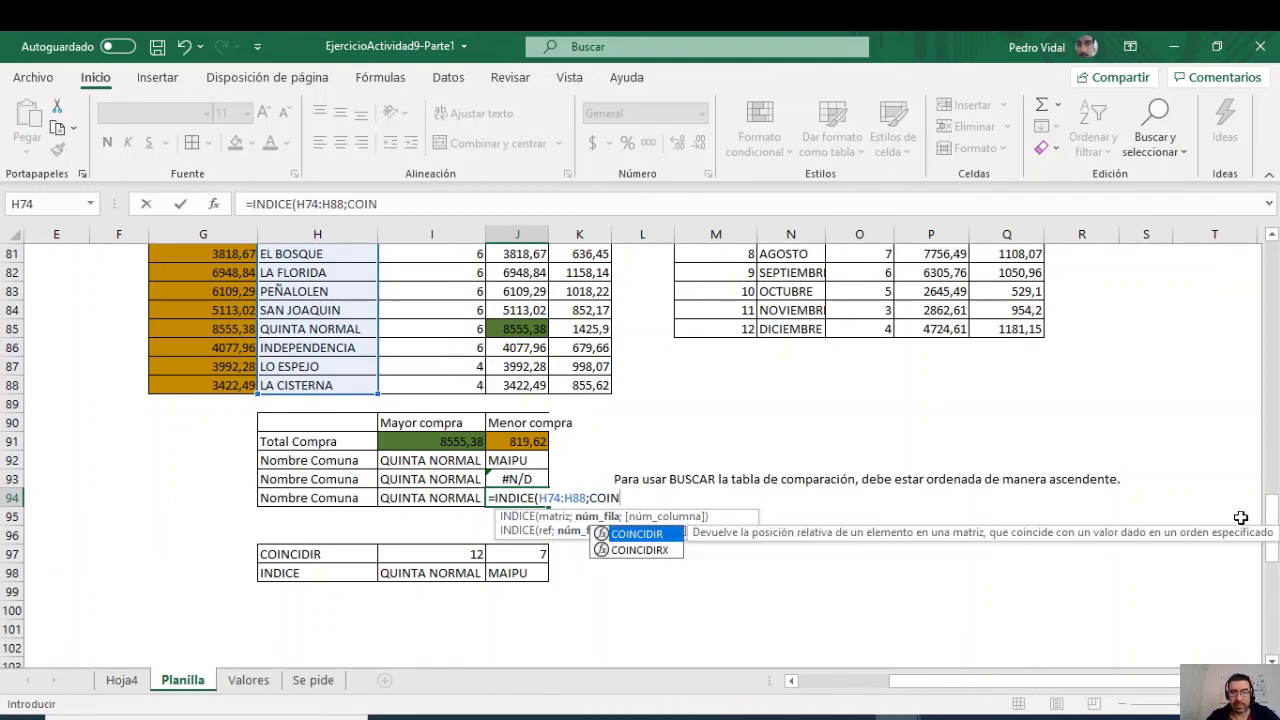
pyautogui.doubleClick(625, 534)
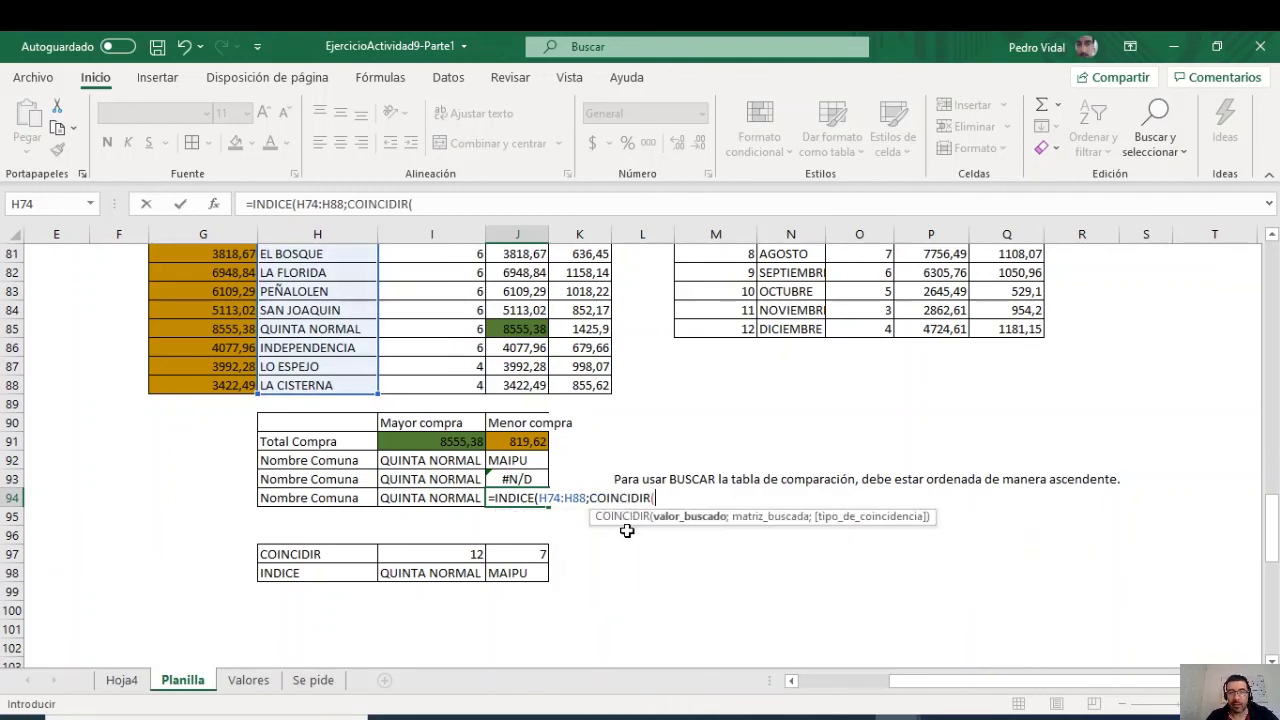
pyautogui.click(530, 442)
pyautogui.write(';')
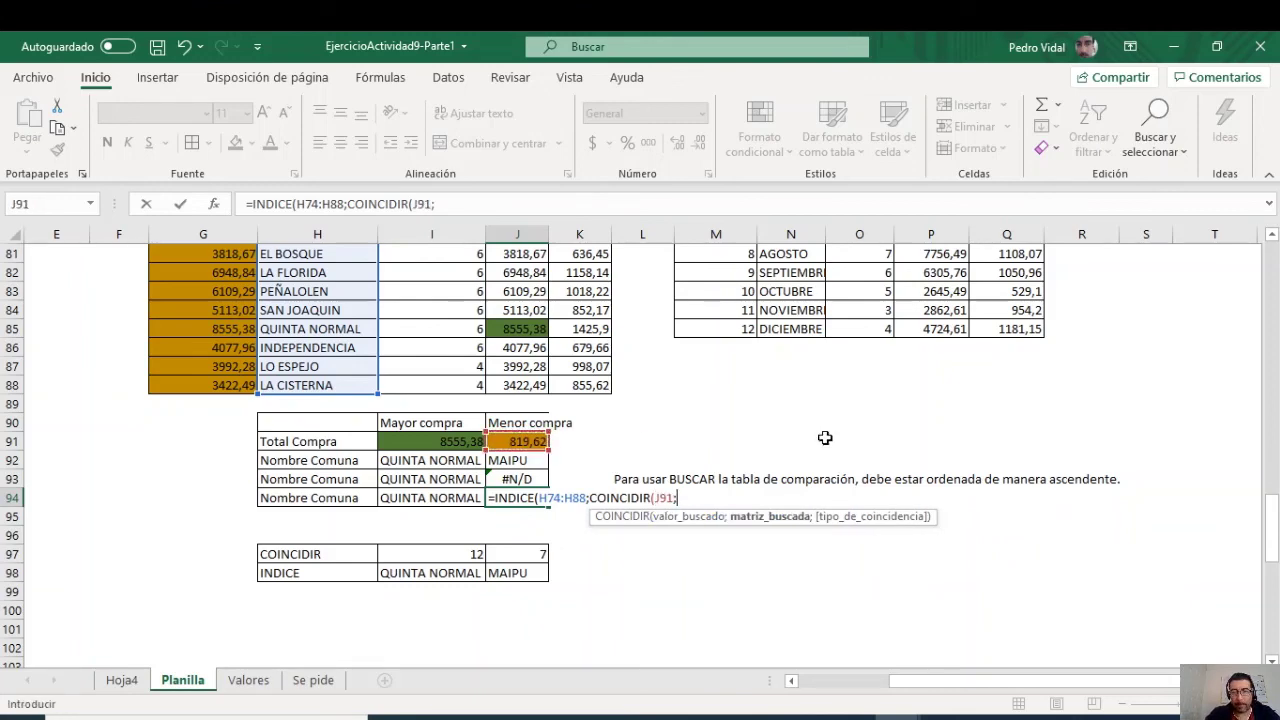
# Step: Set J74:J88 as COINCIDIR's lookup array with exact match (0) and complete the J94 formula as =INDICE(H74:H88;COINCIDIR(J91;J74:J88;0))
pyautogui.scroll(3, 700, 483)
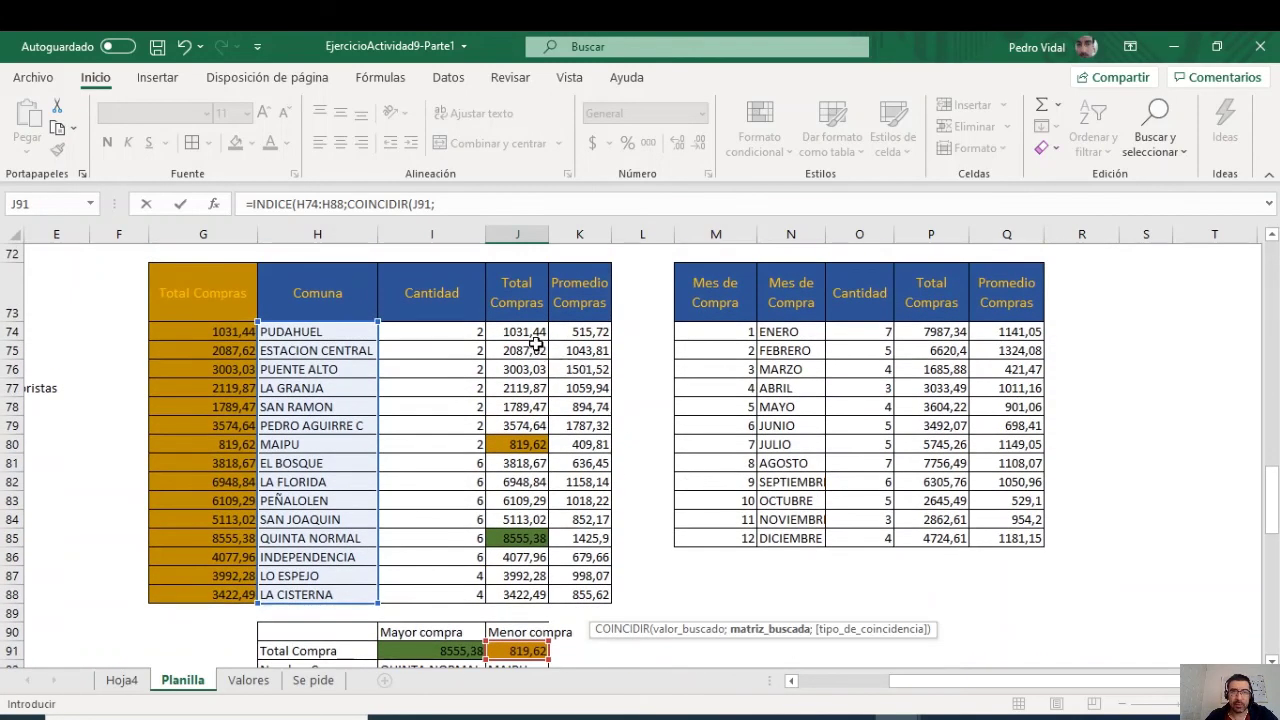
pyautogui.moveTo(535, 335); pyautogui.dragTo(506, 592)
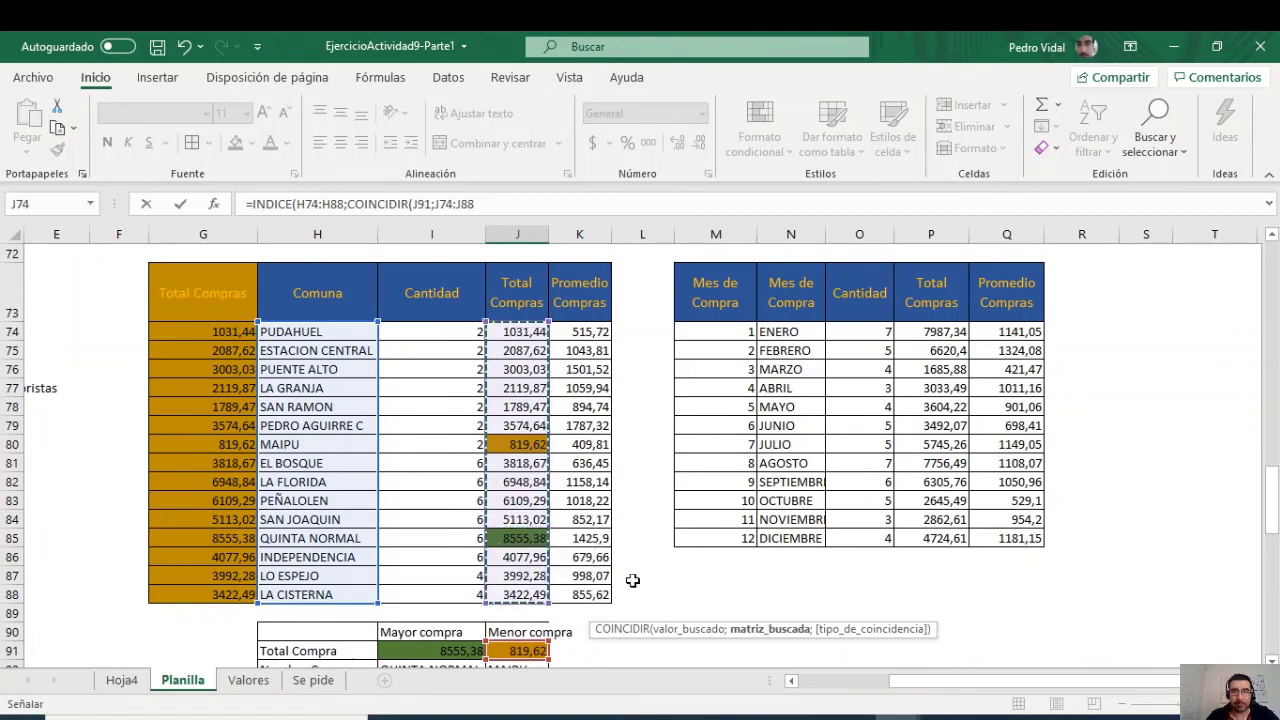
pyautogui.write(';')
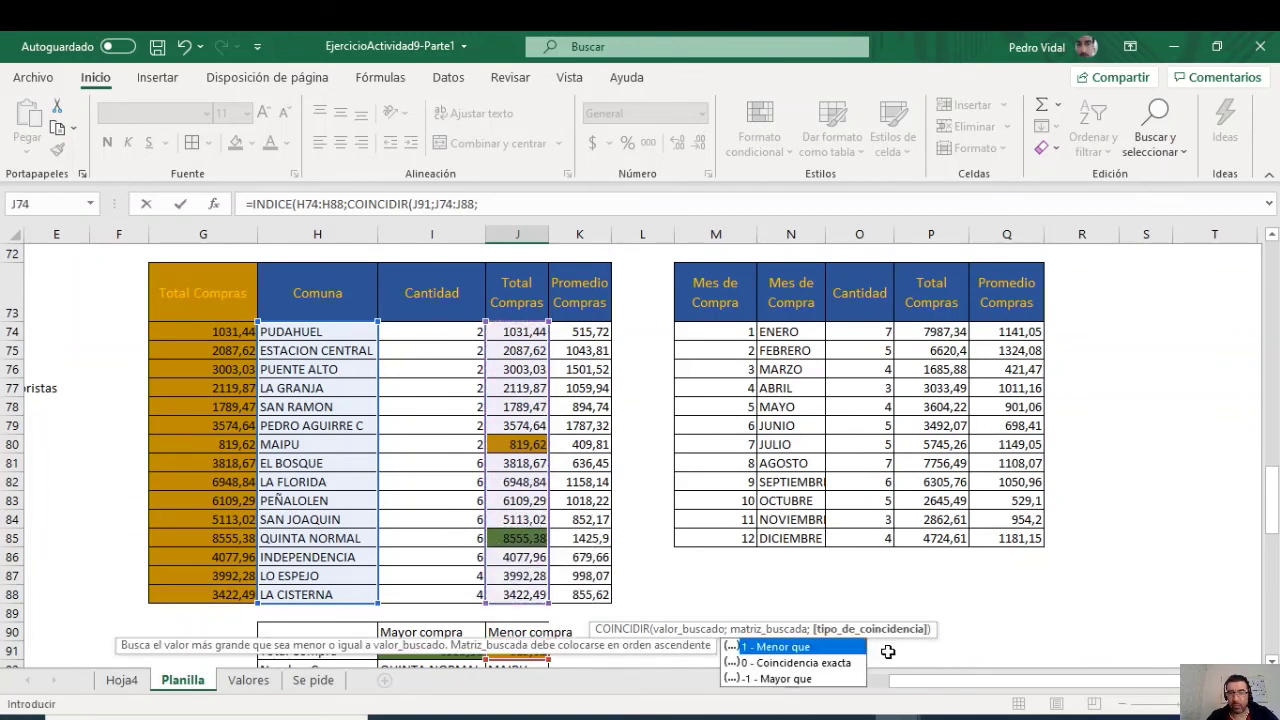
pyautogui.doubleClick(841, 667)
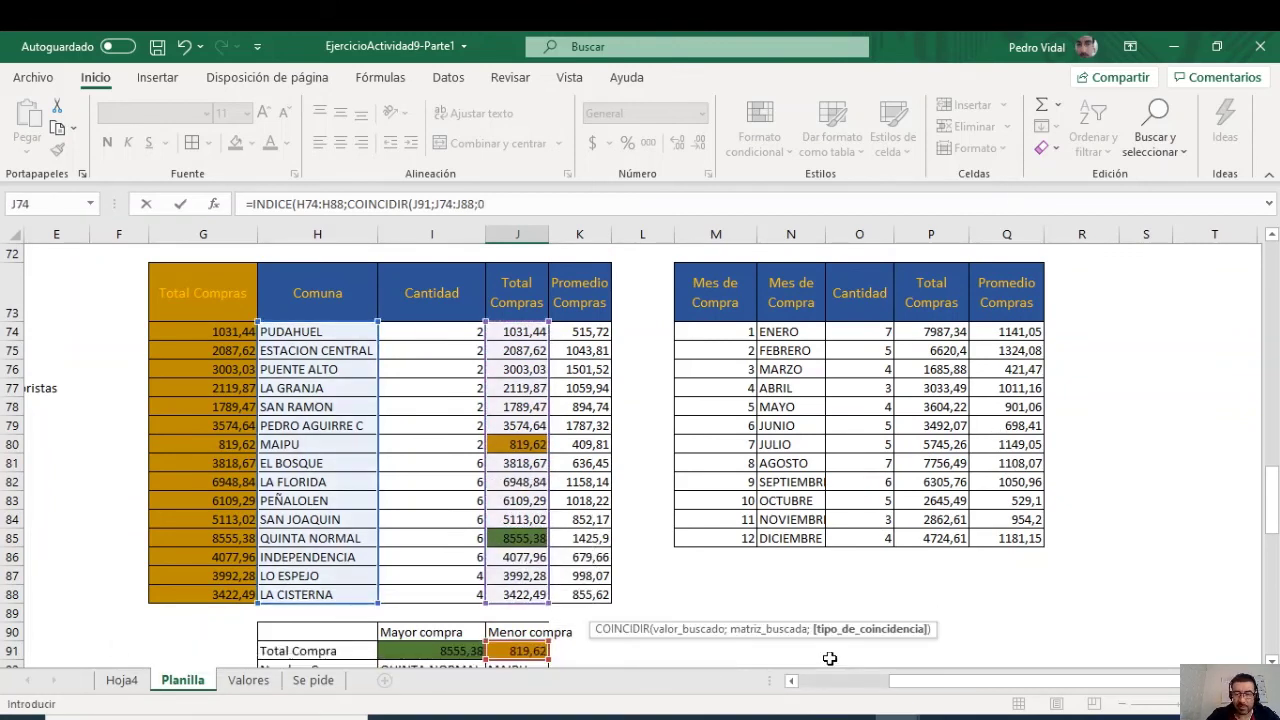
pyautogui.write(')')
pyautogui.press('Return')
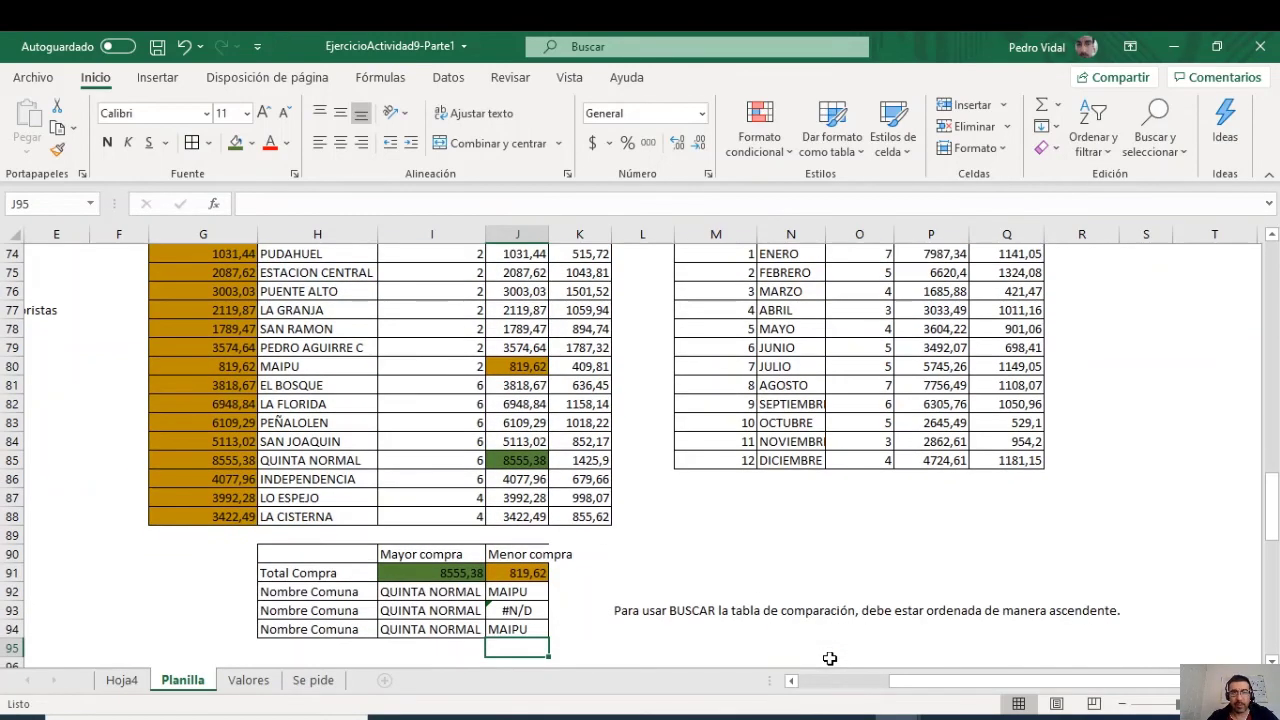
# Step: Review the Nombre Comuna formulas: INDICE with COINCIDIR in J94 and I94, BUSCAR in I93 and BUSCARV in I92, leaving them unedited
pyautogui.click(543, 627)
pyautogui.scroll(-2, 651, 543)
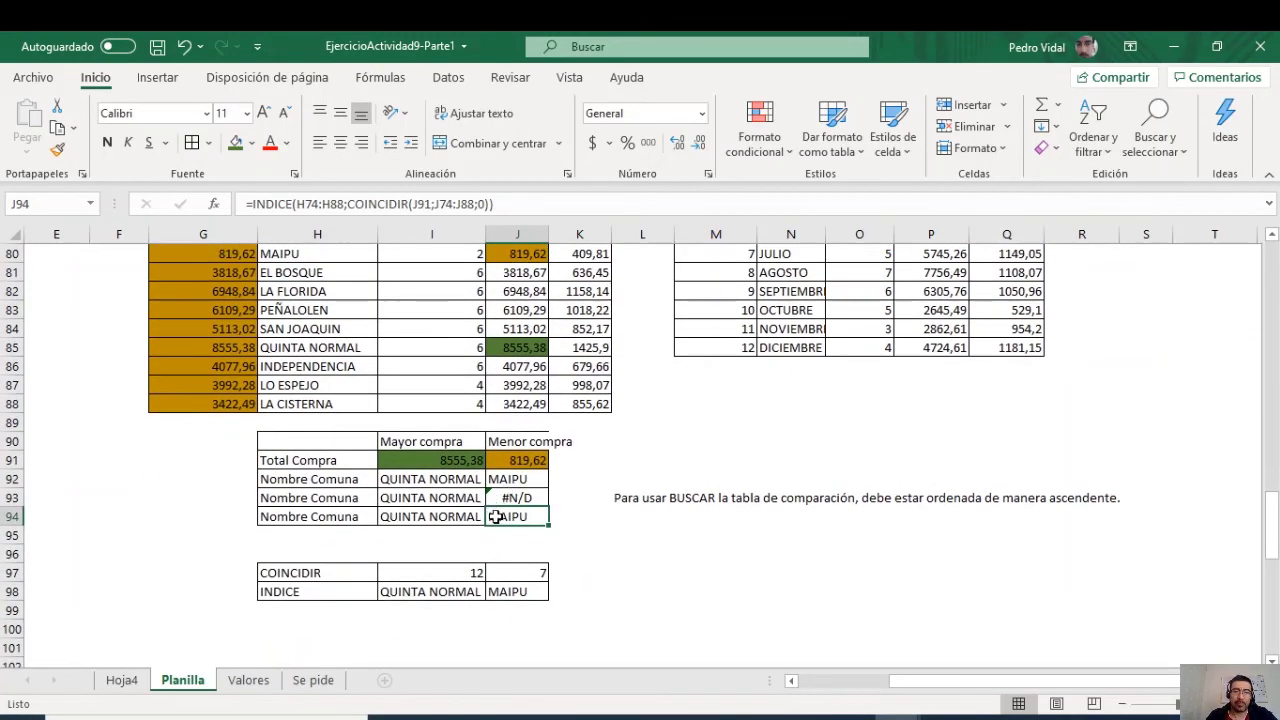
pyautogui.doubleClick(500, 516)
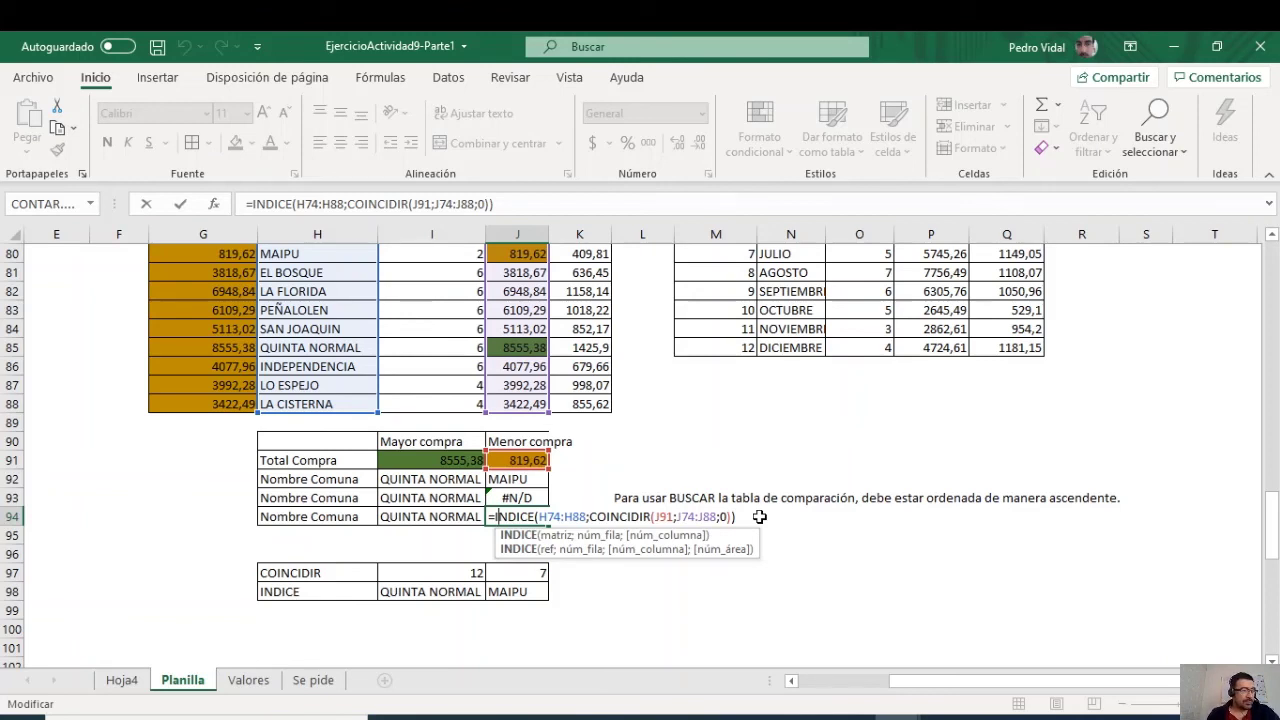
pyautogui.press('Escape')
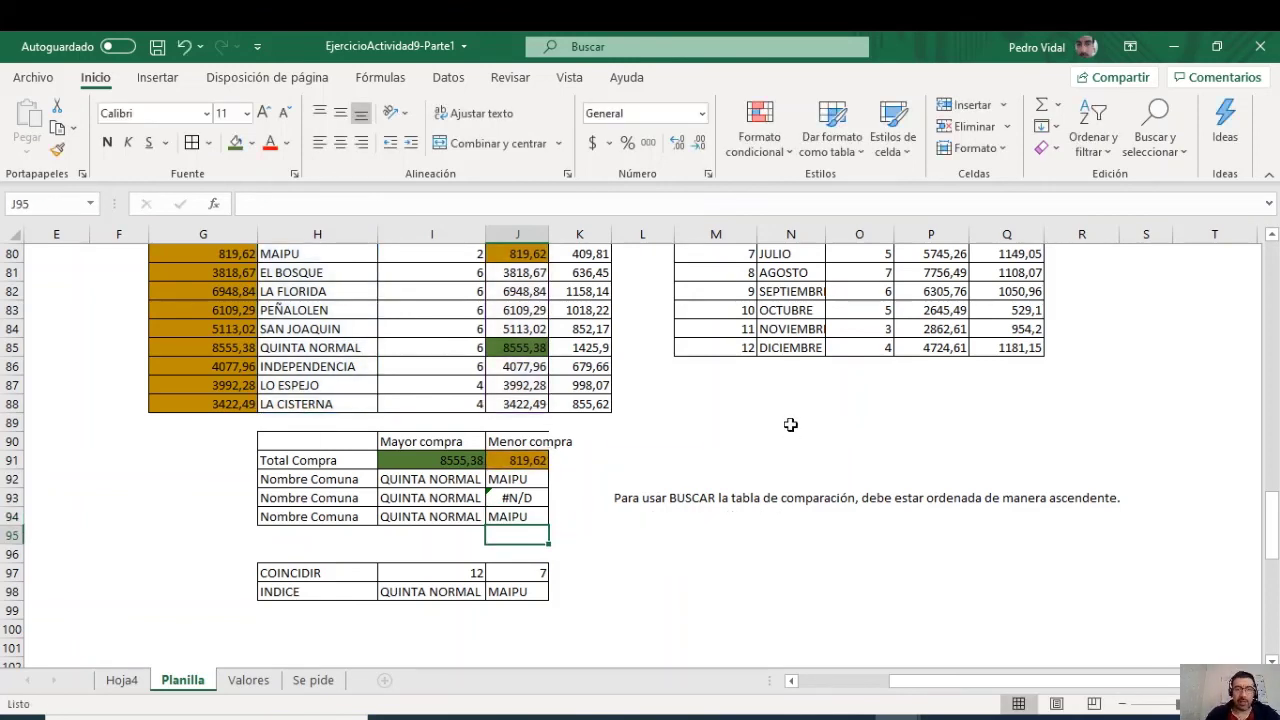
pyautogui.click(505, 501)
pyautogui.doubleClick(421, 516)
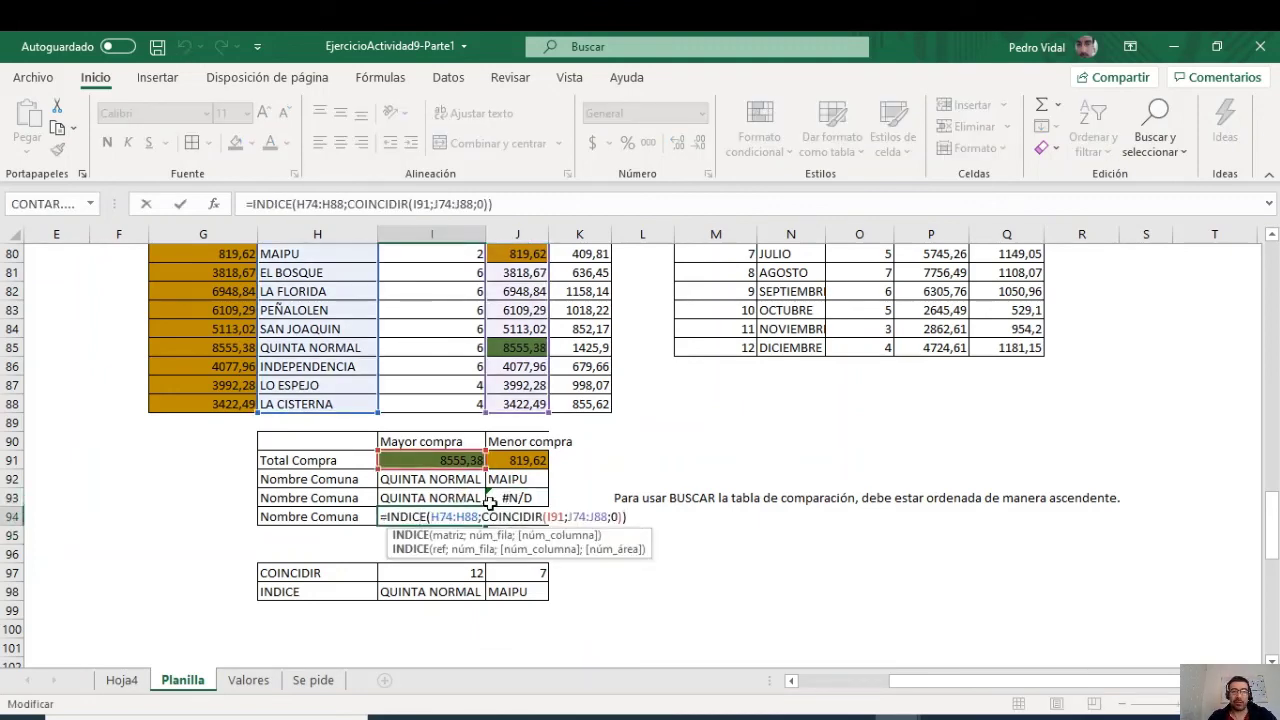
pyautogui.press('Escape')
pyautogui.click(433, 497)
pyautogui.doubleClick(433, 497)
pyautogui.press('Escape')
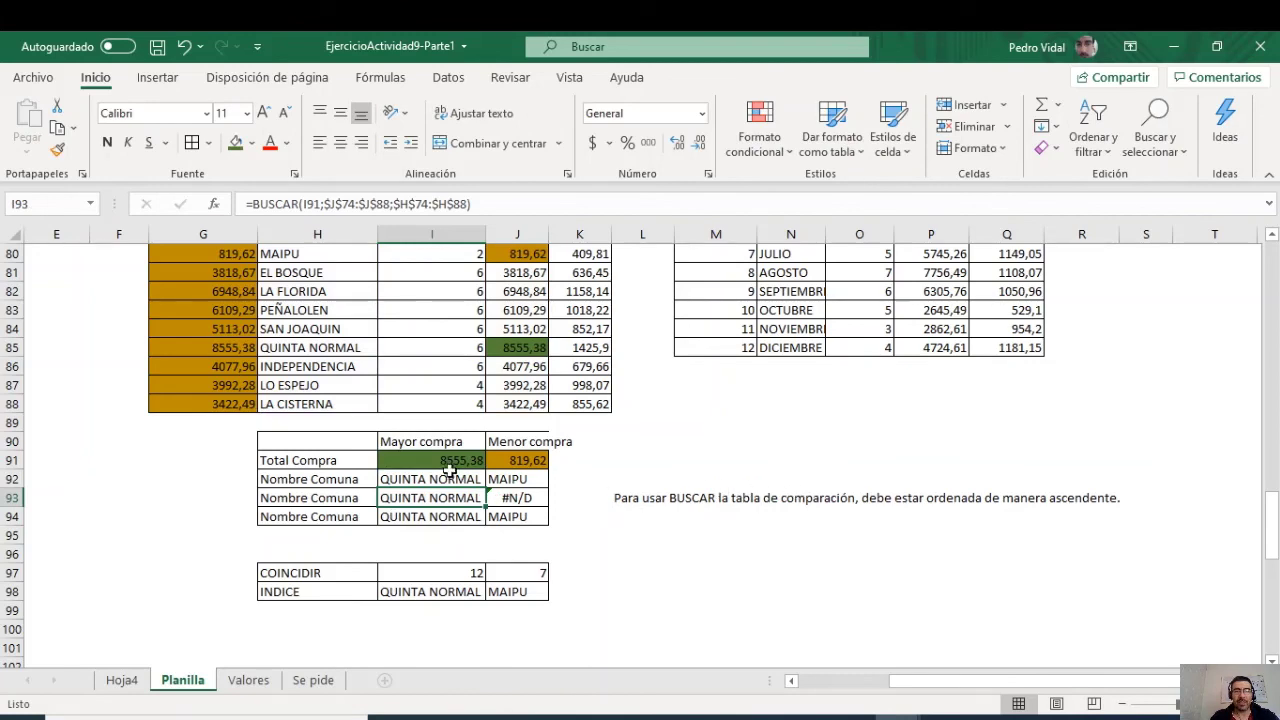
pyautogui.doubleClick(447, 479)
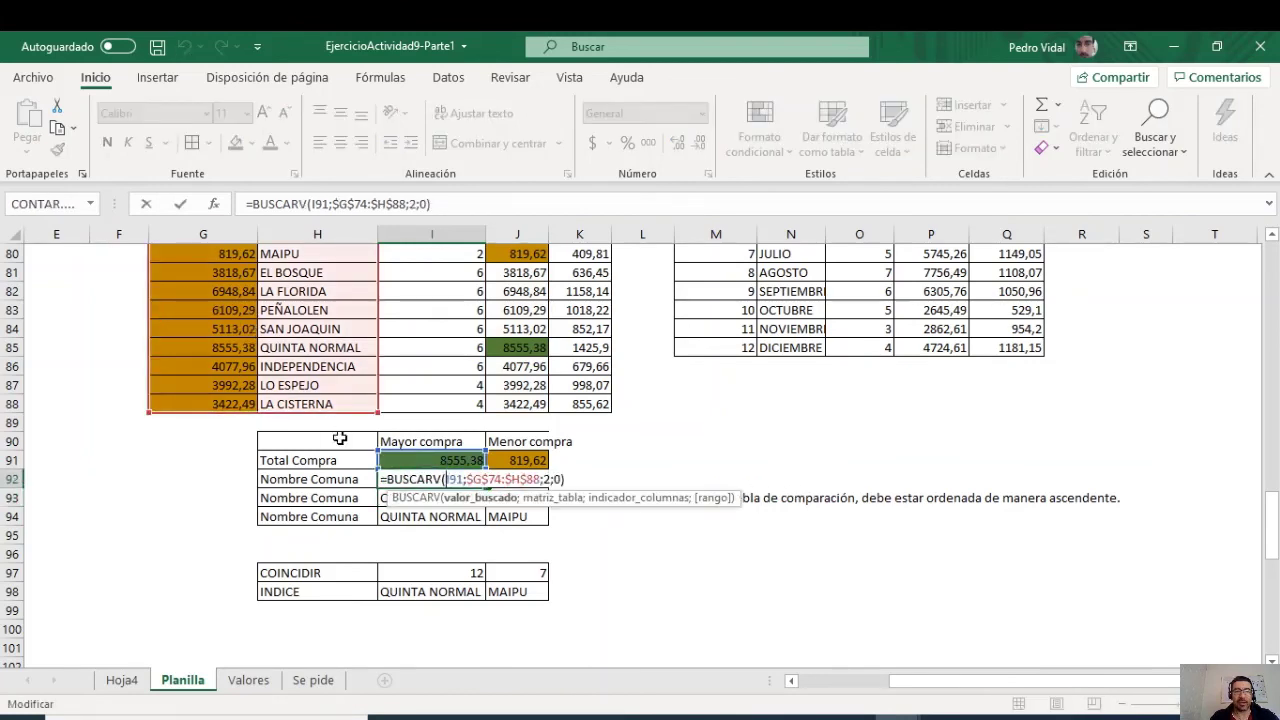
pyautogui.scroll(3, 340, 438)
pyautogui.press('Escape')
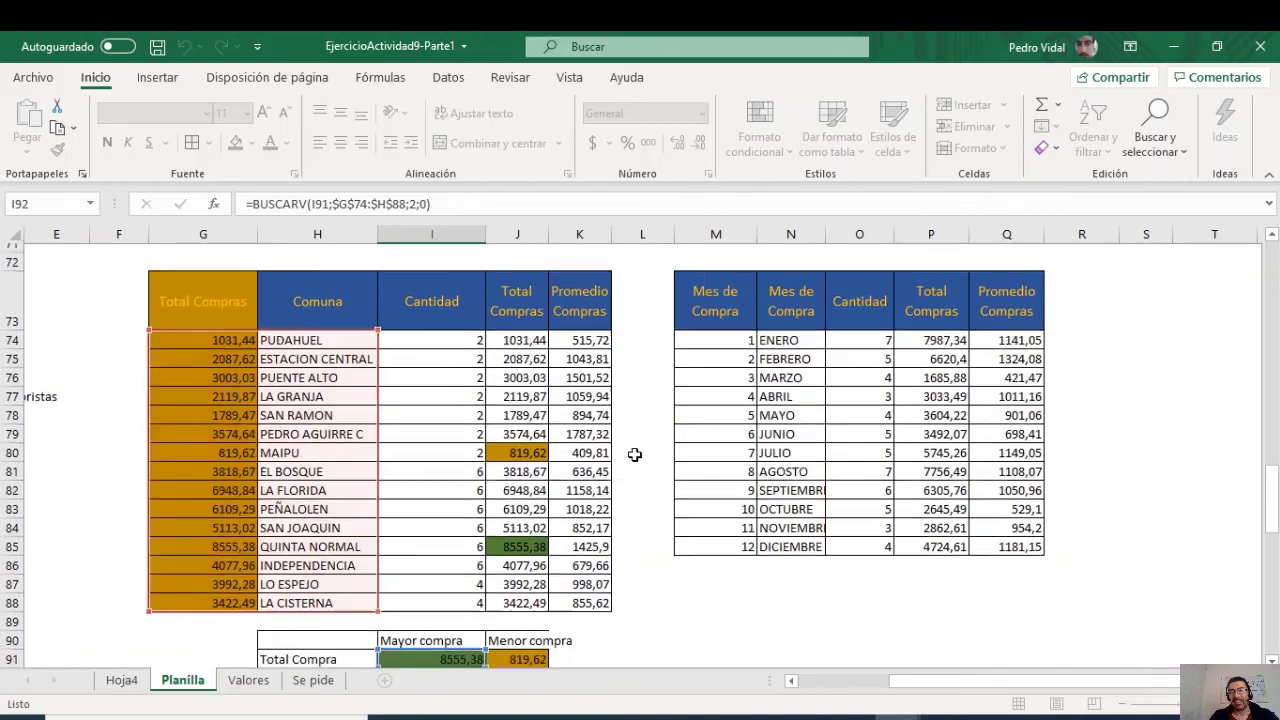
# Step: Review the Mayorista row's CONTAR.SI formula in I69 and SUMAR.SI formula in J69, the list of requested results, and the client list
pyautogui.scroll(4, 645, 452)
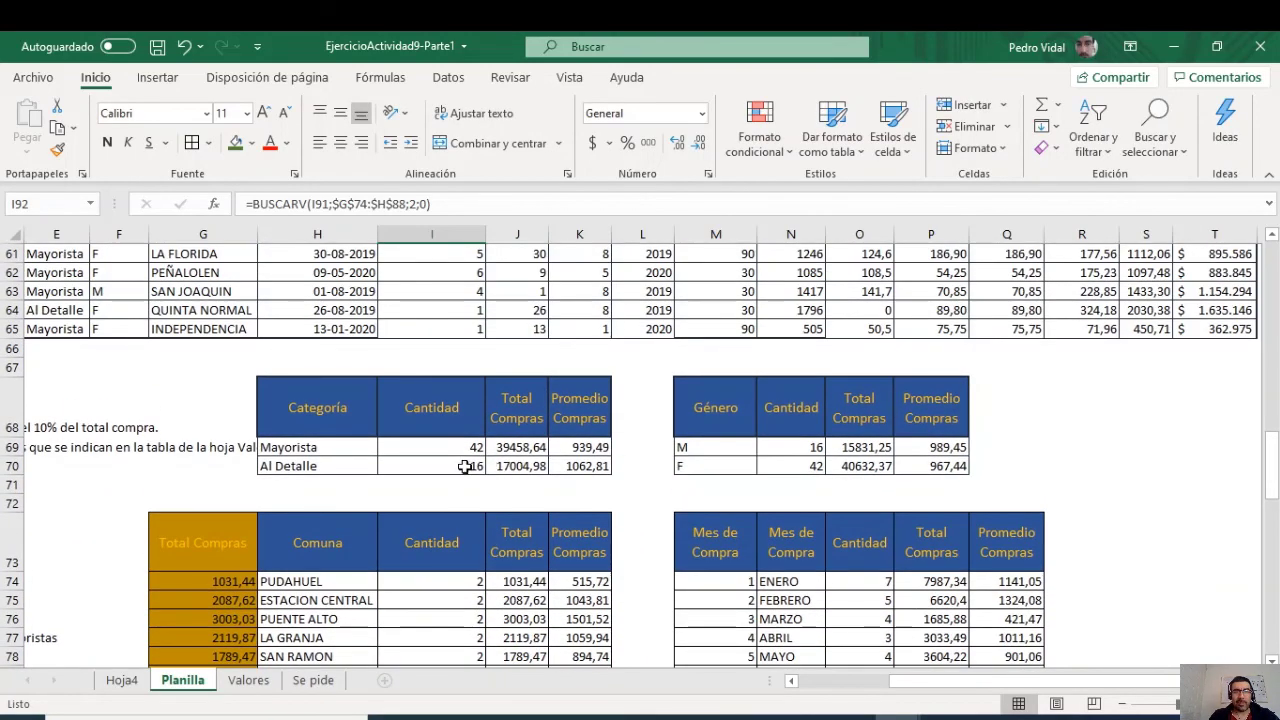
pyautogui.doubleClick(455, 449)
pyautogui.press('Escape')
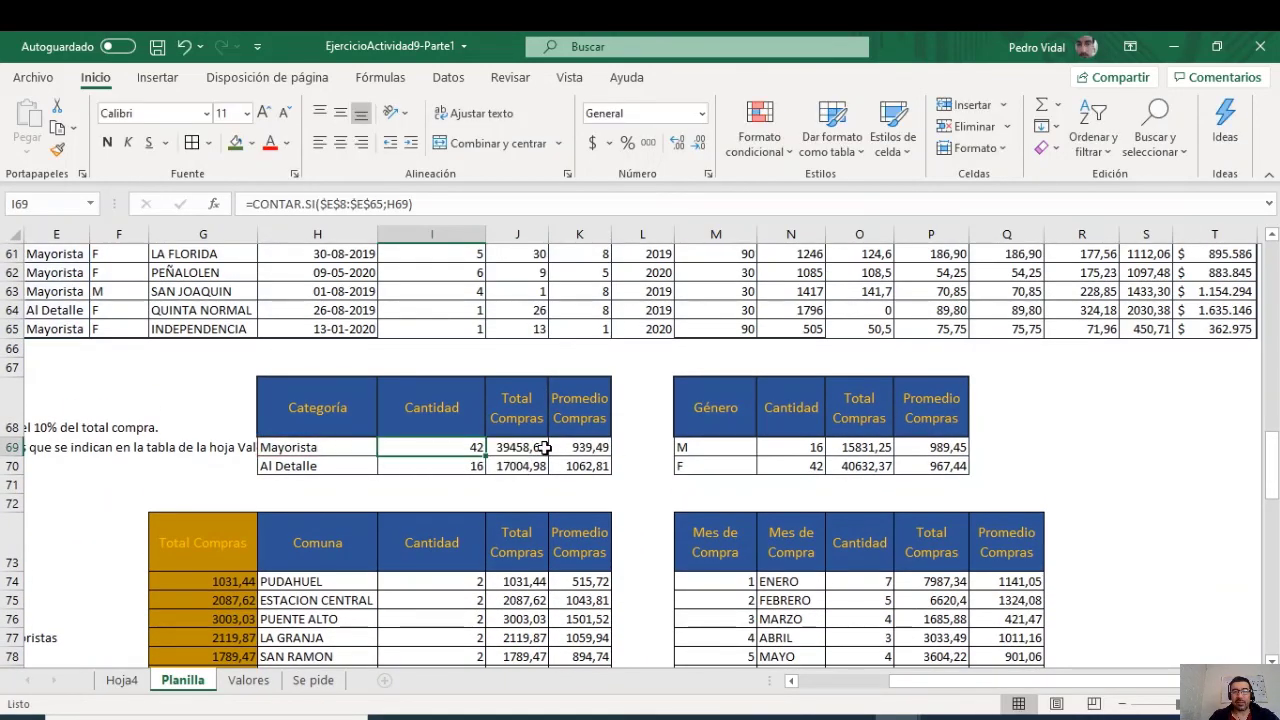
pyautogui.click(538, 449)
pyautogui.doubleClick(538, 449)
pyautogui.press('Escape')
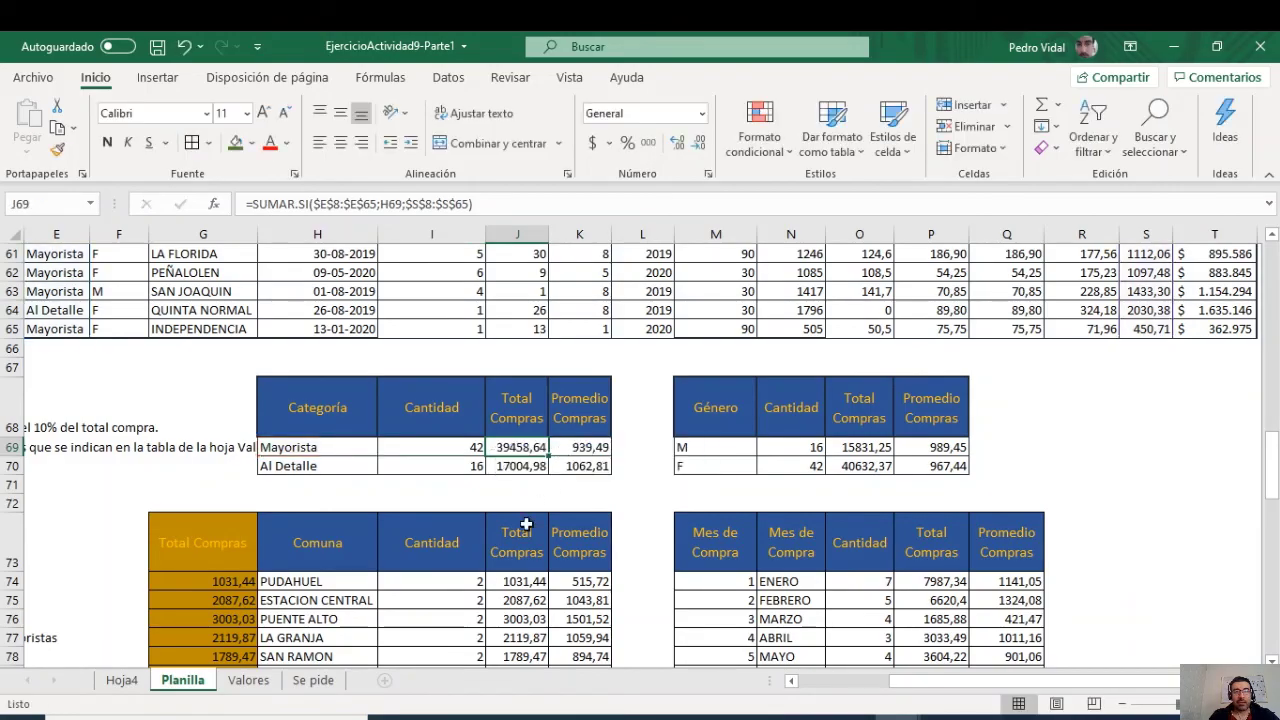
pyautogui.click(857, 694)
pyautogui.scroll(-2, 415, 500)
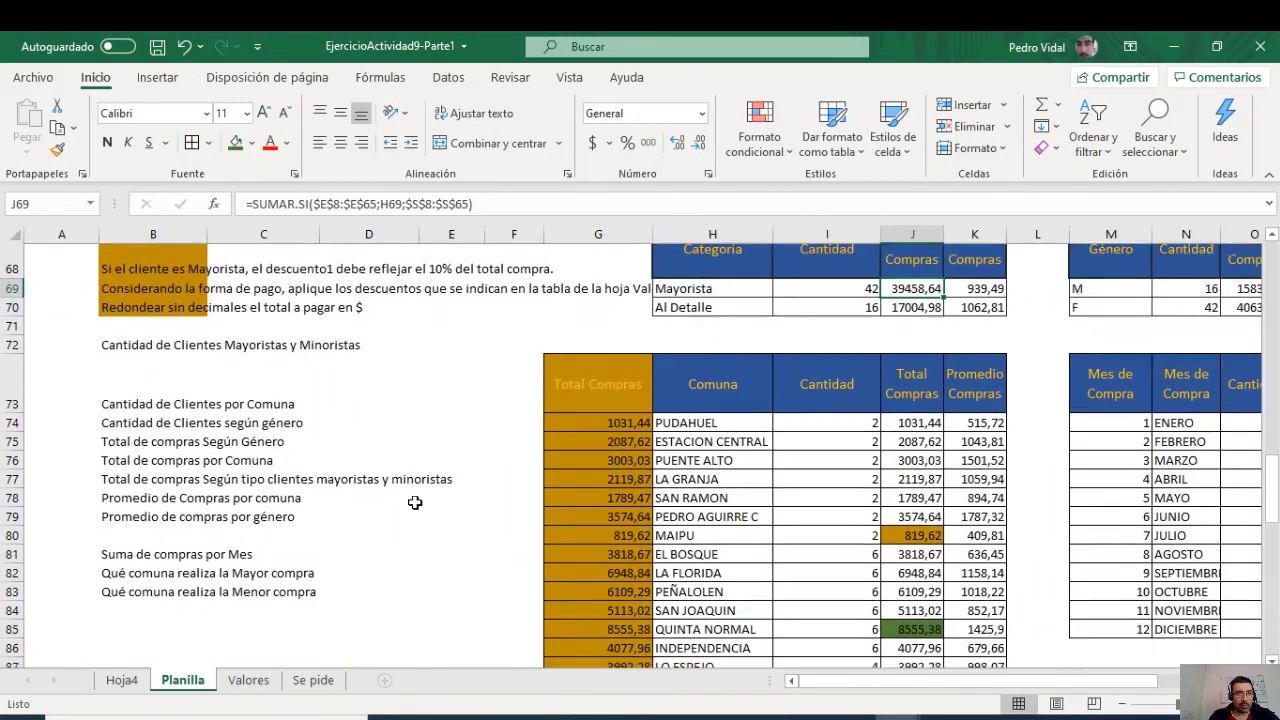
pyautogui.scroll(13, 415, 502)
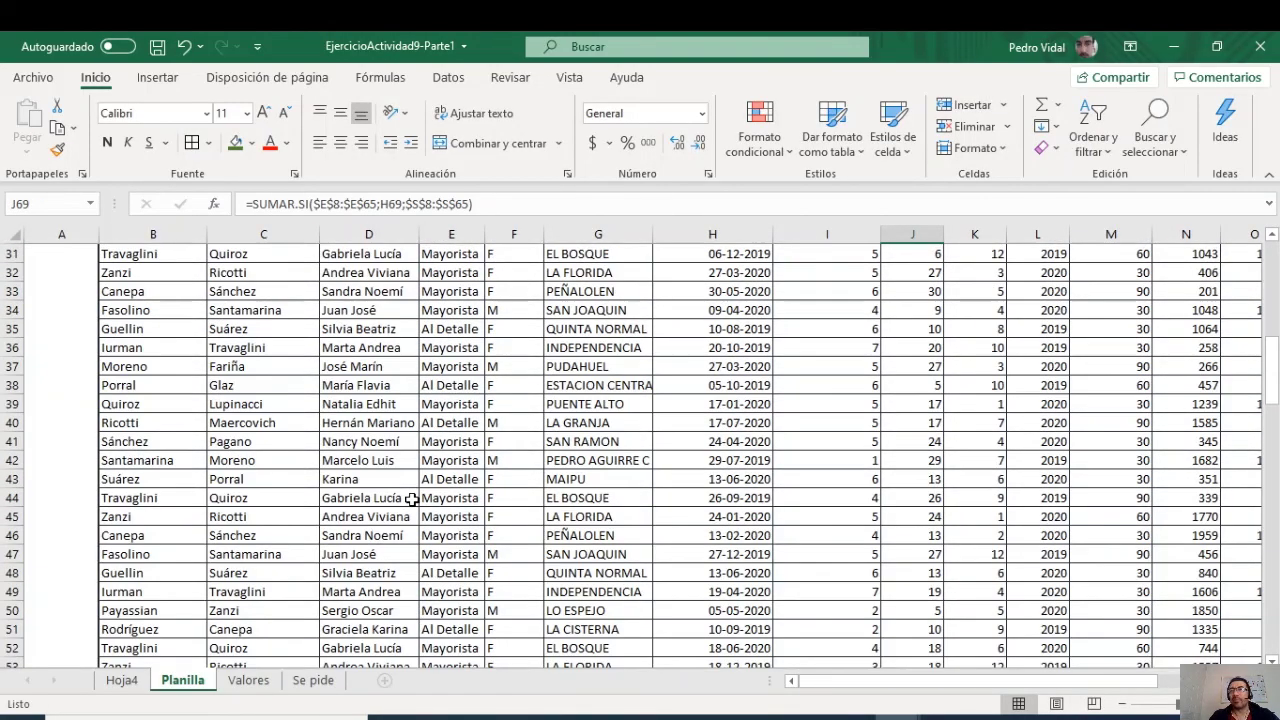
pyautogui.scroll(10, 412, 498)
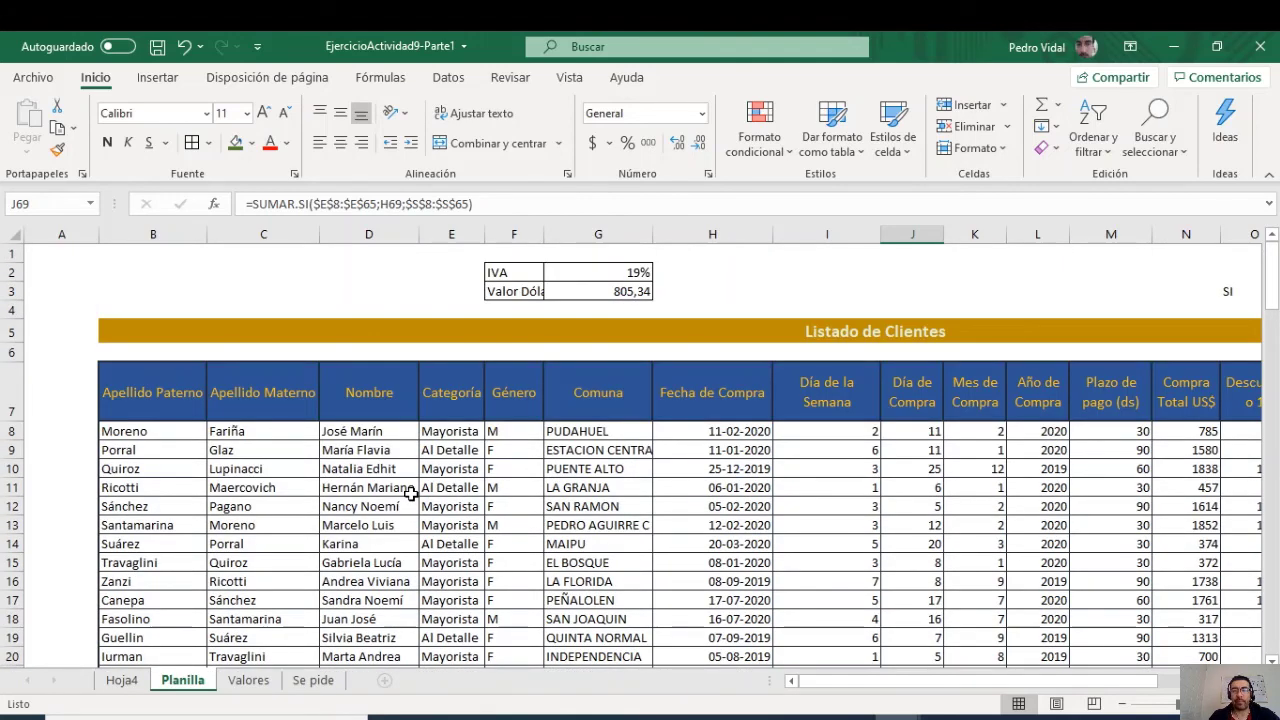